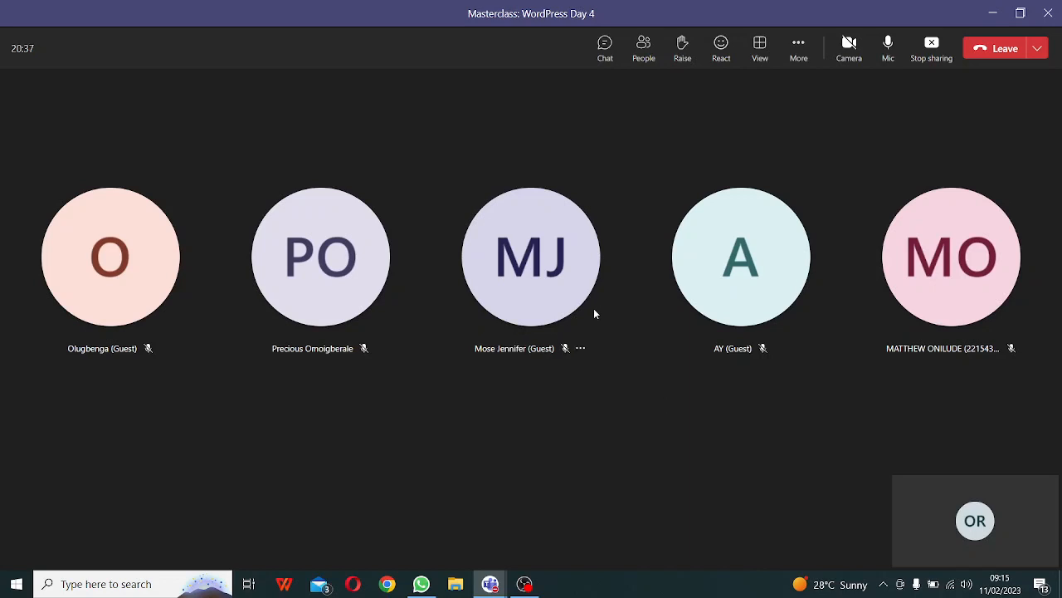
# - Open the meeting chat beside the WordPress Day 4 masterclass participant tiles
pyautogui.moveTo(594, 311)
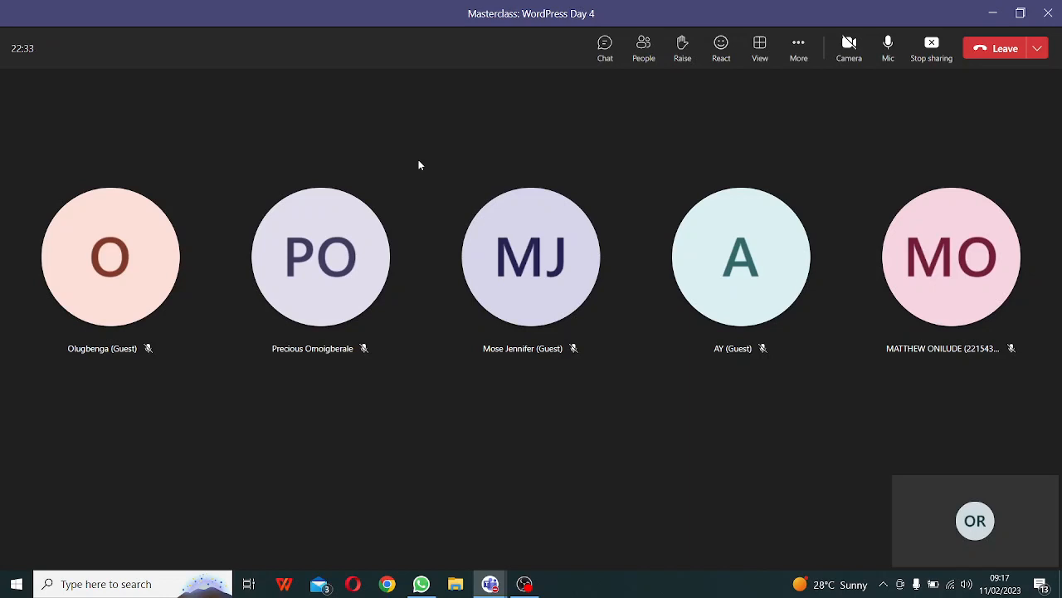
pyautogui.click(606, 51)
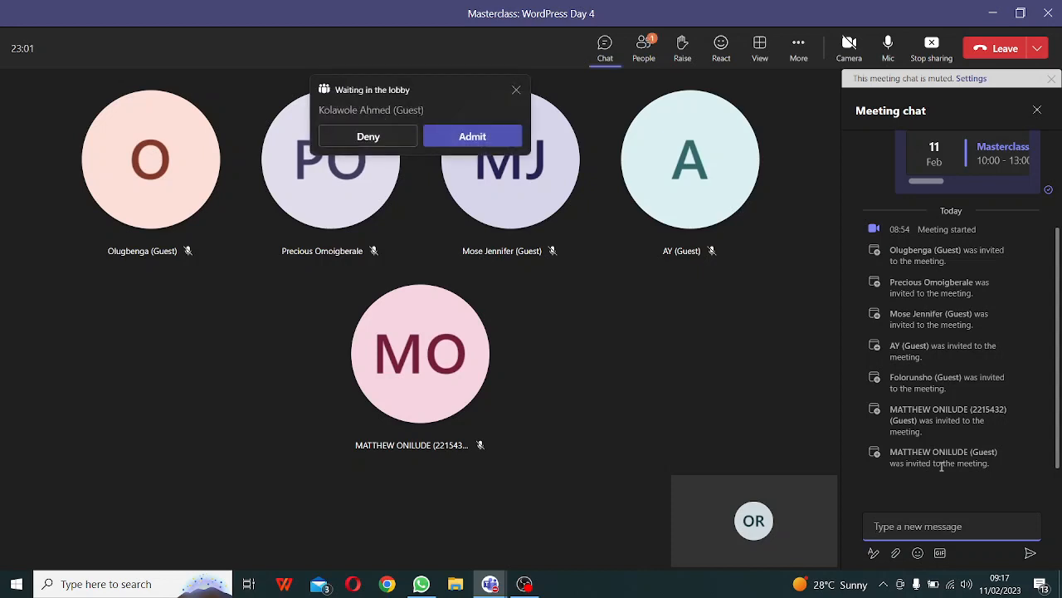
# - Admit the guest waiting in the meeting lobby
pyautogui.click(503, 141)
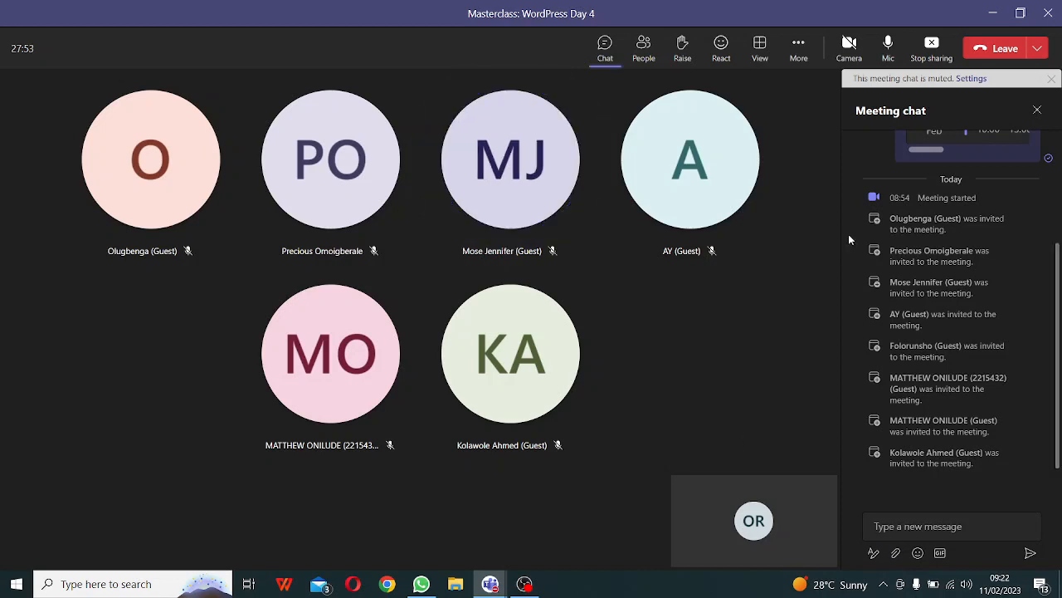
# - Stop sharing the screen in the masterclass meeting
pyautogui.click(933, 55)
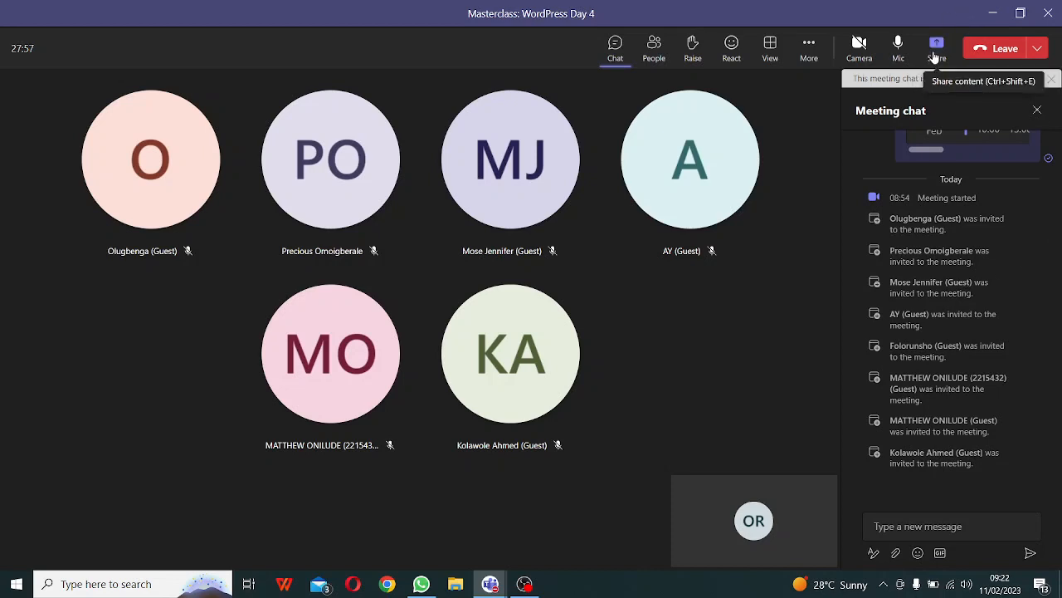
# - Share the whole screen again, leaving Teams minimized and the desktop visible
pyautogui.click(936, 50)
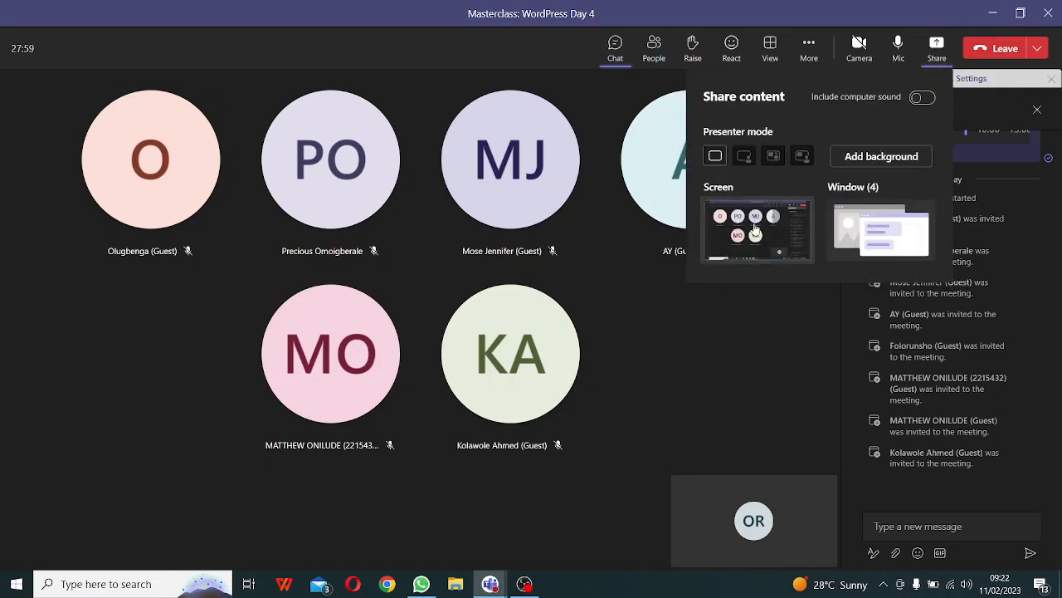
pyautogui.click(755, 227)
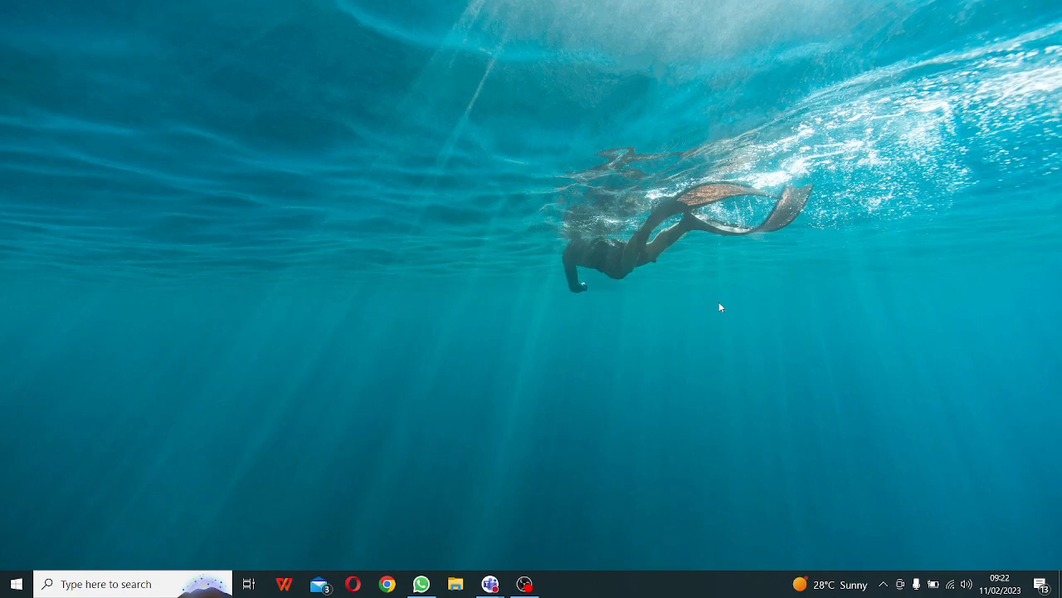
pyautogui.moveTo(493, 588)
# - Search 'xamp' from the Start menu and launch the XAMPP Control Panel
pyautogui.click(11, 589)
pyautogui.write('x')
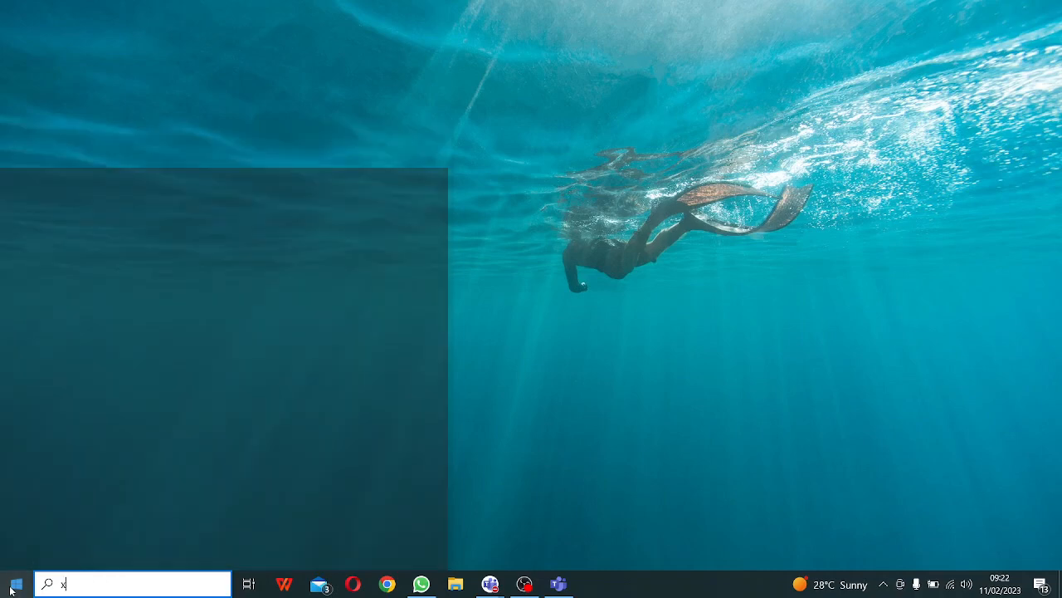
pyautogui.write('amp')
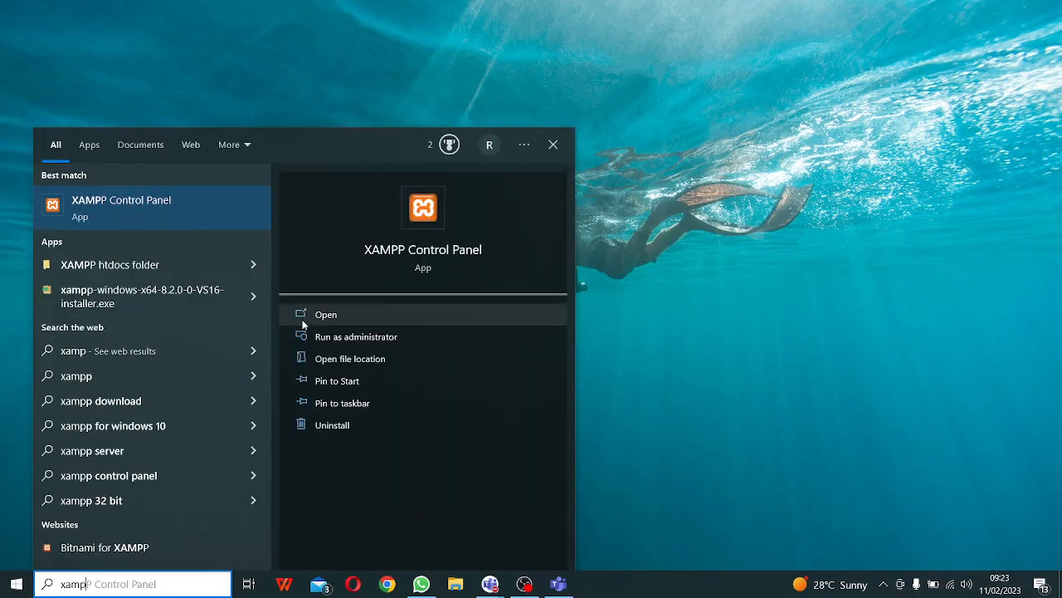
pyautogui.click(325, 314)
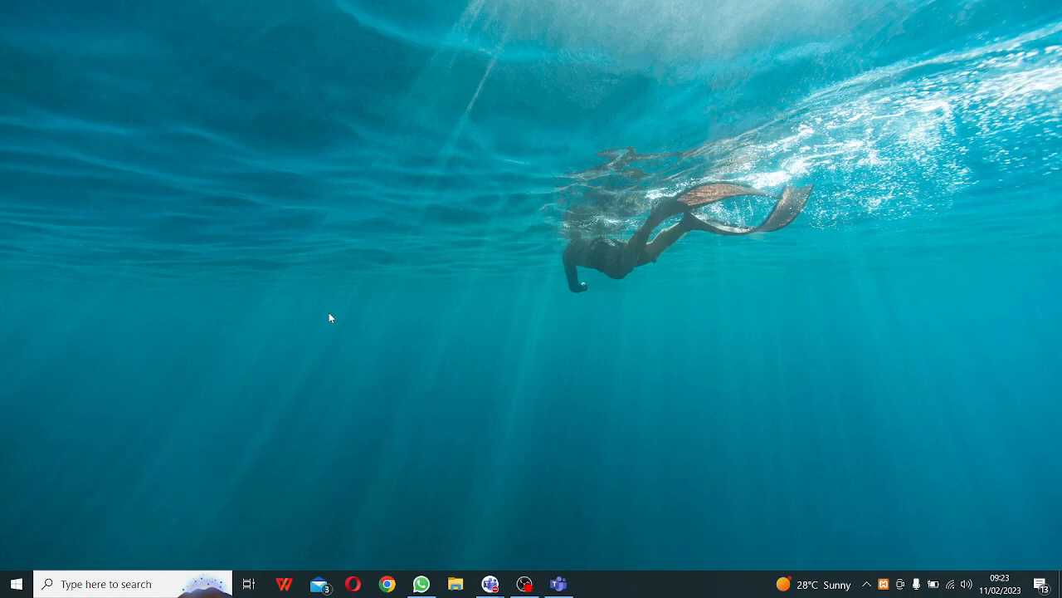
# - Open a File Explorer window at Quick access
pyautogui.click(455, 585)
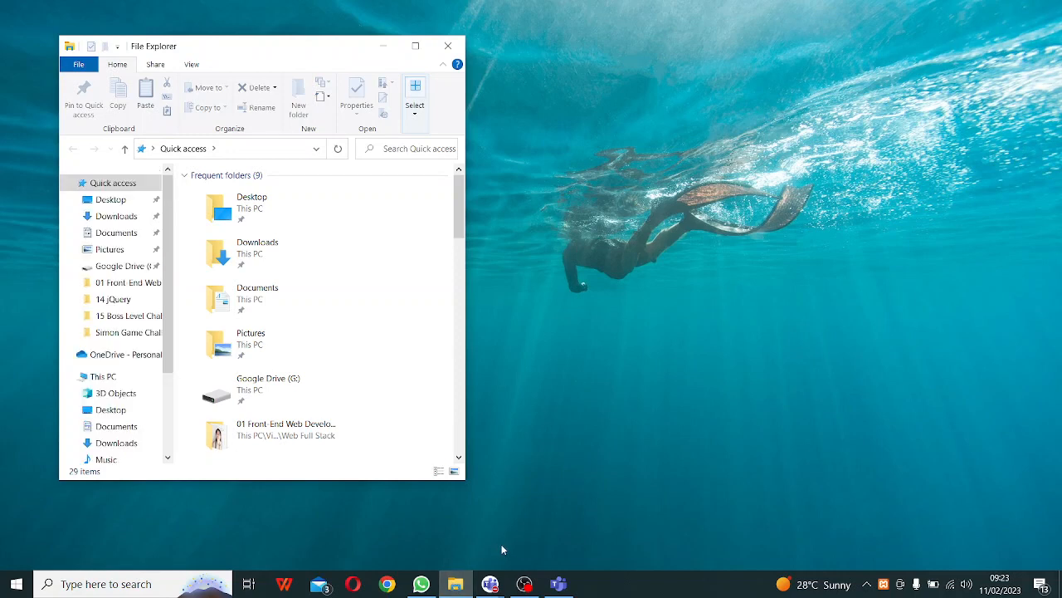
# - Launch Google Chrome from the taskbar
pyautogui.click(389, 584)
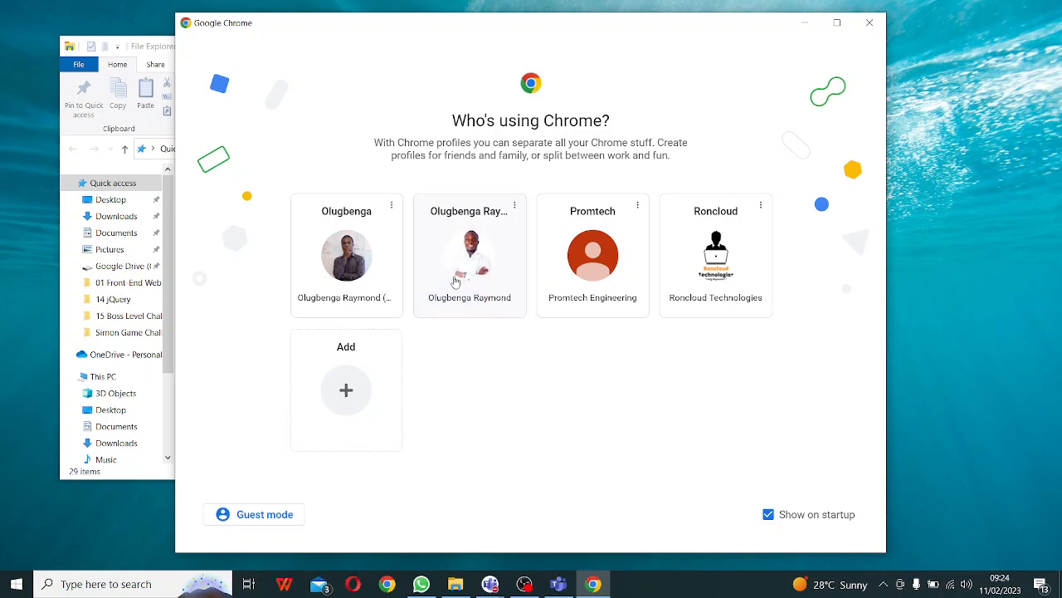
# - Open Chrome with the second saved profile on a blank New Tab page
pyautogui.click(455, 282)
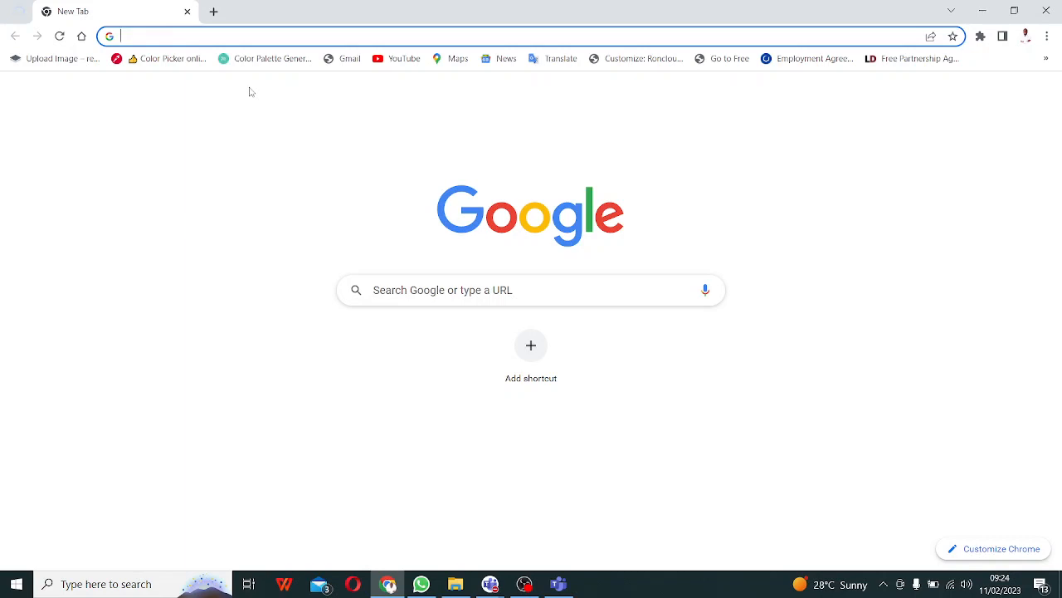
# - Load wordpress.org in Chrome using the address-bar autocomplete, then return to Teams
pyautogui.write('word')
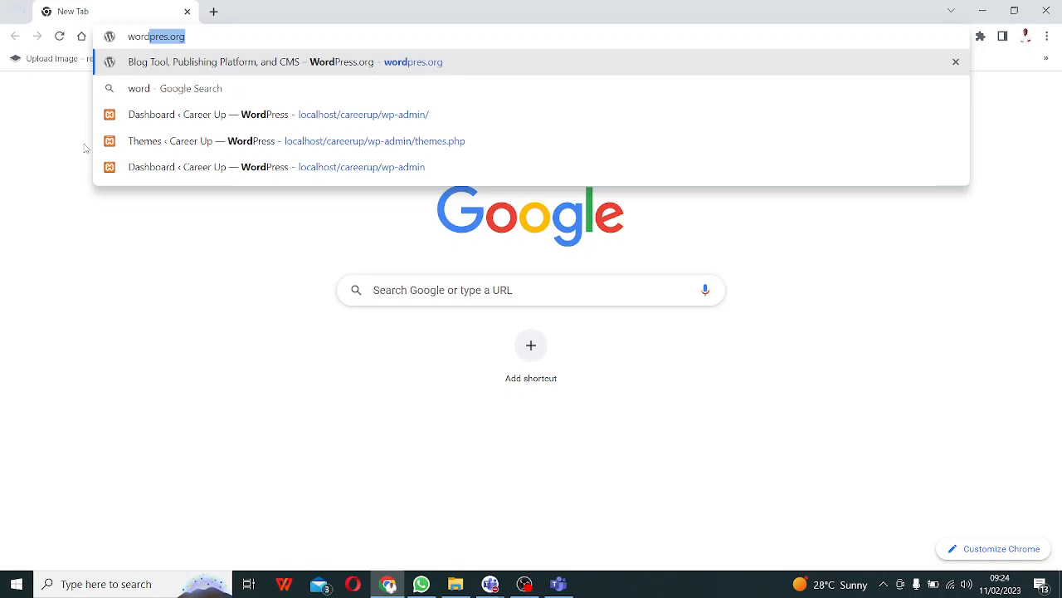
pyautogui.press('Right')
pyautogui.press('Return')
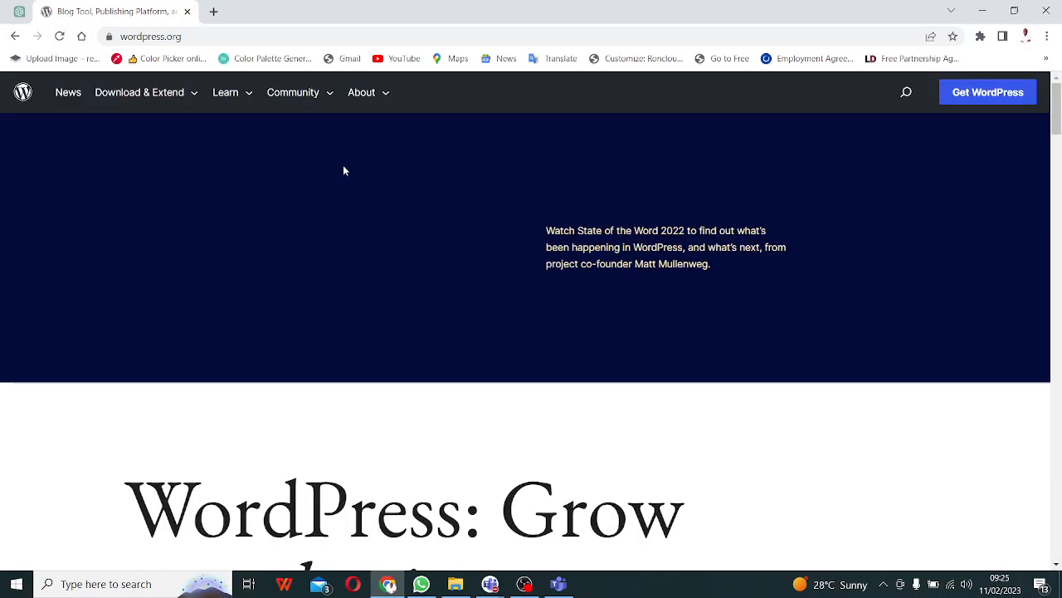
pyautogui.click(558, 584)
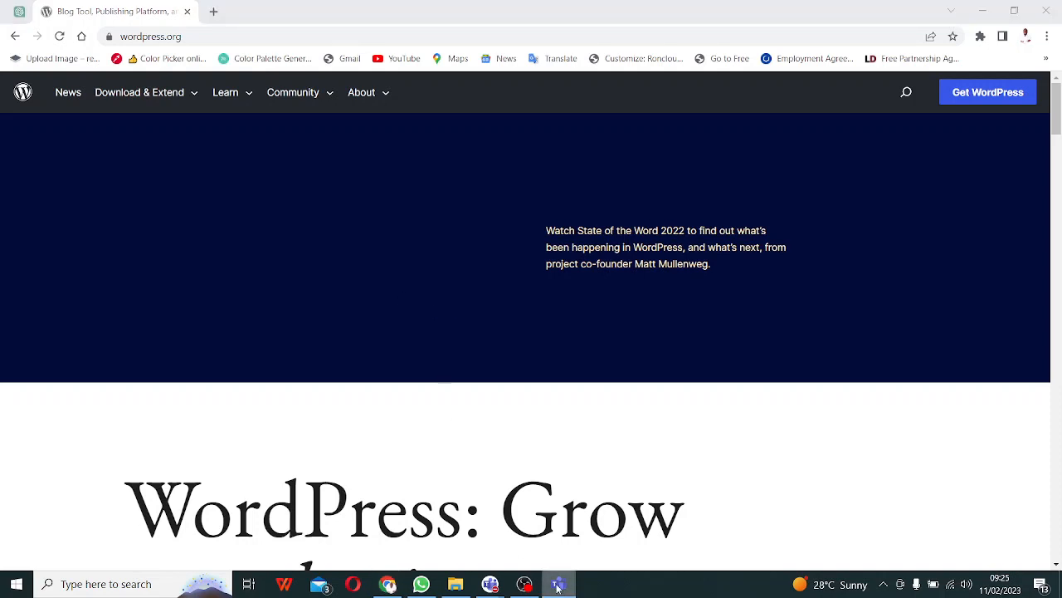
# - Admit the lobby guest from the full meeting window, then return to the WordPress.org page
pyautogui.click(918, 487)
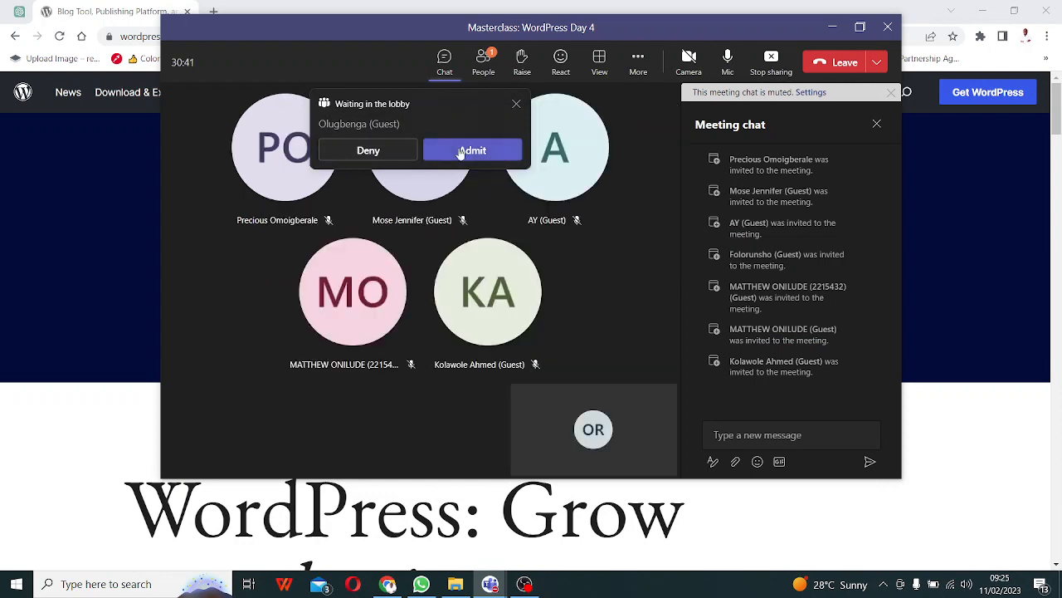
pyautogui.click(461, 153)
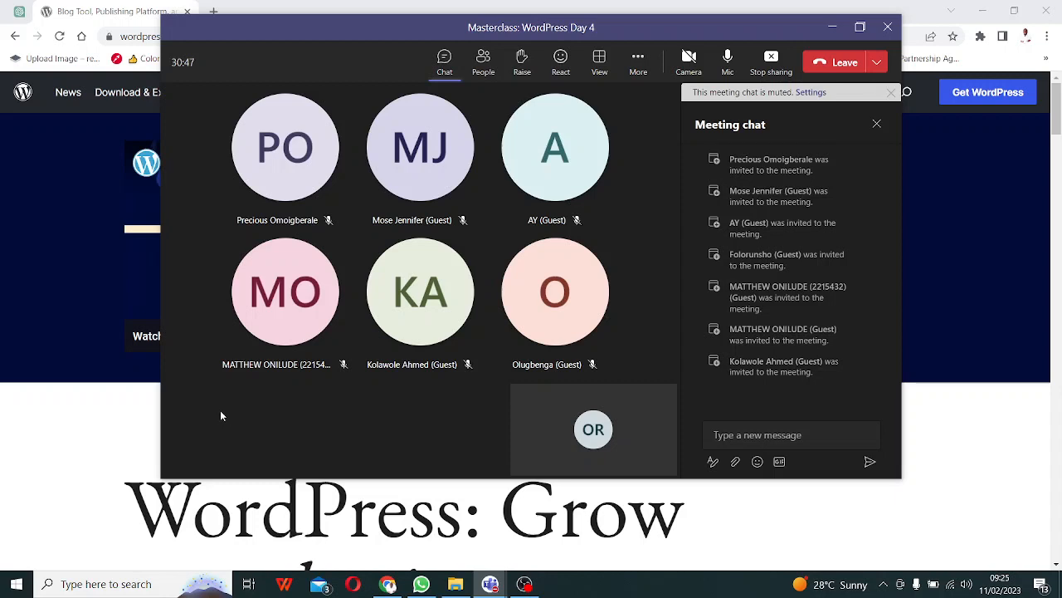
pyautogui.click(71, 417)
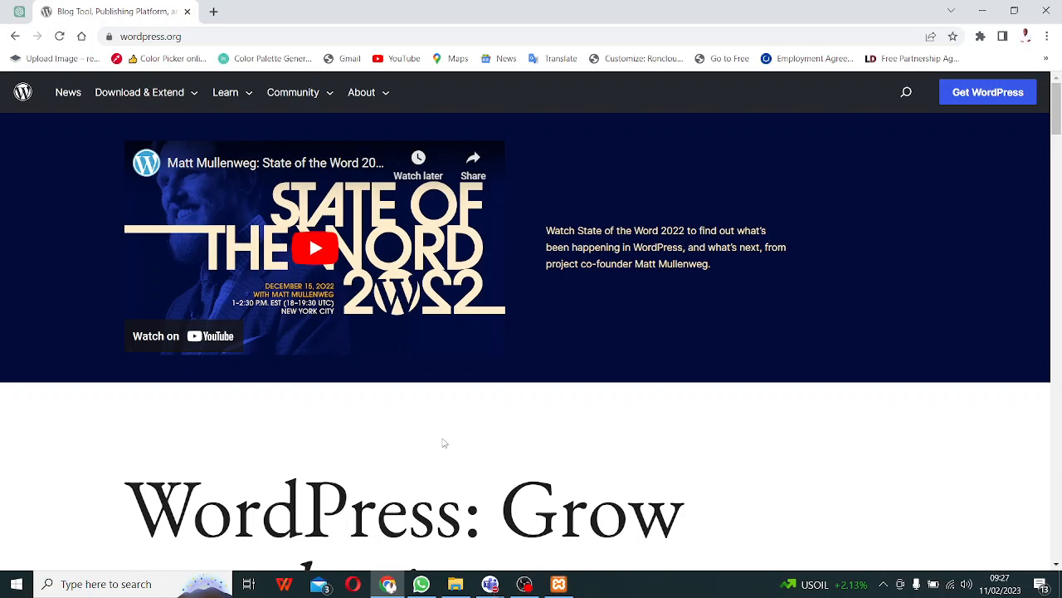
# - Bring the masterclass meeting window forward and toggle its chat panel off and back on
pyautogui.click(489, 583)
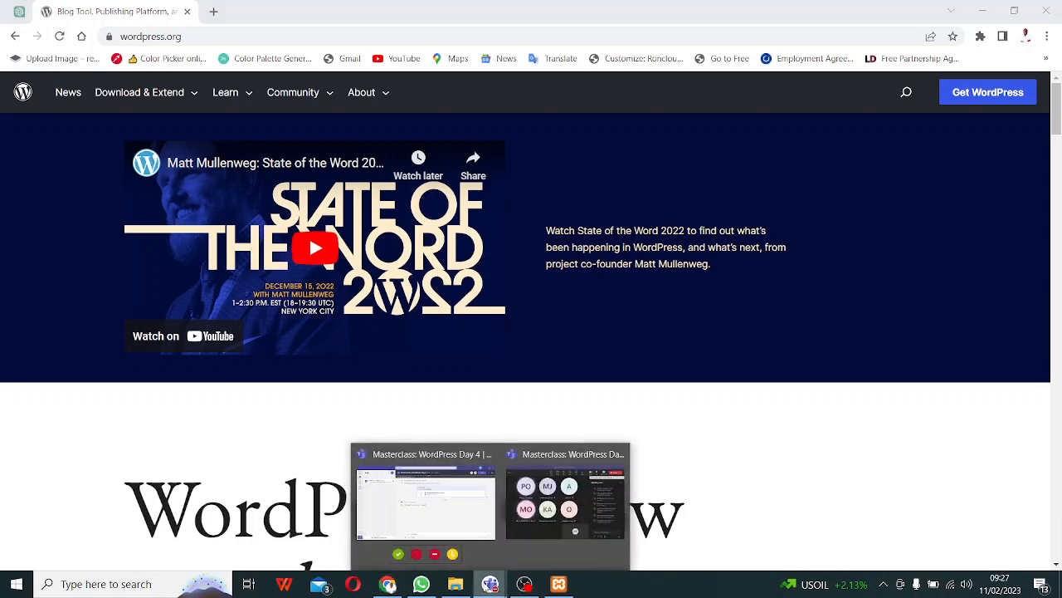
pyautogui.click(539, 514)
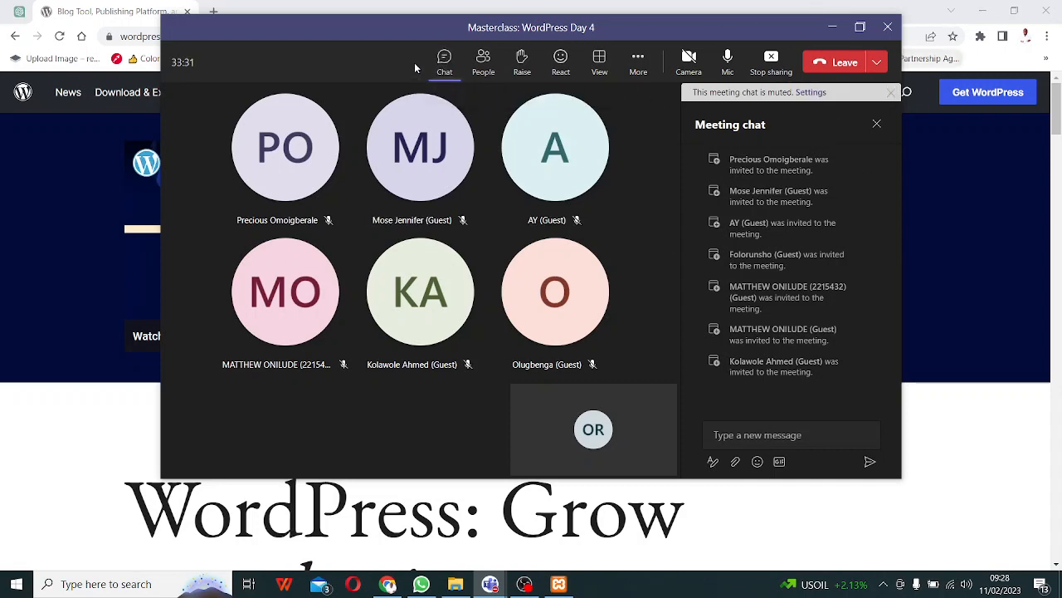
pyautogui.click(444, 61)
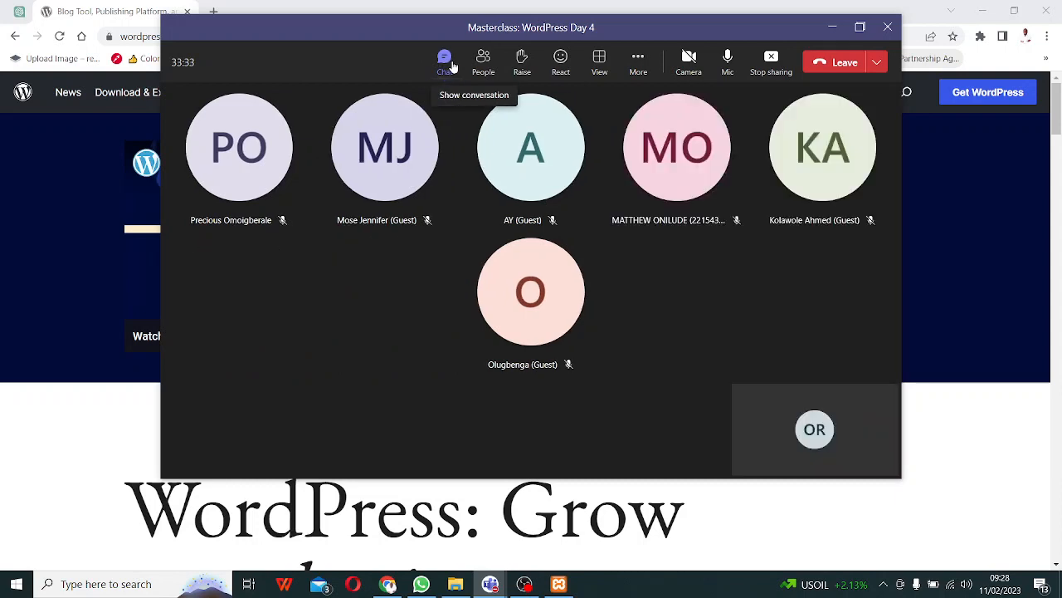
pyautogui.click(444, 66)
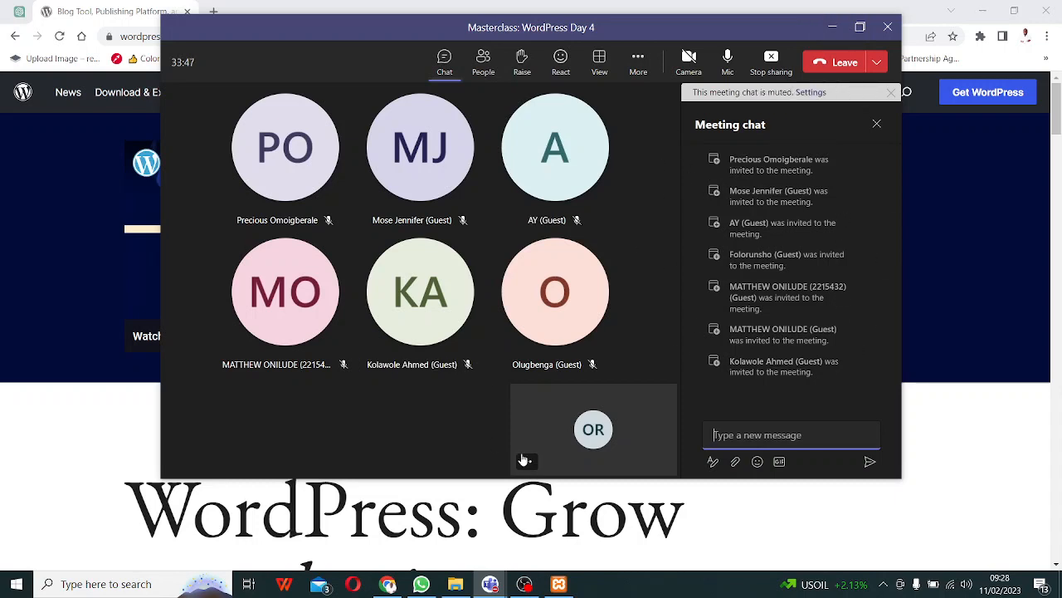
# - Start Apache and MySQL in XAMPP and open the localhost page via Apache's Admin
pyautogui.click(559, 584)
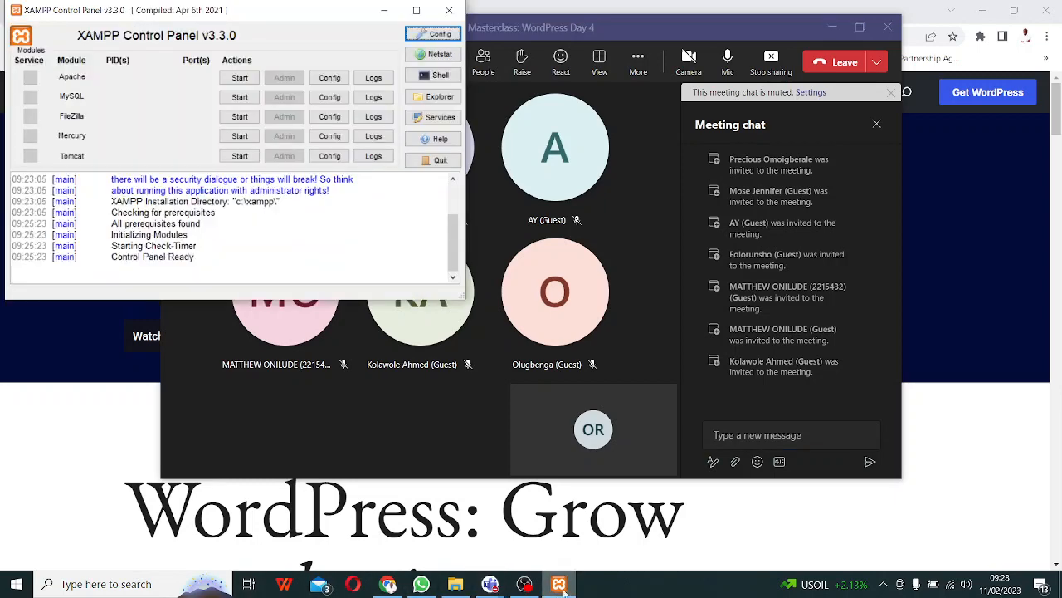
pyautogui.click(832, 28)
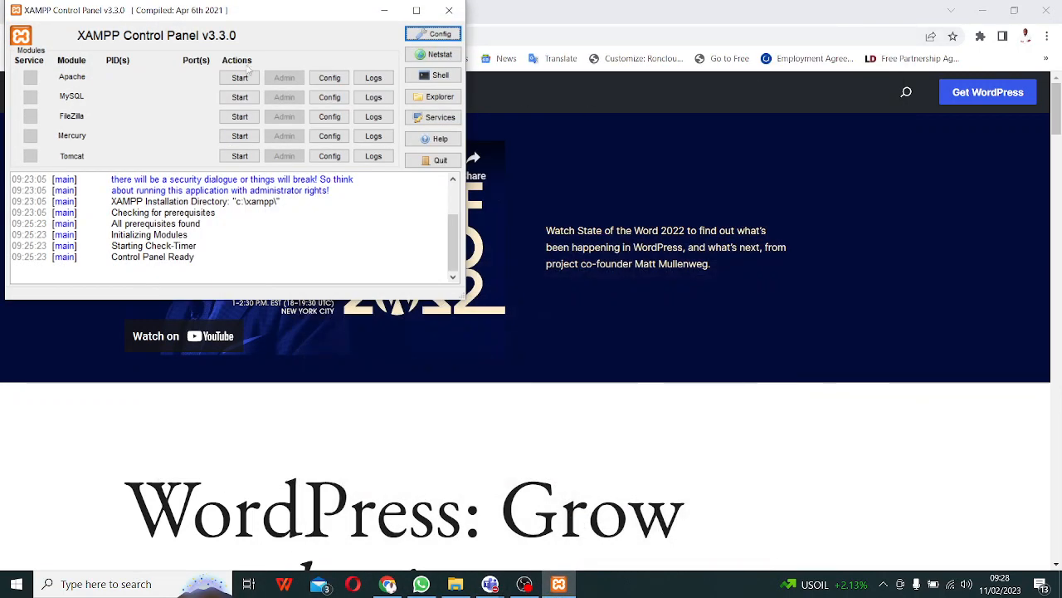
pyautogui.click(239, 78)
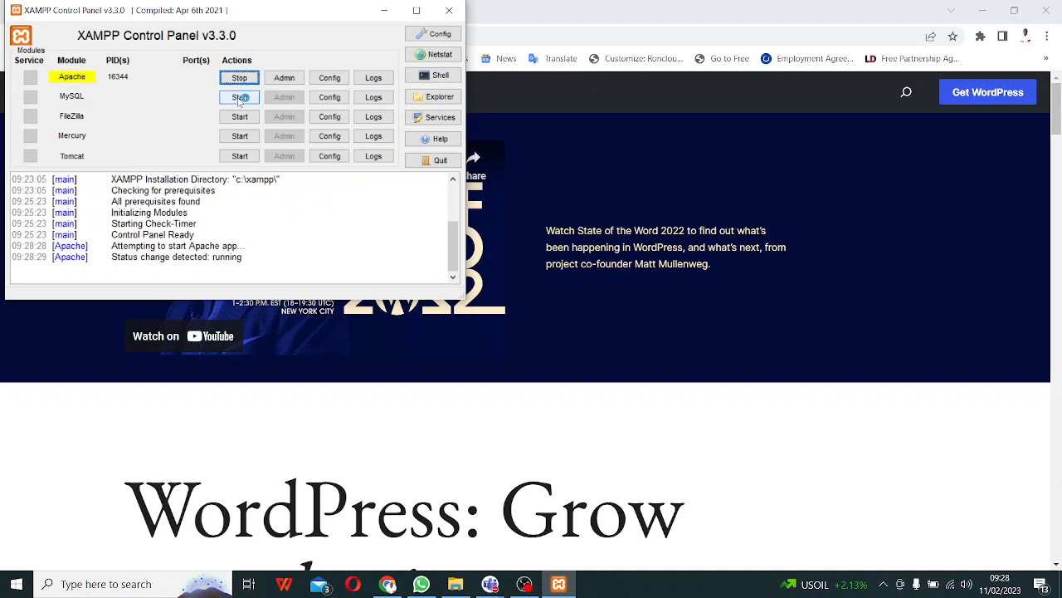
pyautogui.click(240, 97)
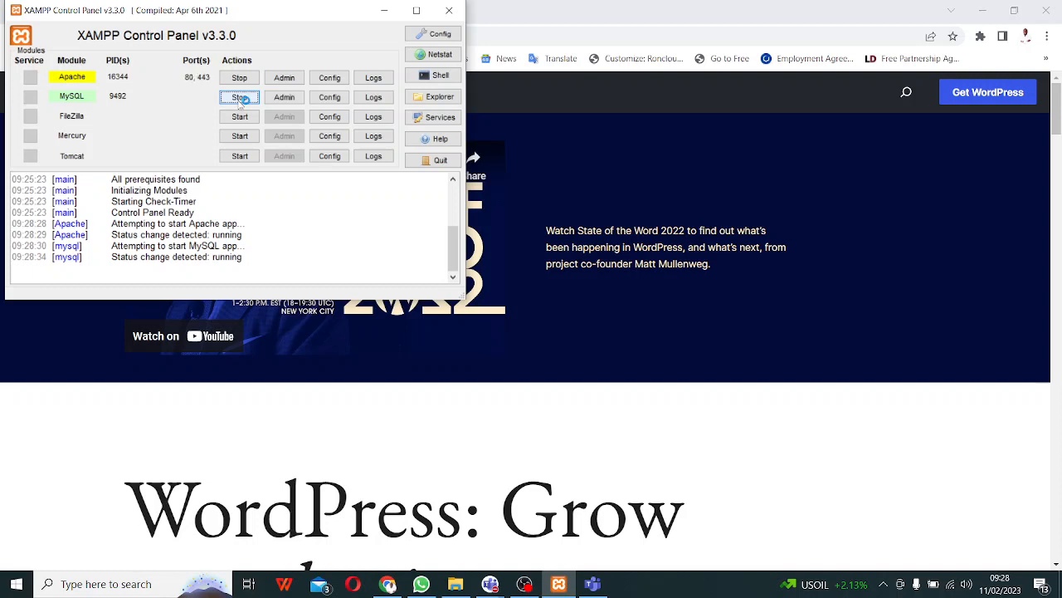
pyautogui.click(287, 83)
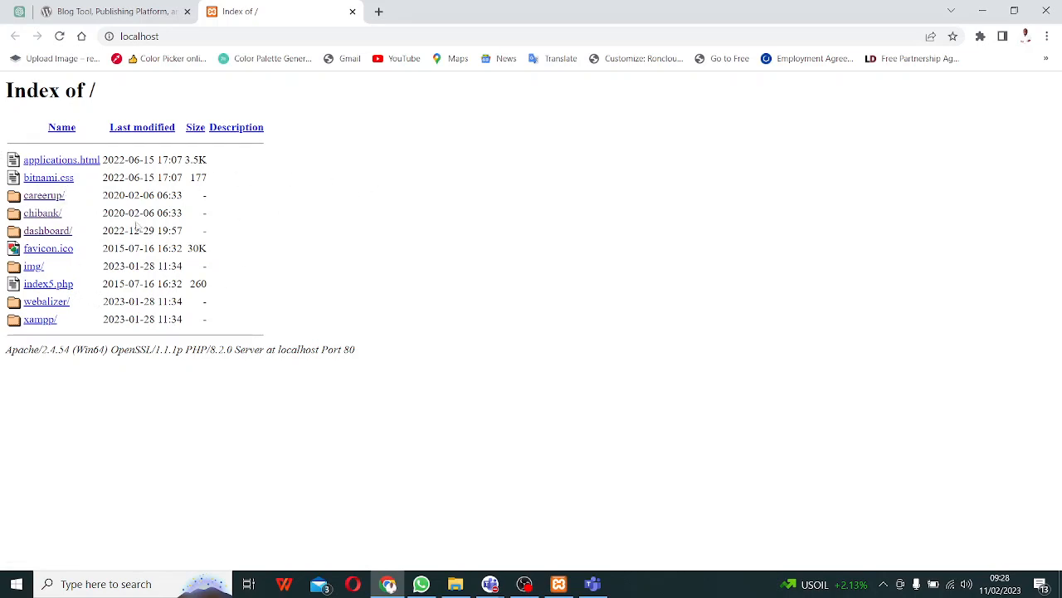
# - Open the careerup/ folder from the localhost index to load the Career Up site
pyautogui.click(42, 196)
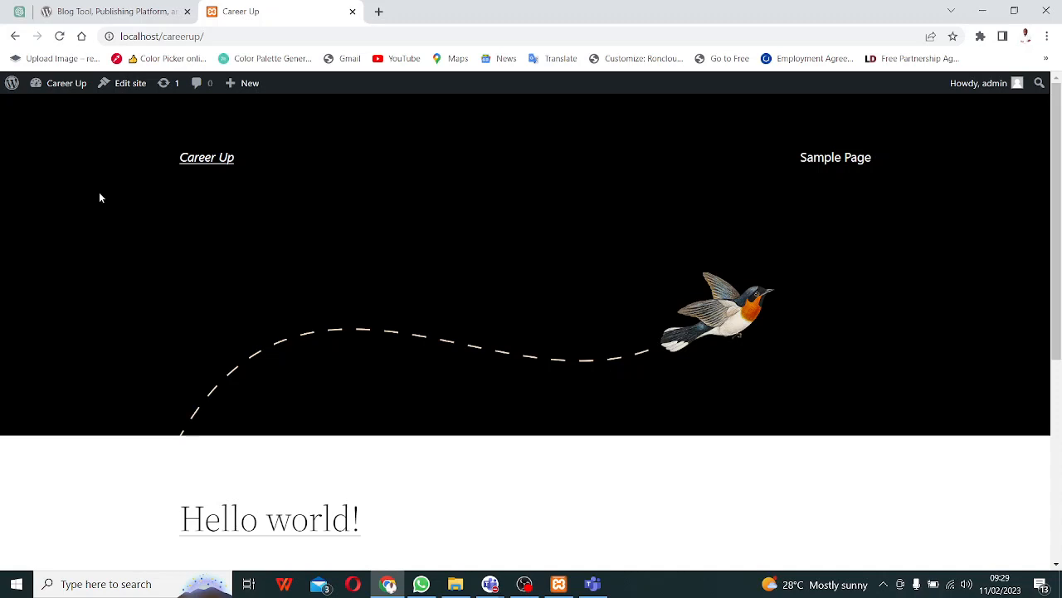
# - Bring the masterclass meeting window back, start a chat message, then check the XAMPP control panel
pyautogui.click(489, 583)
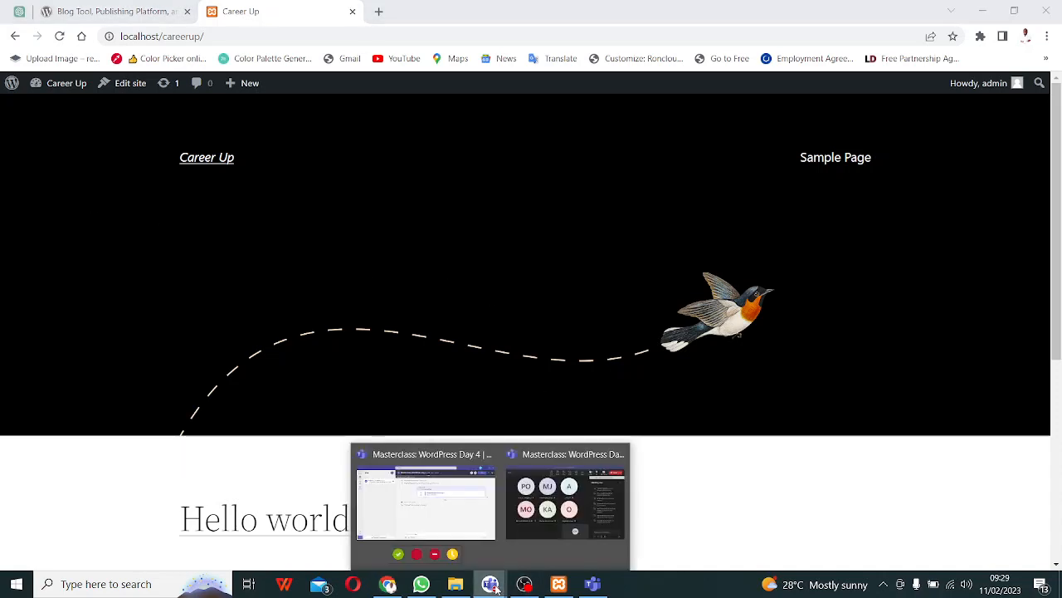
pyautogui.click(562, 508)
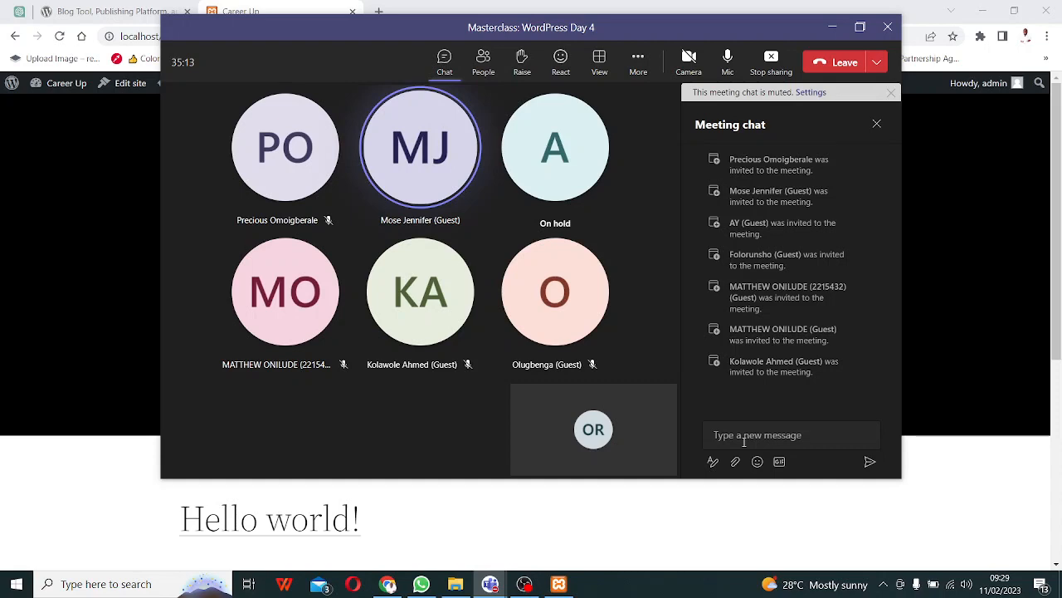
pyautogui.click(745, 438)
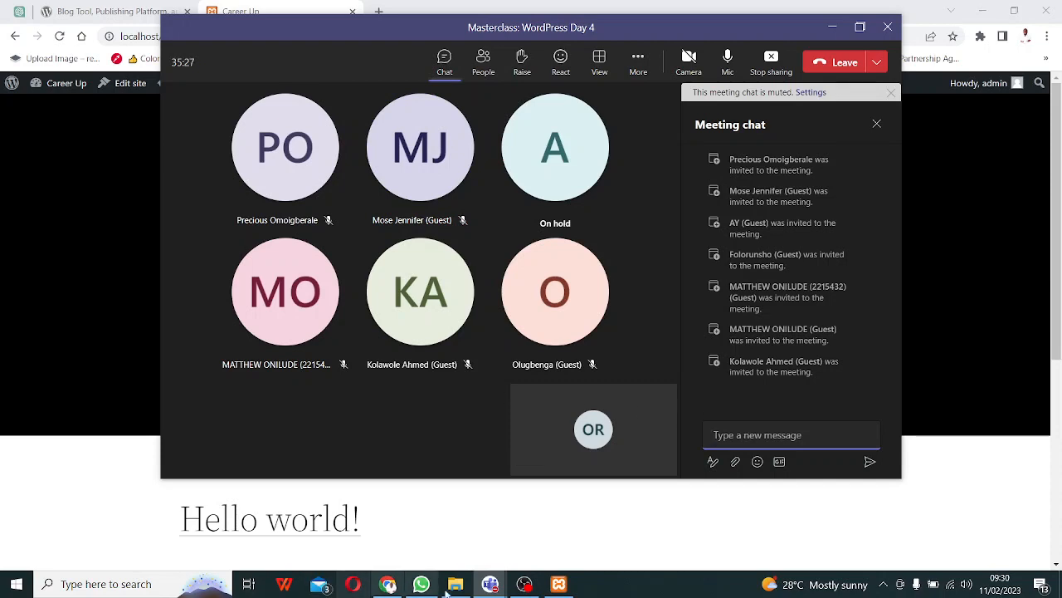
pyautogui.click(559, 584)
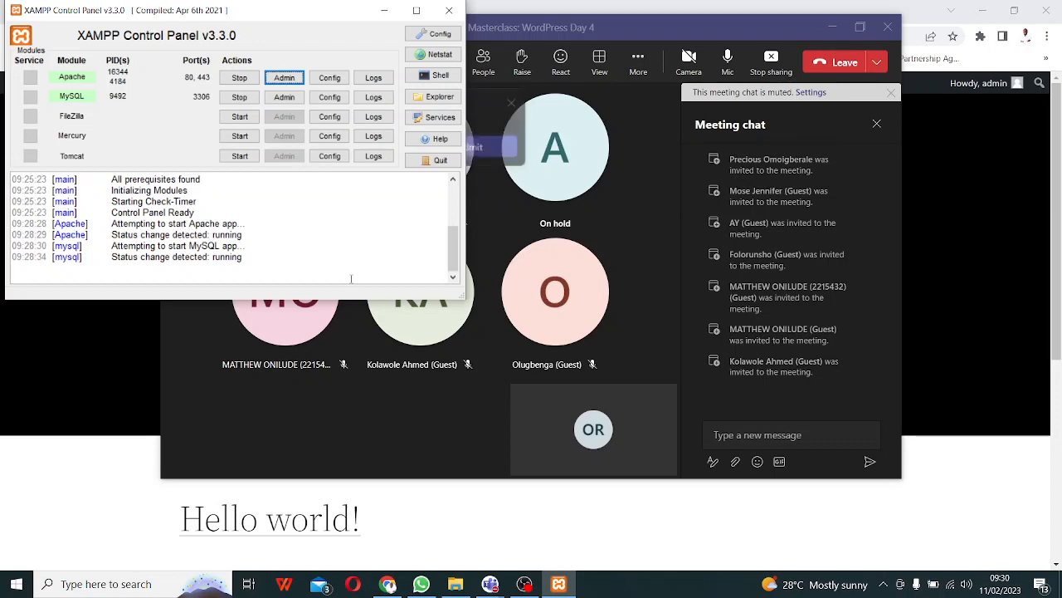
# - Admit the waiting lobby guest into the meeting and minimize the meeting window
pyautogui.click(351, 473)
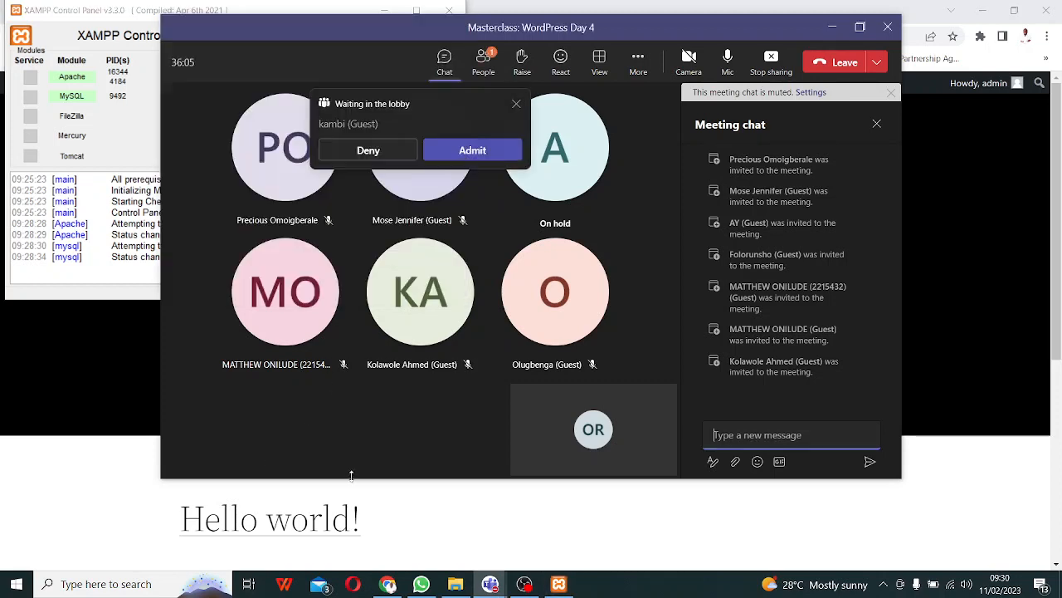
pyautogui.click(472, 153)
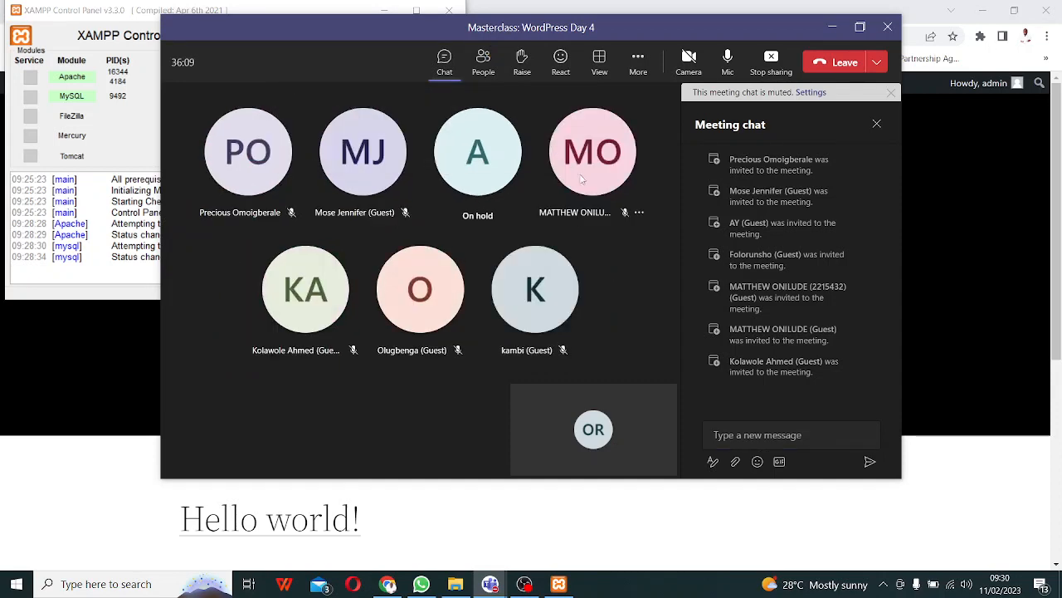
pyautogui.moveTo(485, 180)
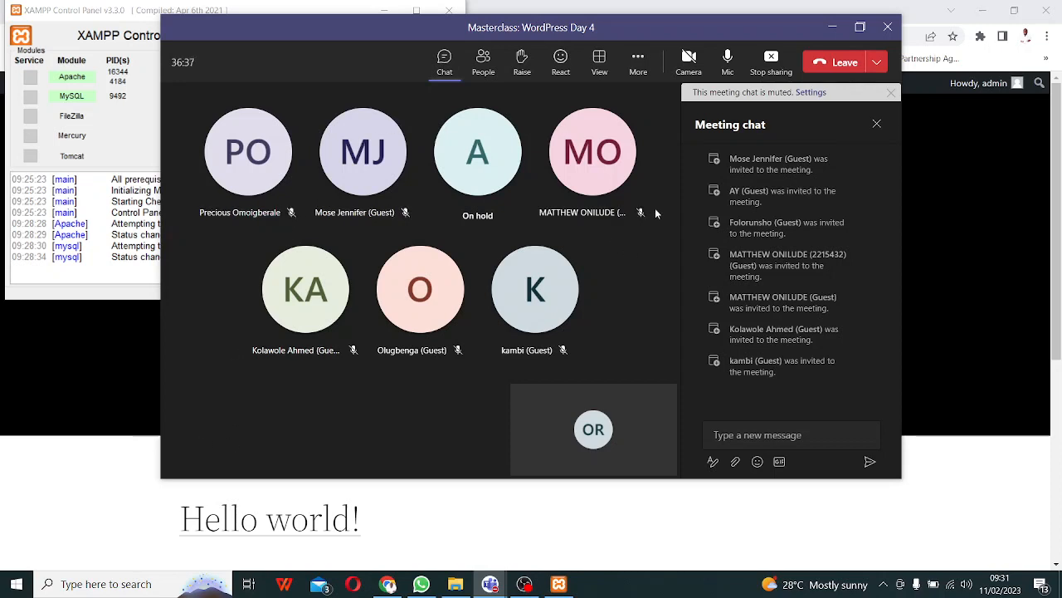
pyautogui.click(835, 28)
# - Minimize XAMPP and load localhost/careerup/wp-admin in a new Chrome tab
pyautogui.click(385, 12)
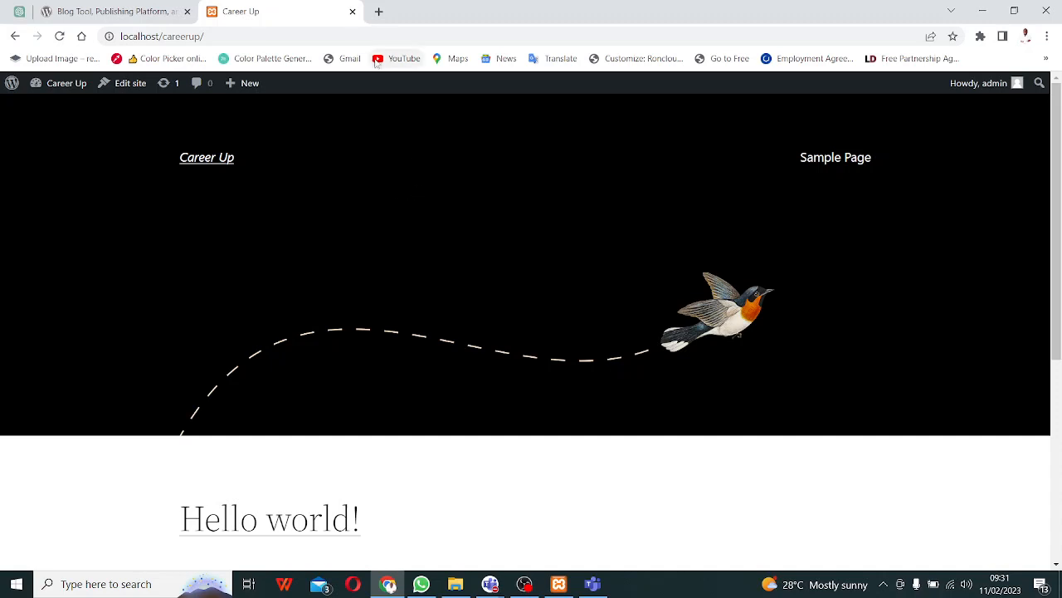
pyautogui.click(378, 12)
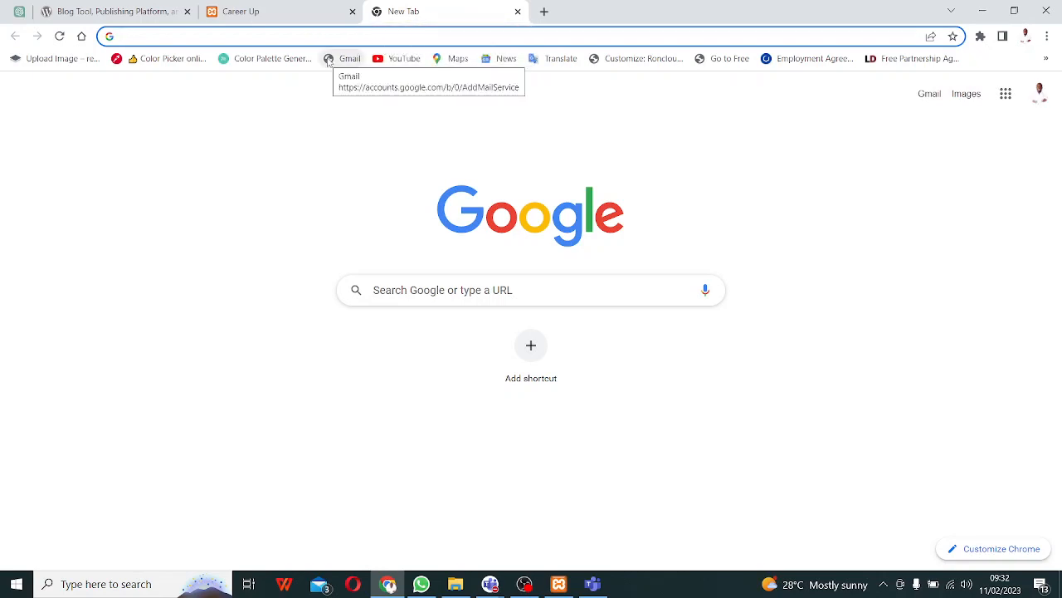
pyautogui.write('localhost/')
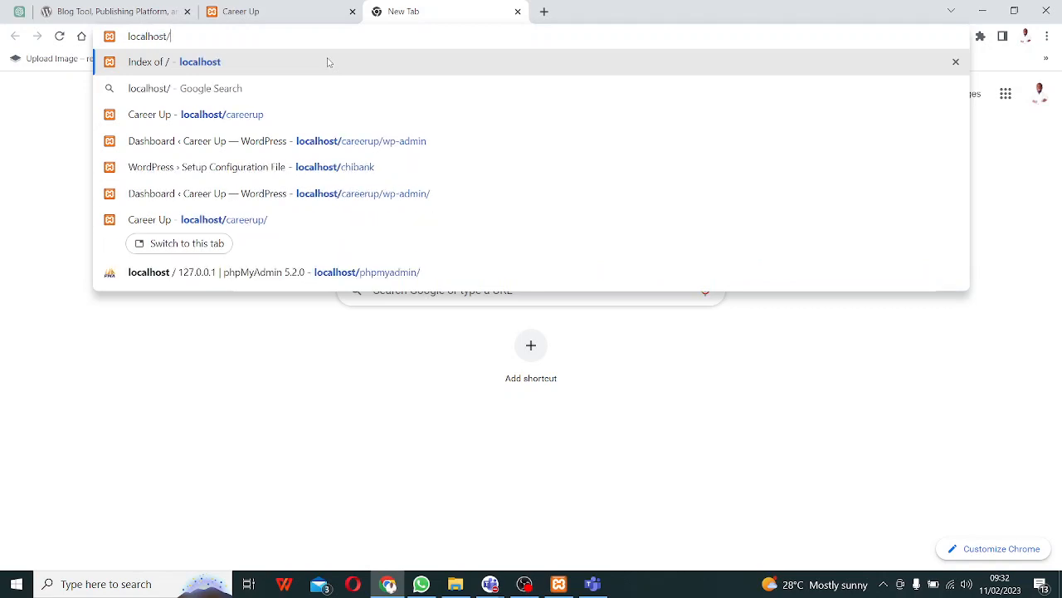
pyautogui.write('careerup')
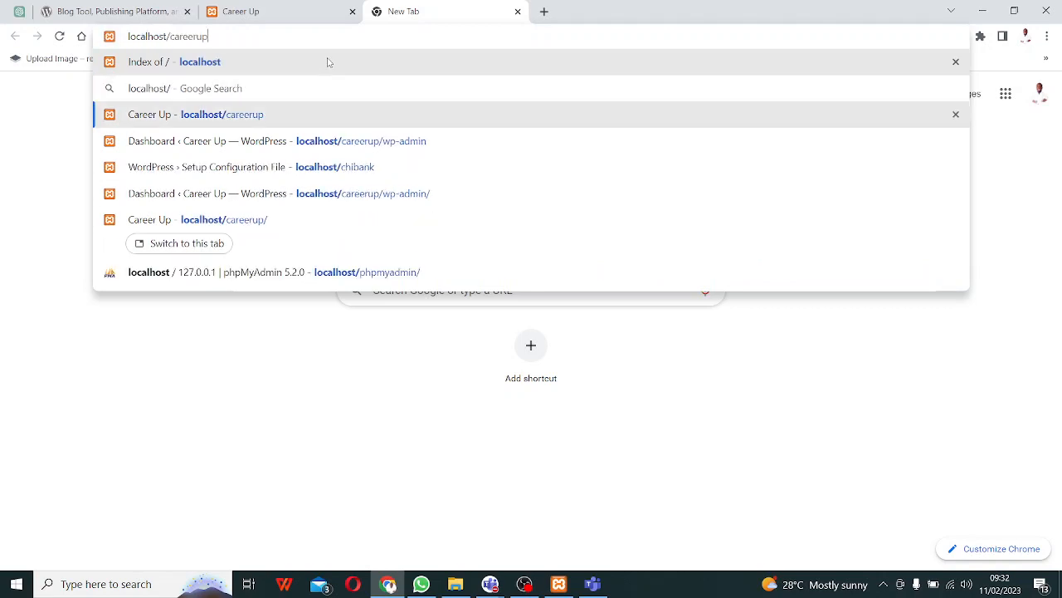
pyautogui.write('/wp-admin')
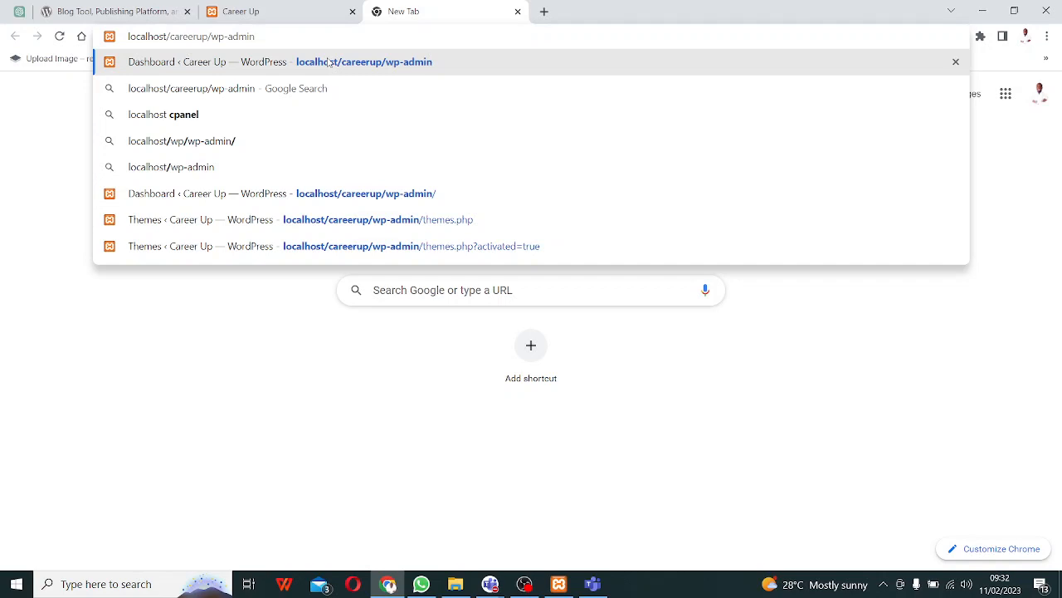
pyautogui.press('Return')
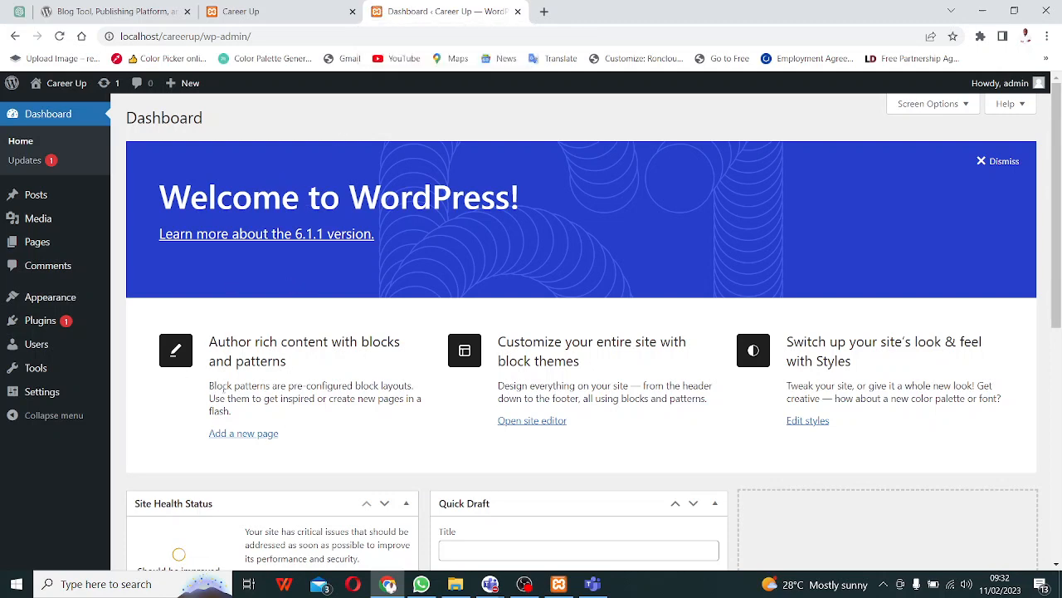
# - Open Dashboard > Updates and tick Select All to mark Akismet Anti-Spam for updating
pyautogui.click(23, 164)
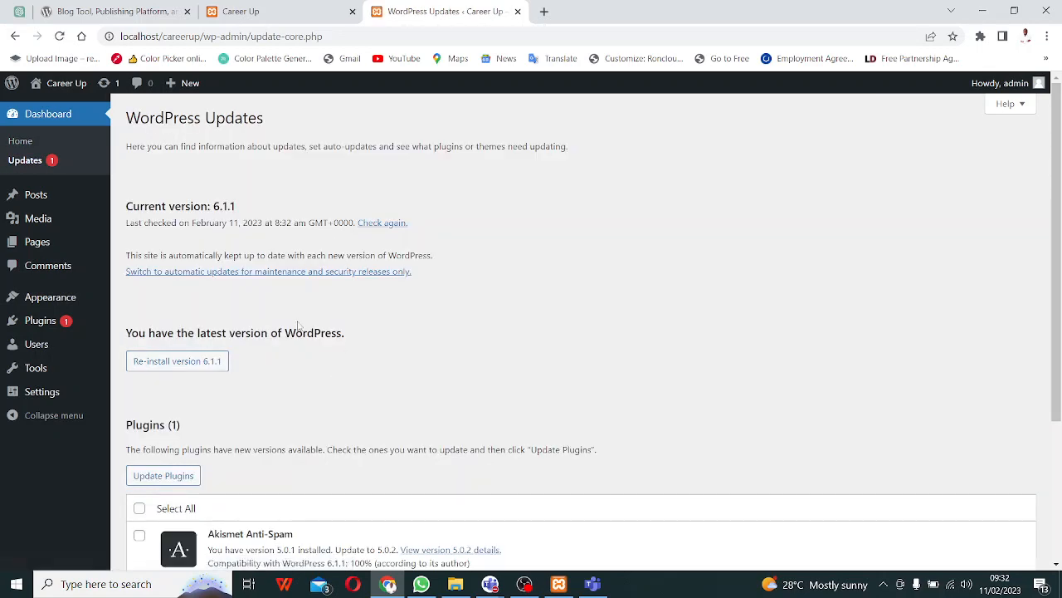
pyautogui.scroll(-3, 300, 330)
pyautogui.scroll(1, 212, 268)
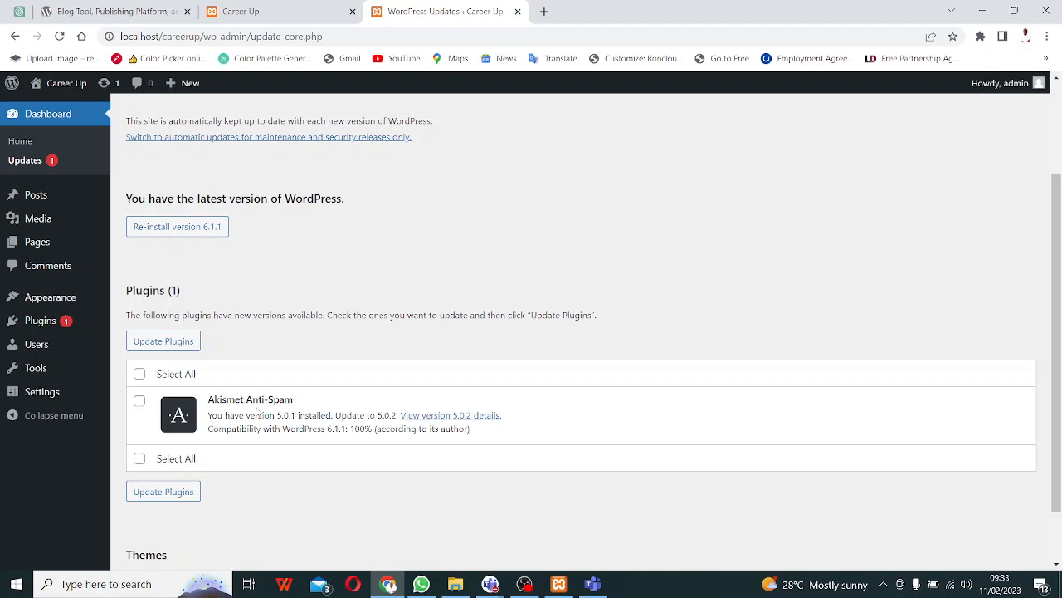
pyautogui.click(139, 374)
# - Untick Select All on the Updates page and switch to the wordpress.org homepage tab
pyautogui.click(141, 375)
pyautogui.click(100, 10)
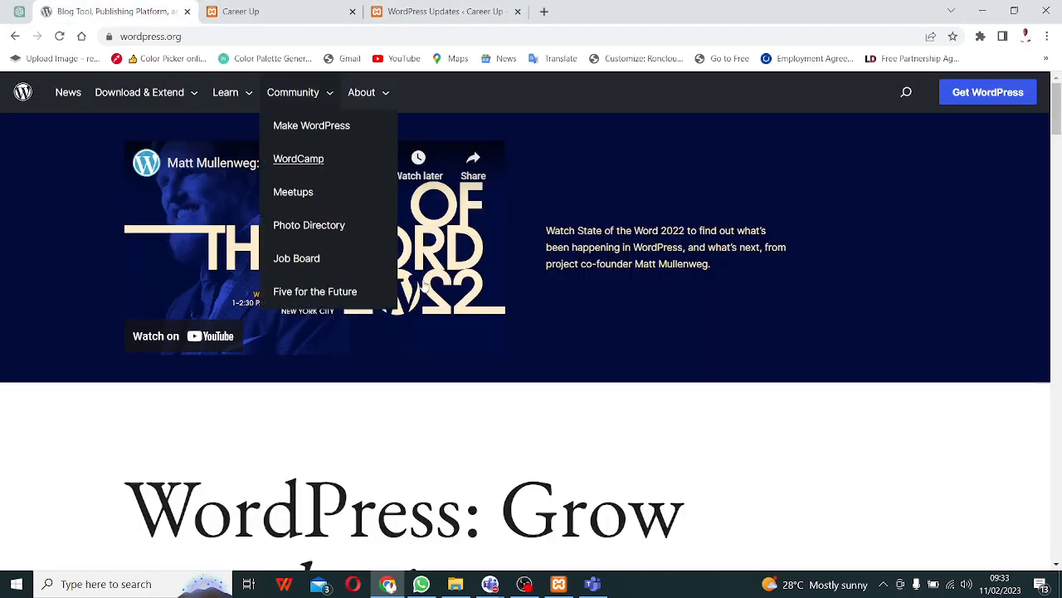
pyautogui.scroll(-4, 313, 327)
pyautogui.scroll(-2, 332, 320)
pyautogui.scroll(6, 343, 314)
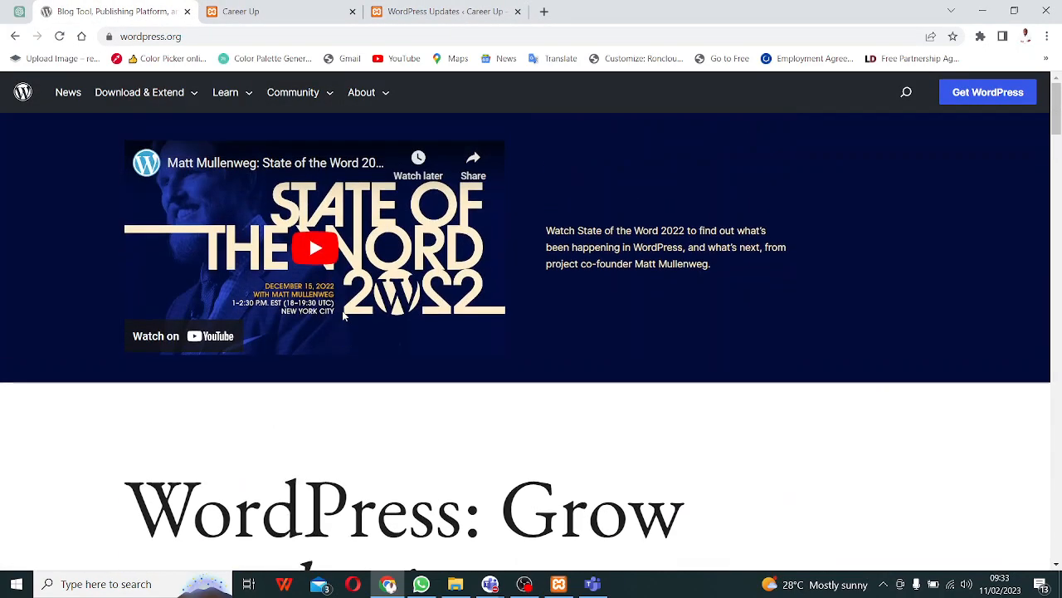
# - Open the WordPress.org Themes directory from the Download & Extend menu
pyautogui.moveTo(317, 99)
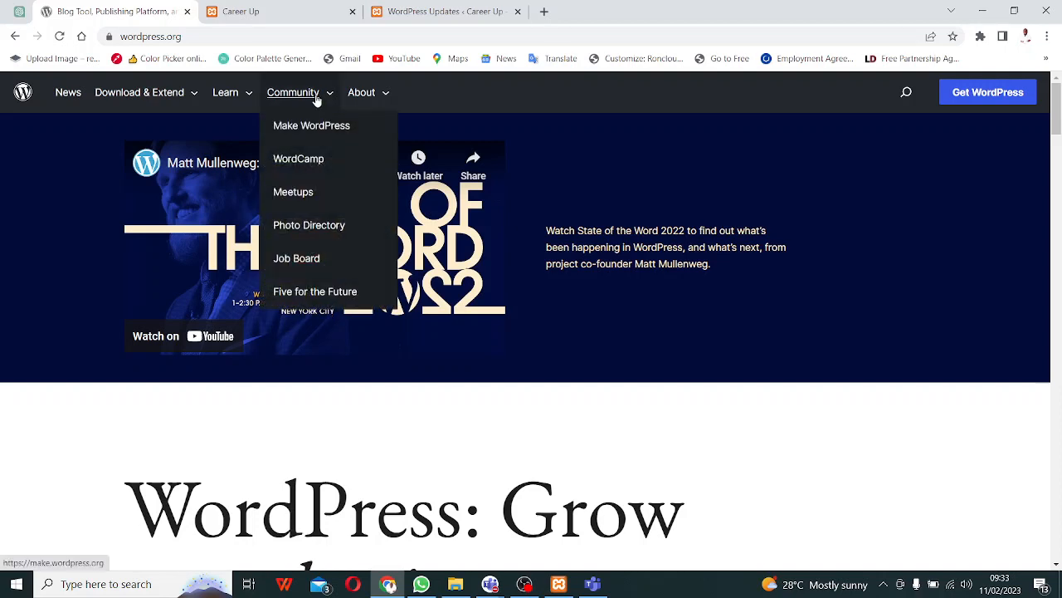
pyautogui.moveTo(178, 109)
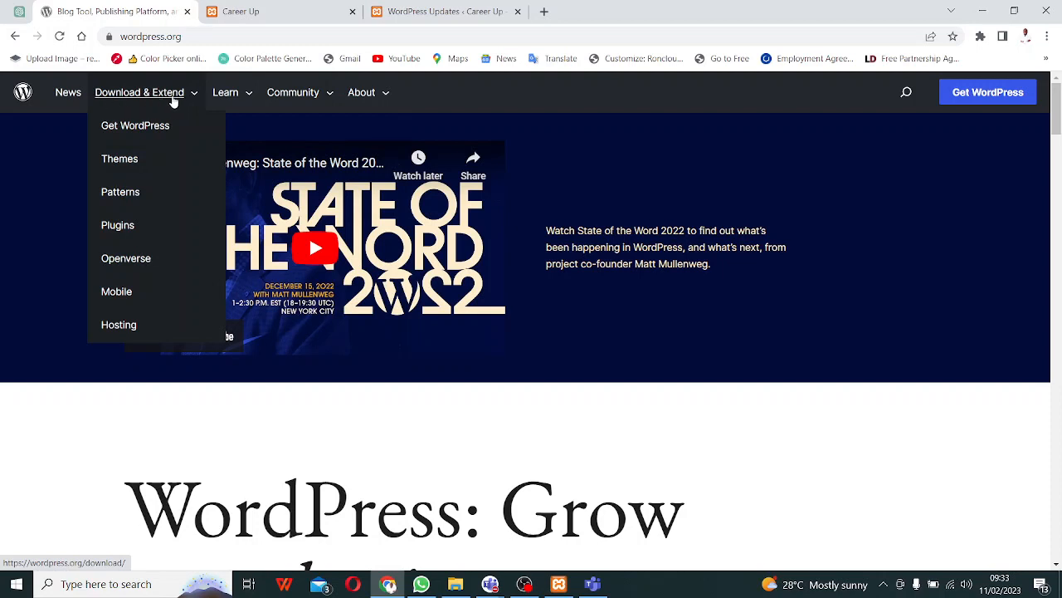
pyautogui.click(127, 165)
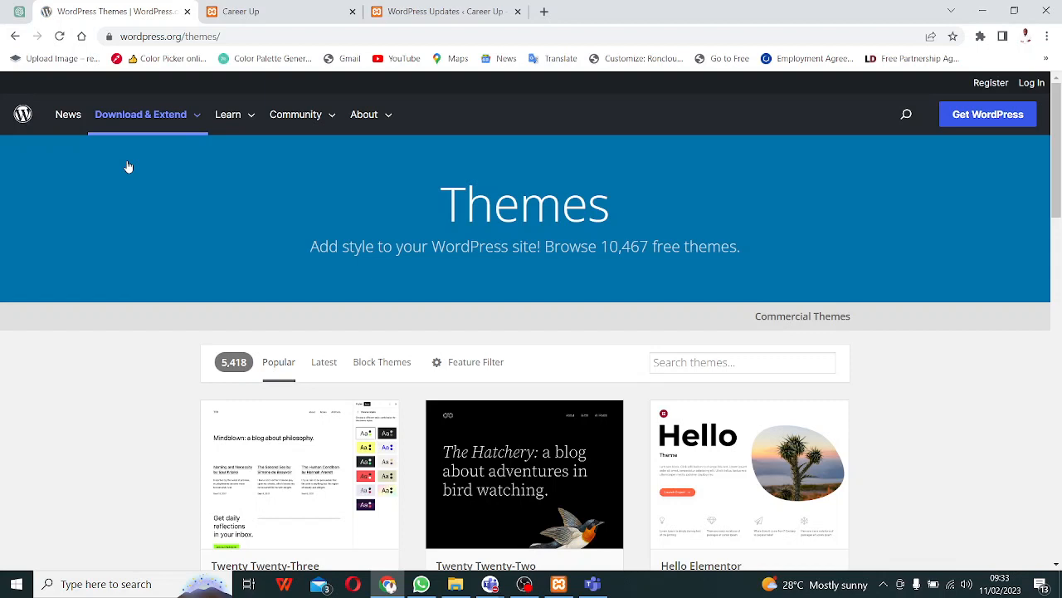
# - On the Updates tab, select the localhost/careerup/wp-admin address and check XAMPP's running Apache and MySQL
pyautogui.click(412, 15)
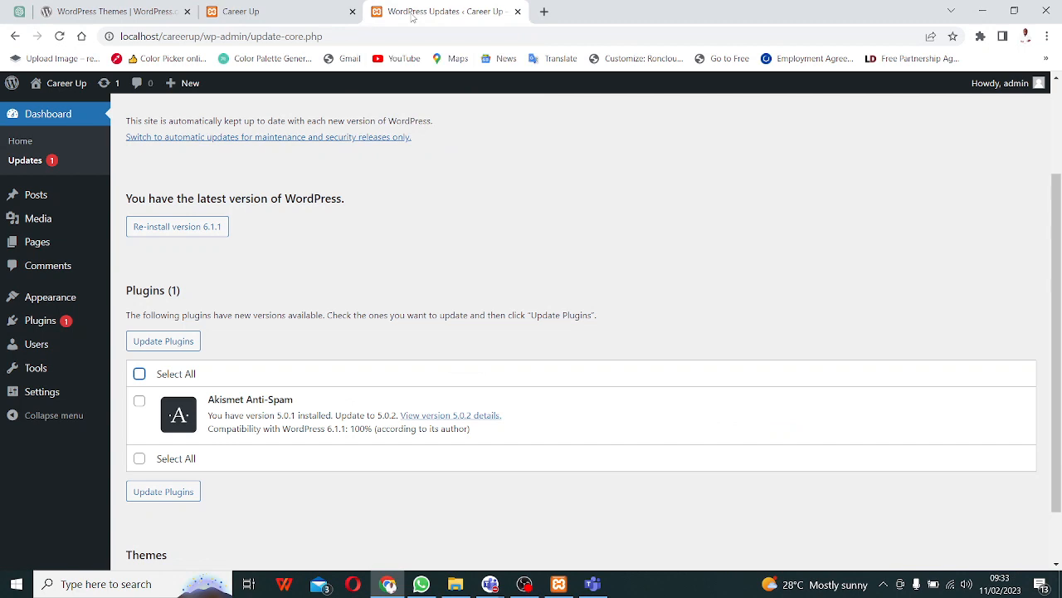
pyautogui.click(248, 37)
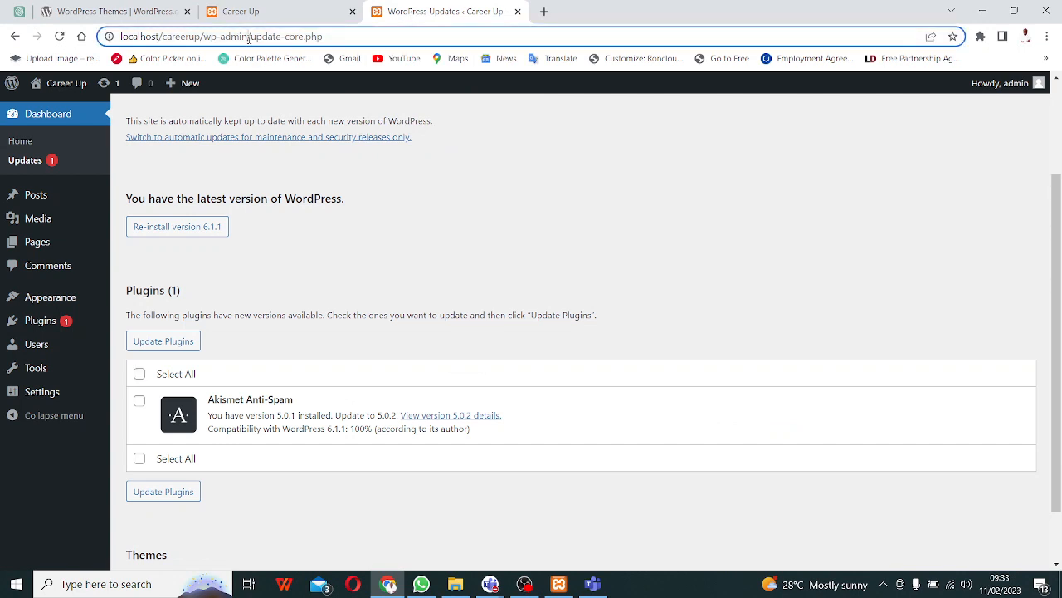
pyautogui.moveTo(248, 37); pyautogui.dragTo(122, 38)
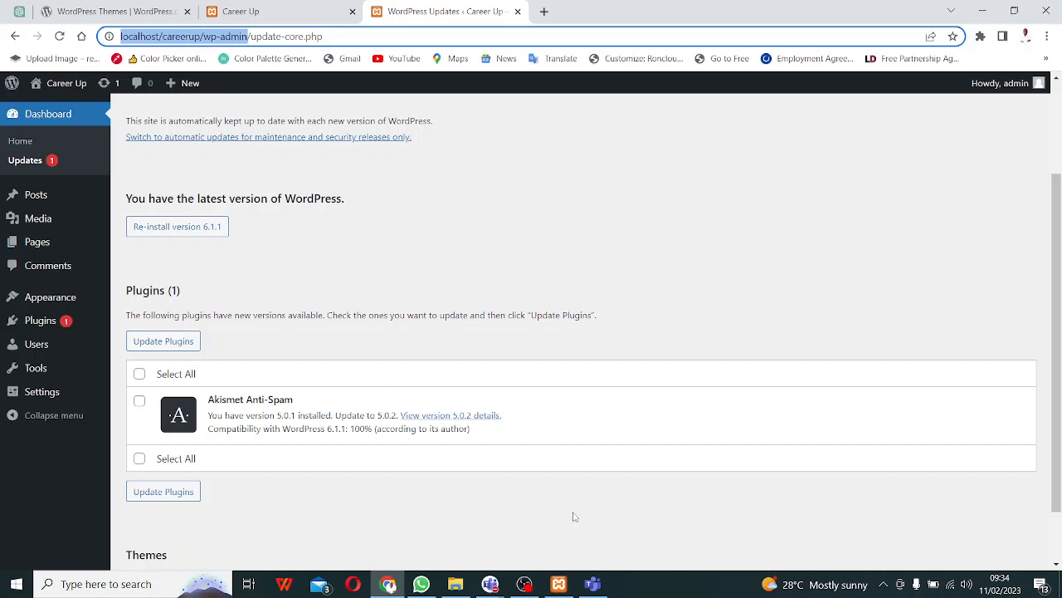
pyautogui.click(558, 584)
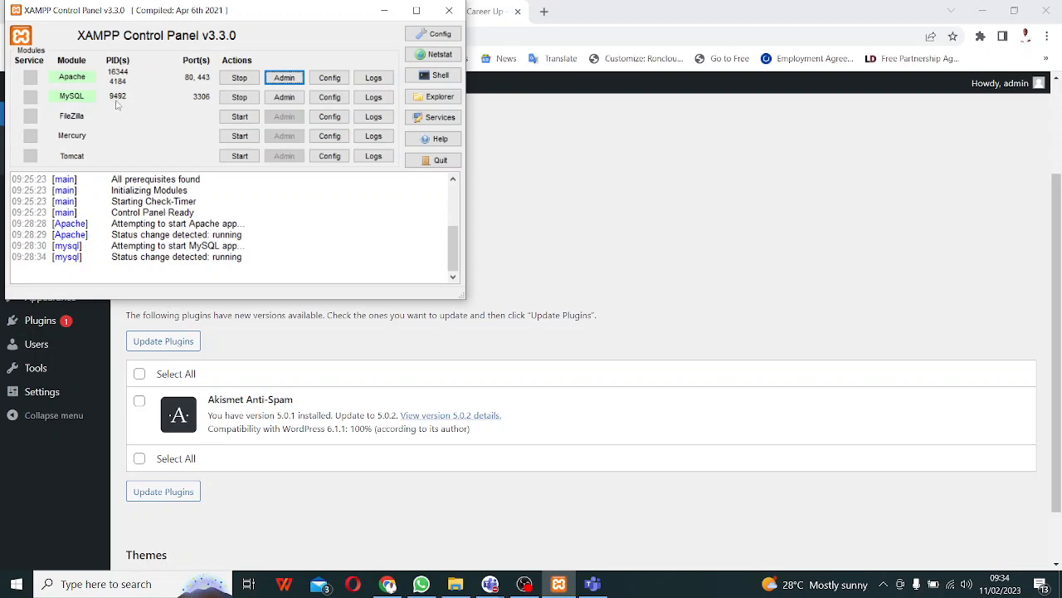
pyautogui.click(791, 166)
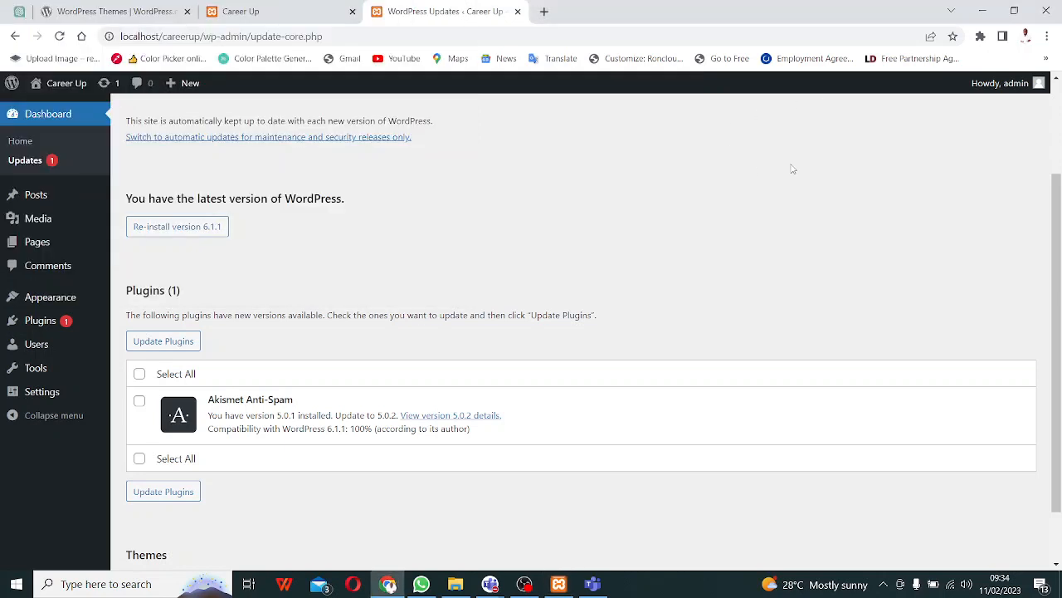
# - Switch to the Career Up home page tab and look over the admin bar menus
pyautogui.click(249, 8)
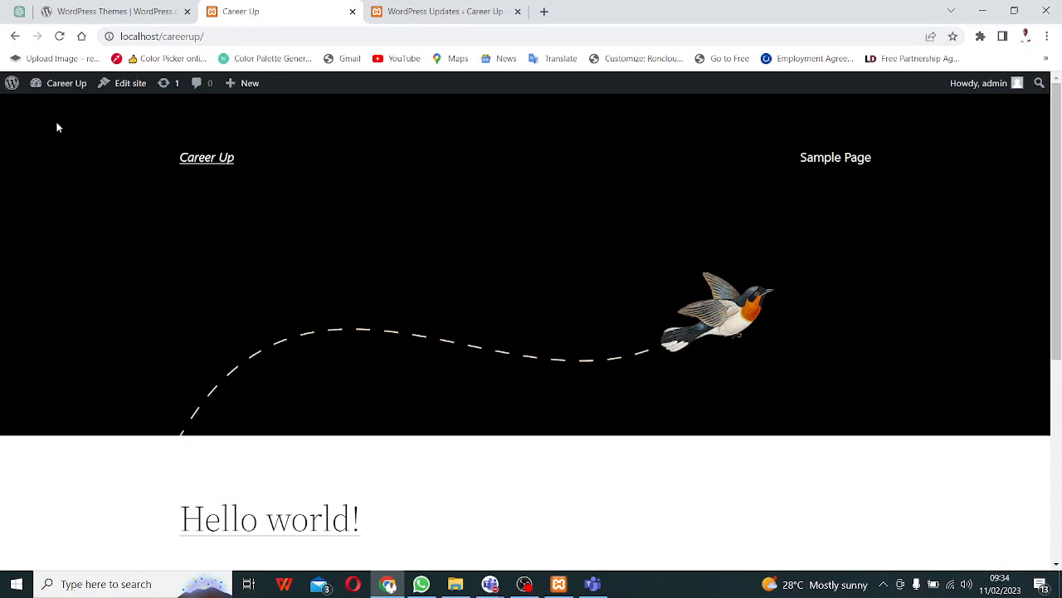
pyautogui.moveTo(7, 86)
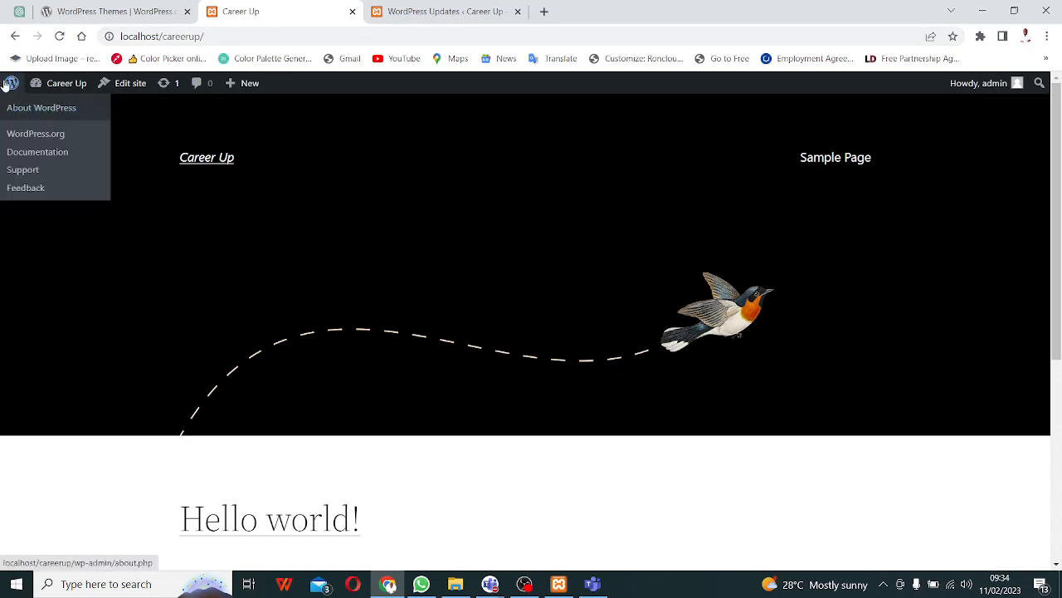
pyautogui.moveTo(62, 86)
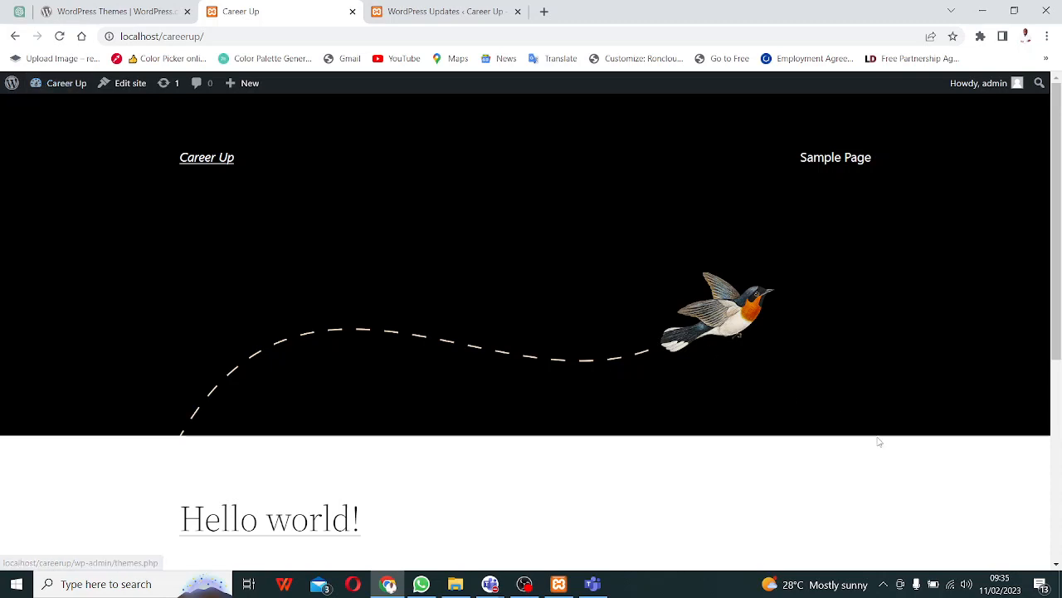
# - Admit the lobby guest into the Teams meeting, then return to the Career Up site
pyautogui.click(960, 505)
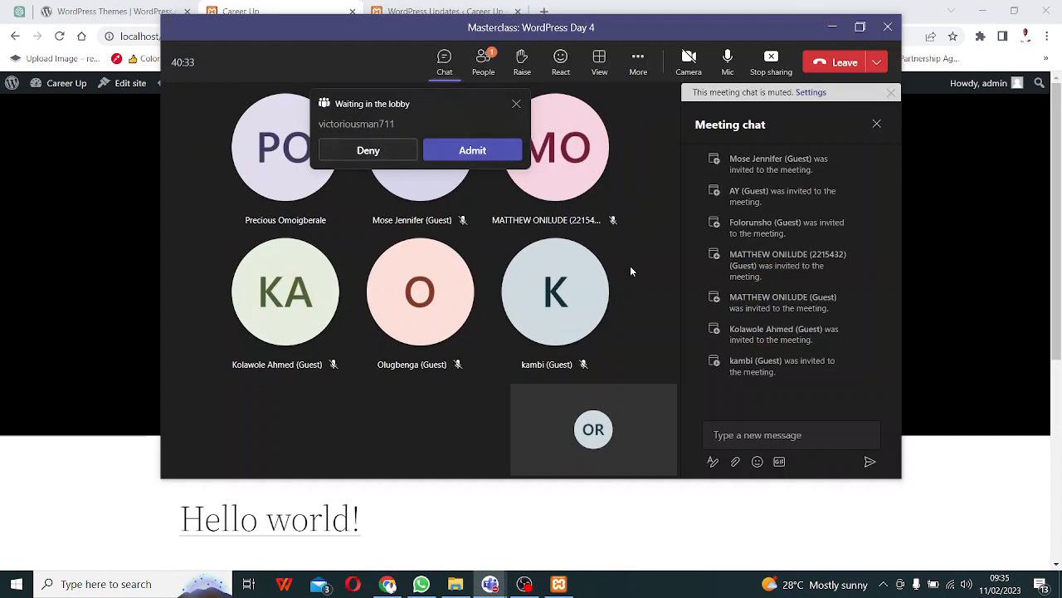
pyautogui.click(477, 150)
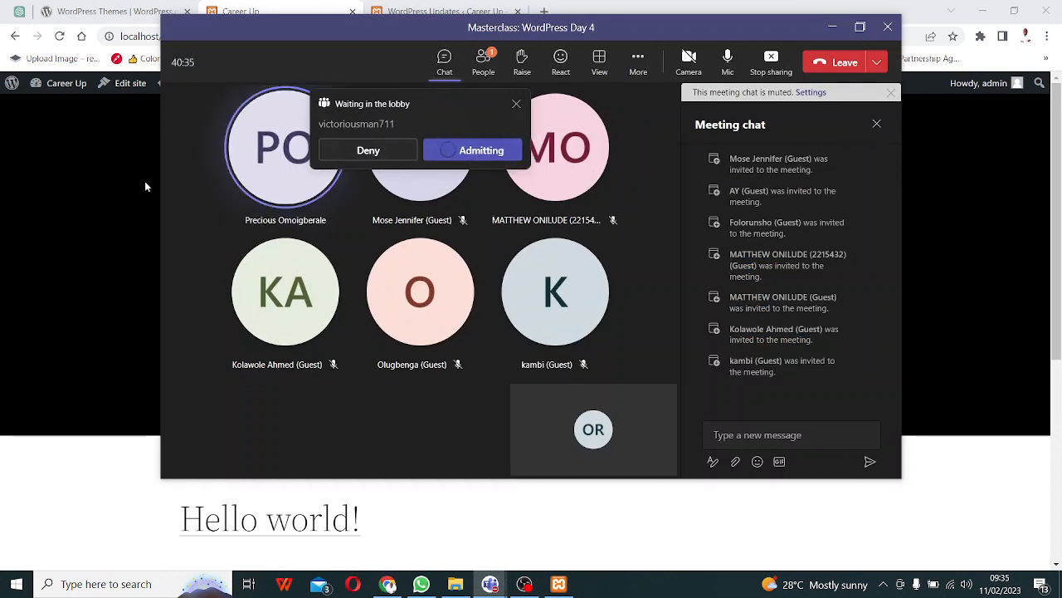
pyautogui.click(110, 185)
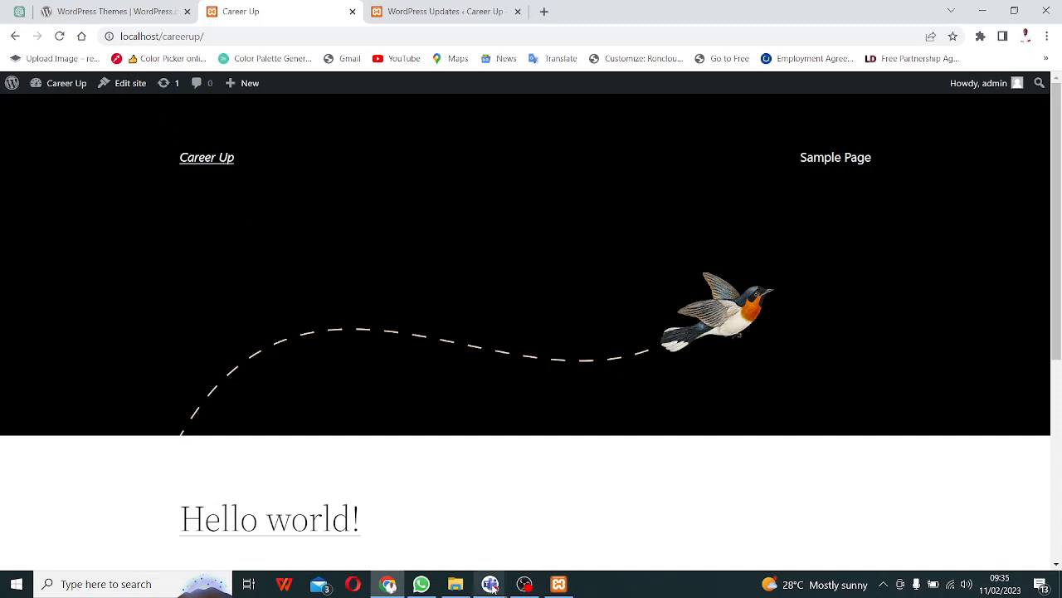
# - Close the WordPress Updates tab after a final look at it
pyautogui.moveTo(58, 94)
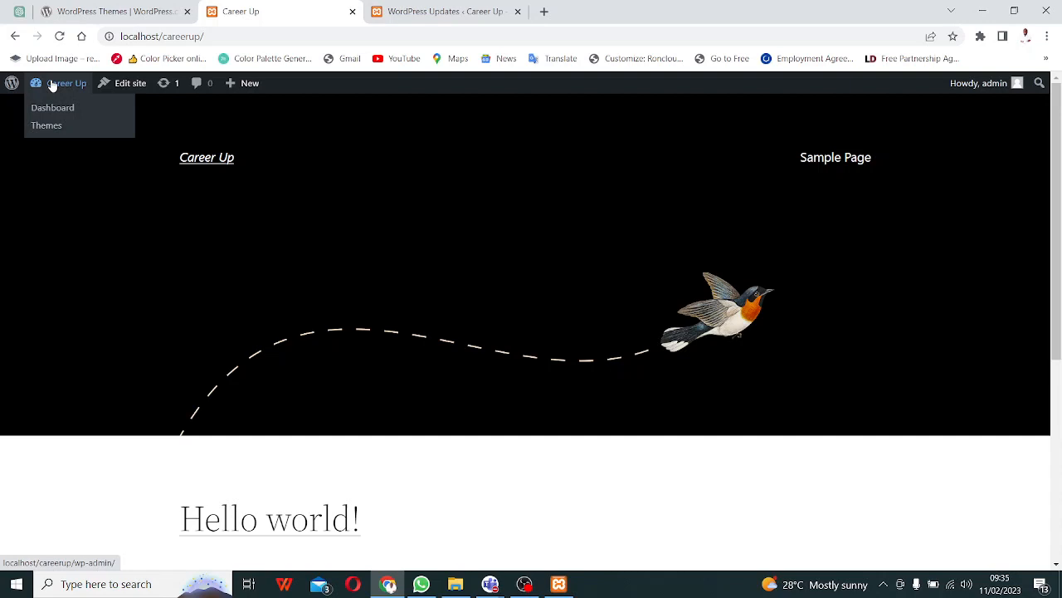
pyautogui.click(498, 12)
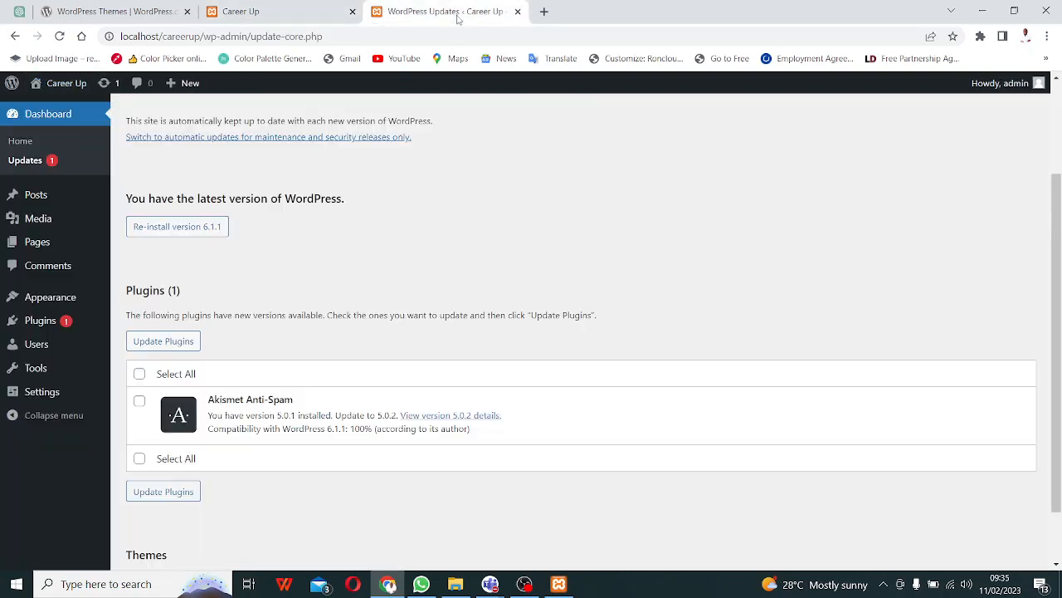
pyautogui.click(517, 11)
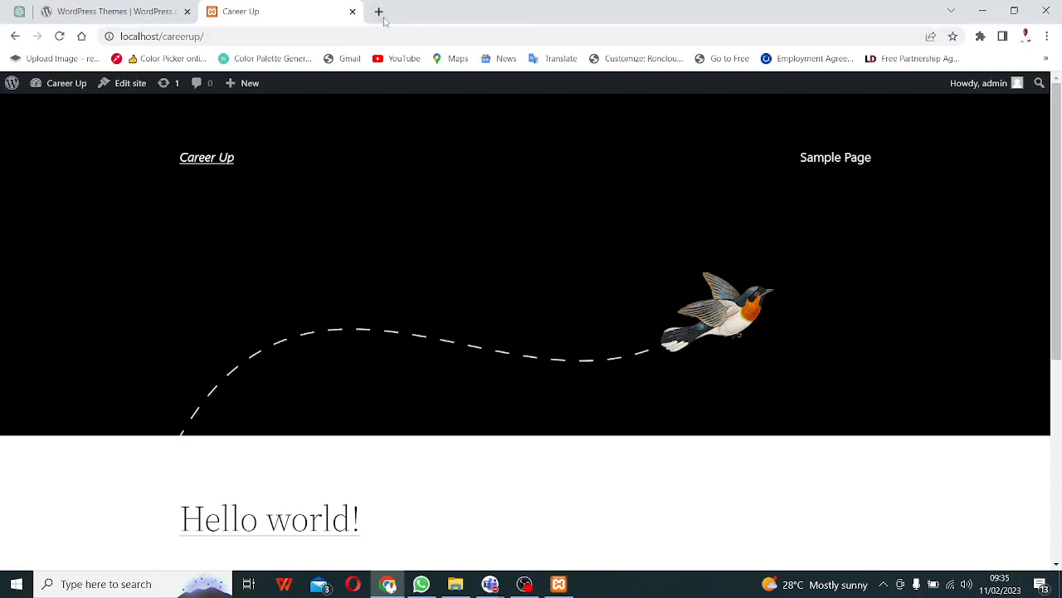
# - Load the Career Up front page in a new tab by picking it from the localhost/ suggestions
pyautogui.click(378, 12)
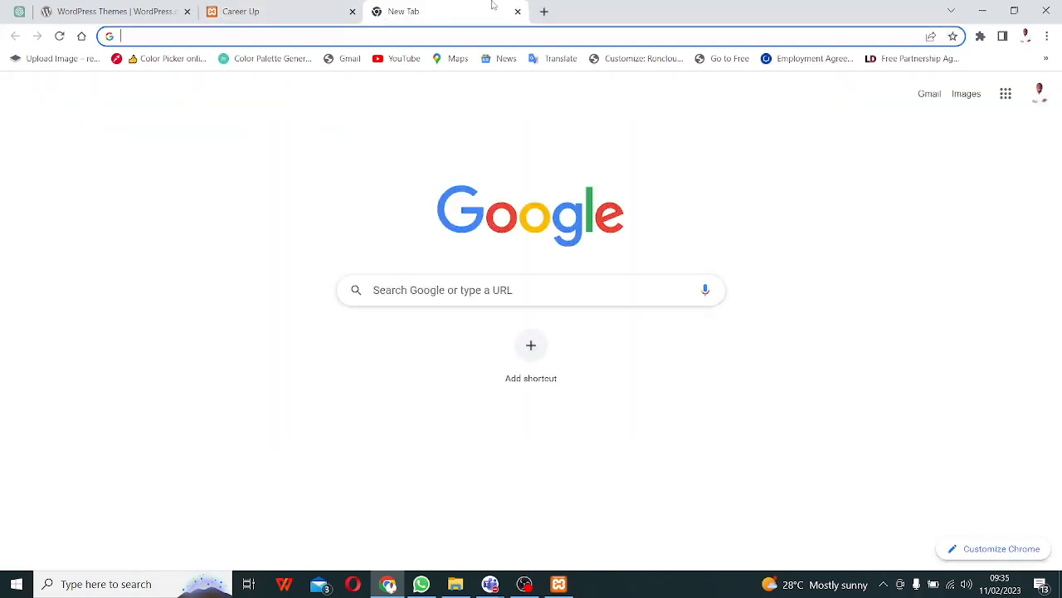
pyautogui.write('localhost')
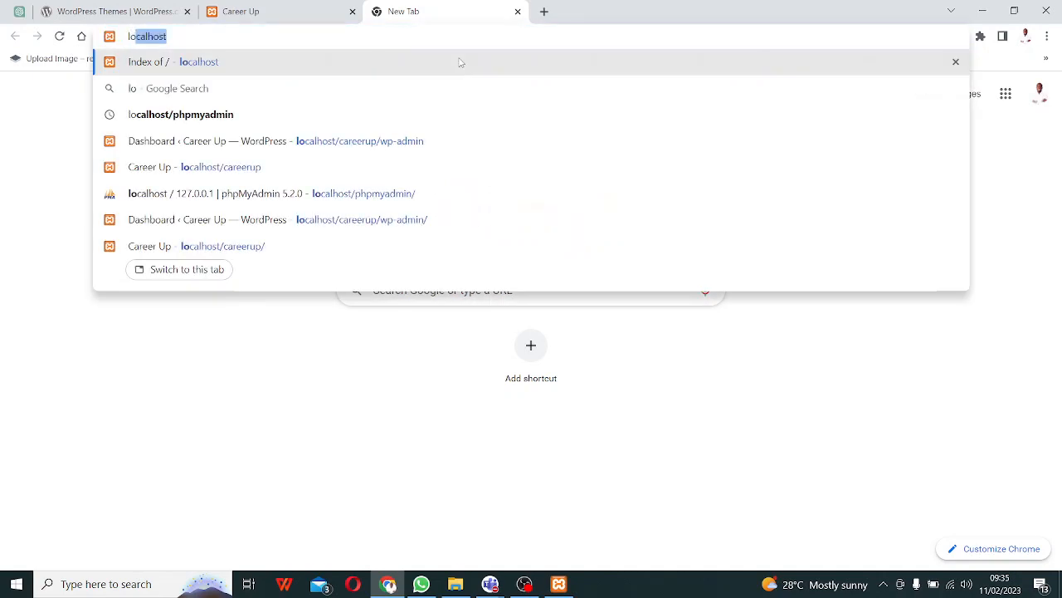
pyautogui.write('/')
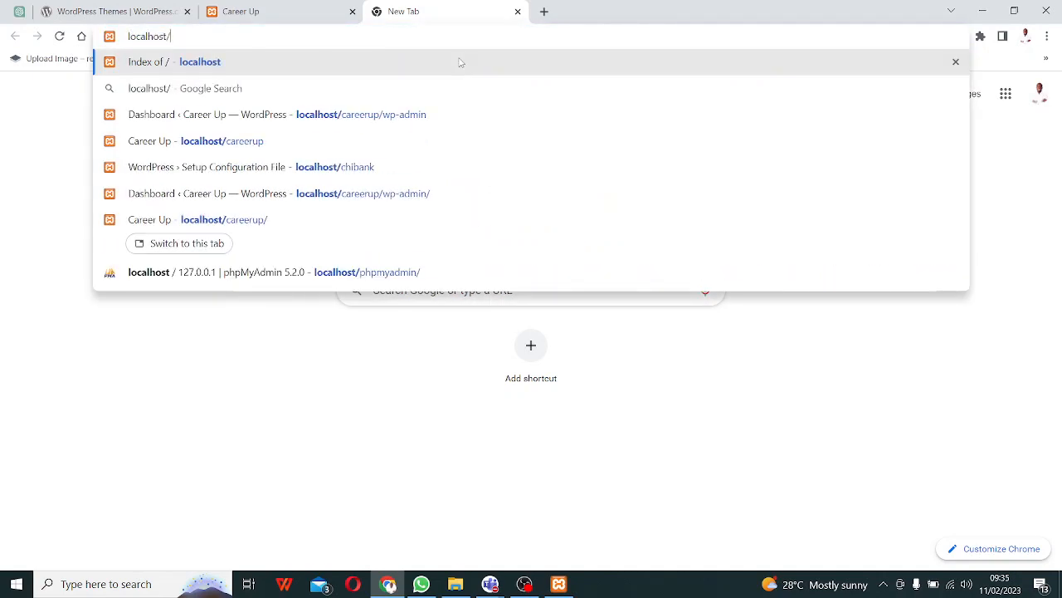
pyautogui.press('Down')
pyautogui.press('Down')
pyautogui.press('Down')
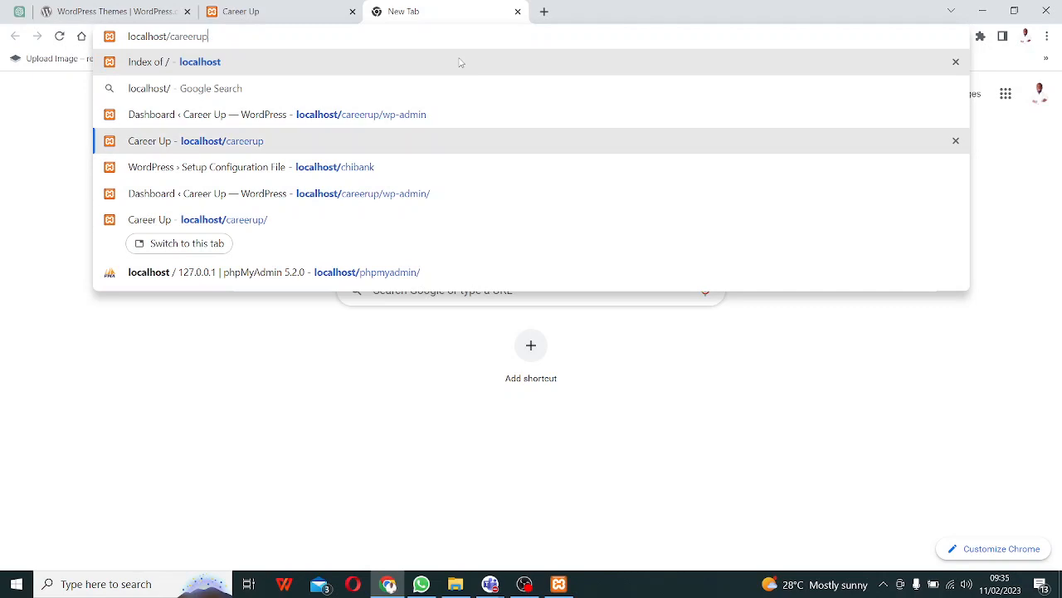
pyautogui.press('Return')
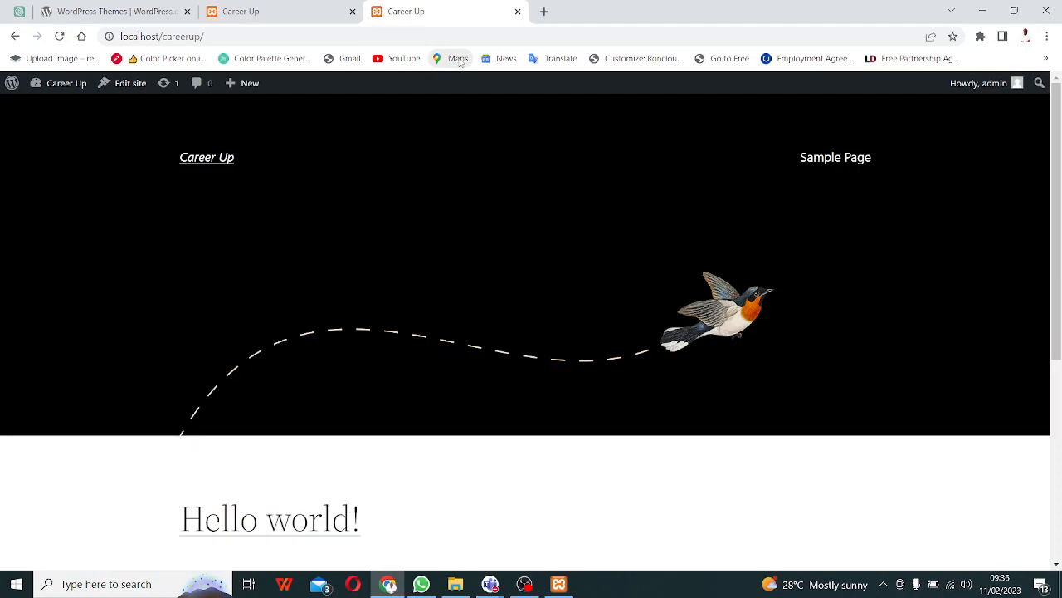
# - Extend the address with wp-admin to read localhost/careerup/wp-admin, without loading it yet
pyautogui.click(206, 37)
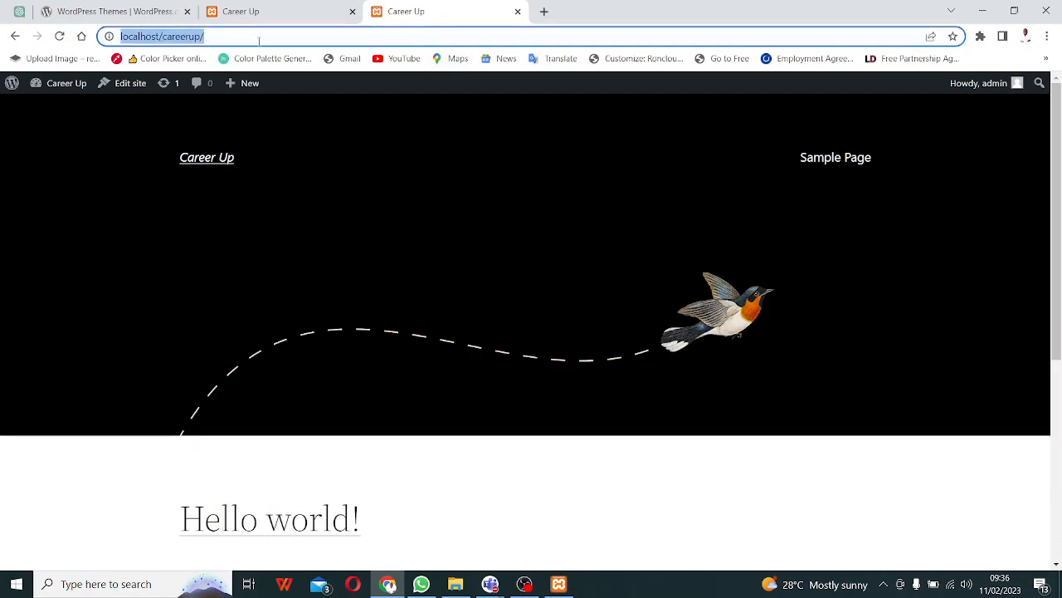
pyautogui.click(223, 39)
pyautogui.write('wp-')
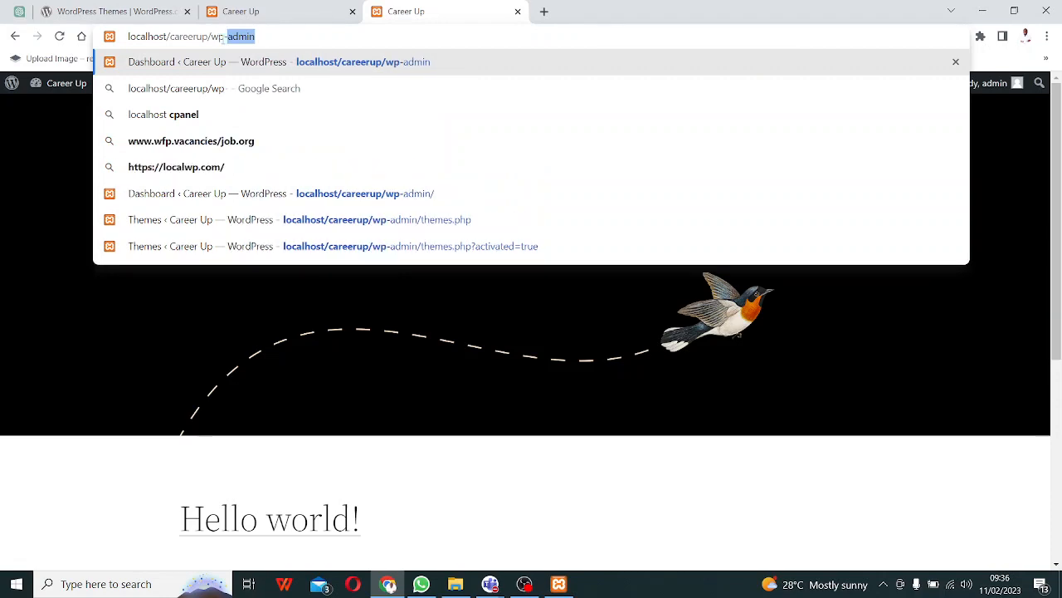
pyautogui.write('admin')
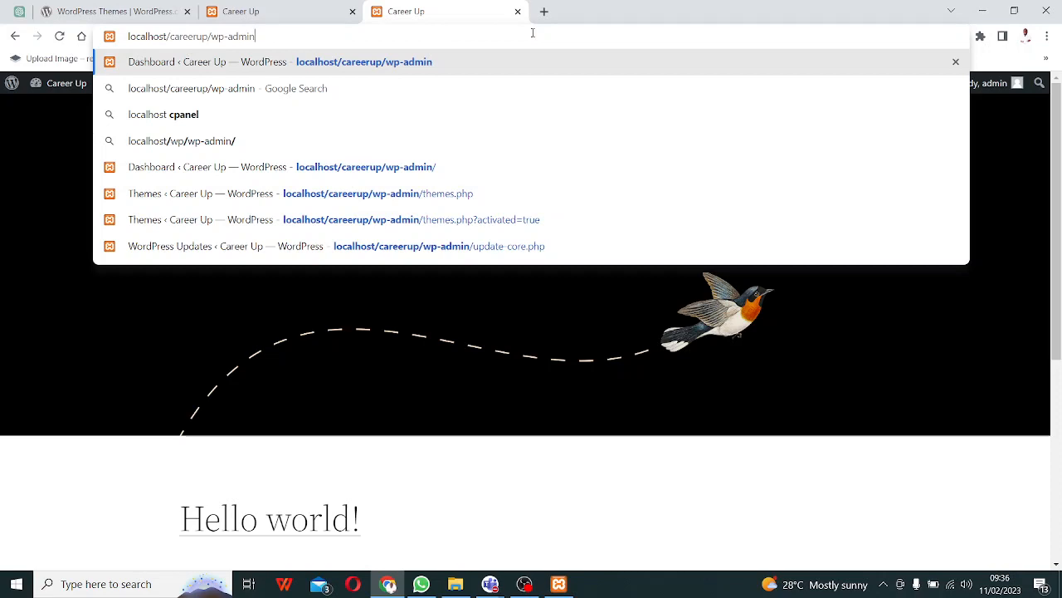
pyautogui.click(485, 587)
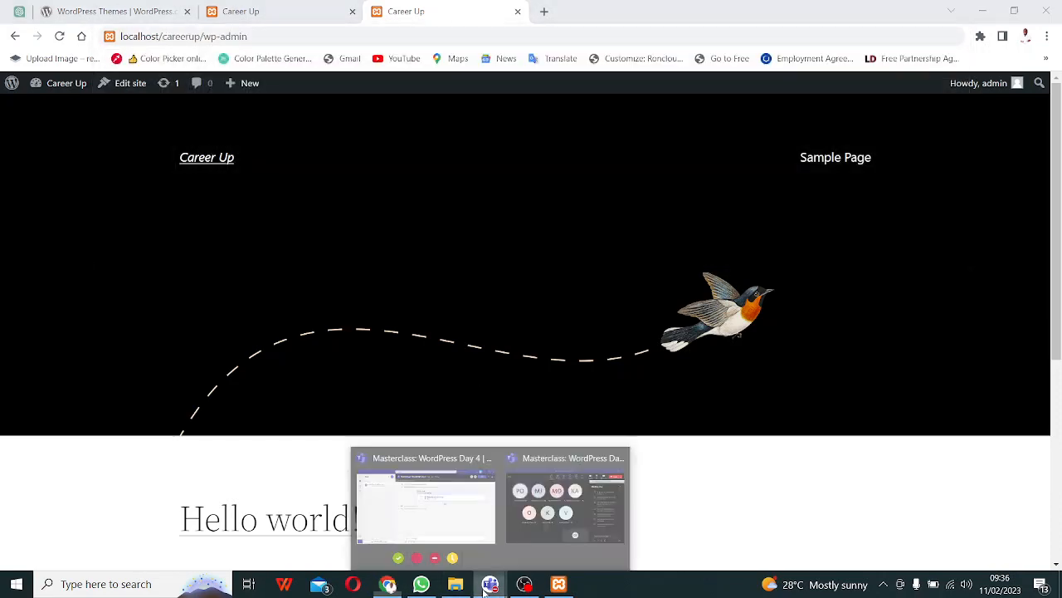
pyautogui.click(552, 511)
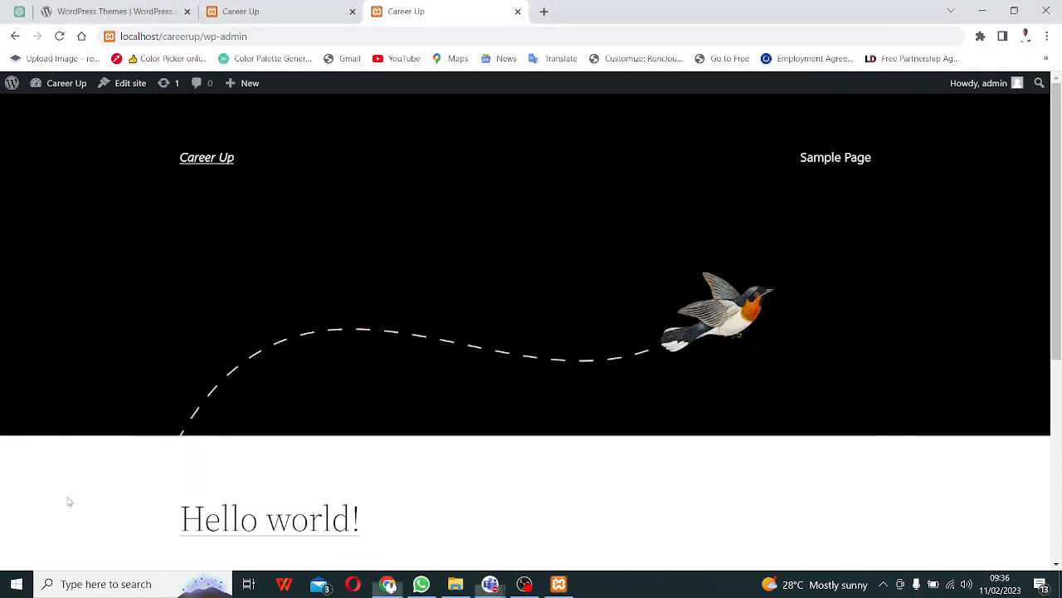
pyautogui.click(69, 501)
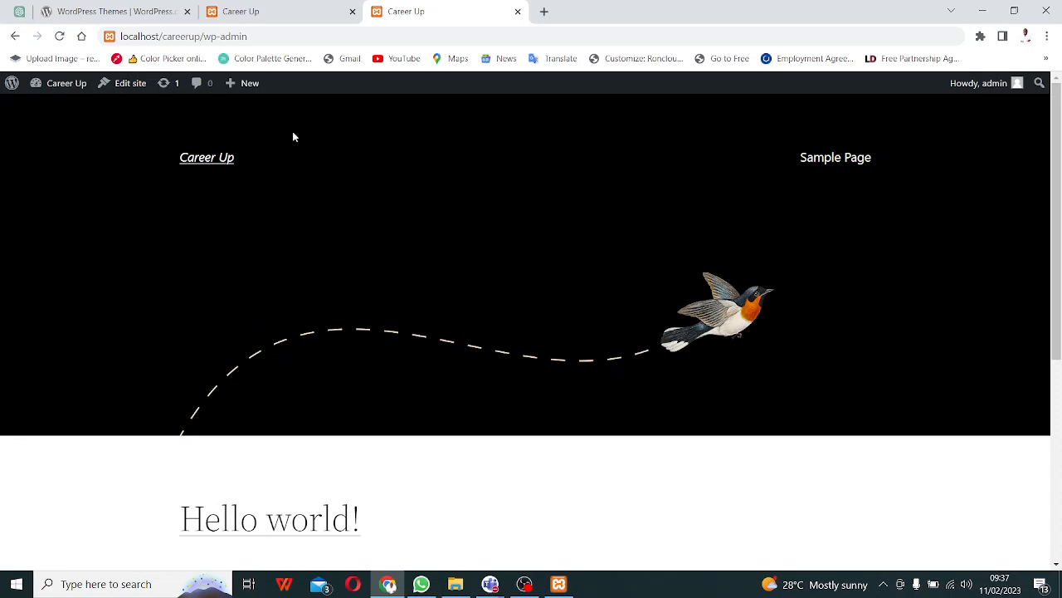
# - Load the Career Up admin dashboard and open Appearance > Themes, showing Astra installed
pyautogui.click(274, 36)
pyautogui.press('Return')
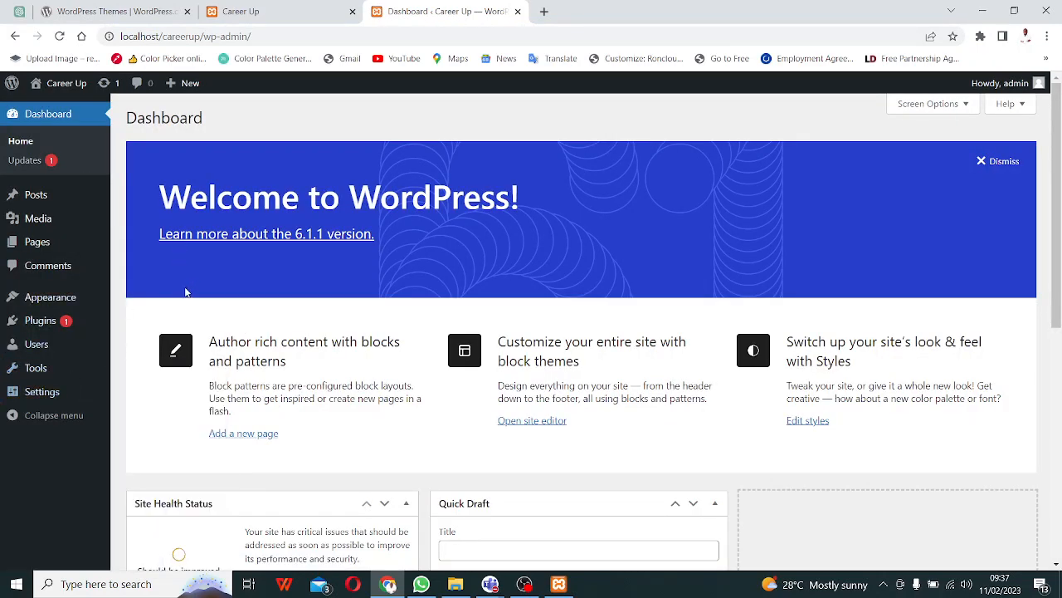
pyautogui.click(125, 11)
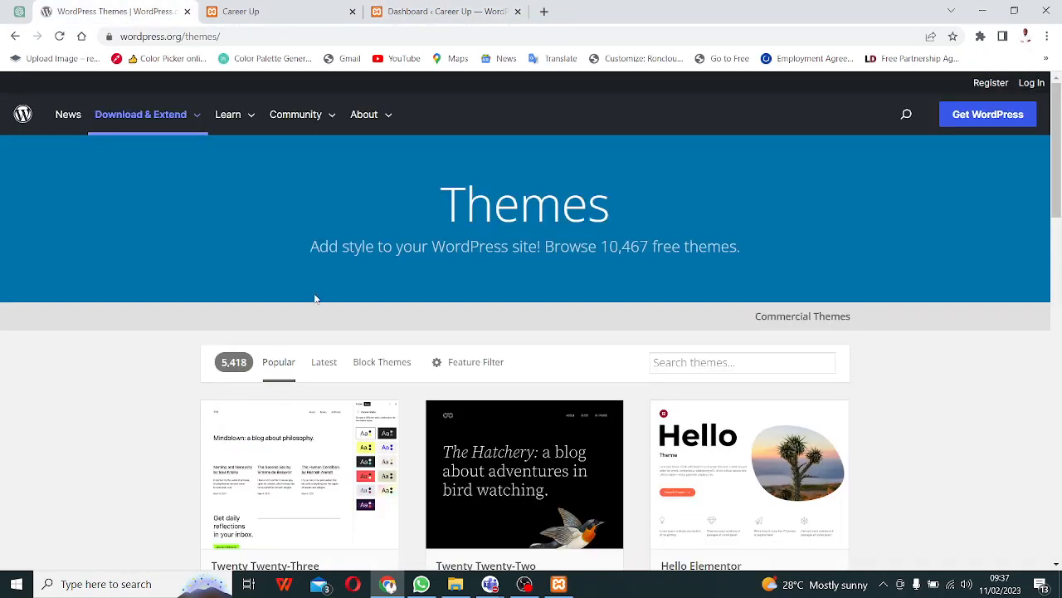
pyautogui.scroll(-1, 272, 160)
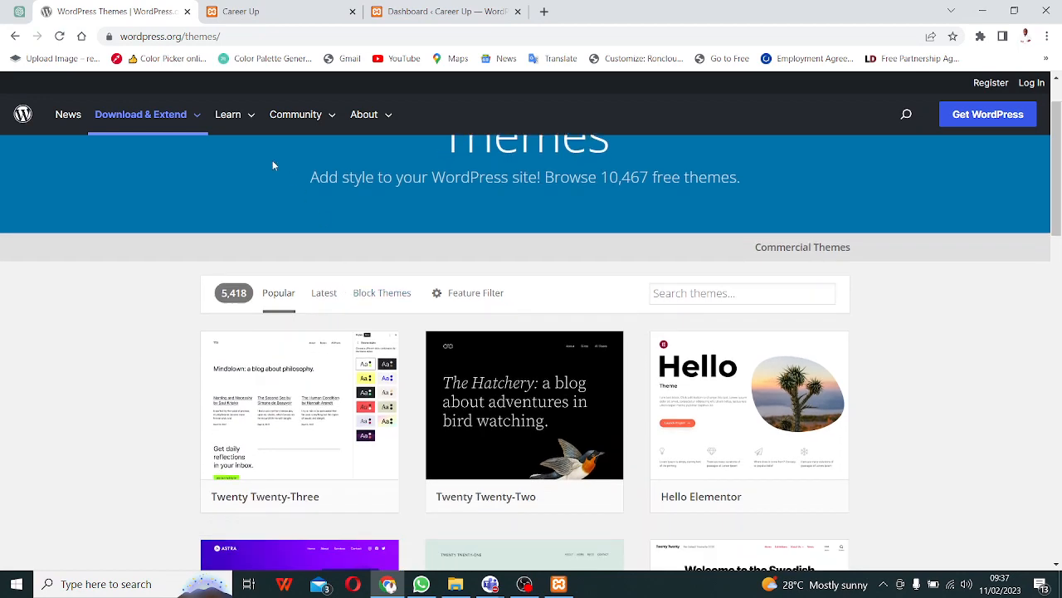
pyautogui.click(447, 12)
pyautogui.click(60, 306)
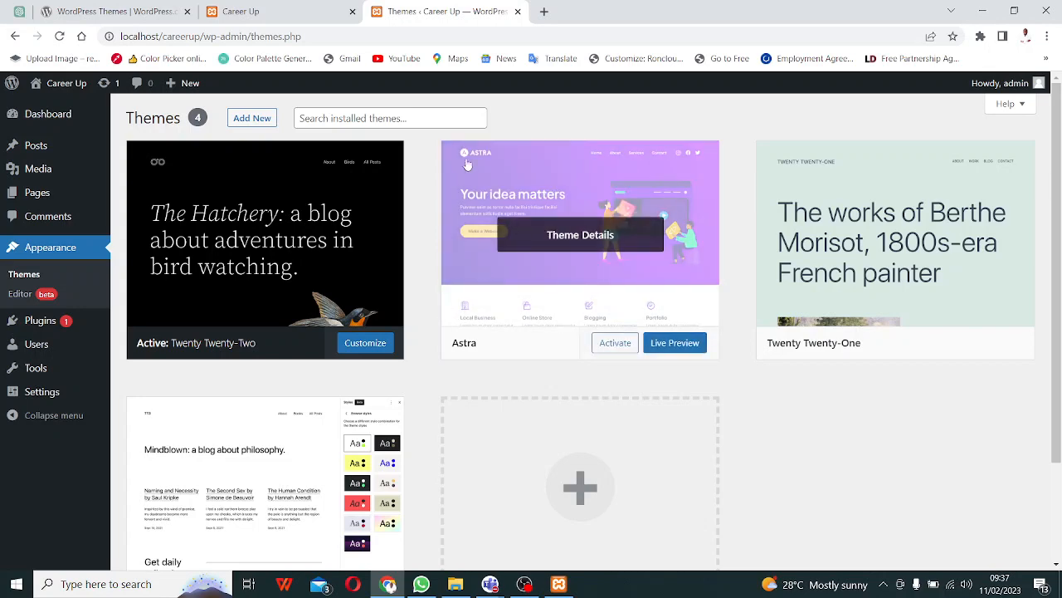
# - Open Add Themes, browse the Popular grid, and reveal Activate on the installed Astra card
pyautogui.click(256, 124)
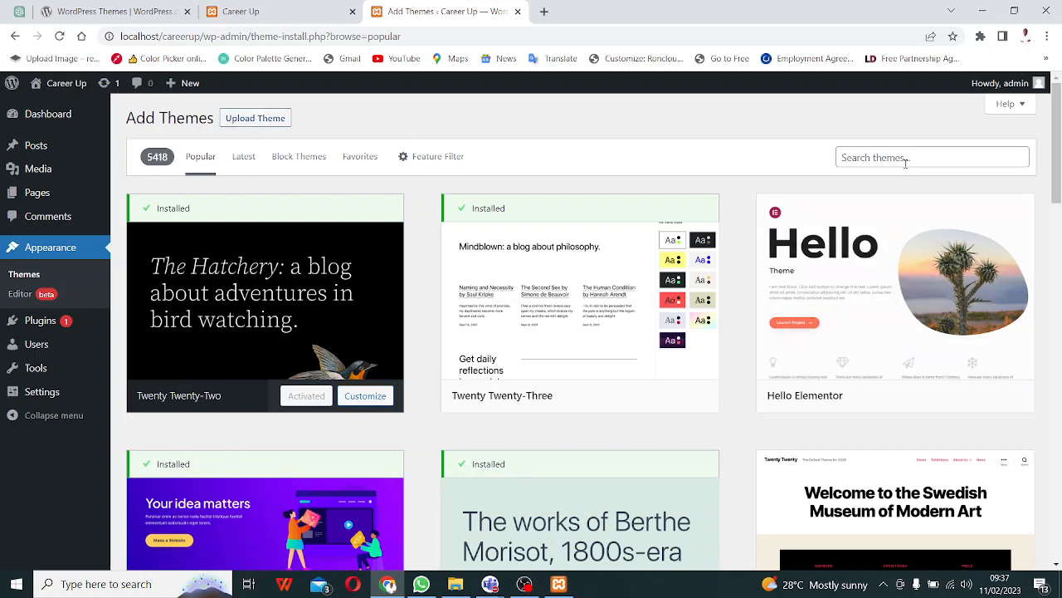
pyautogui.scroll(-8, 292, 444)
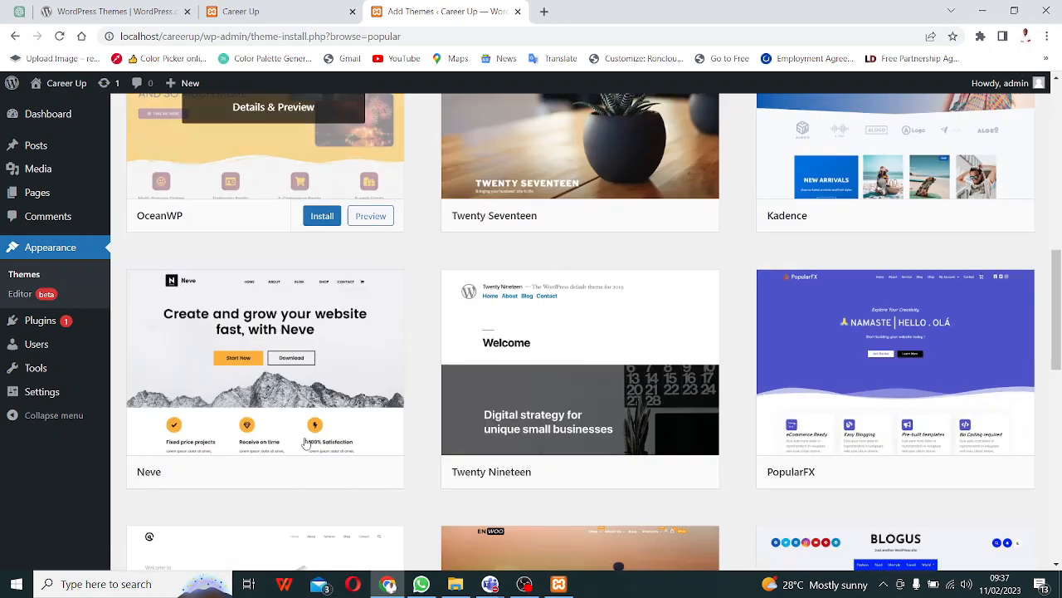
pyautogui.scroll(3, 362, 353)
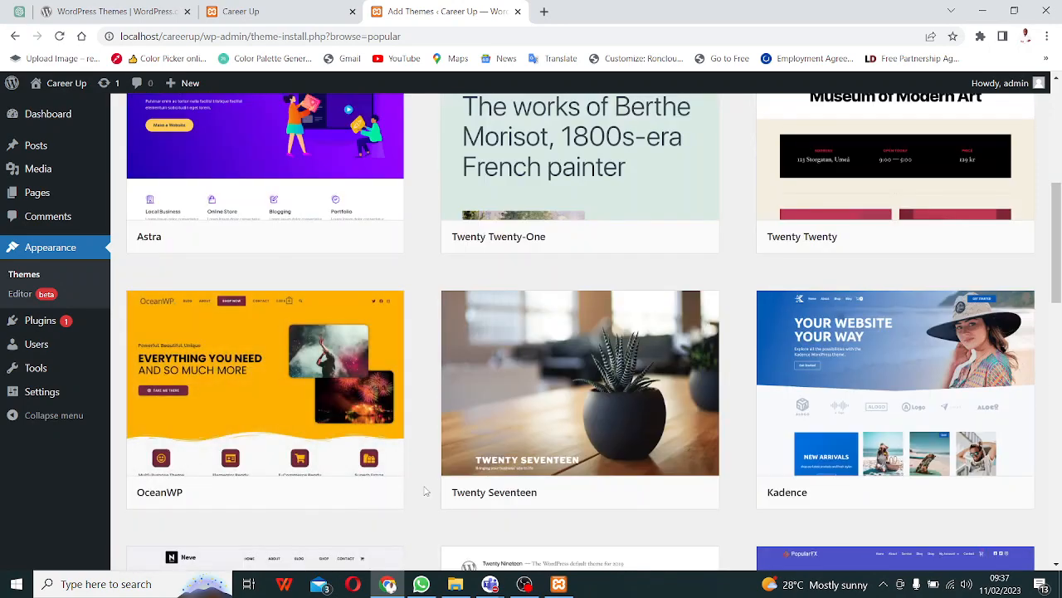
pyautogui.scroll(2, 233, 394)
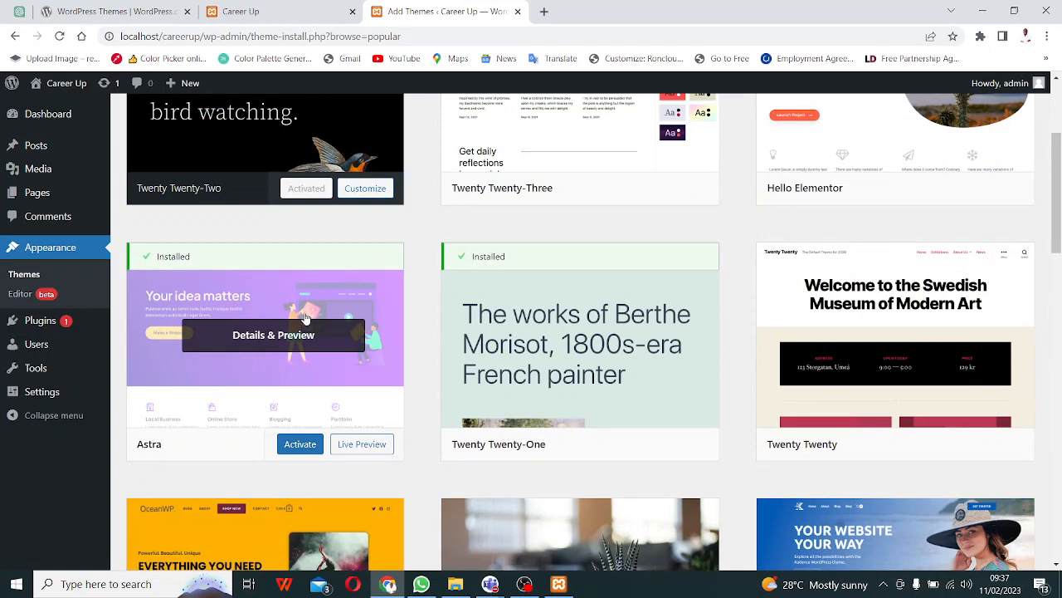
pyautogui.scroll(-5, 300, 322)
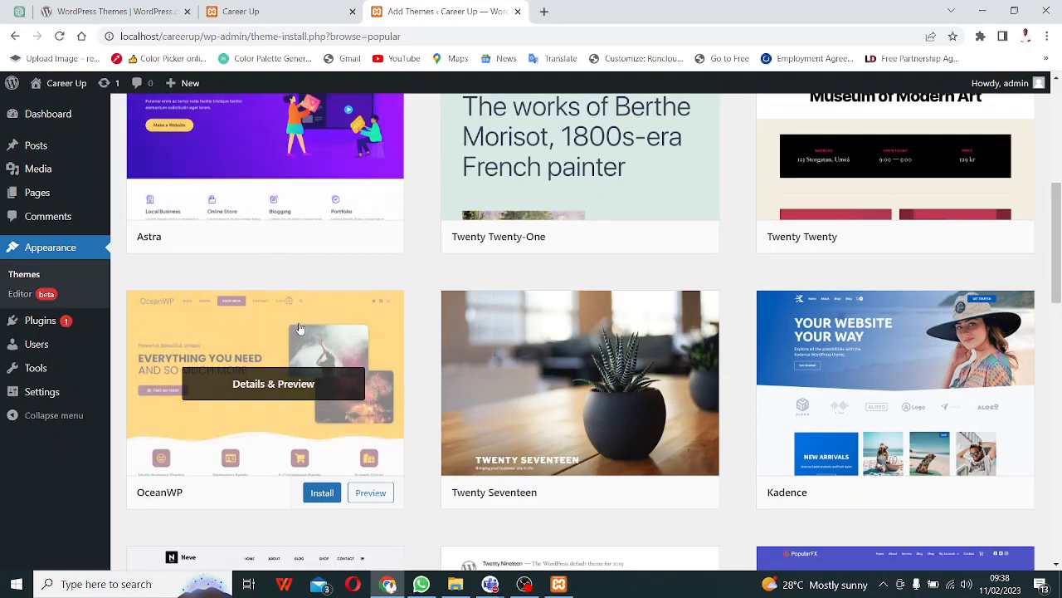
pyautogui.scroll(1, 302, 326)
pyautogui.scroll(6, 303, 327)
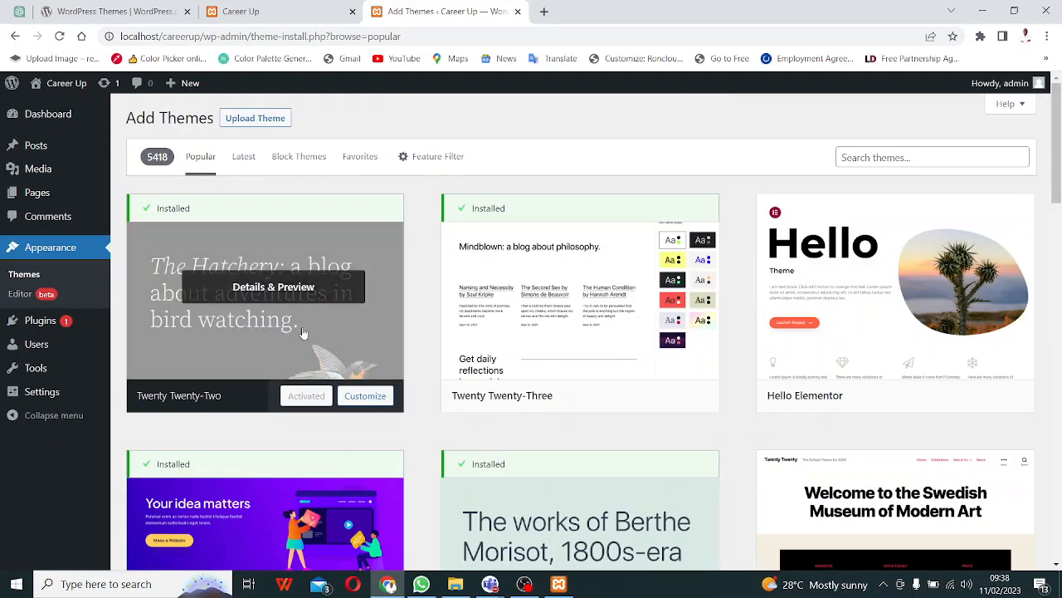
pyautogui.scroll(-2, 305, 336)
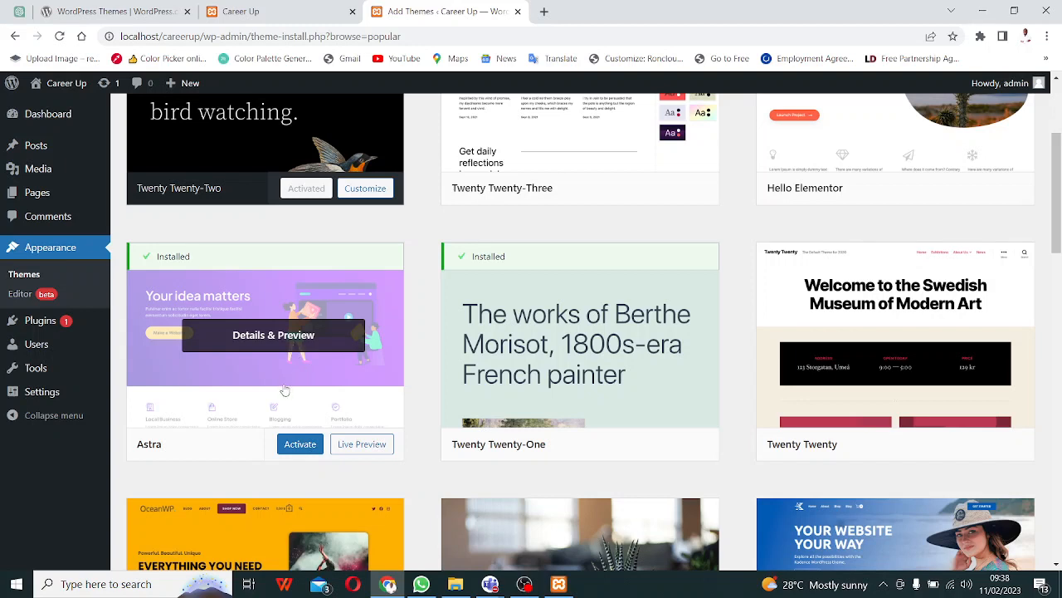
pyautogui.moveTo(299, 444)
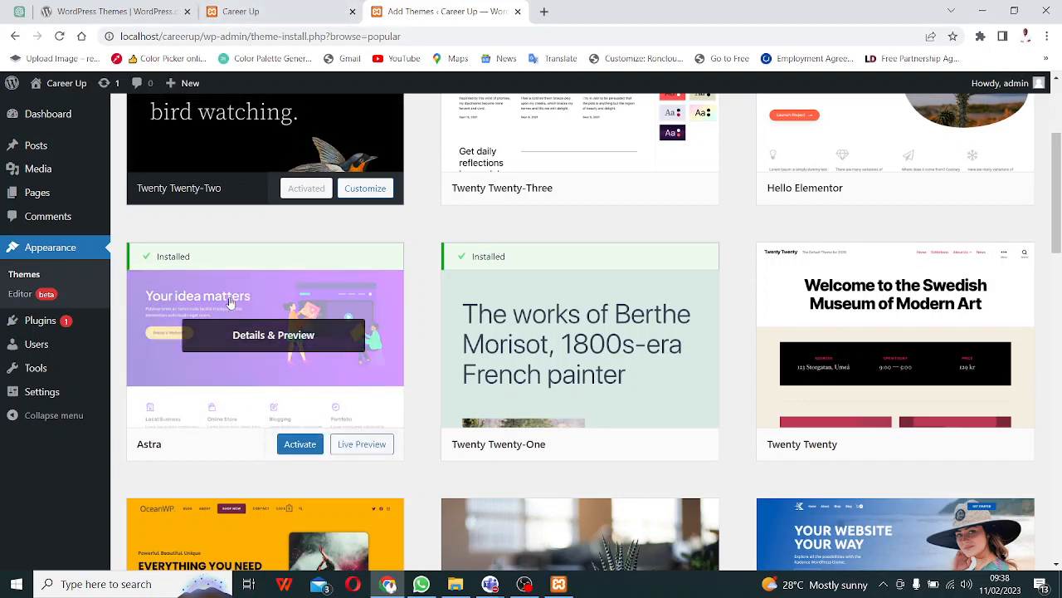
# - Activate the installed Astra theme from its card in Add Themes
pyautogui.click(299, 448)
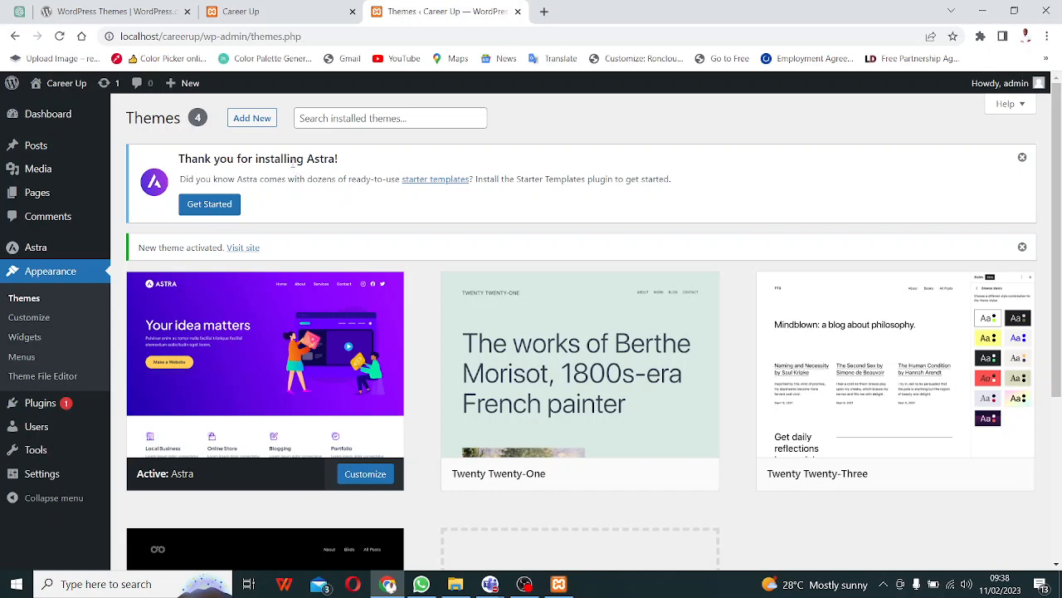
pyautogui.moveTo(337, 285)
pyautogui.moveTo(490, 584)
pyautogui.click(567, 506)
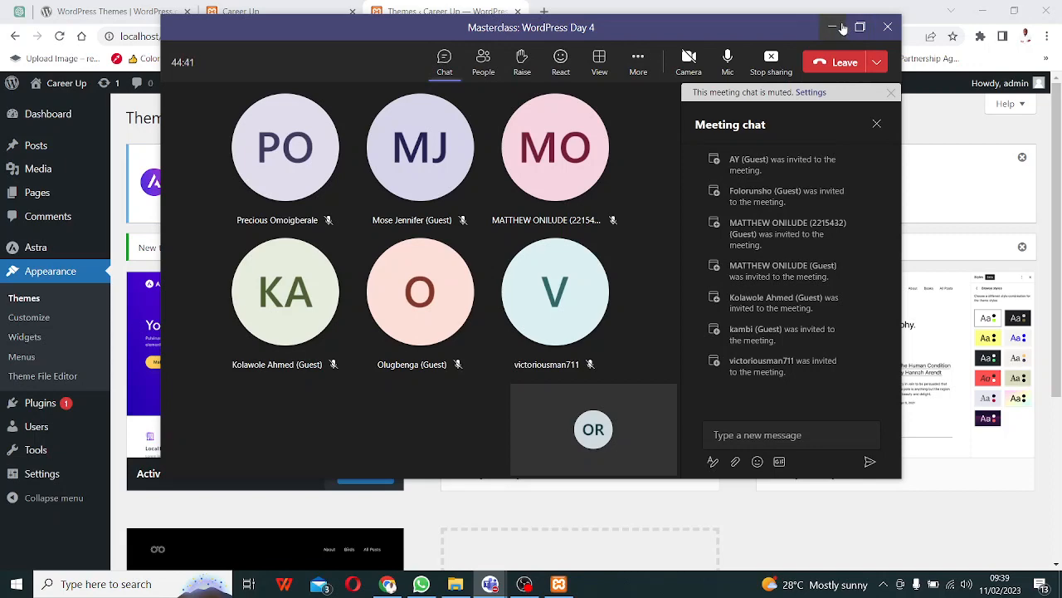
pyautogui.click(833, 28)
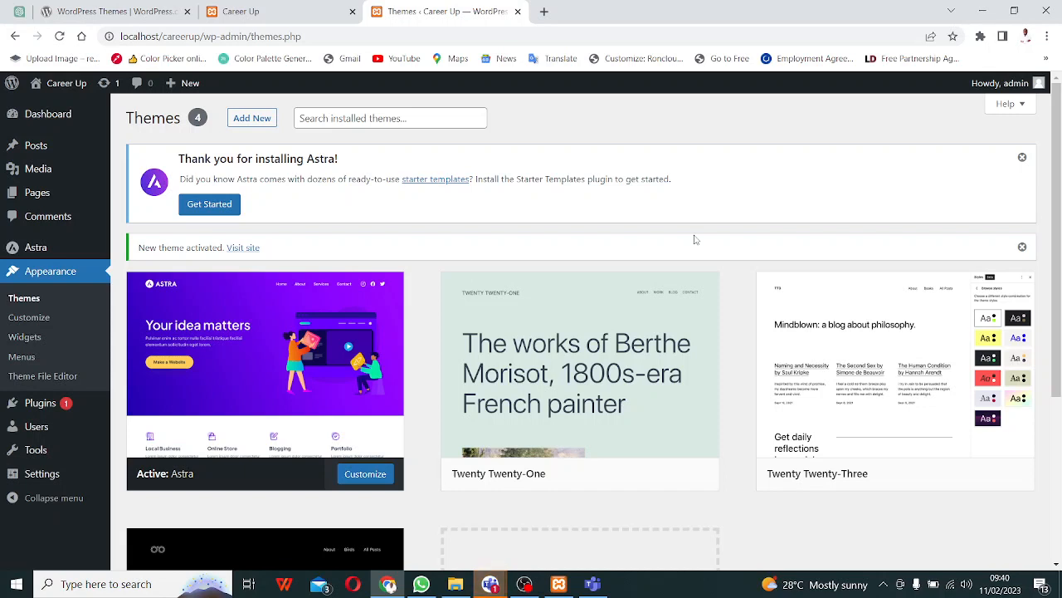
pyautogui.moveTo(494, 583)
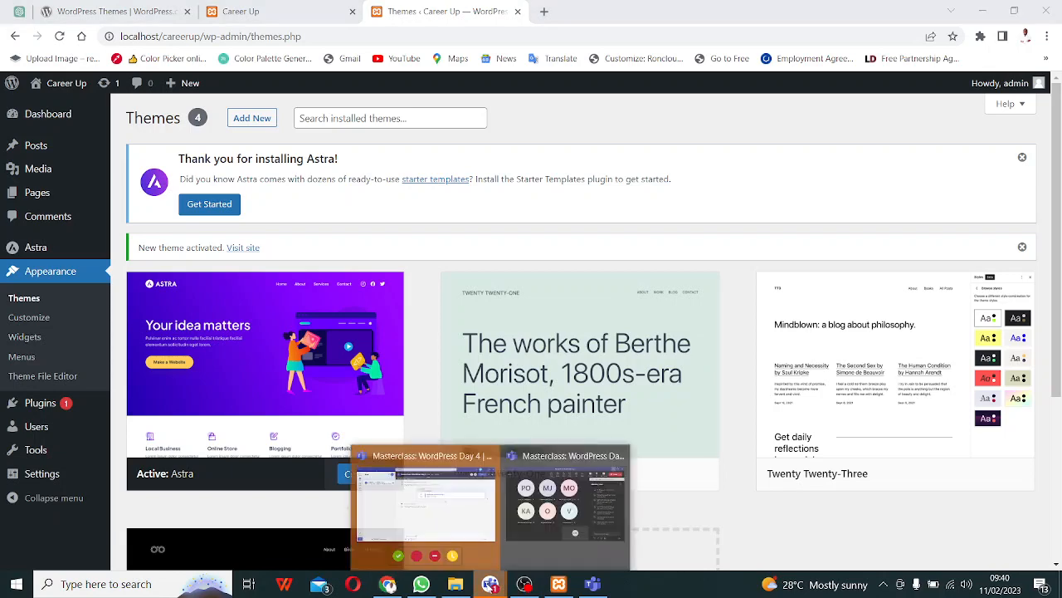
pyautogui.click(490, 531)
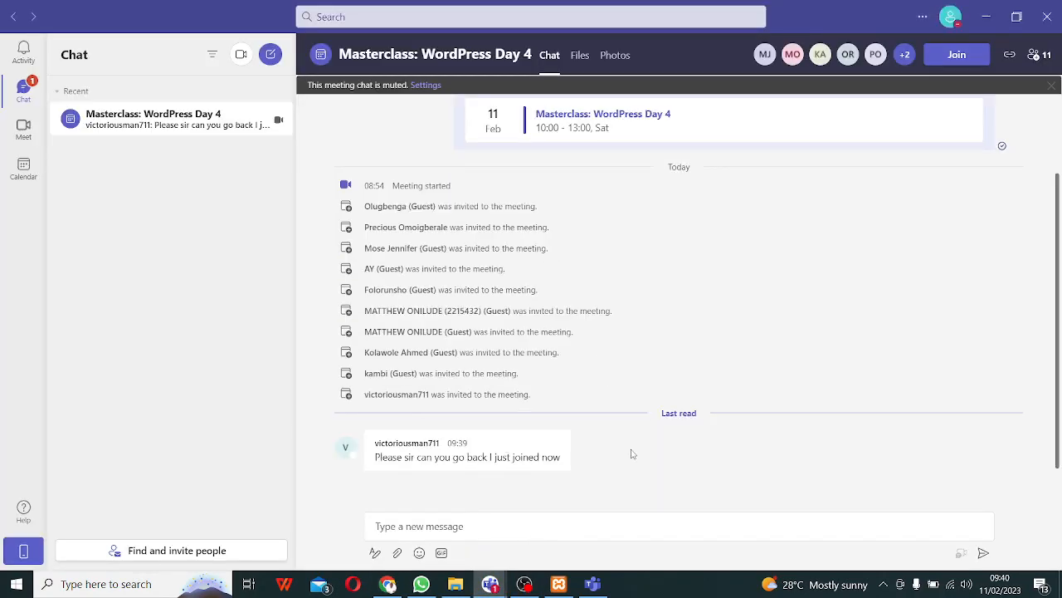
pyautogui.moveTo(514, 471)
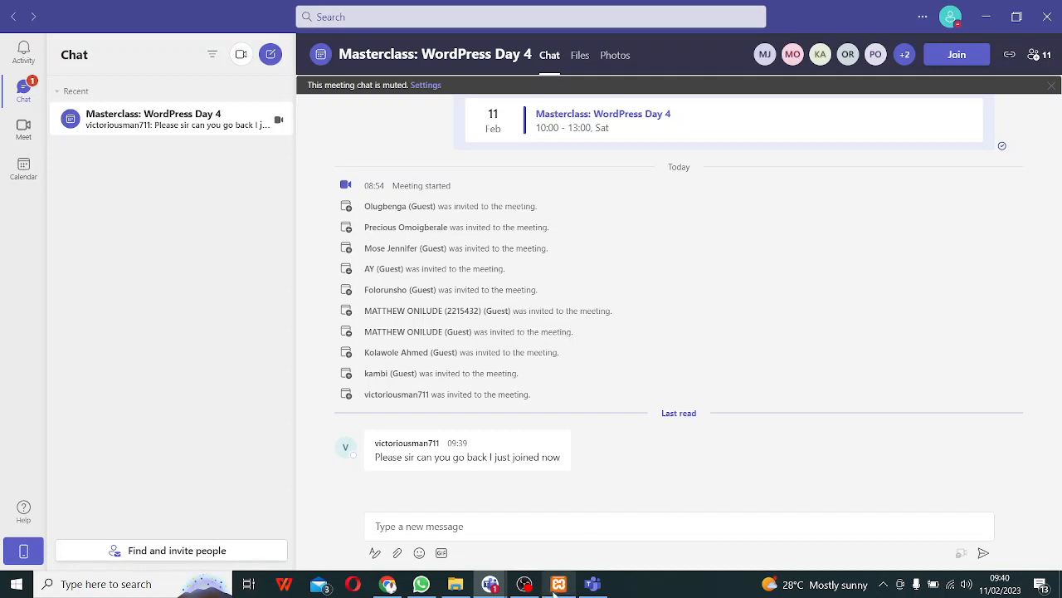
pyautogui.click(987, 18)
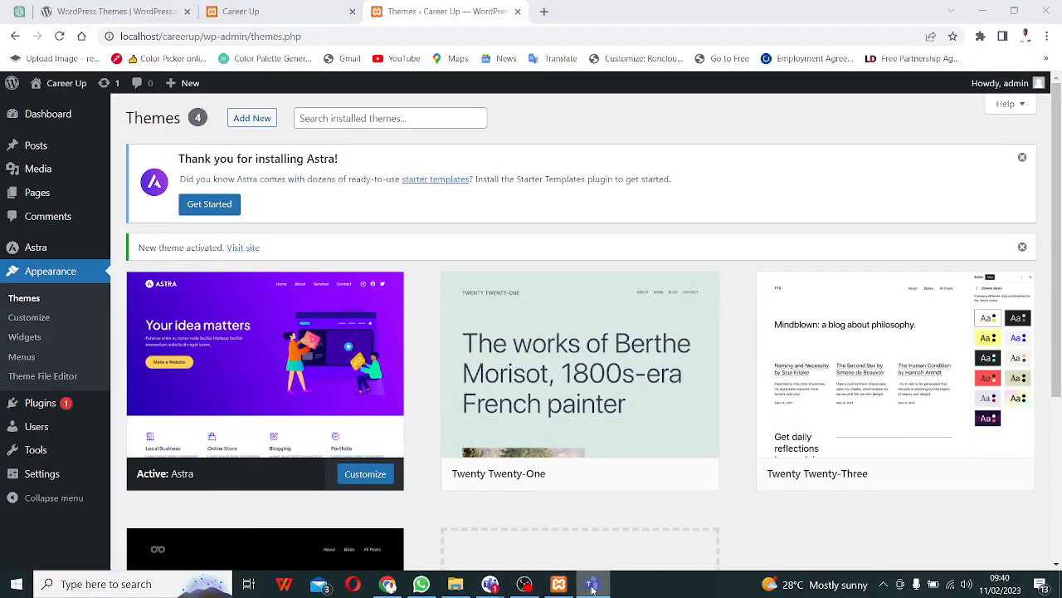
pyautogui.moveTo(489, 585)
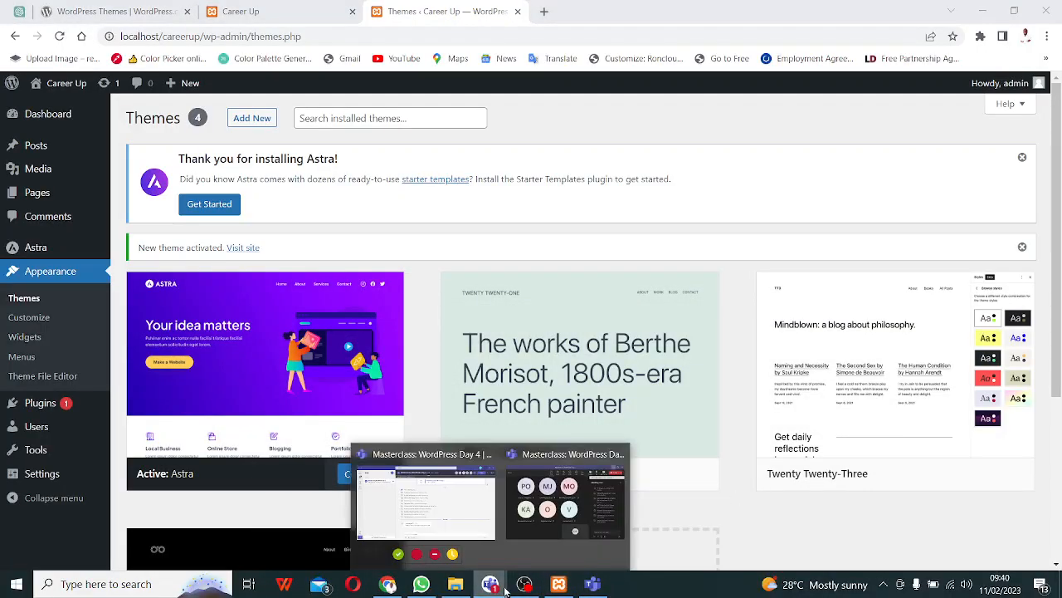
pyautogui.click(588, 476)
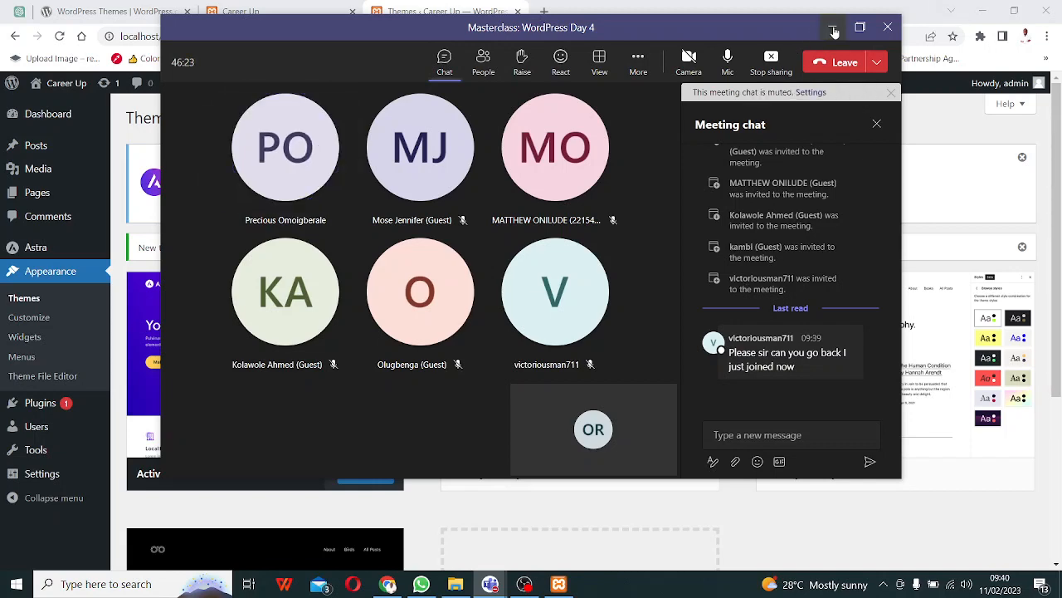
pyautogui.click(833, 27)
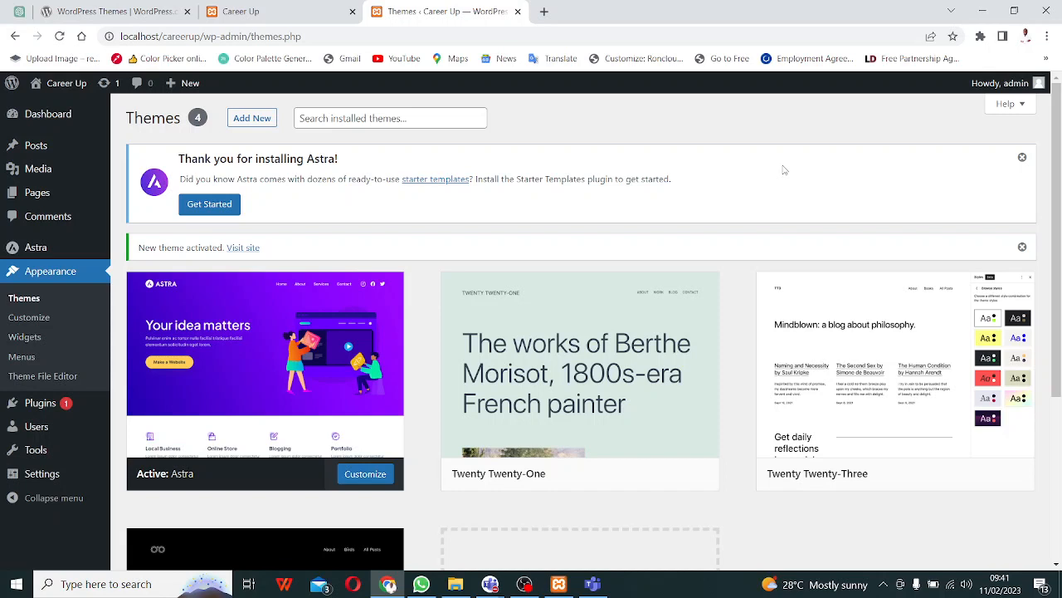
# - Check the Teams Masterclass meeting window, then return to the browser
pyautogui.click(503, 585)
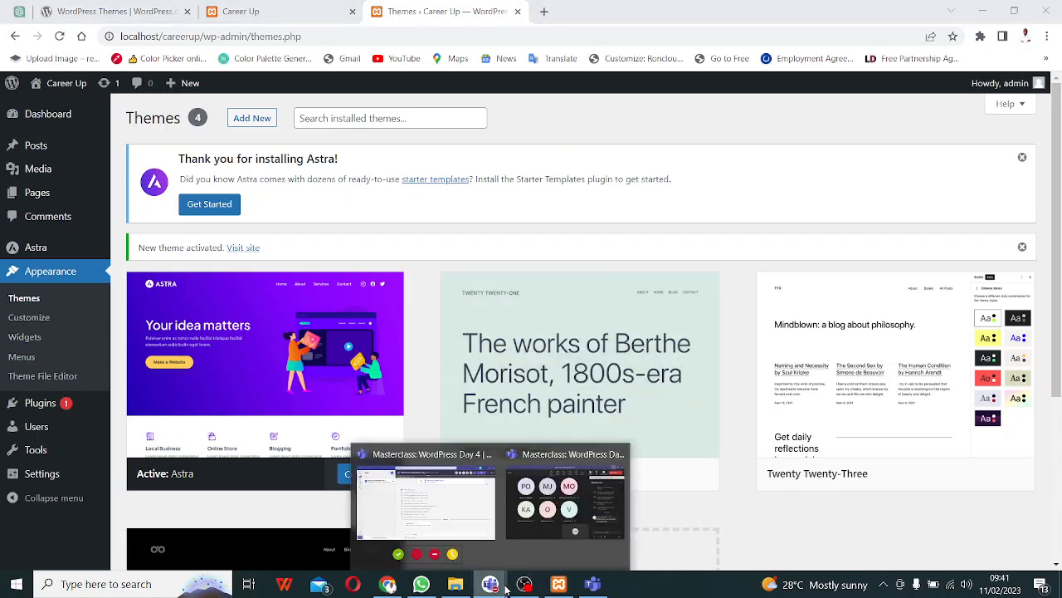
pyautogui.click(564, 498)
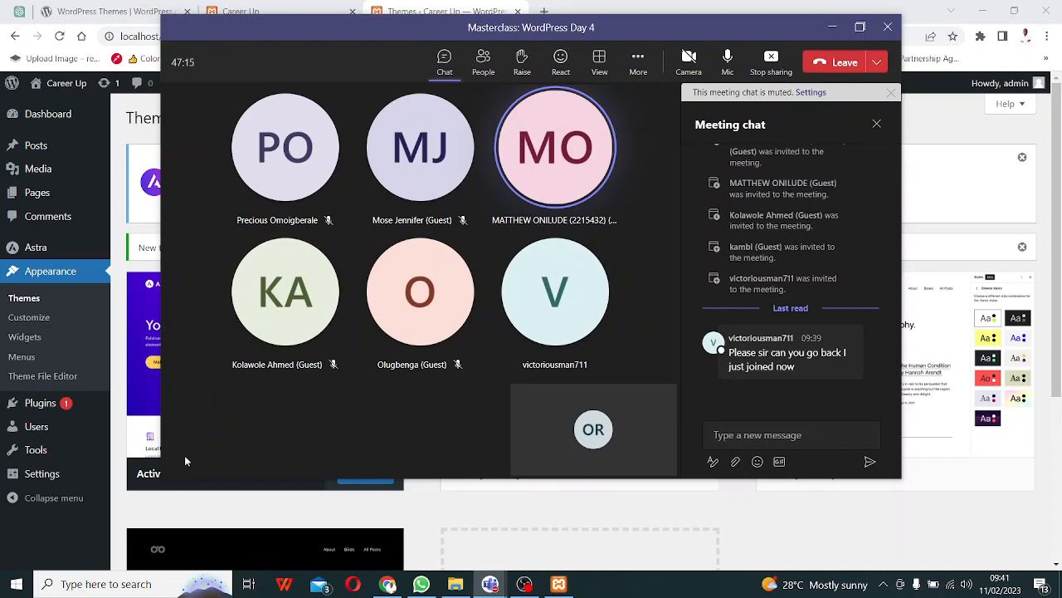
pyautogui.click(682, 5)
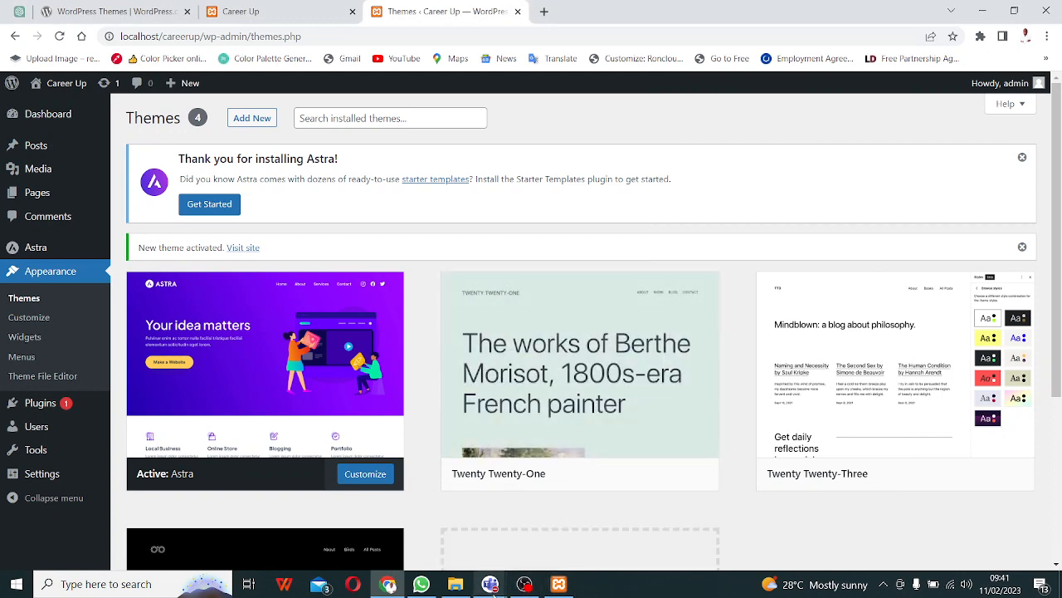
# - Minimize the Teams meeting window and show the WordPress.org themes directory
pyautogui.moveTo(489, 583)
pyautogui.click(536, 525)
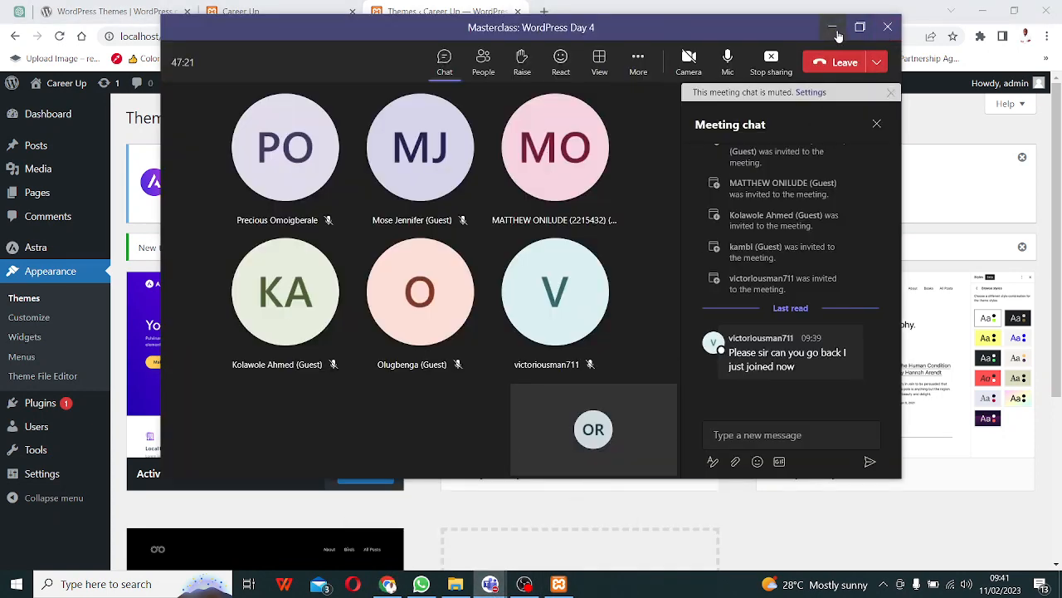
pyautogui.click(833, 27)
pyautogui.click(98, 14)
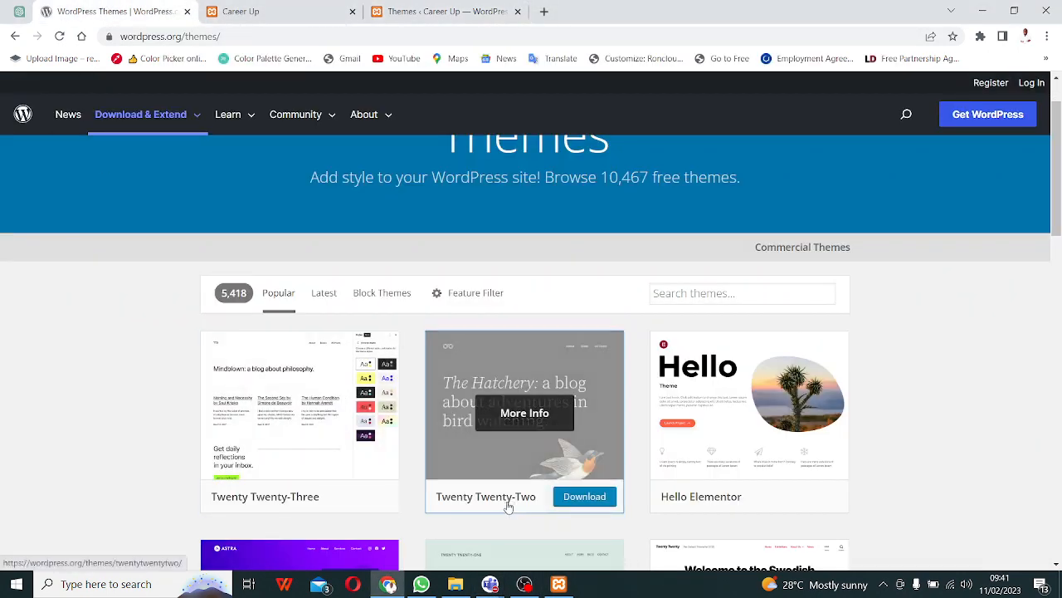
# - Browse the WordPress.org theme grid, then return to the Themes ‹ Career Up admin page
pyautogui.scroll(-3, 506, 503)
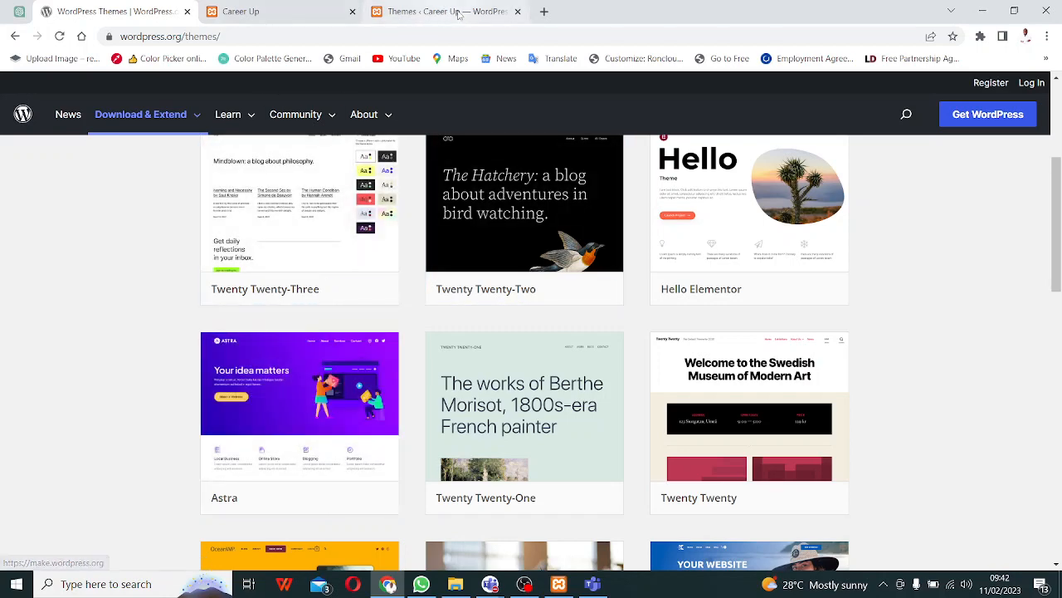
pyautogui.click(440, 11)
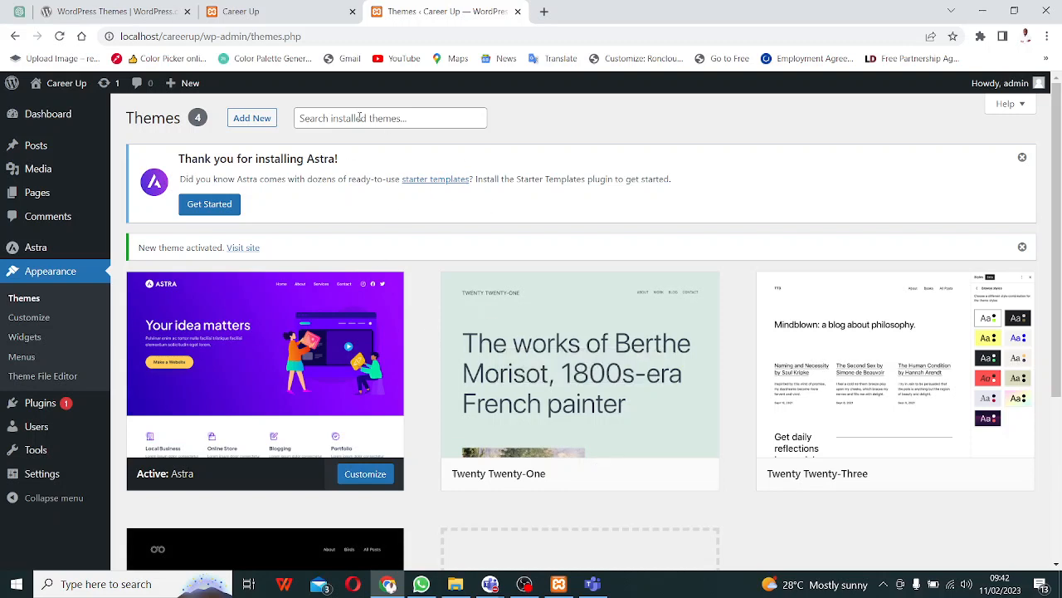
# - Start installing Hello Elementor from Add Themes, then browse the WordPress.org themes directory
pyautogui.click(257, 119)
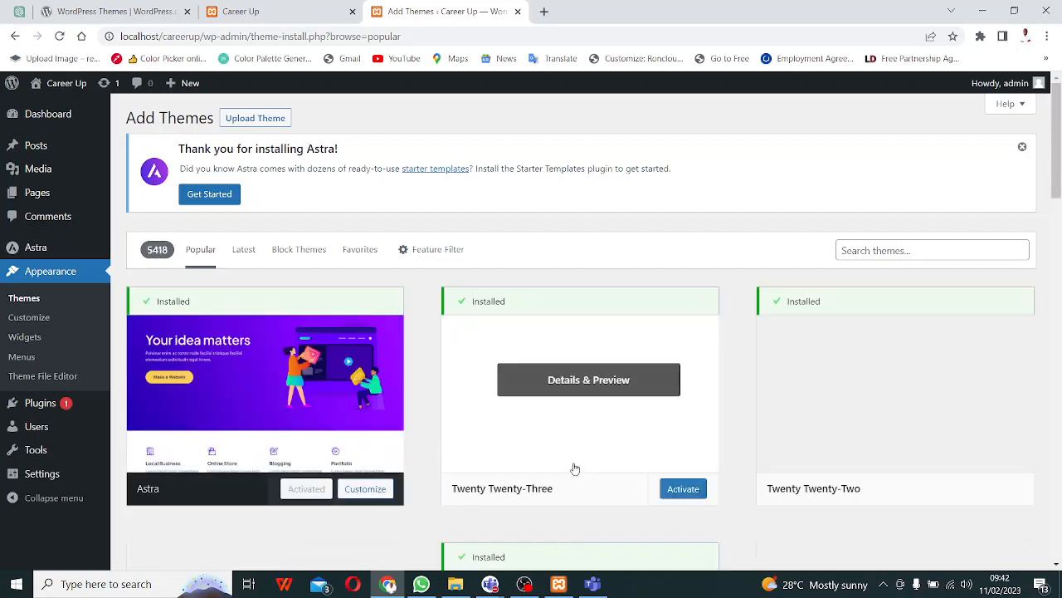
pyautogui.scroll(-3, 462, 398)
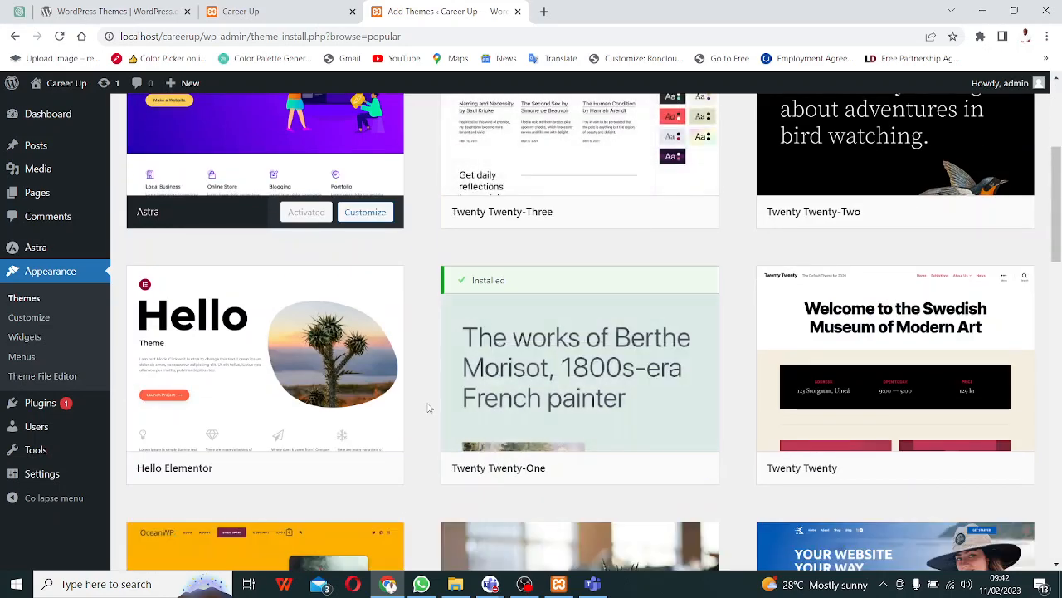
pyautogui.scroll(-2, 423, 405)
pyautogui.moveTo(317, 332)
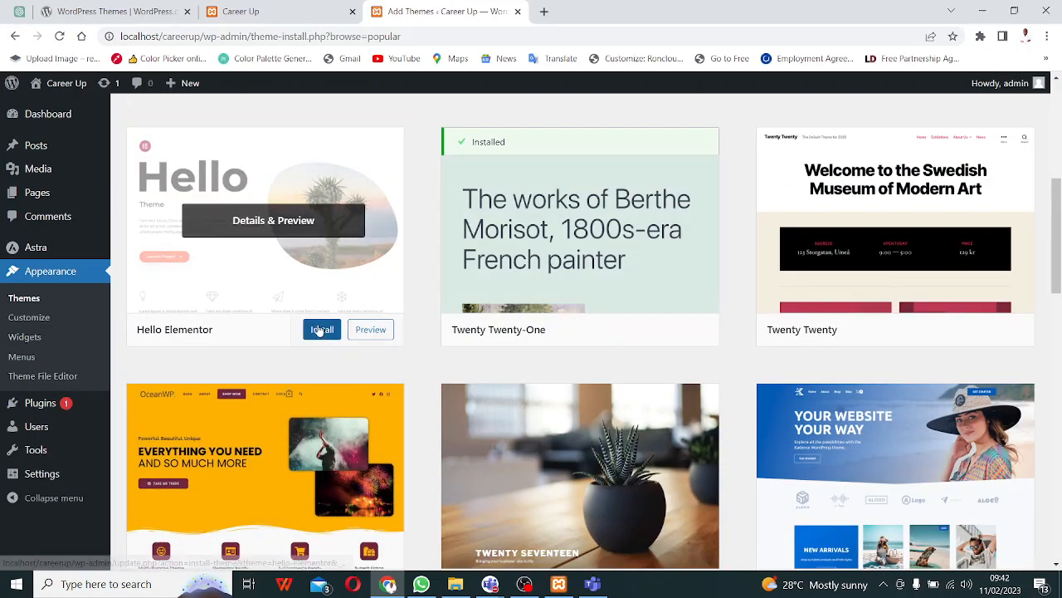
pyautogui.click(322, 332)
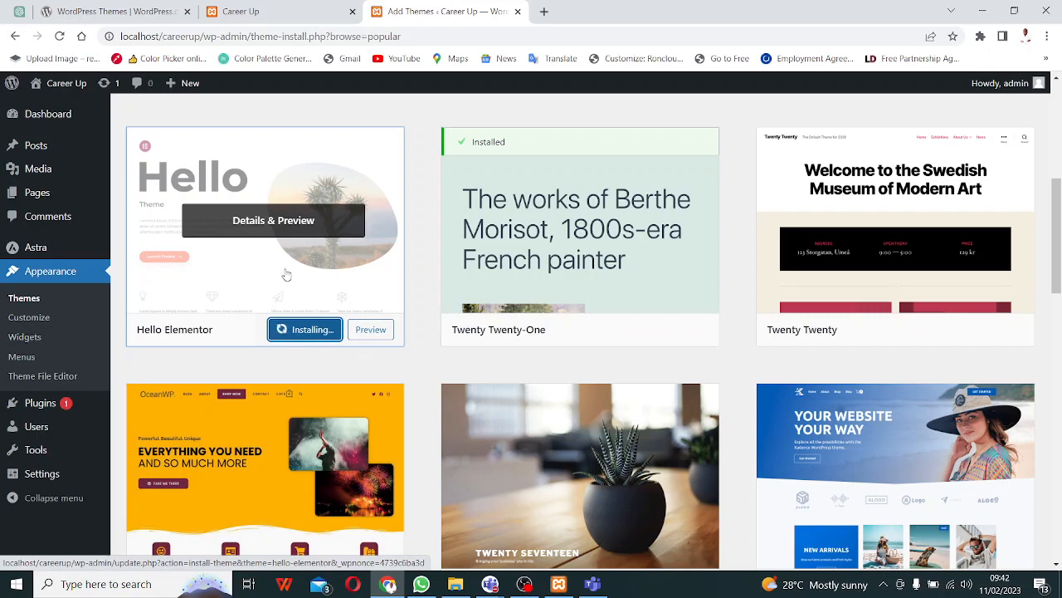
pyautogui.click(191, 19)
pyautogui.scroll(-3, 725, 330)
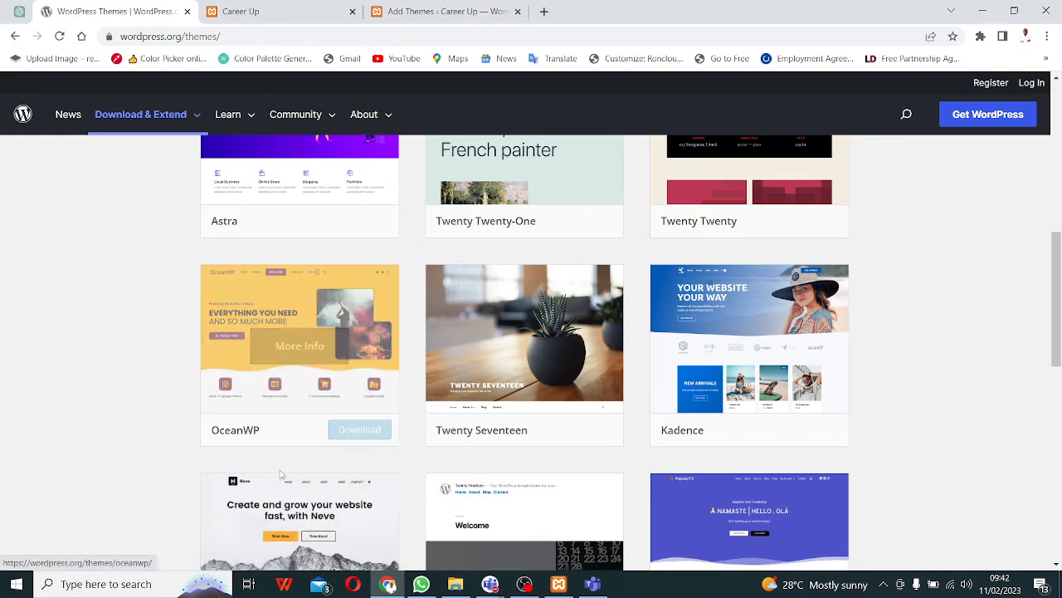
# - Download OceanWP as oceanwp.3.4.1.zip and return to the Career Up Add Themes page
pyautogui.click(349, 431)
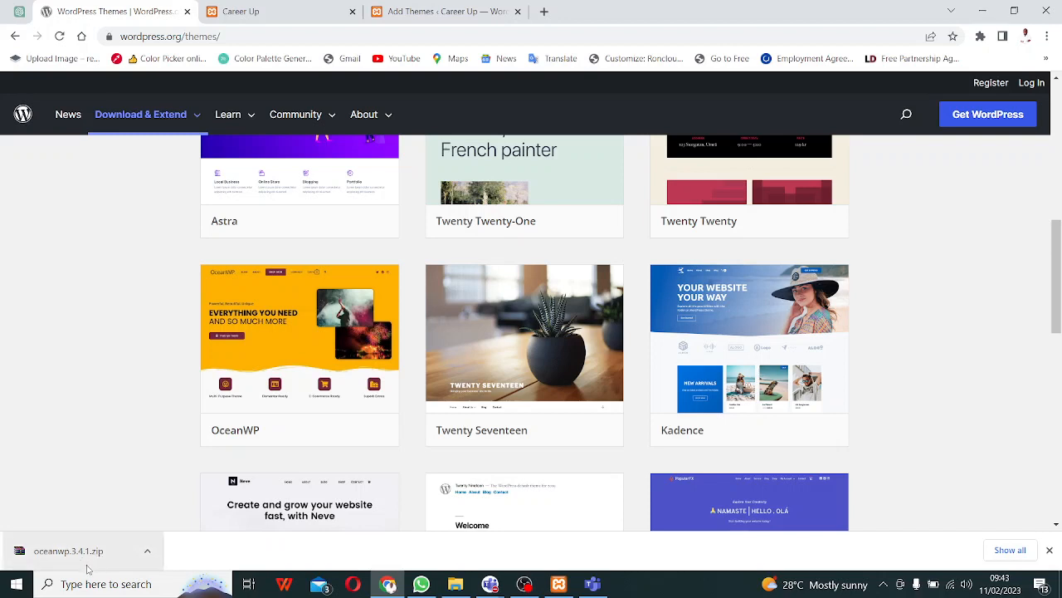
pyautogui.click(440, 15)
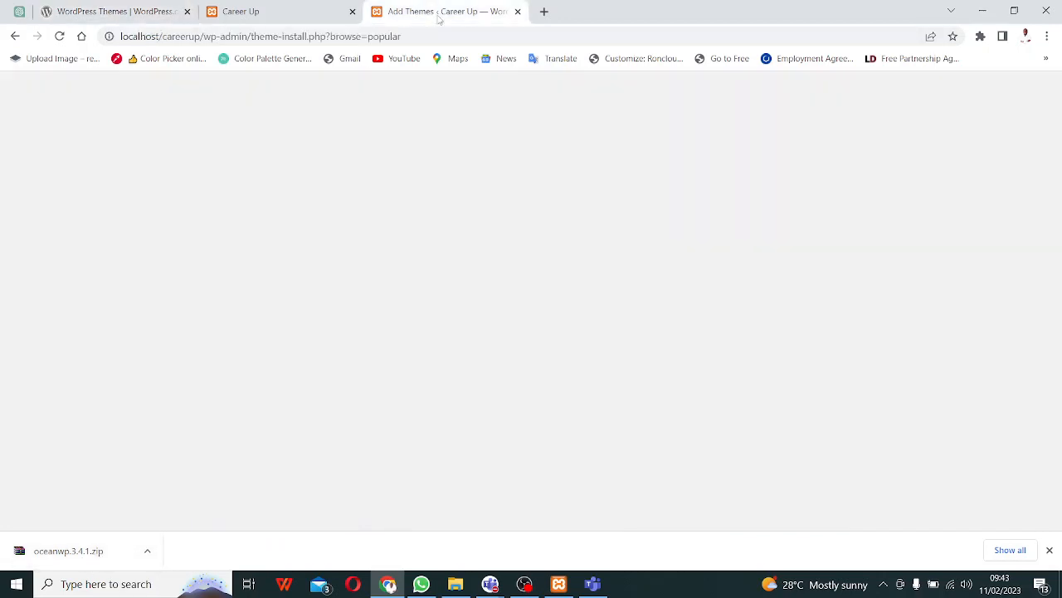
# - Upload and install OceanWP from Downloads > oceanwp.3.4.1.zip, then view the installed themes list
pyautogui.scroll(5, 361, 201)
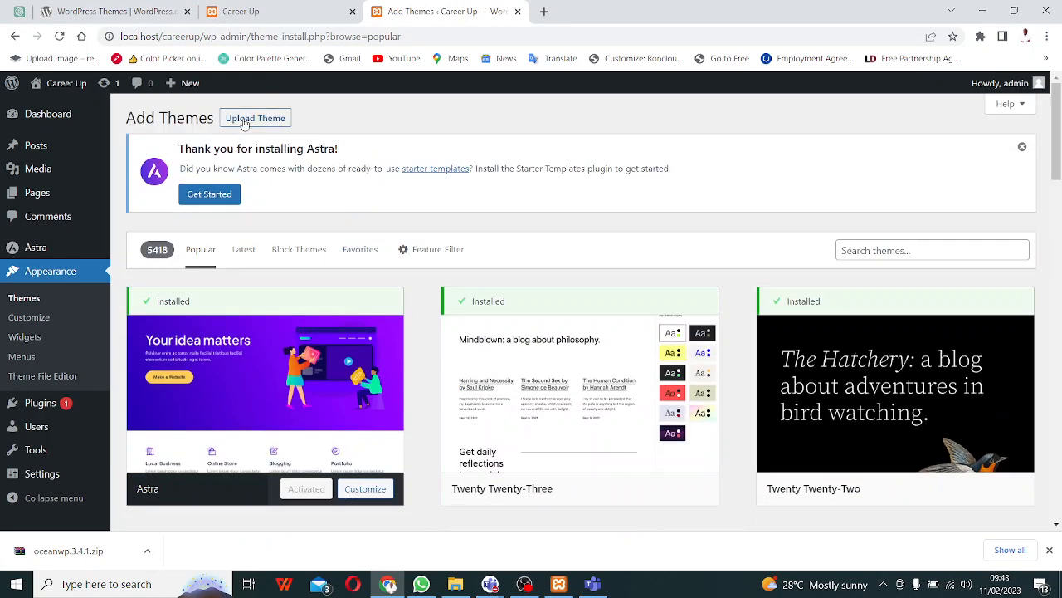
pyautogui.click(245, 120)
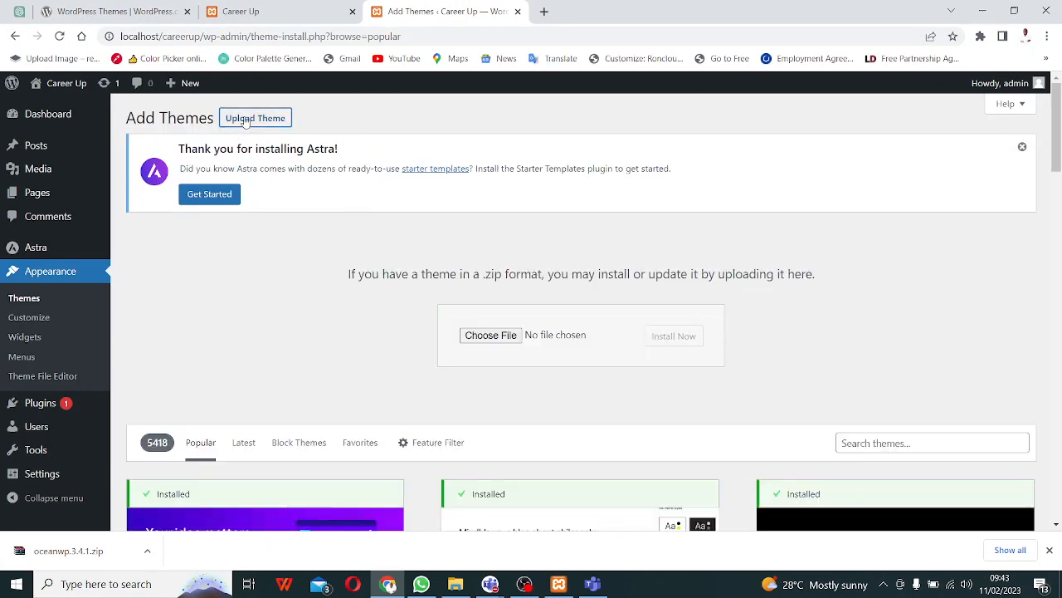
pyautogui.click(498, 339)
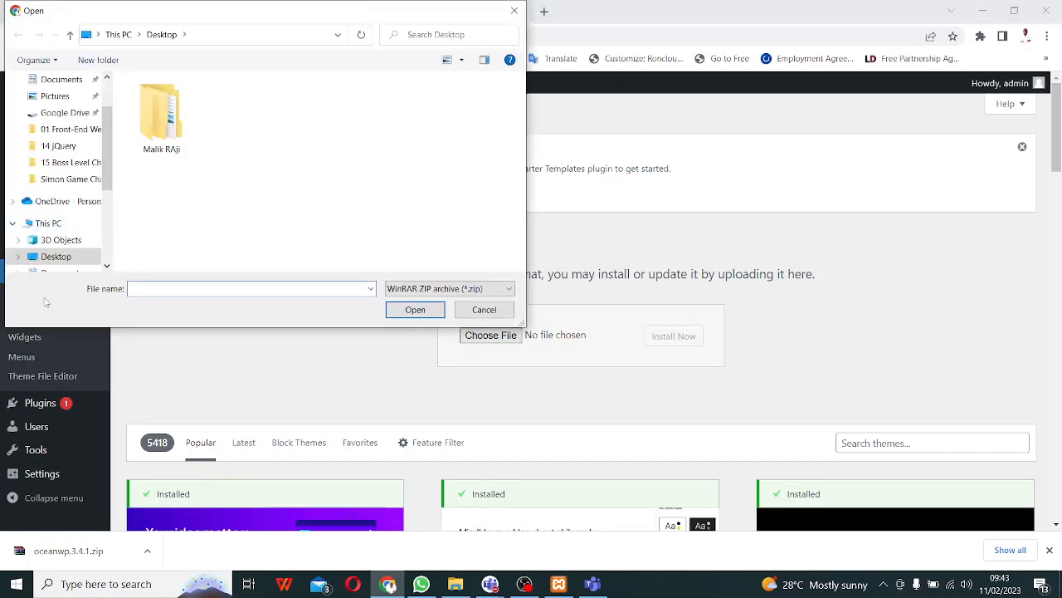
pyautogui.scroll(3, 70, 216)
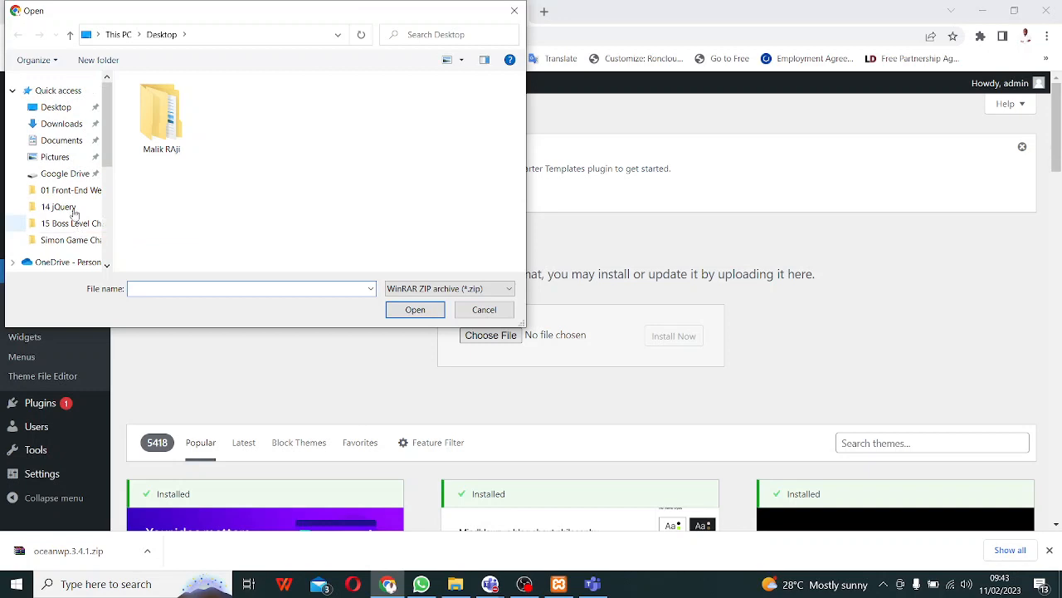
pyautogui.click(83, 130)
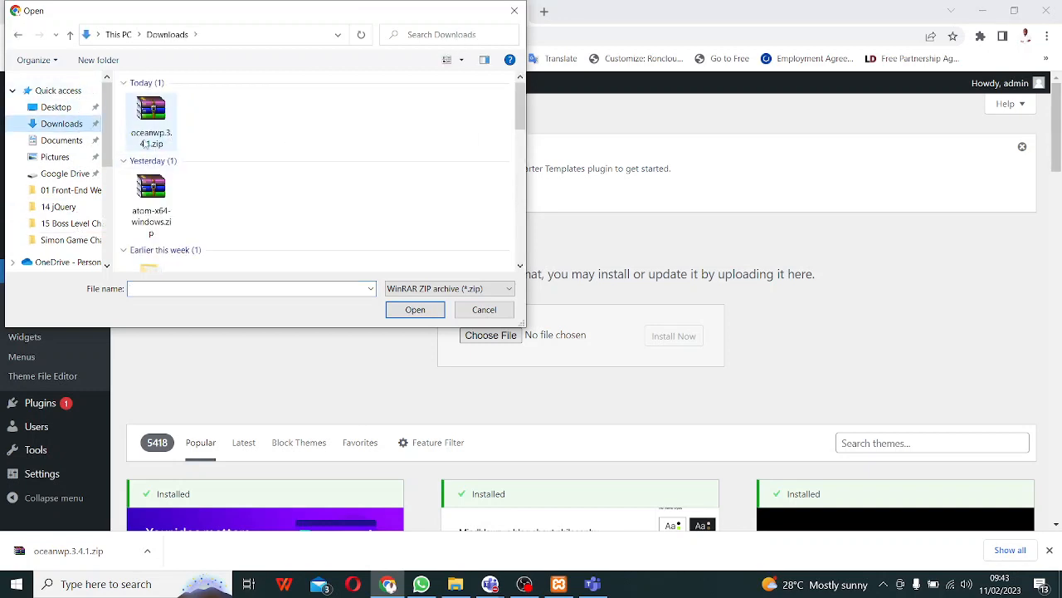
pyautogui.click(152, 135)
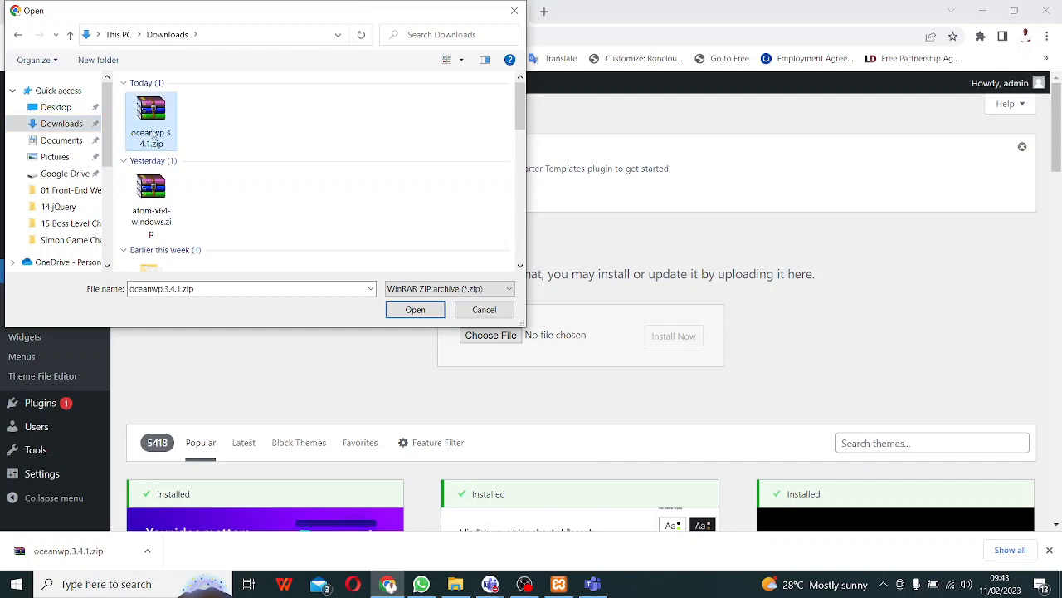
pyautogui.click(399, 312)
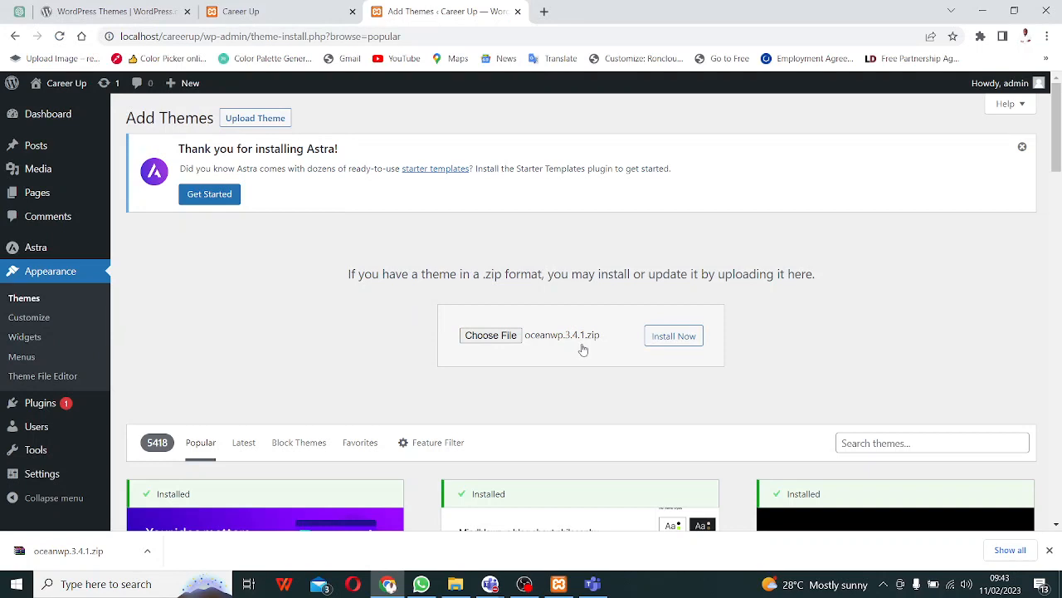
pyautogui.click(663, 342)
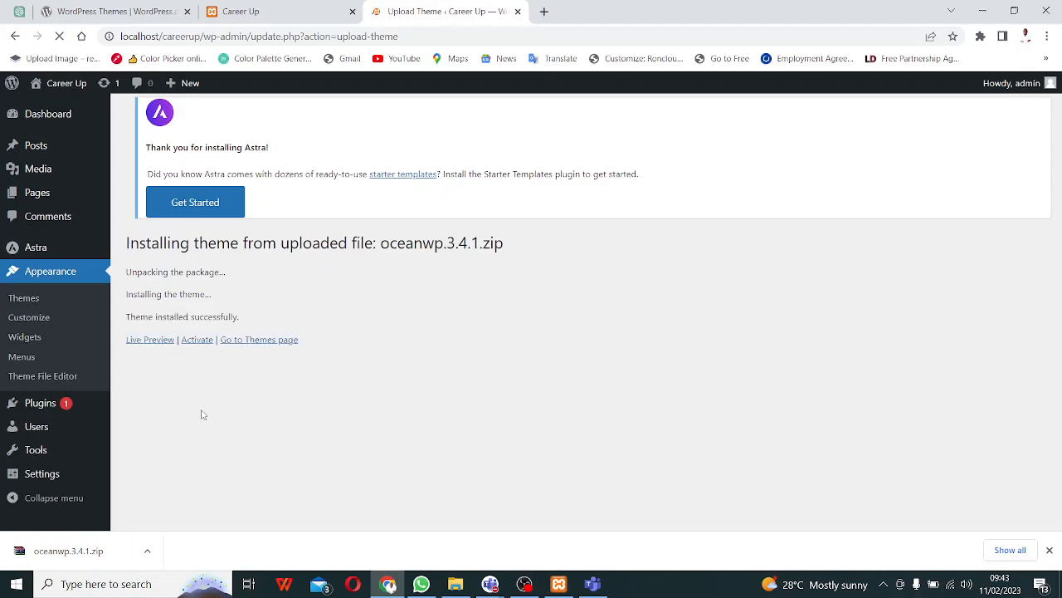
pyautogui.click(36, 307)
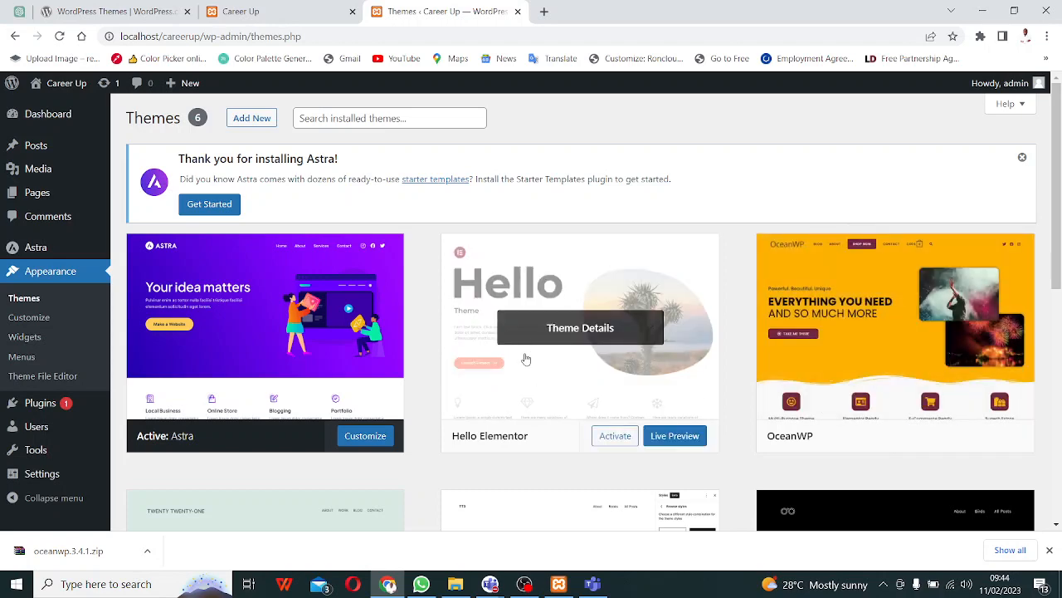
# - Review the six installed themes, then switch to the Career Up front page
pyautogui.scroll(-5, 527, 357)
pyautogui.scroll(4, 525, 358)
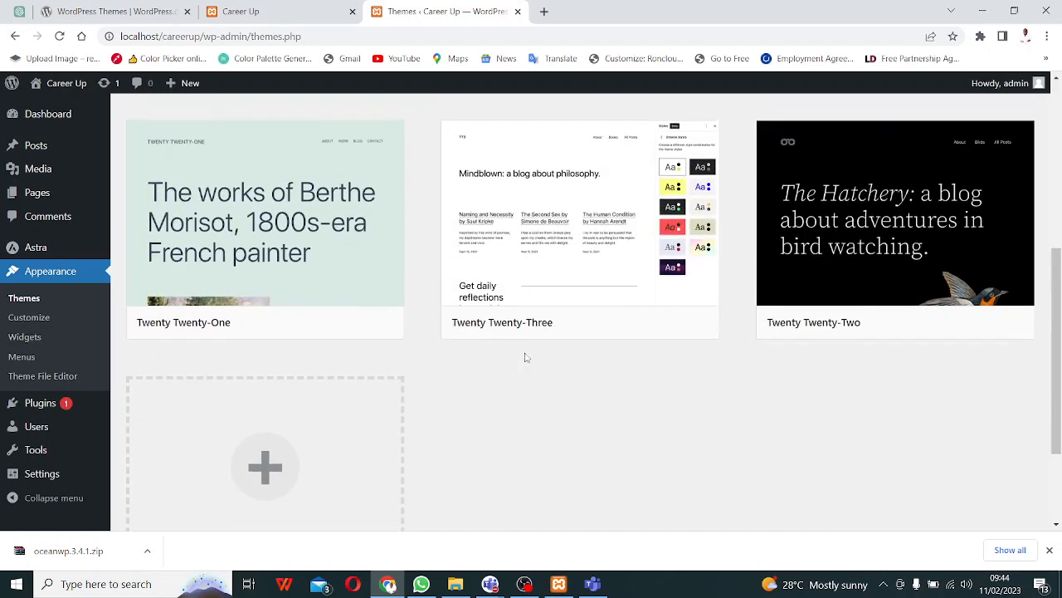
pyautogui.scroll(-2, 525, 357)
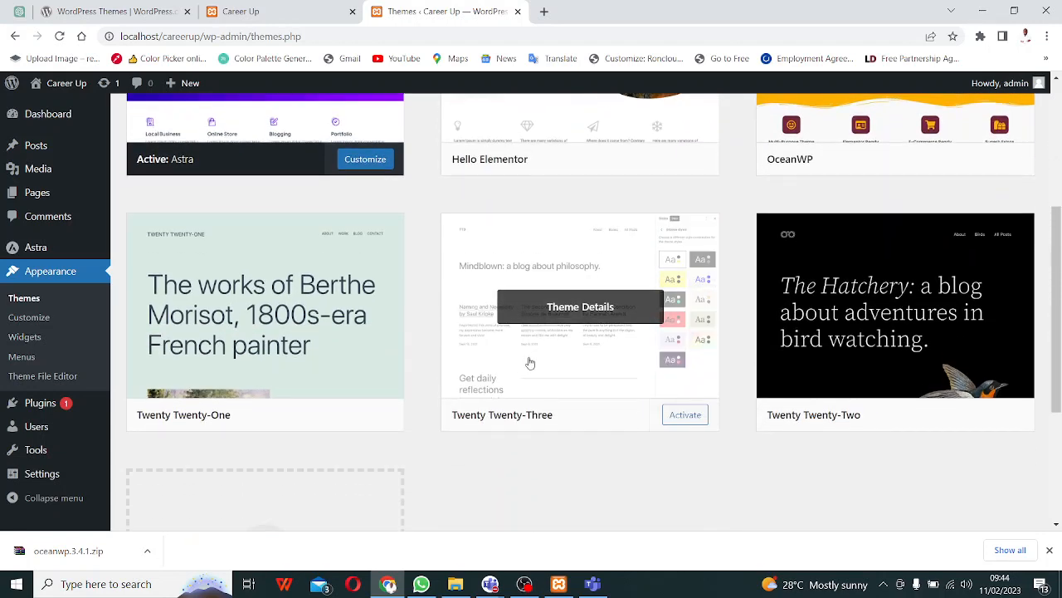
pyautogui.scroll(4, 529, 362)
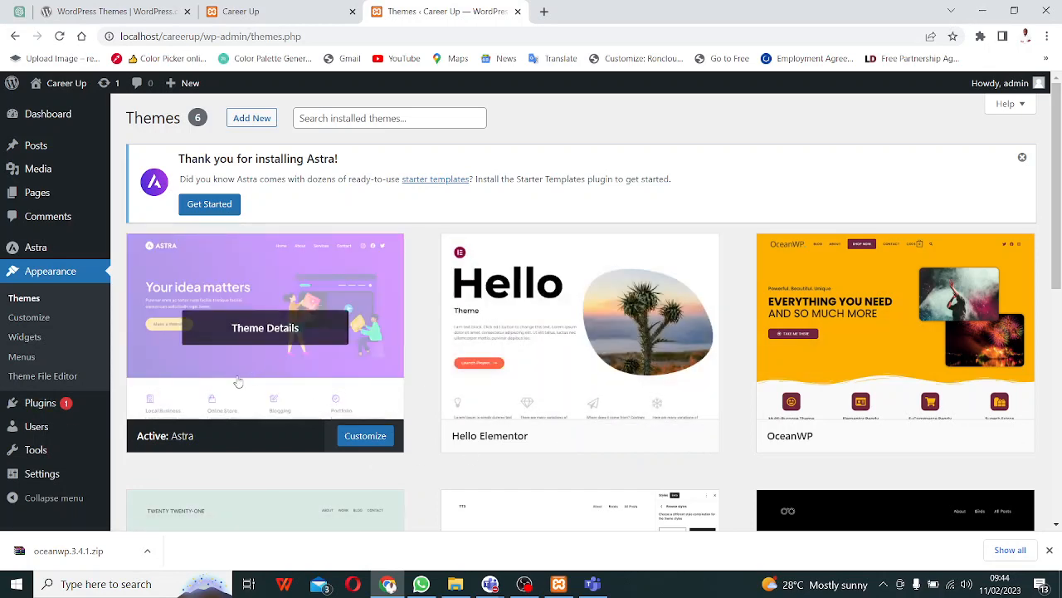
pyautogui.click(249, 12)
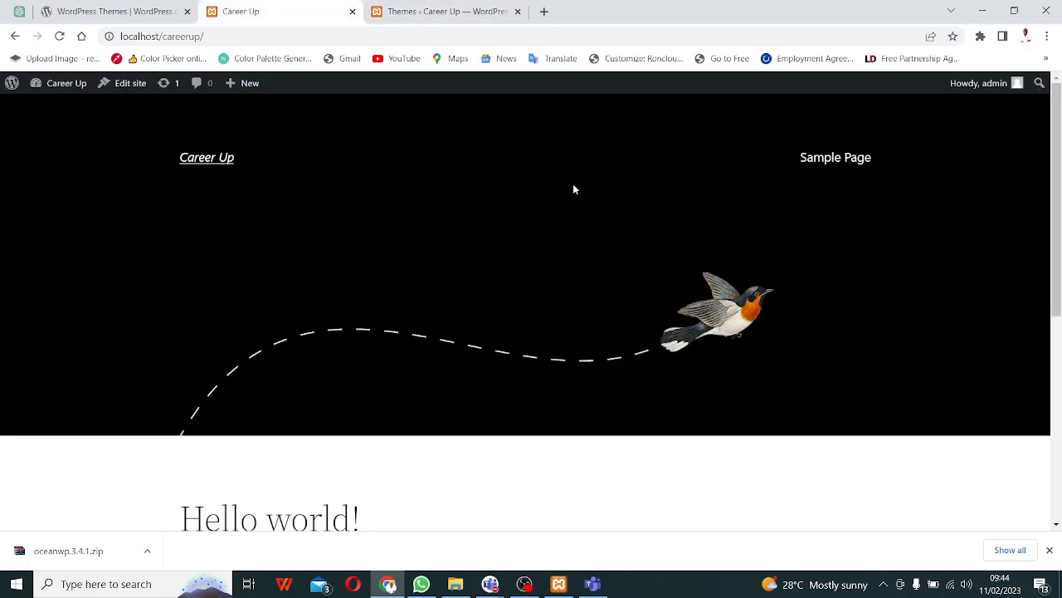
# - Reload the Career Up front page, then view the WordPress.org themes directory
pyautogui.click(60, 37)
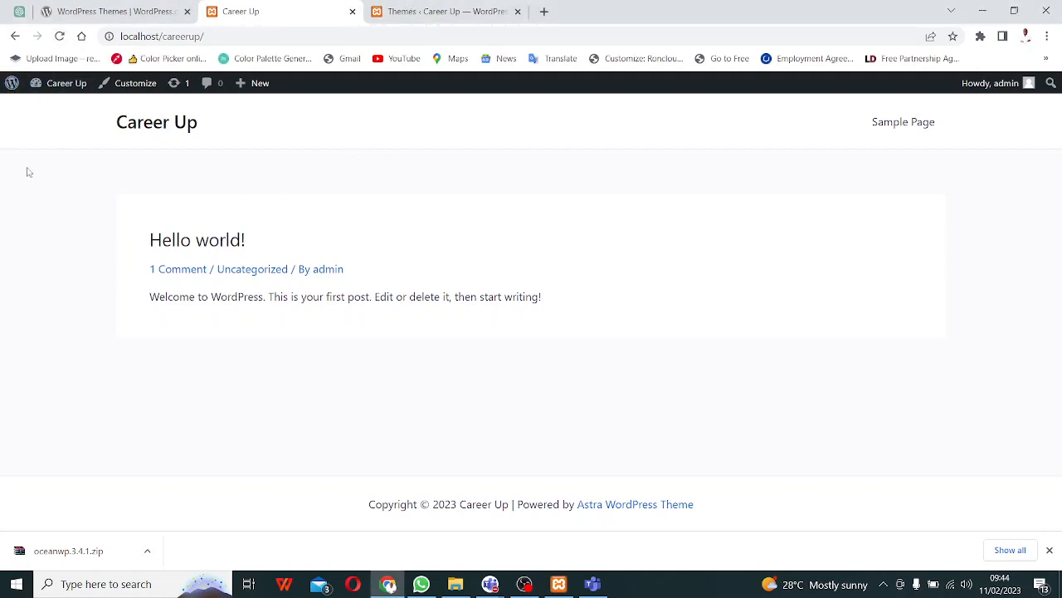
pyautogui.click(120, 13)
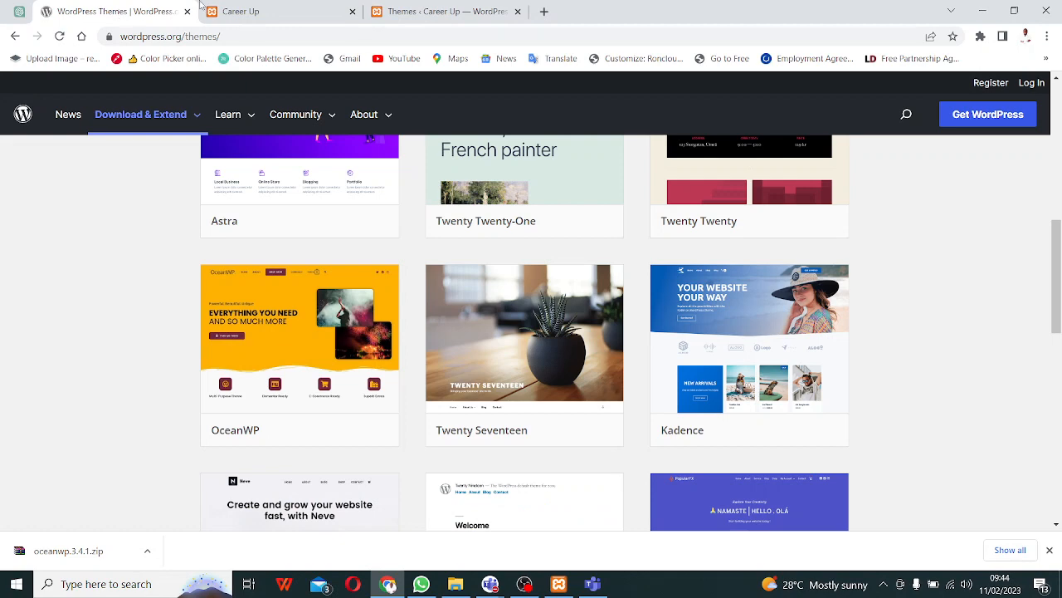
# - Return to the Career Up Themes page and click Activate on the OceanWP card
pyautogui.click(431, 12)
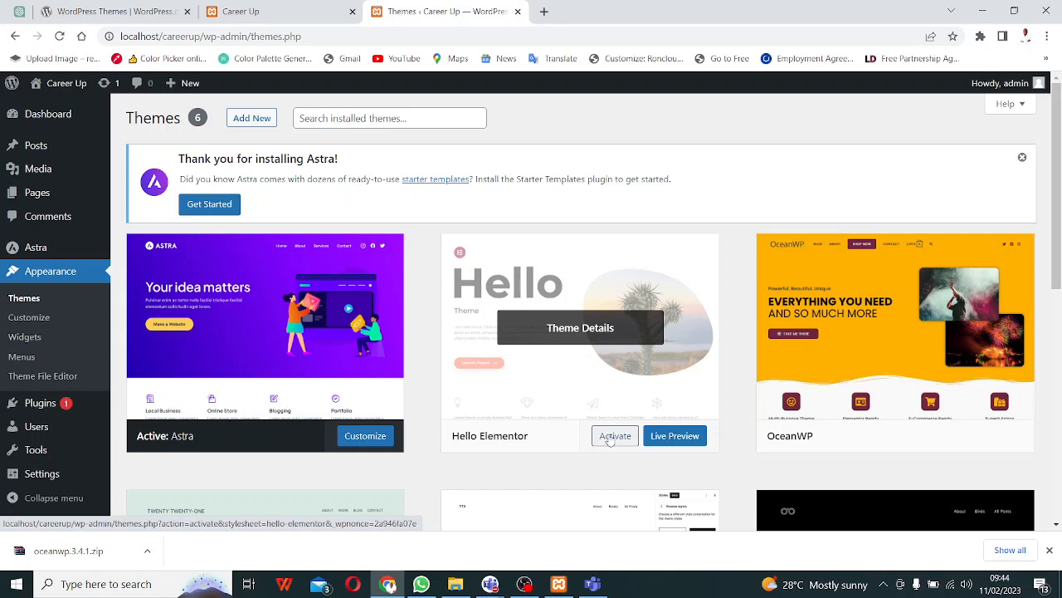
pyautogui.scroll(-2, 673, 376)
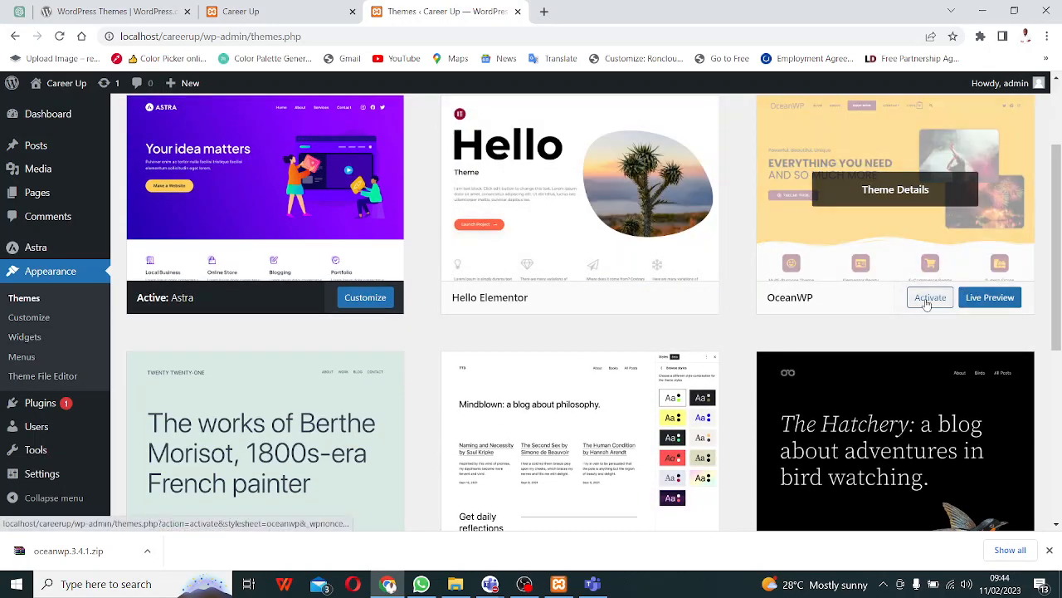
pyautogui.click(928, 302)
# - Activate OceanWP and review the notice recommending the Ocean Extra plugin
pyautogui.click(930, 301)
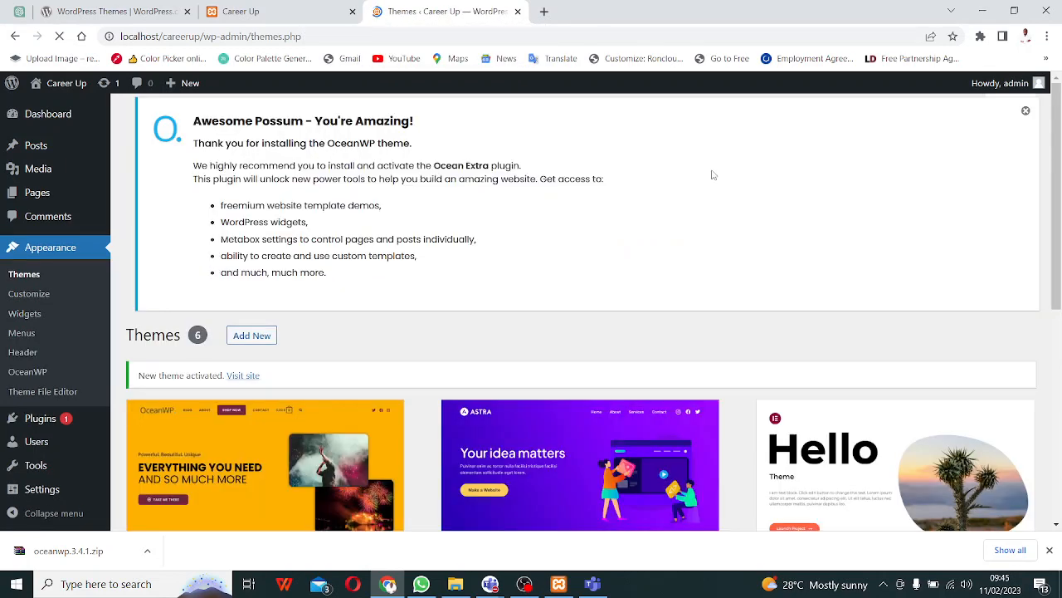
pyautogui.scroll(-5, 330, 192)
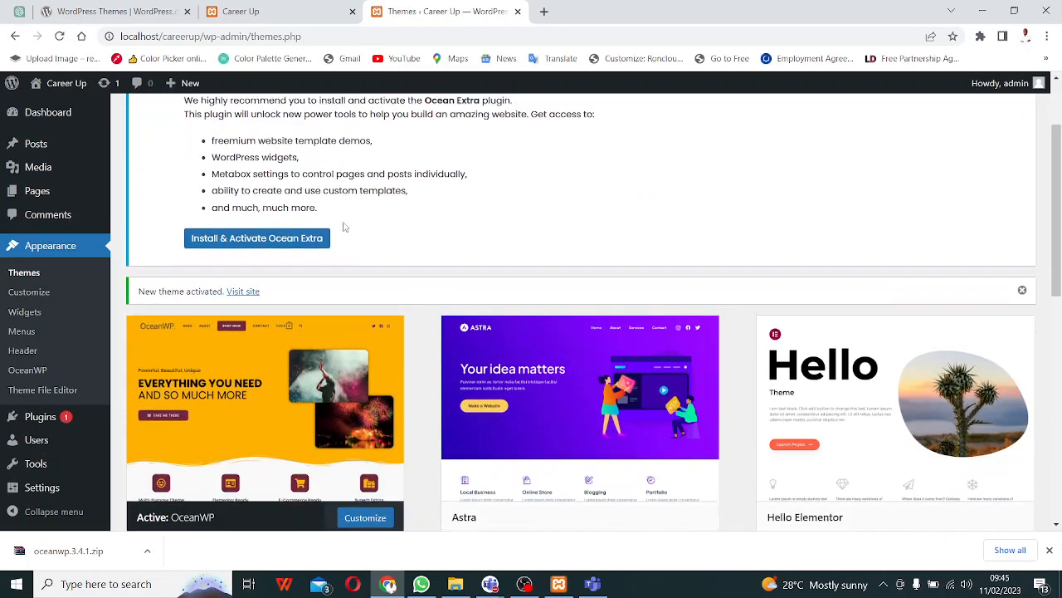
pyautogui.scroll(5, 318, 244)
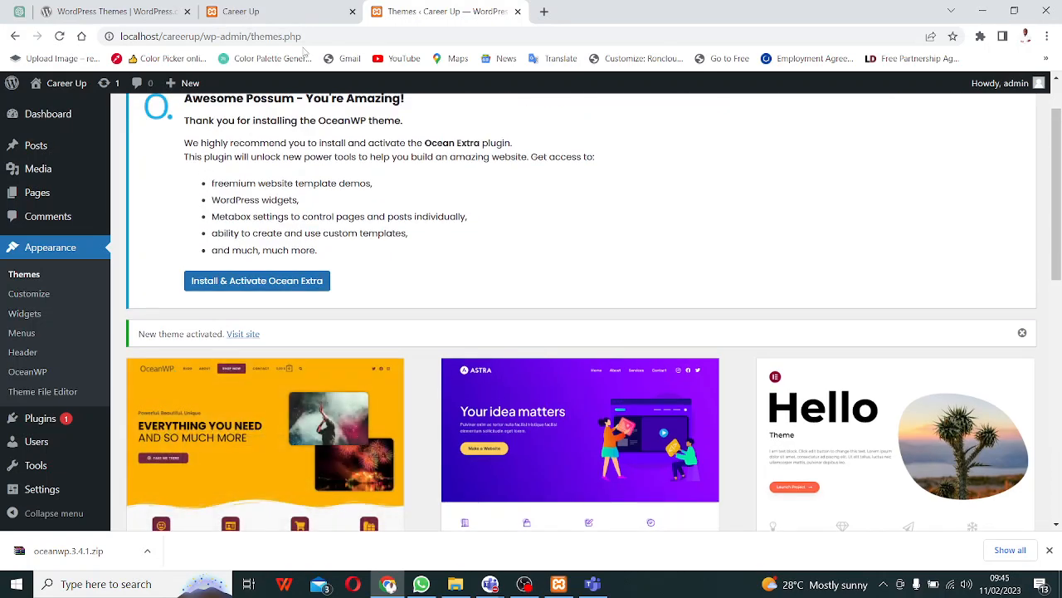
# - Reload the Career Up homepage in OceanWP layout, admit the waiting Teams guest, and return to Themes
pyautogui.click(277, 14)
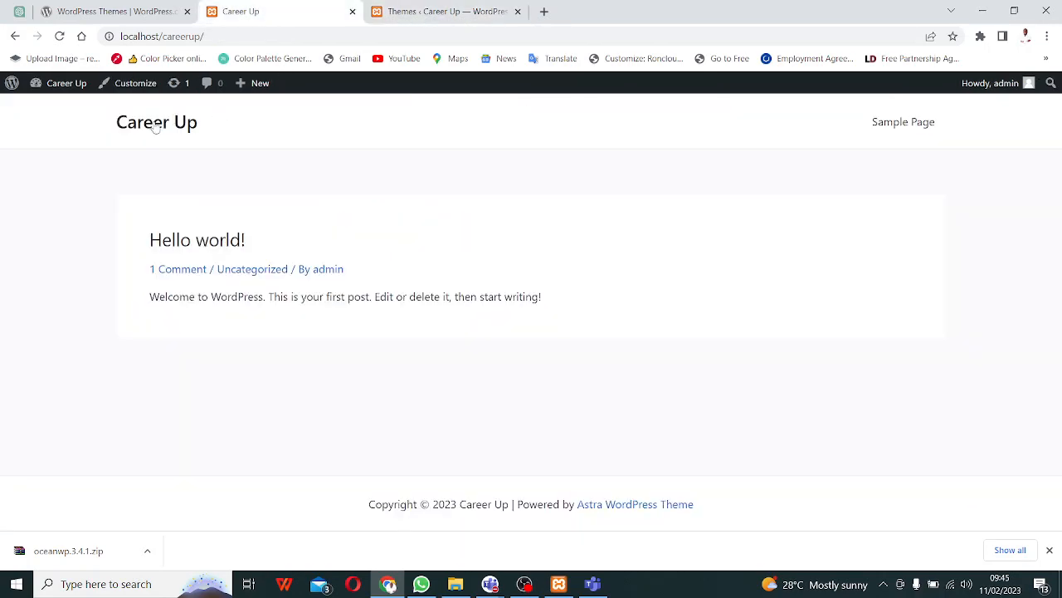
pyautogui.click(62, 39)
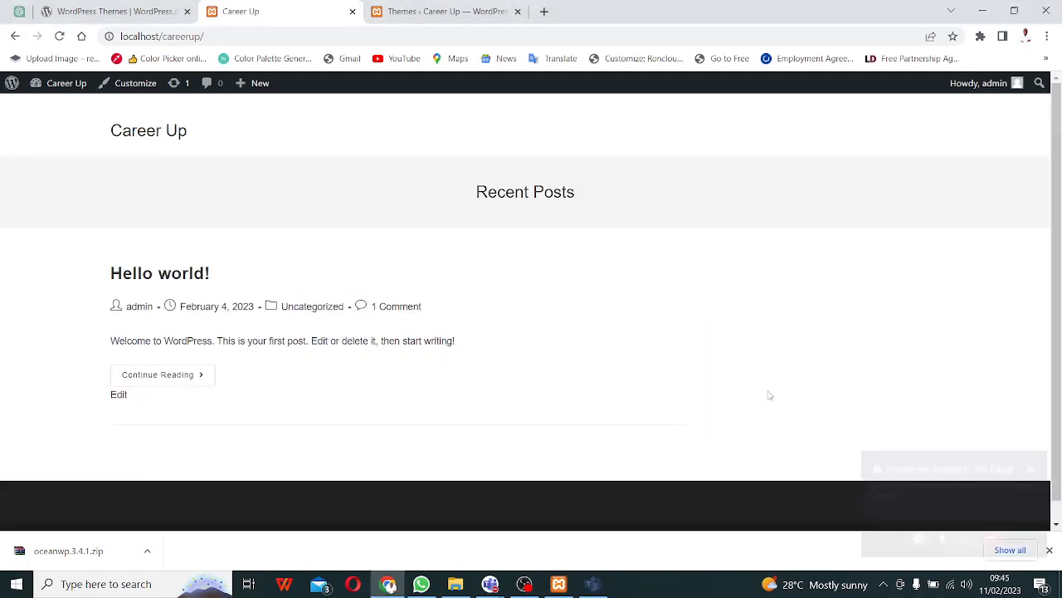
pyautogui.click(958, 467)
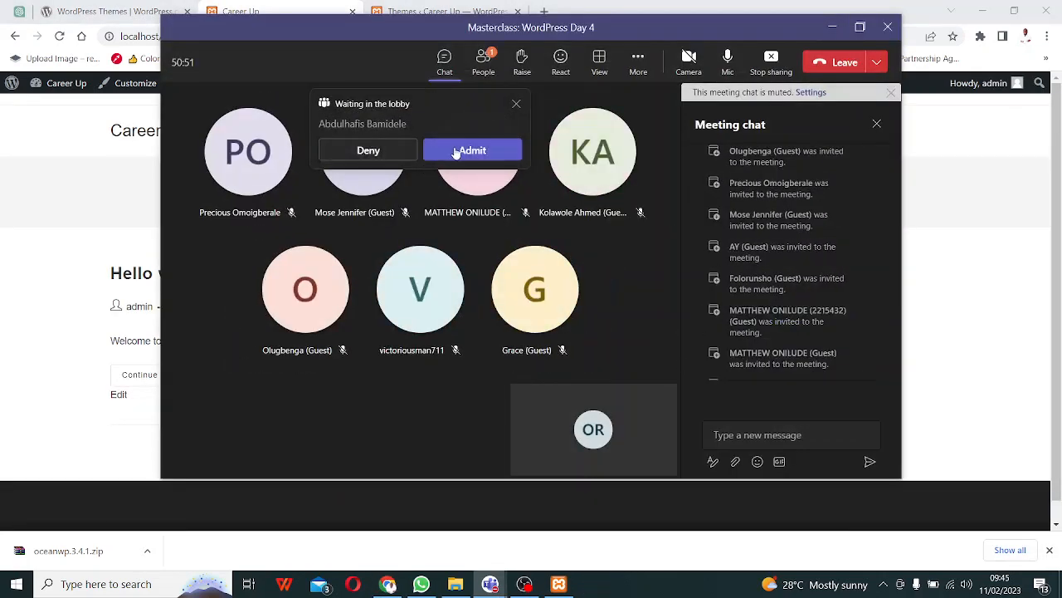
pyautogui.click(456, 150)
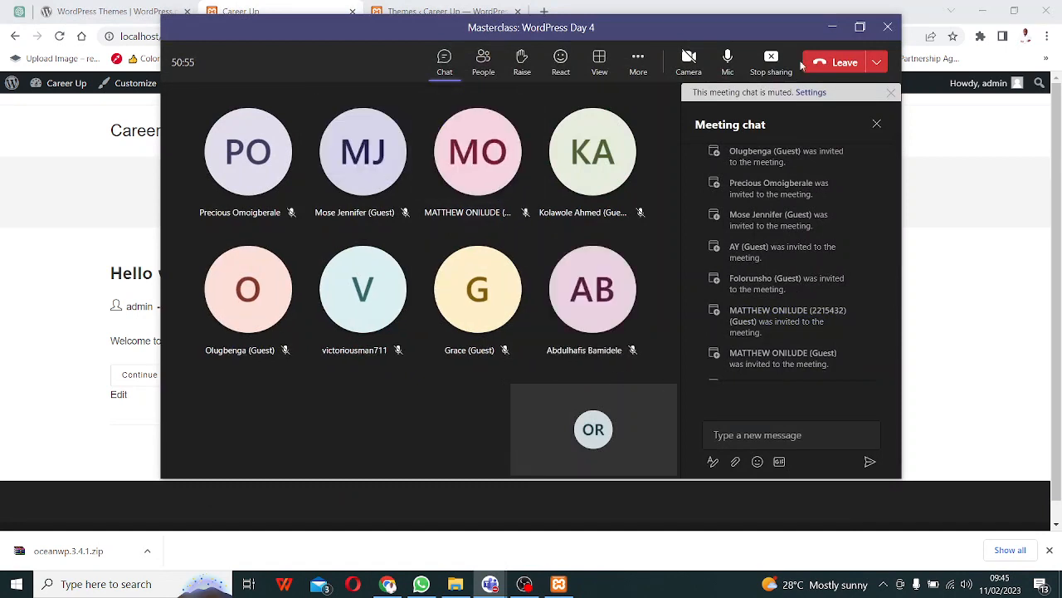
pyautogui.click(832, 27)
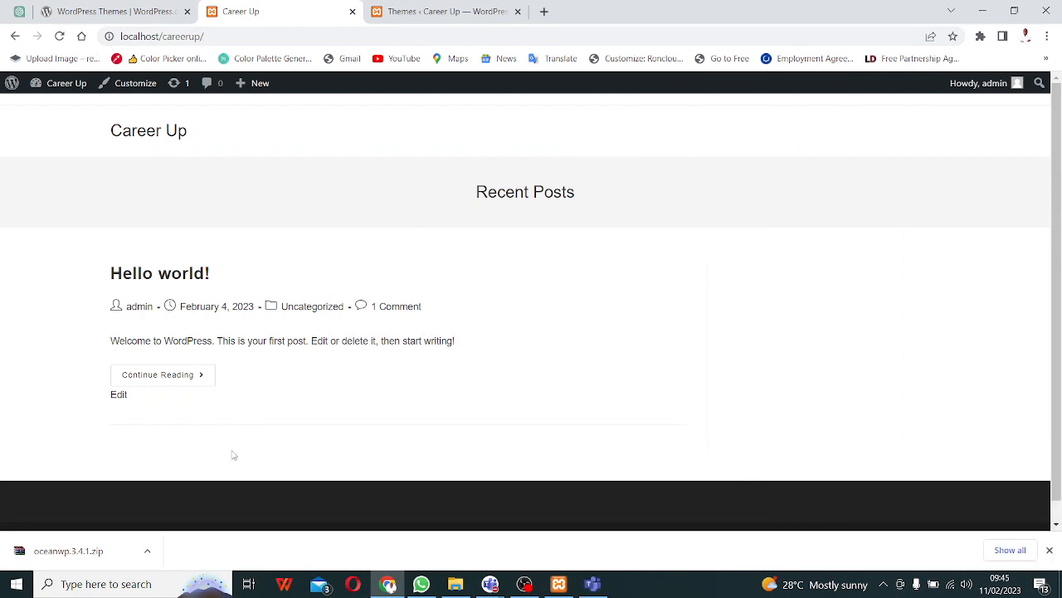
pyautogui.click(440, 11)
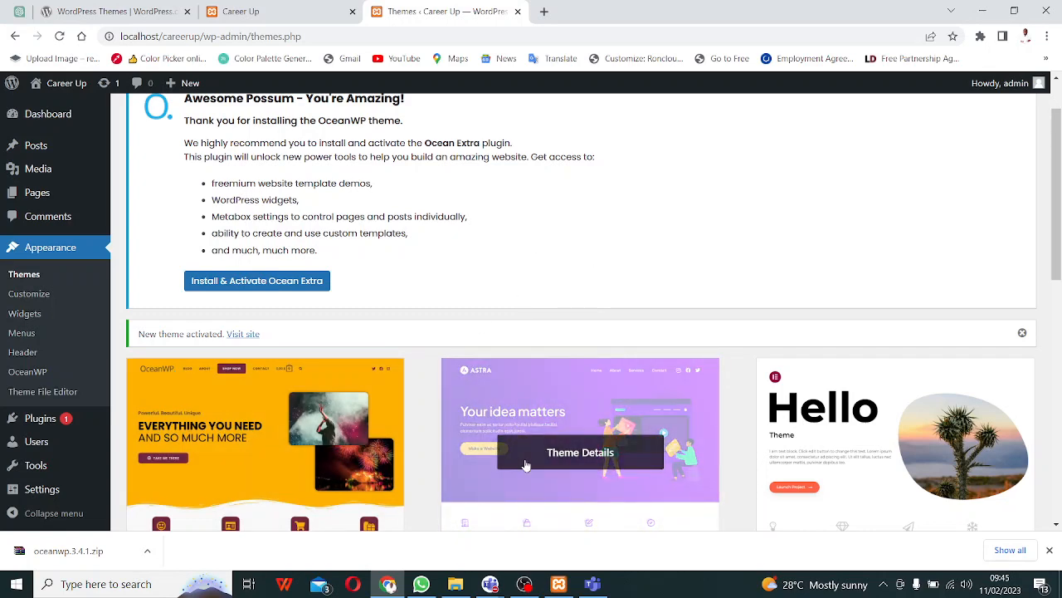
# - Activate the Hello Elementor theme from the installed themes list
pyautogui.scroll(-2, 504, 465)
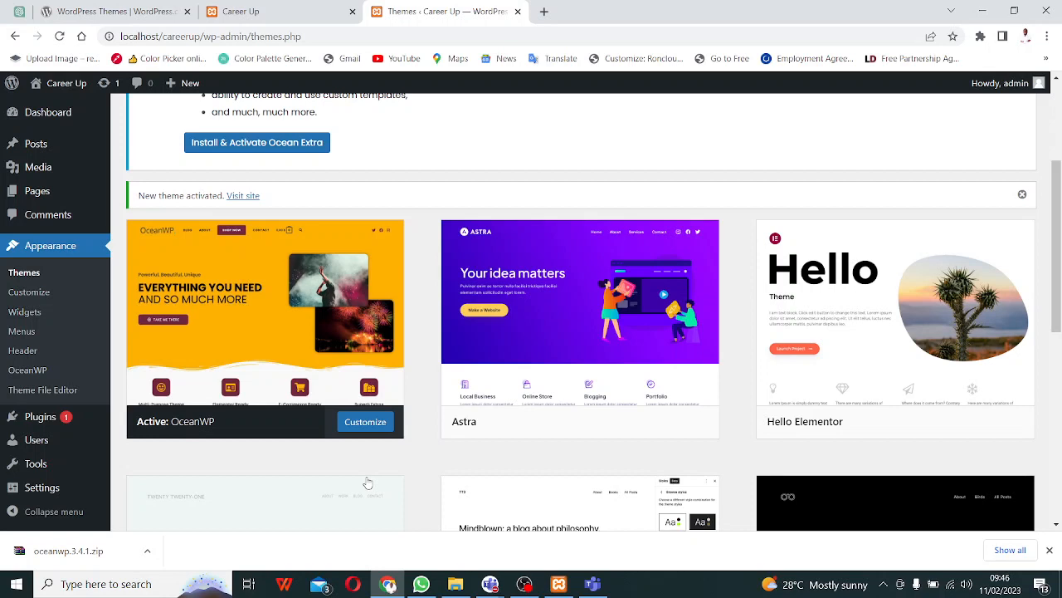
pyautogui.moveTo(971, 386)
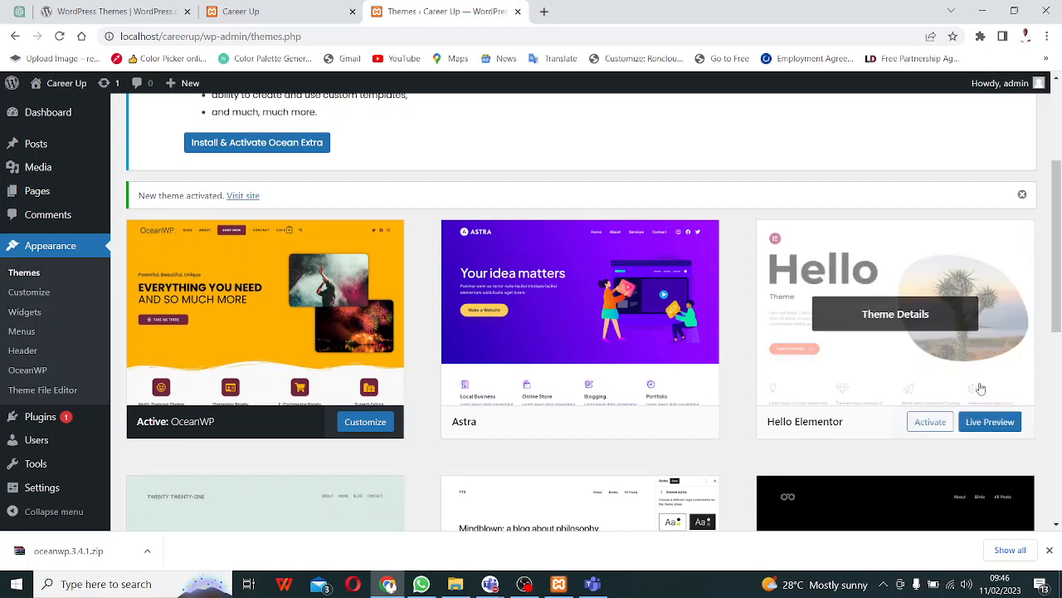
pyautogui.click(931, 423)
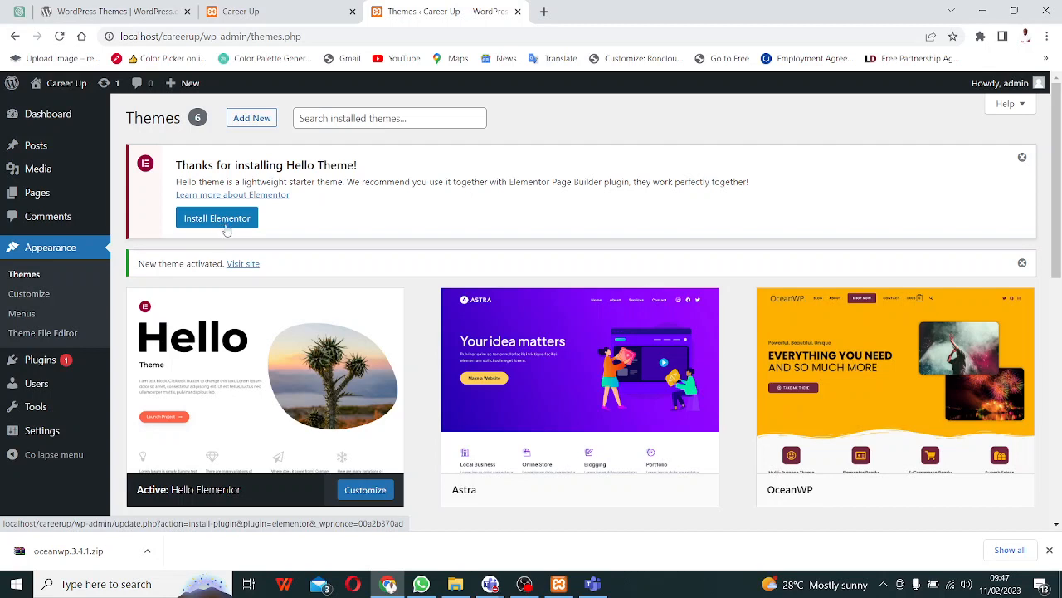
# - Browse the popular themes in the Add Themes directory, then go to the Career Up homepage tab
pyautogui.click(260, 123)
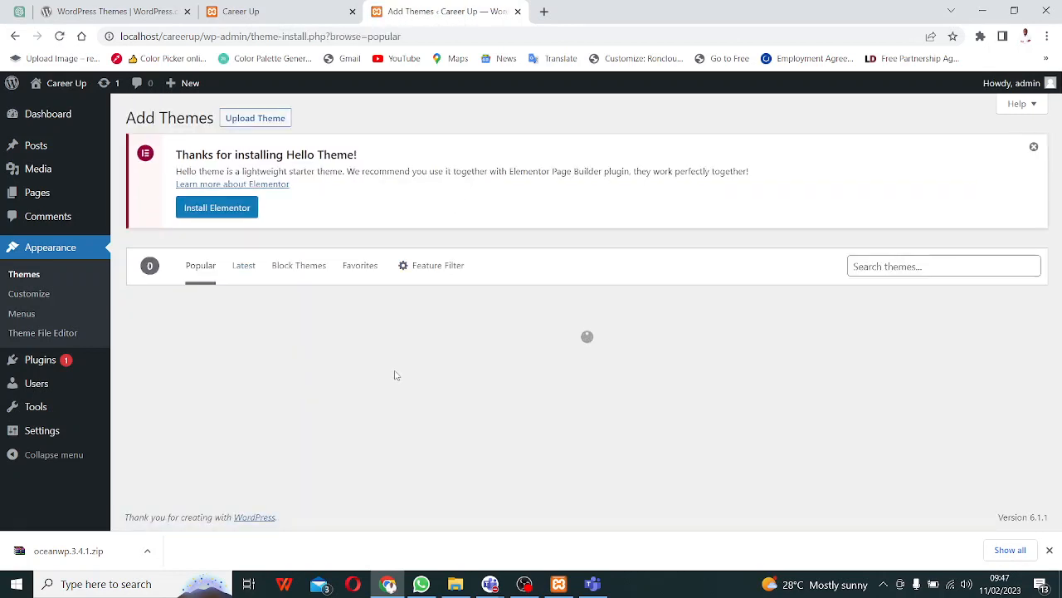
pyautogui.click(888, 267)
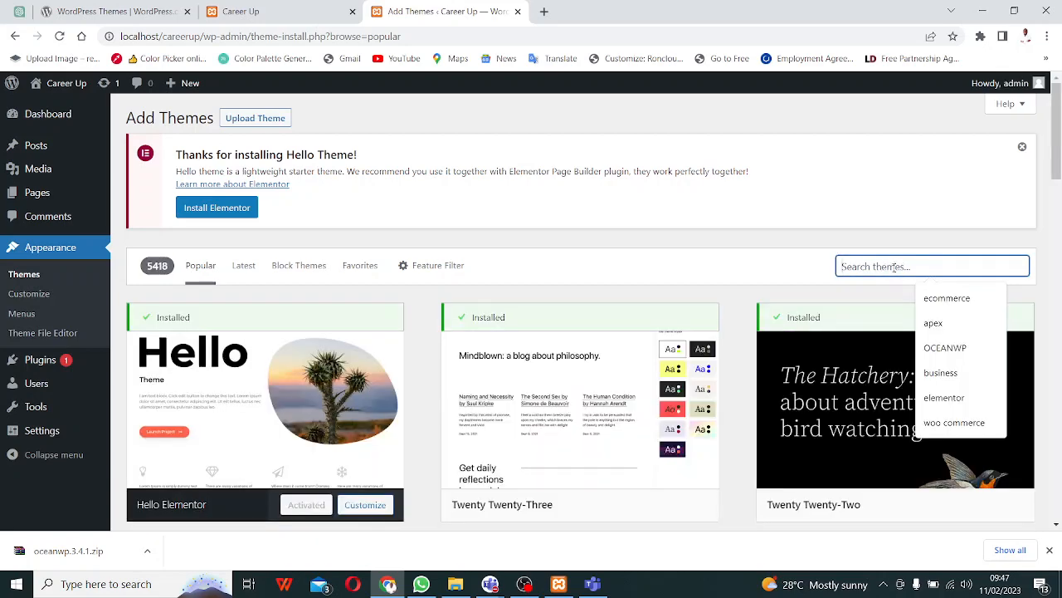
pyautogui.scroll(-1, 519, 380)
pyautogui.scroll(-3, 519, 379)
pyautogui.scroll(4, 244, 266)
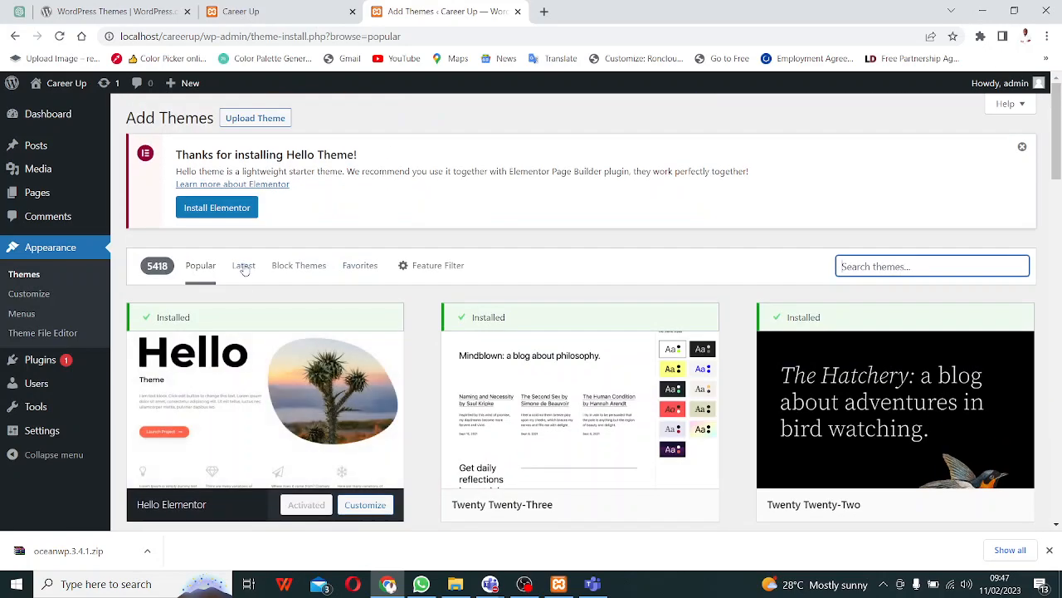
pyautogui.scroll(-4, 389, 267)
pyautogui.scroll(-10, 389, 267)
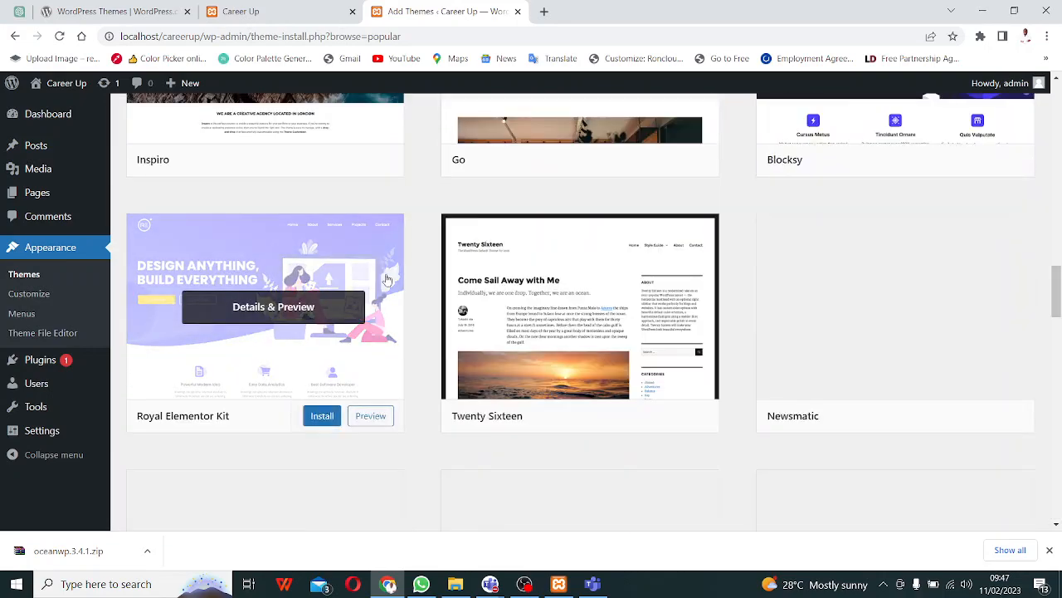
pyautogui.scroll(3, 386, 280)
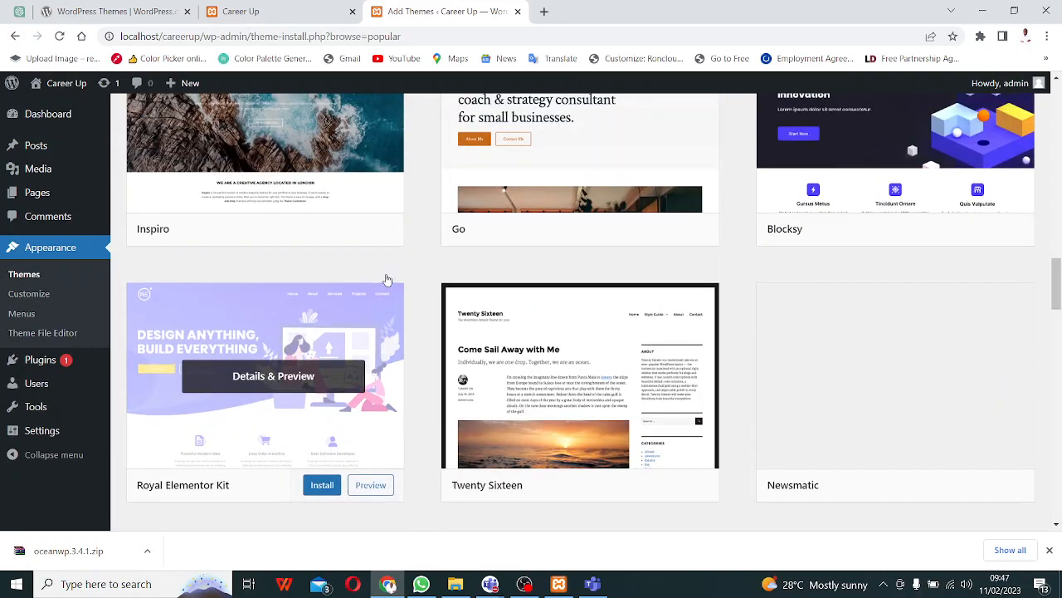
pyautogui.scroll(-3, 361, 307)
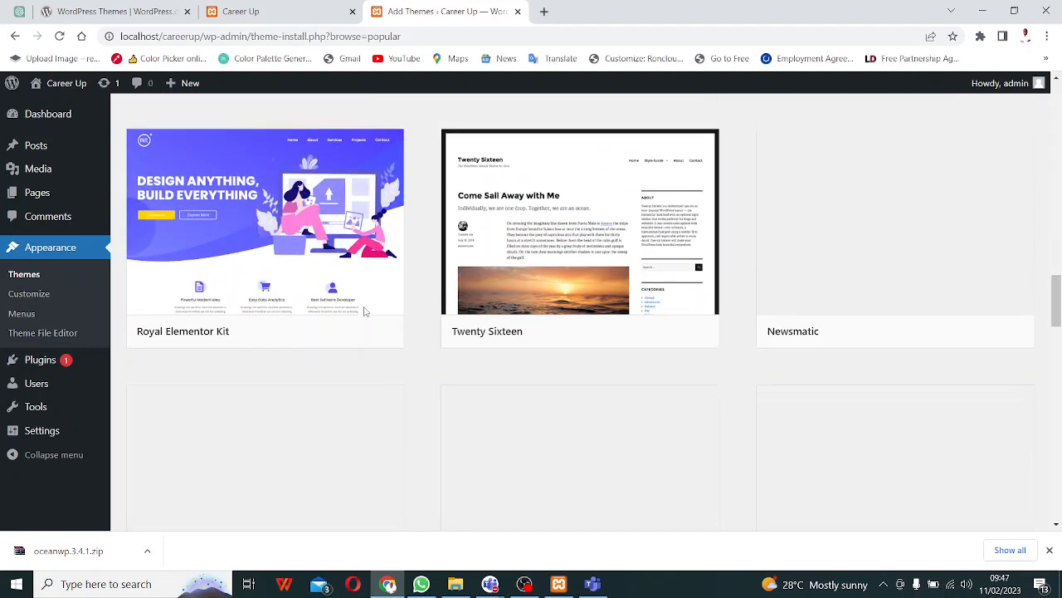
pyautogui.scroll(4, 362, 304)
pyautogui.scroll(10, 362, 303)
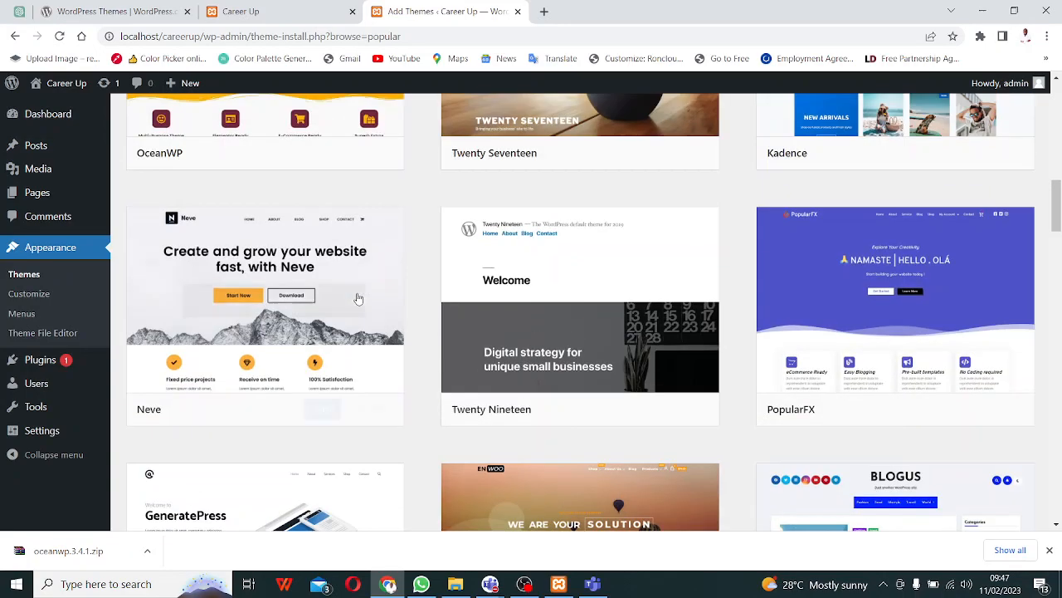
pyautogui.scroll(2, 353, 292)
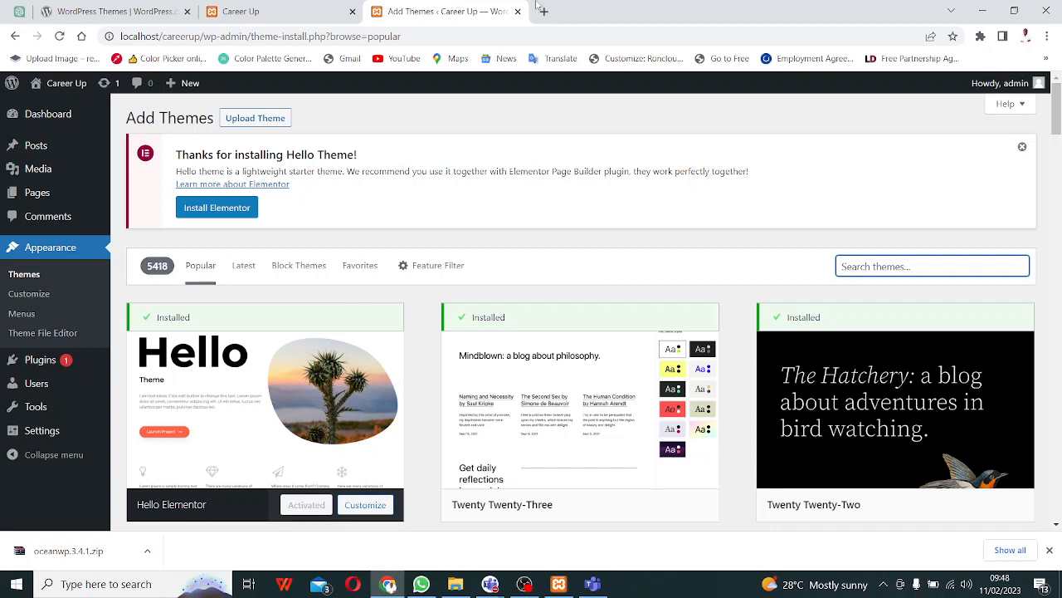
pyautogui.click(249, 11)
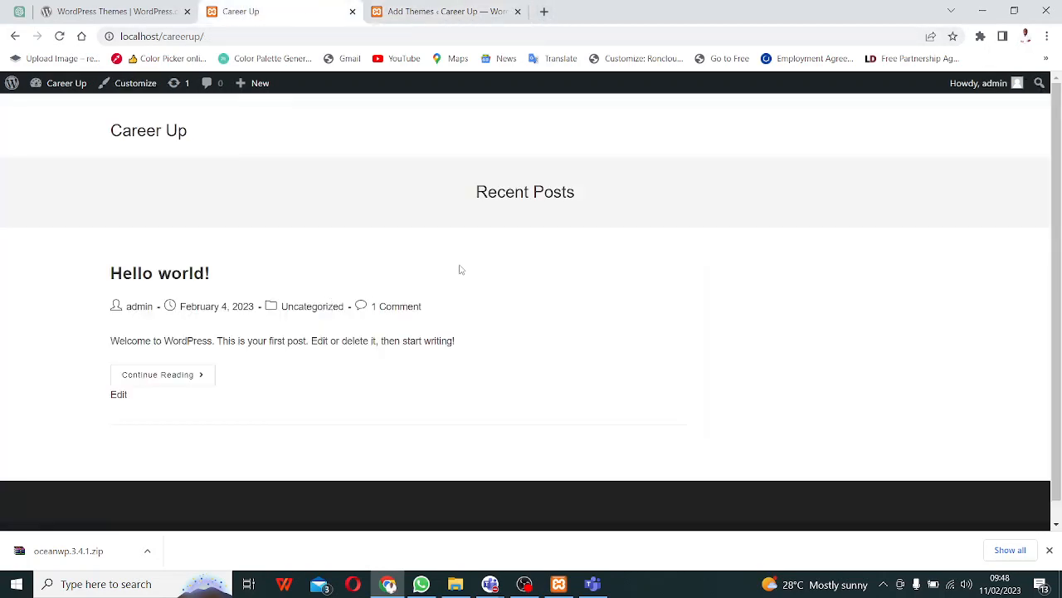
# - Reload the Career Up homepage to see the Hello Elementor look, then return to Add Themes
pyautogui.click(59, 36)
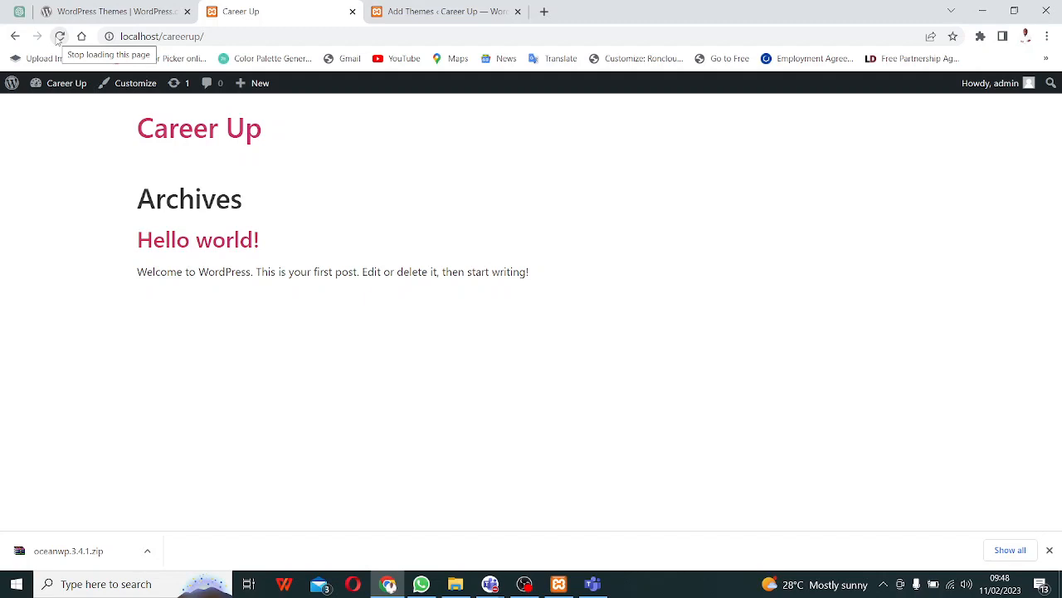
pyautogui.click(461, 12)
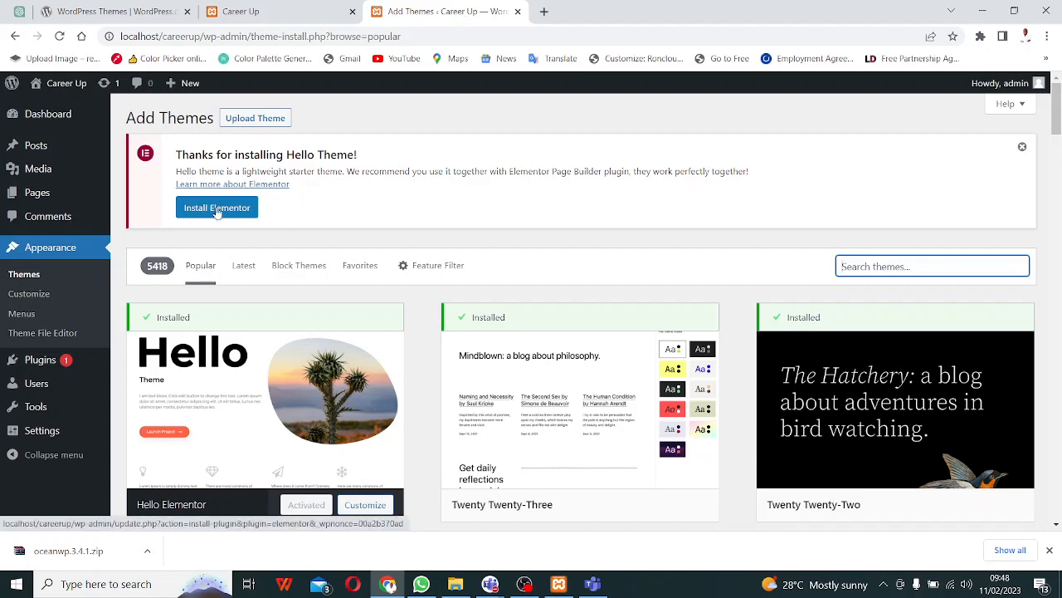
# - Scroll the Add Themes grid back up to the activated Hello Elementor card
pyautogui.scroll(-3, 276, 283)
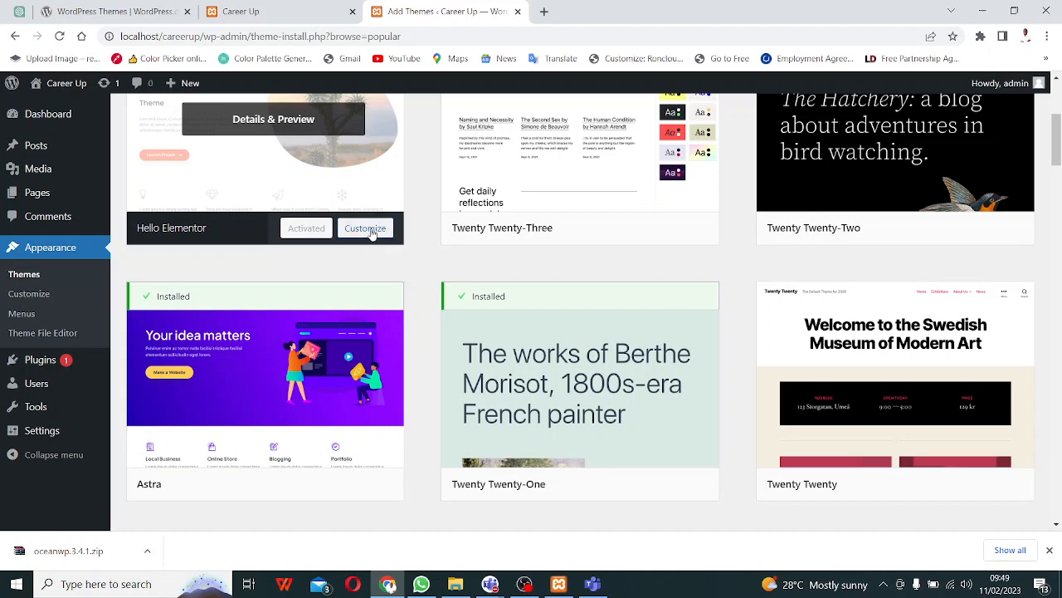
pyautogui.scroll(2, 275, 291)
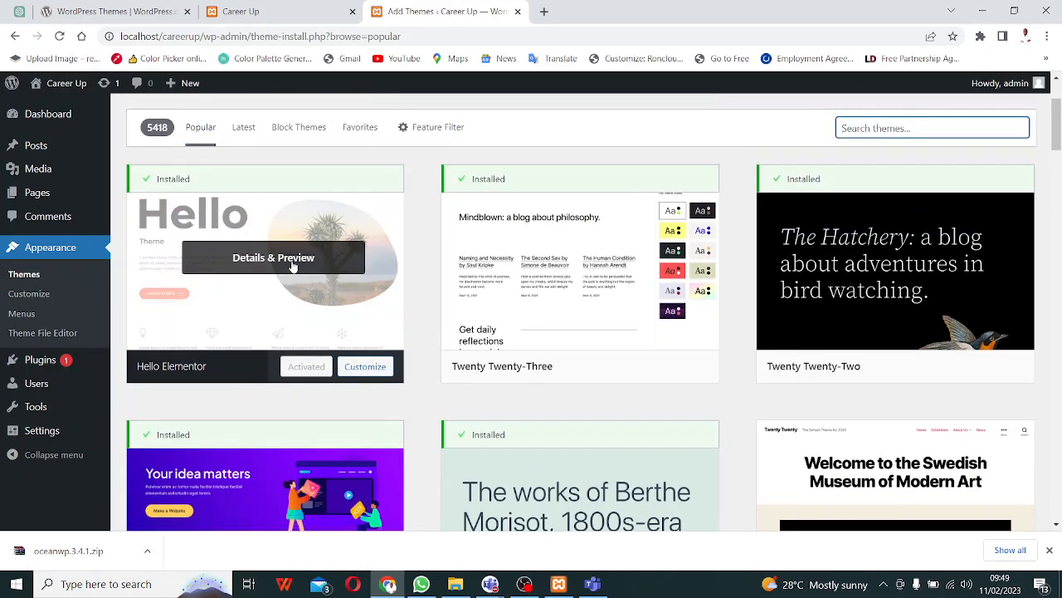
pyautogui.click(359, 374)
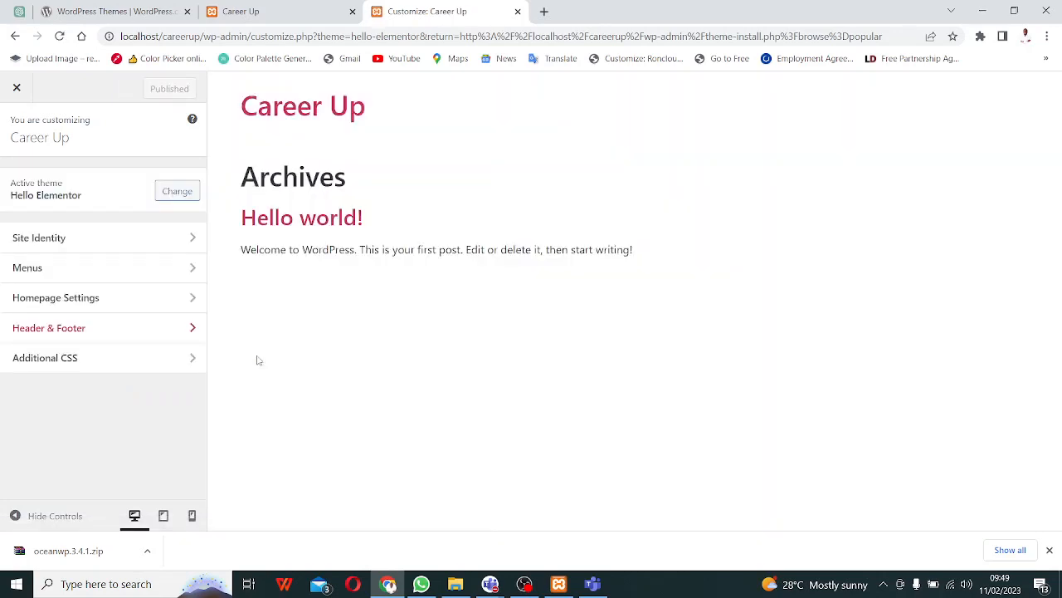
pyautogui.click(11, 37)
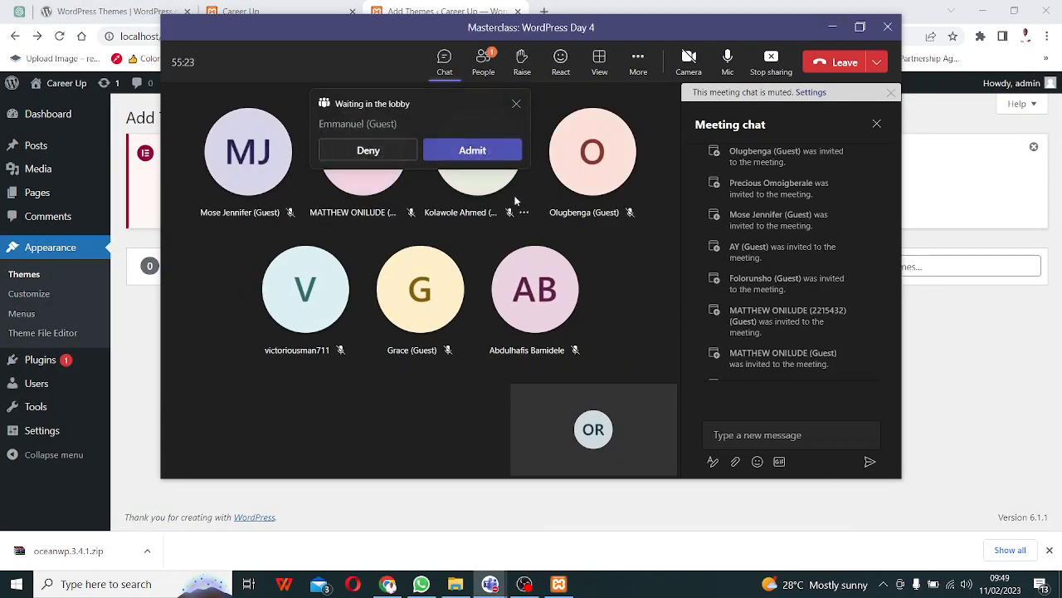
pyautogui.click(475, 160)
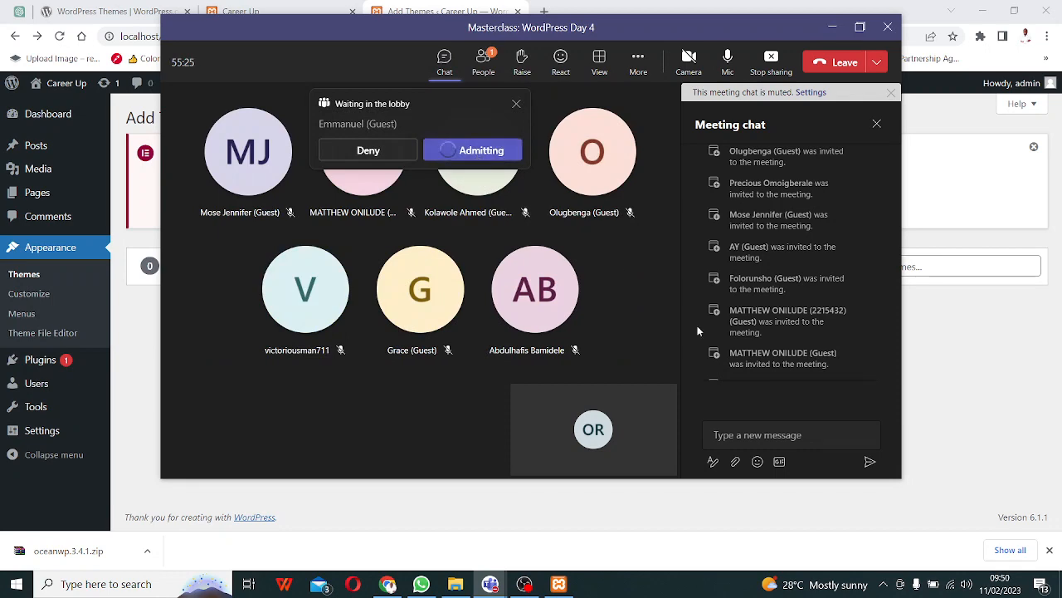
pyautogui.click(832, 28)
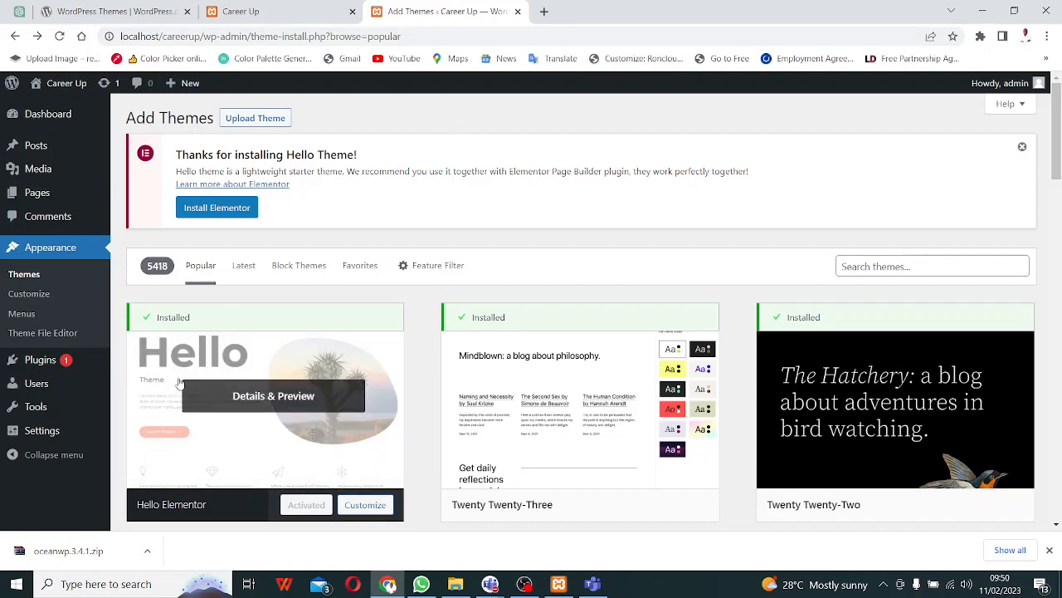
# - Preview Hello Elementor in the Customizer in a new tab, then go to the Career Up site
pyautogui.rightClick(370, 515)
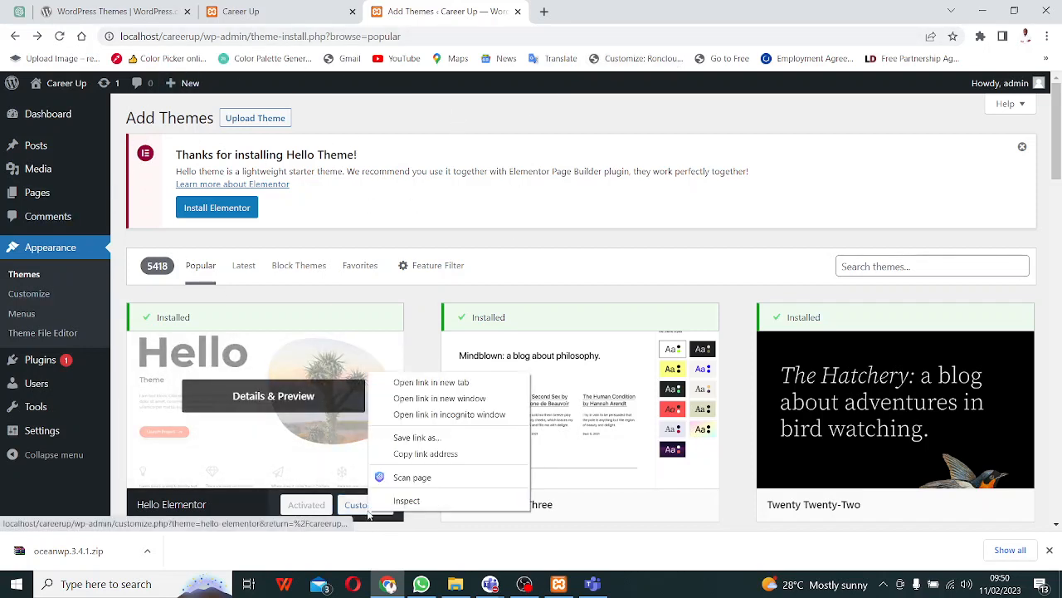
pyautogui.click(441, 384)
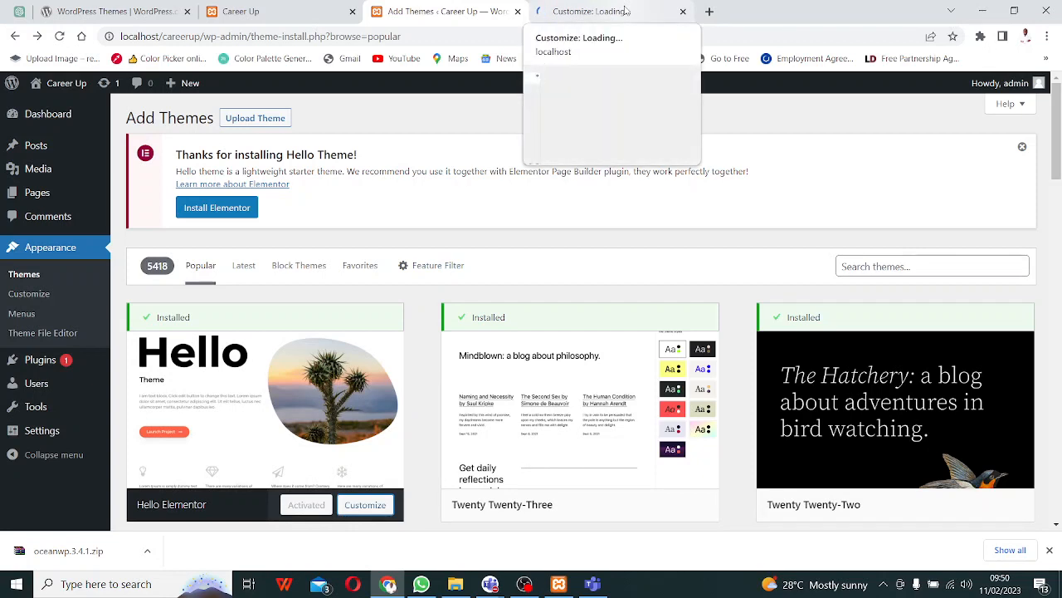
pyautogui.click(627, 11)
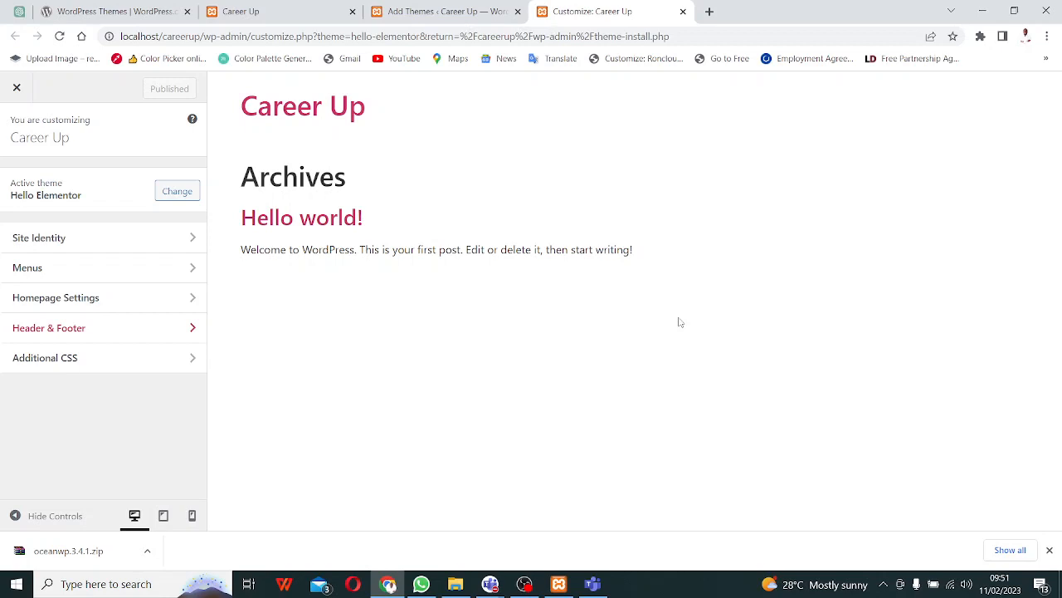
pyautogui.click(287, 12)
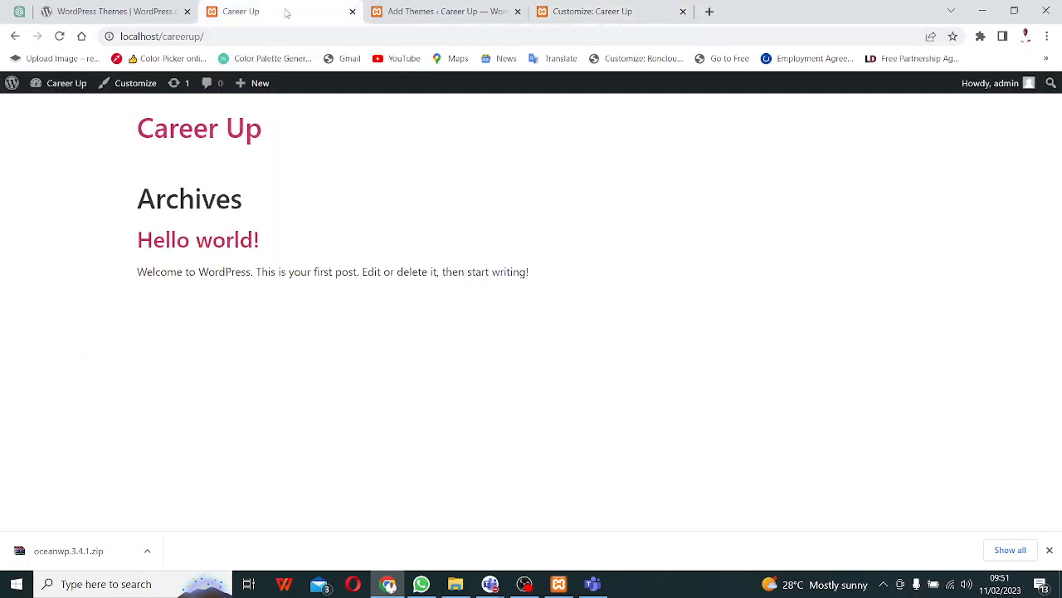
# - Refresh the Career Up front page in its Hello Elementor style and return to Add Themes
pyautogui.click(59, 36)
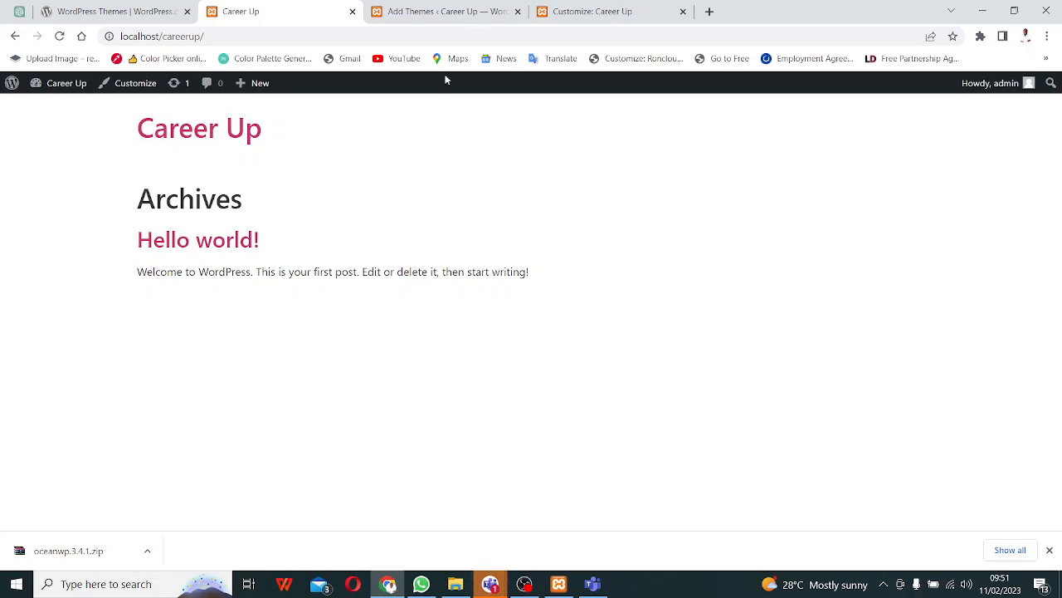
pyautogui.click(469, 10)
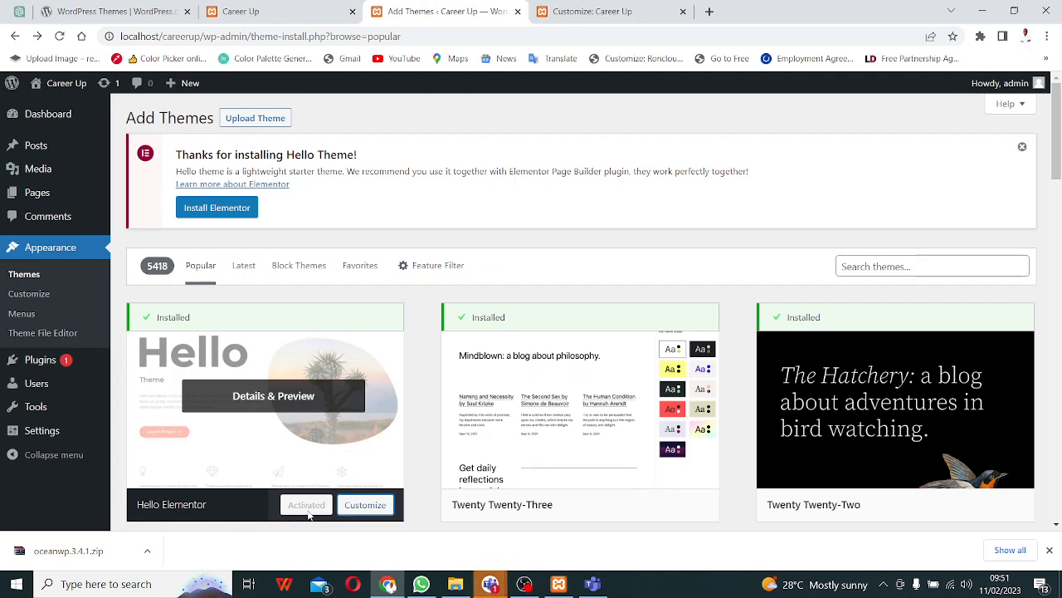
# - Bring the Microsoft Teams meeting window back over the Add Themes page
pyautogui.scroll(-1, 282, 444)
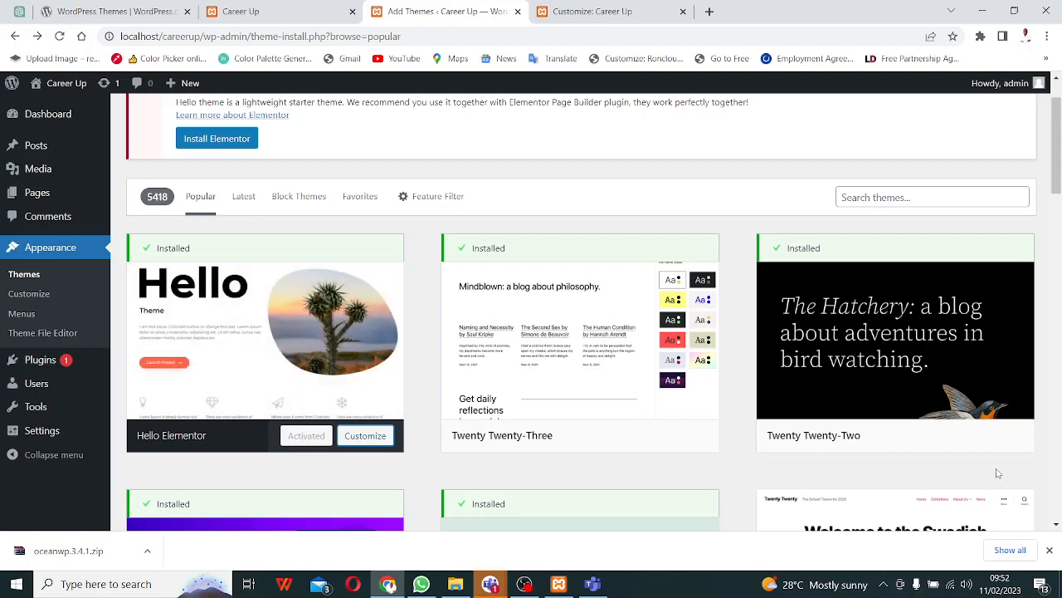
pyautogui.click(953, 491)
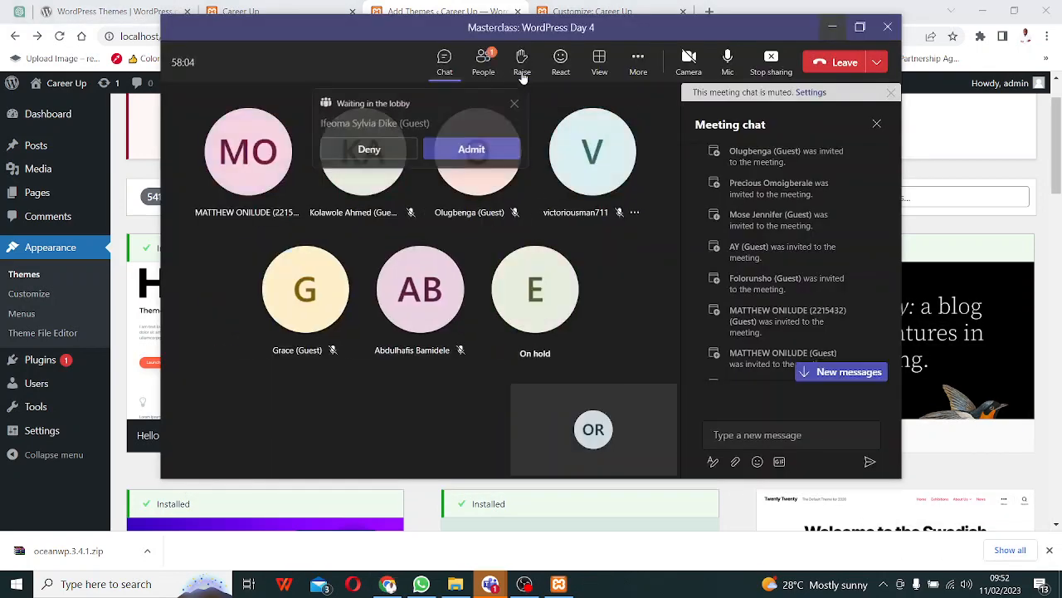
# - Admit the lobby guest into the Teams meeting and minimize the meeting window
pyautogui.click(473, 151)
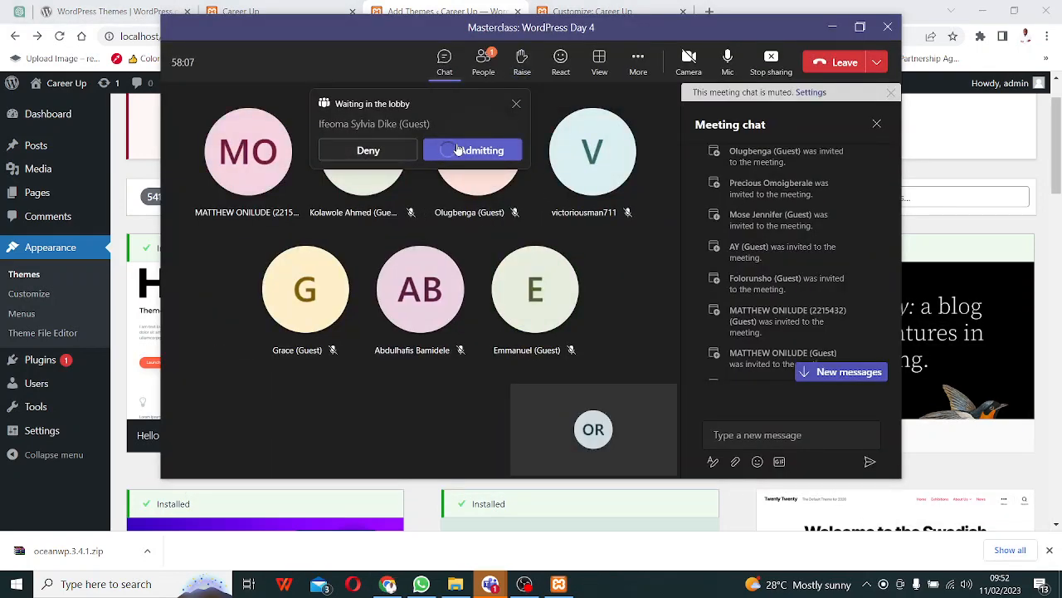
pyautogui.click(833, 29)
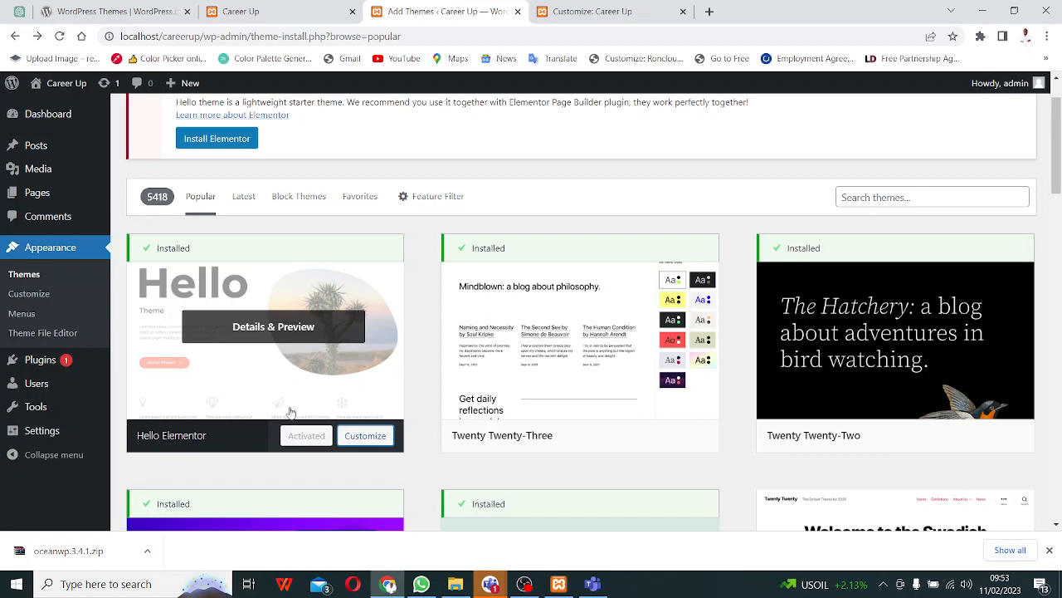
pyautogui.click(283, 10)
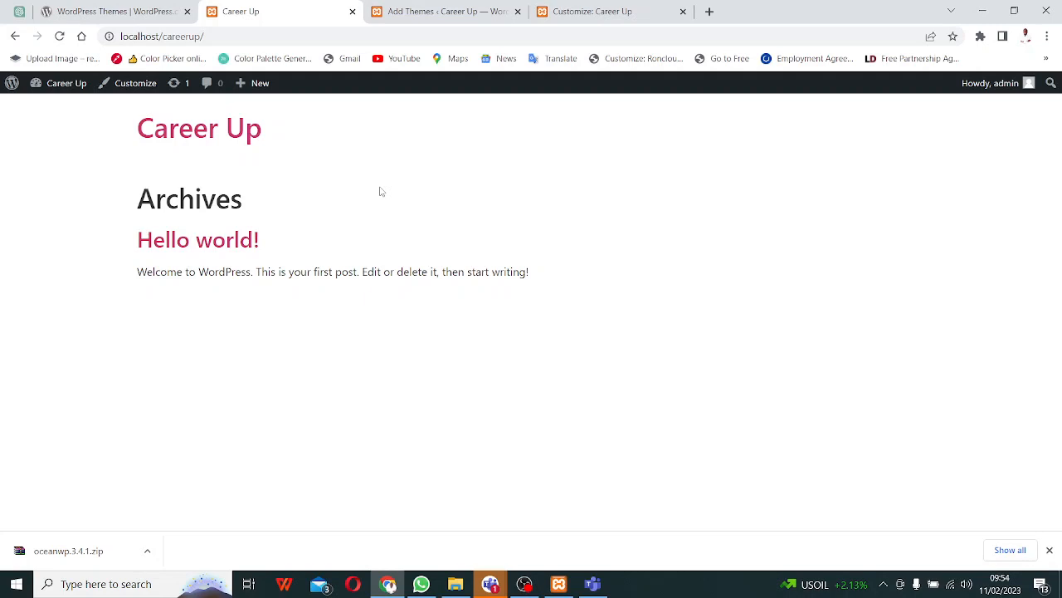
pyautogui.click(437, 11)
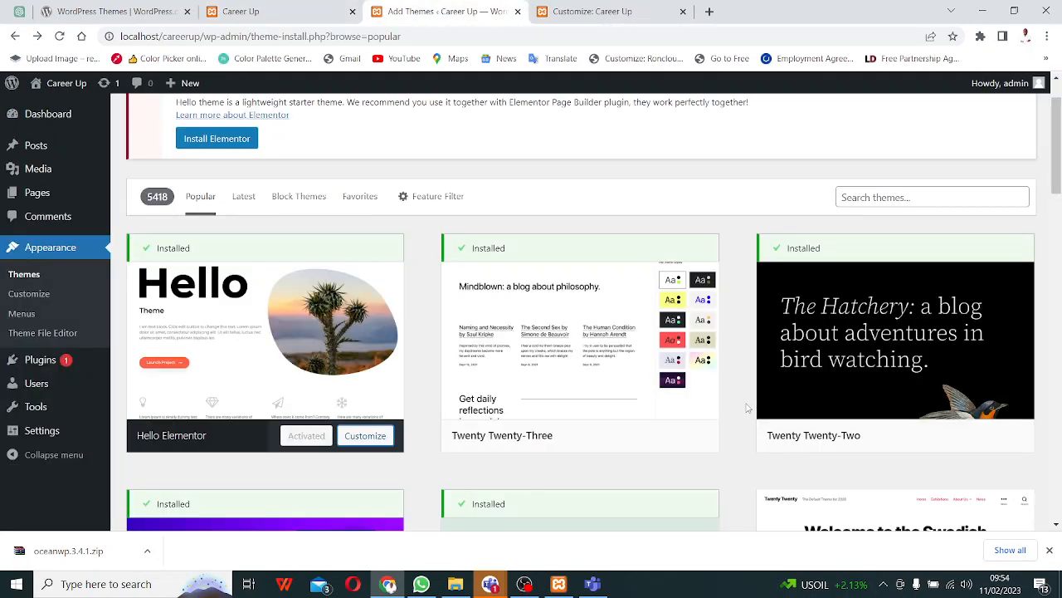
pyautogui.scroll(-4, 345, 410)
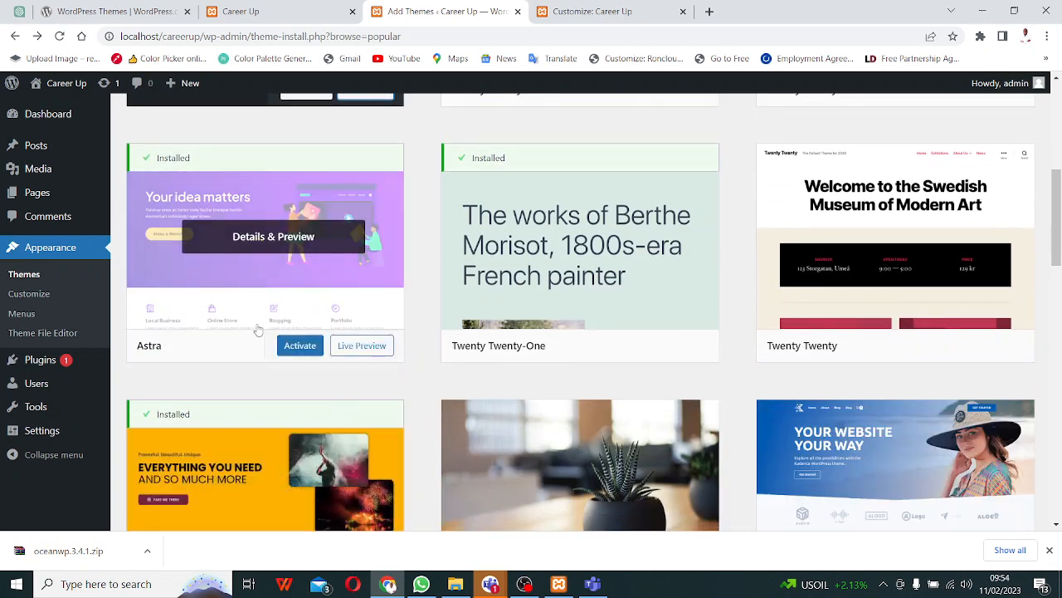
pyautogui.scroll(3, 266, 344)
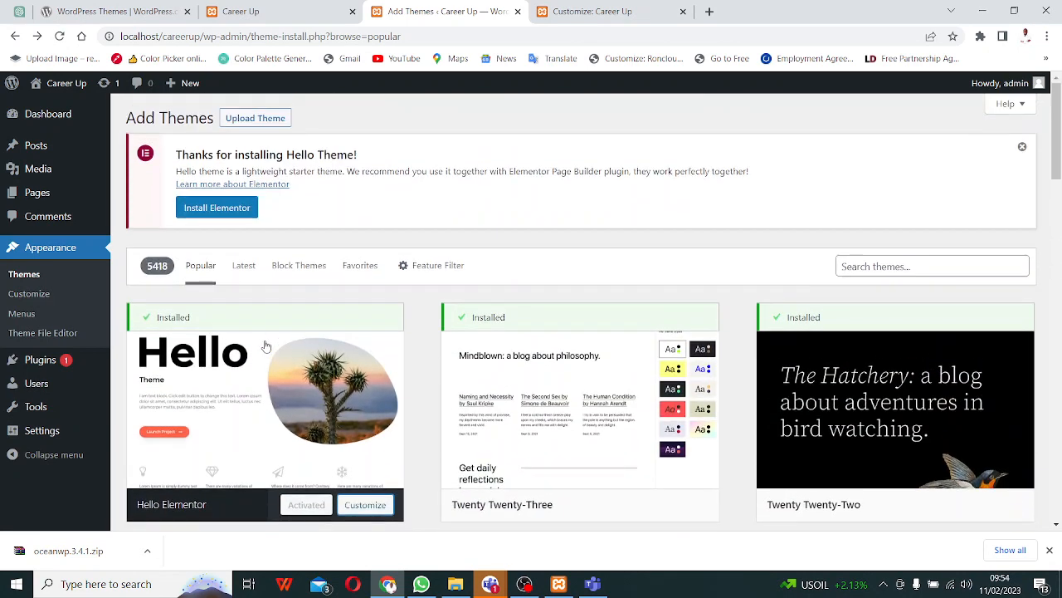
pyautogui.scroll(-1, 267, 347)
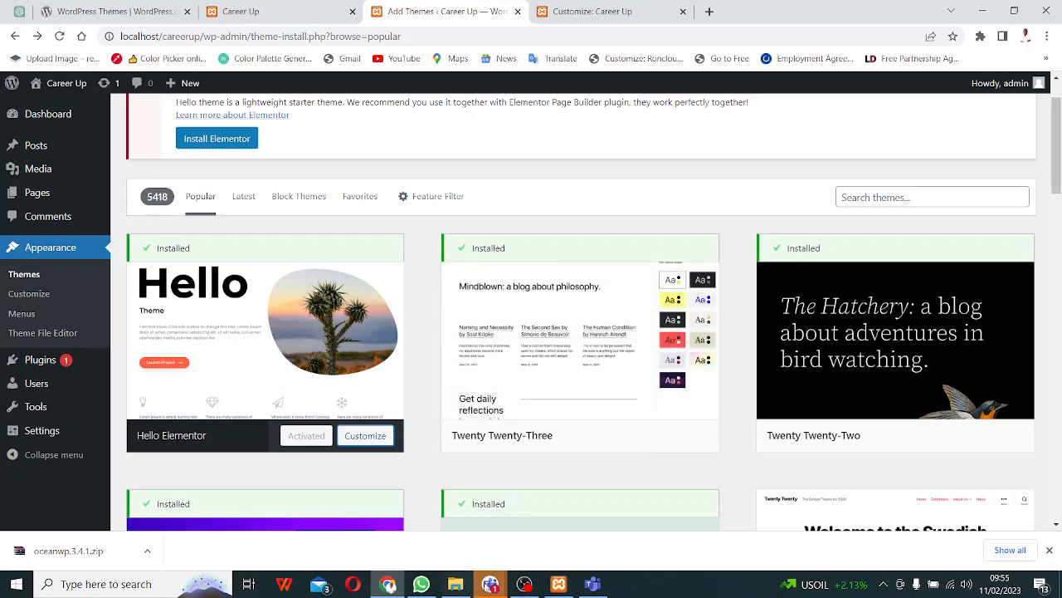
pyautogui.click(491, 585)
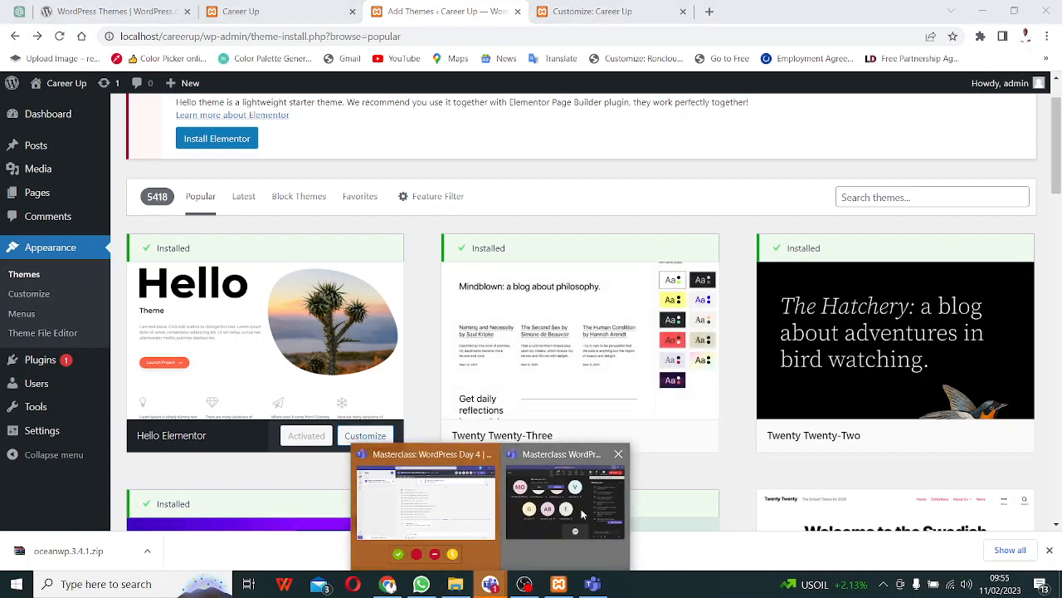
# - Check the newest Teams chat messages, dismiss the meeting-ending notice, and minimize the meeting
pyautogui.click(548, 498)
pyautogui.click(849, 375)
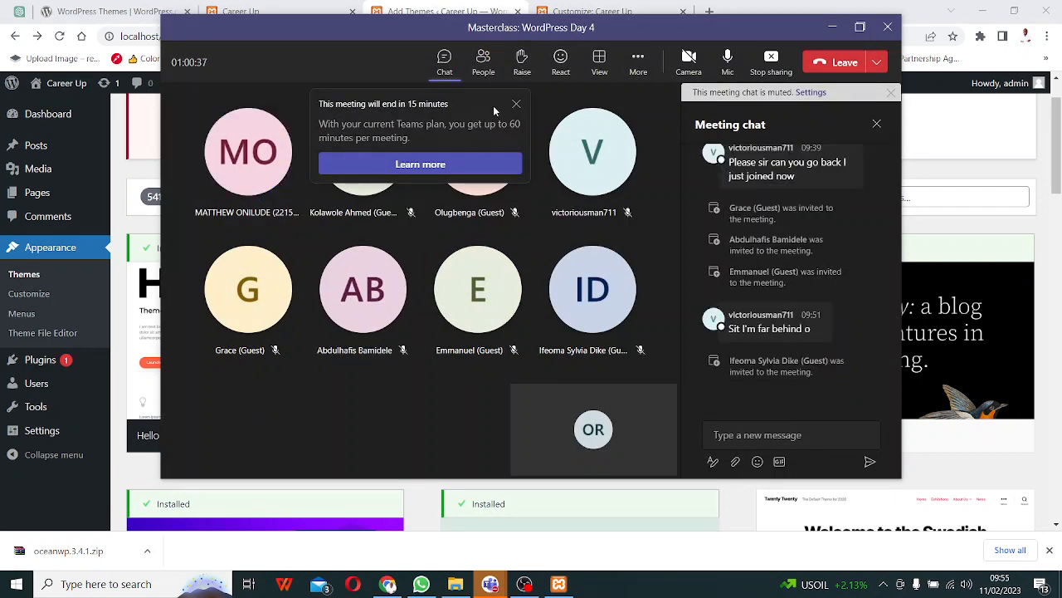
pyautogui.click(517, 107)
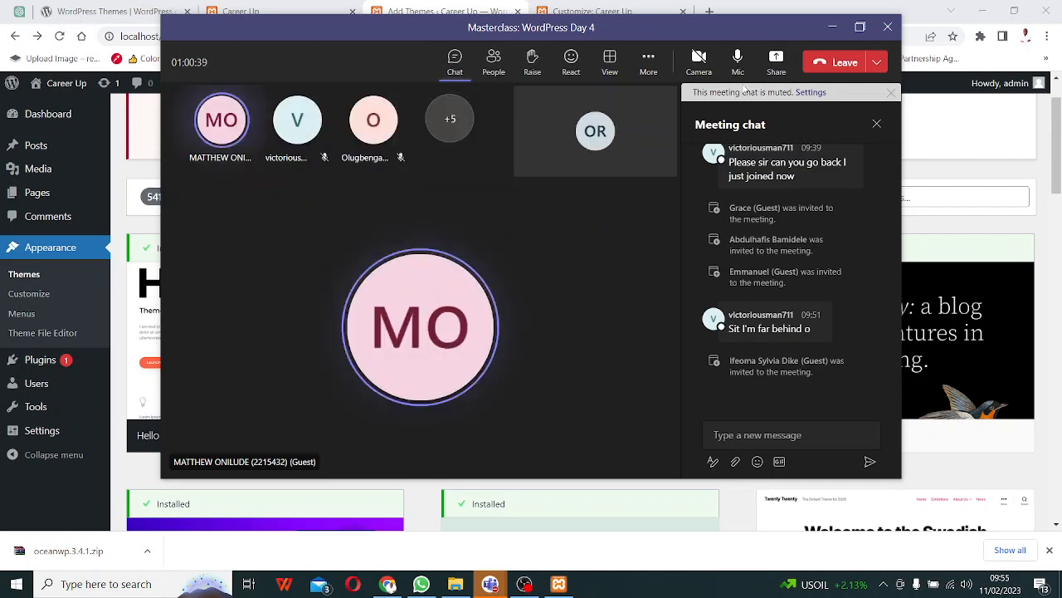
pyautogui.click(832, 28)
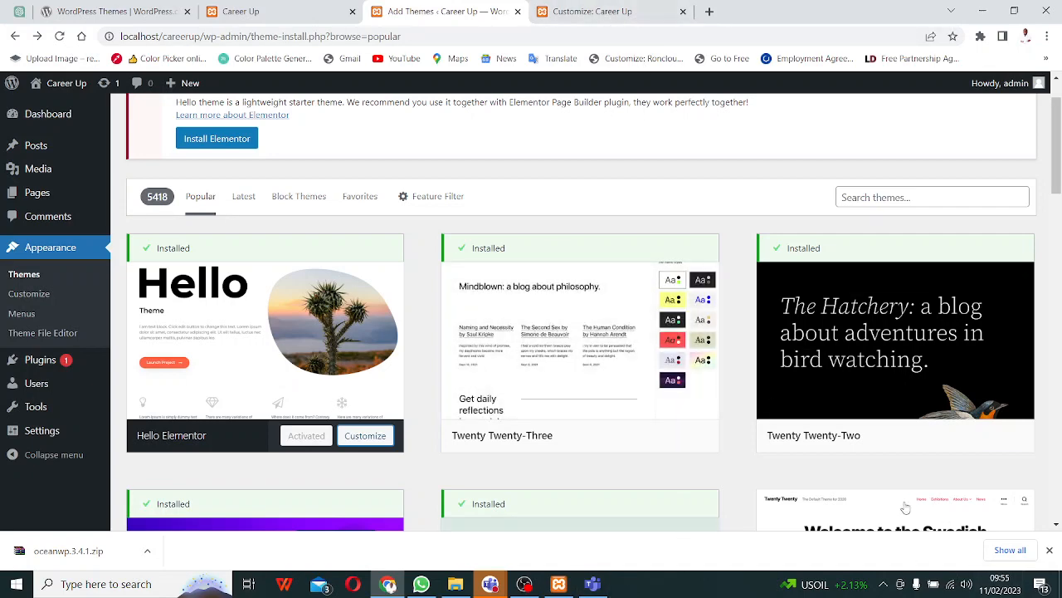
# - Restore and maximize the Teams meeting window, then return to the WordPress themes page
pyautogui.moveTo(490, 587)
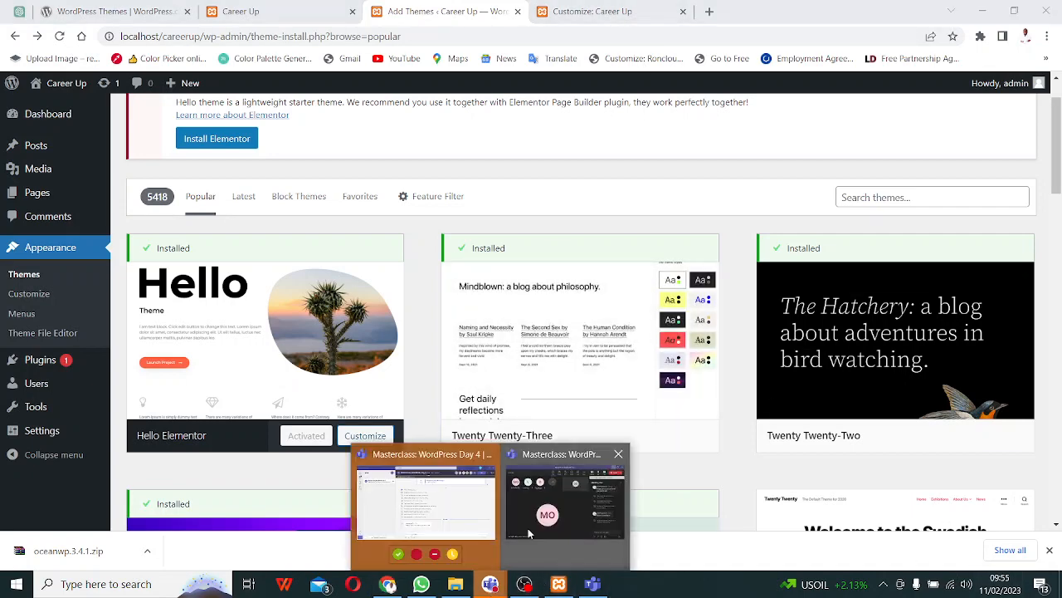
pyautogui.click(564, 502)
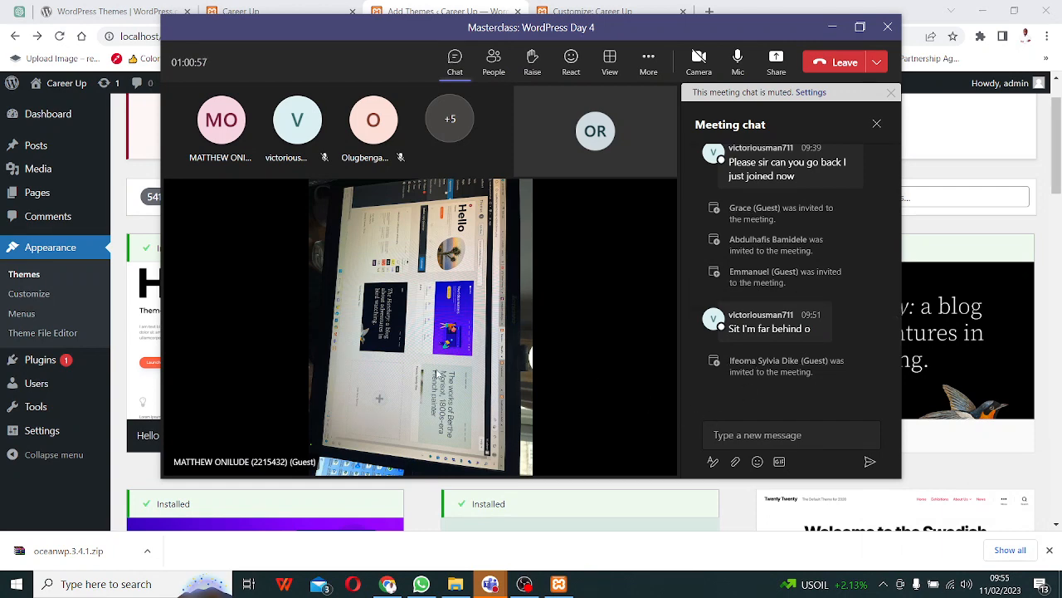
pyautogui.click(860, 30)
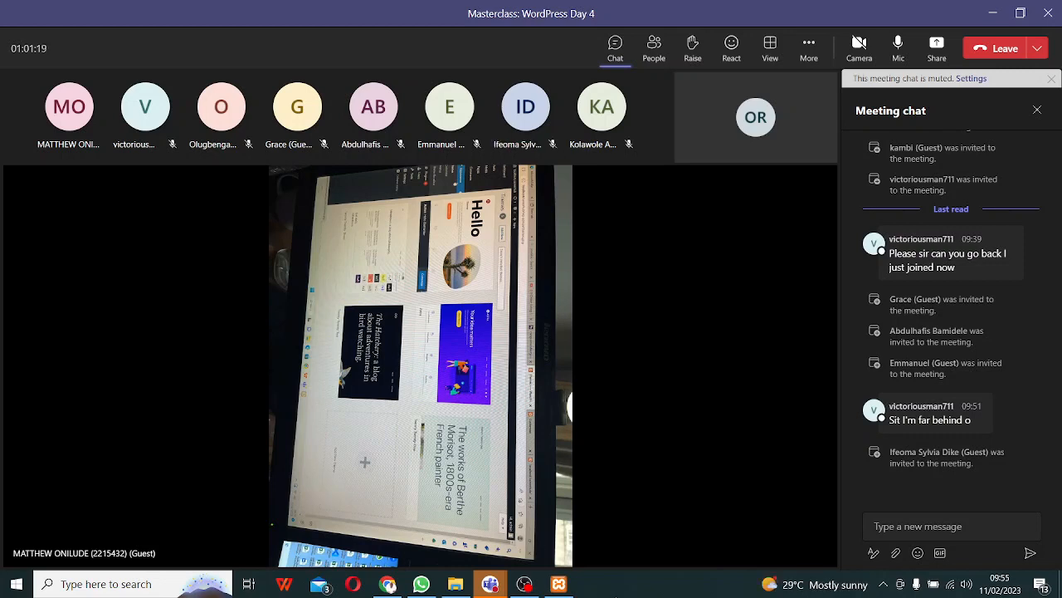
pyautogui.click(394, 586)
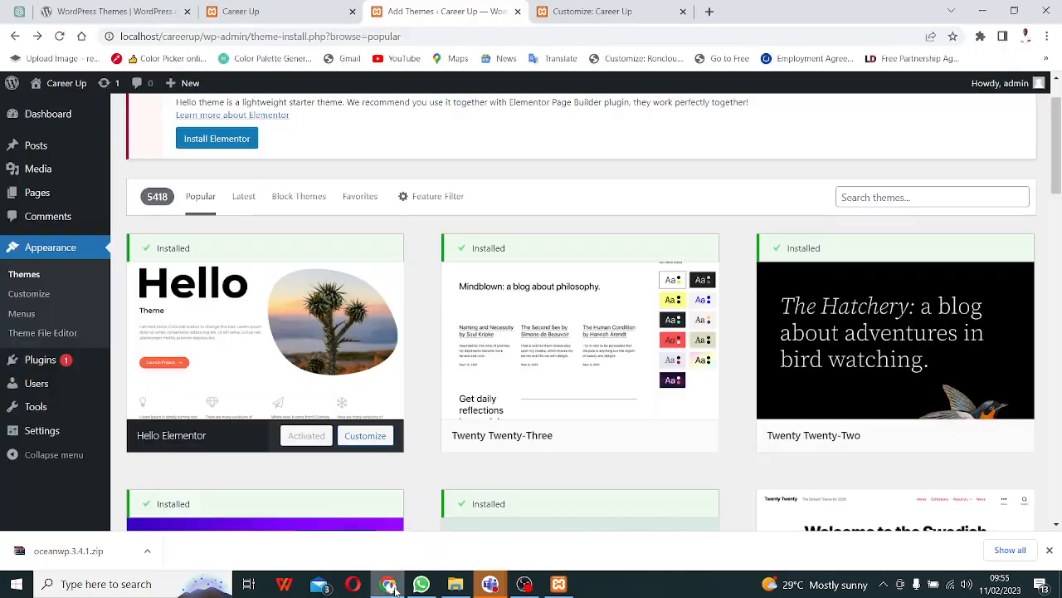
# - Go back to the installed Themes overview, then view the live Career Up site
pyautogui.scroll(-3, 353, 410)
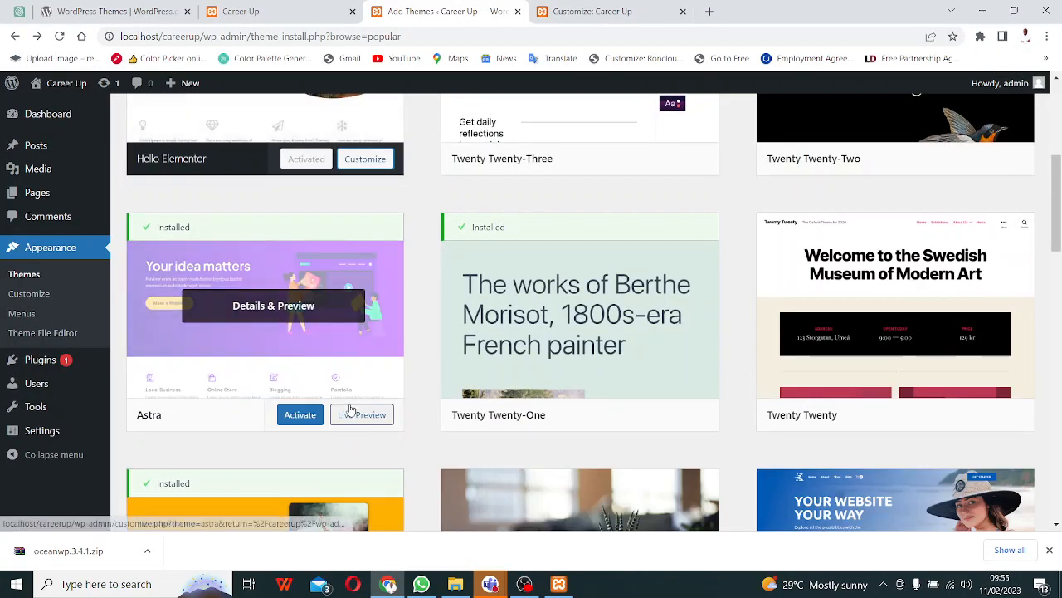
pyautogui.scroll(2, 214, 441)
pyautogui.click(50, 253)
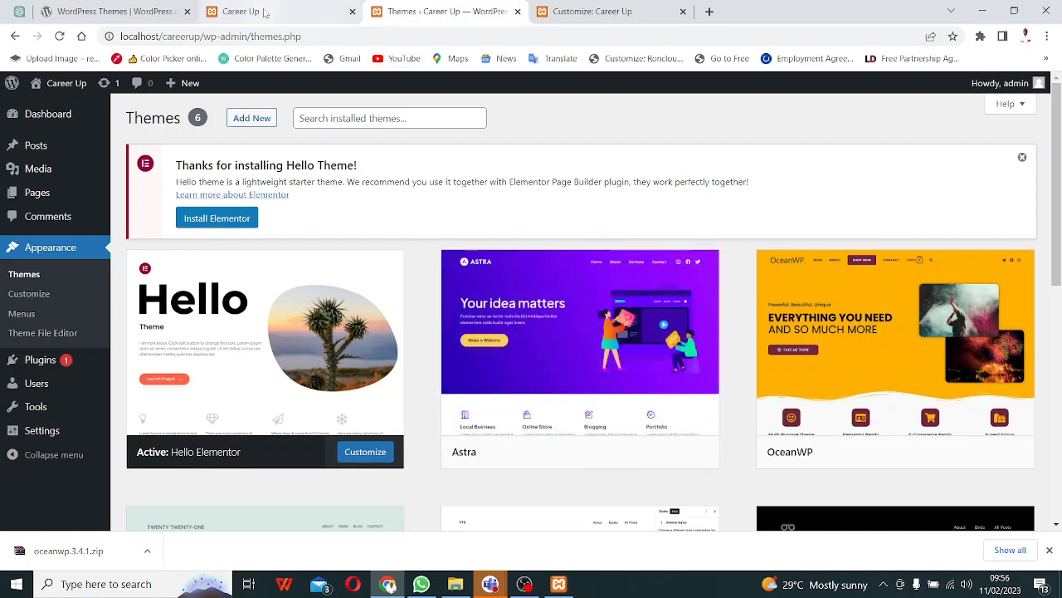
pyautogui.moveTo(266, 12)
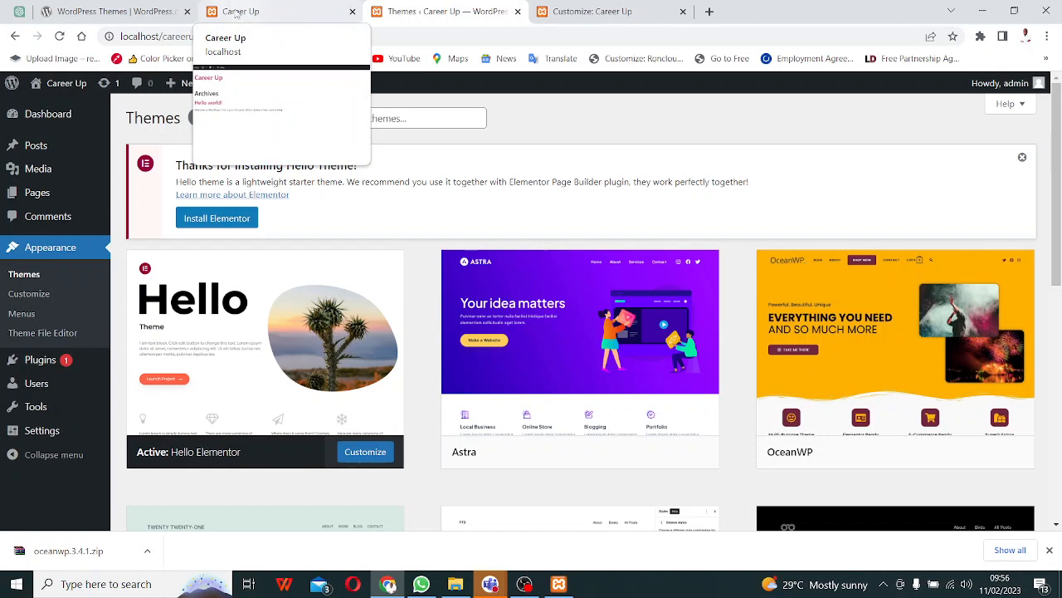
pyautogui.click(249, 13)
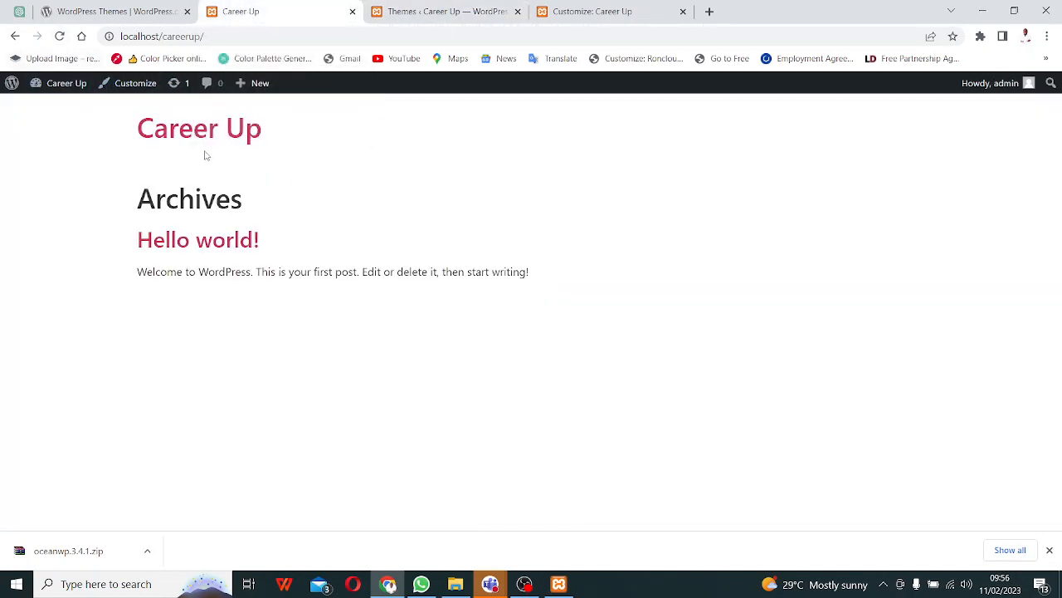
# - Reload the Career Up front page and bring the Teams meeting window to the front
pyautogui.click(60, 37)
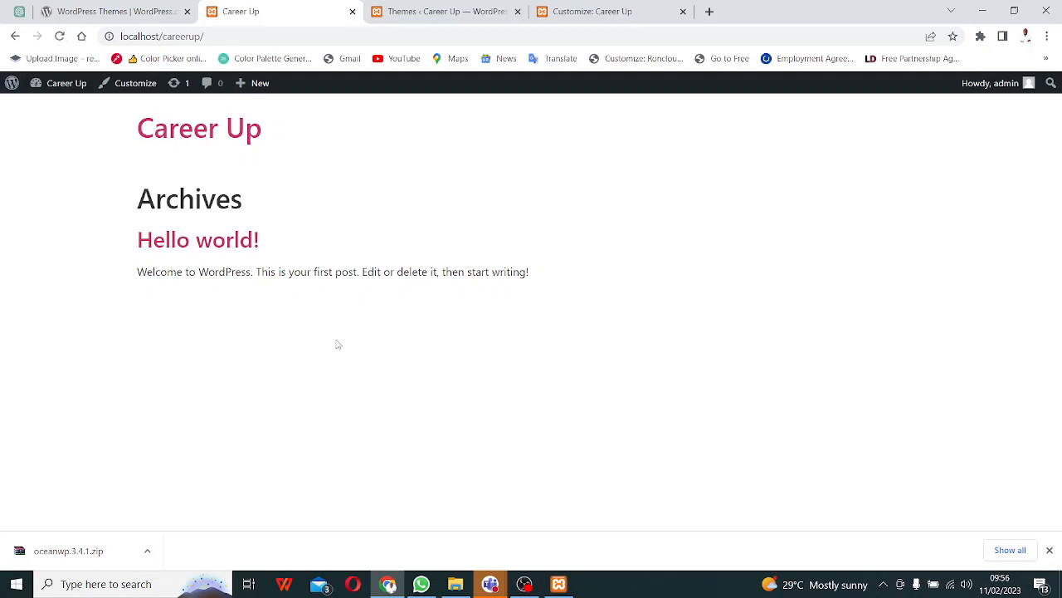
pyautogui.moveTo(493, 578)
pyautogui.click(539, 512)
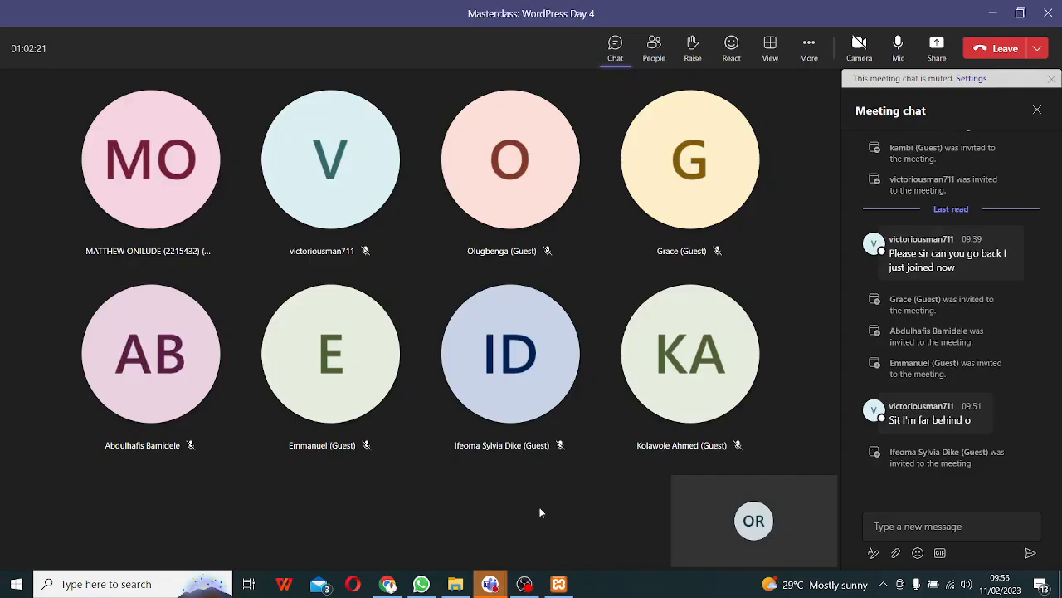
# - Share the entire screen with the Teams meeting
pyautogui.click(936, 52)
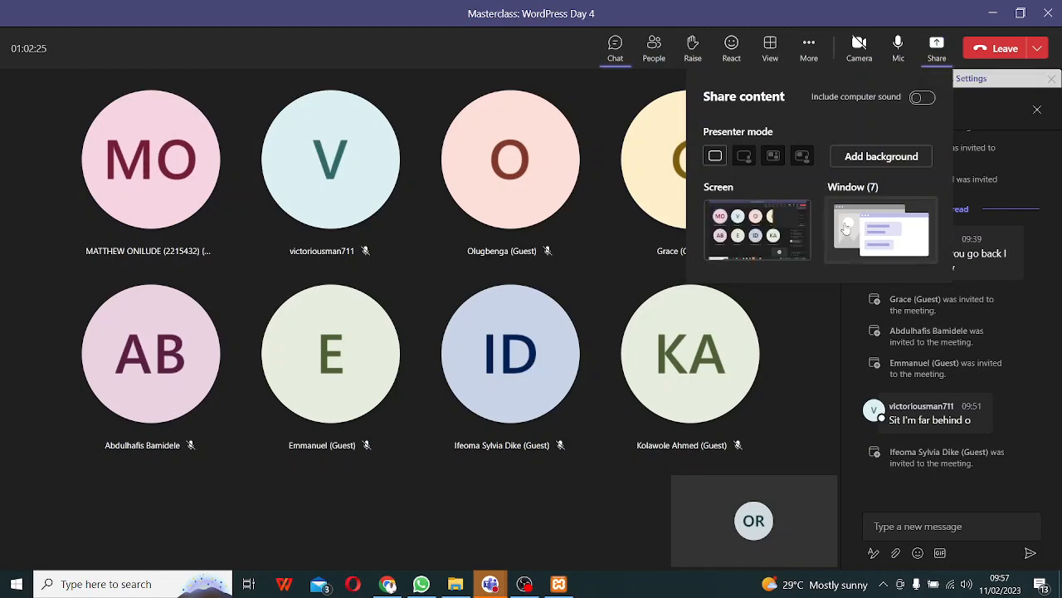
pyautogui.click(751, 241)
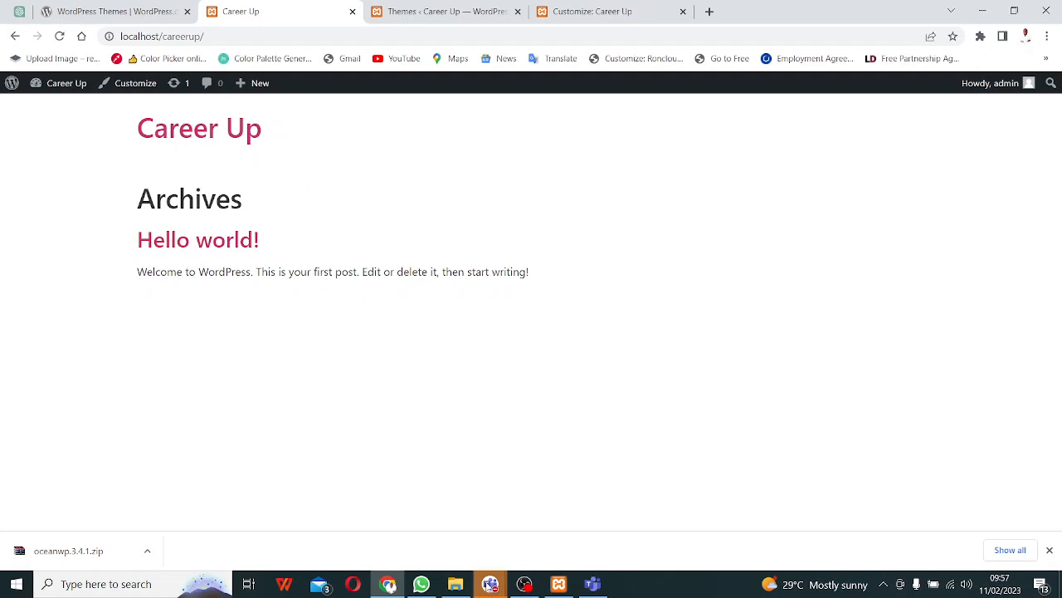
# - Switch to the 'Themes ‹ Career Up' tab showing Hello Elementor active
pyautogui.click(452, 11)
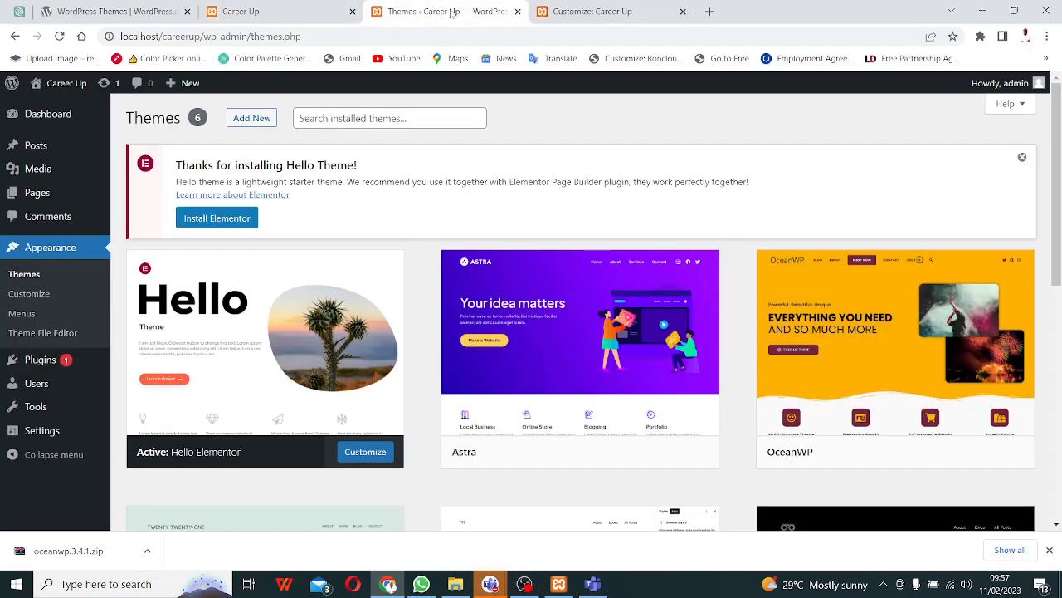
# - Return to the live Career Up site, then bring up the Teams meeting chat
pyautogui.click(268, 14)
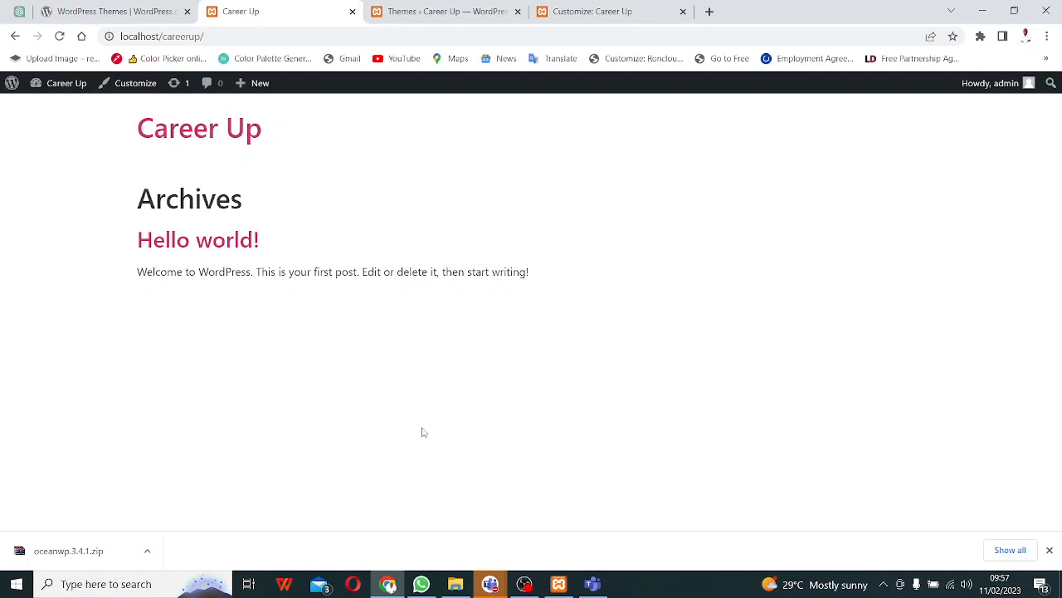
pyautogui.rightClick(422, 432)
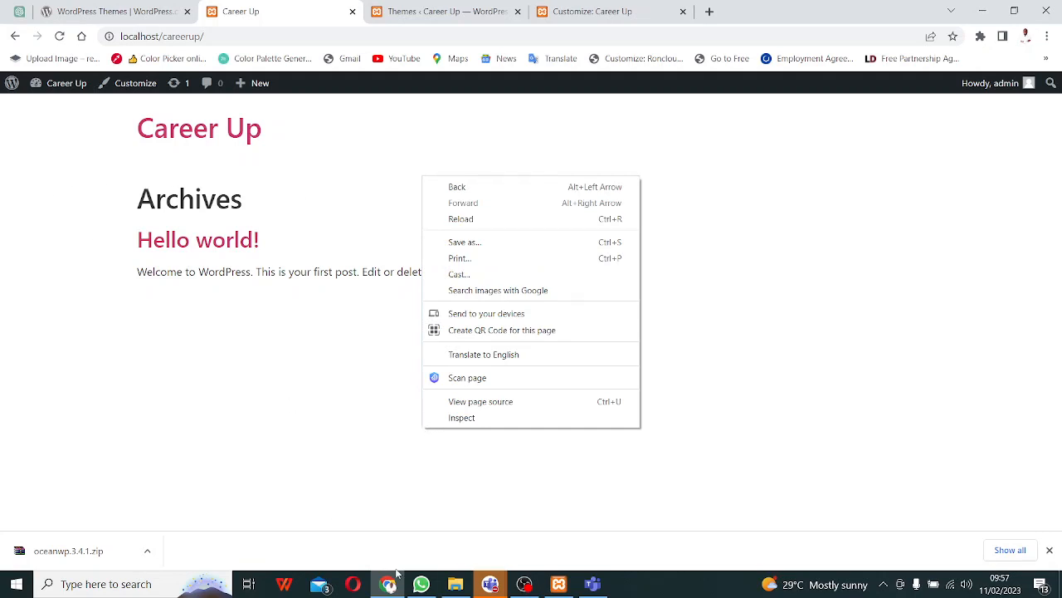
pyautogui.click(490, 586)
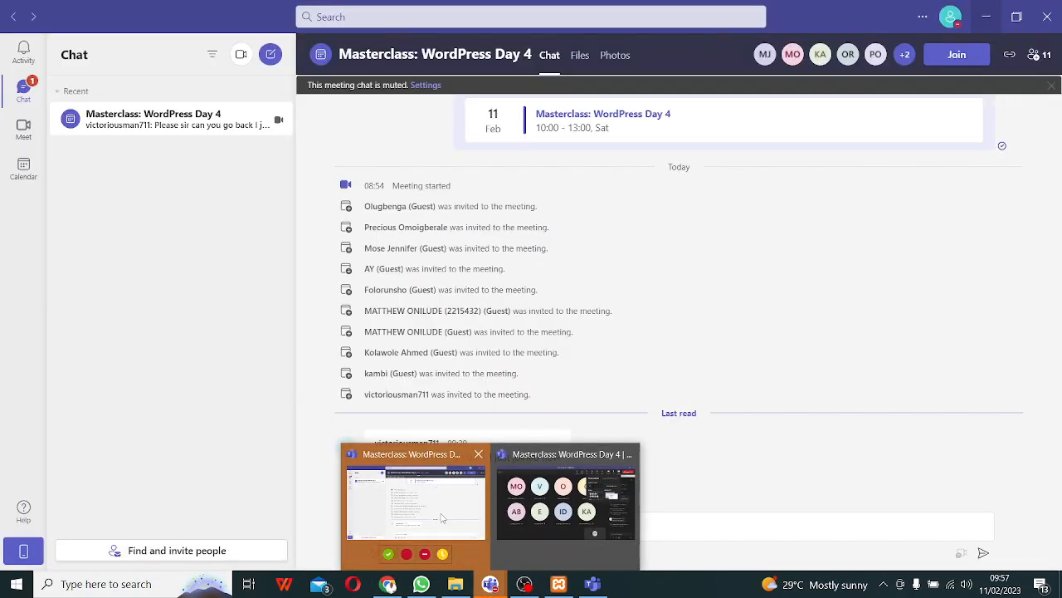
# - Bring the Teams meeting forward, share the whole screen, and minimise Teams
pyautogui.click(442, 519)
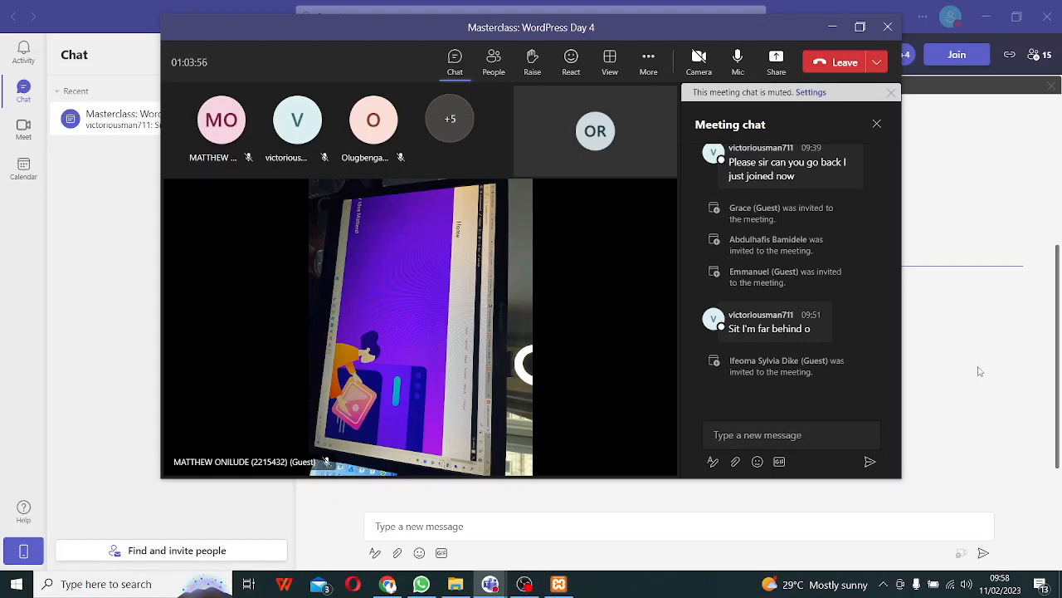
pyautogui.hotkey('alt', 'Tab')
pyautogui.hotkey('alt', 'Tab')
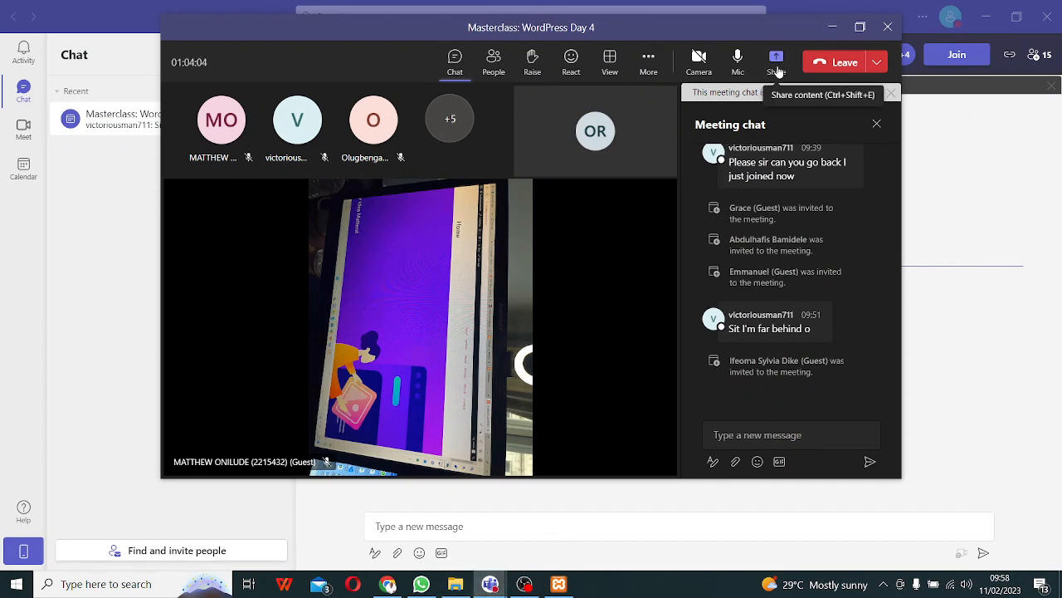
pyautogui.click(776, 67)
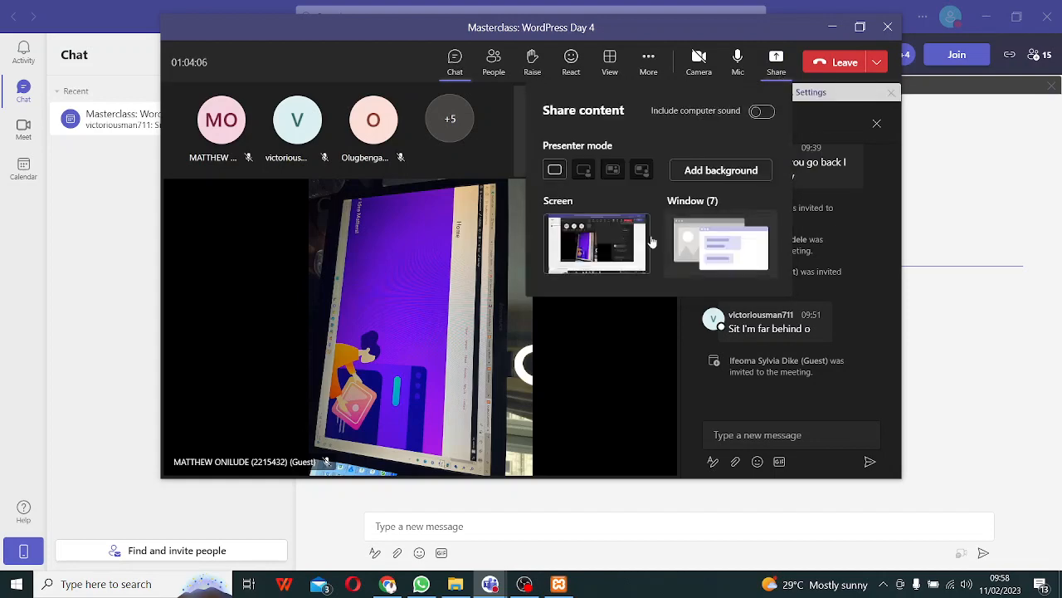
pyautogui.click(581, 242)
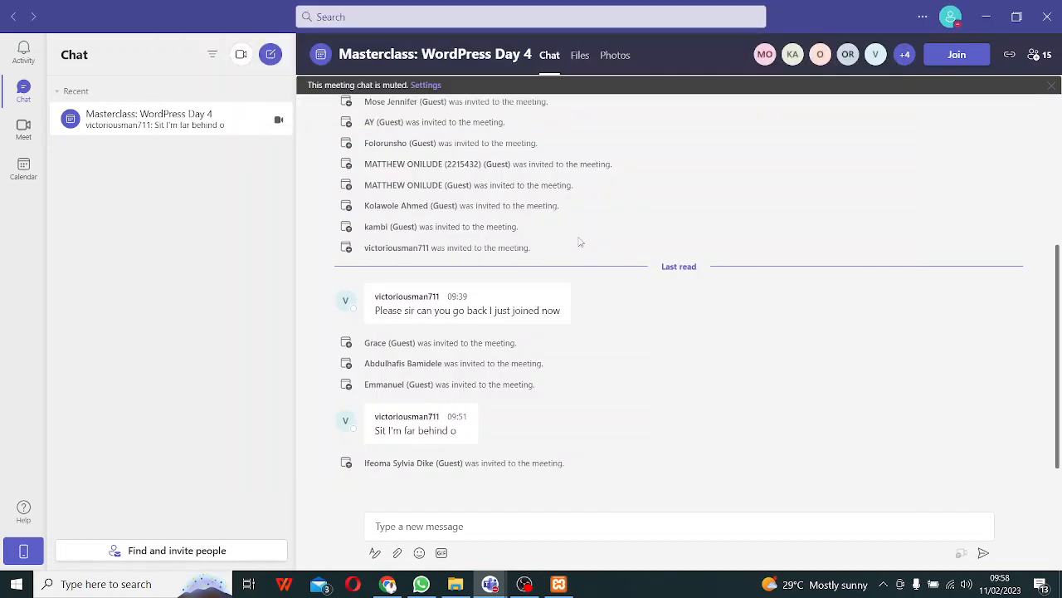
pyautogui.click(986, 17)
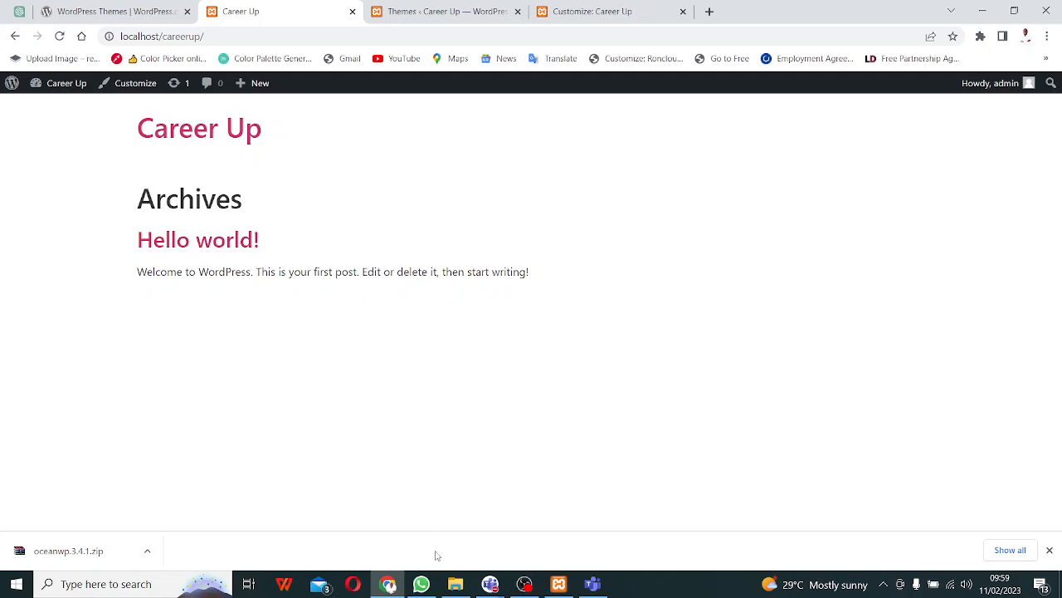
# - Open File Explorer to the Local Disk (C:) drive under This PC
pyautogui.click(458, 584)
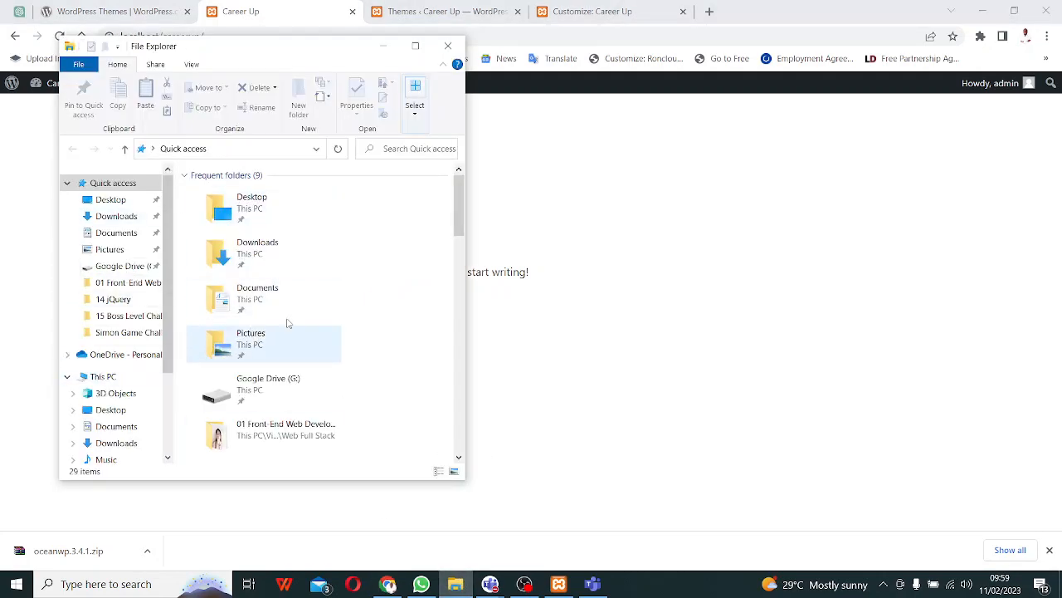
pyautogui.click(121, 379)
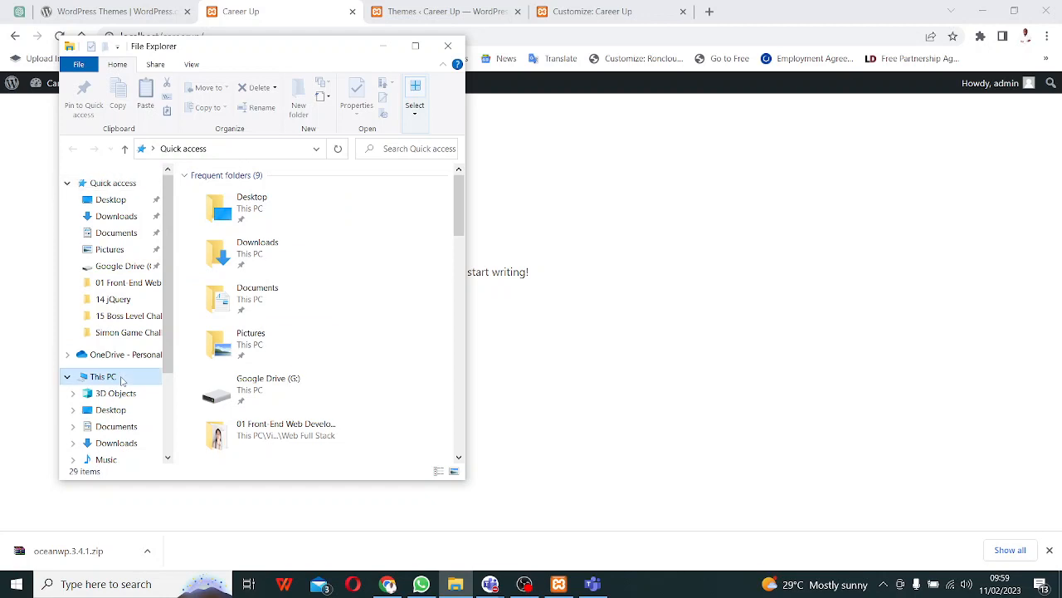
pyautogui.scroll(-2, 233, 405)
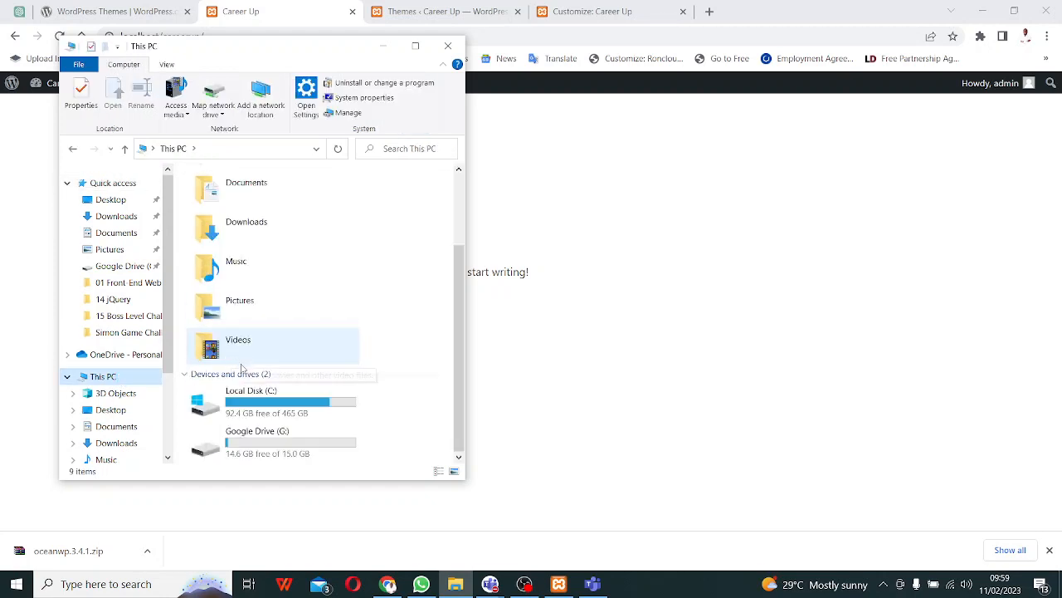
pyautogui.doubleClick(265, 406)
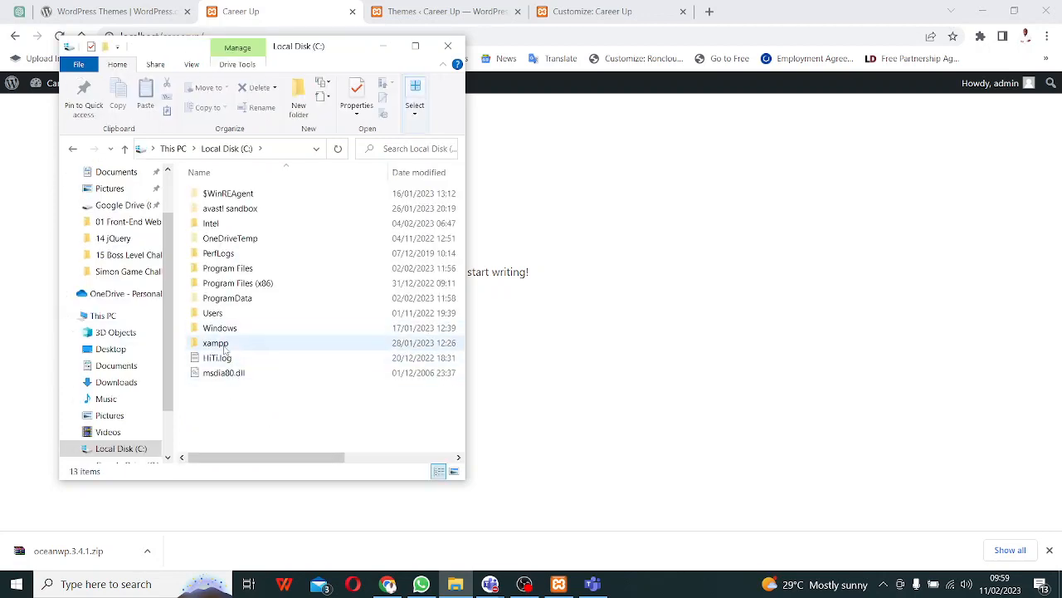
# - Admit the waiting guest to the Teams meeting, then open C:\xampp\htdocs
pyautogui.click(942, 488)
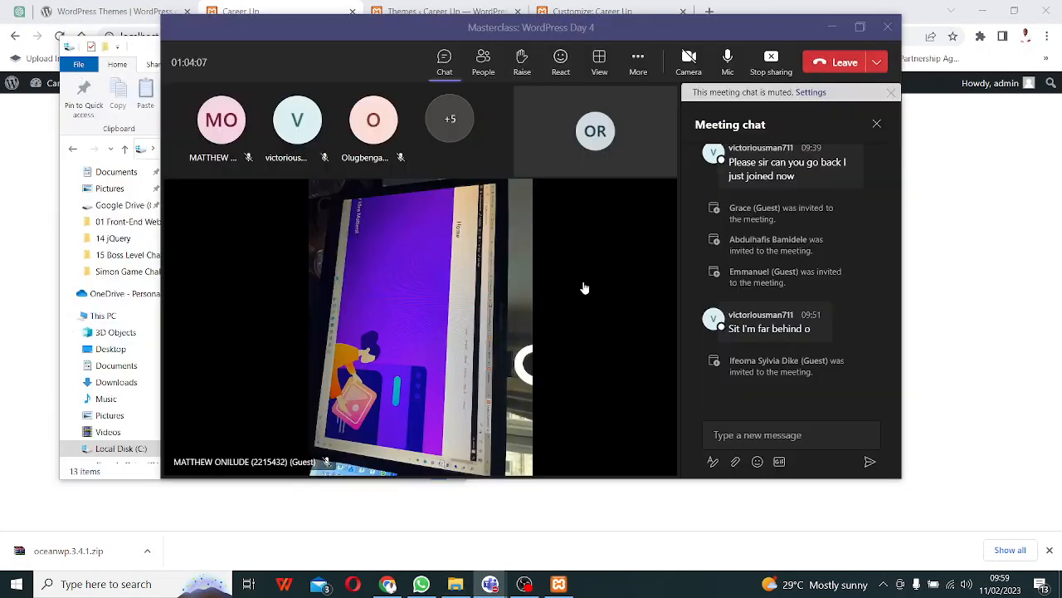
pyautogui.click(453, 153)
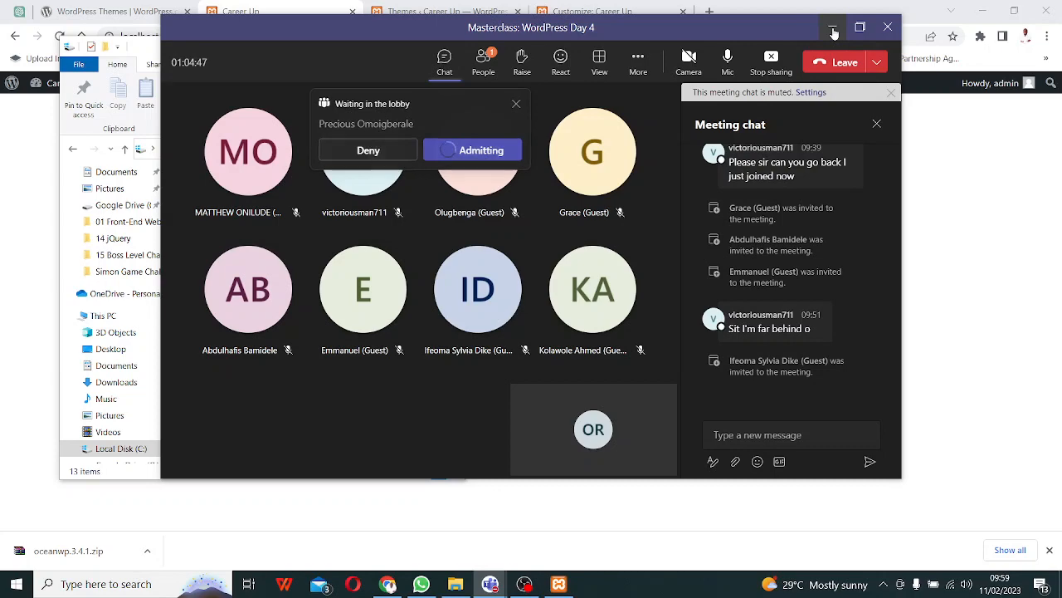
pyautogui.click(834, 32)
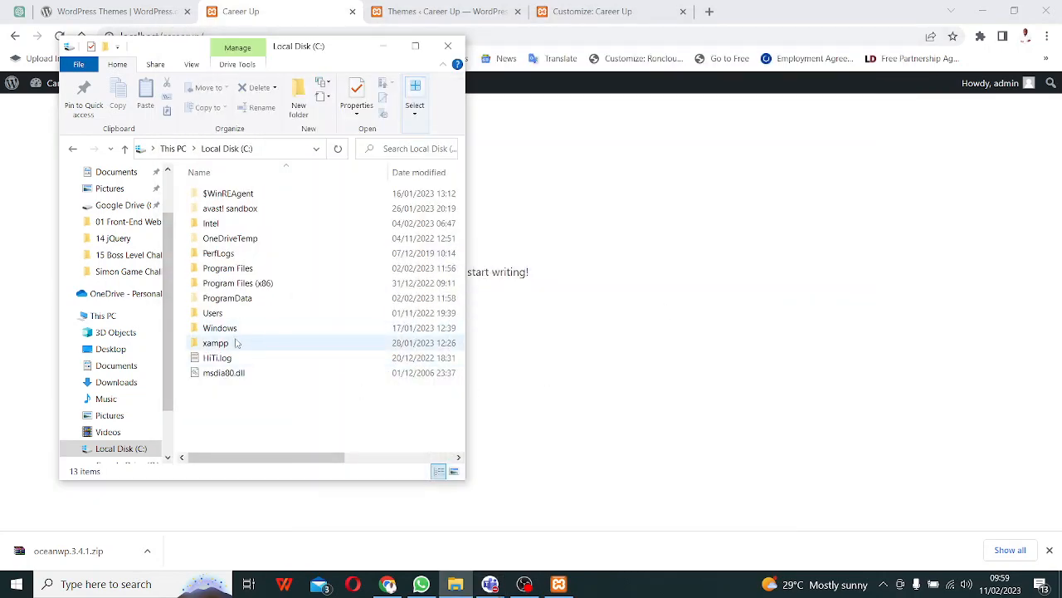
pyautogui.doubleClick(216, 342)
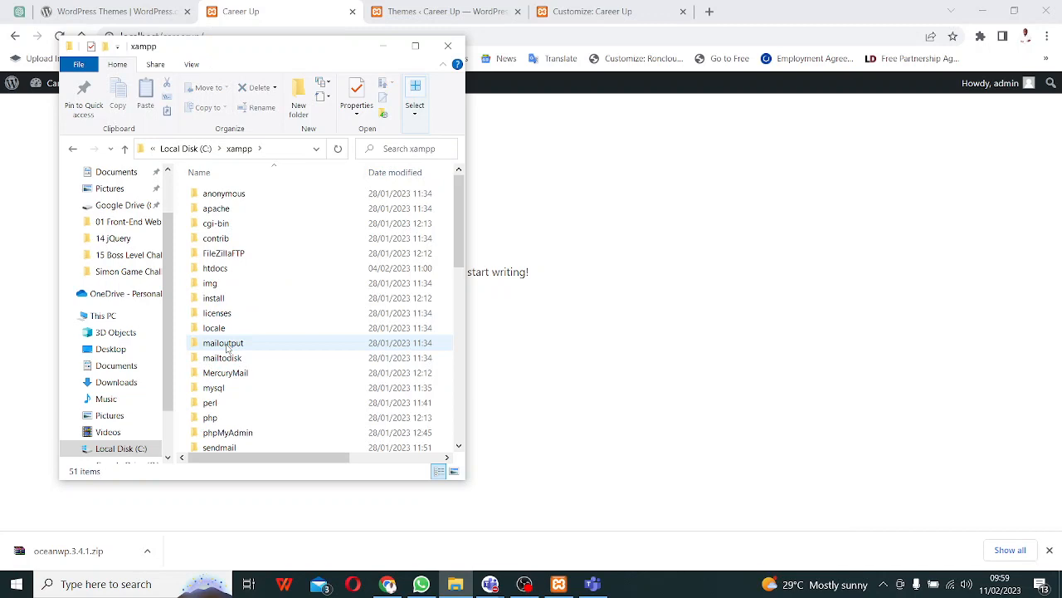
pyautogui.doubleClick(222, 271)
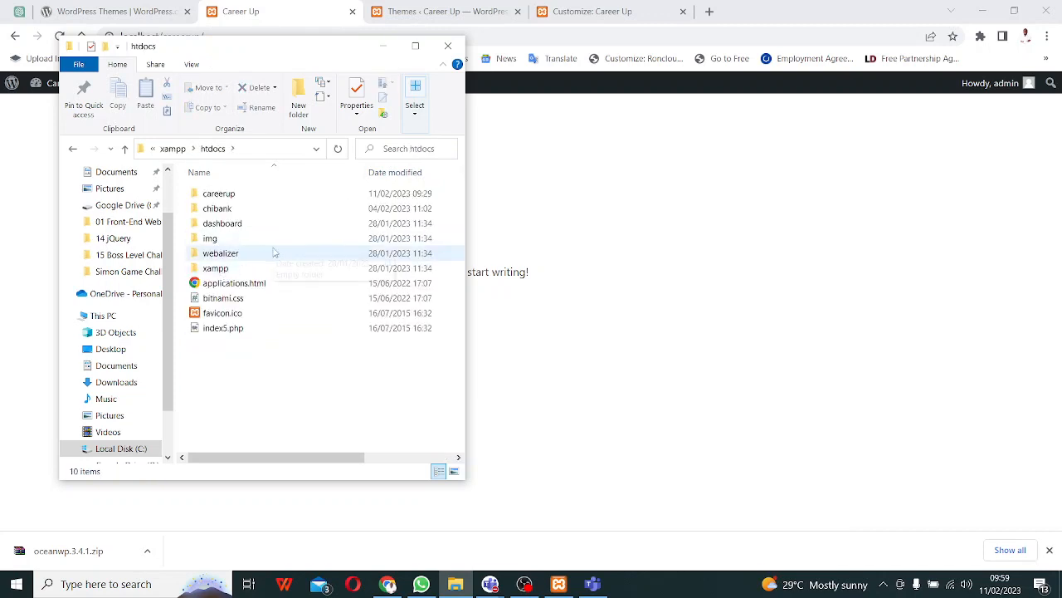
# - Browse to careerup\wp-content\themes, select astra, then return to the Career Up Customizer
pyautogui.doubleClick(220, 193)
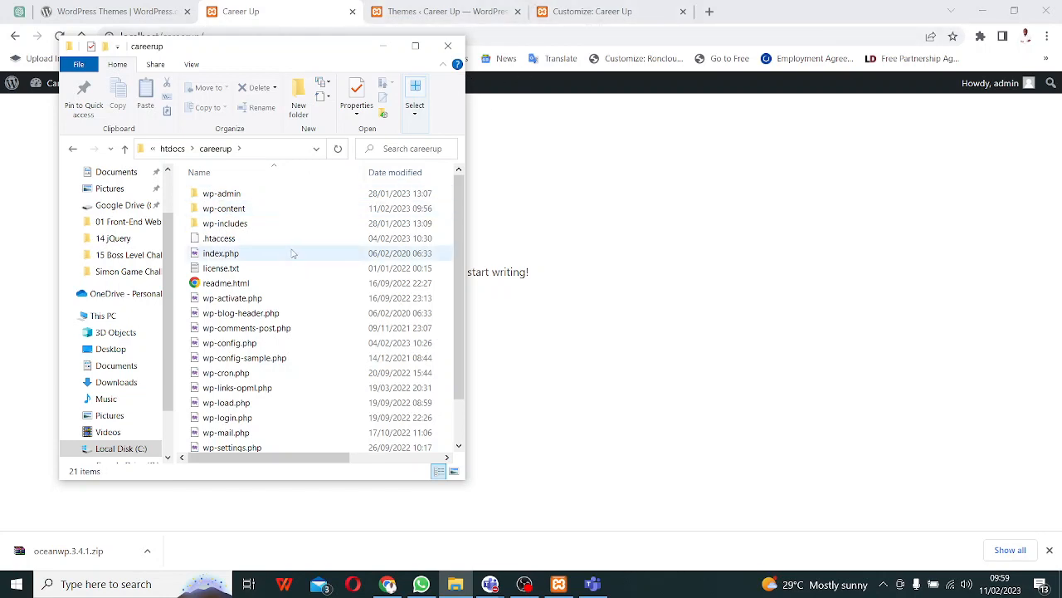
pyautogui.doubleClick(237, 208)
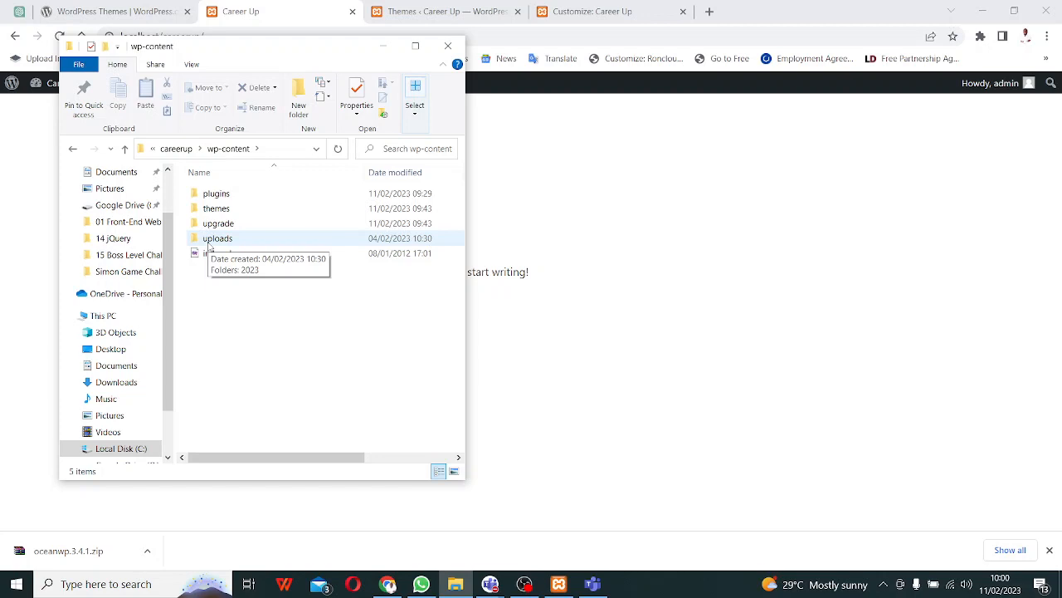
pyautogui.doubleClick(239, 210)
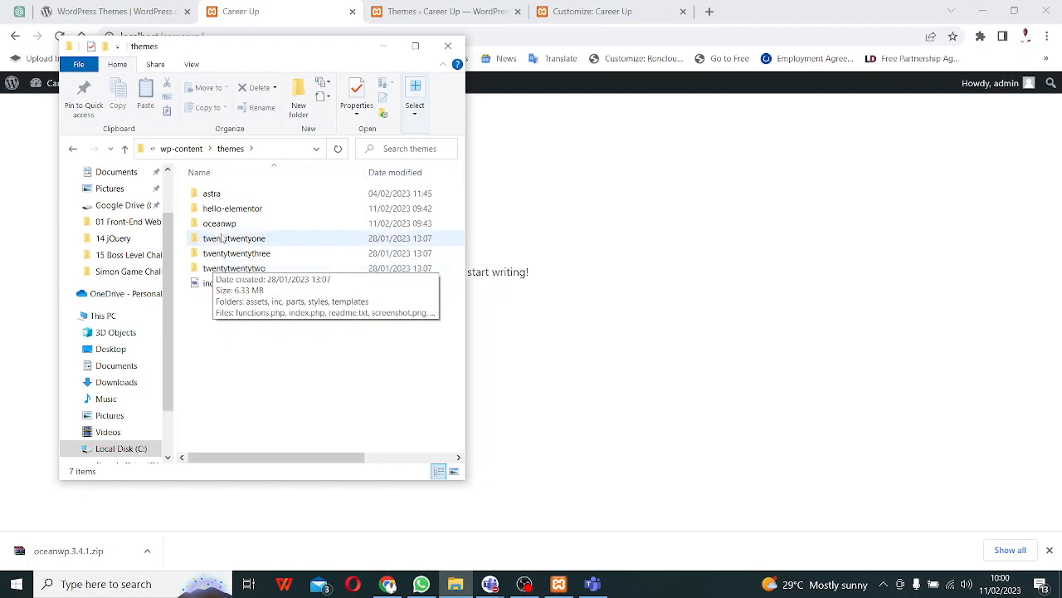
pyautogui.click(220, 195)
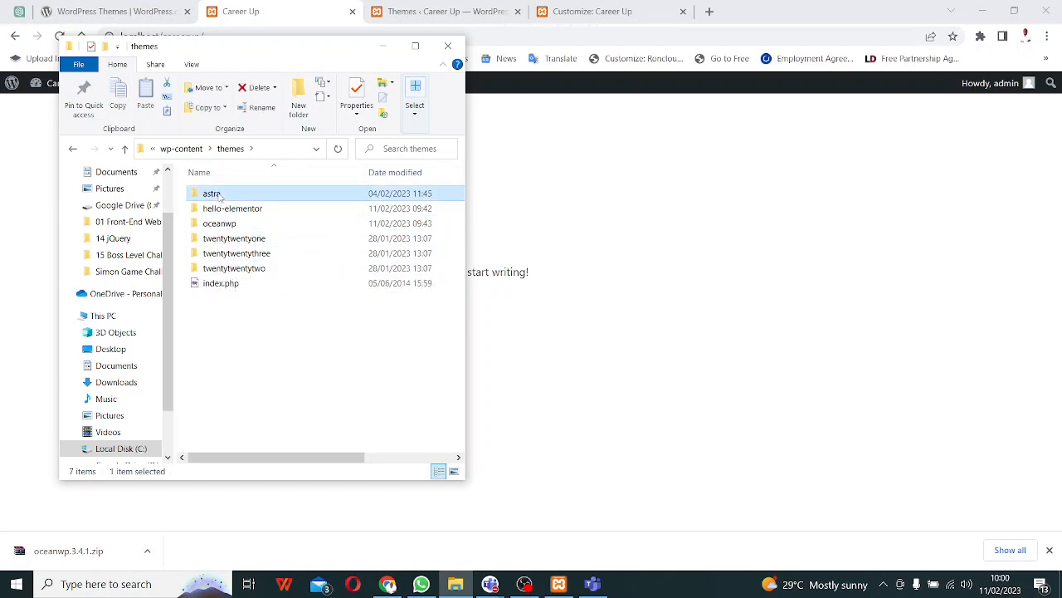
pyautogui.click(604, 11)
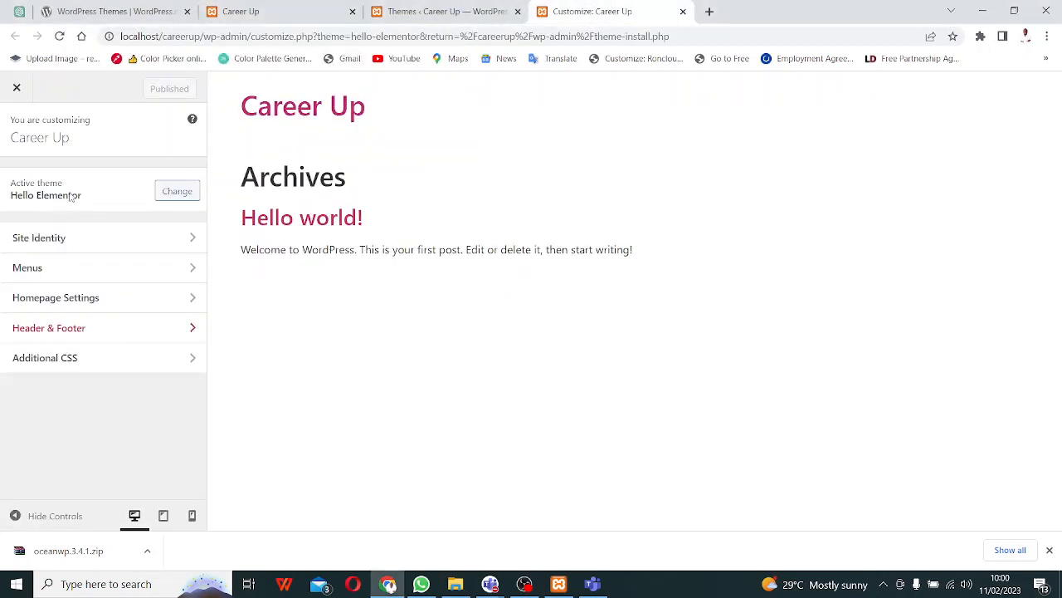
# - Check the Career Up front page, then return to the themes folder
pyautogui.click(278, 8)
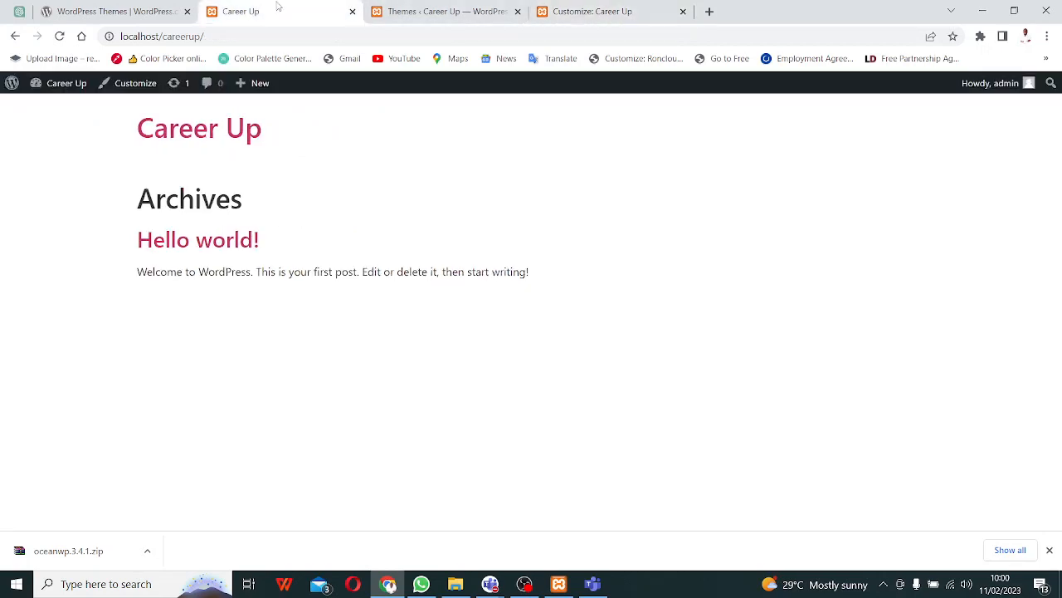
pyautogui.hotkey('alt', 'Tab')
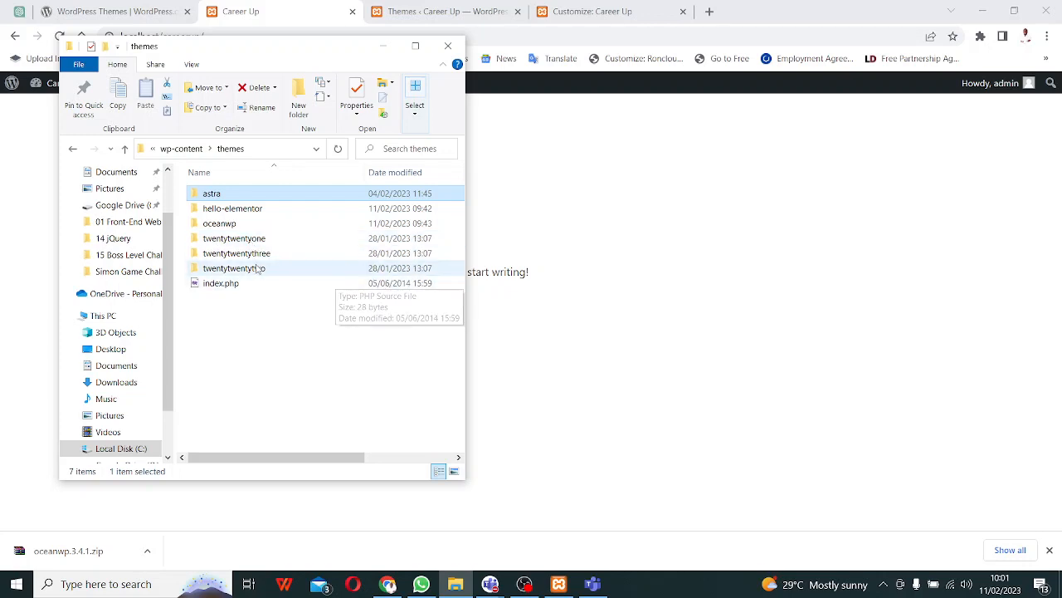
# - Delete the oceanwp, astra, twentytwentyone and twentytwentytwo theme folders
pyautogui.click(324, 230)
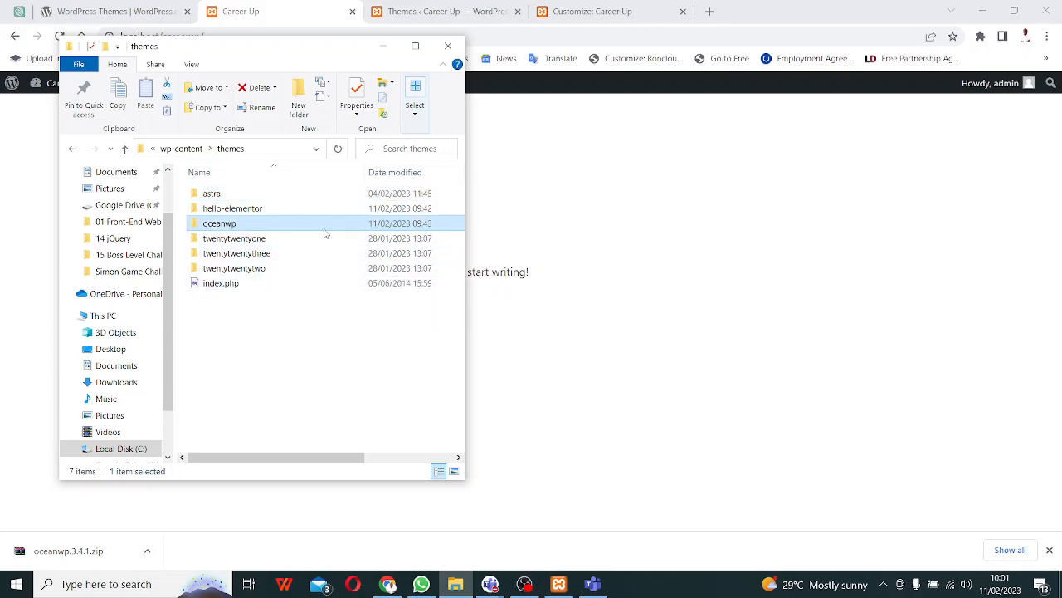
pyautogui.press('Delete')
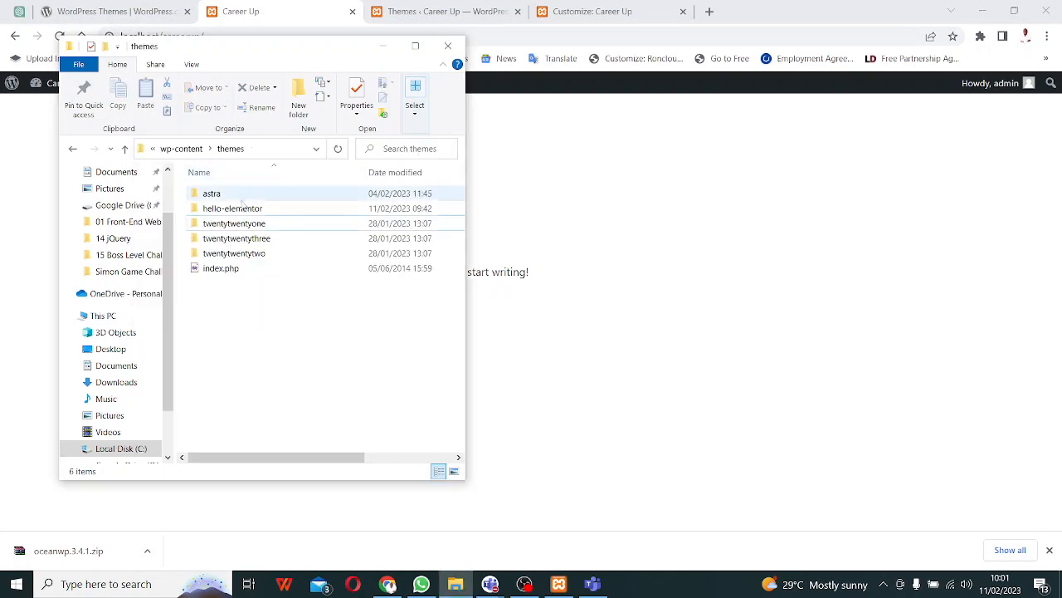
pyautogui.click(234, 196)
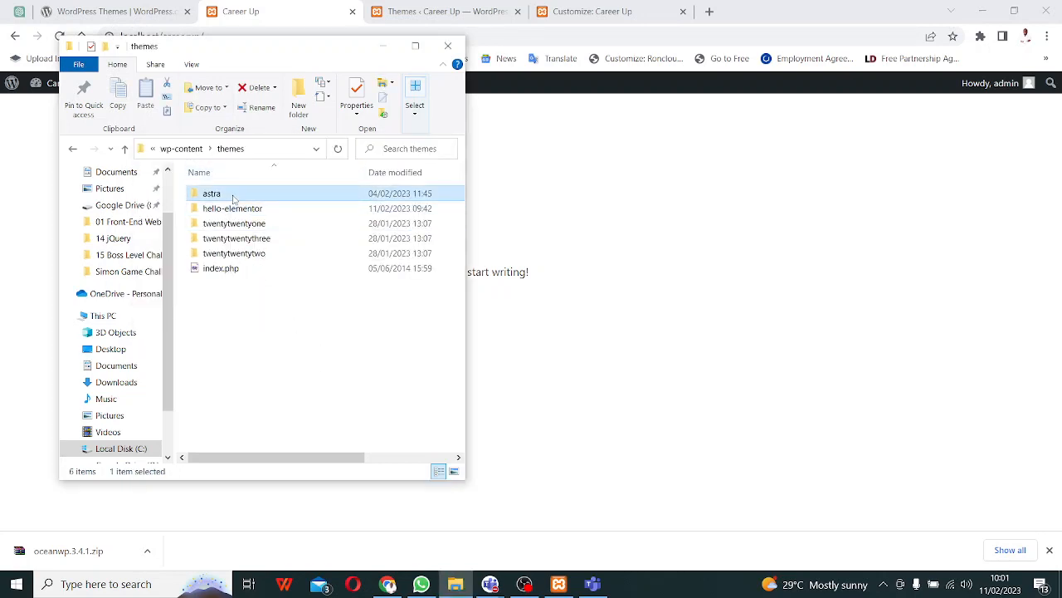
pyautogui.press('Delete')
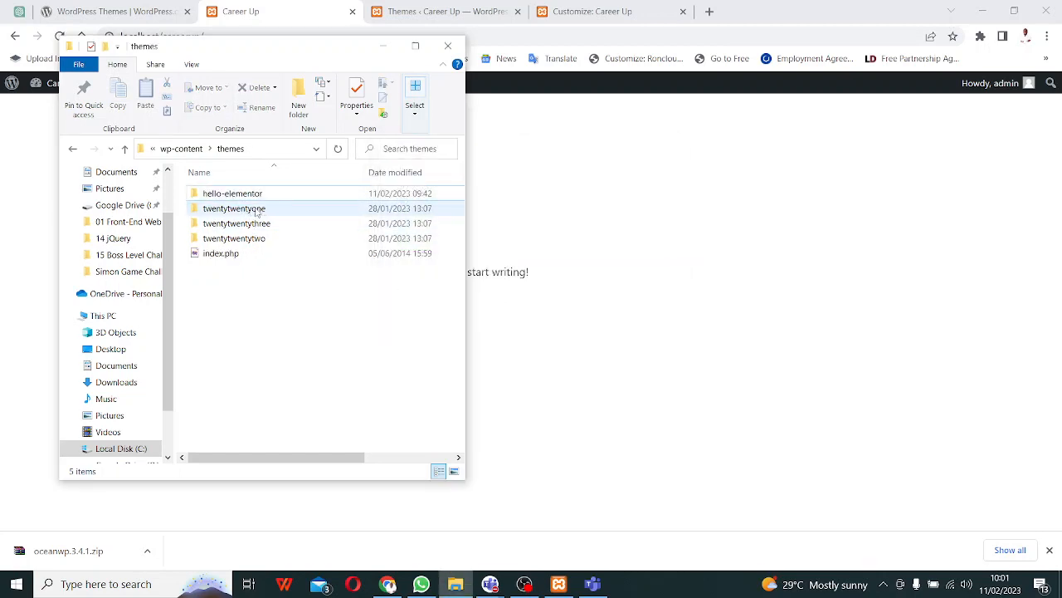
pyautogui.click(256, 213)
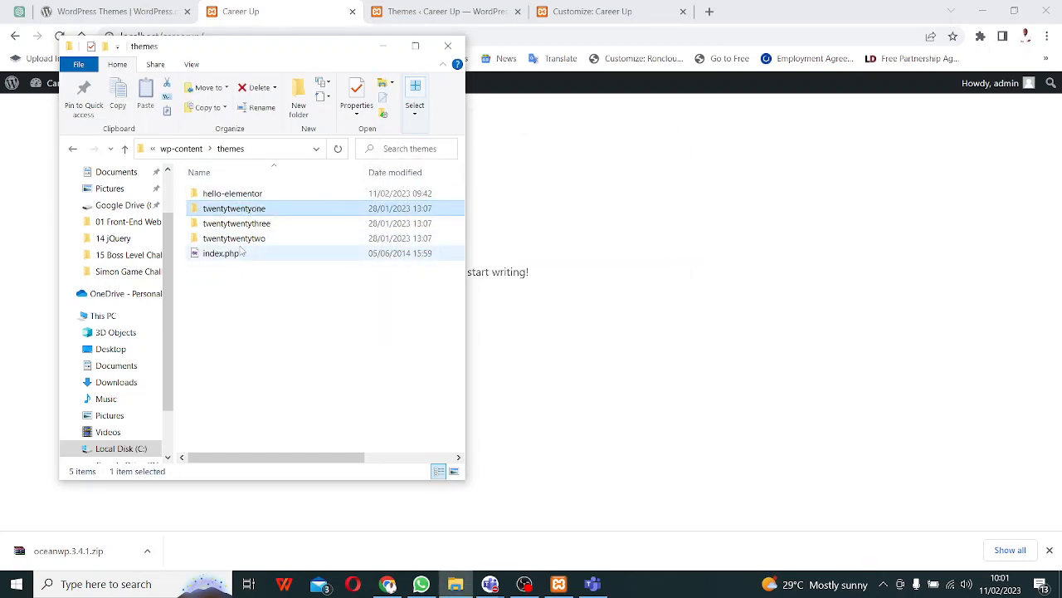
pyautogui.press('Delete')
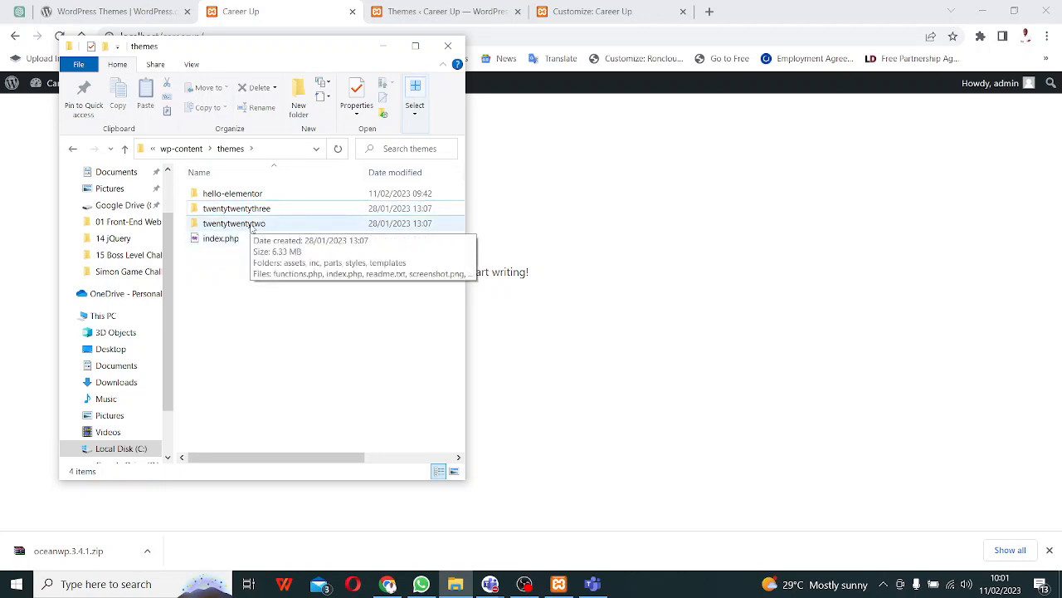
pyautogui.click(251, 226)
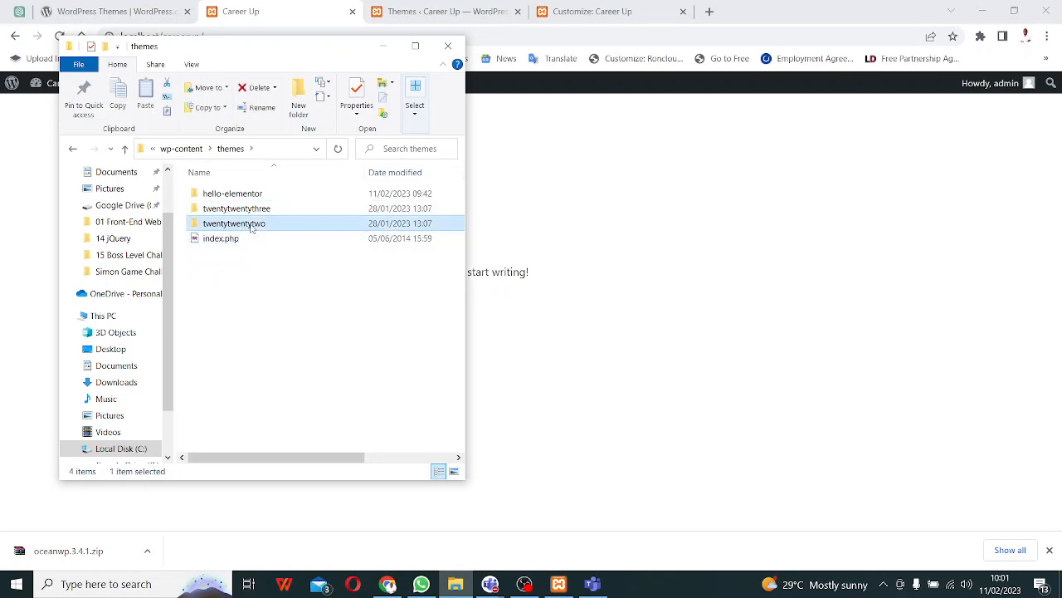
pyautogui.press('Delete')
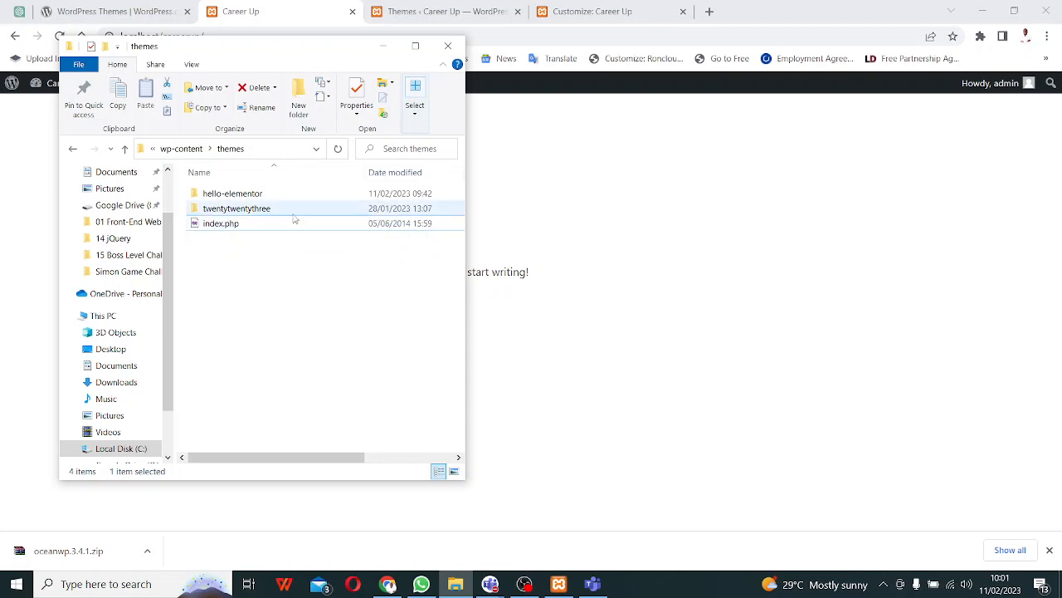
pyautogui.click(646, 193)
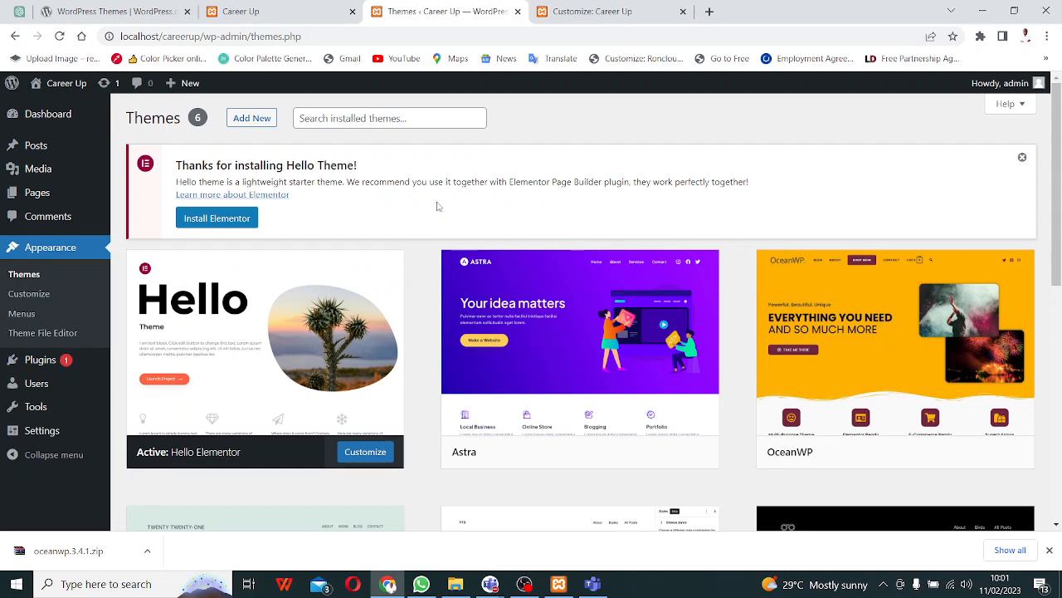
# - Reload Themes to show only Hello Elementor and Twenty Twenty-Three, and admit the lobby guest
pyautogui.click(60, 36)
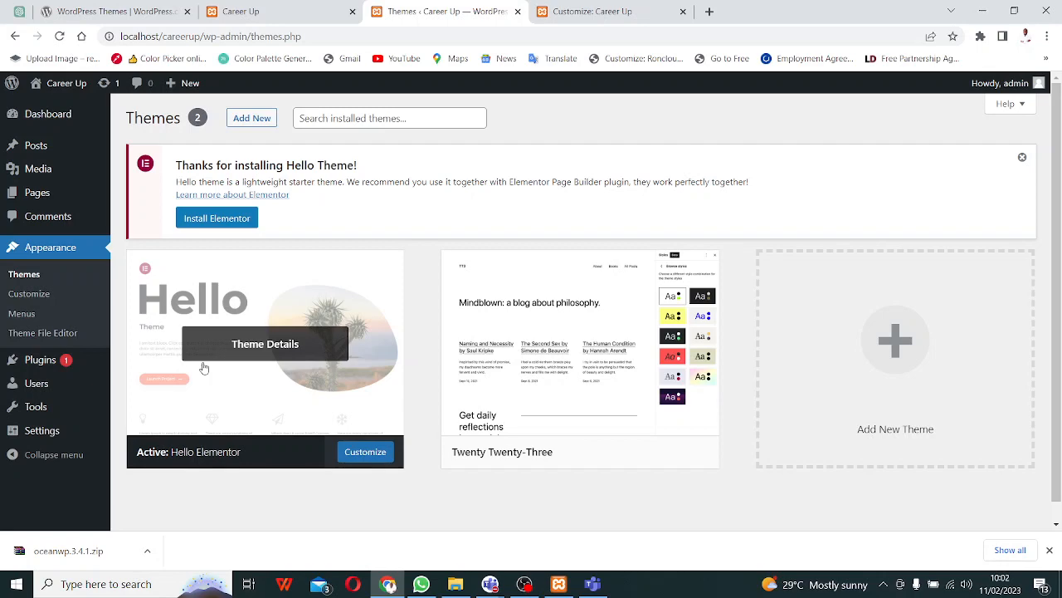
pyautogui.click(894, 501)
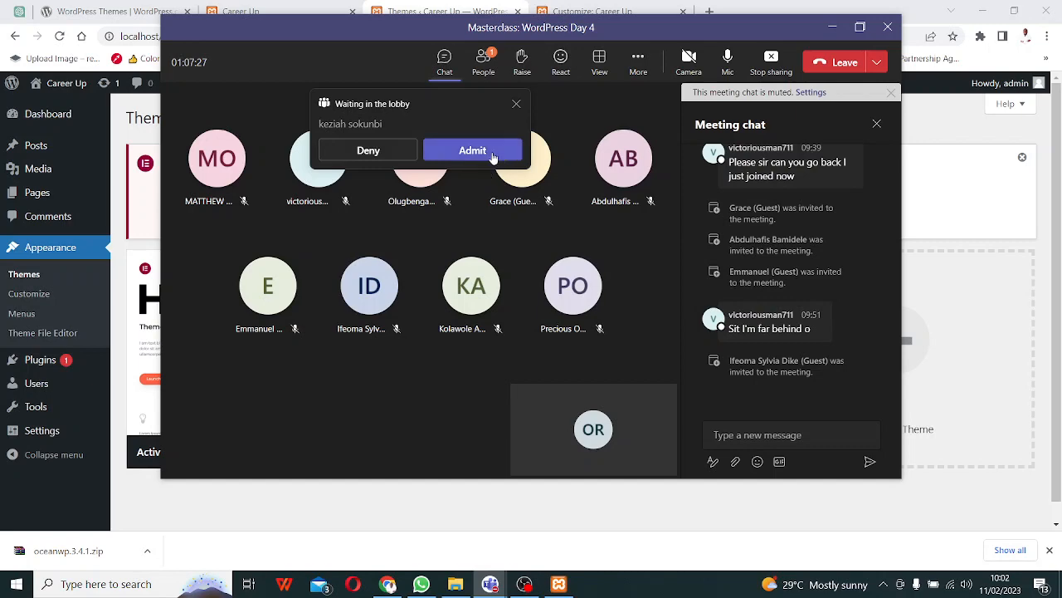
pyautogui.click(480, 153)
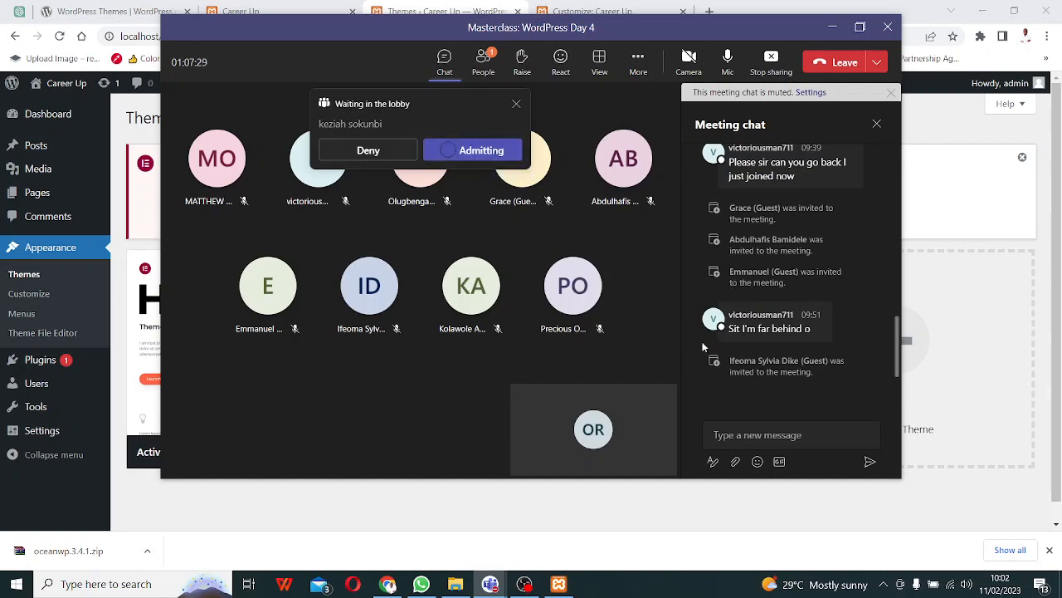
# - Bring the WordPress Themes page, listing Hello Elementor and Twenty Twenty-Three, in front of Teams
pyautogui.click(497, 530)
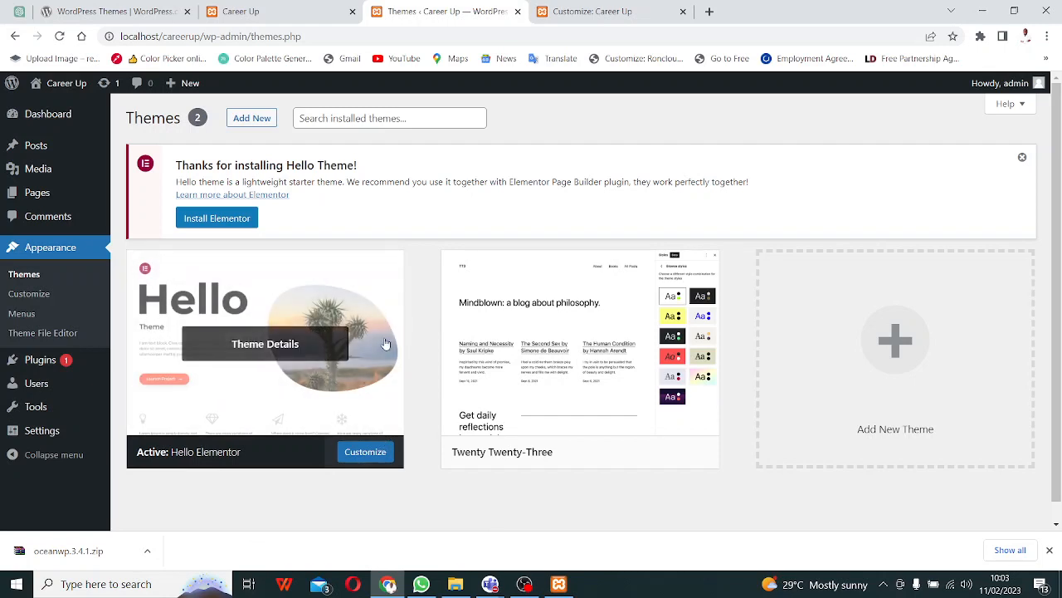
pyautogui.moveTo(609, 17)
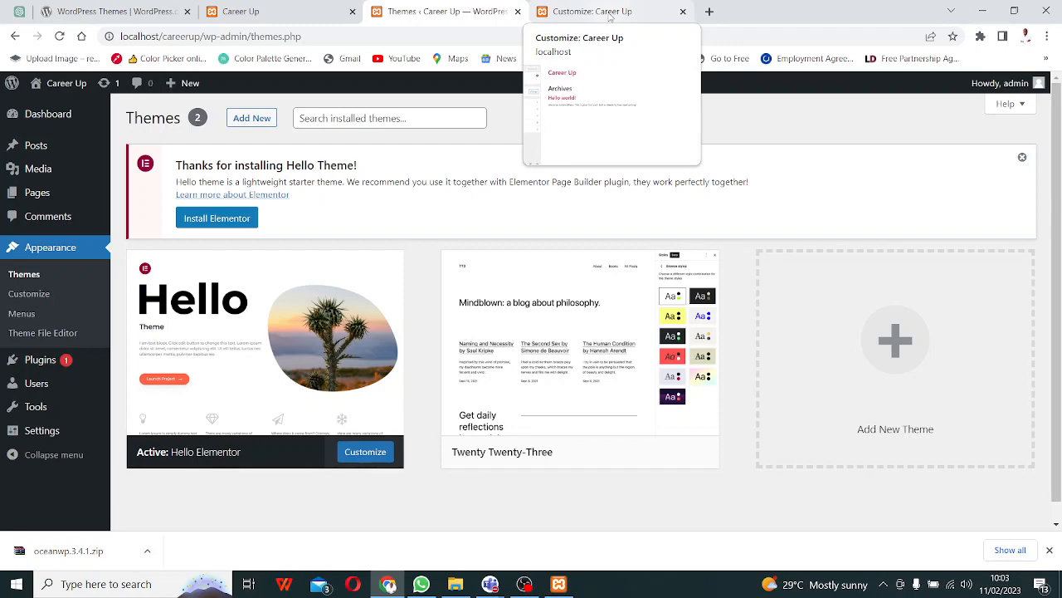
pyautogui.click(609, 17)
pyautogui.click(438, 11)
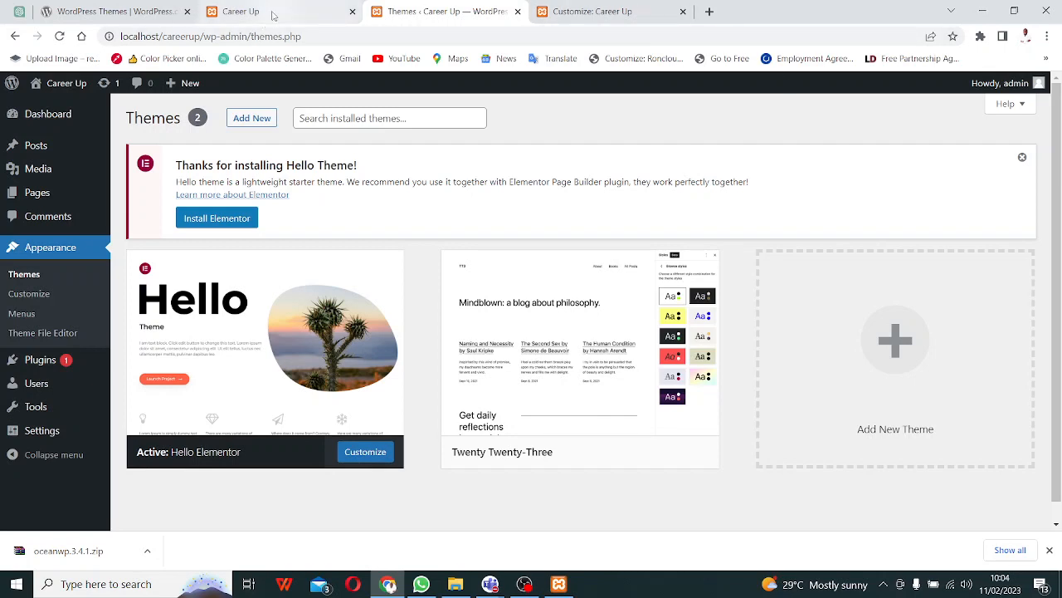
pyautogui.moveTo(273, 16)
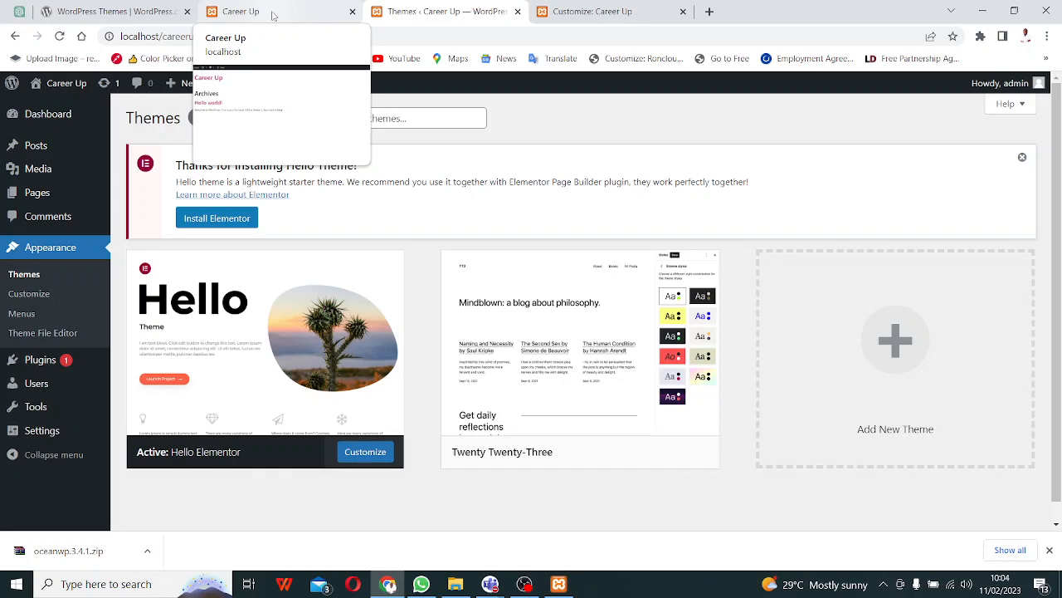
# - Move between the Career Up front page and Themes tabs, ending in the Career Up Customizer
pyautogui.click(273, 16)
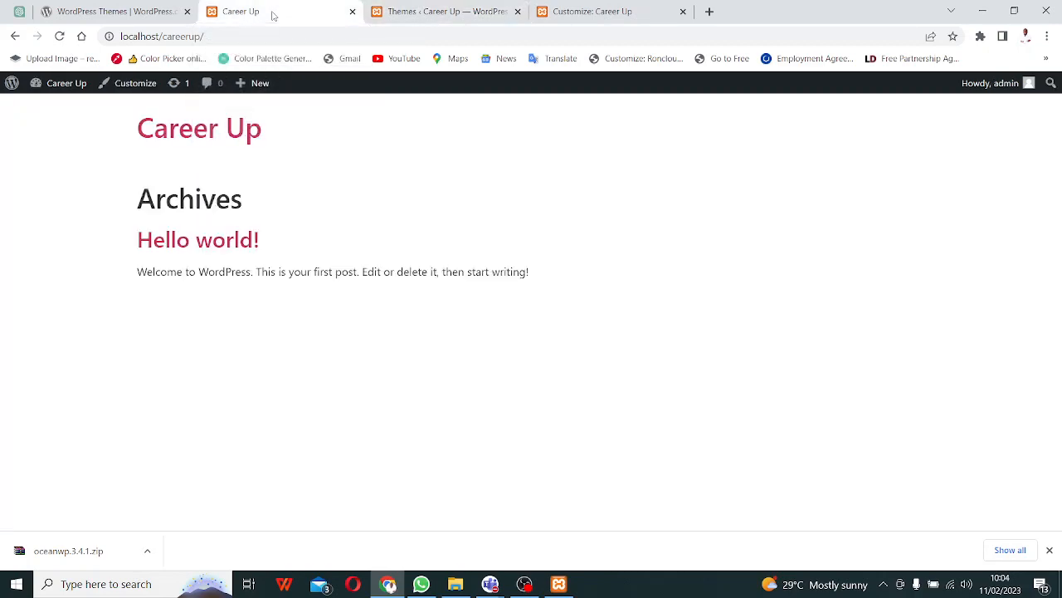
pyautogui.click(470, 10)
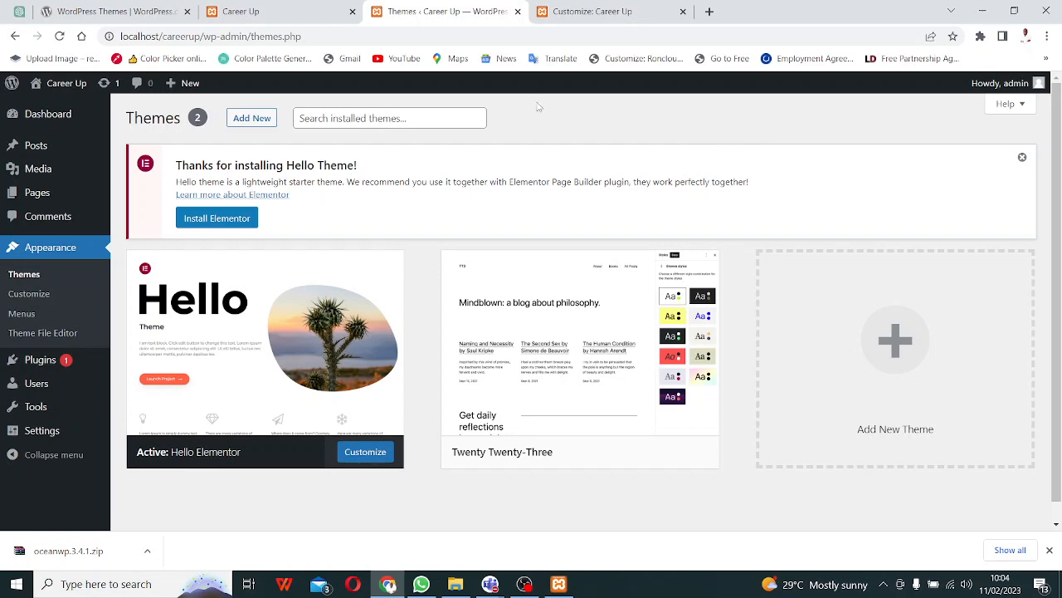
pyautogui.click(299, 11)
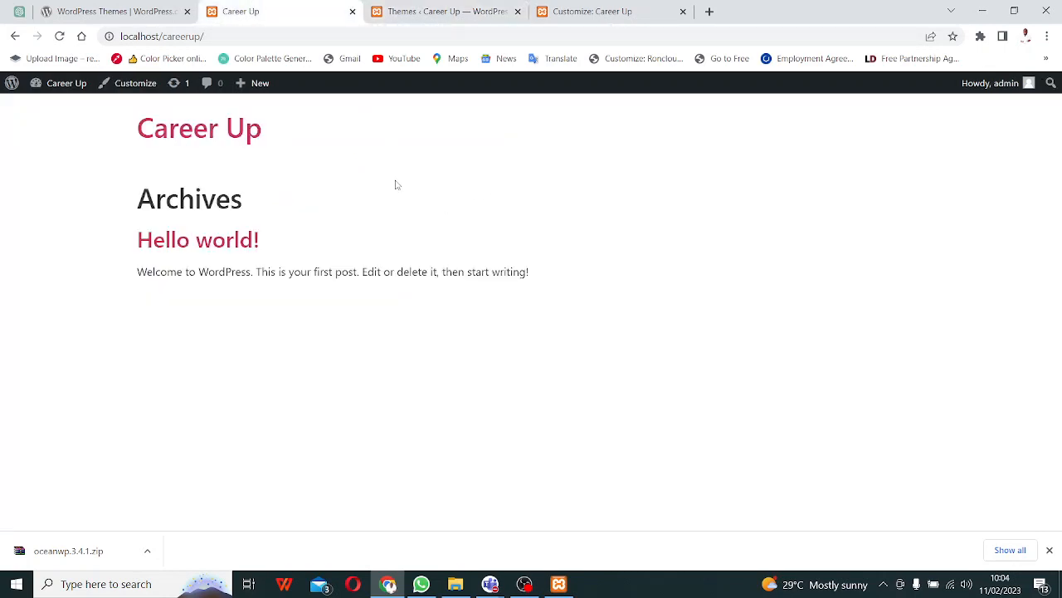
pyautogui.click(581, 17)
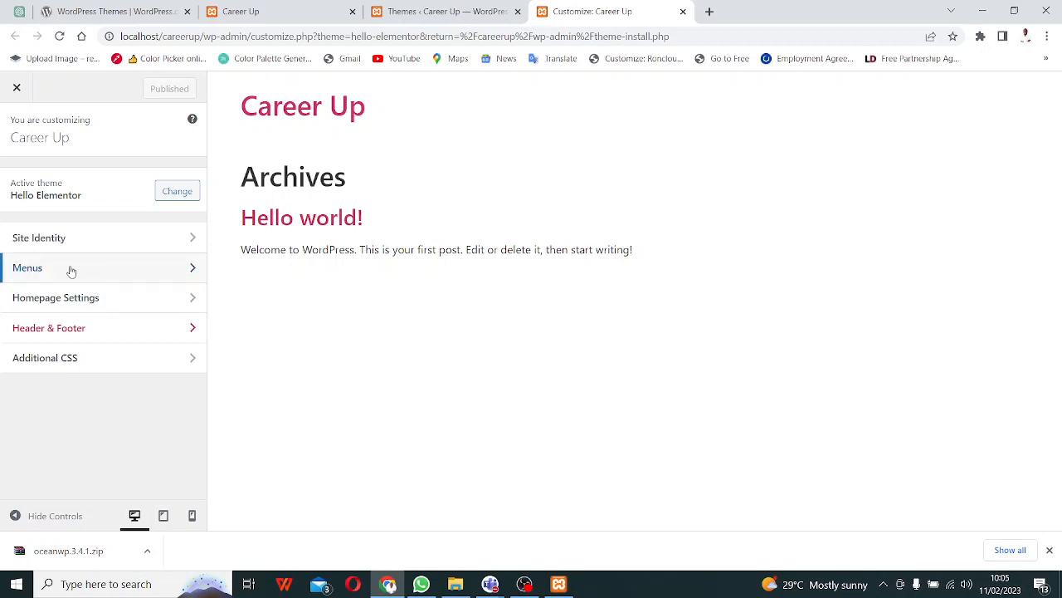
# - Review Site Identity (title Career Up, empty tagline) and return to the main Customizer list
pyautogui.click(176, 249)
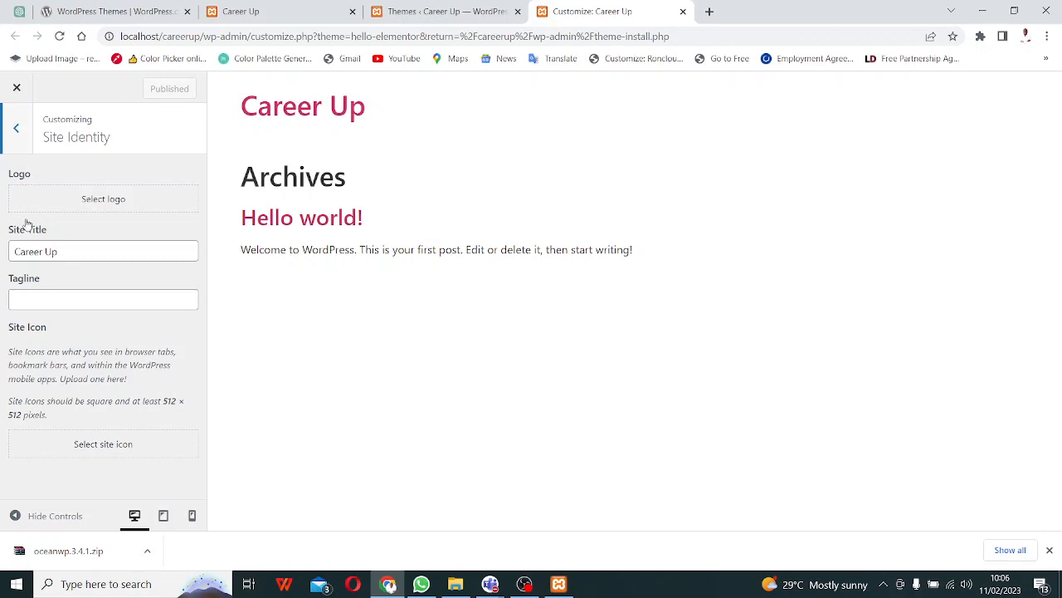
pyautogui.click(16, 129)
# - Close the old Customizer tab and open Hello Elementor's Customize link in a new tab
pyautogui.click(271, 10)
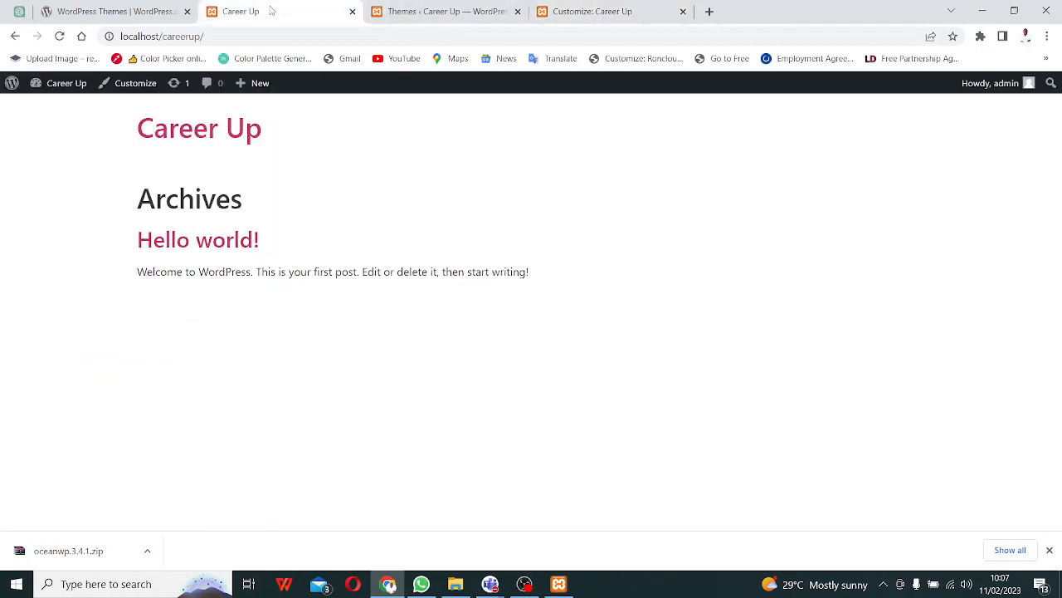
pyautogui.click(390, 11)
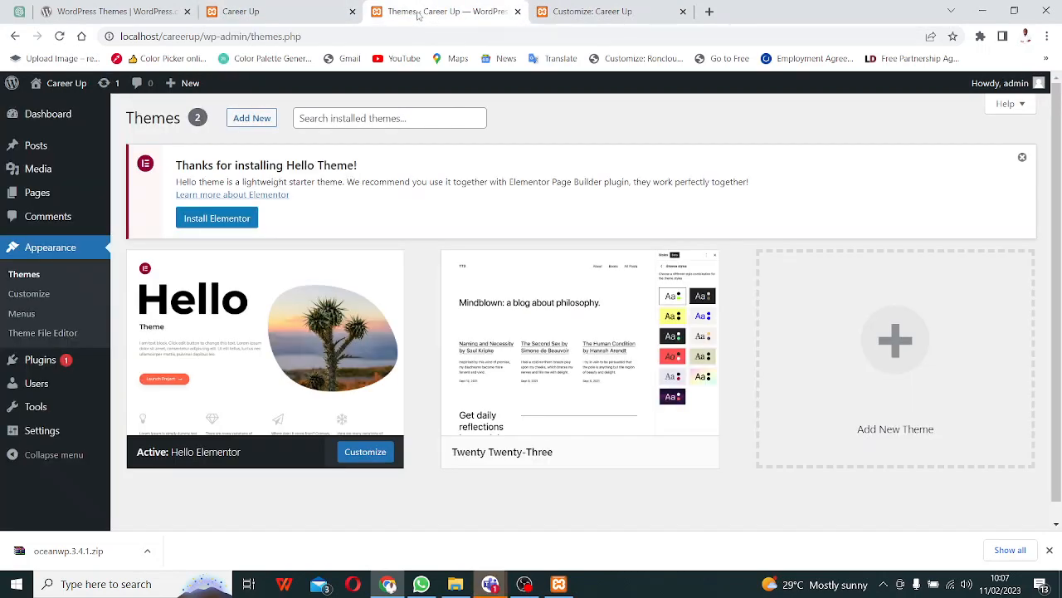
pyautogui.click(601, 16)
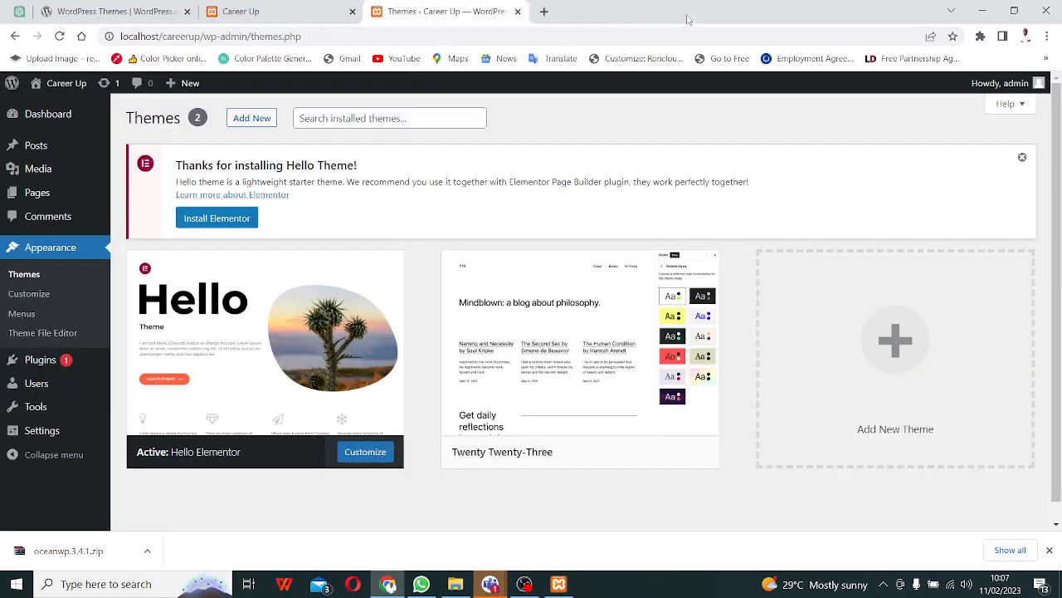
pyautogui.click(683, 10)
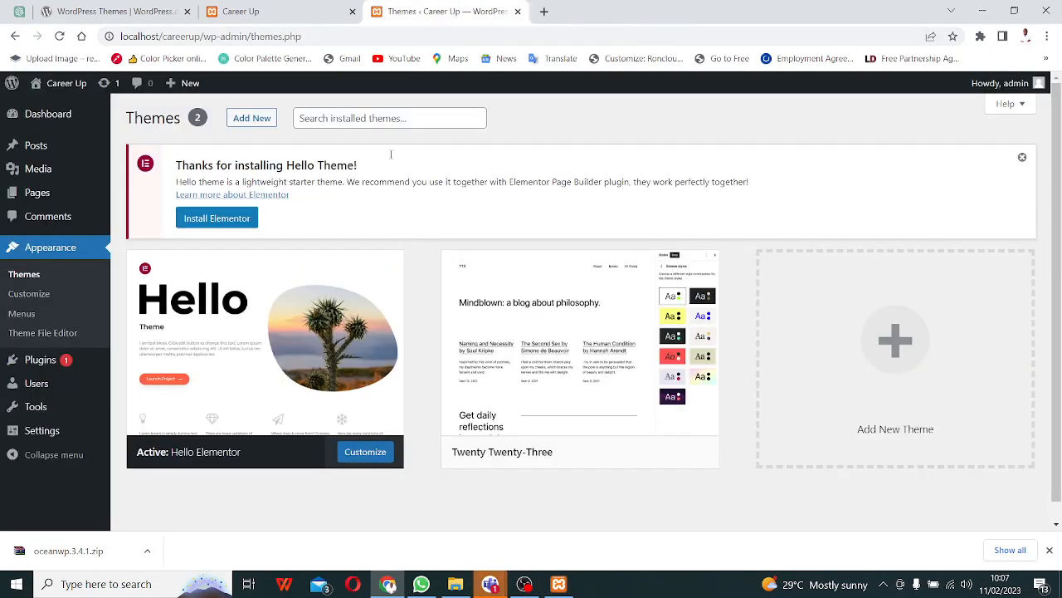
pyautogui.rightClick(367, 463)
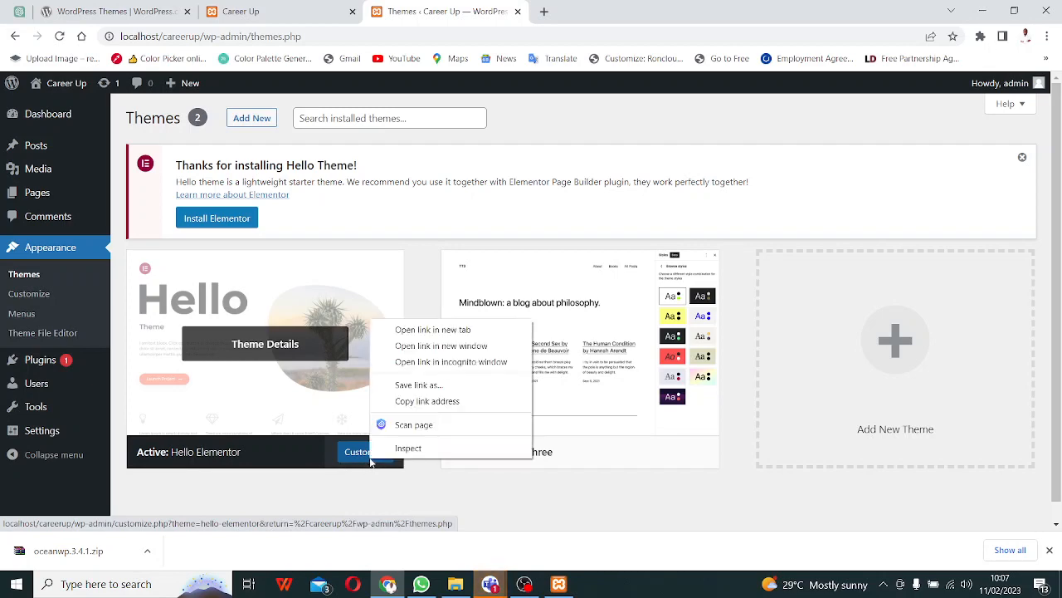
pyautogui.click(433, 329)
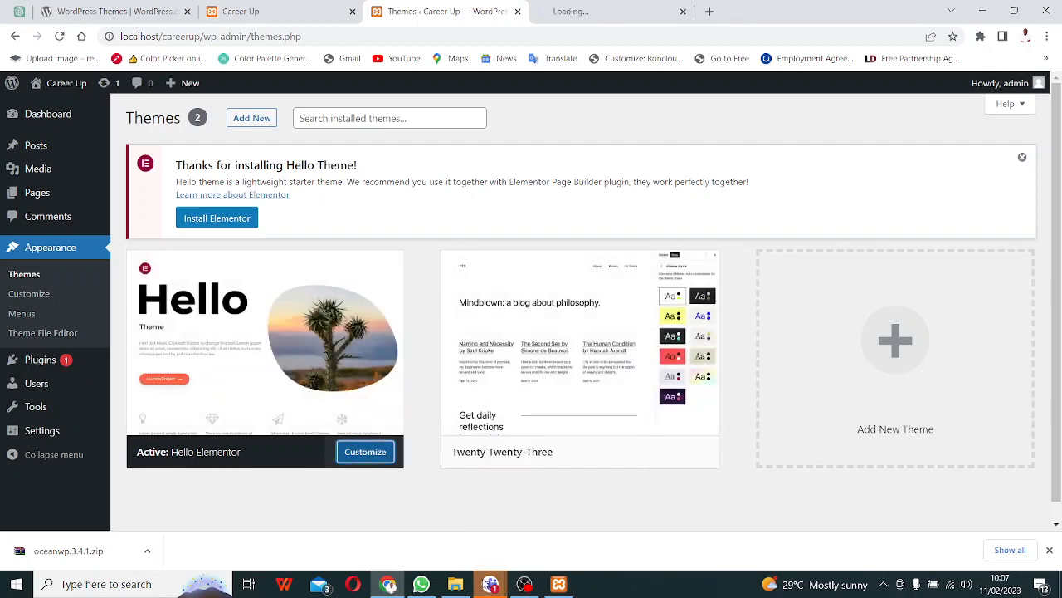
# - Read the Masterclass: WordPress Day 4 meeting chat in Teams, then return to Chrome
pyautogui.moveTo(491, 584)
pyautogui.click(451, 515)
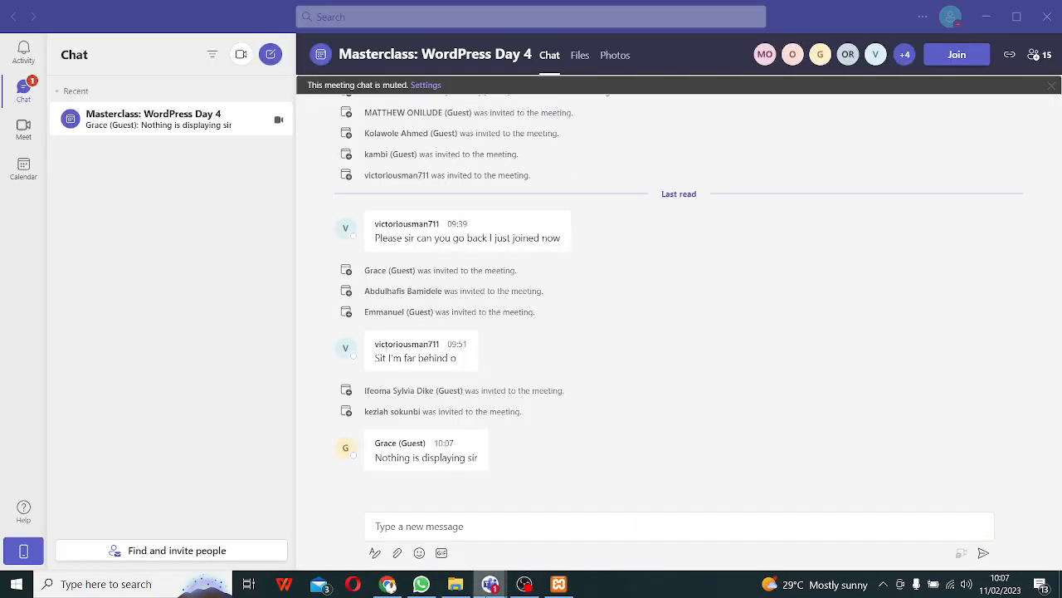
pyautogui.moveTo(457, 585)
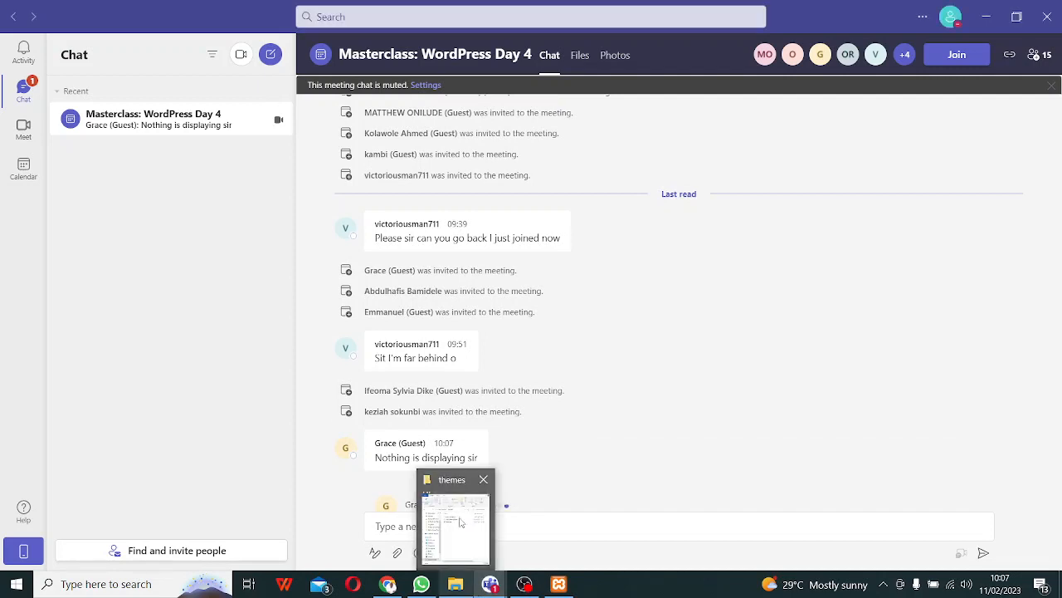
pyautogui.moveTo(490, 585)
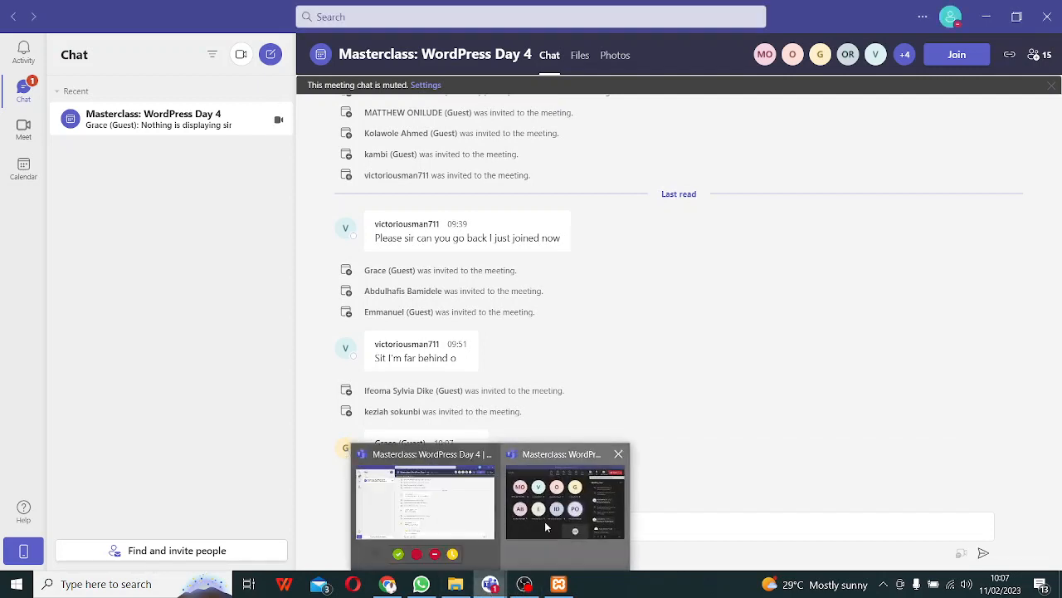
pyautogui.click(544, 521)
pyautogui.scroll(3, 817, 342)
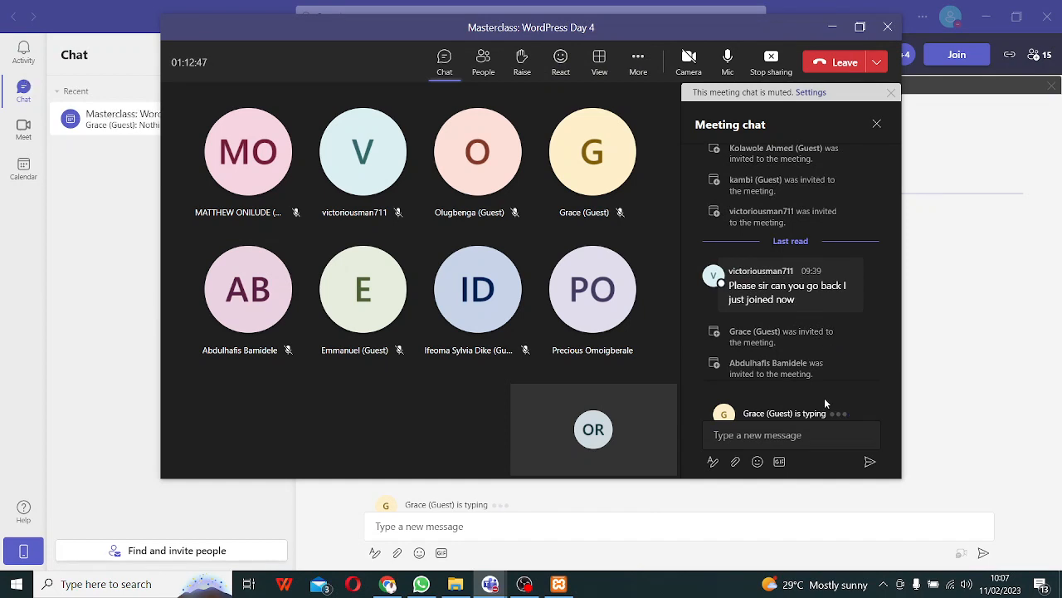
pyautogui.scroll(-3, 811, 349)
pyautogui.moveTo(812, 349)
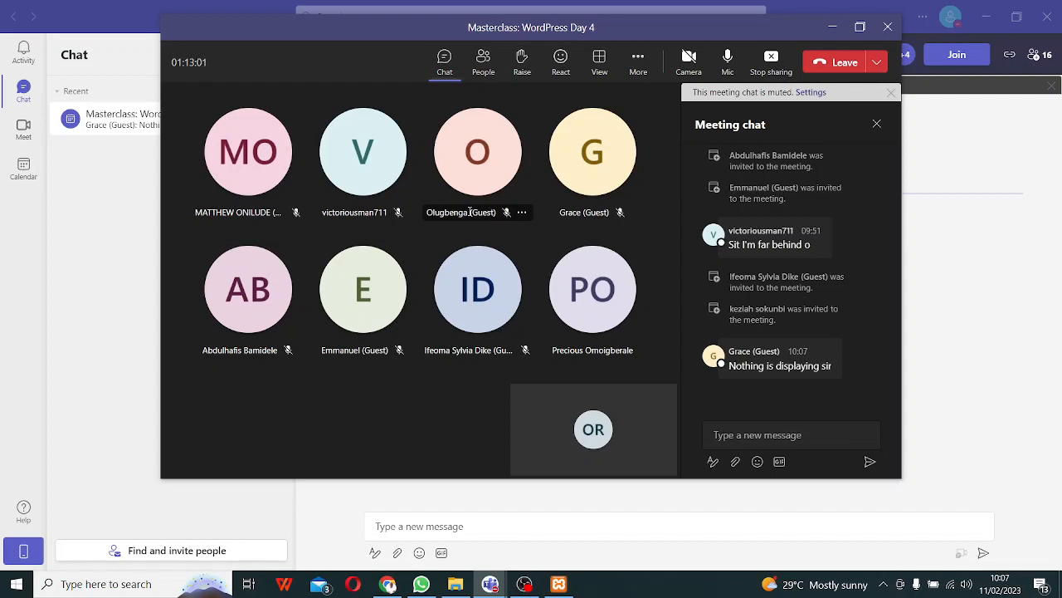
pyautogui.moveTo(480, 219)
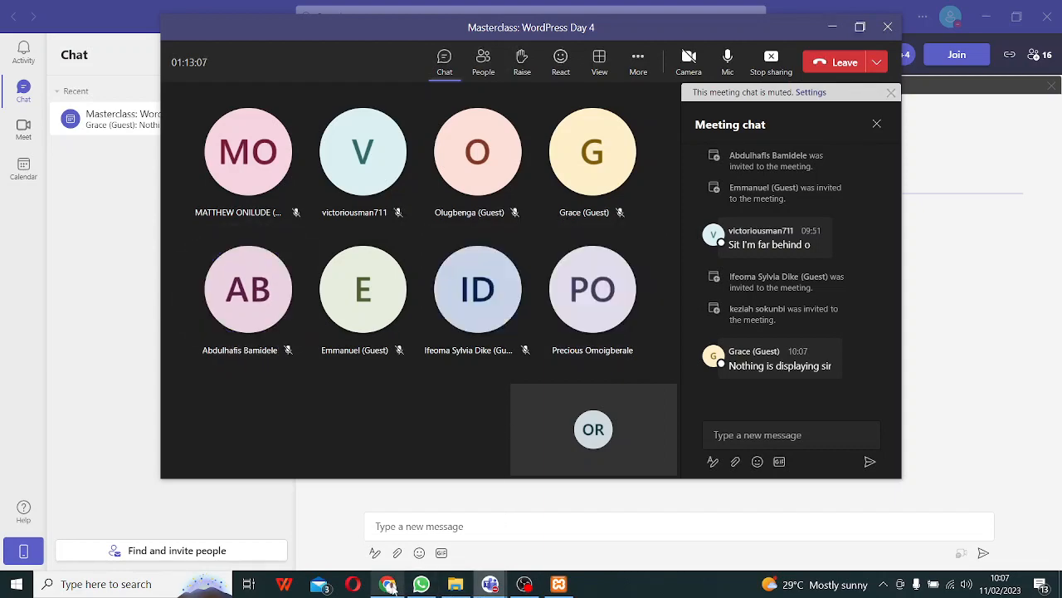
pyautogui.click(389, 584)
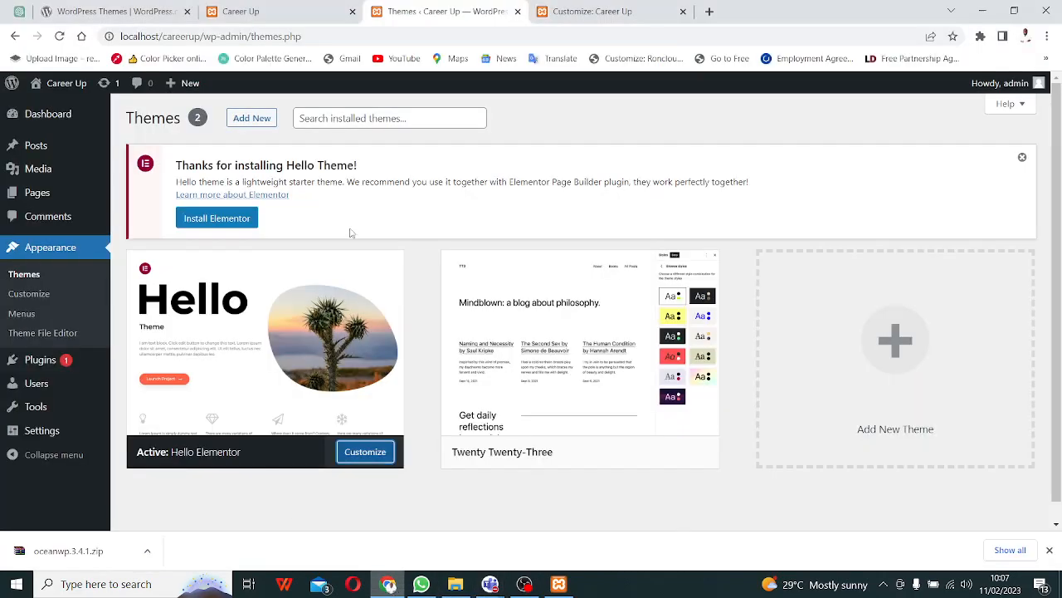
# - Open Site Identity in the Career Up Customizer, then start a new browser tab
pyautogui.click(615, 20)
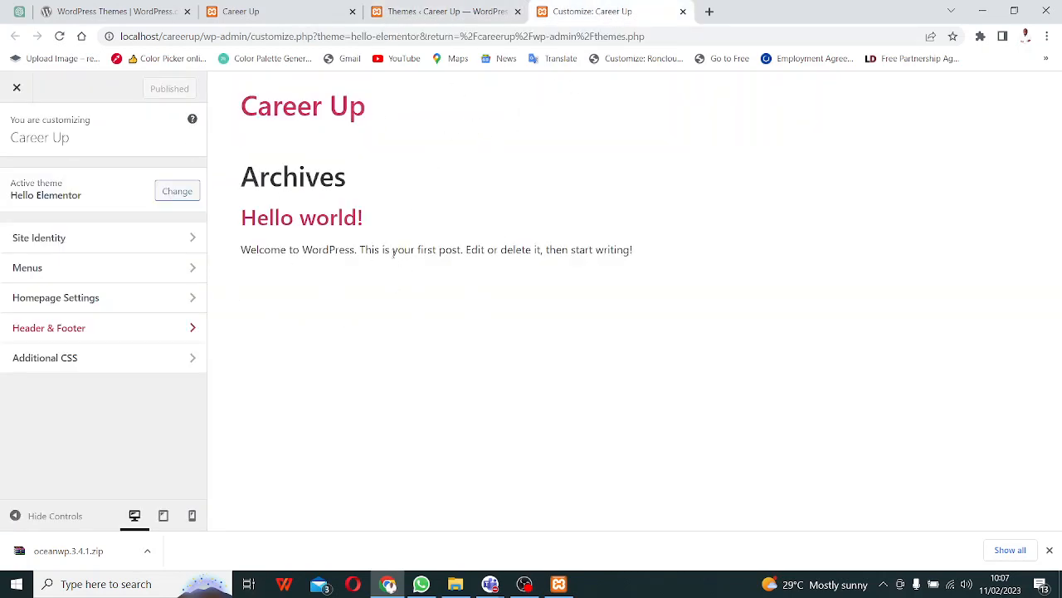
pyautogui.click(58, 248)
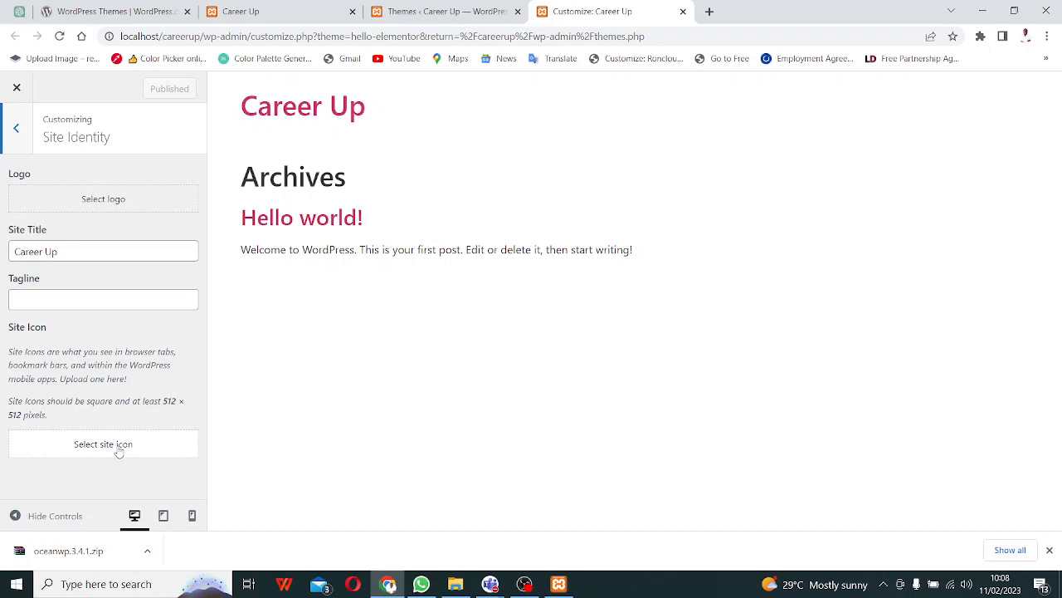
pyautogui.click(709, 12)
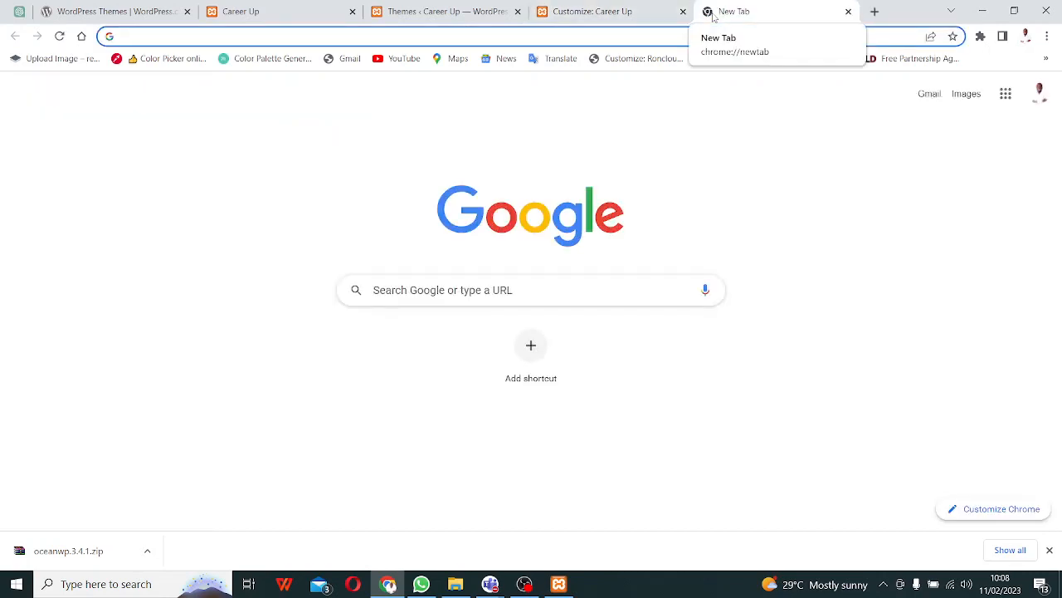
# - Search Google for Flaticon and go to the Flaticon website
pyautogui.write('fal')
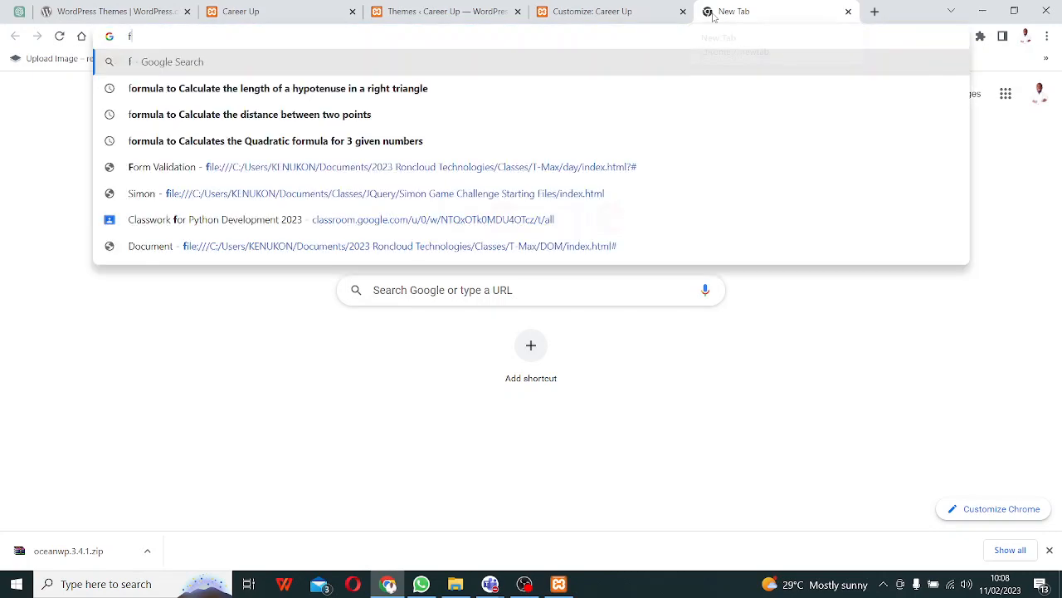
pyautogui.press('BackSpace')
pyautogui.press('BackSpace')
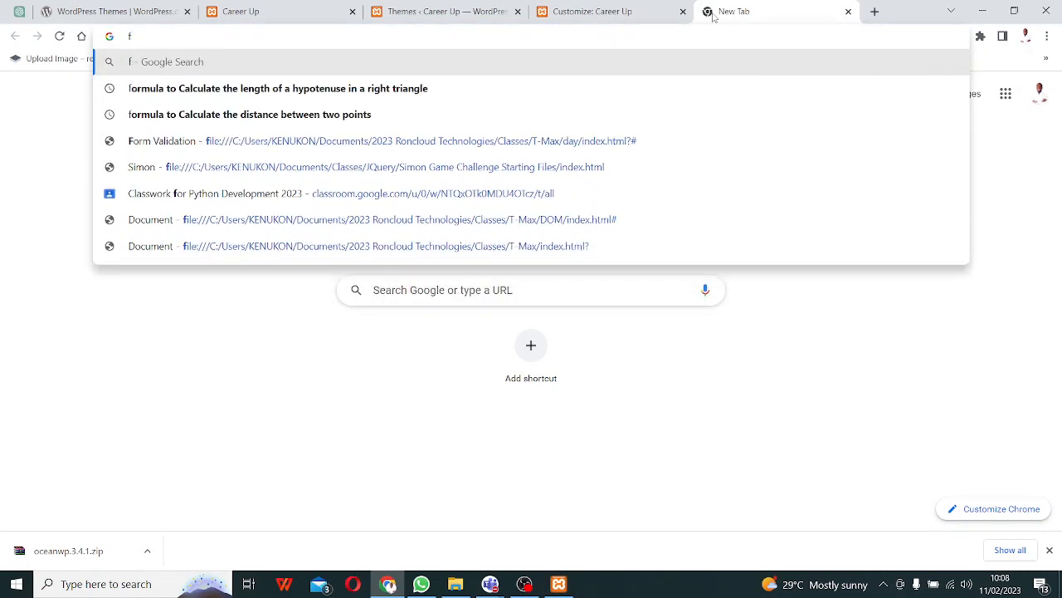
pyautogui.write('lat')
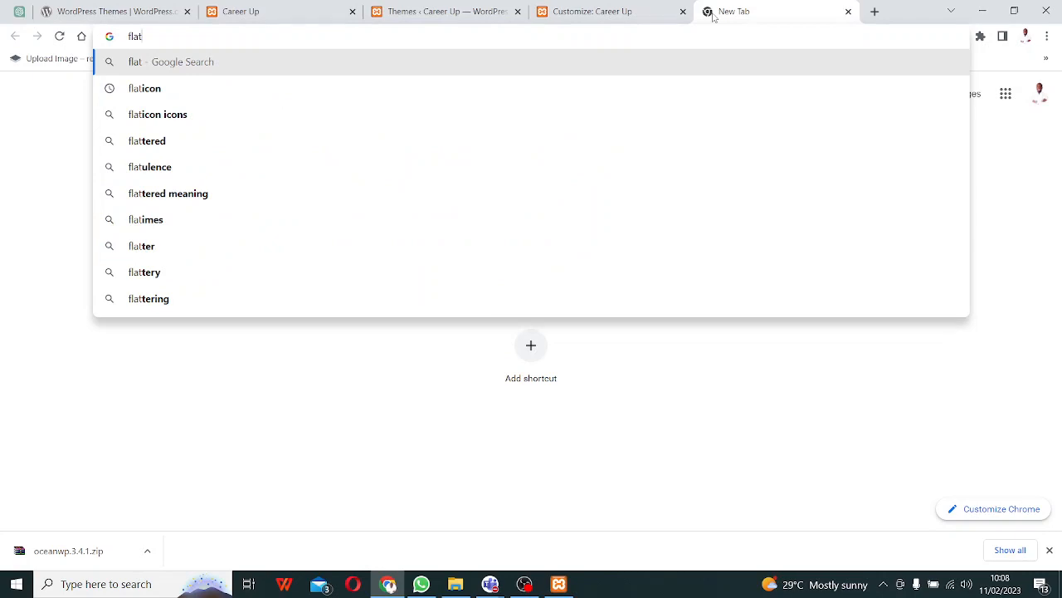
pyautogui.click(180, 94)
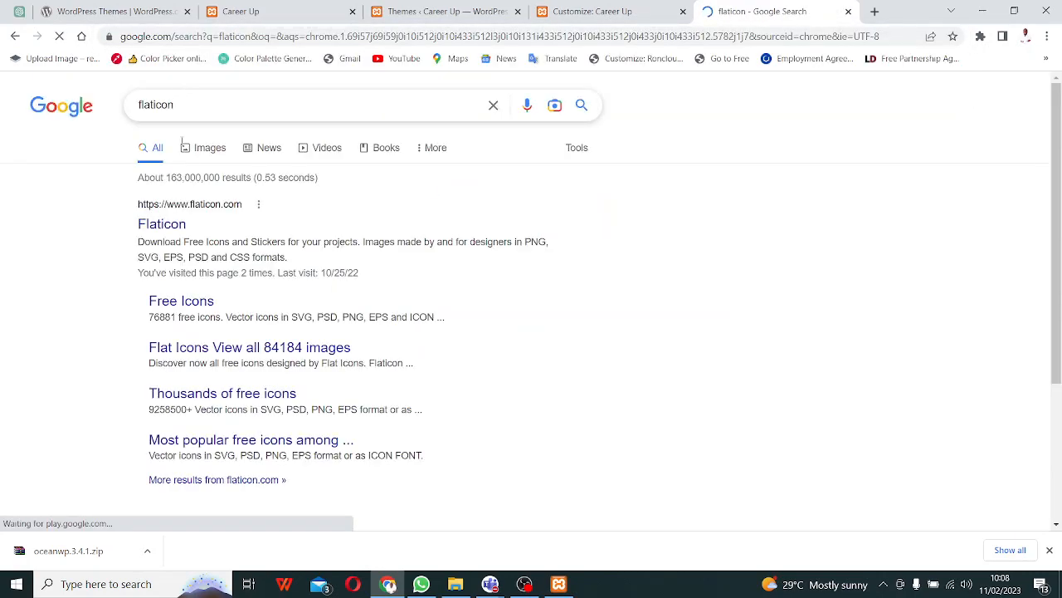
pyautogui.click(157, 226)
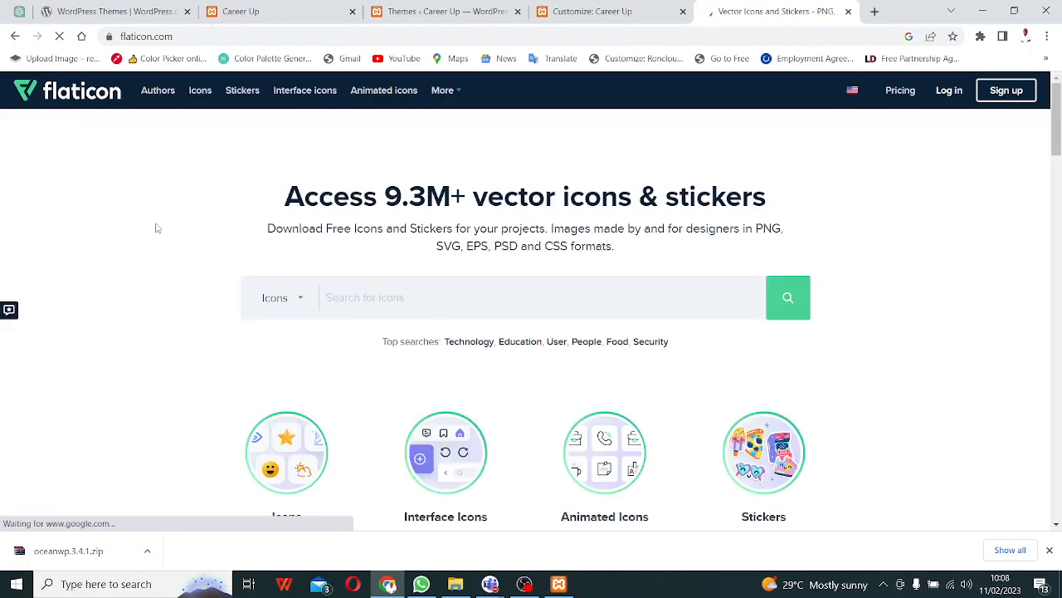
# - Open the Energy | Lineal color icon pack and begin a PNG download, signing in with Google
pyautogui.scroll(-6, 361, 291)
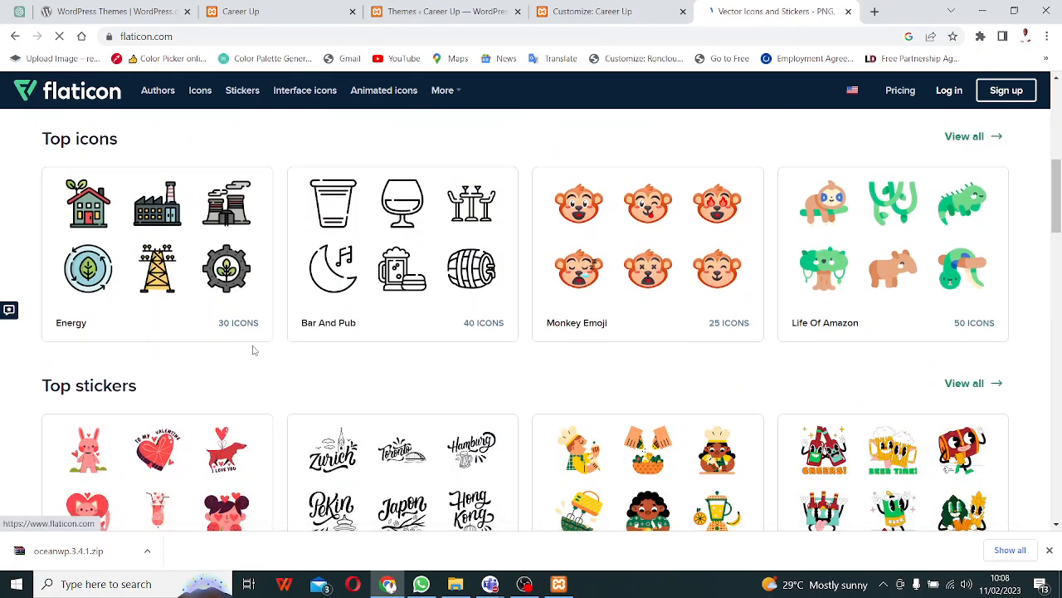
pyautogui.scroll(-3, 254, 349)
pyautogui.scroll(1, 252, 350)
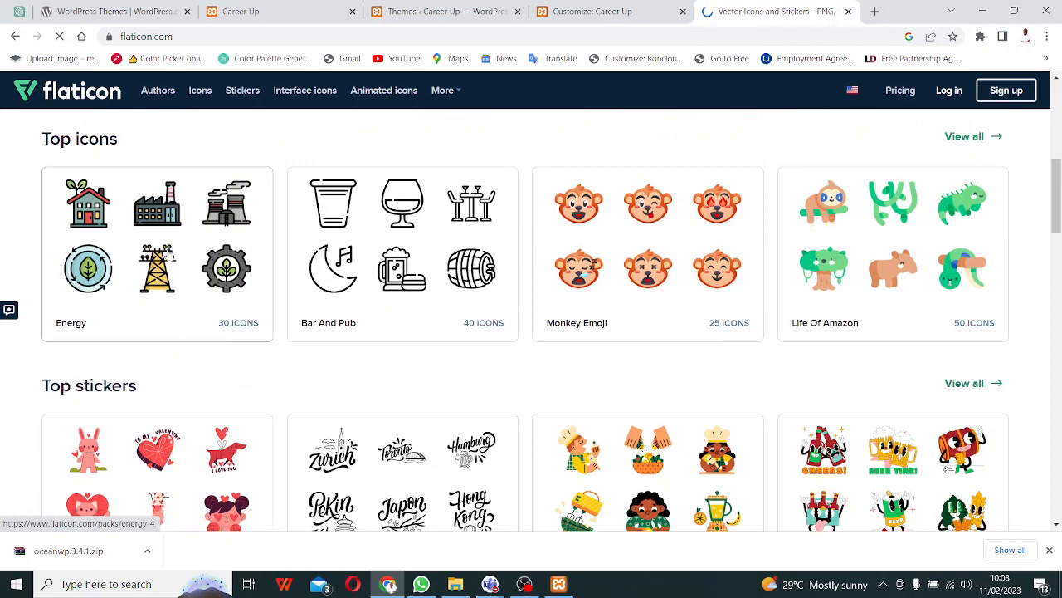
pyautogui.click(170, 240)
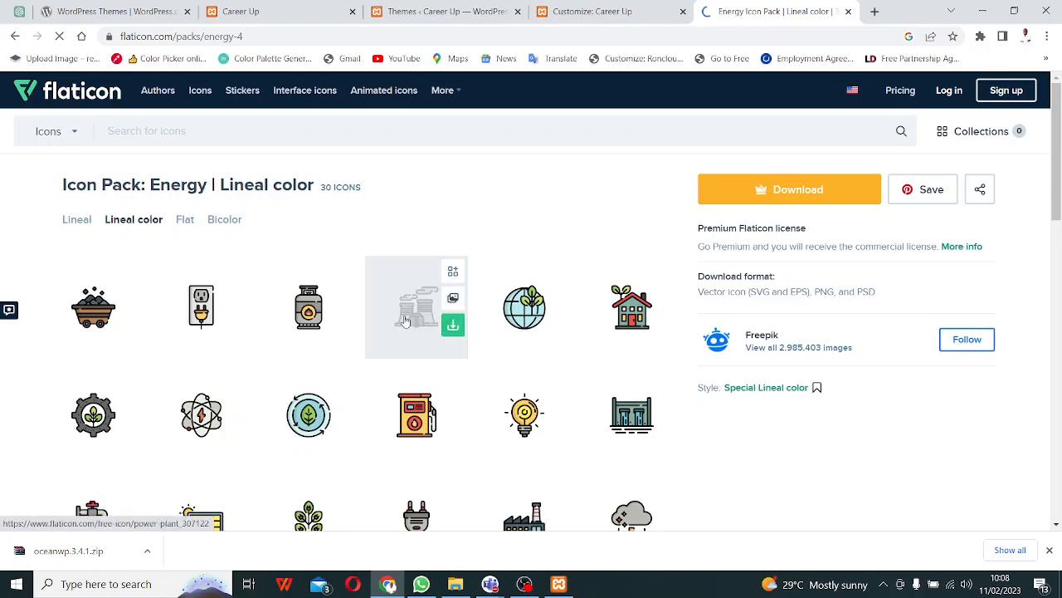
pyautogui.click(452, 325)
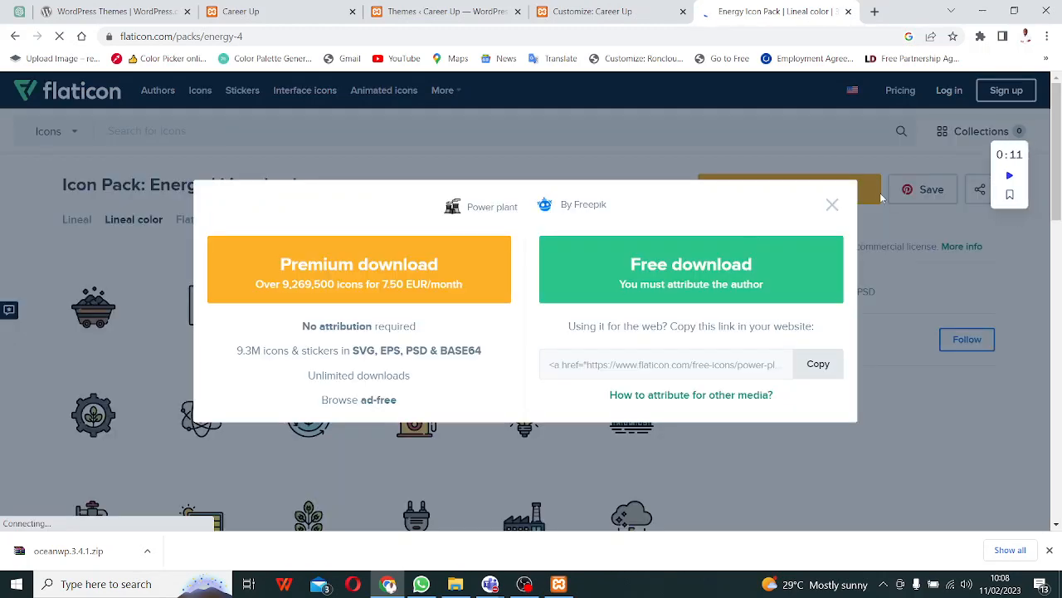
pyautogui.click(833, 205)
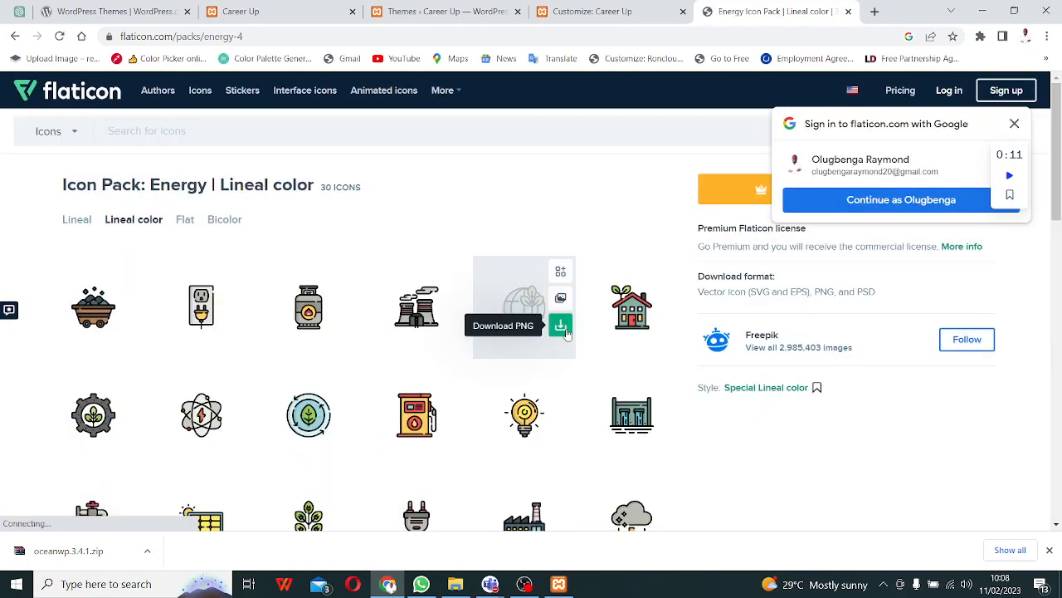
pyautogui.click(871, 206)
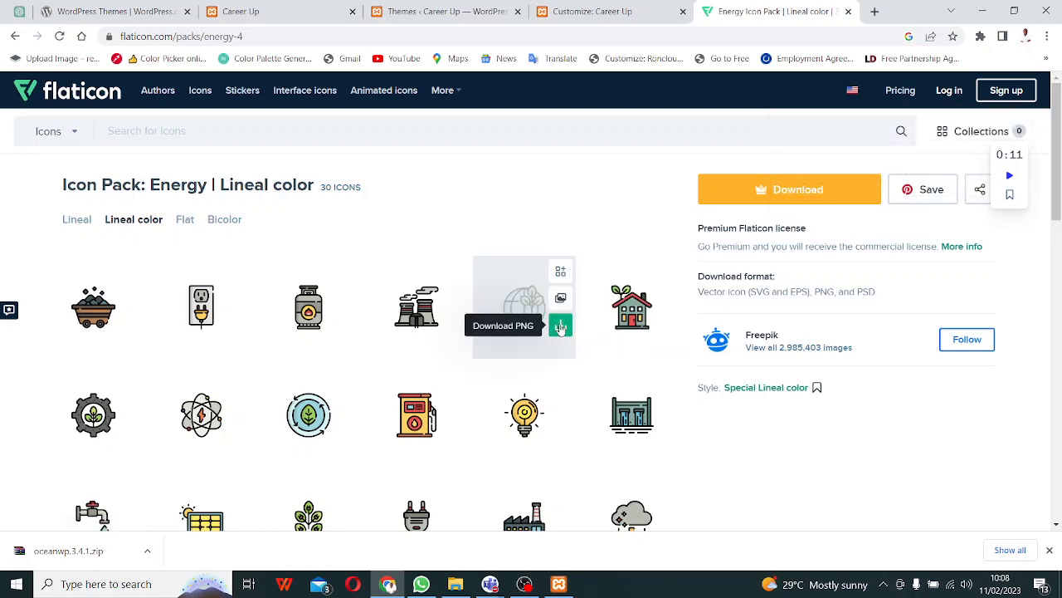
pyautogui.click(560, 327)
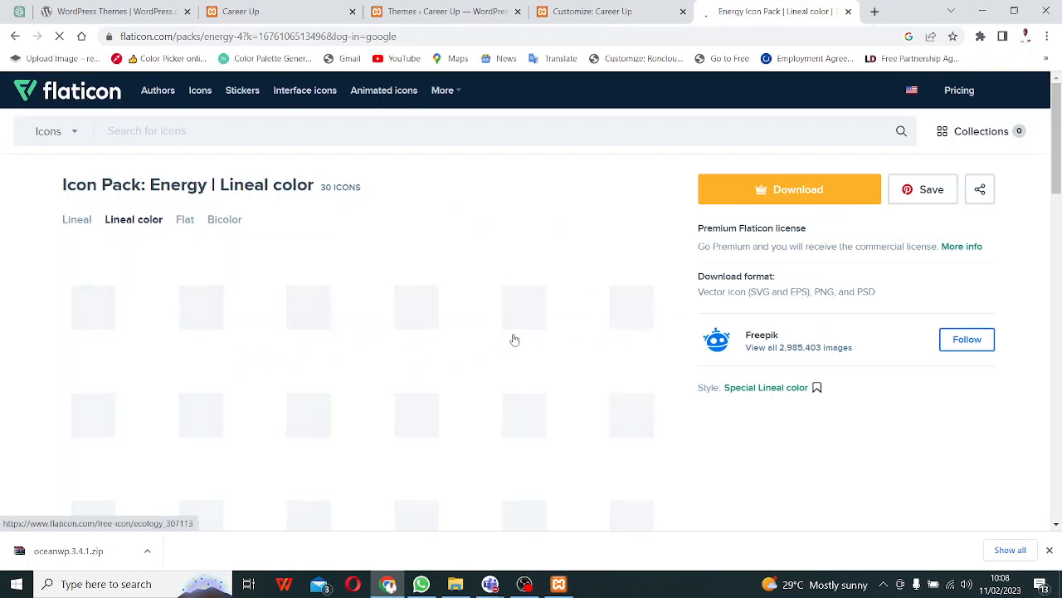
# - Download the Ecology globe icon free as ecology.png, copy its attribution link, and close the popup
pyautogui.moveTo(515, 340)
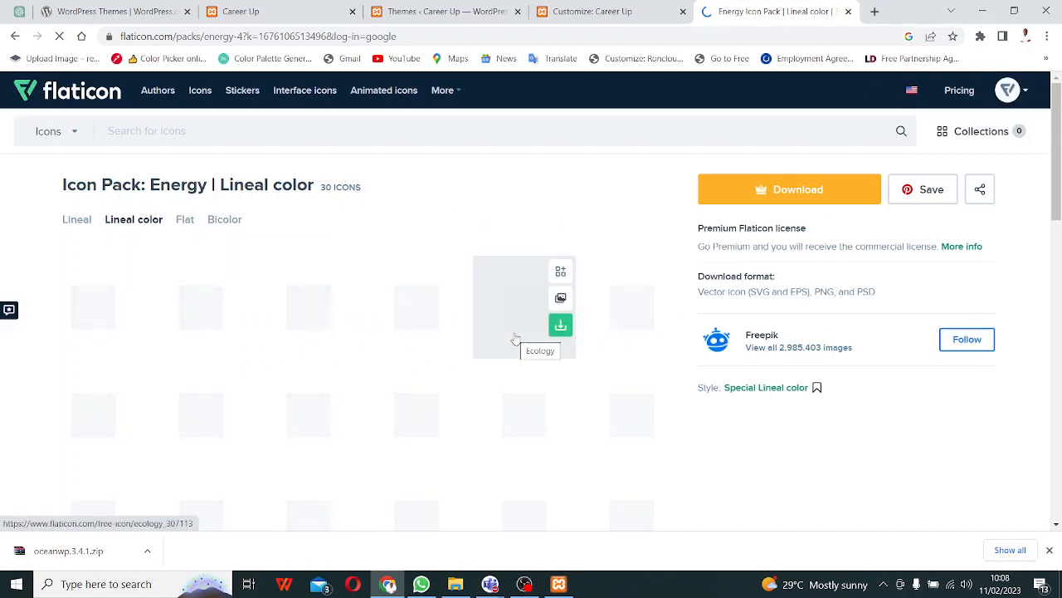
pyautogui.click(561, 328)
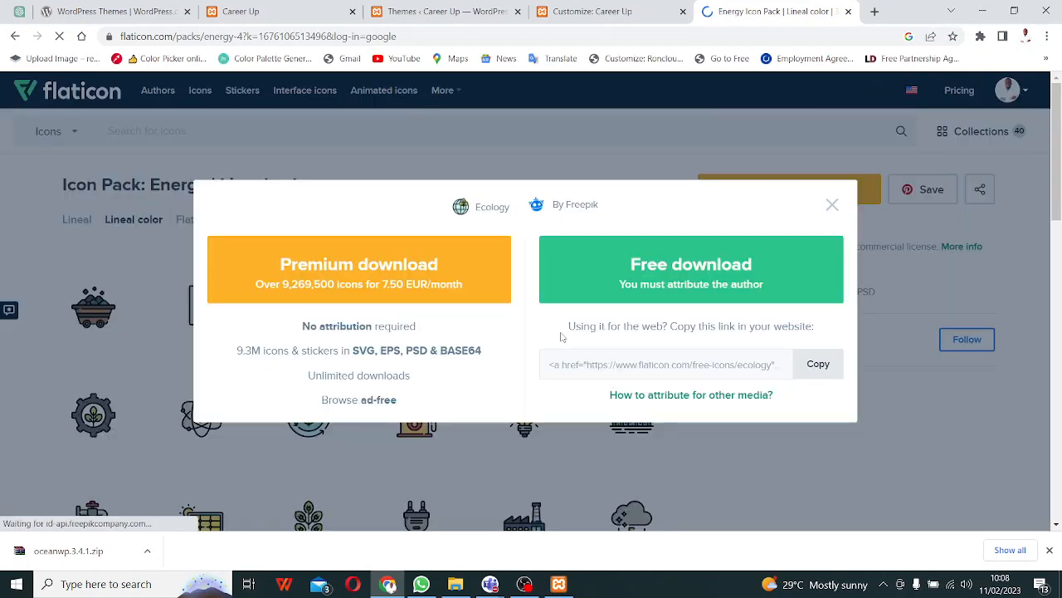
pyautogui.click(660, 290)
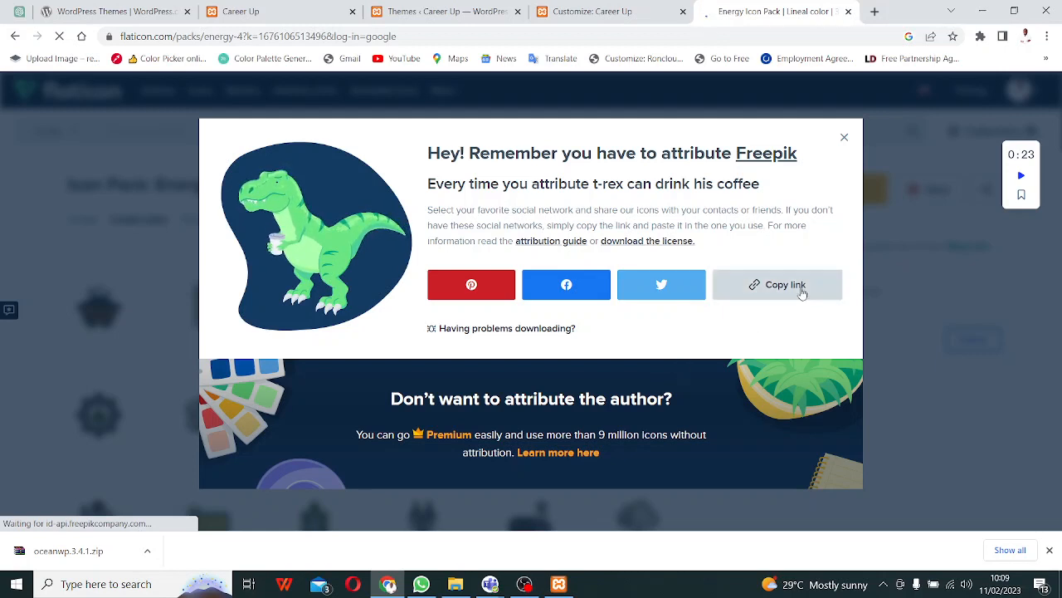
pyautogui.click(802, 286)
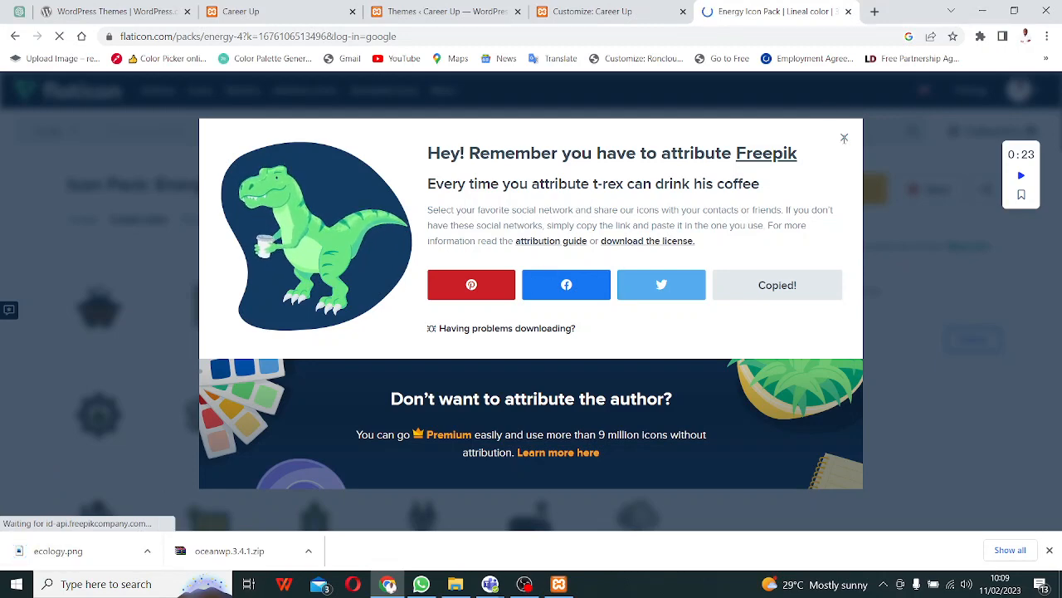
pyautogui.click(844, 137)
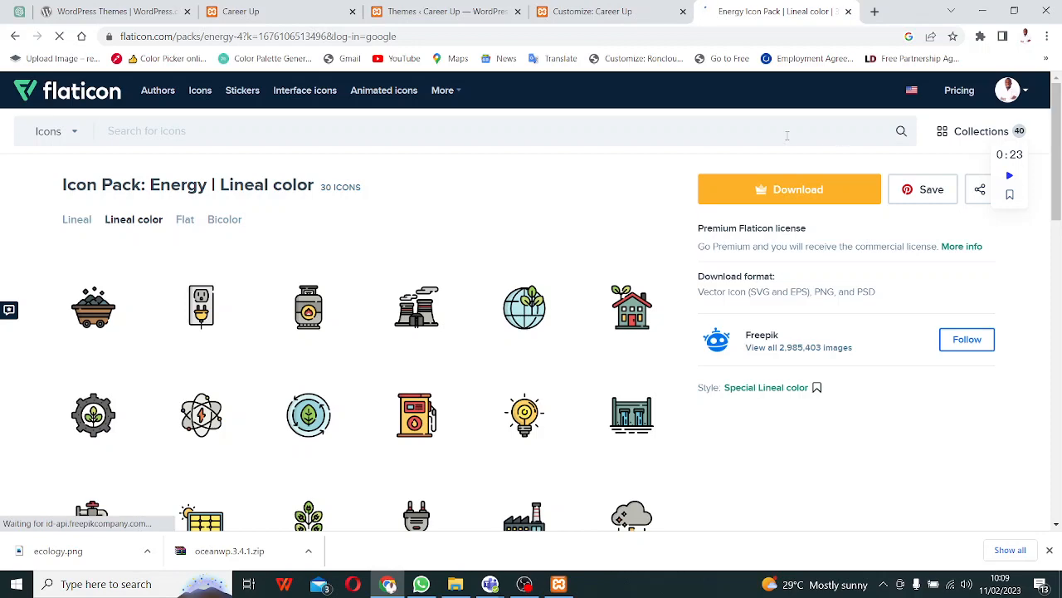
# - Join the Masterclass: WordPress Day 4 meeting with the camera off and admit the first guest
pyautogui.moveTo(487, 588)
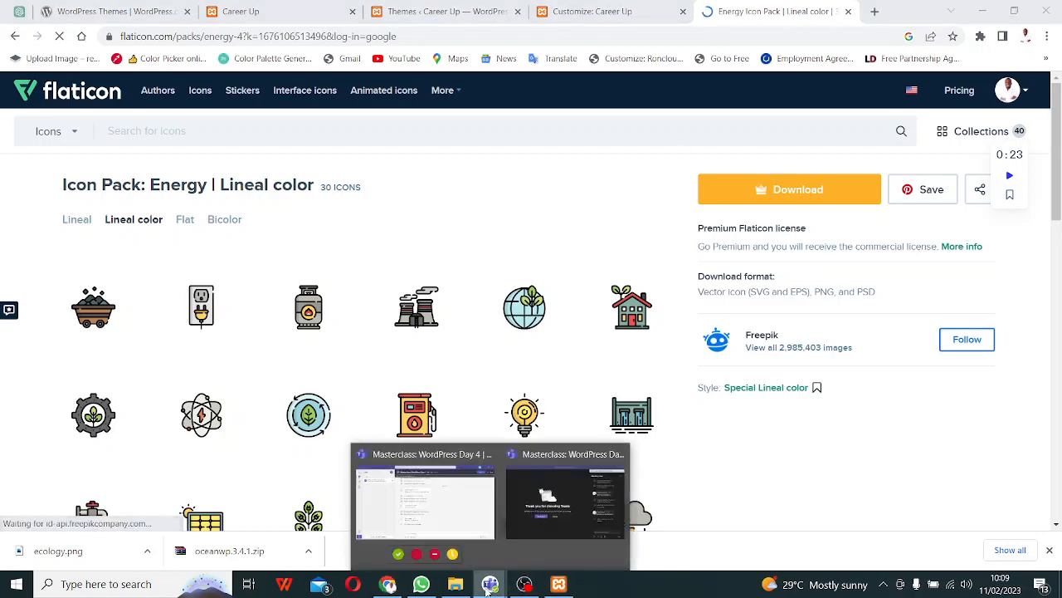
pyautogui.click(565, 502)
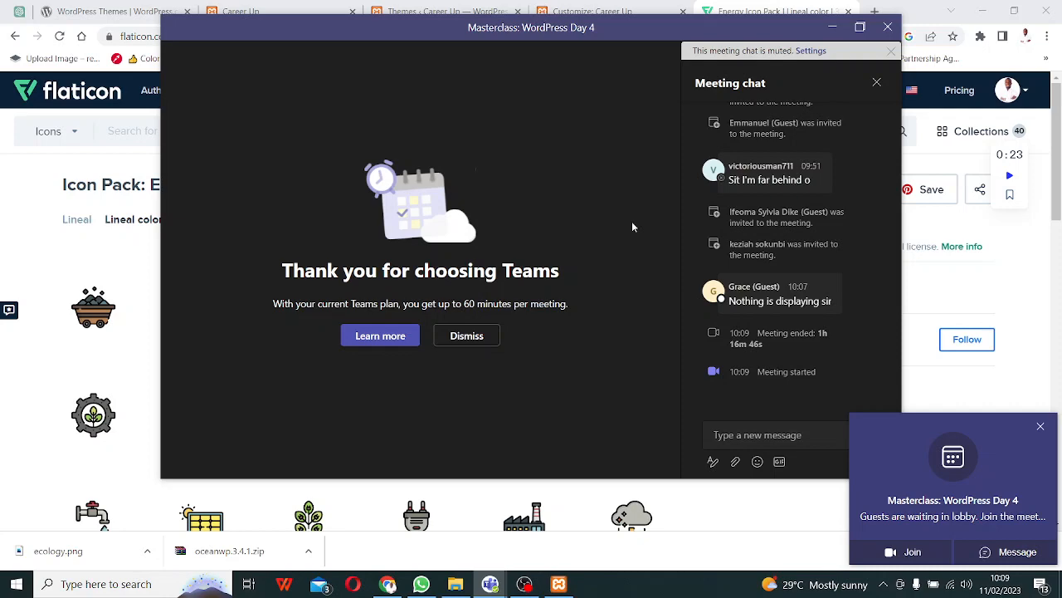
pyautogui.click(911, 552)
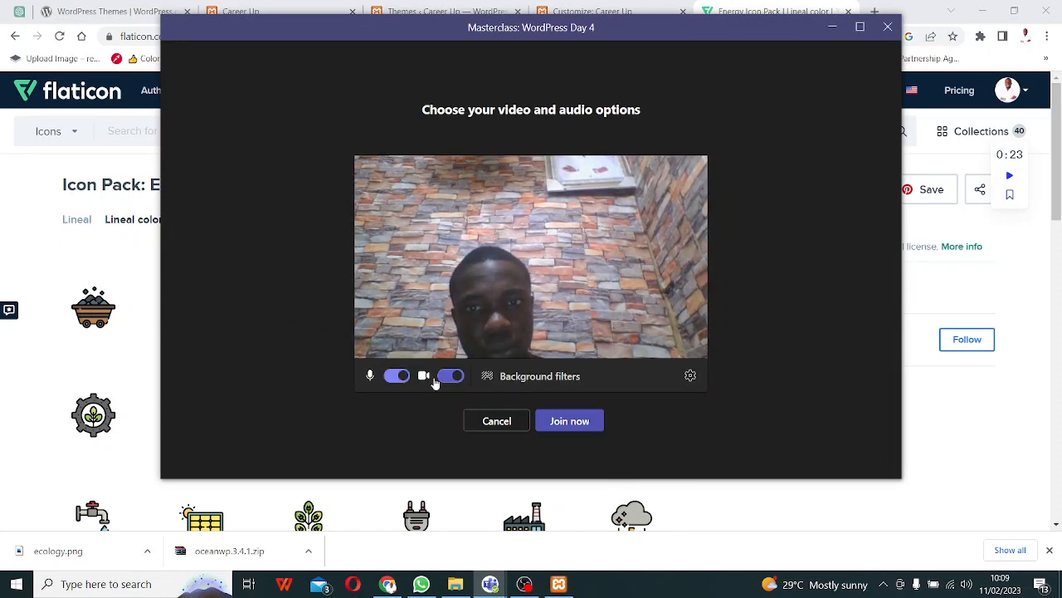
pyautogui.click(450, 375)
pyautogui.click(575, 421)
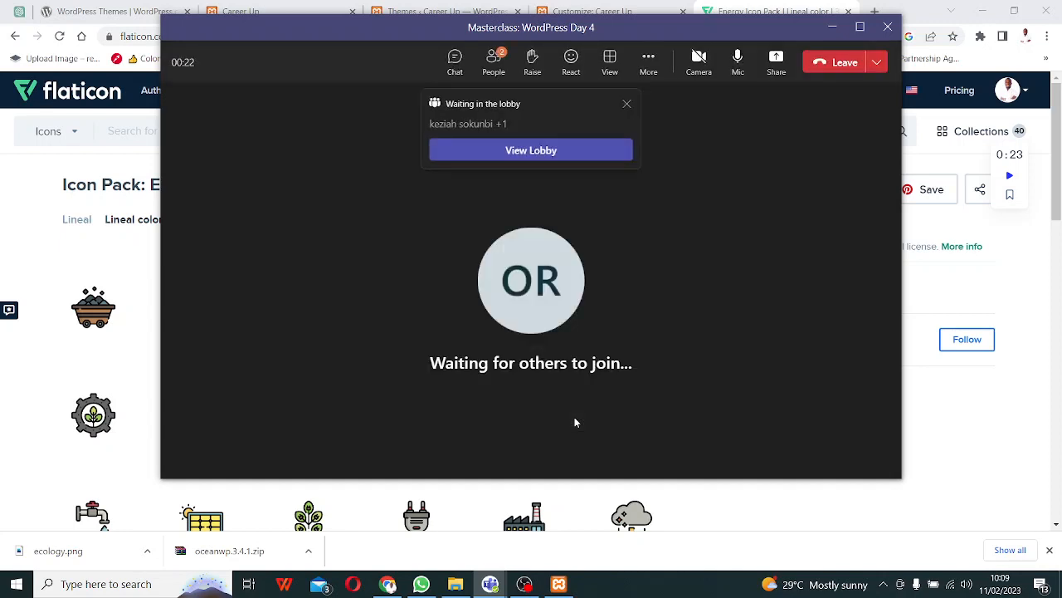
pyautogui.click(583, 155)
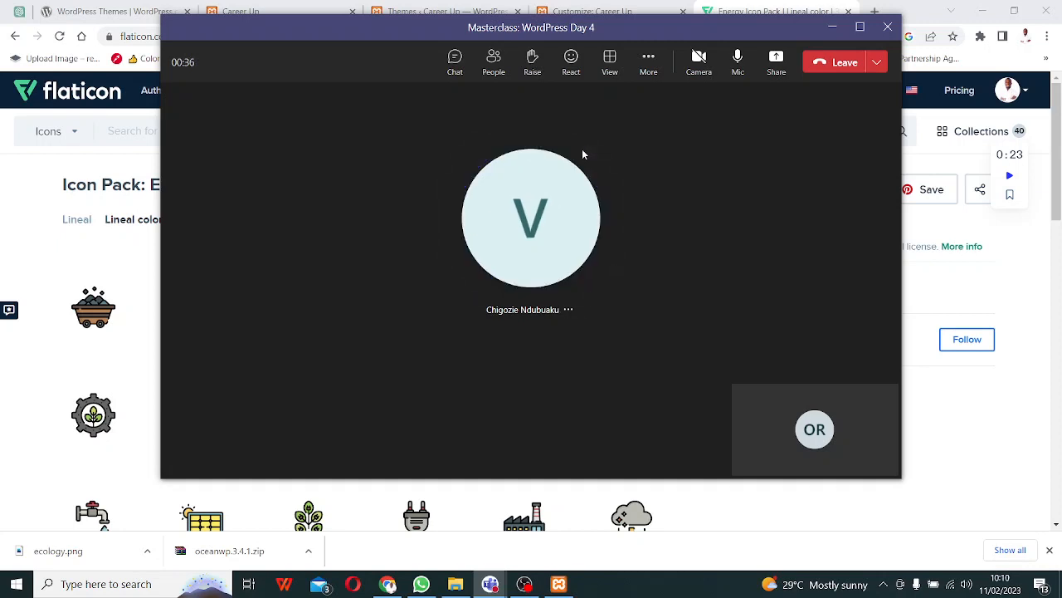
# - Check another WhatsApp conversation, then bring the Teams meeting window back to front
pyautogui.moveTo(586, 183)
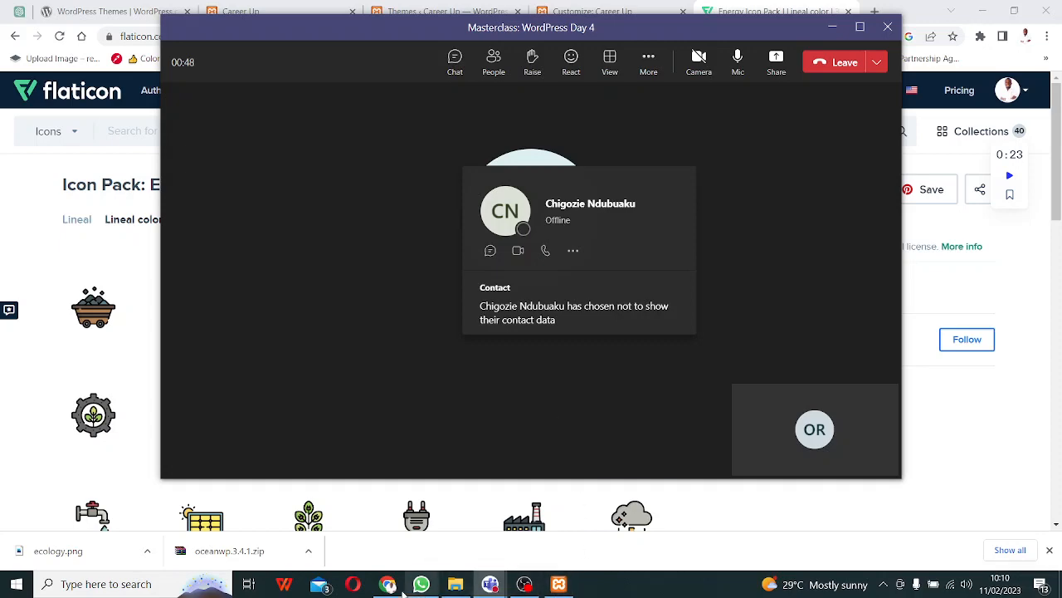
pyautogui.click(421, 584)
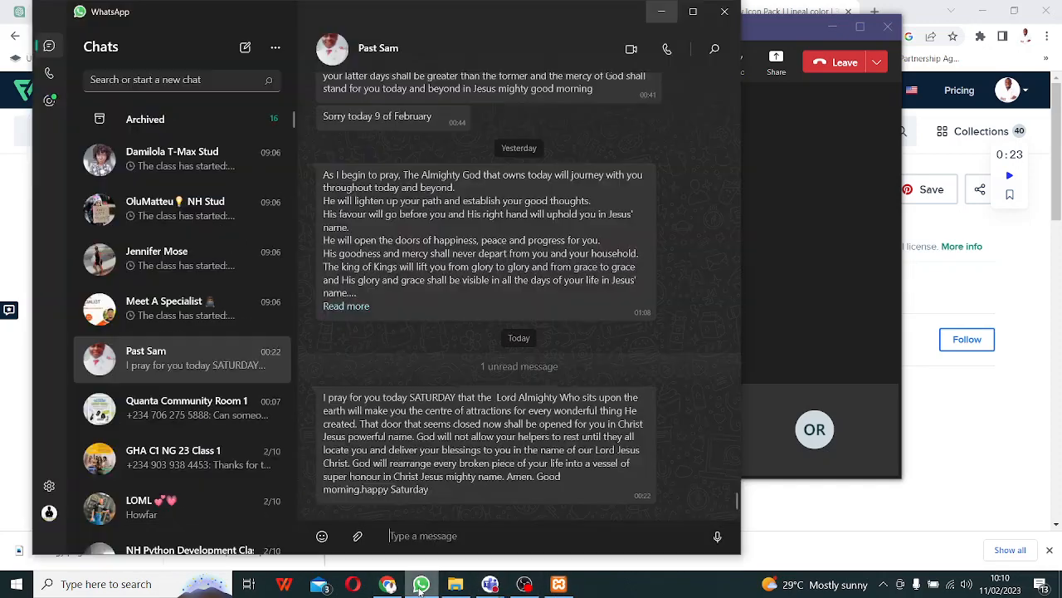
pyautogui.scroll(10, 465, 366)
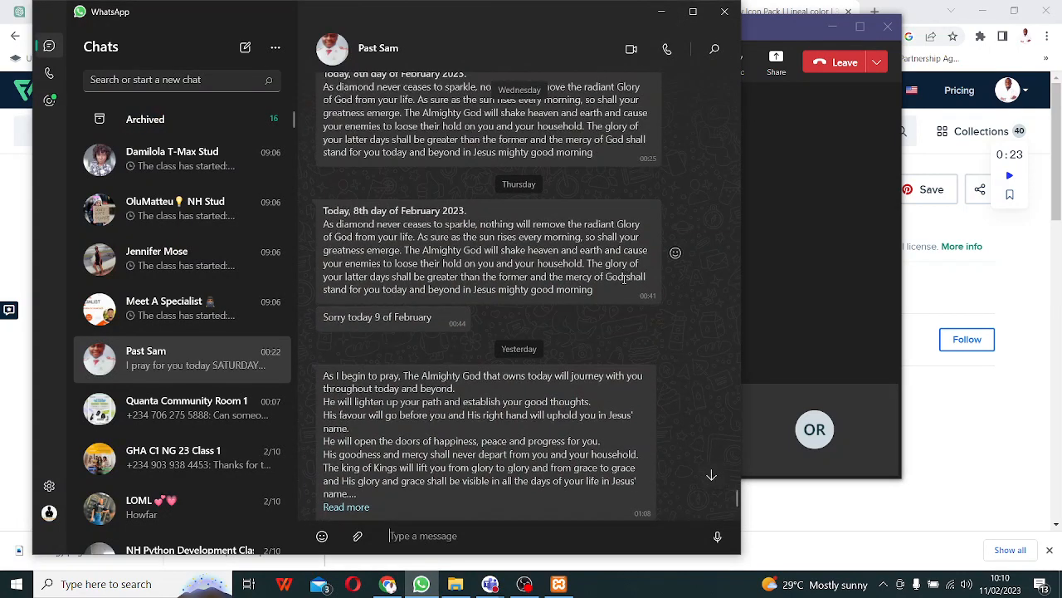
pyautogui.scroll(3, 495, 350)
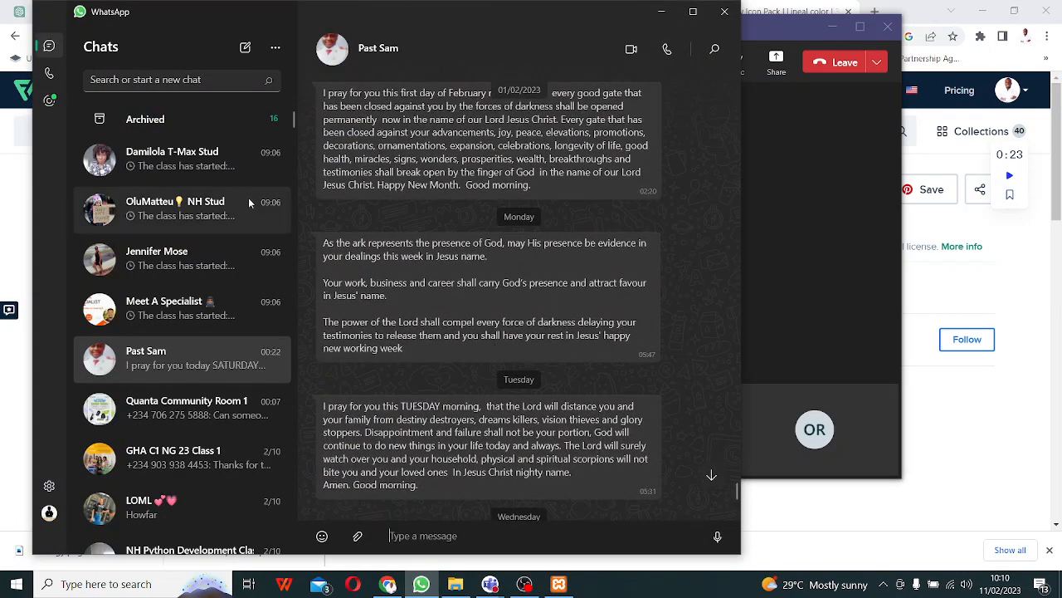
pyautogui.click(196, 164)
pyautogui.click(793, 208)
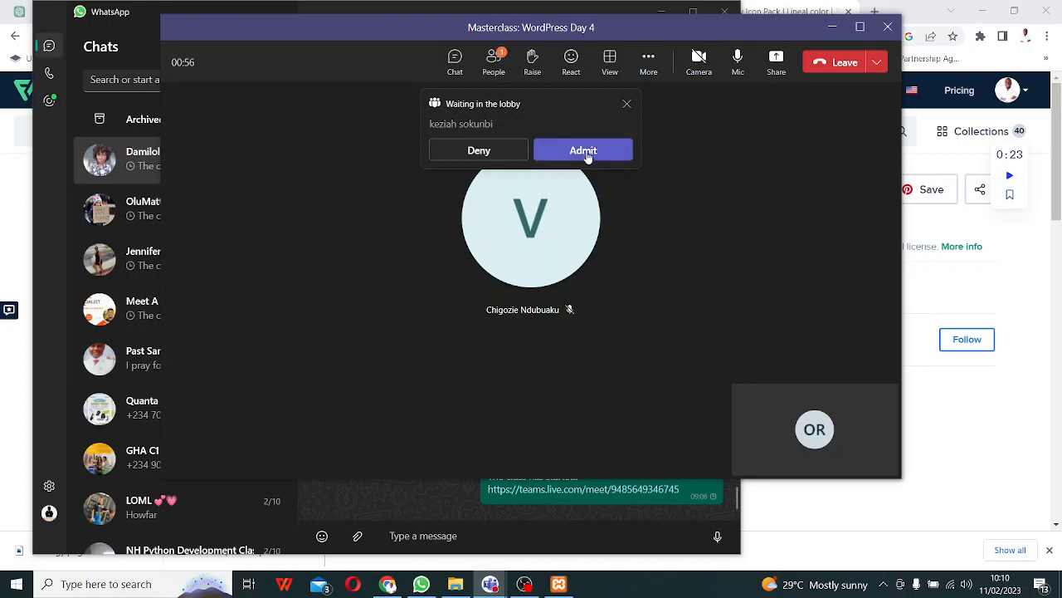
# - Admit three more lobby guests and dismiss the group meeting notice
pyautogui.click(587, 154)
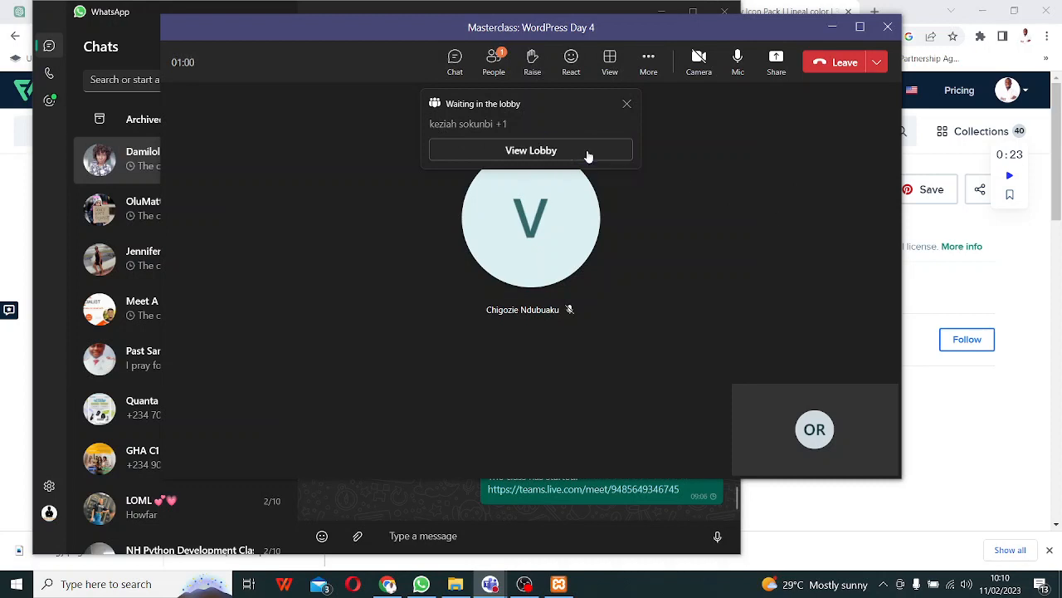
pyautogui.click(587, 153)
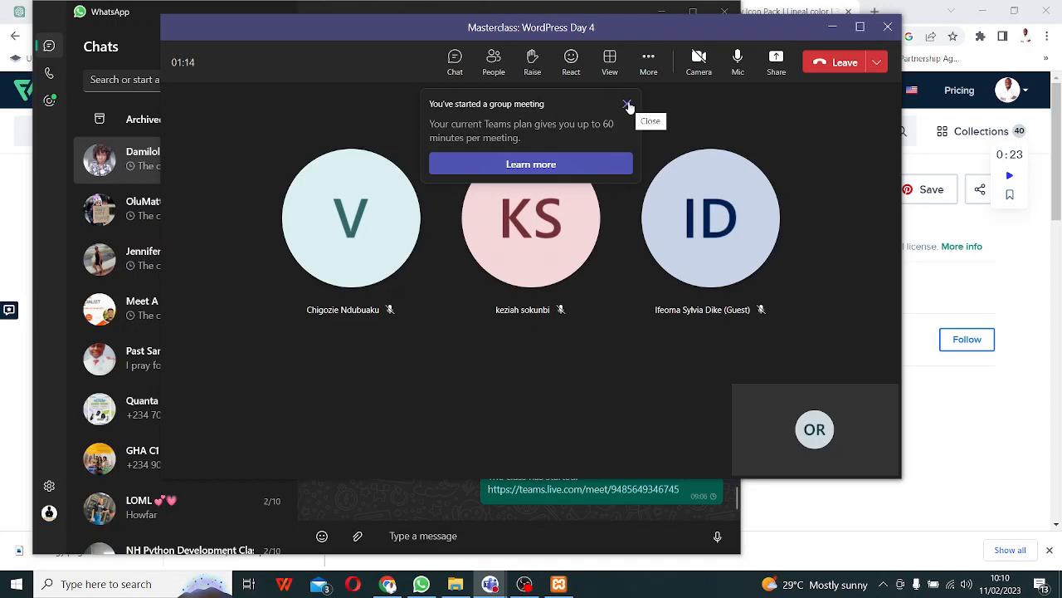
pyautogui.click(628, 105)
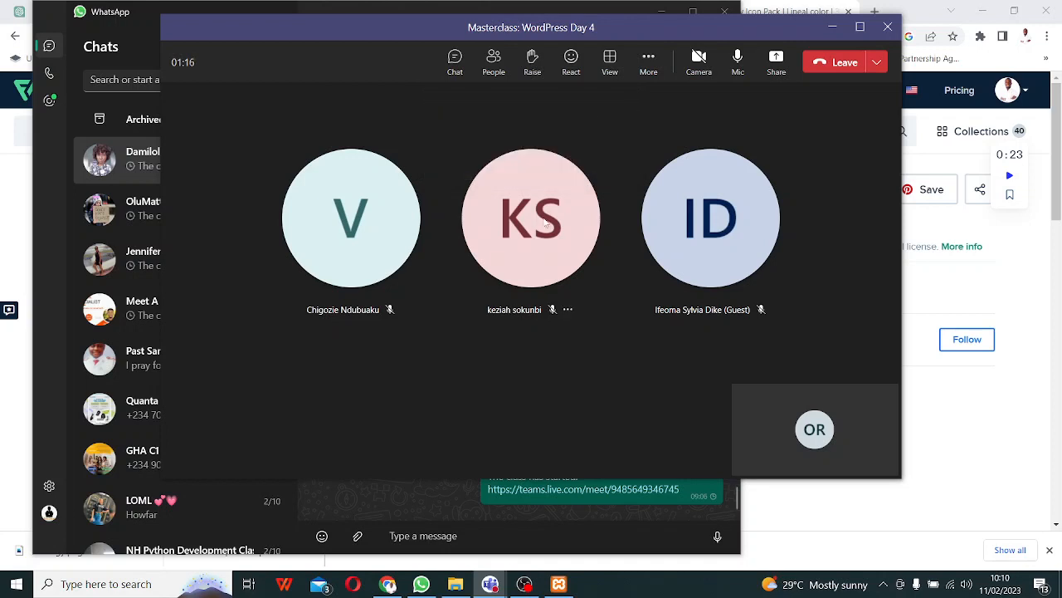
pyautogui.moveTo(541, 214)
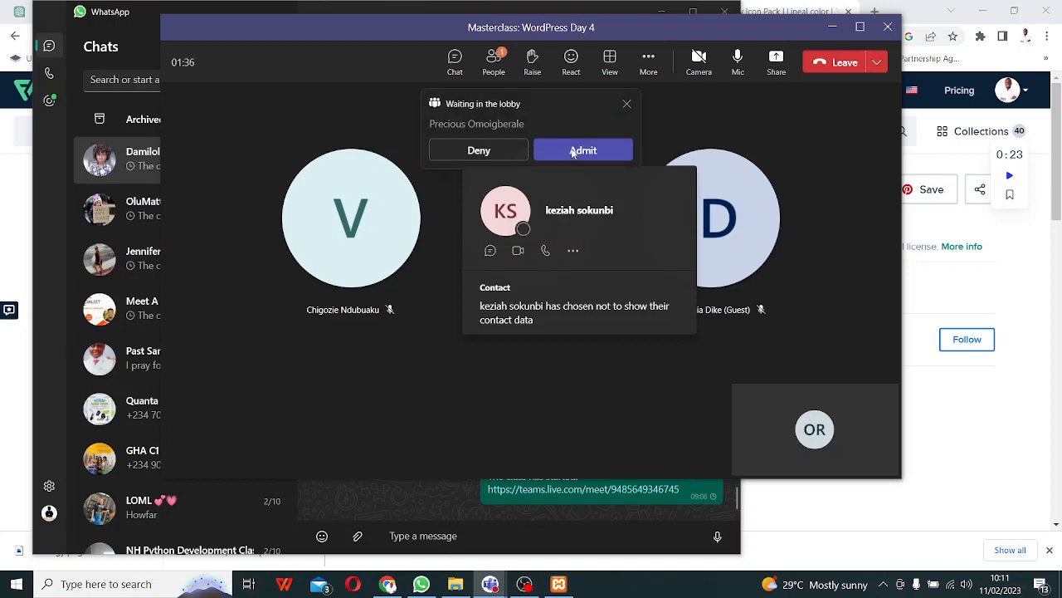
pyautogui.click(573, 154)
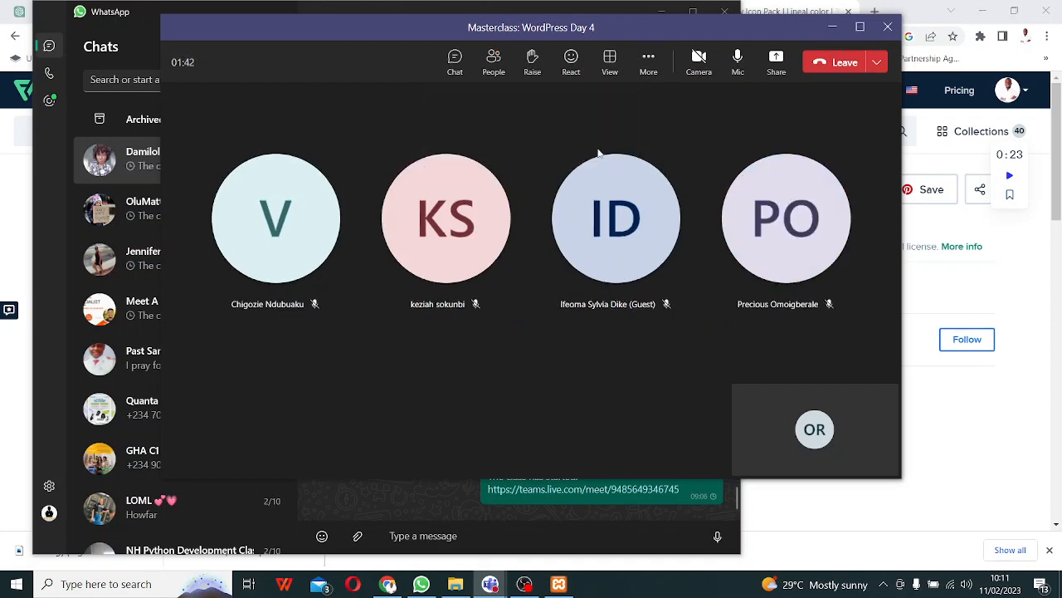
# - Share the whole screen with the meeting and admit the latest lobby guest
pyautogui.click(776, 60)
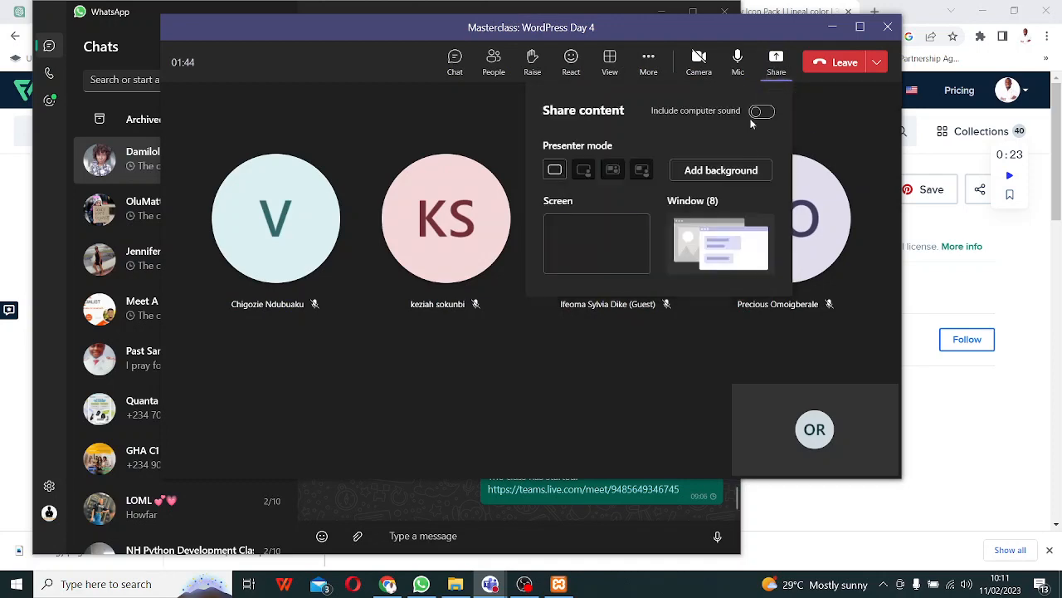
pyautogui.click(587, 241)
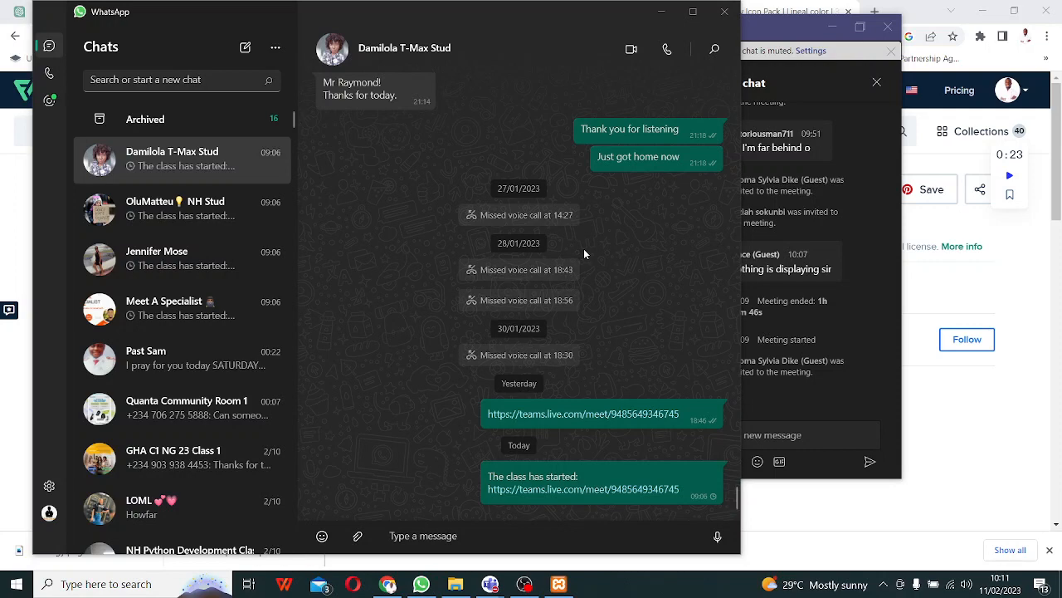
pyautogui.click(643, 268)
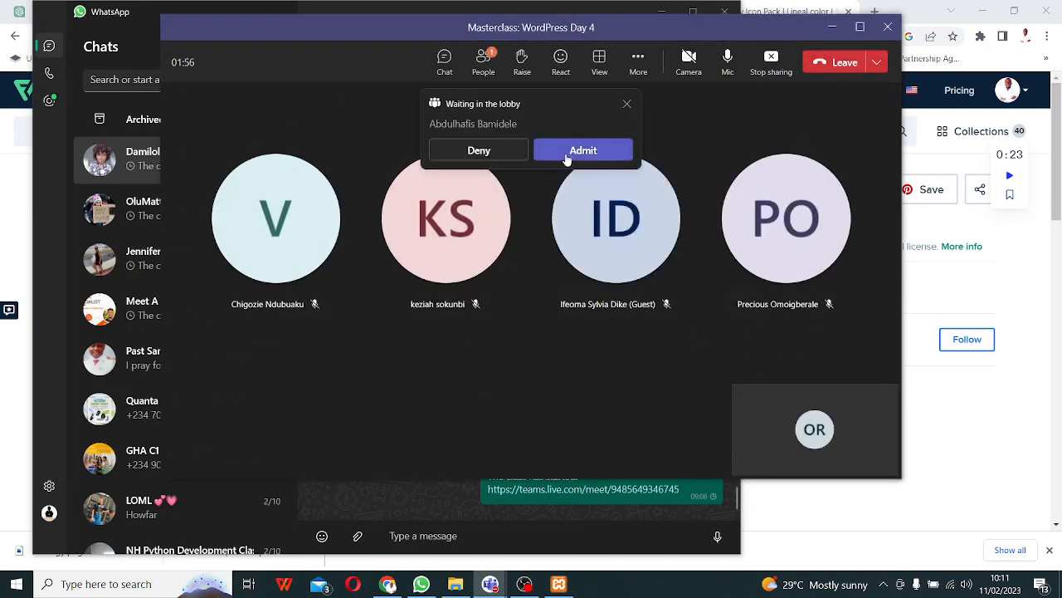
pyautogui.click(566, 156)
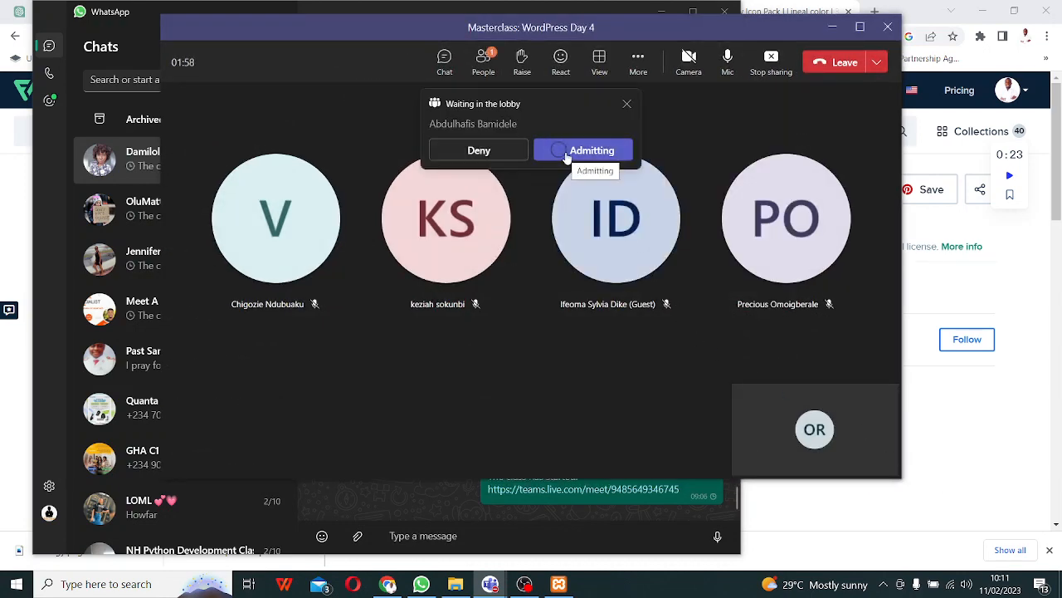
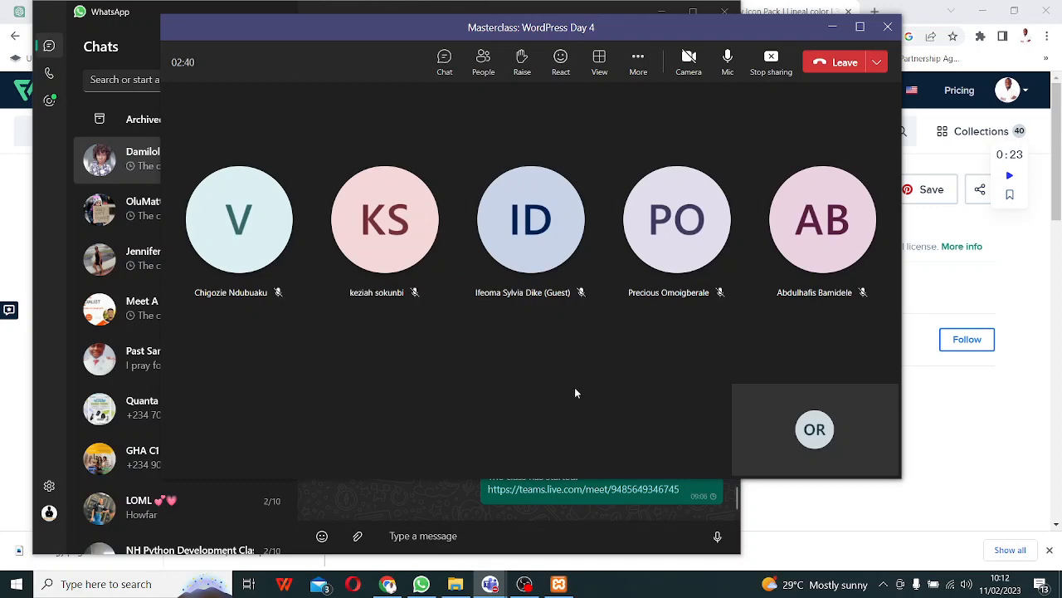
# - Minimize the Teams meeting and WhatsApp windows to reveal the Flaticon page in Chrome
pyautogui.click(833, 26)
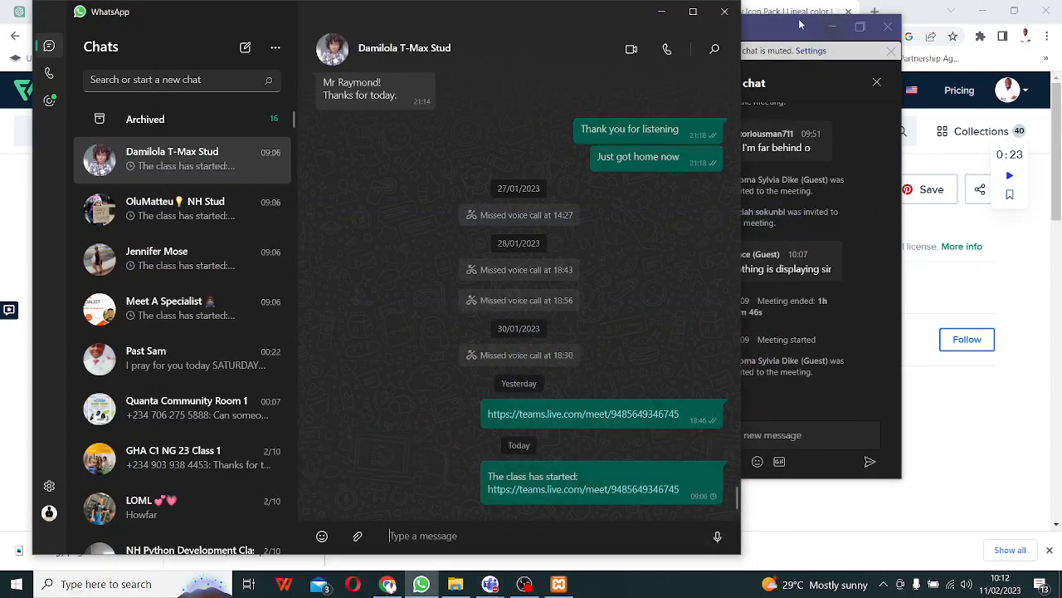
pyautogui.click(662, 12)
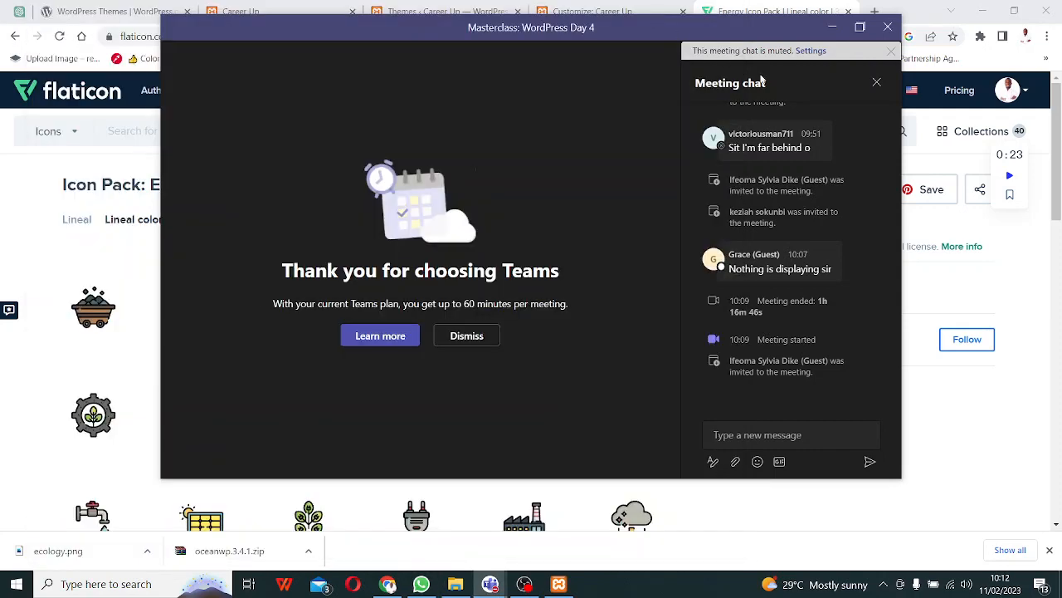
pyautogui.click(833, 27)
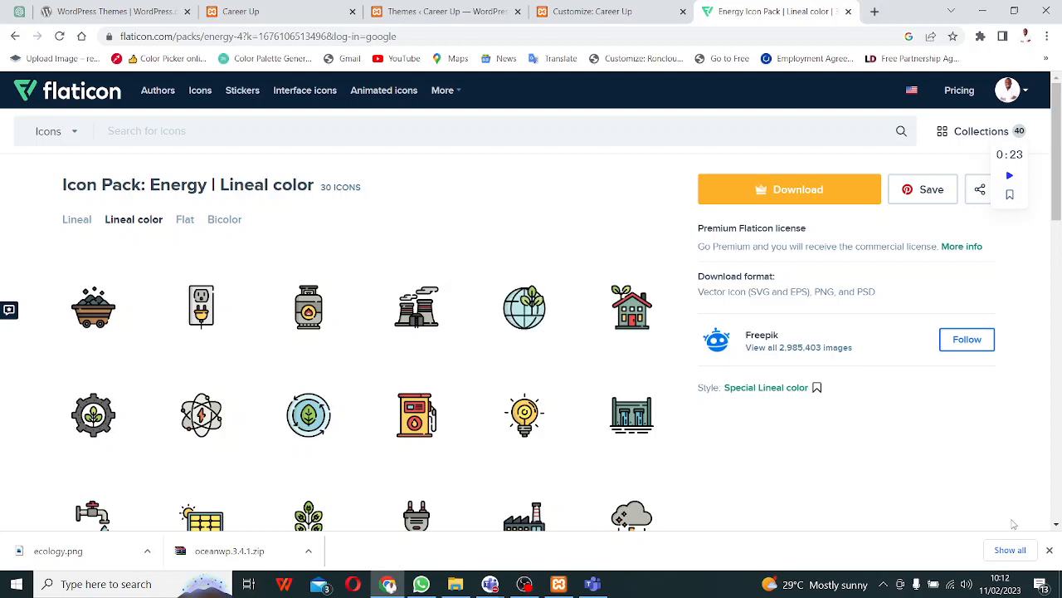
# - Restore the Masterclass: WordPress Day 4 meeting window over Chrome
pyautogui.click(950, 506)
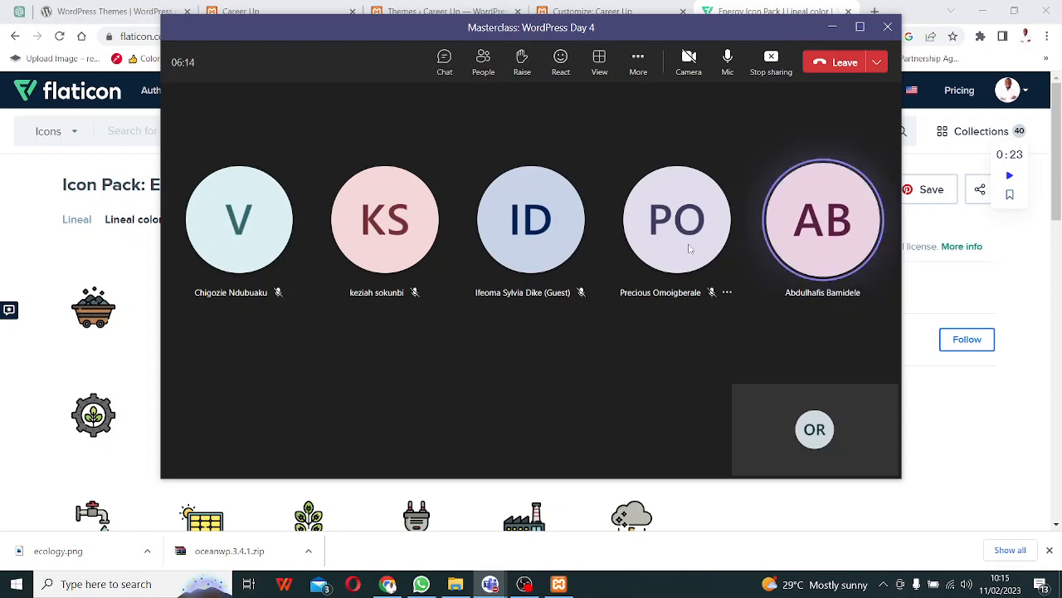
# - Admit two waiting lobby guests into the Teams meeting
pyautogui.click(833, 30)
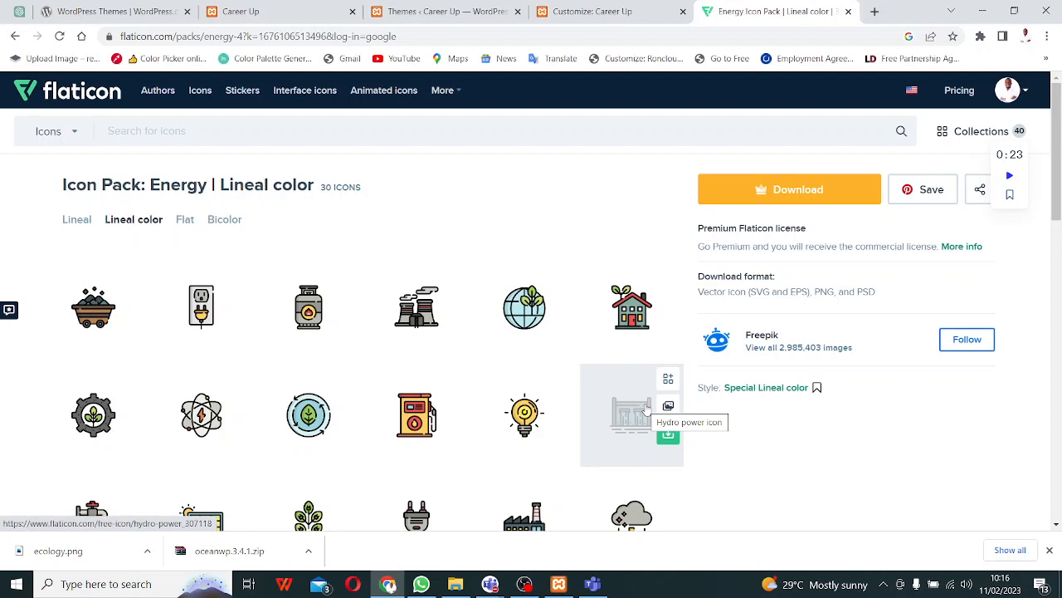
pyautogui.click(954, 496)
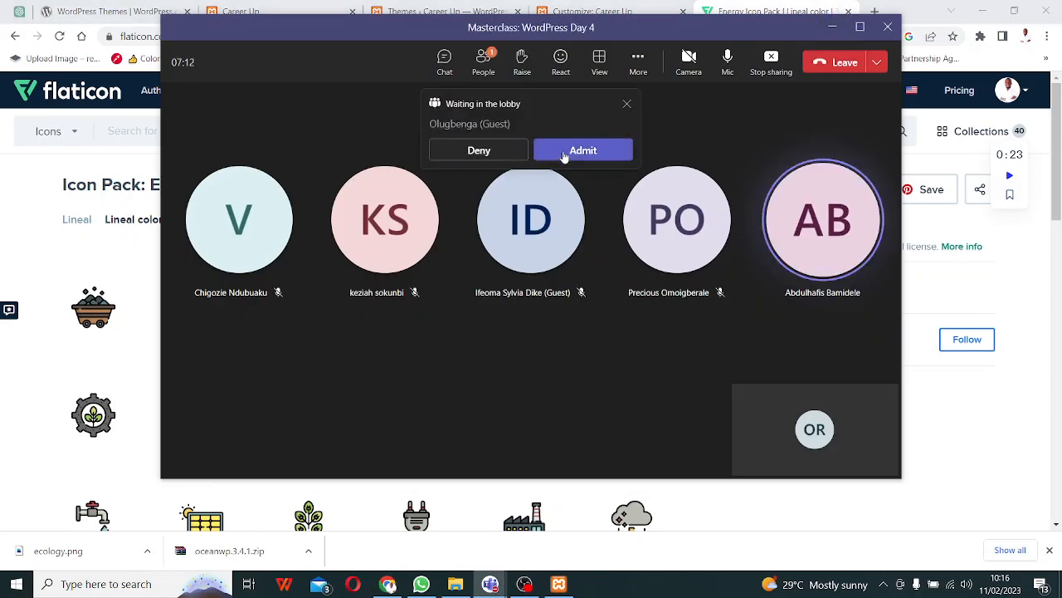
pyautogui.click(574, 156)
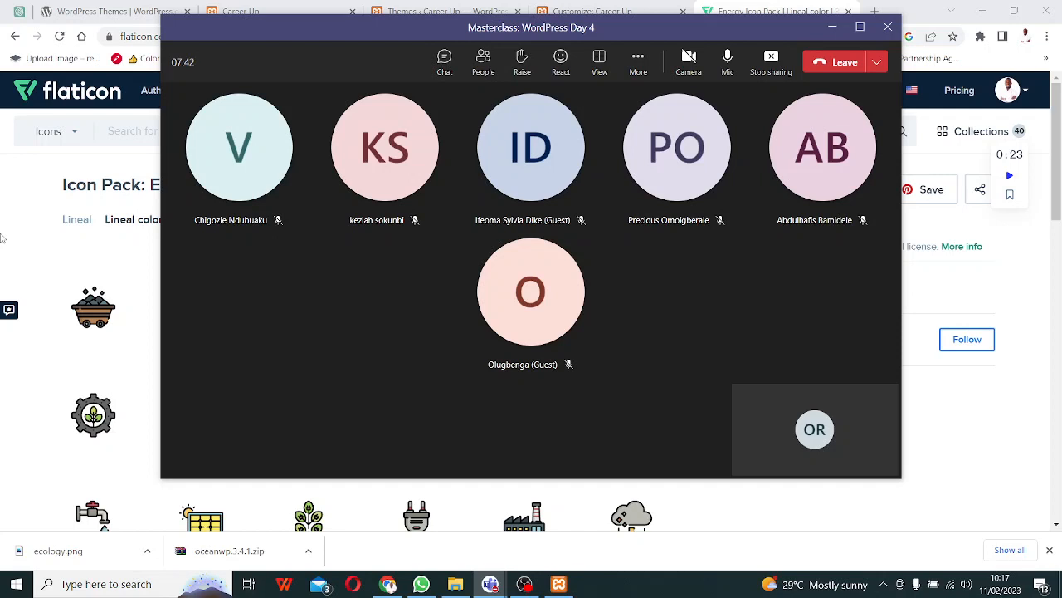
pyautogui.click(567, 150)
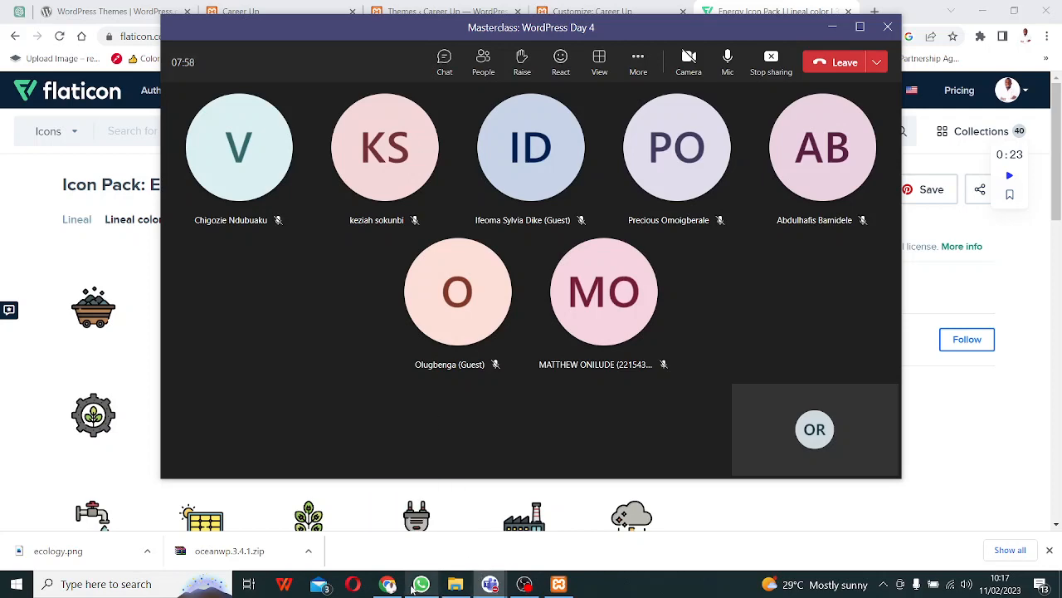
# - Minimize WhatsApp and the meeting window to show the Flaticon page again
pyautogui.click(415, 585)
pyautogui.click(415, 585)
pyautogui.click(834, 31)
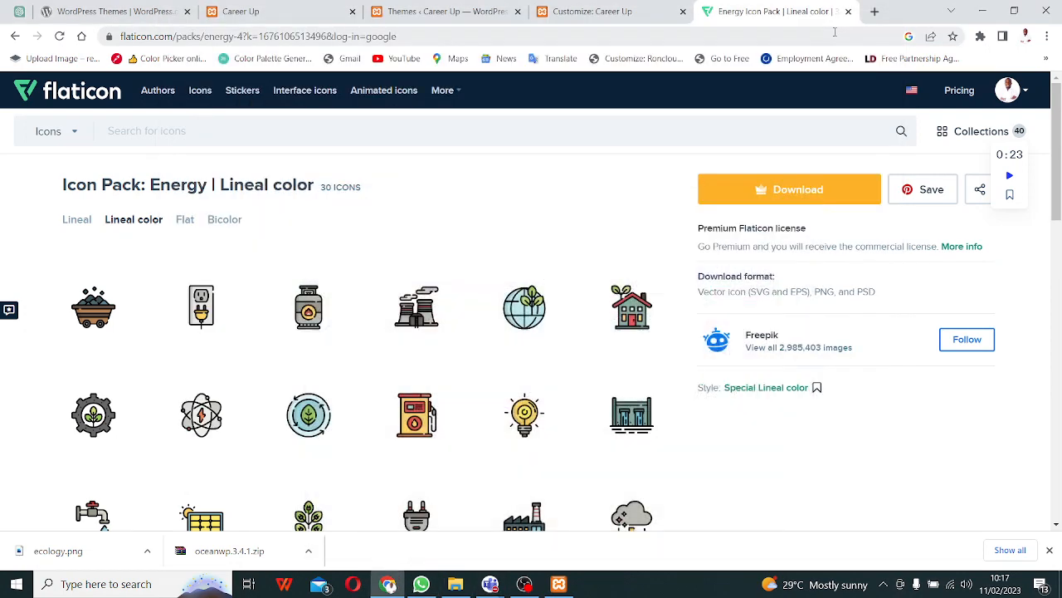
# - Upload ecology.png from Downloads as the Career Up site logo image
pyautogui.click(600, 7)
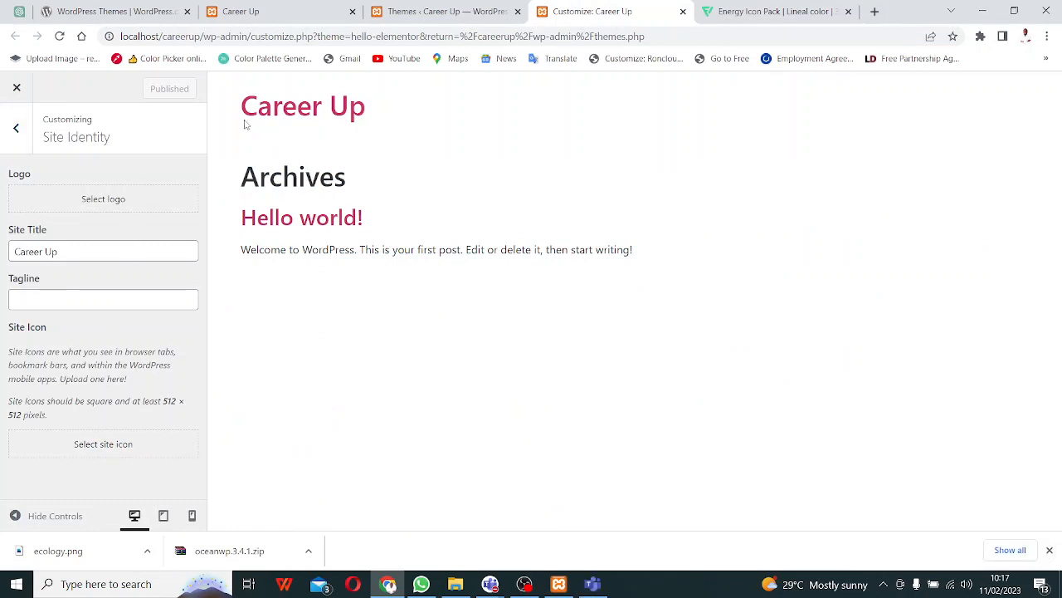
pyautogui.click(89, 207)
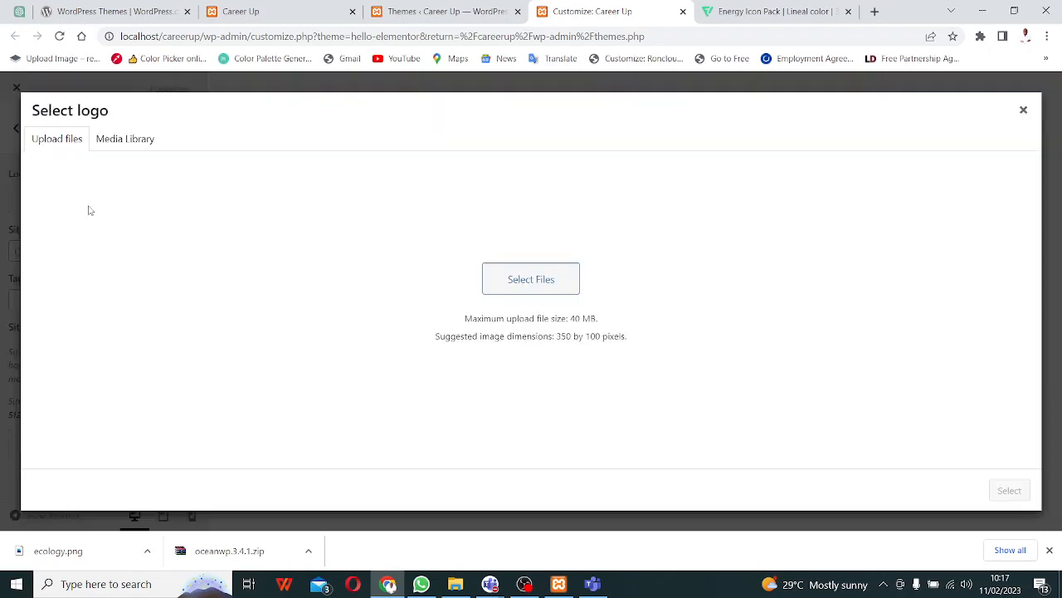
pyautogui.click(510, 318)
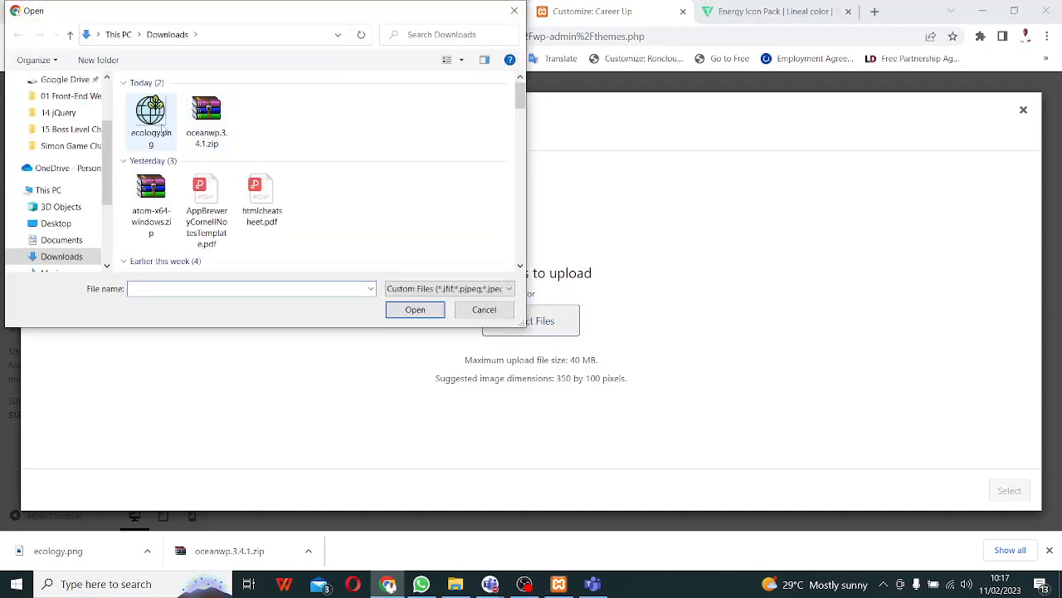
pyautogui.click(142, 145)
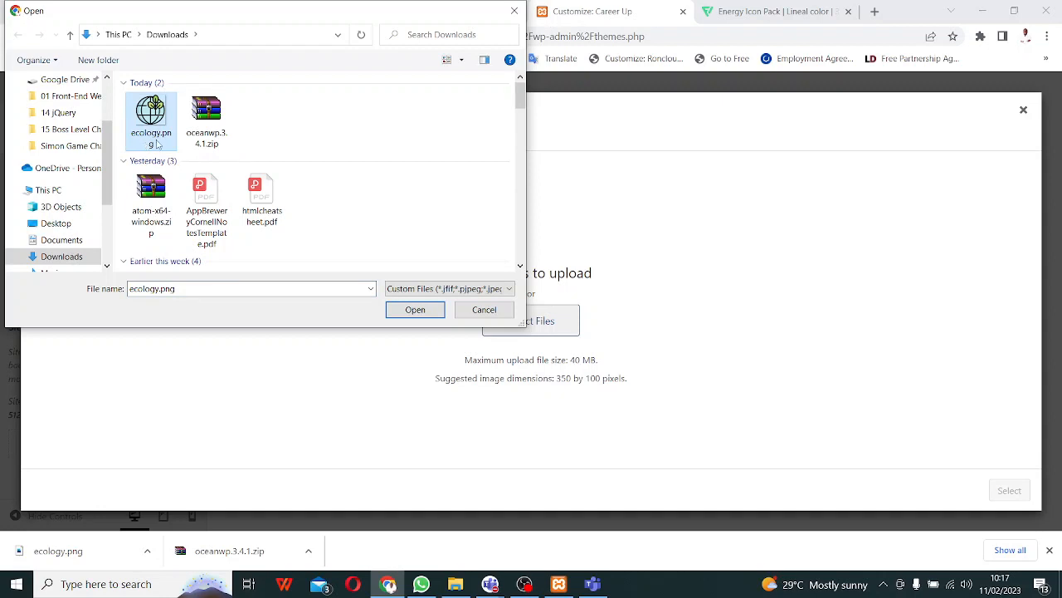
pyautogui.click(409, 310)
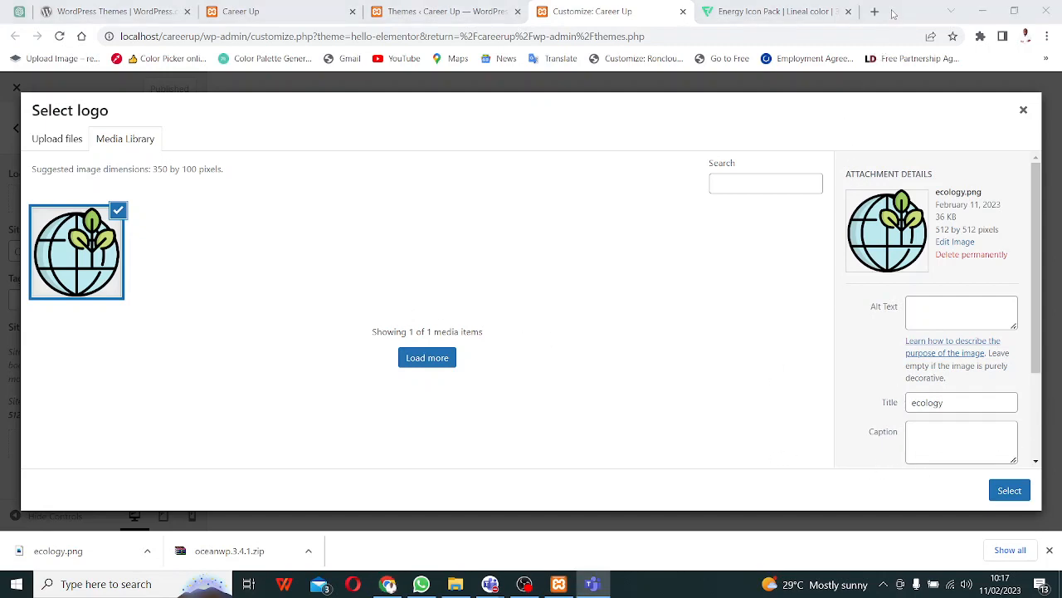
# - Adjust the crop area on the ecology logo, crop it, and dismiss the failed result
pyautogui.click(1006, 491)
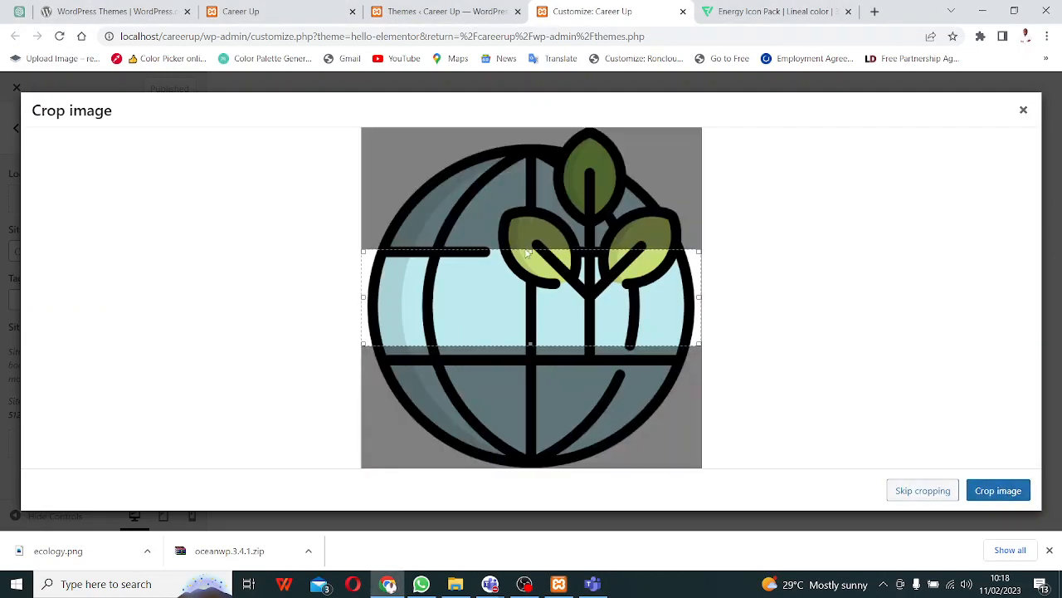
pyautogui.moveTo(527, 253); pyautogui.dragTo(504, 72)
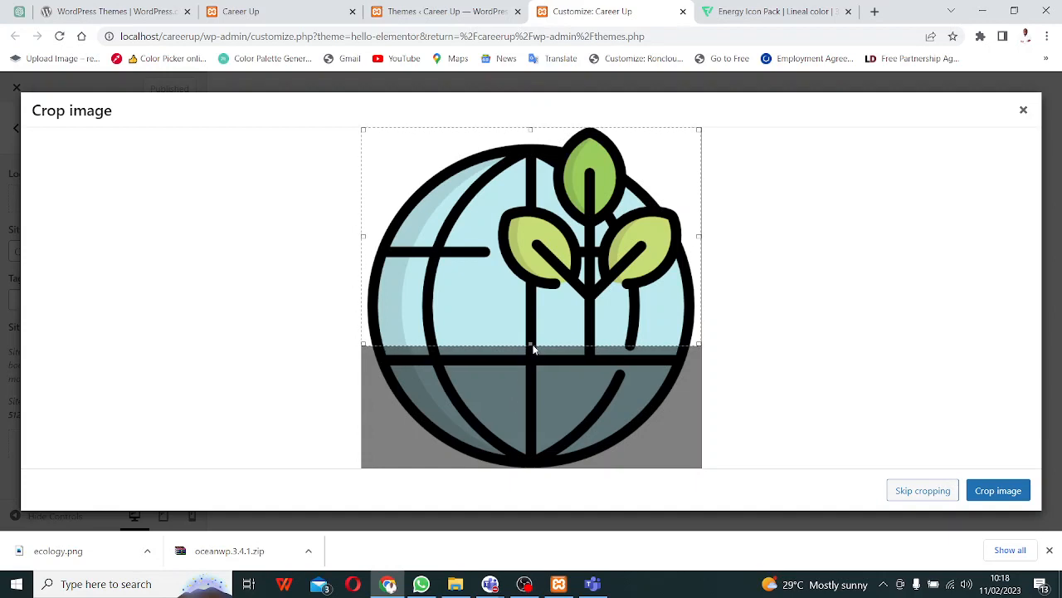
pyautogui.moveTo(531, 345); pyautogui.dragTo(526, 488)
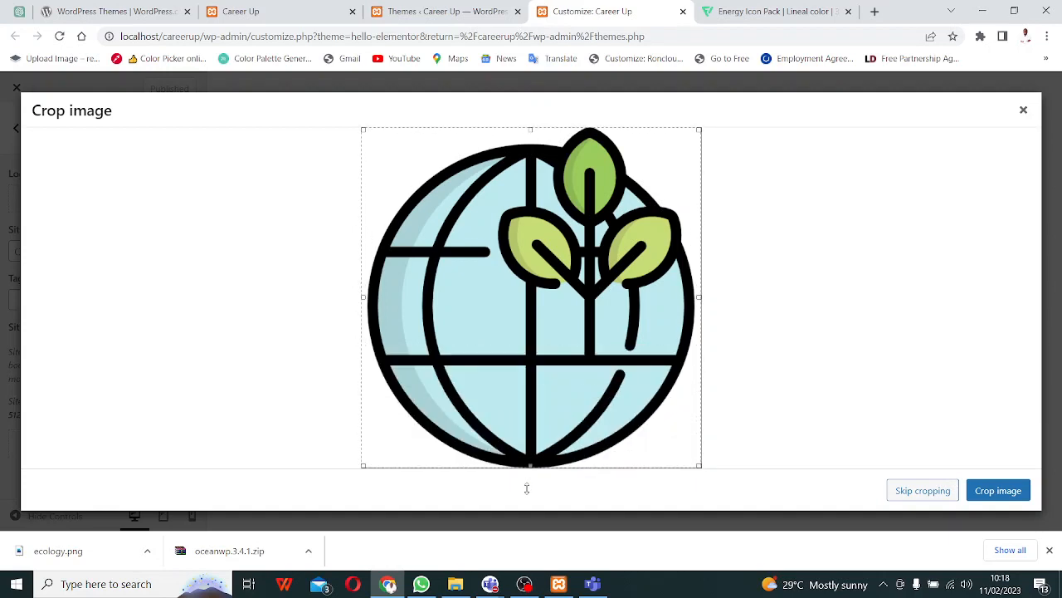
pyautogui.click(991, 496)
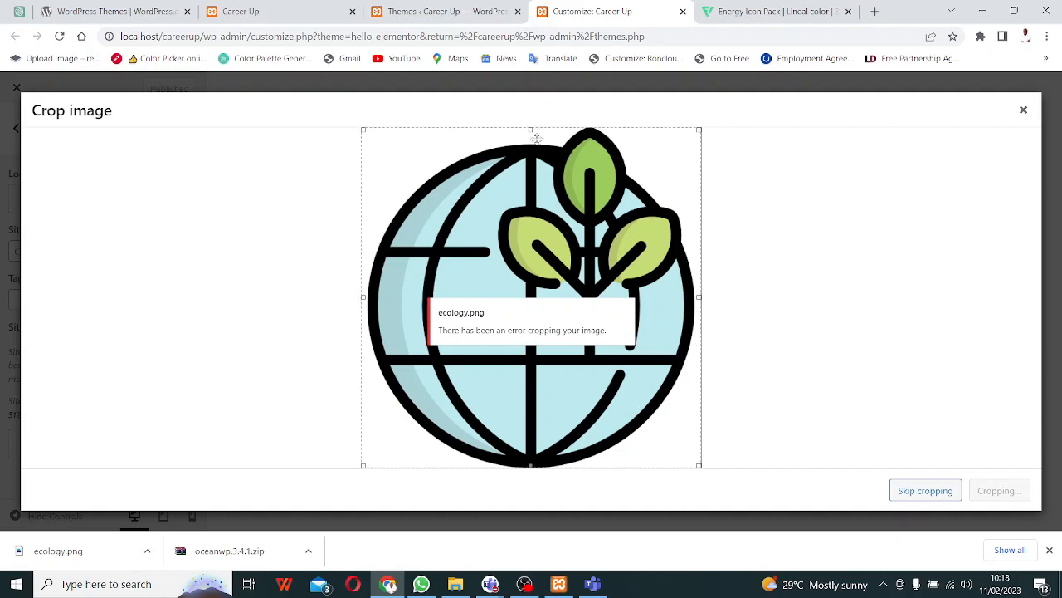
pyautogui.moveTo(537, 139); pyautogui.dragTo(525, 250)
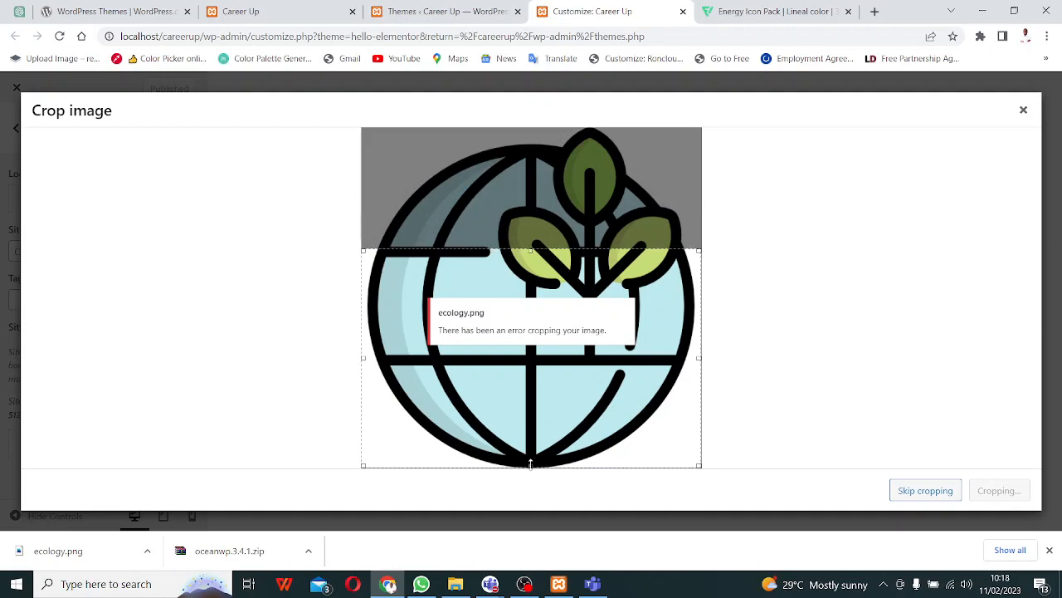
pyautogui.moveTo(530, 465); pyautogui.dragTo(531, 358)
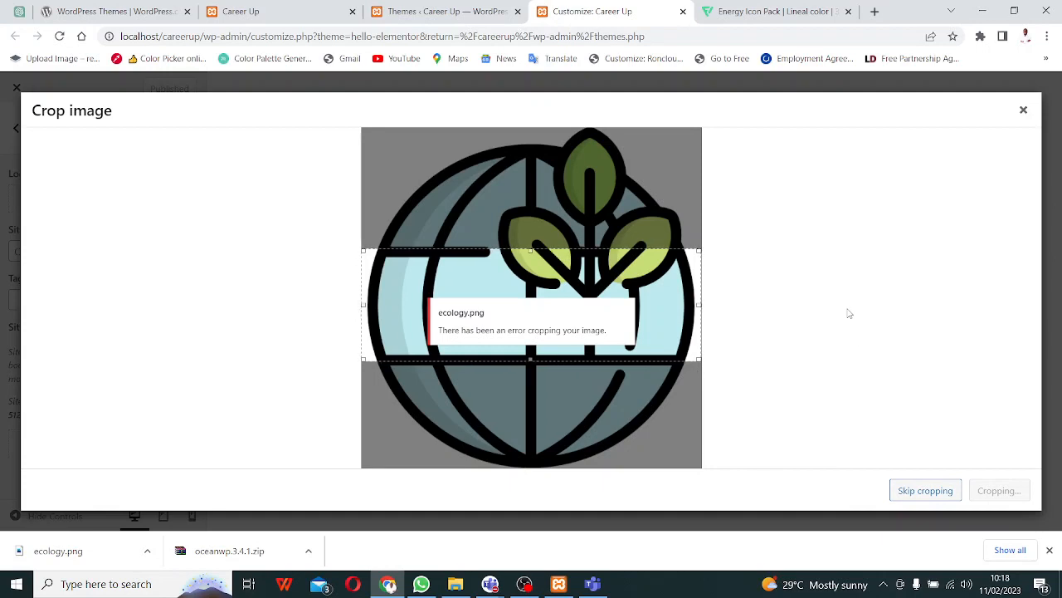
pyautogui.click(1024, 111)
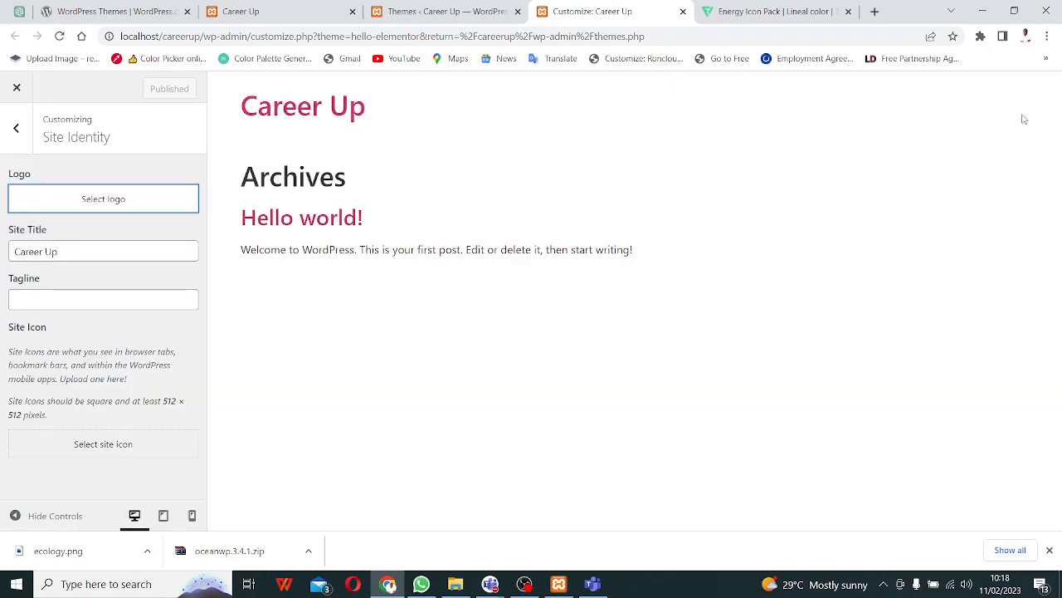
# - Reselect ecology.png as the logo, retry the crop, and close the dialog after the error
pyautogui.click(80, 208)
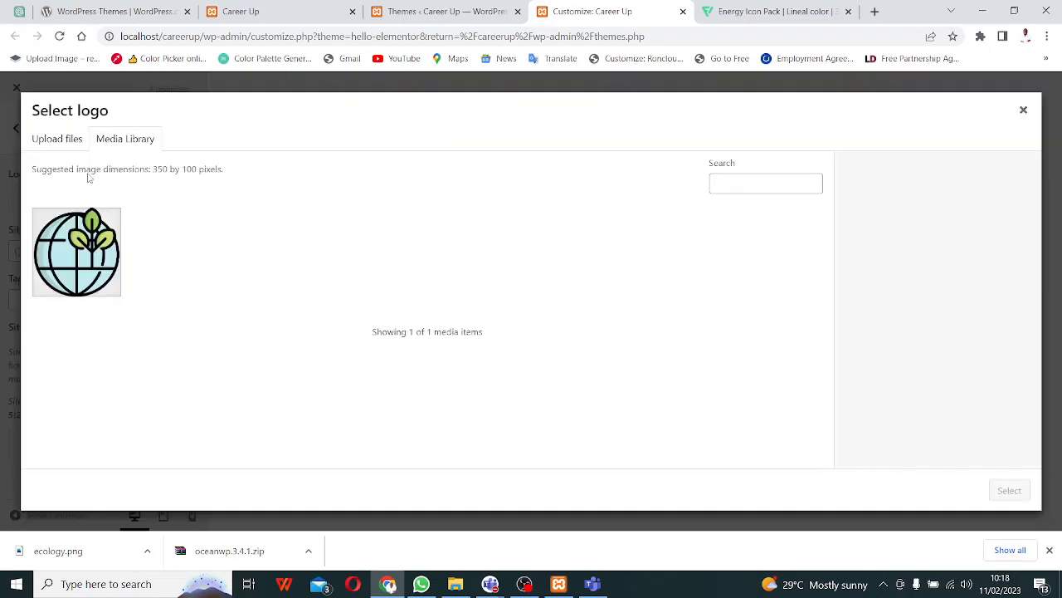
pyautogui.click(70, 234)
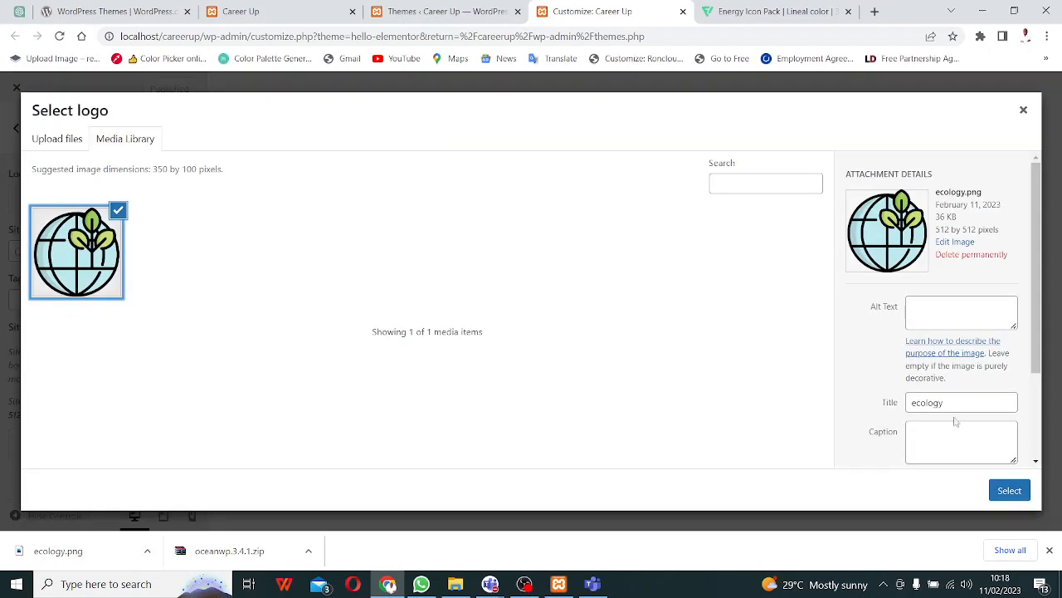
pyautogui.click(1009, 490)
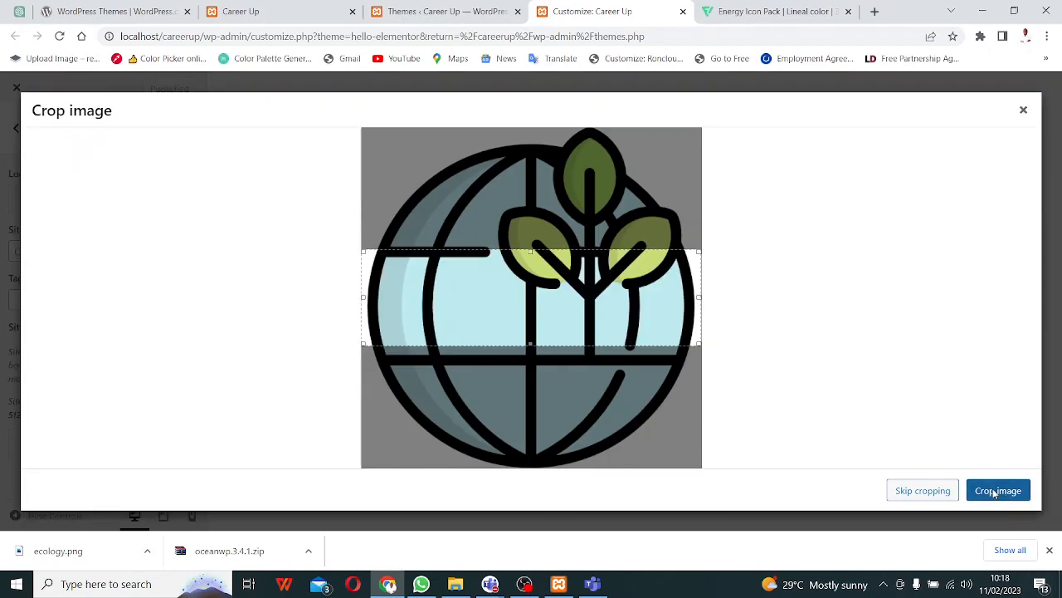
pyautogui.click(996, 492)
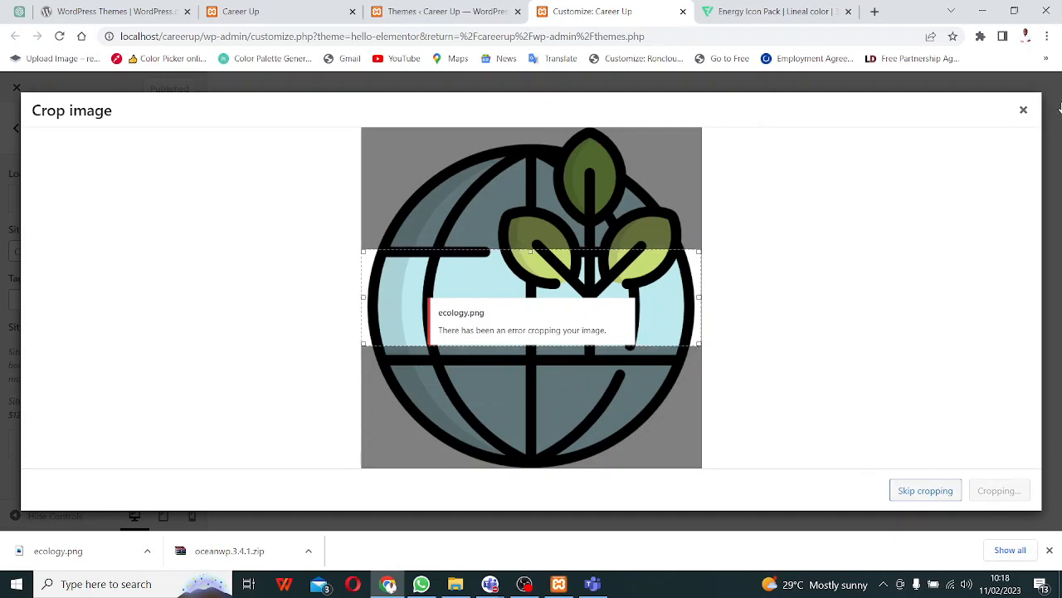
pyautogui.click(1024, 111)
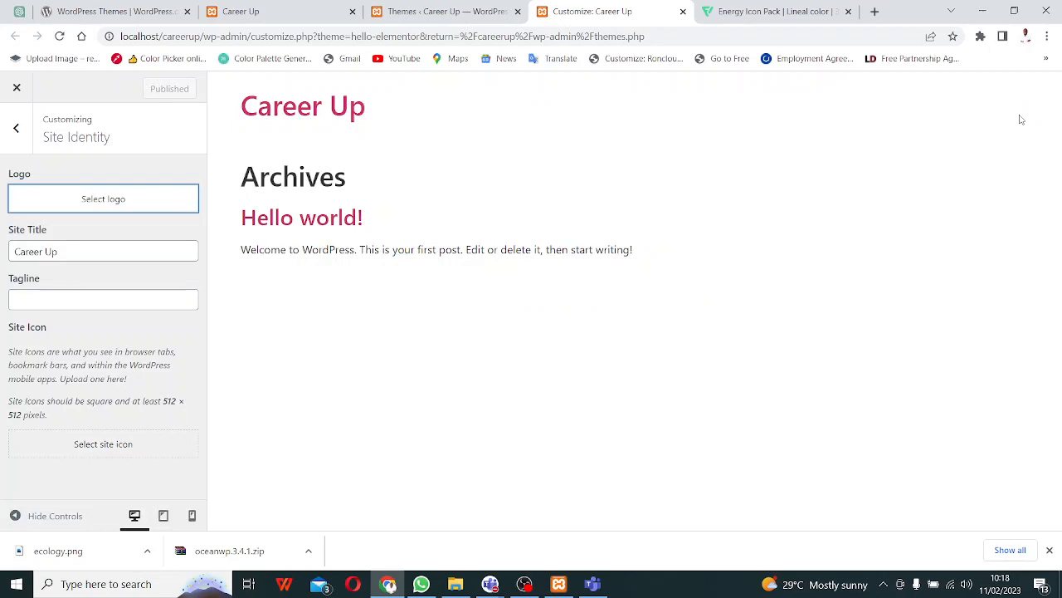
# - Set the site tagline to 'Citadel of Learning' and publish it
pyautogui.click(78, 300)
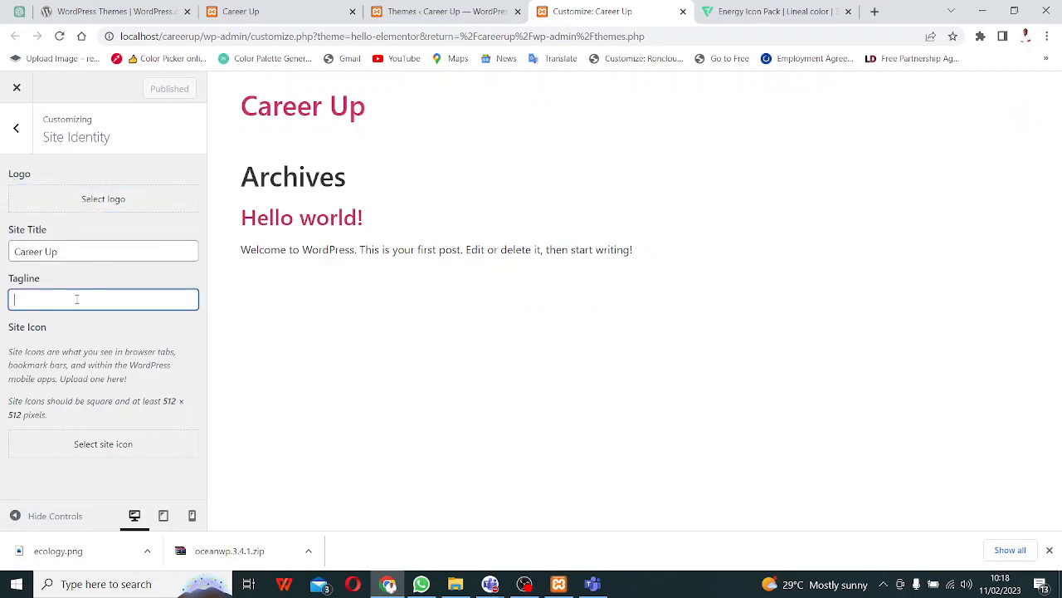
pyautogui.write('Ci')
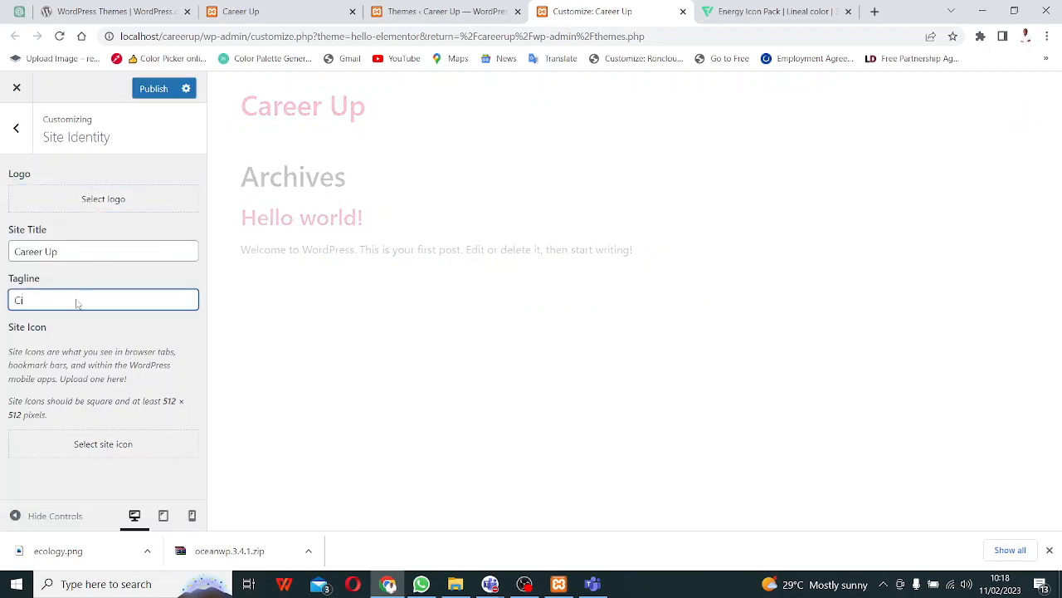
pyautogui.write('tadel of Learning')
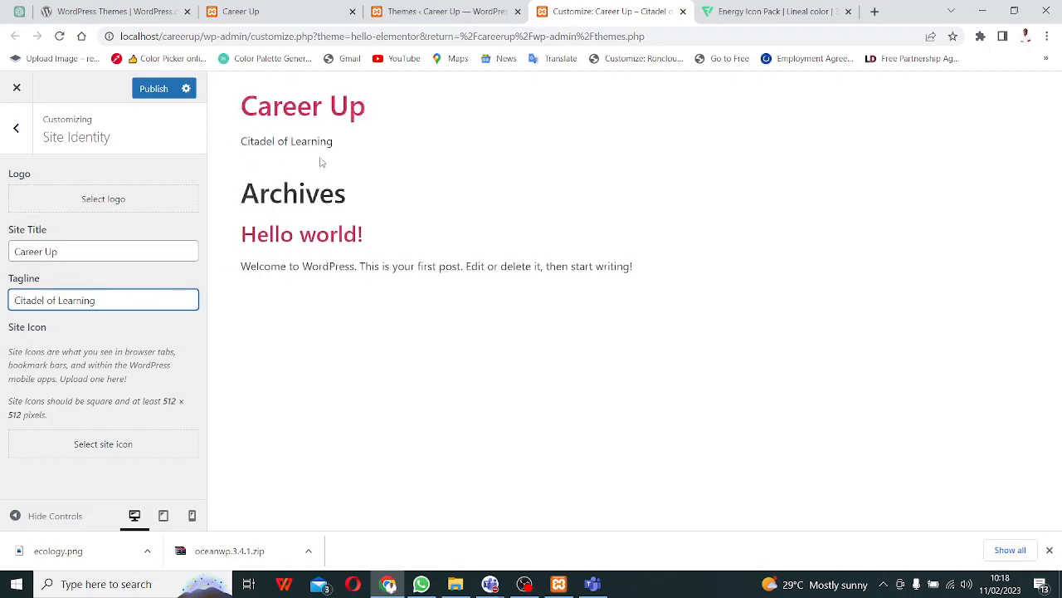
pyautogui.click(152, 88)
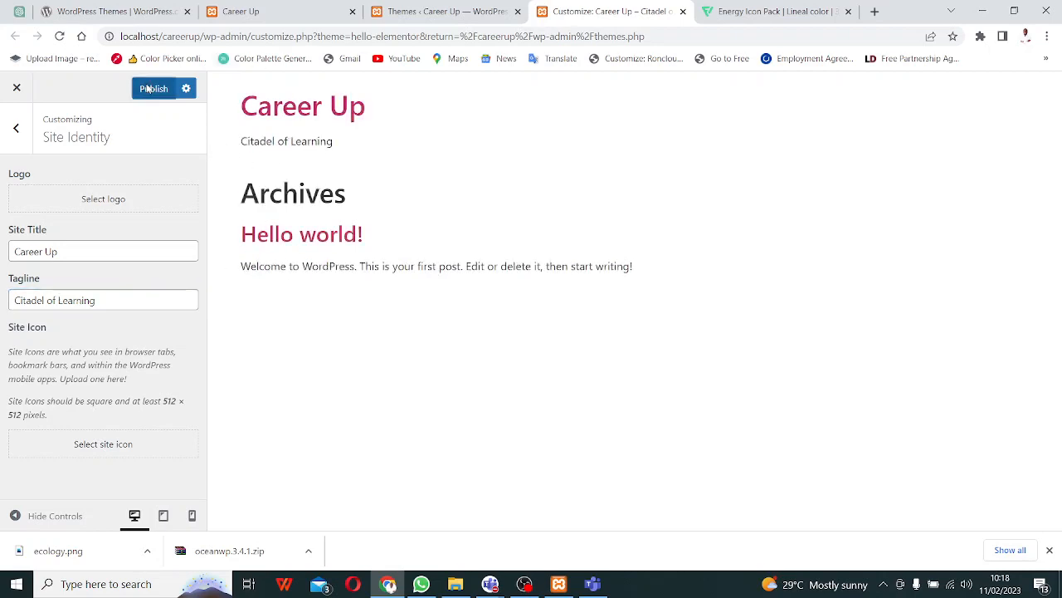
# - Reload the live Career Up front page to check the tagline, then return to the customizer
pyautogui.click(282, 16)
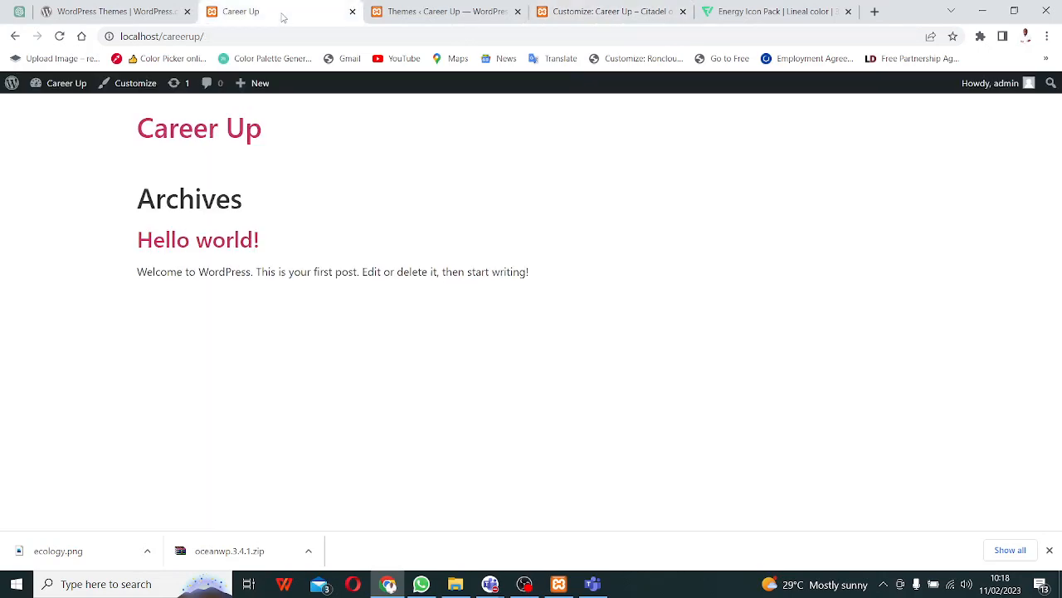
pyautogui.press('F5')
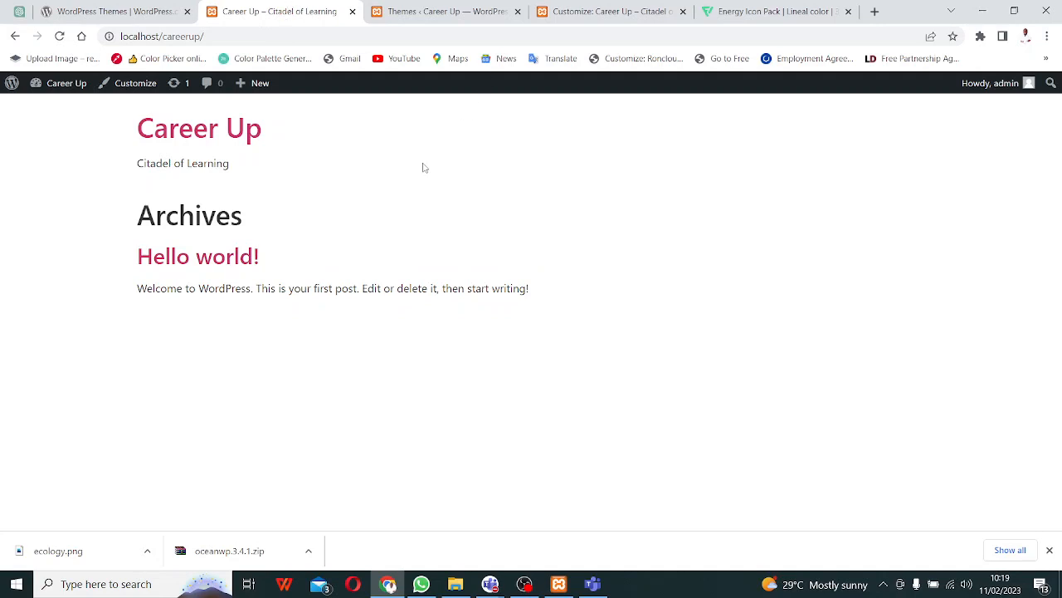
pyautogui.click(438, 17)
pyautogui.click(585, 17)
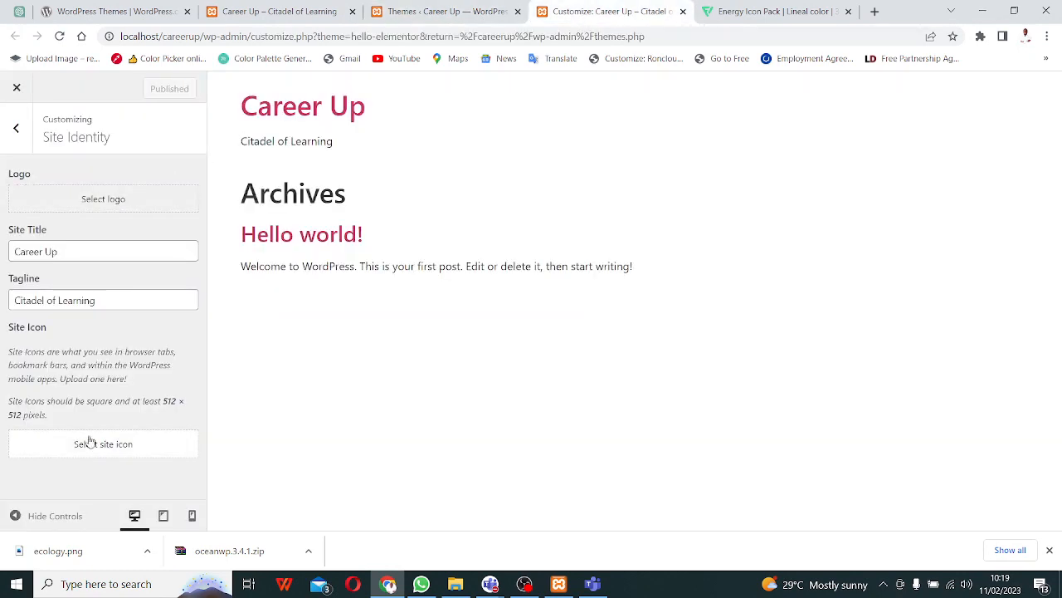
# - Choose the ecology image for the site icon, then admit a waiting guest in Teams
pyautogui.click(121, 451)
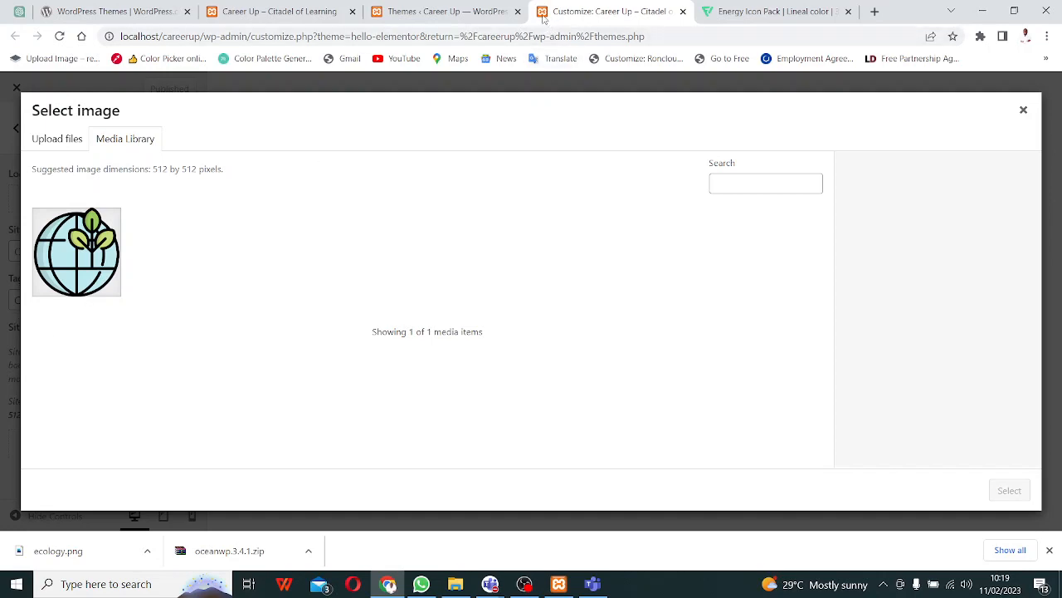
pyautogui.click(907, 53)
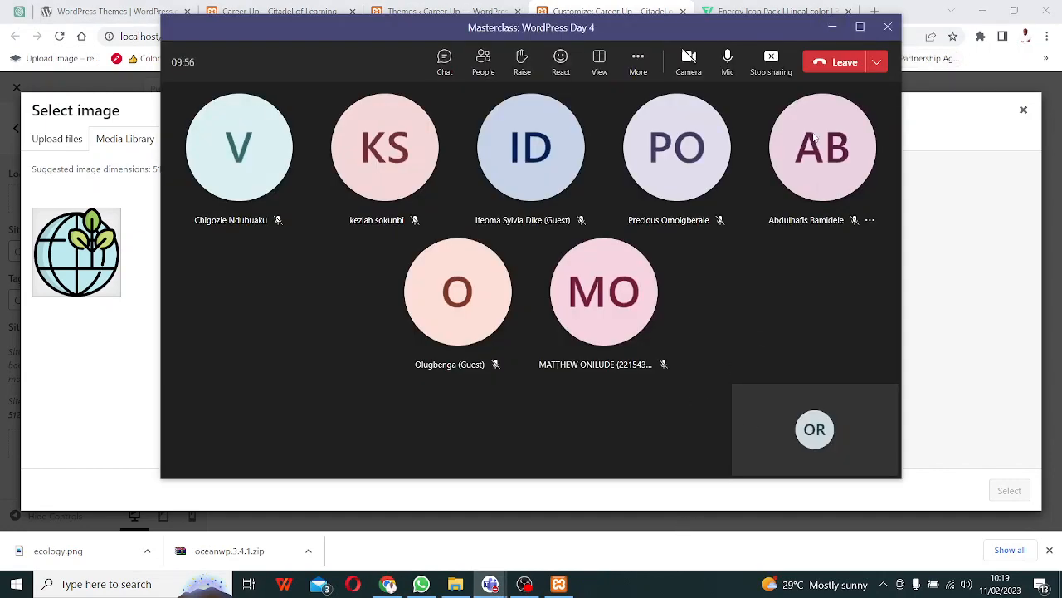
pyautogui.click(832, 34)
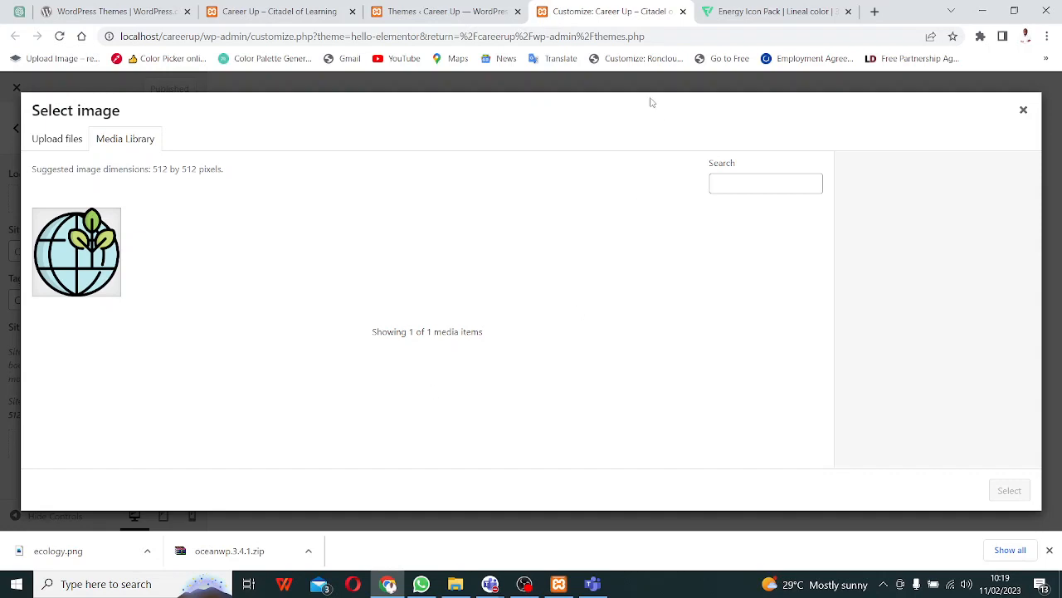
pyautogui.click(80, 247)
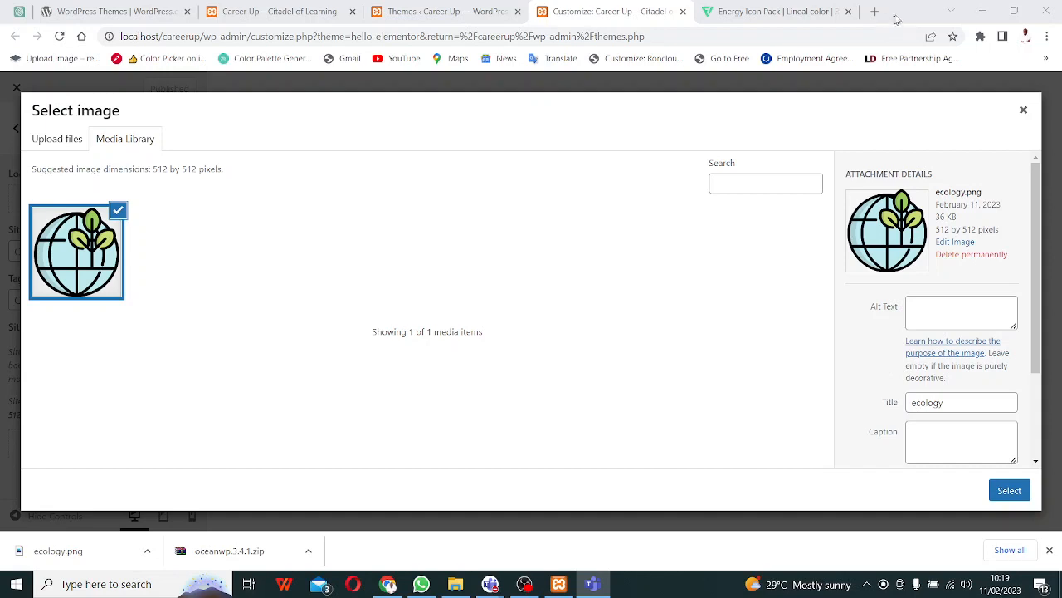
pyautogui.click(1008, 491)
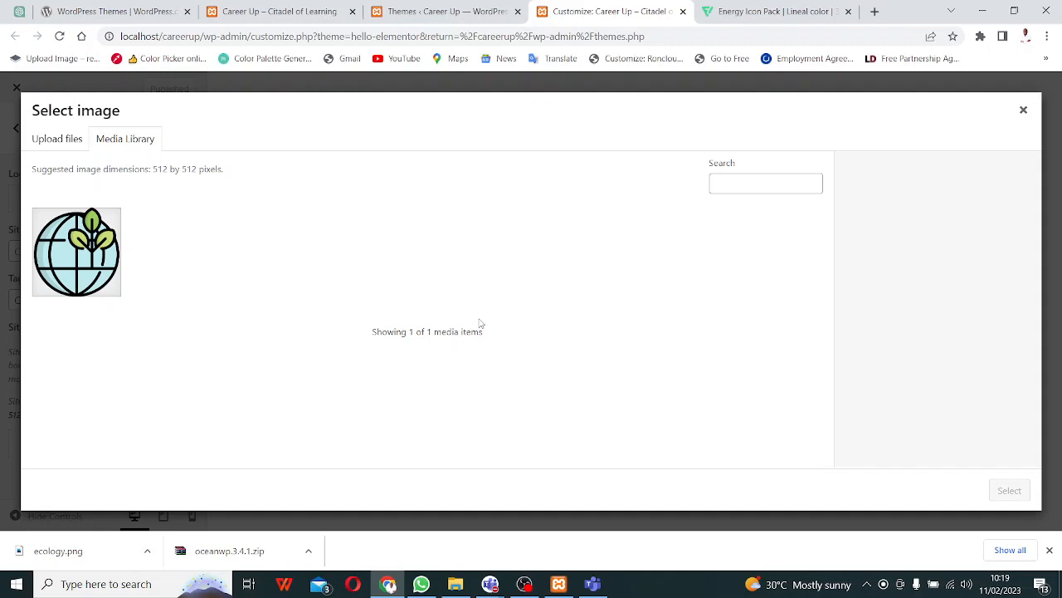
pyautogui.click(964, 53)
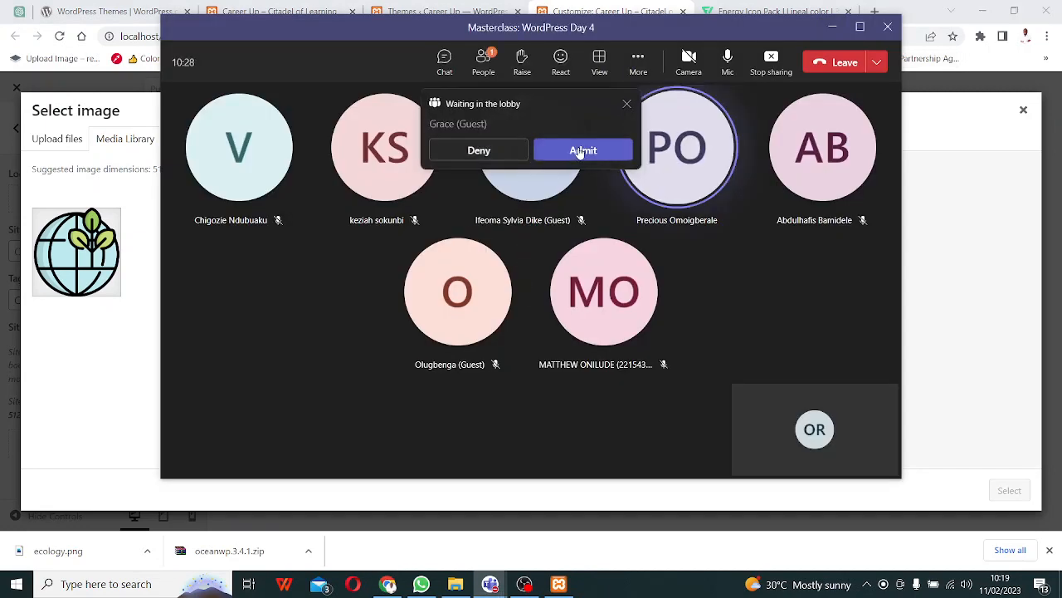
pyautogui.click(581, 151)
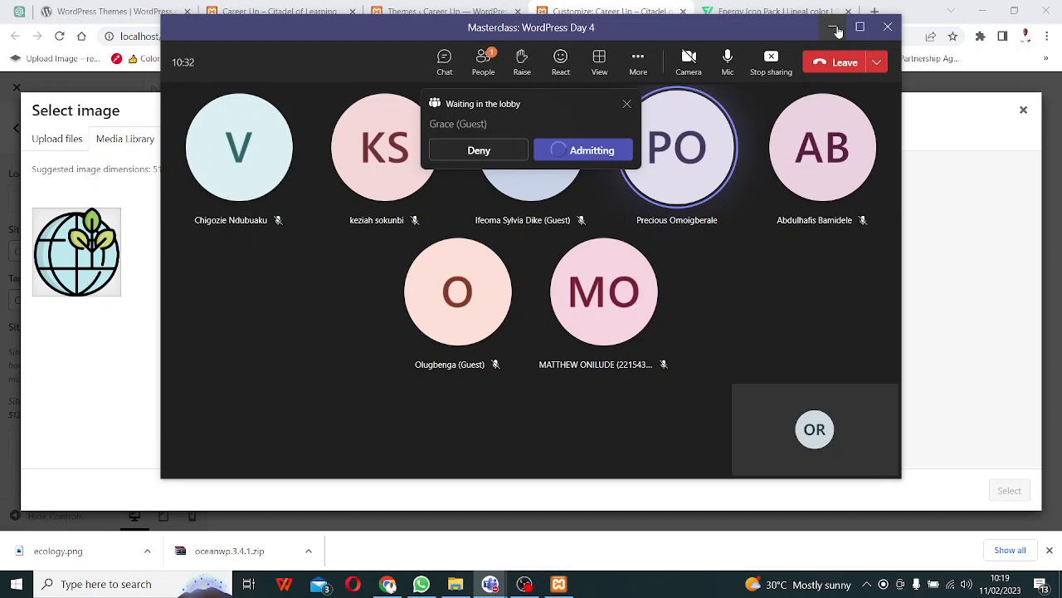
# - Hide the meeting window and close the image picker and the Customize tab
pyautogui.click(833, 28)
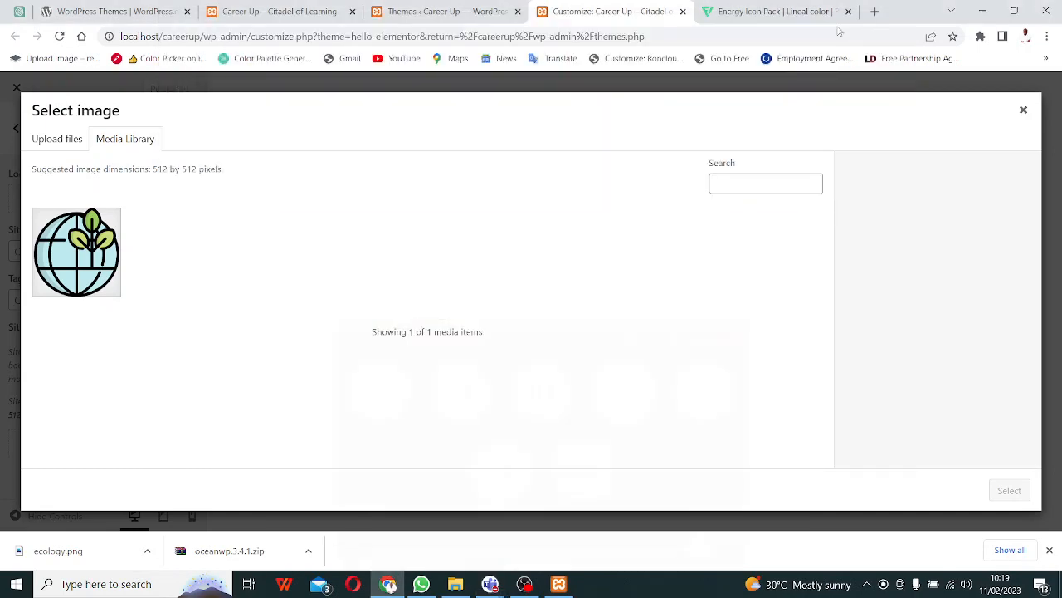
pyautogui.click(1023, 110)
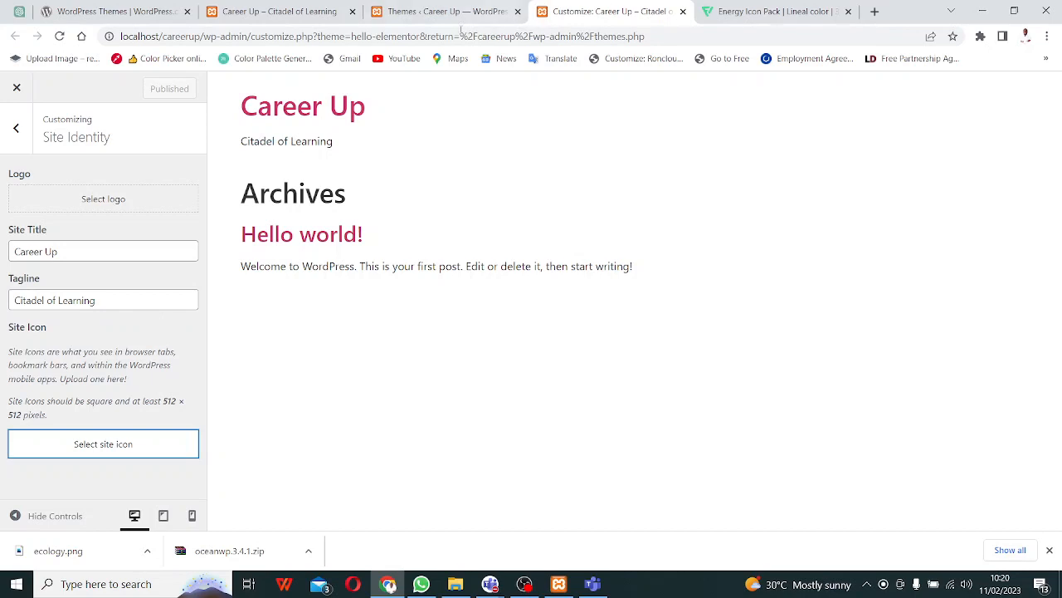
pyautogui.click(682, 11)
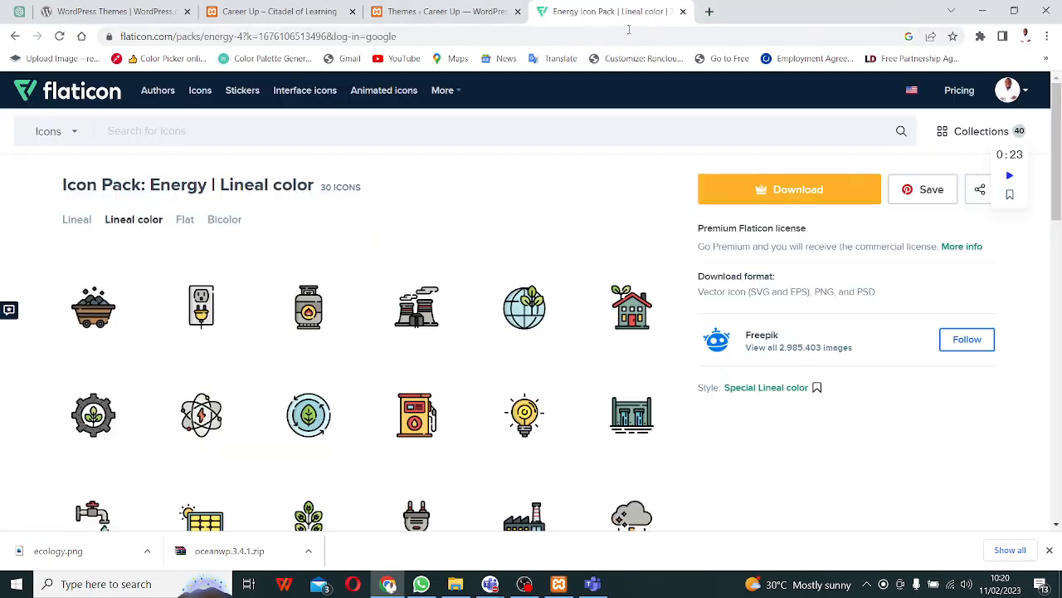
# - Reopen the Hello Elementor customizer in a new tab from the Themes page
pyautogui.click(440, 11)
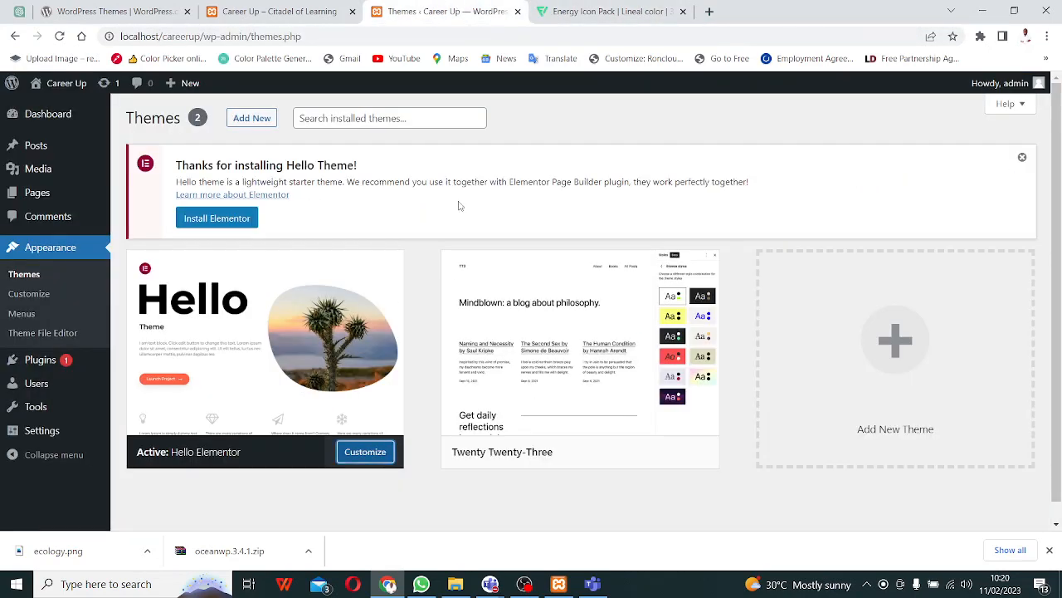
pyautogui.rightClick(372, 459)
pyautogui.click(465, 328)
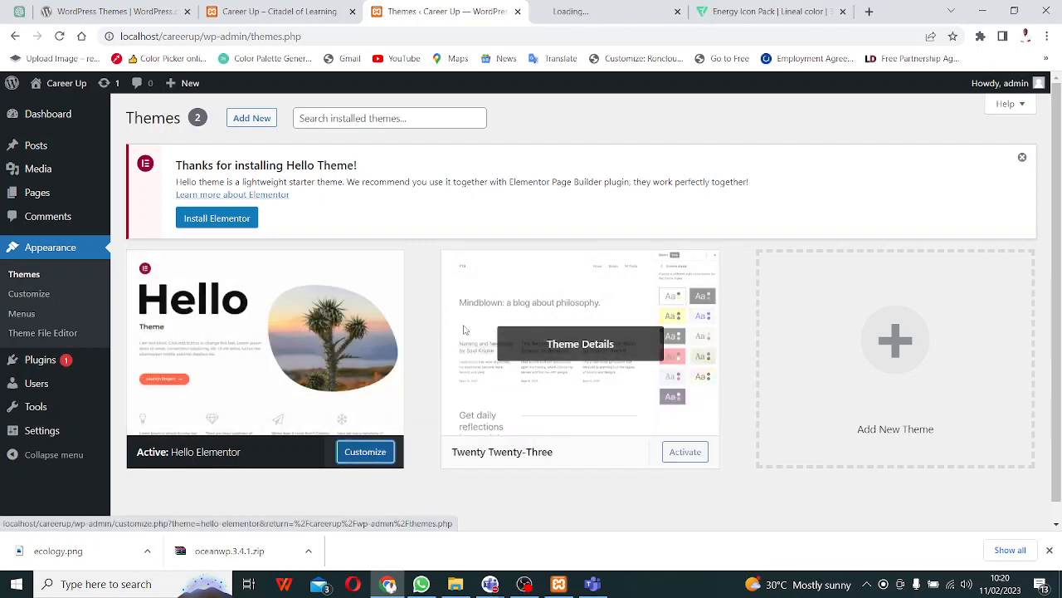
pyautogui.click(633, 11)
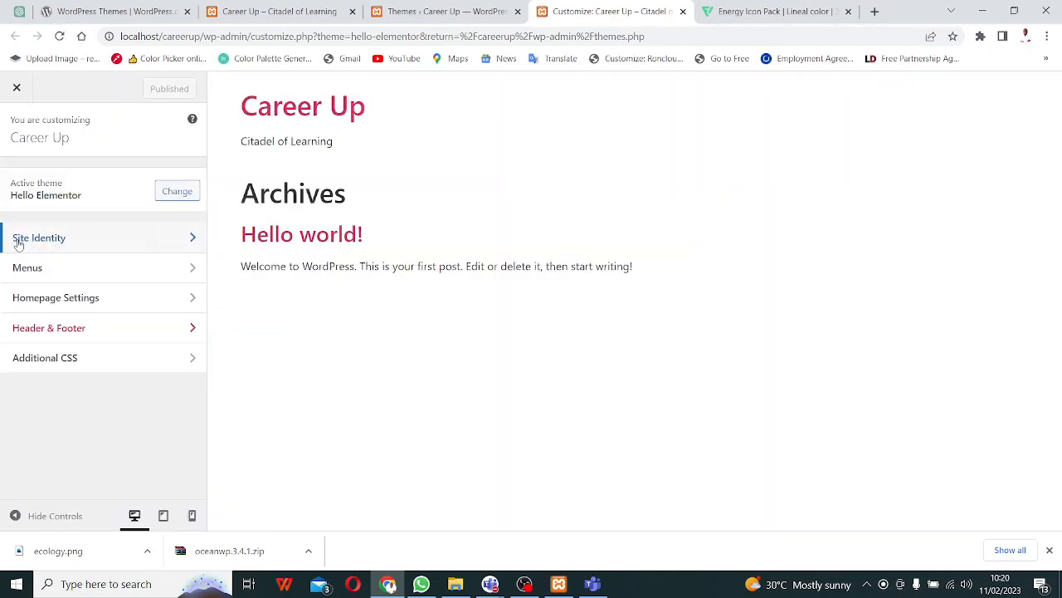
# - In Site Identity, try twice to set the ecology image as site icon, then close the picker
pyautogui.click(181, 240)
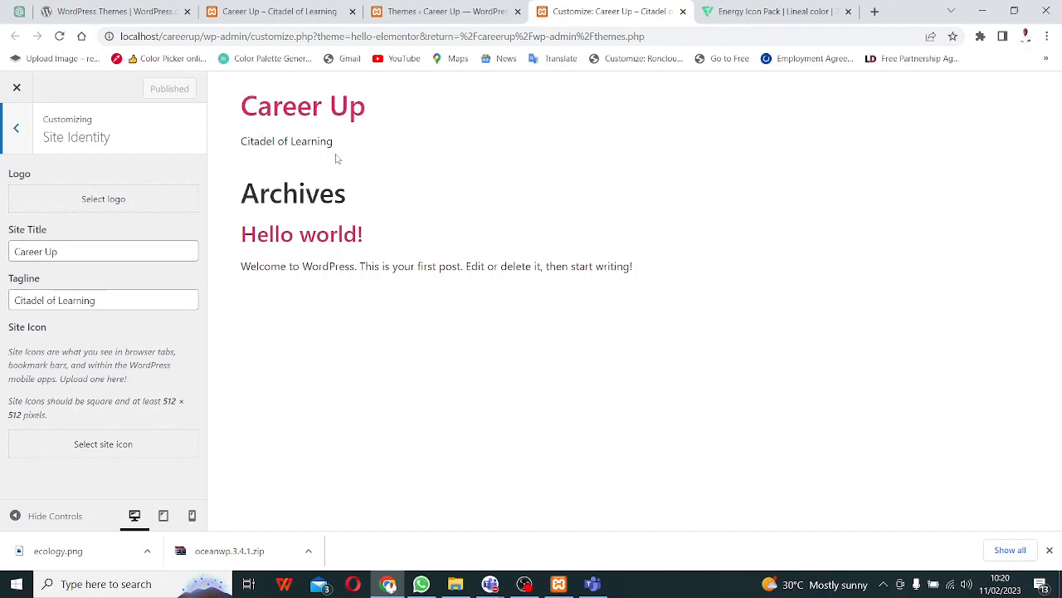
pyautogui.click(96, 444)
pyautogui.click(81, 280)
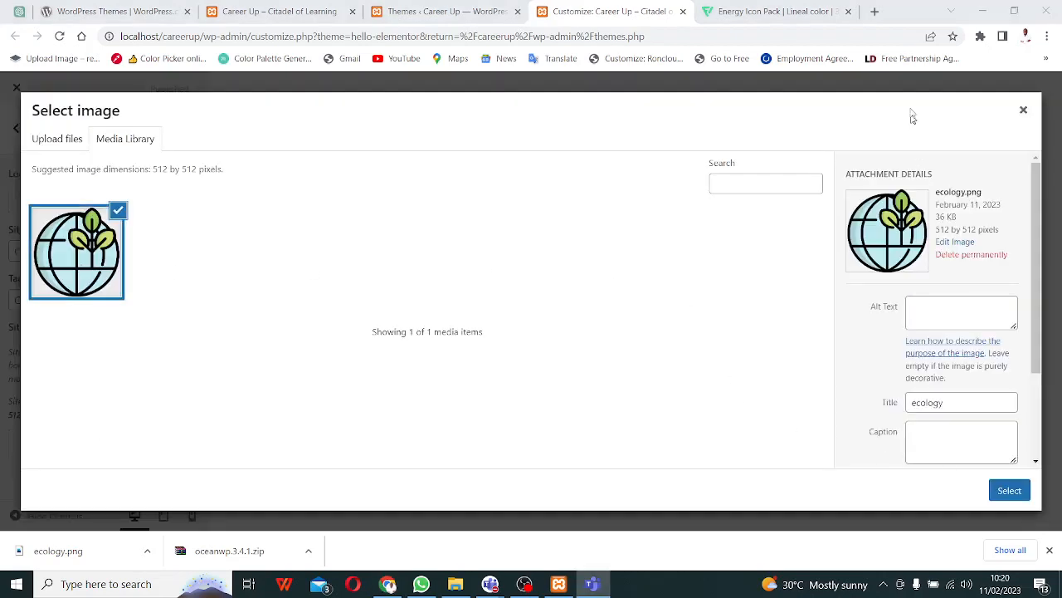
pyautogui.click(1016, 494)
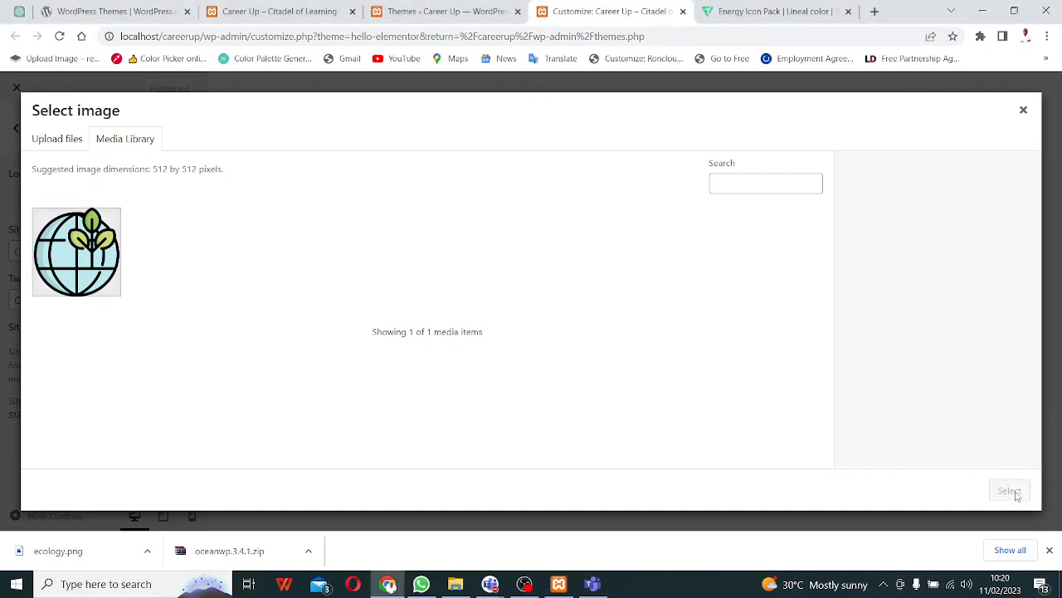
pyautogui.click(80, 264)
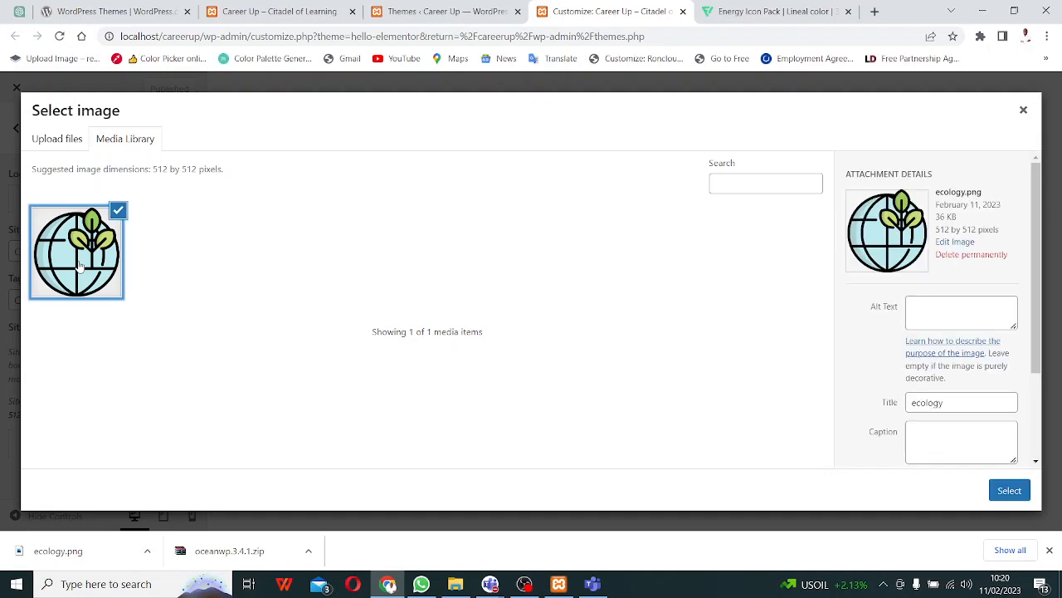
pyautogui.click(1010, 492)
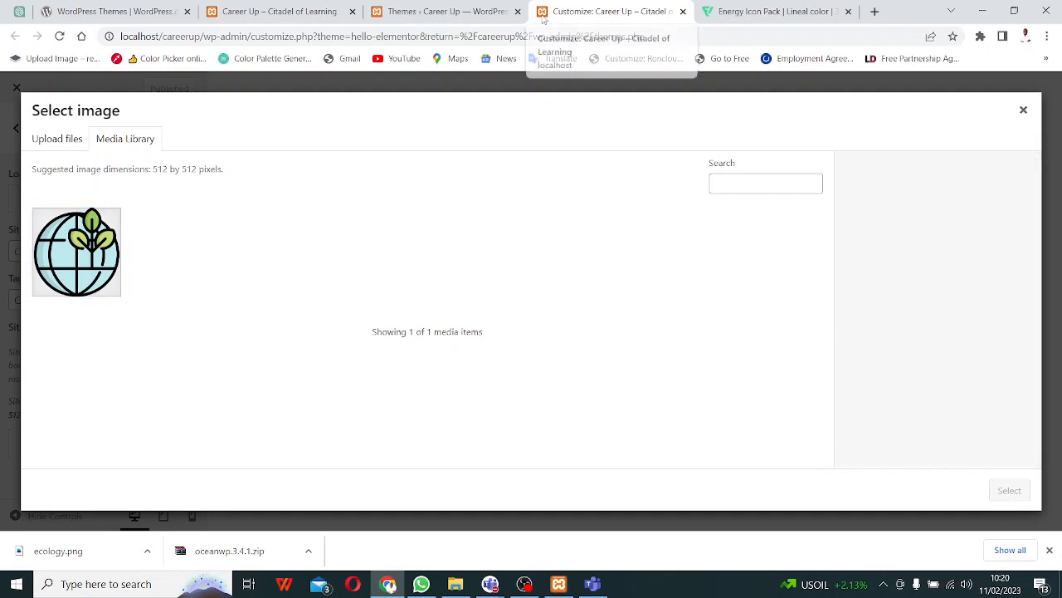
pyautogui.click(1026, 116)
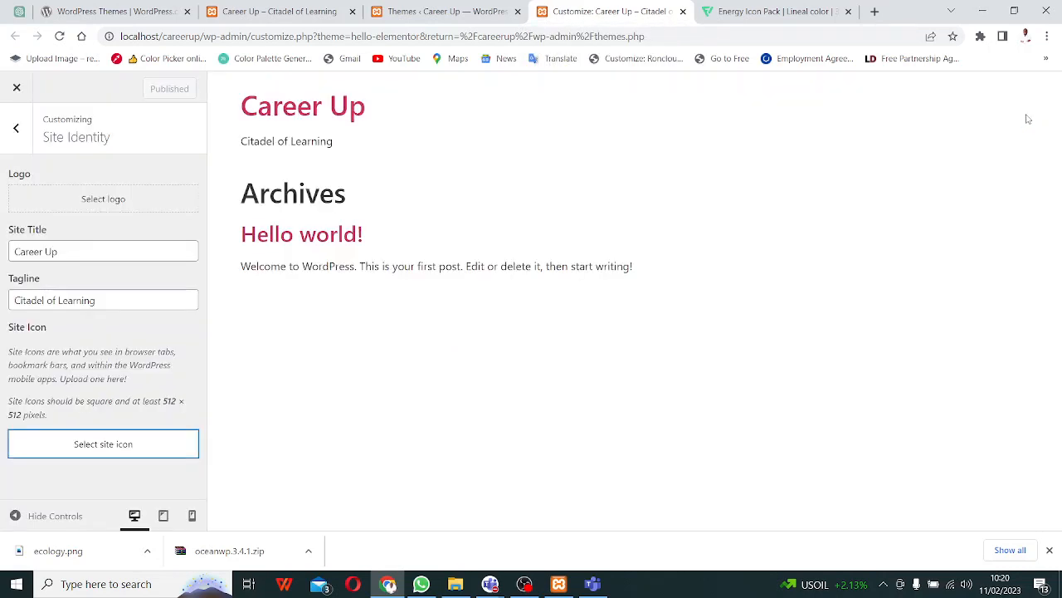
# - Upload IMG-20221214-WA0023.jpg from Downloads through the site icon image picker
pyautogui.click(100, 446)
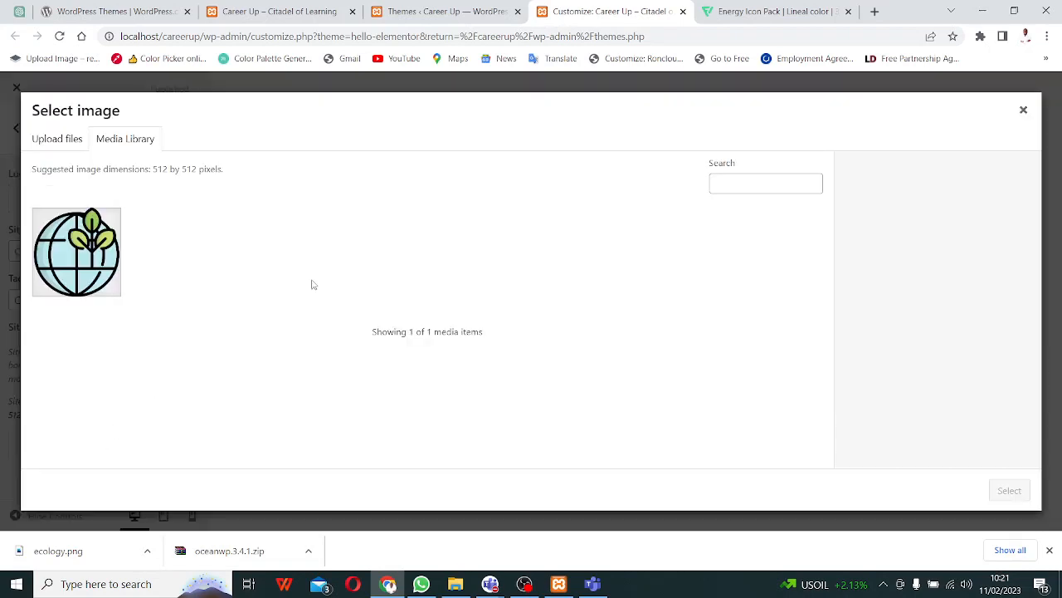
pyautogui.click(102, 261)
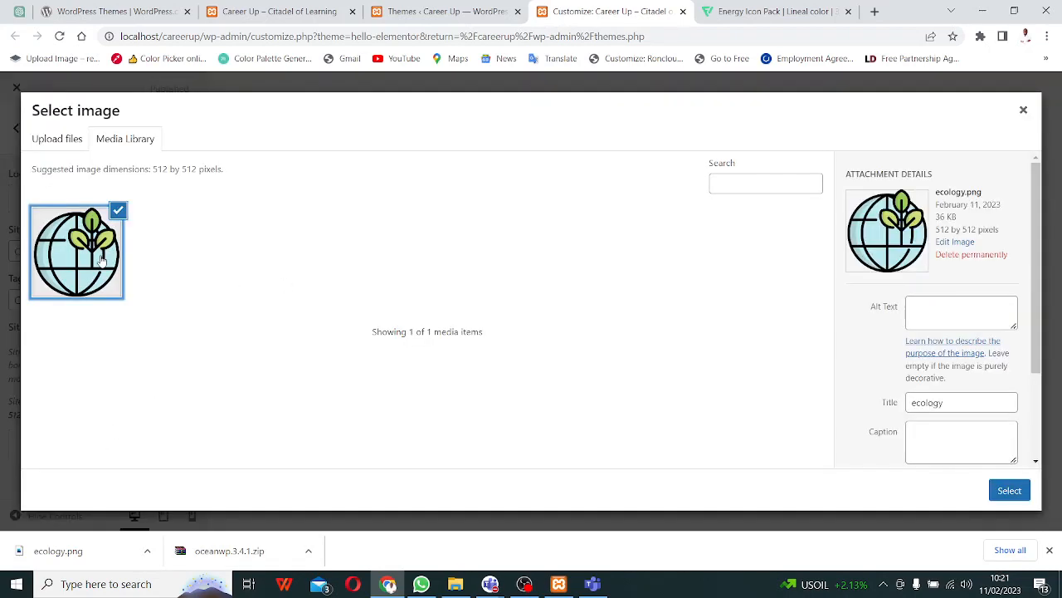
pyautogui.click(33, 139)
pyautogui.click(544, 321)
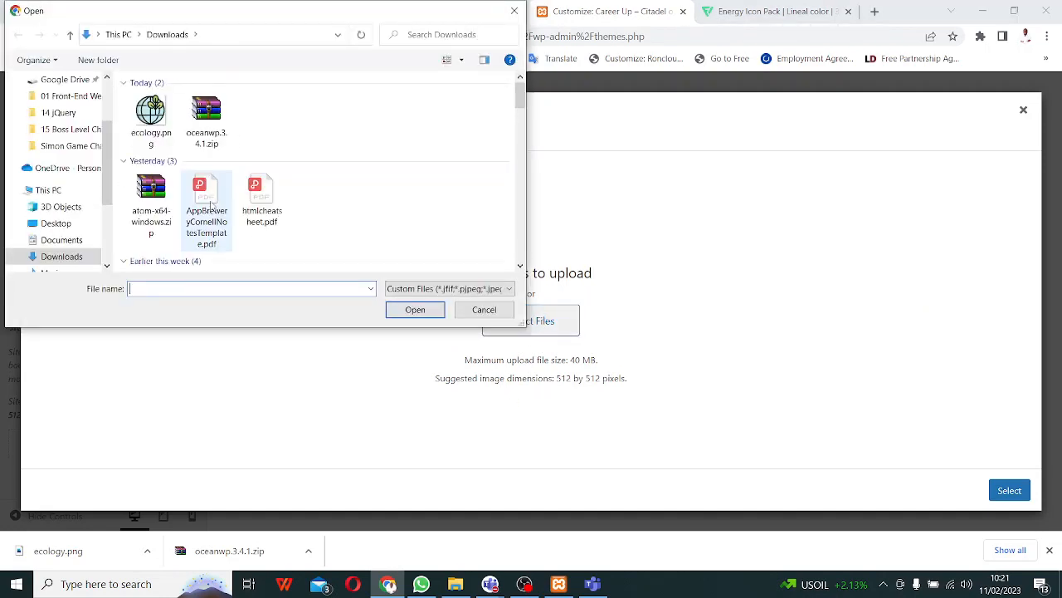
pyautogui.scroll(-3, 262, 249)
pyautogui.scroll(-3, 261, 249)
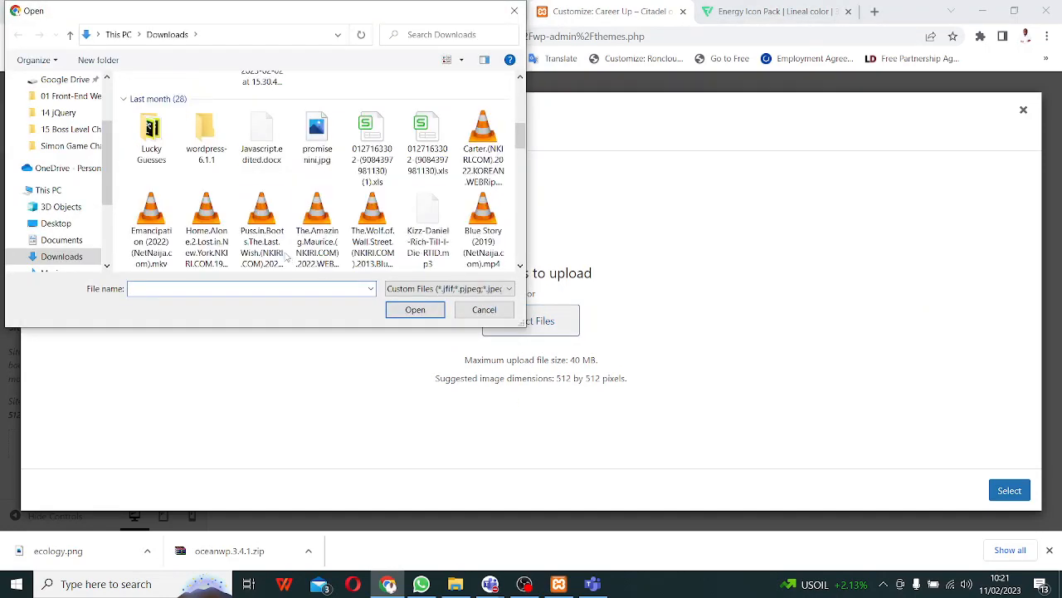
pyautogui.scroll(-10, 290, 224)
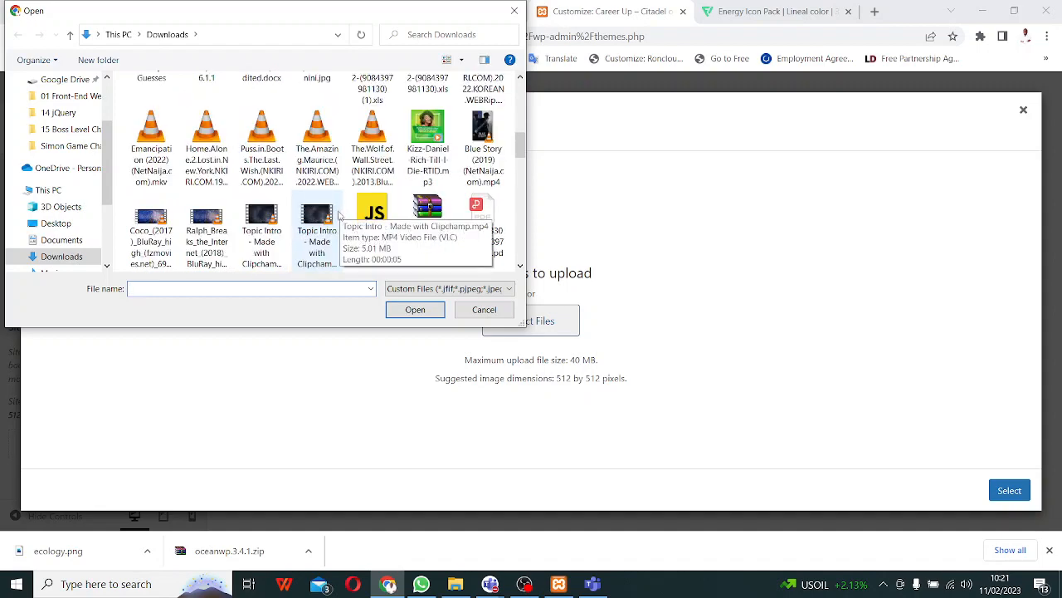
pyautogui.scroll(-5, 281, 235)
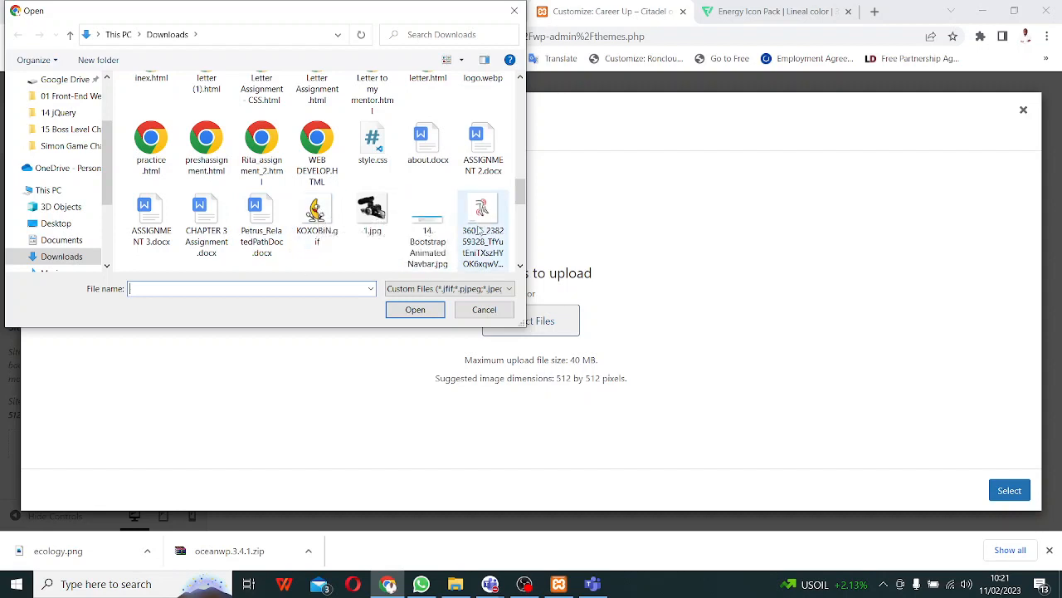
pyautogui.scroll(-1, 405, 217)
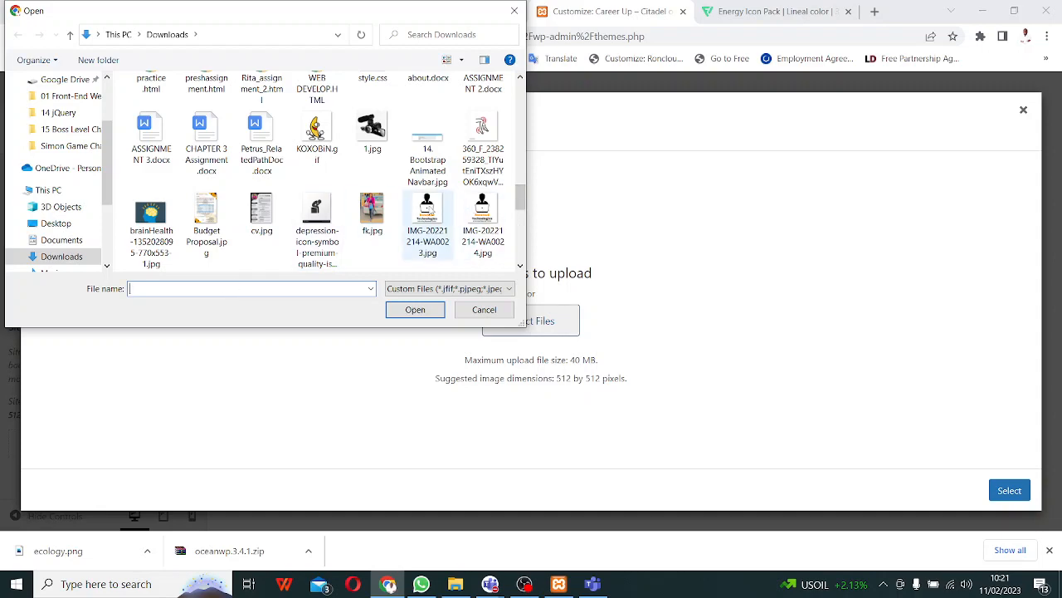
pyautogui.click(430, 245)
pyautogui.click(414, 314)
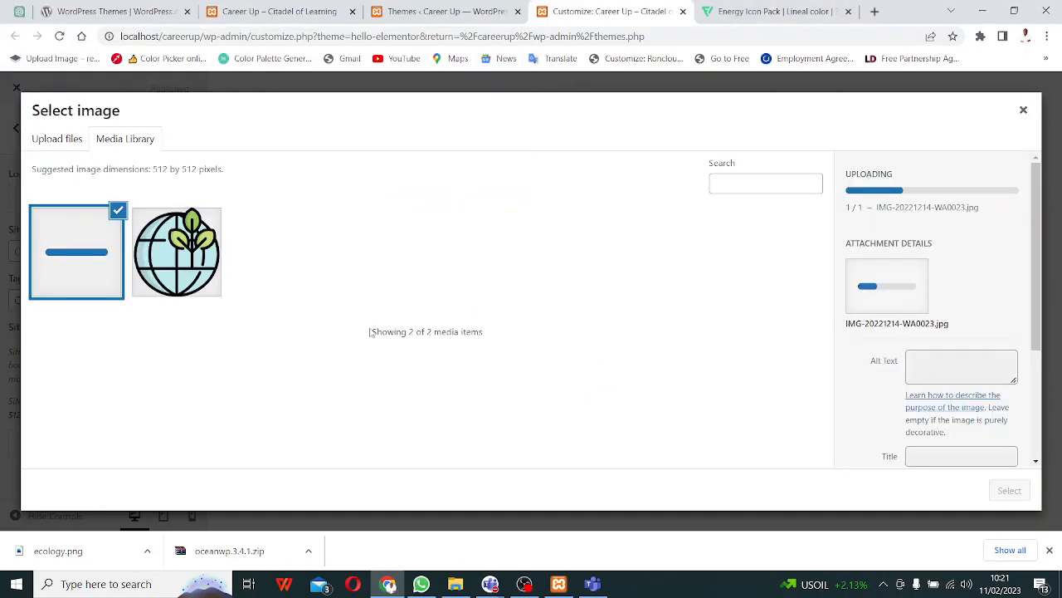
# - Try cropping the Roncloud image IMG-20221214-WA0023.jpg as the site icon, then dismiss the crop error
pyautogui.rightClick(429, 410)
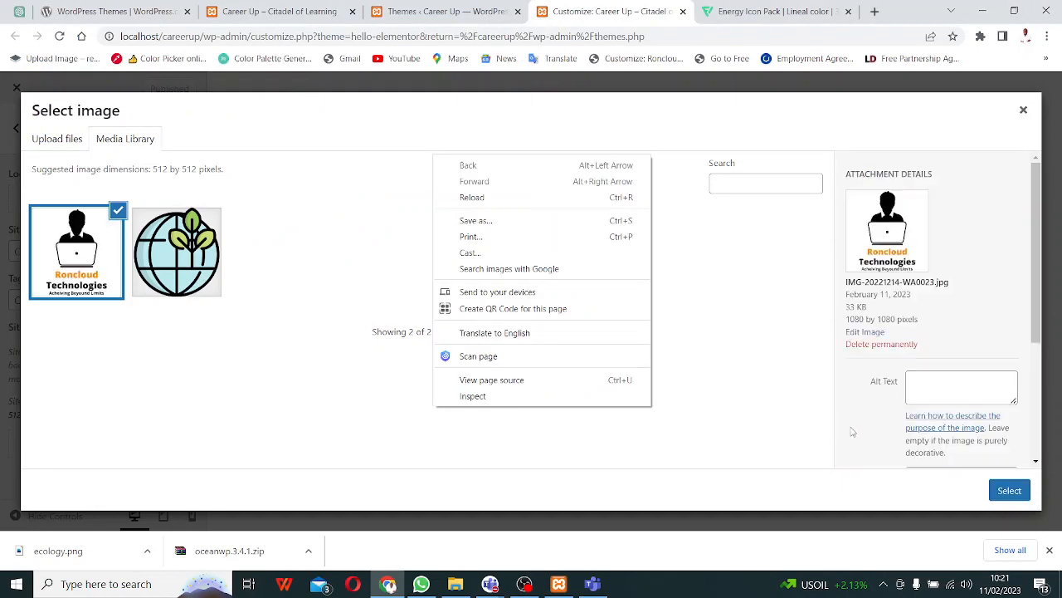
pyautogui.click(1011, 491)
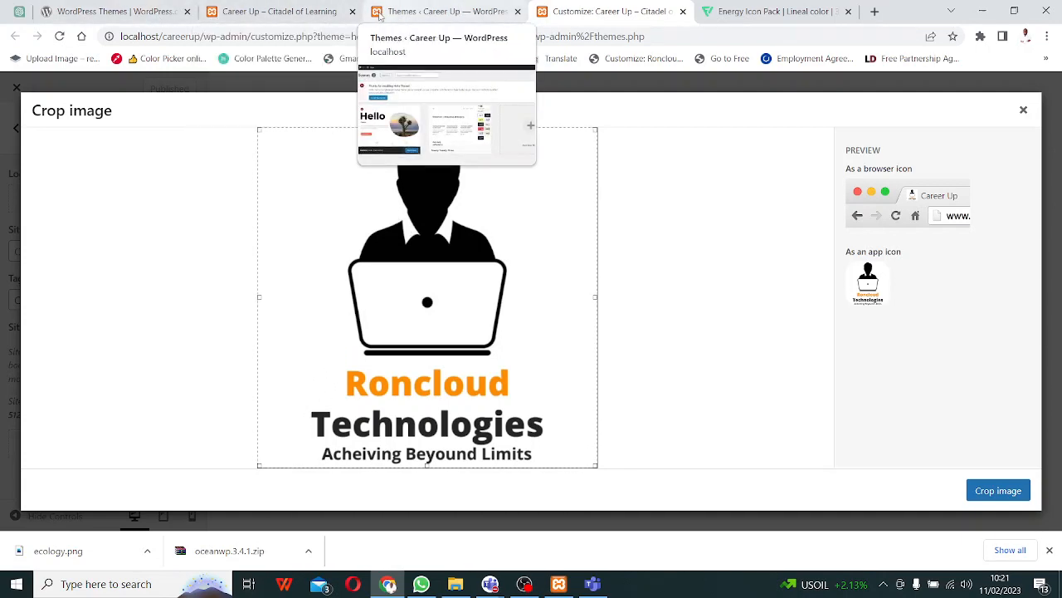
pyautogui.click(987, 494)
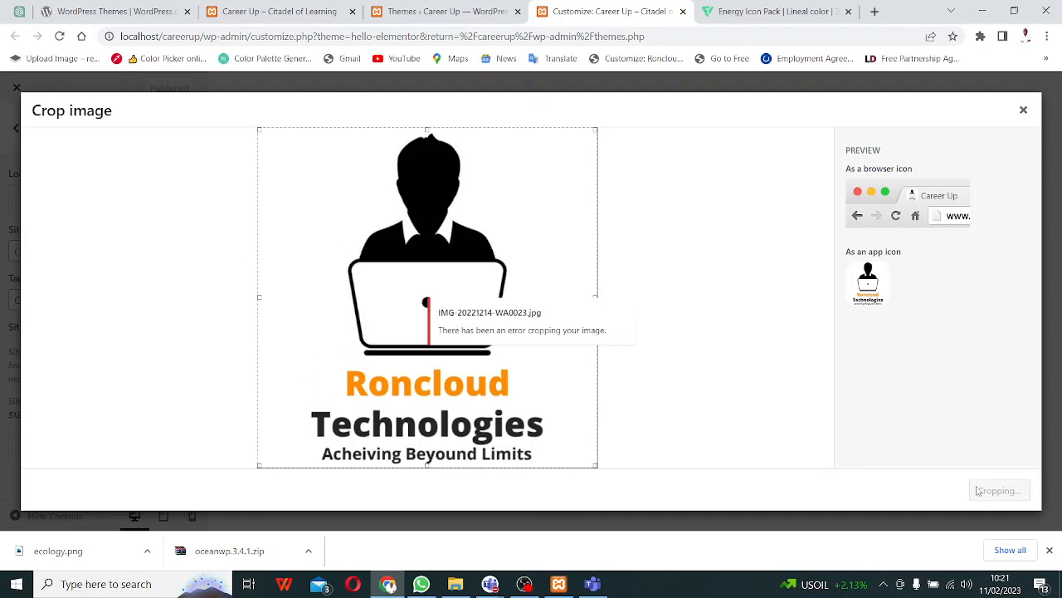
pyautogui.click(1024, 109)
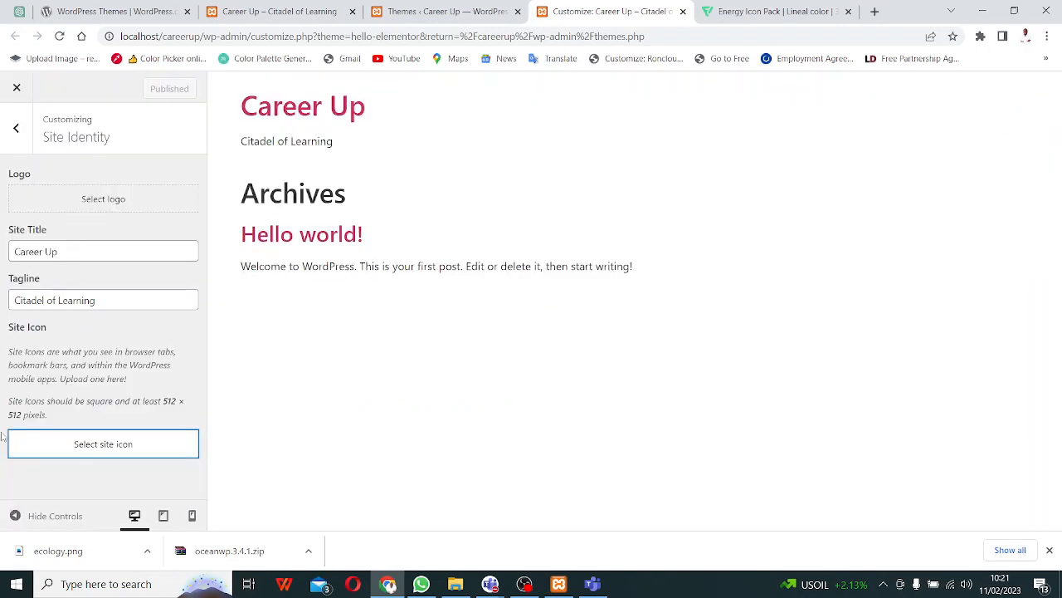
# - Try cropping the Roncloud image as the site logo; after it fails, go to the Themes page
pyautogui.click(83, 200)
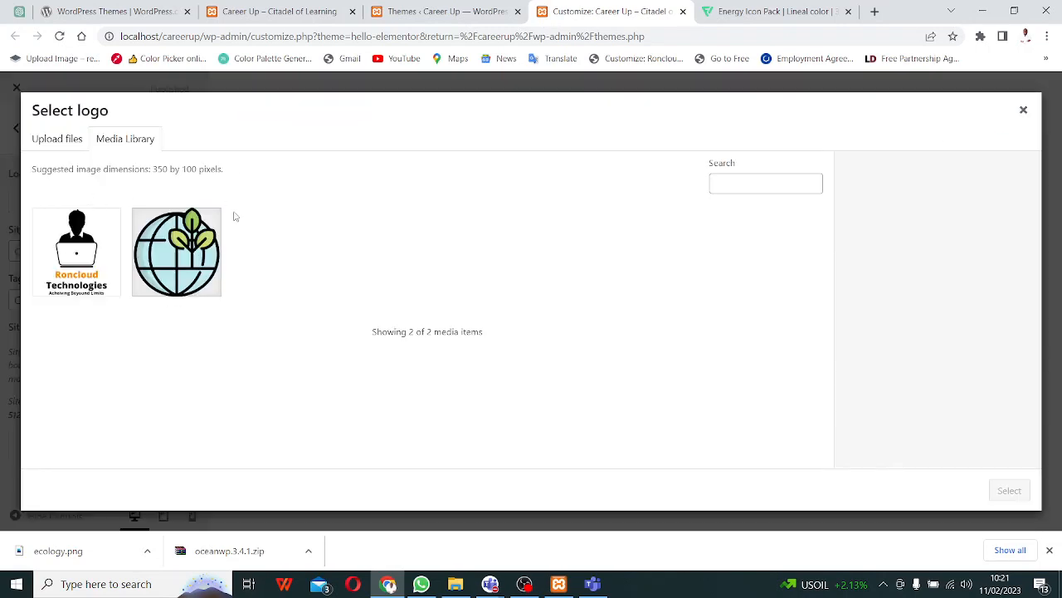
pyautogui.click(70, 235)
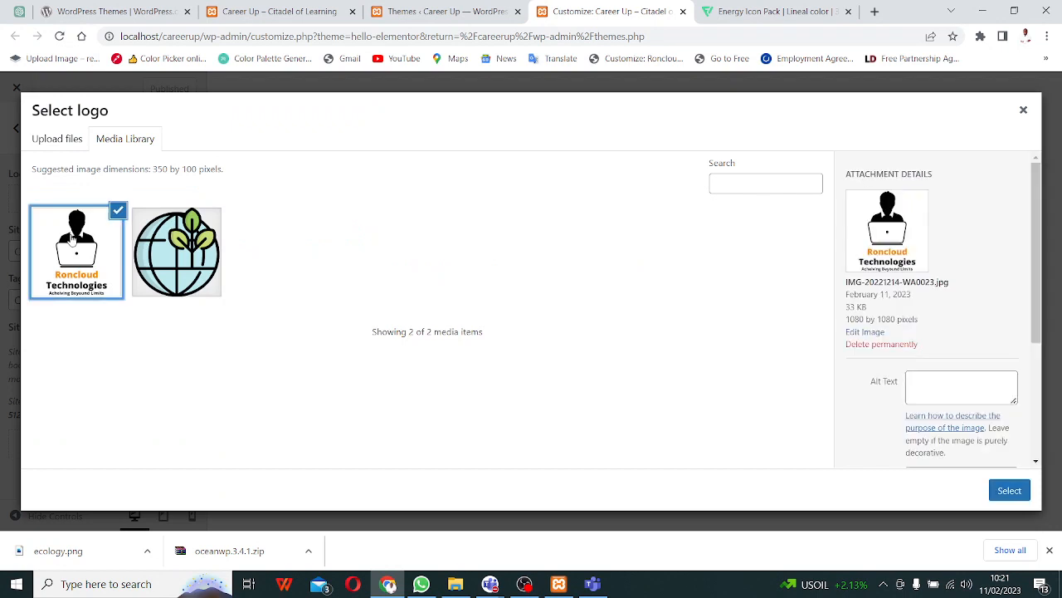
pyautogui.click(1007, 493)
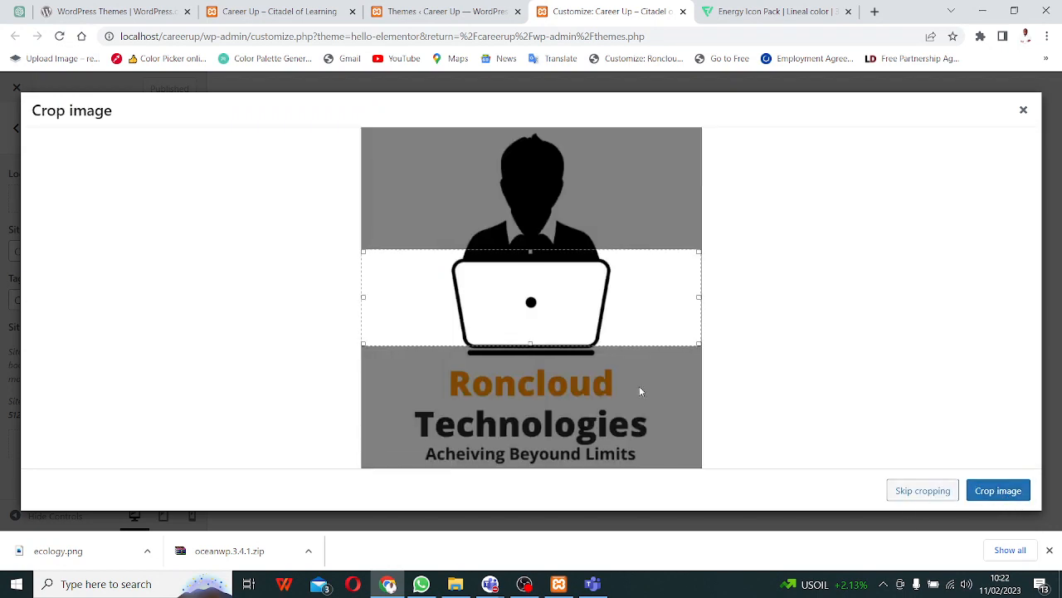
pyautogui.click(992, 494)
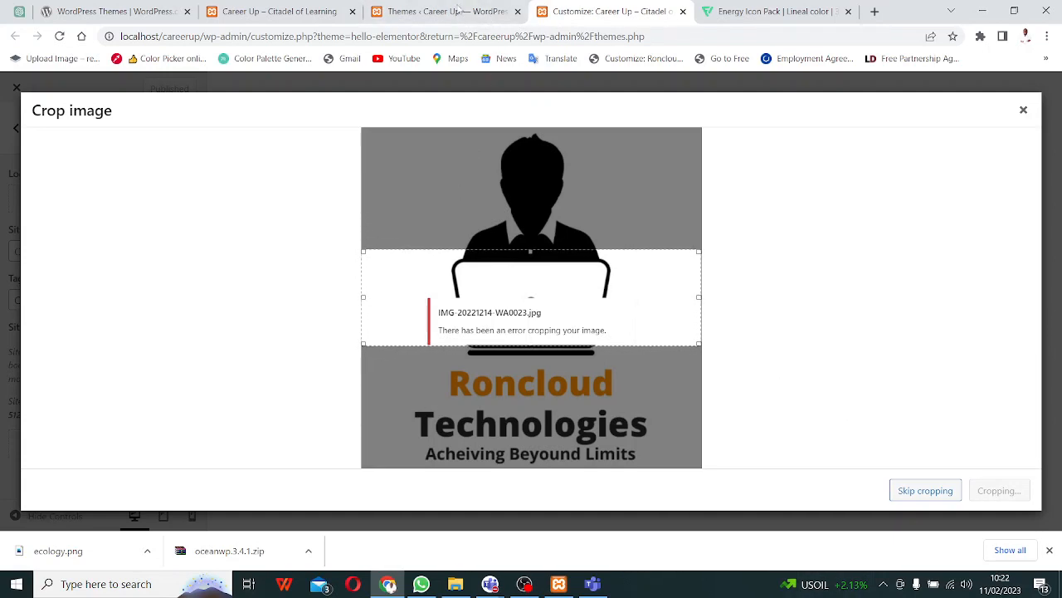
pyautogui.click(442, 10)
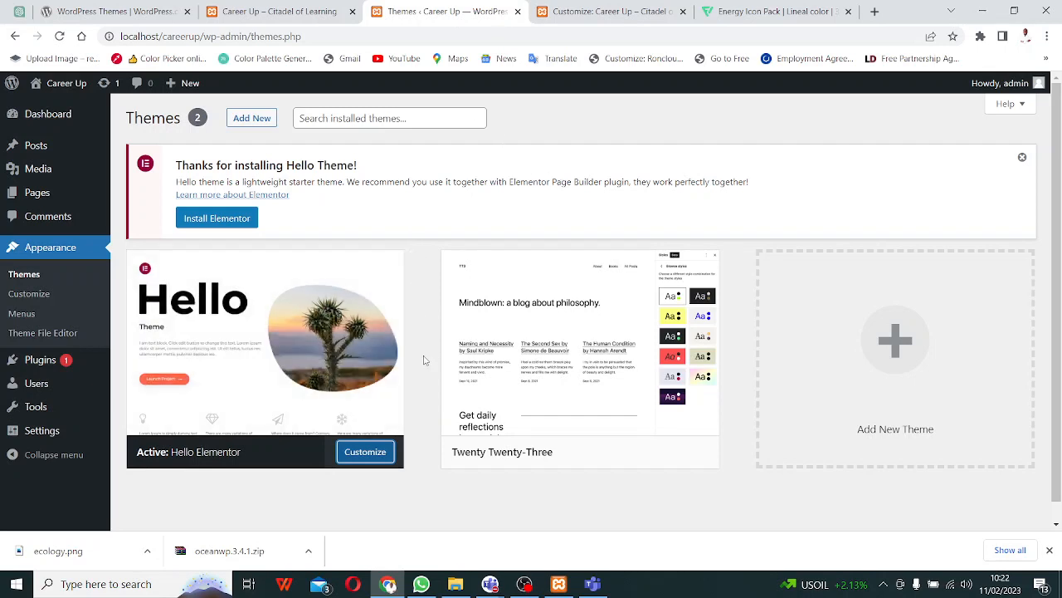
# - Upload and install the Astra theme from astra.4.0.2.zip, then view the Career Up front page
pyautogui.click(253, 120)
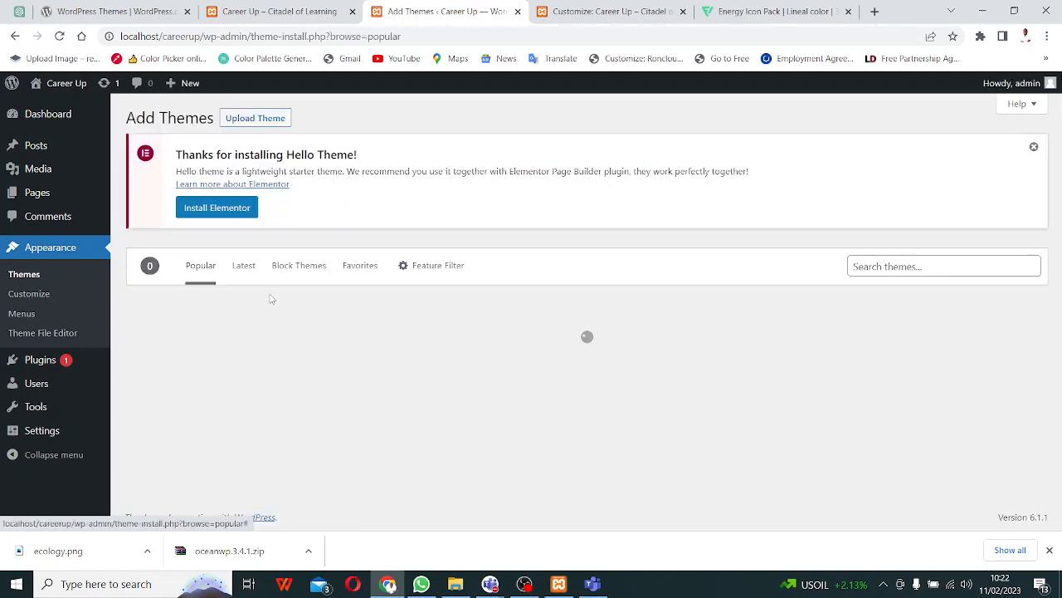
pyautogui.click(259, 119)
pyautogui.click(486, 352)
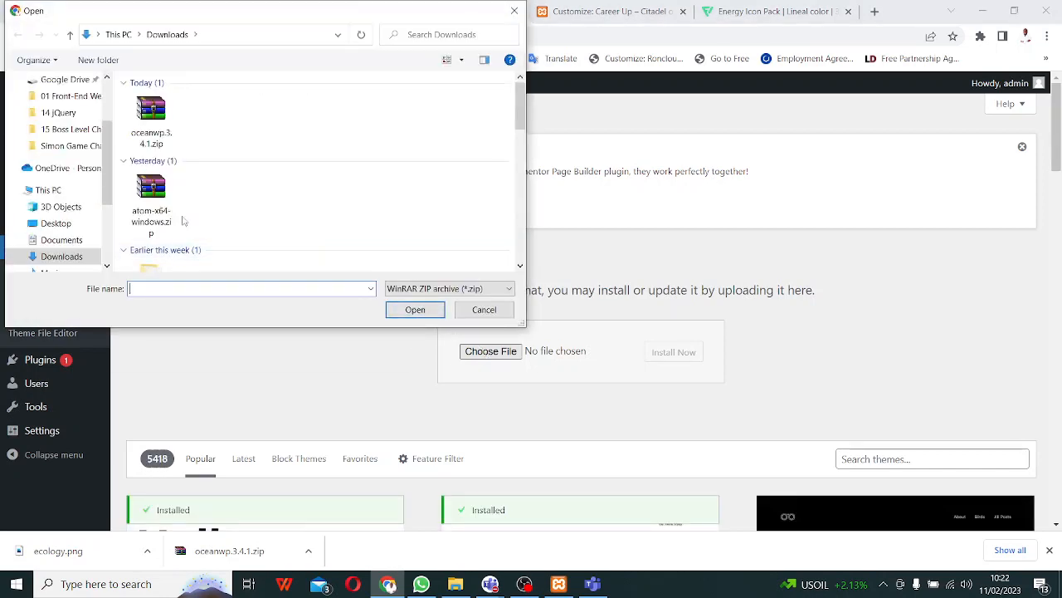
pyautogui.scroll(-3, 168, 201)
pyautogui.click(206, 142)
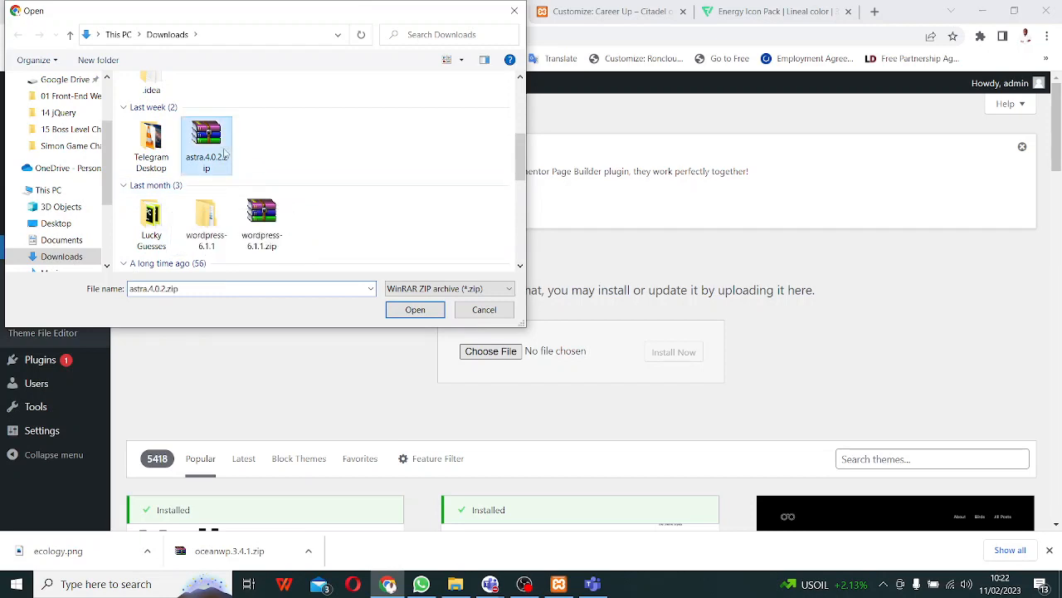
pyautogui.click(415, 309)
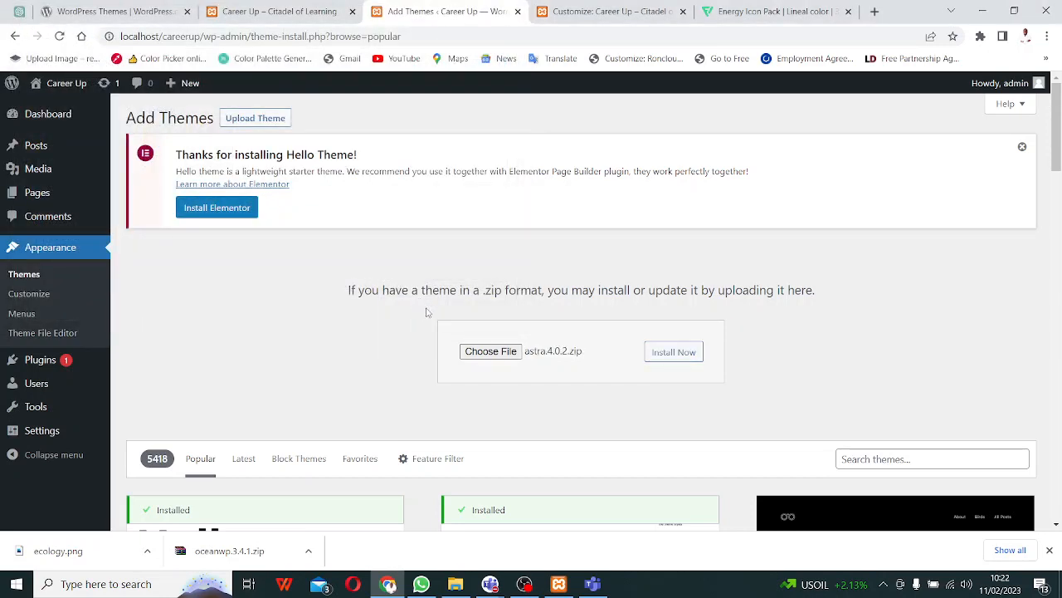
pyautogui.click(674, 355)
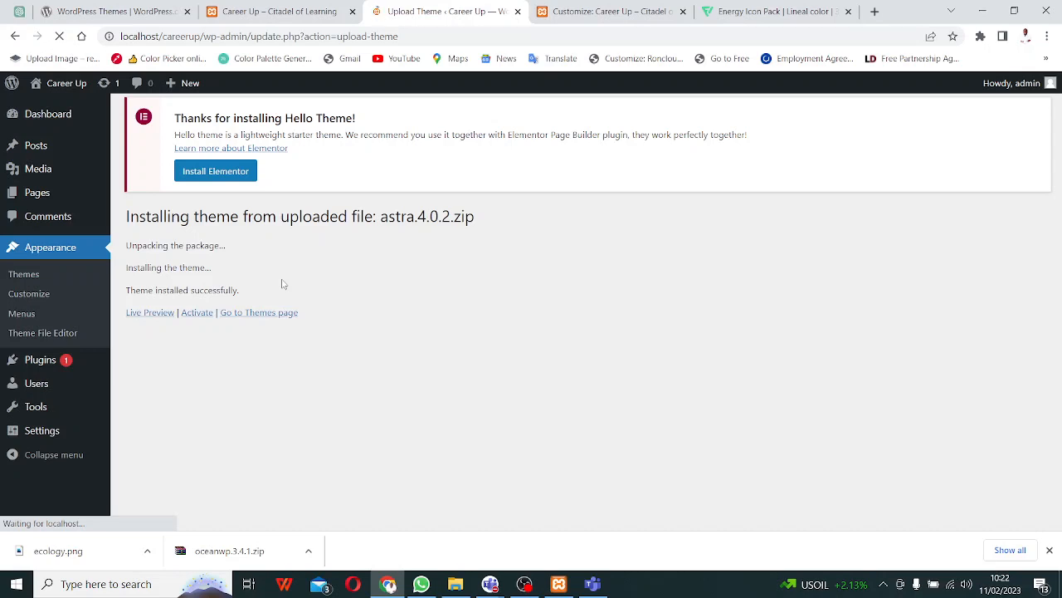
pyautogui.click(249, 20)
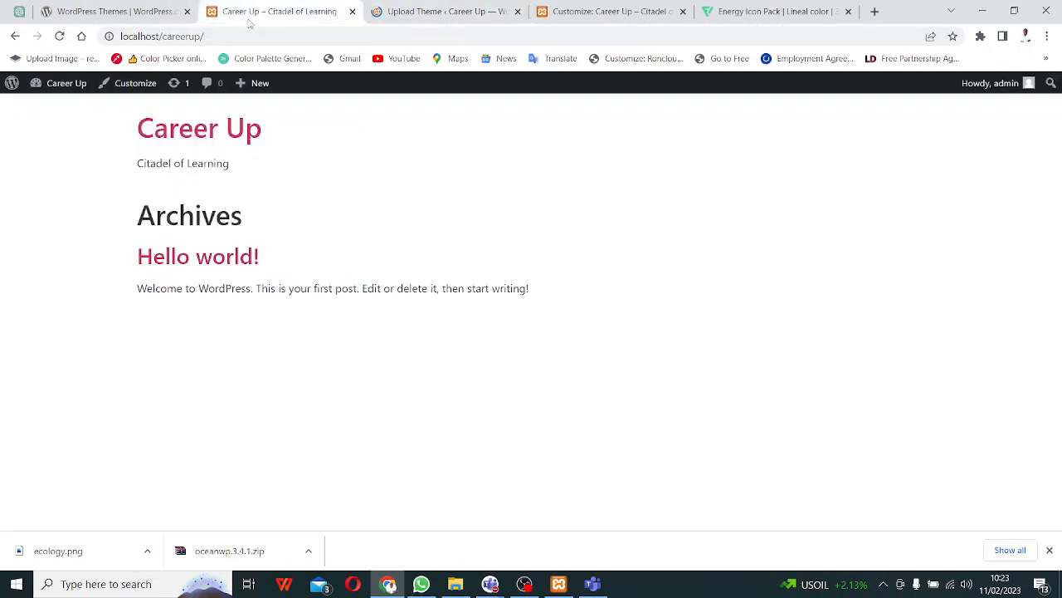
# - Activate the installed Astra theme and reload the Career Up front page to see its layout
pyautogui.click(59, 37)
pyautogui.click(432, 13)
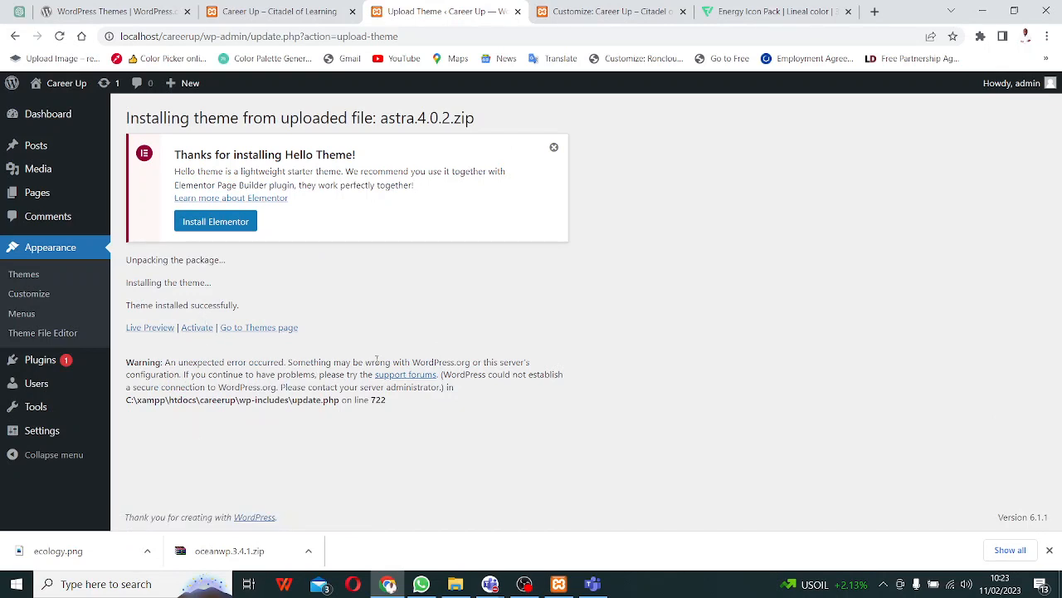
pyautogui.click(197, 327)
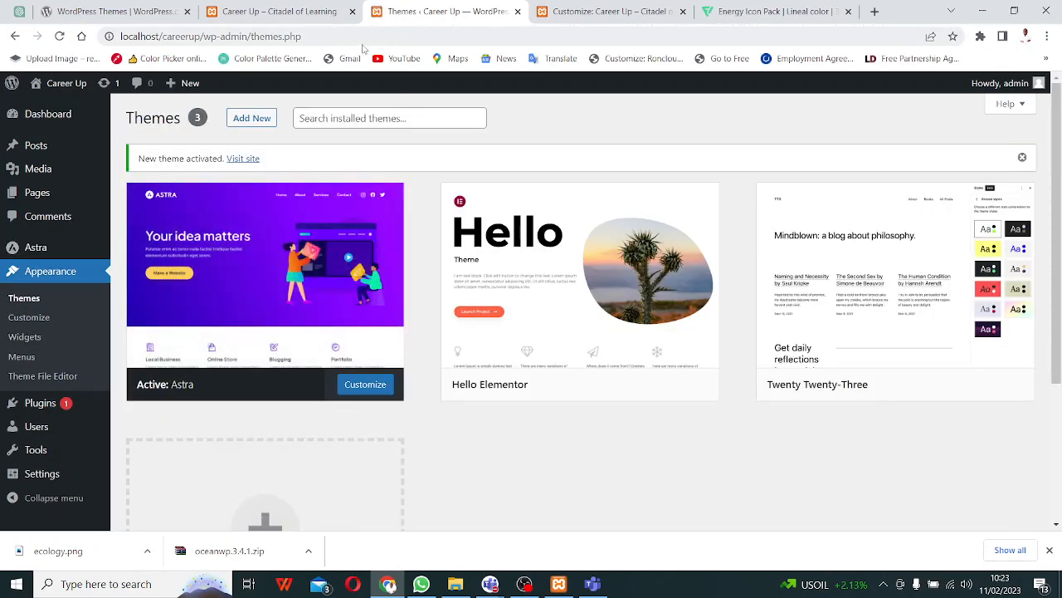
pyautogui.click(299, 12)
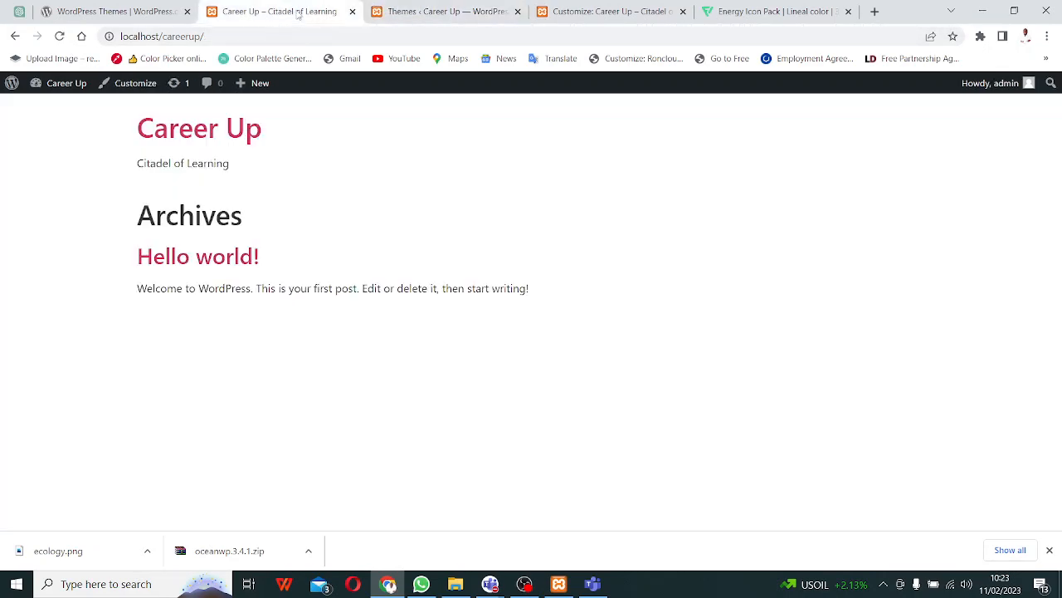
pyautogui.click(60, 37)
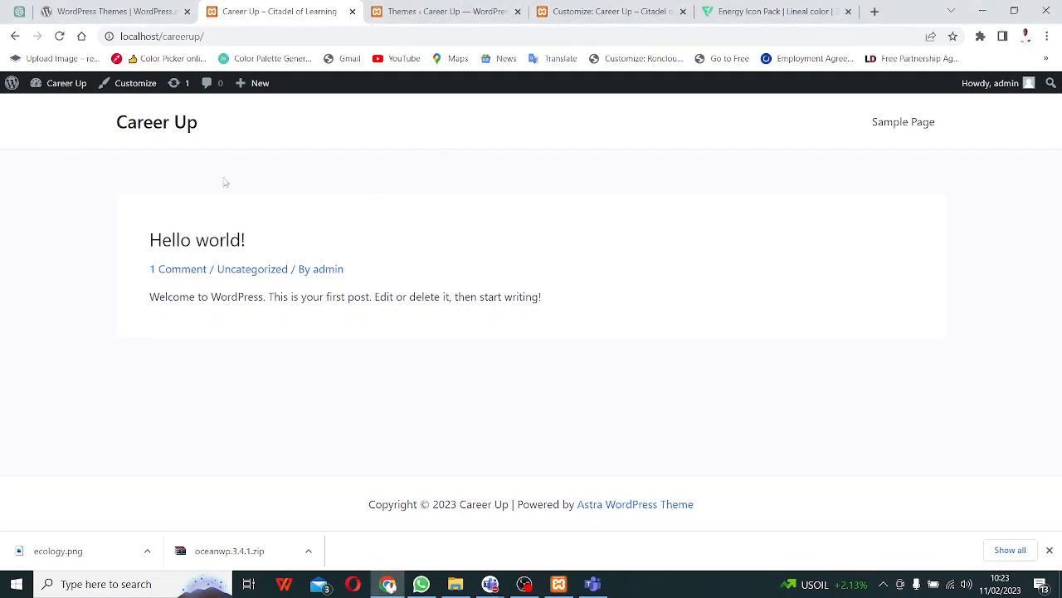
pyautogui.click(116, 9)
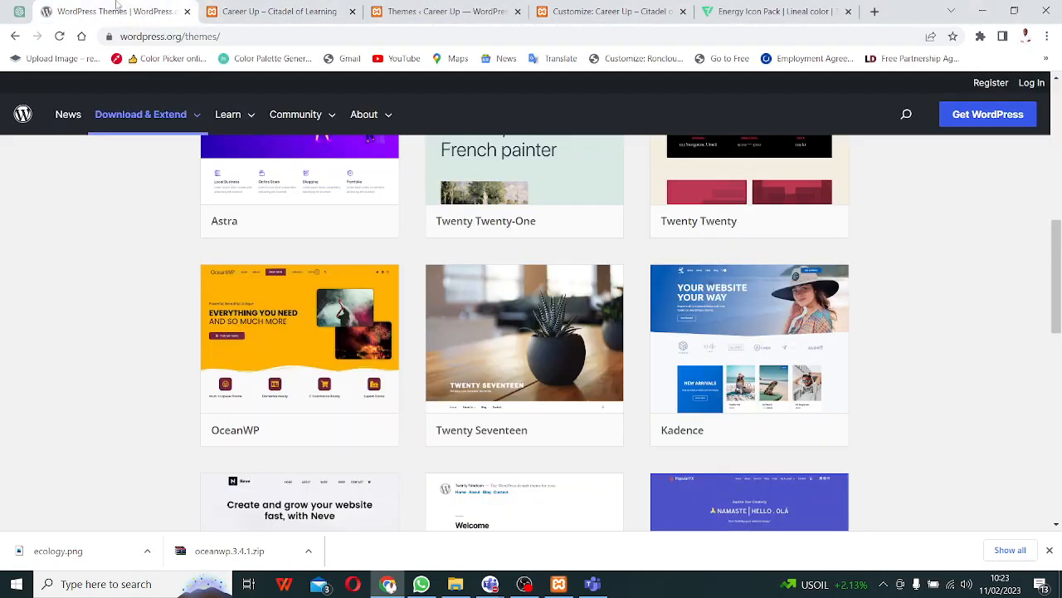
pyautogui.click(234, 11)
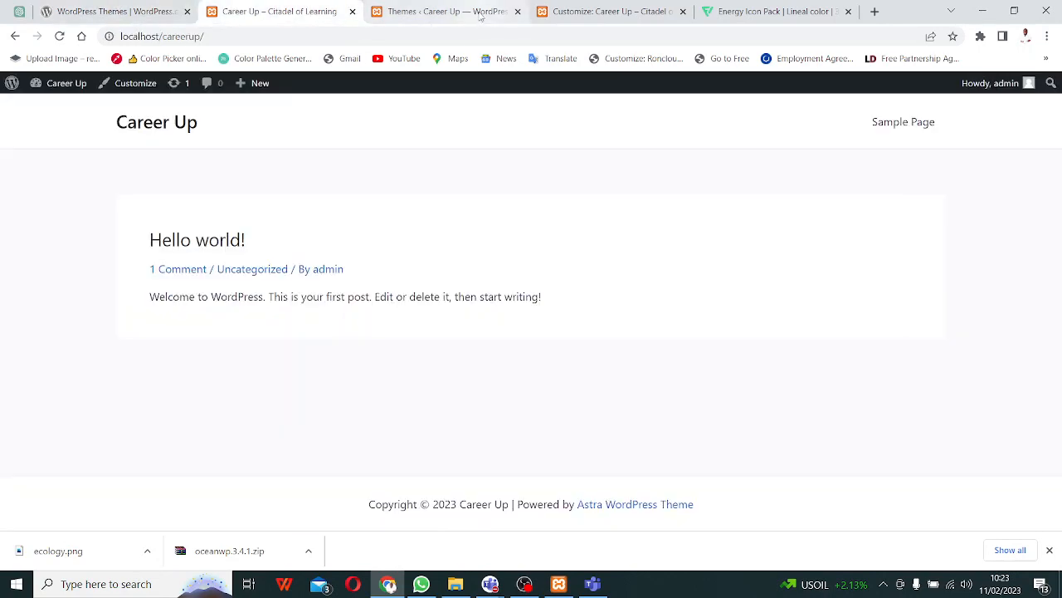
# - Close the customizer tab with the crop error and open the Career Up customizer under Astra
pyautogui.click(481, 13)
pyautogui.click(601, 10)
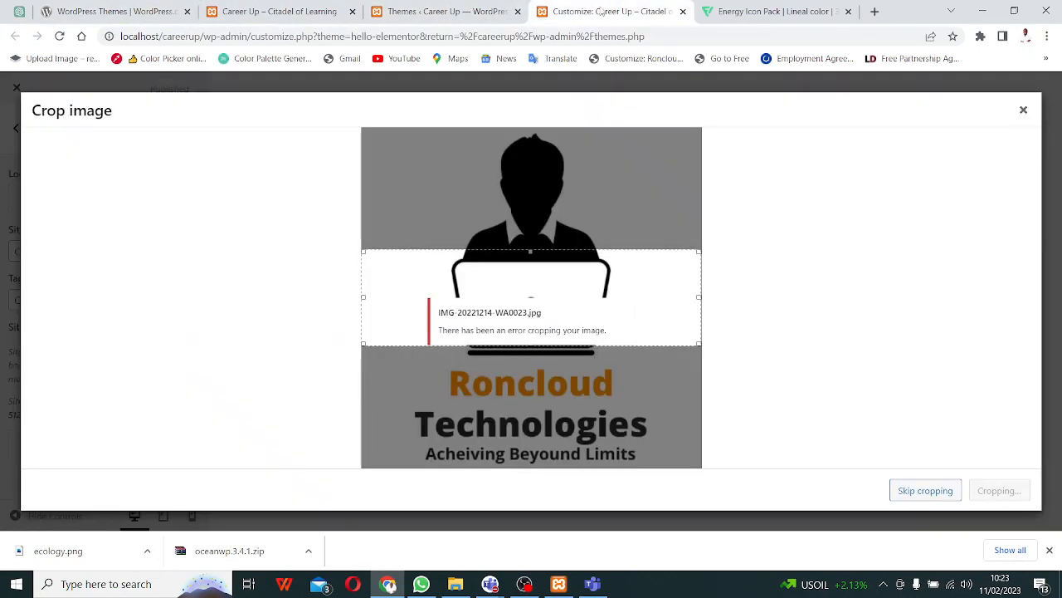
pyautogui.click(683, 11)
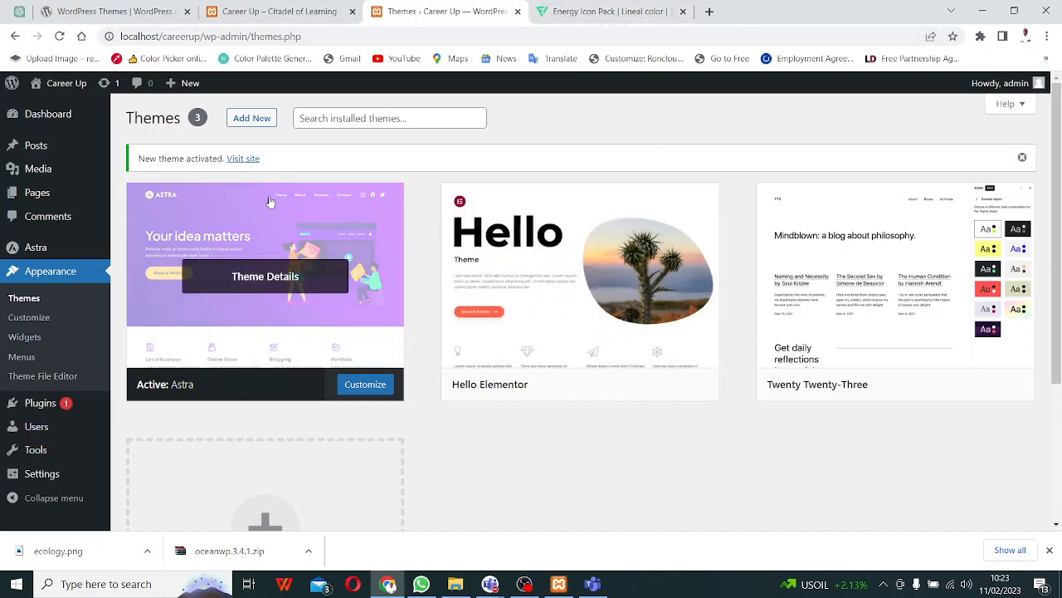
pyautogui.rightClick(360, 390)
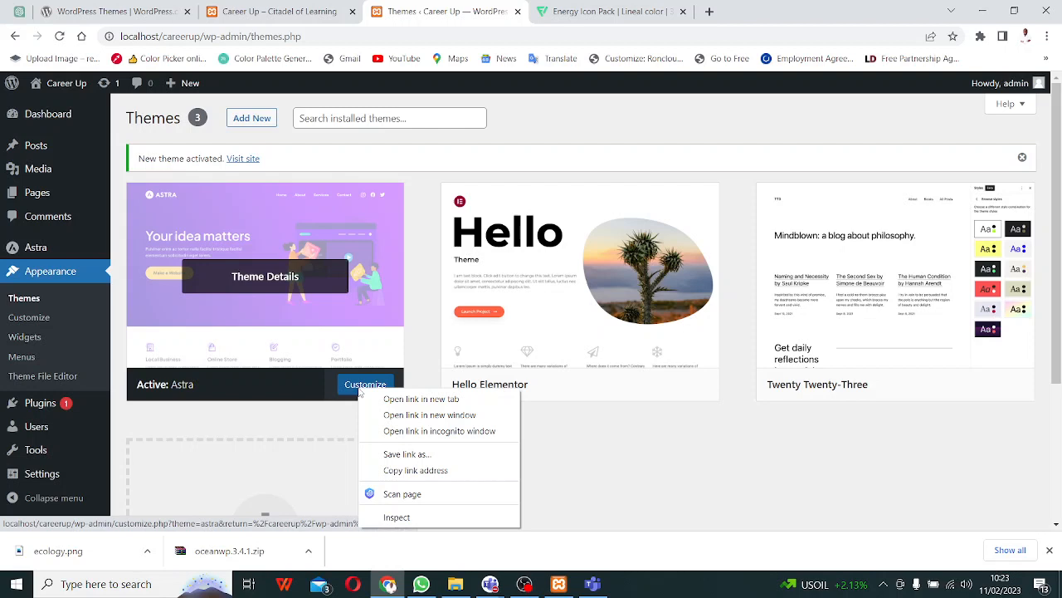
pyautogui.click(402, 402)
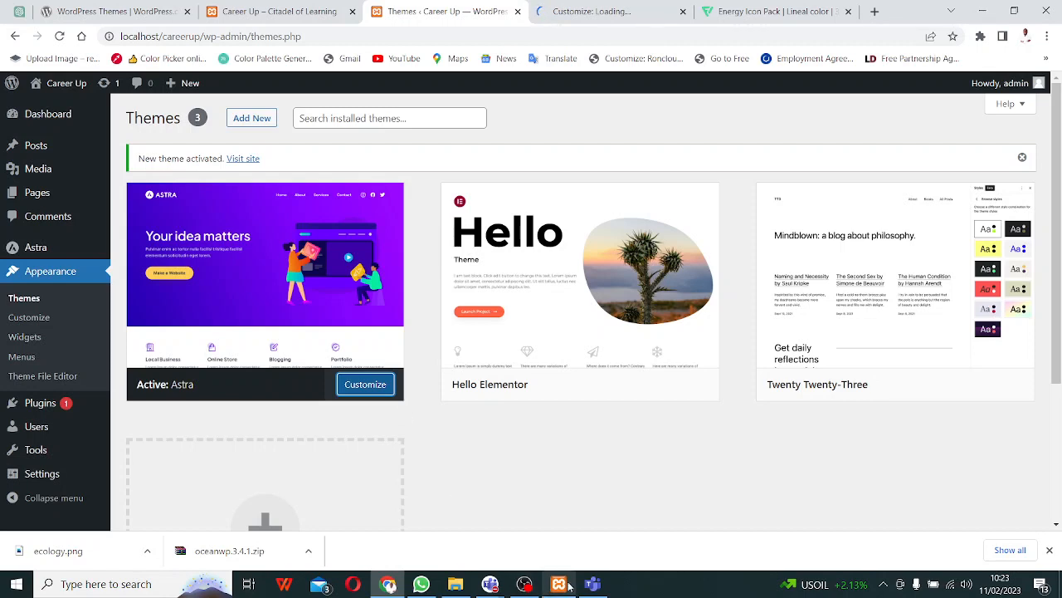
pyautogui.moveTo(568, 587)
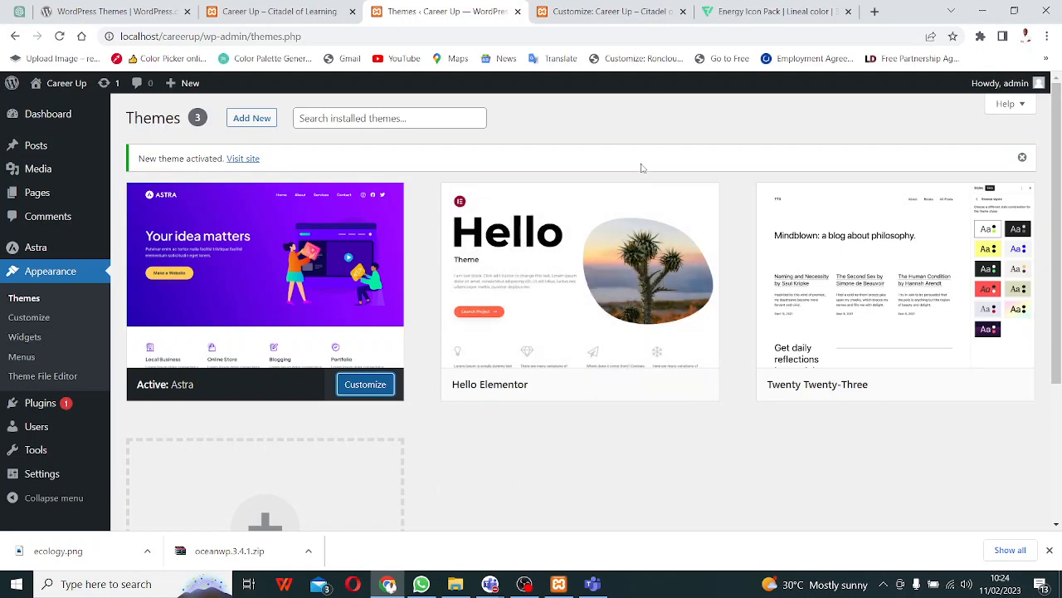
pyautogui.click(602, 12)
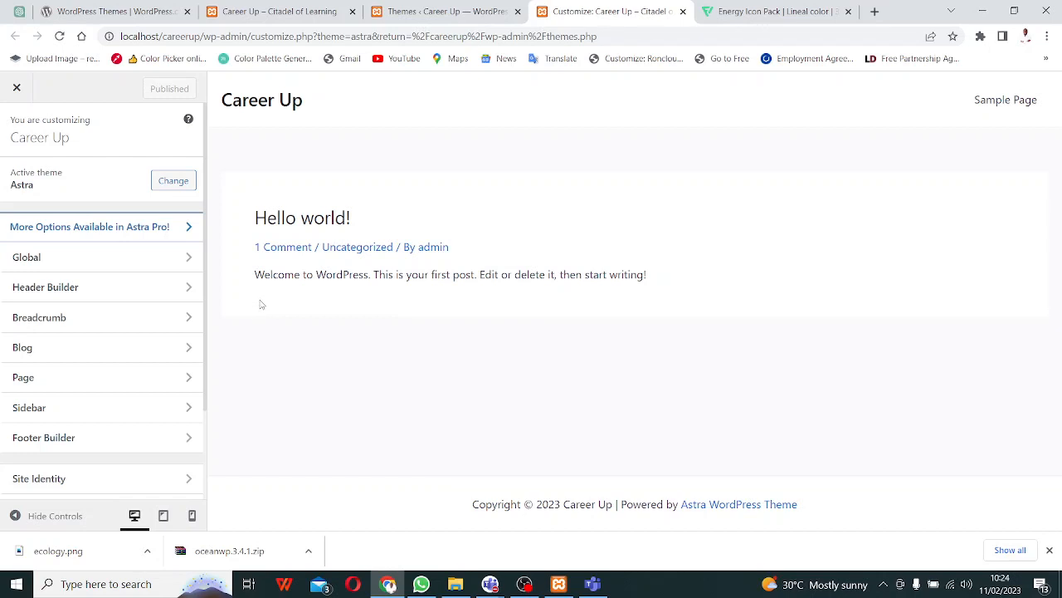
# - Browse the Astra customizer's Global > Typography and Header Builder panels
pyautogui.click(181, 259)
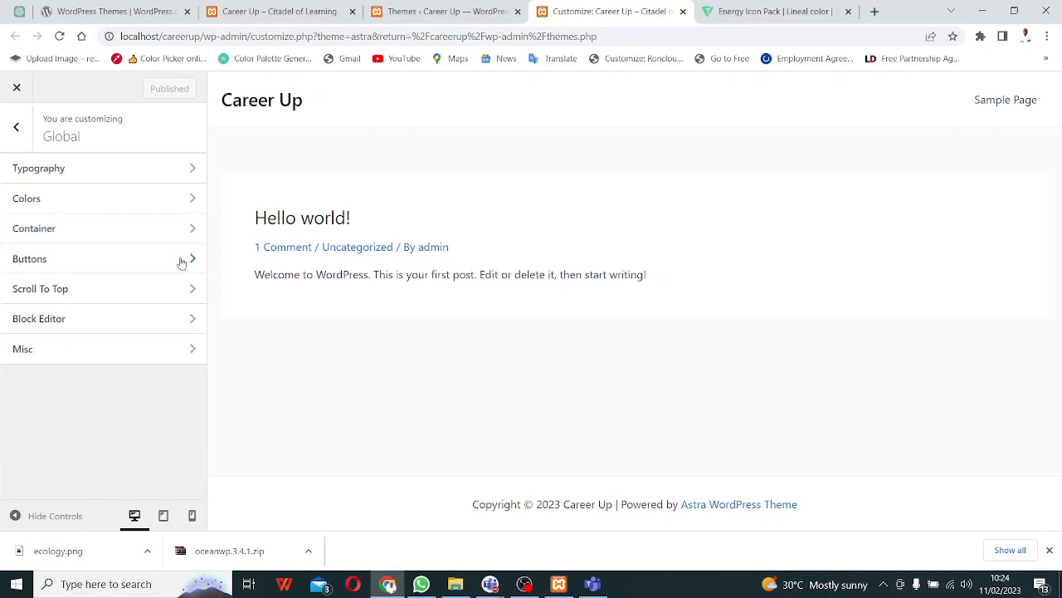
pyautogui.click(114, 171)
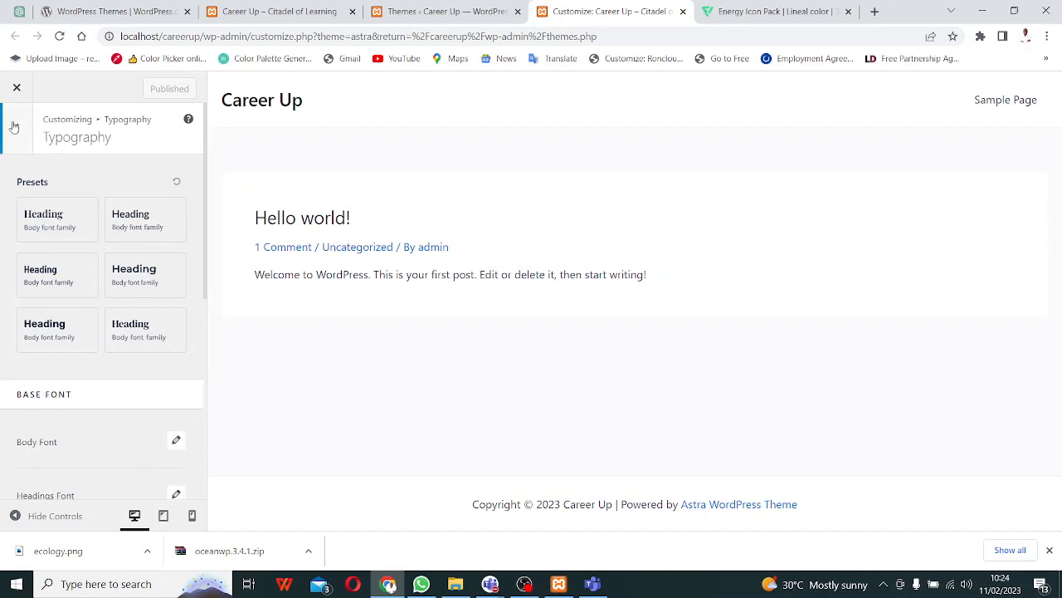
pyautogui.click(13, 126)
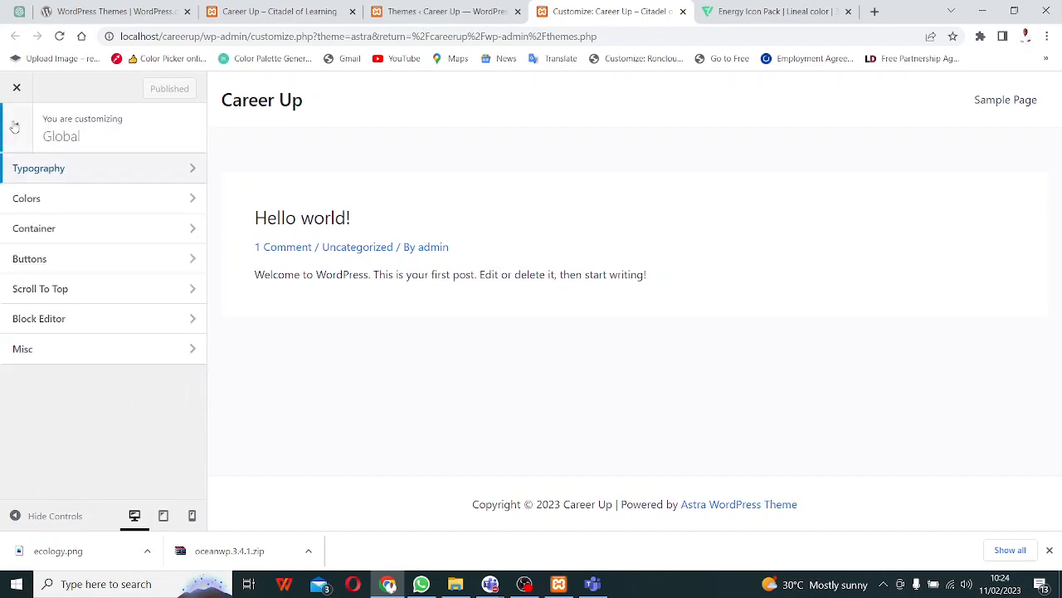
pyautogui.click(11, 131)
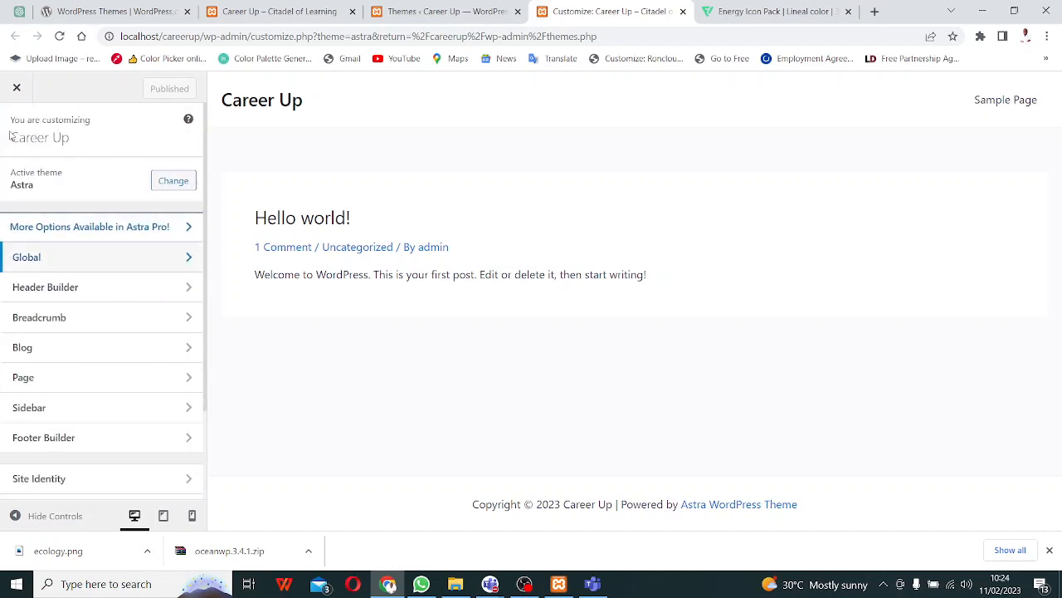
pyautogui.click(190, 291)
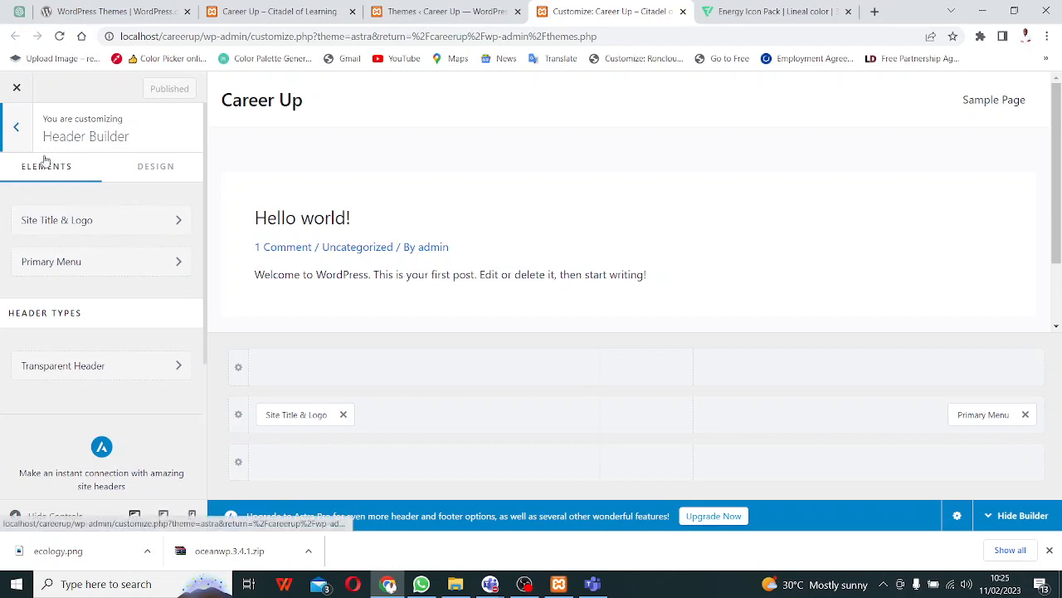
pyautogui.click(15, 127)
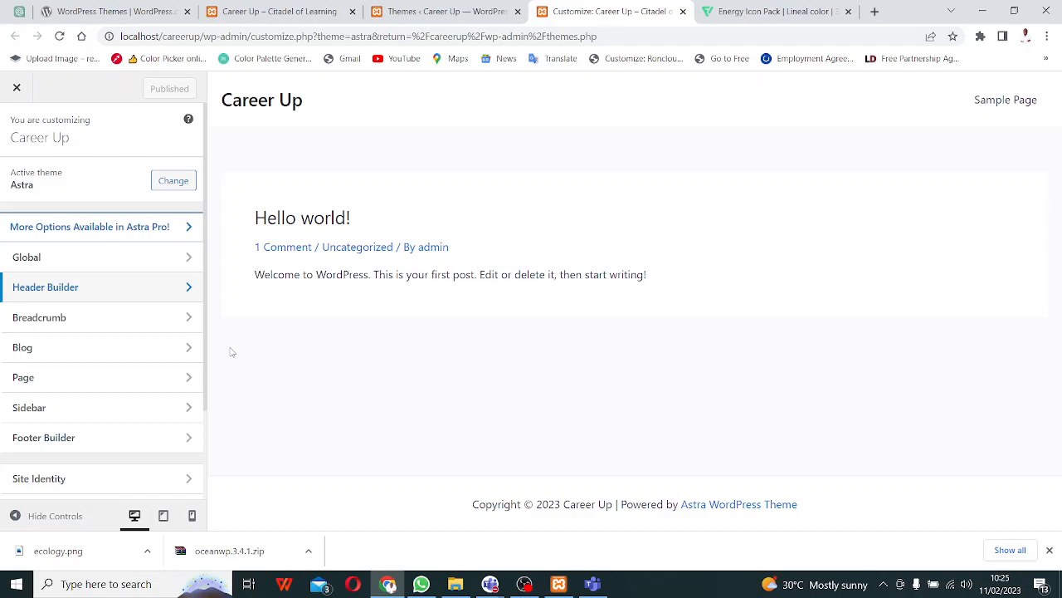
# - Admit the waiting guest into the Teams meeting, then return to the WordPress Themes page
pyautogui.click(931, 37)
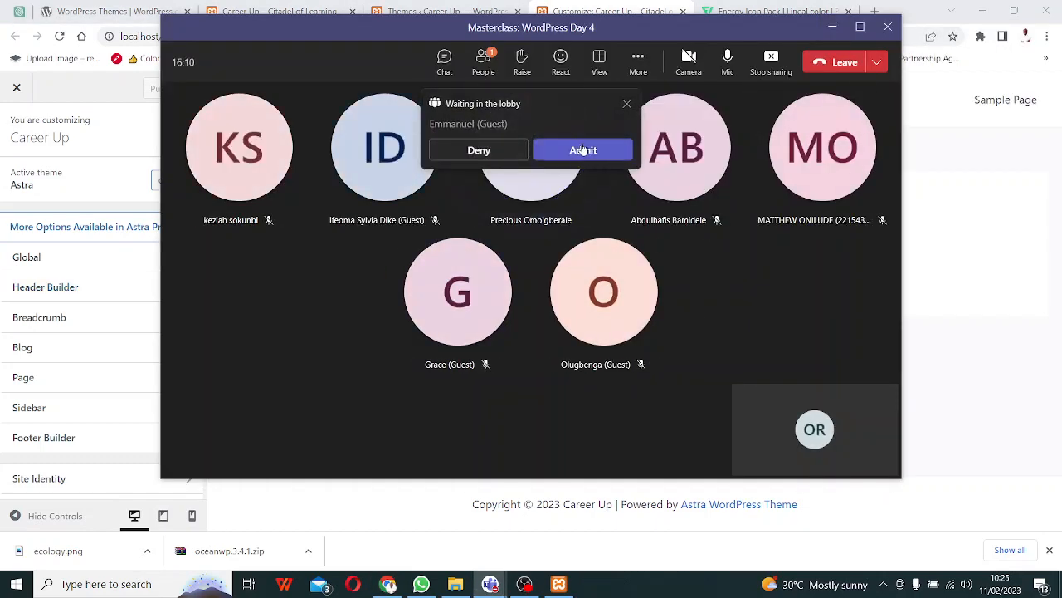
pyautogui.click(583, 149)
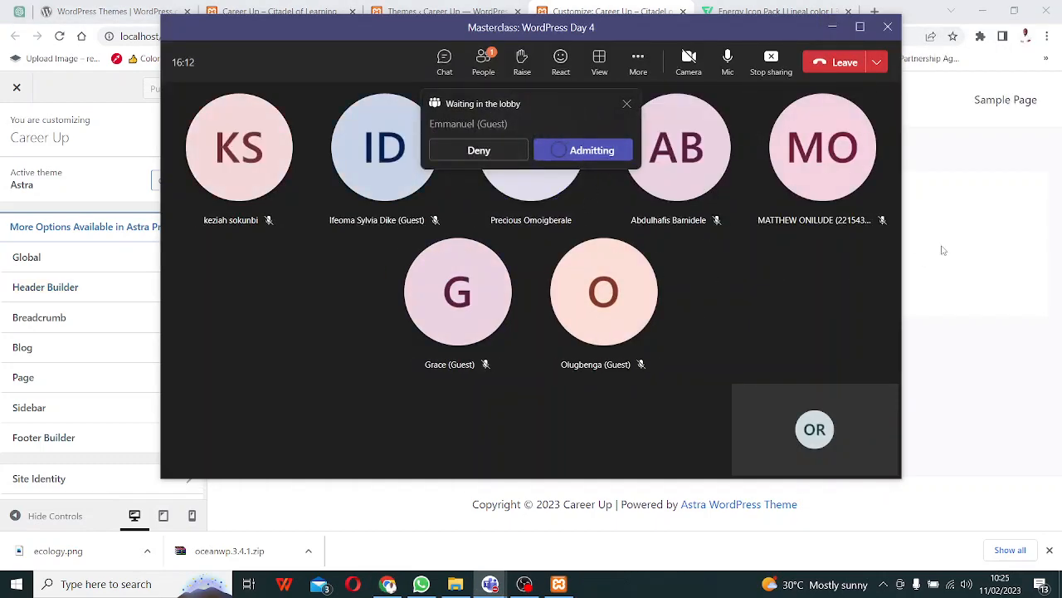
pyautogui.click(958, 248)
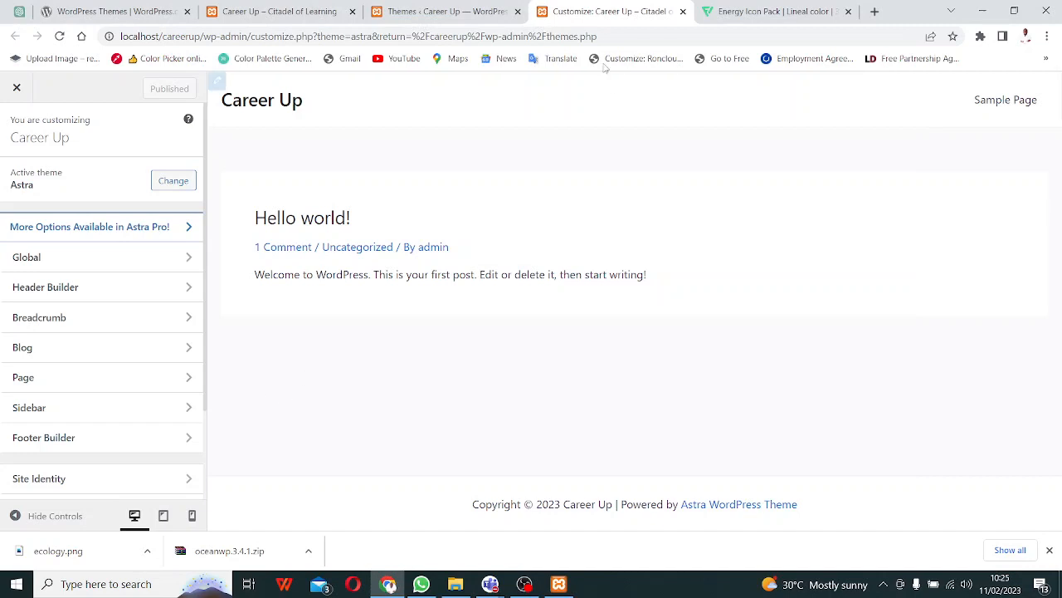
pyautogui.click(448, 12)
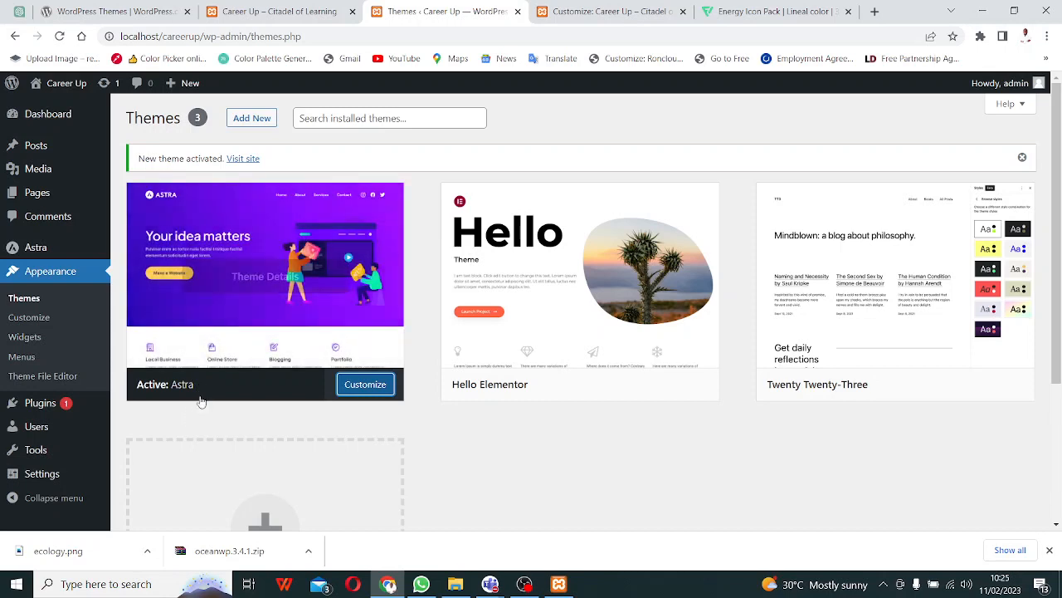
# - Browse themes to add, then open Astra's style.css in Appearance > Theme File Editor
pyautogui.click(244, 126)
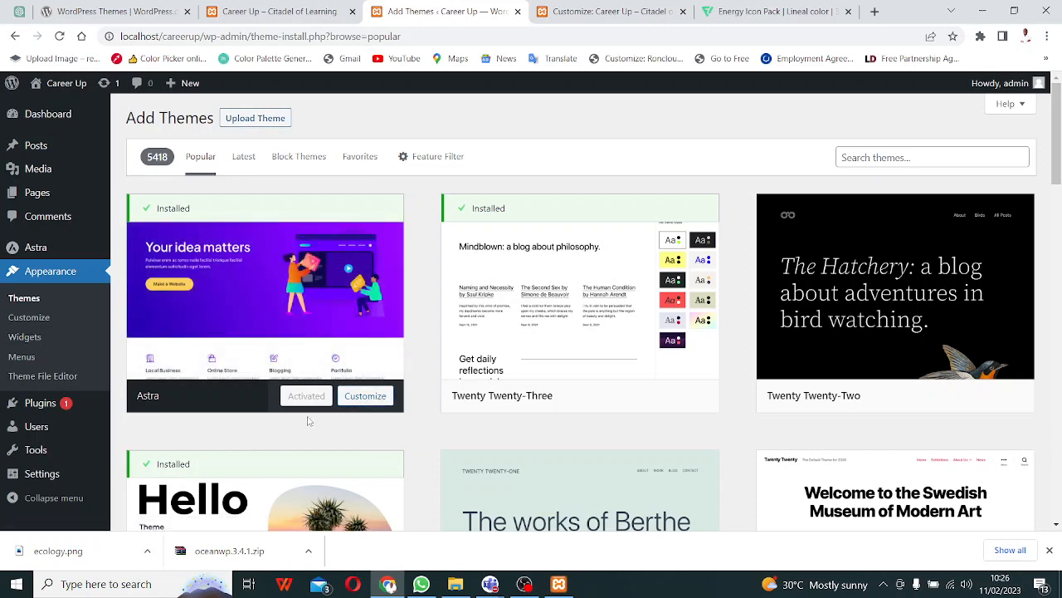
pyautogui.scroll(-2, 346, 336)
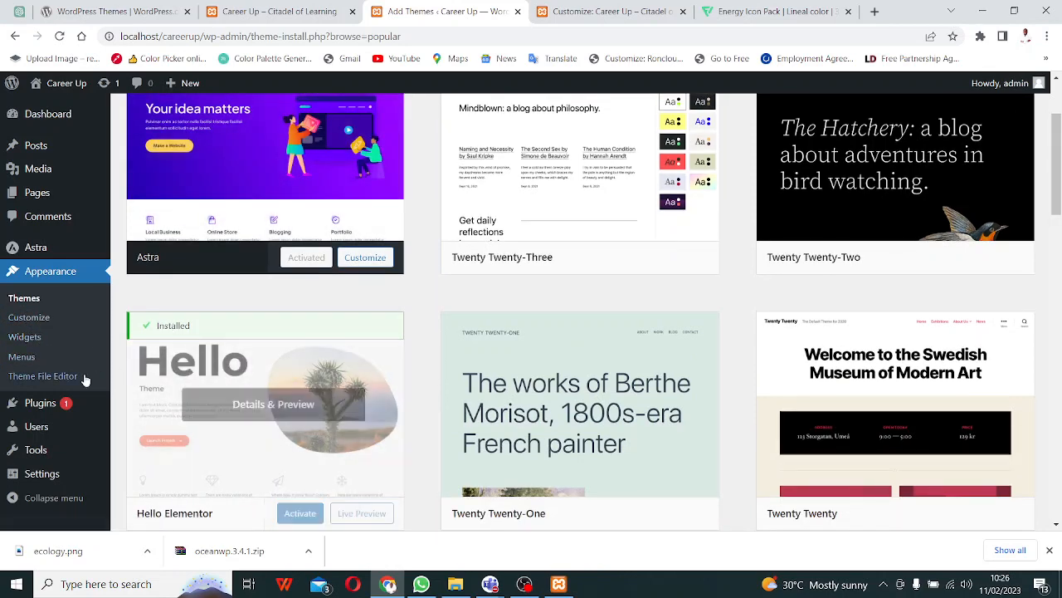
pyautogui.click(47, 380)
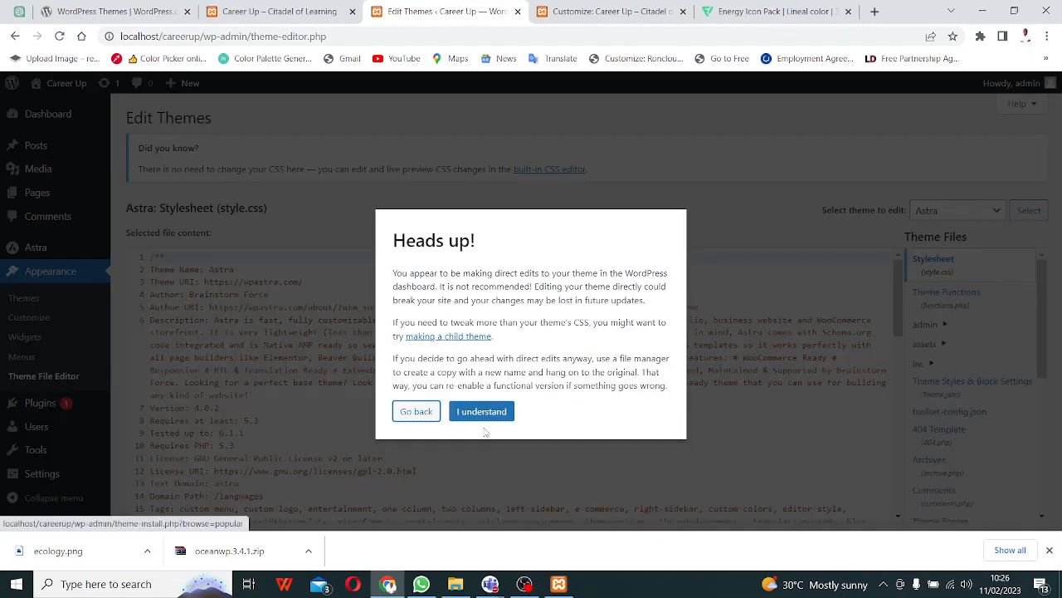
# - Acknowledge the Heads up! theme-editing warning and open the Welcome to Astra dashboard
pyautogui.click(481, 411)
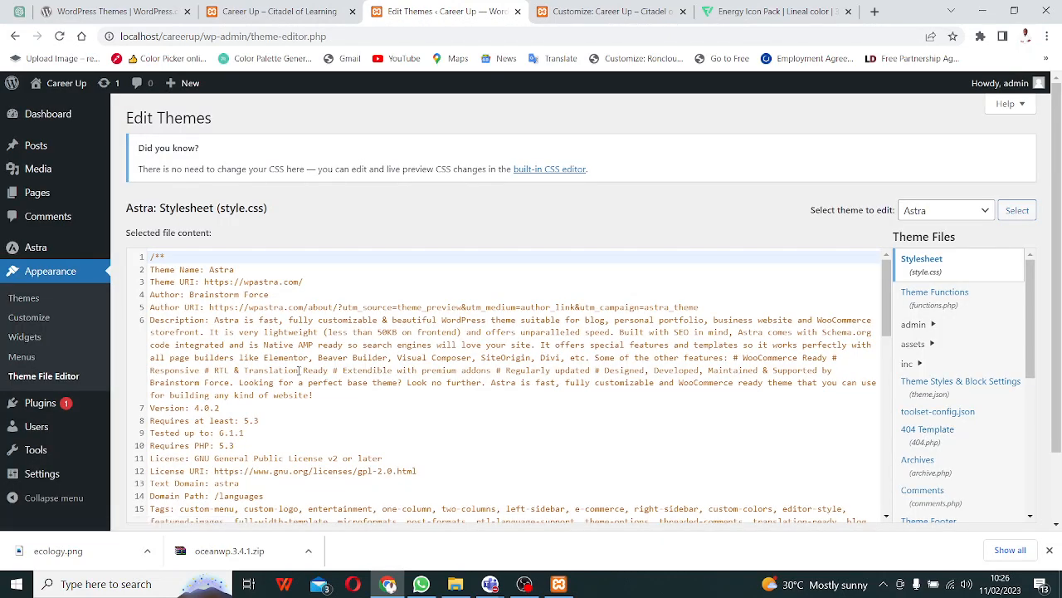
pyautogui.click(37, 249)
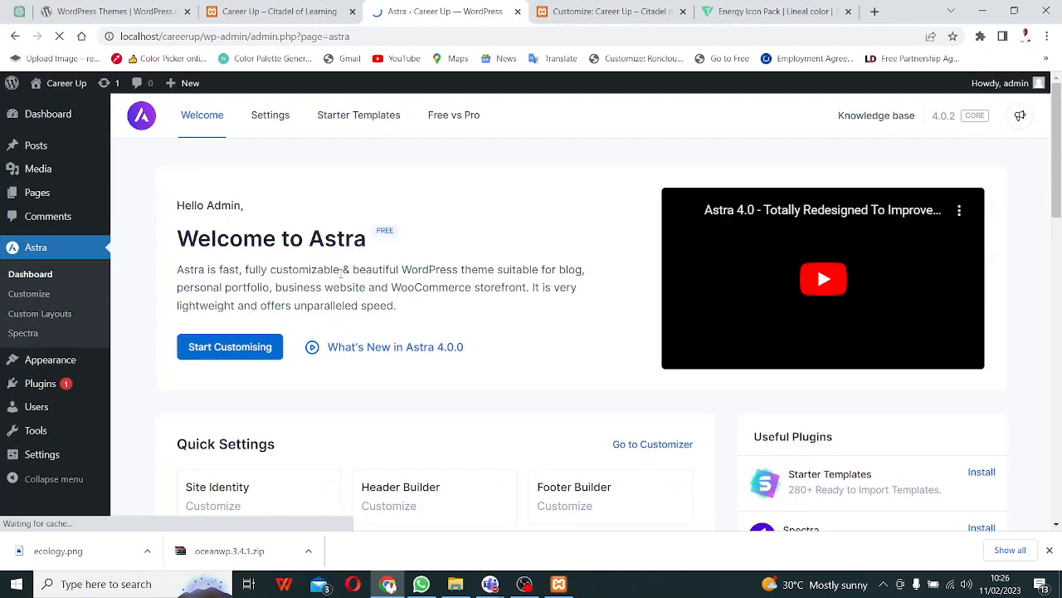
# - Look over the Astra dashboard and Custom Layouts, then open the Career Up customizer via Astra > Customize
pyautogui.scroll(-5, 381, 300)
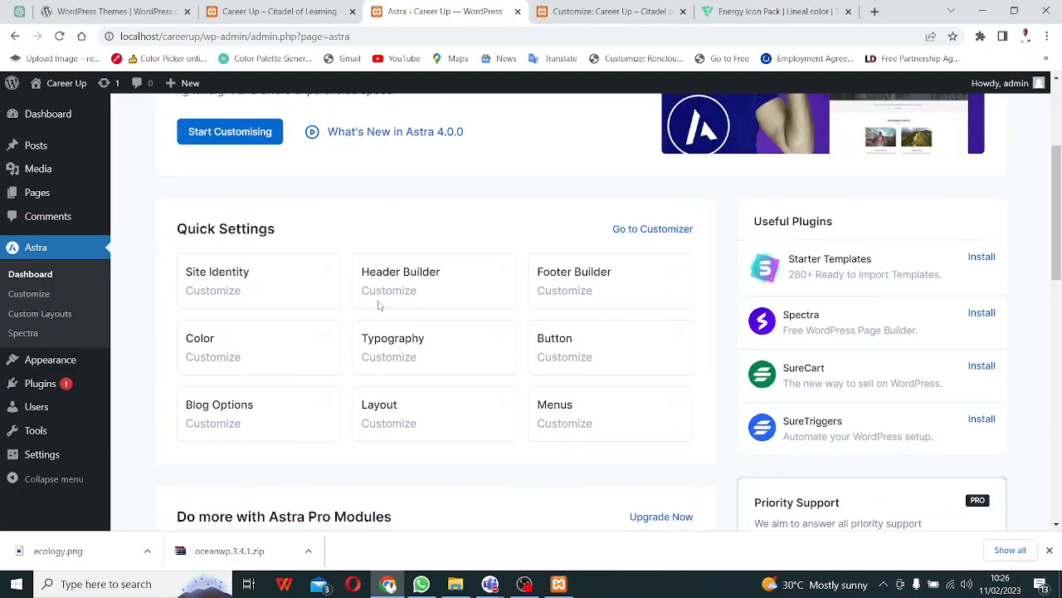
pyautogui.scroll(-1, 374, 291)
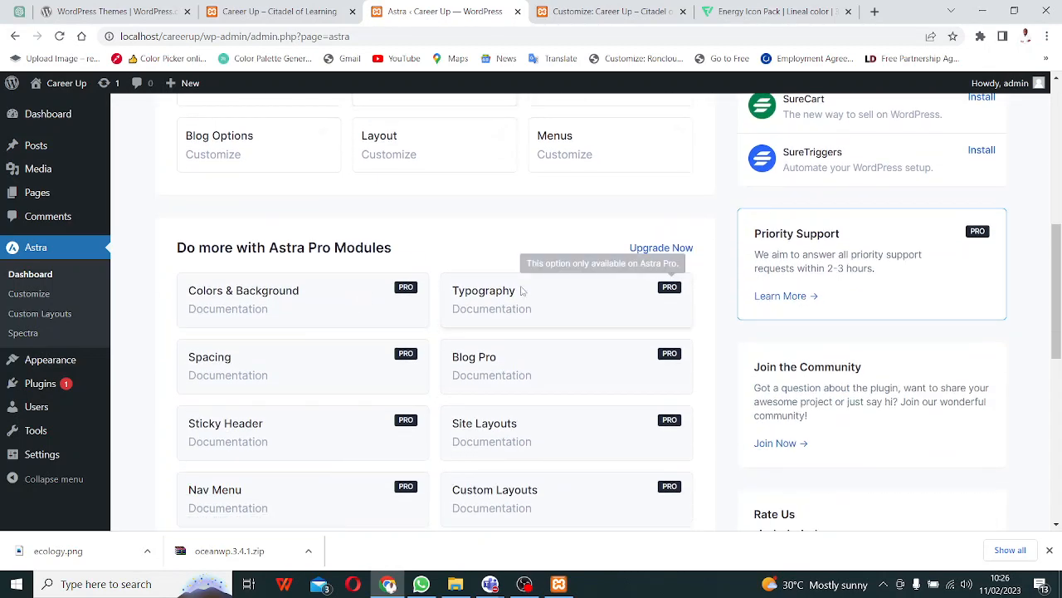
pyautogui.scroll(-6, 327, 346)
pyautogui.scroll(-2, 327, 346)
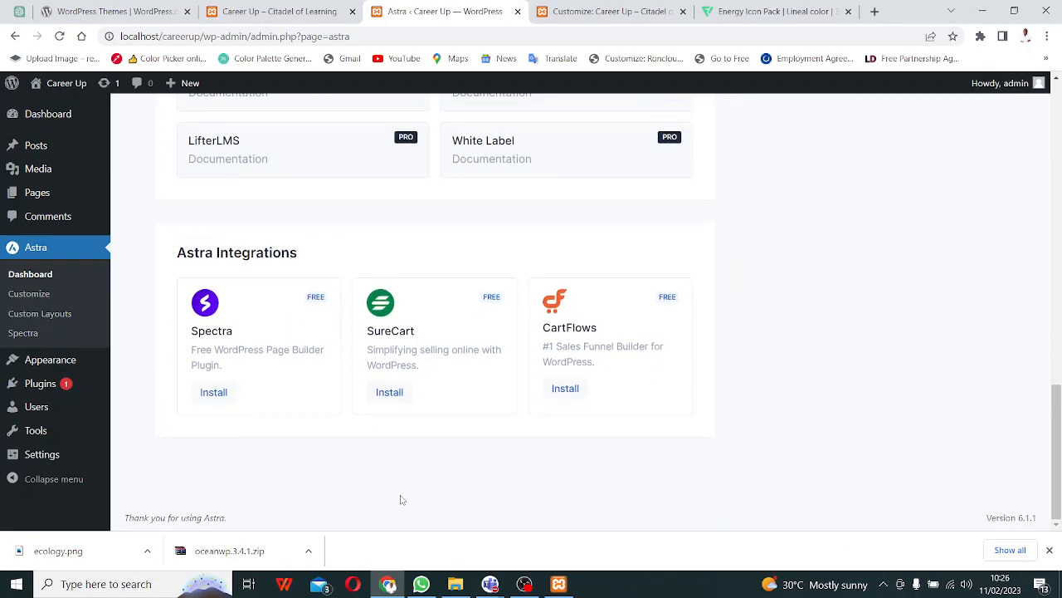
pyautogui.scroll(5, 503, 458)
pyautogui.scroll(4, 504, 462)
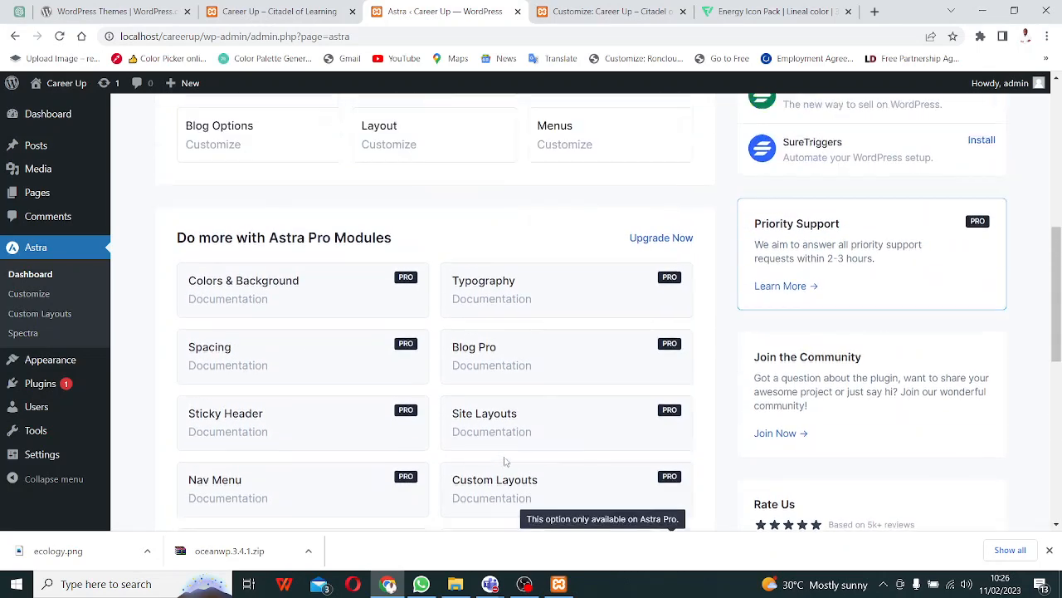
pyautogui.click(34, 319)
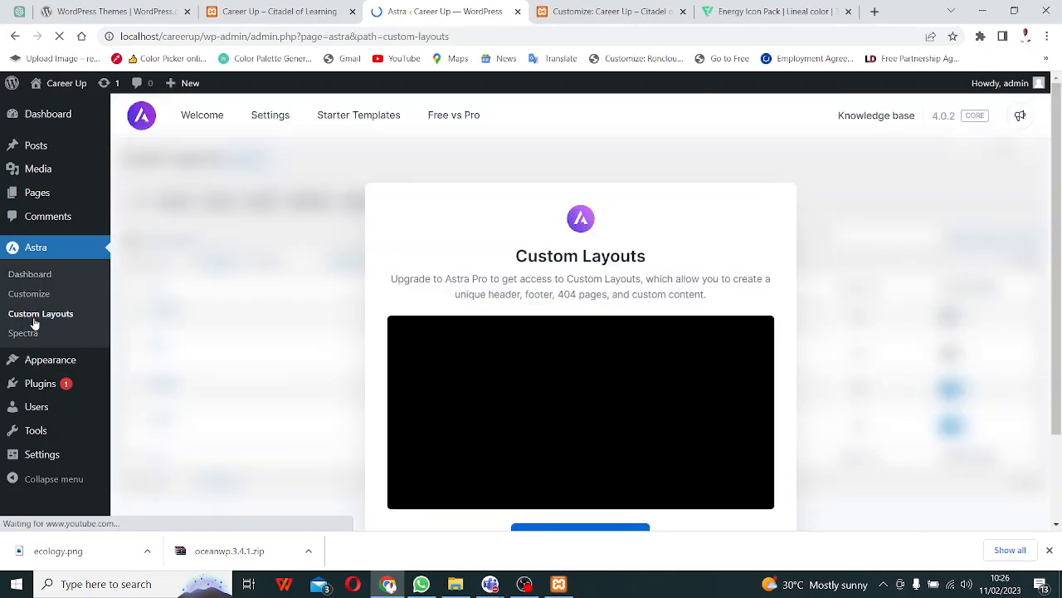
pyautogui.scroll(-2, 762, 305)
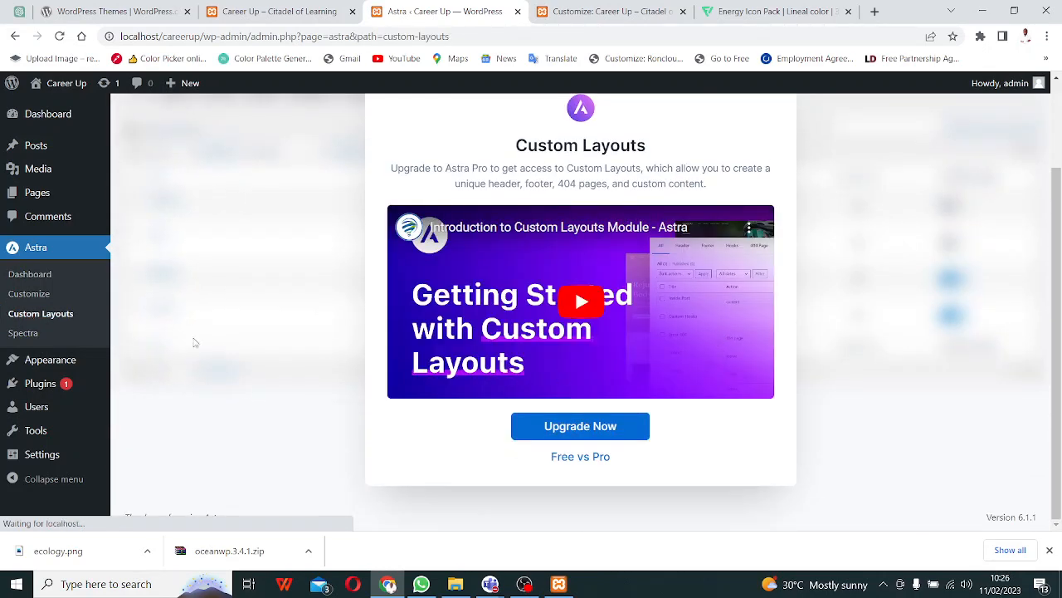
pyautogui.click(21, 297)
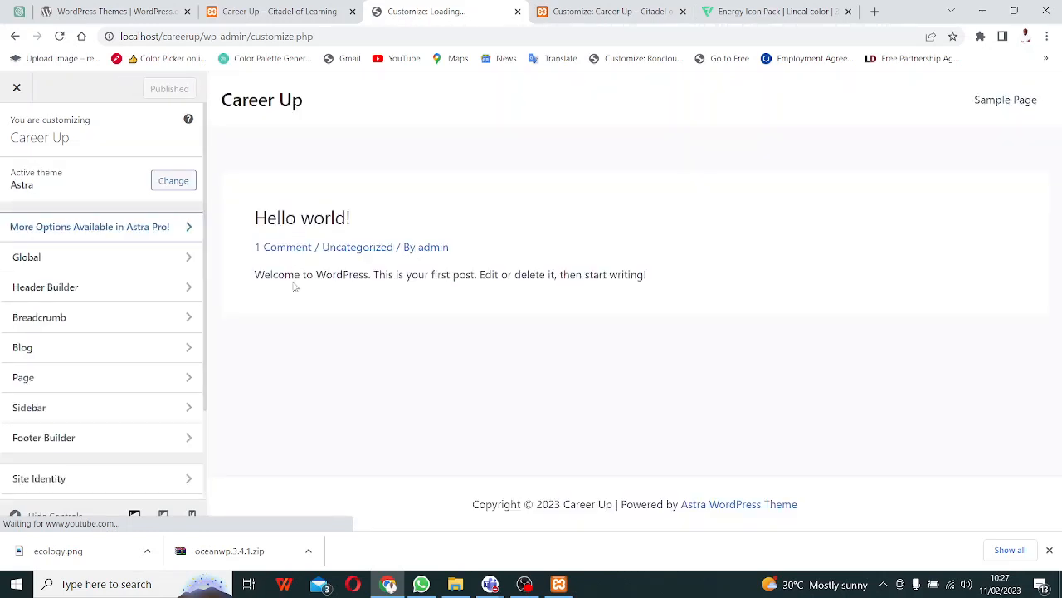
# - Leave the customizer and open the Appearance > Themes list of installed themes
pyautogui.scroll(-3, 153, 373)
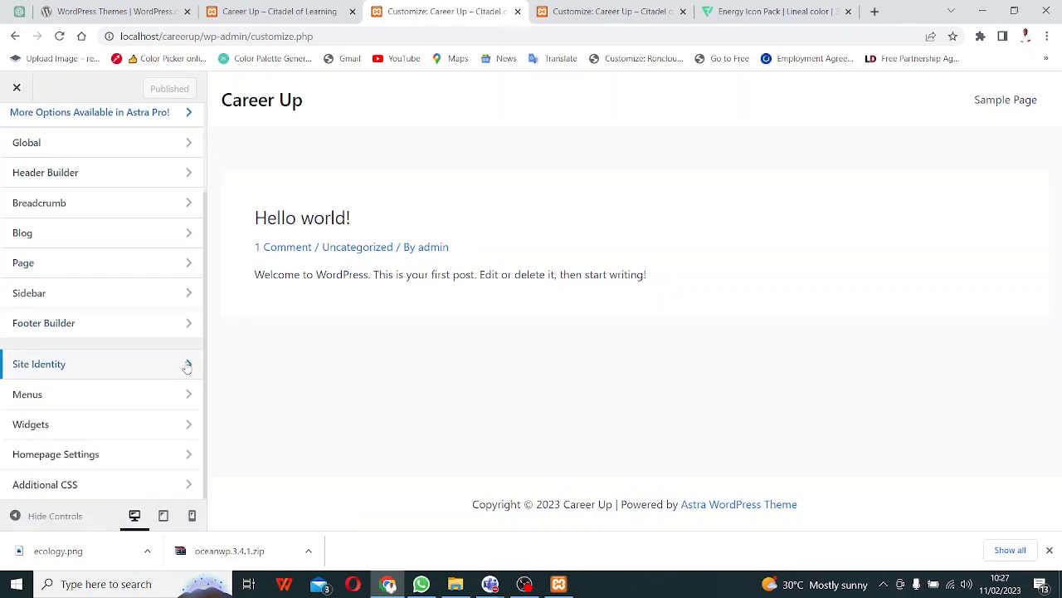
pyautogui.scroll(3, 190, 382)
pyautogui.scroll(-3, 190, 385)
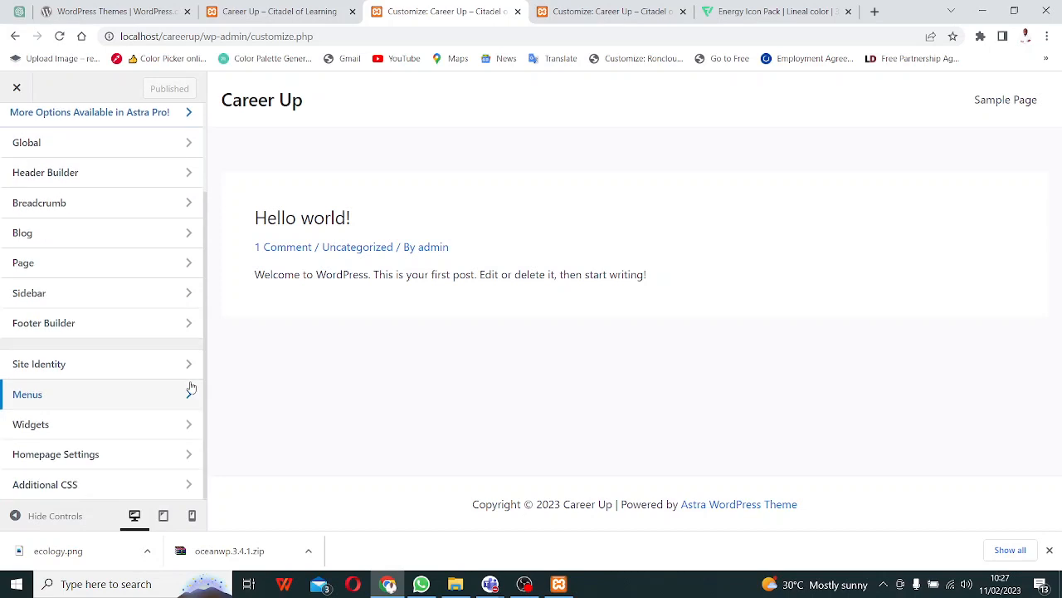
pyautogui.scroll(3, 191, 381)
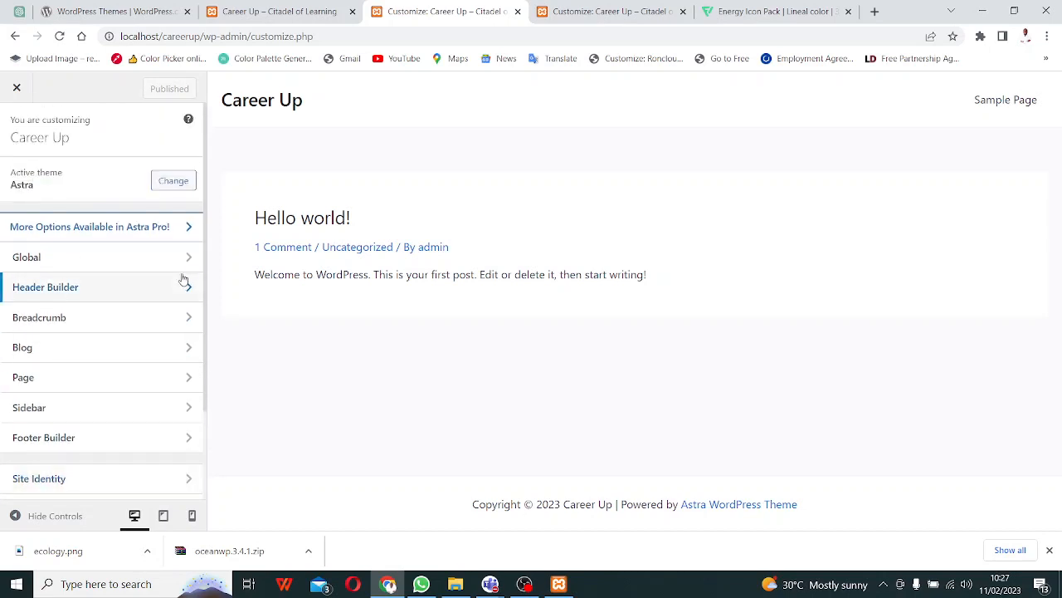
pyautogui.scroll(-3, 171, 340)
pyautogui.scroll(3, 162, 312)
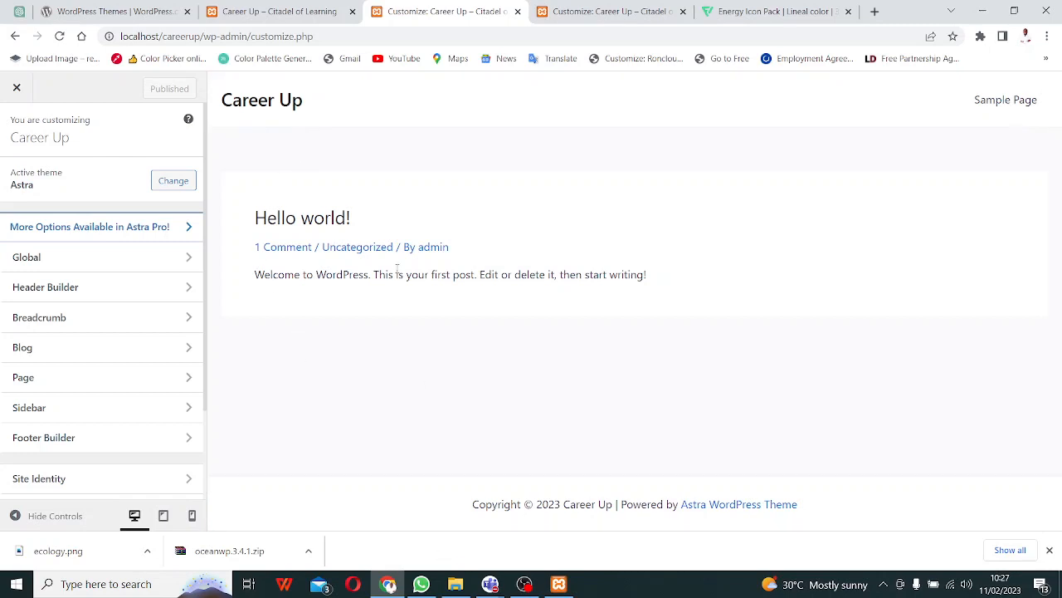
pyautogui.click(455, 584)
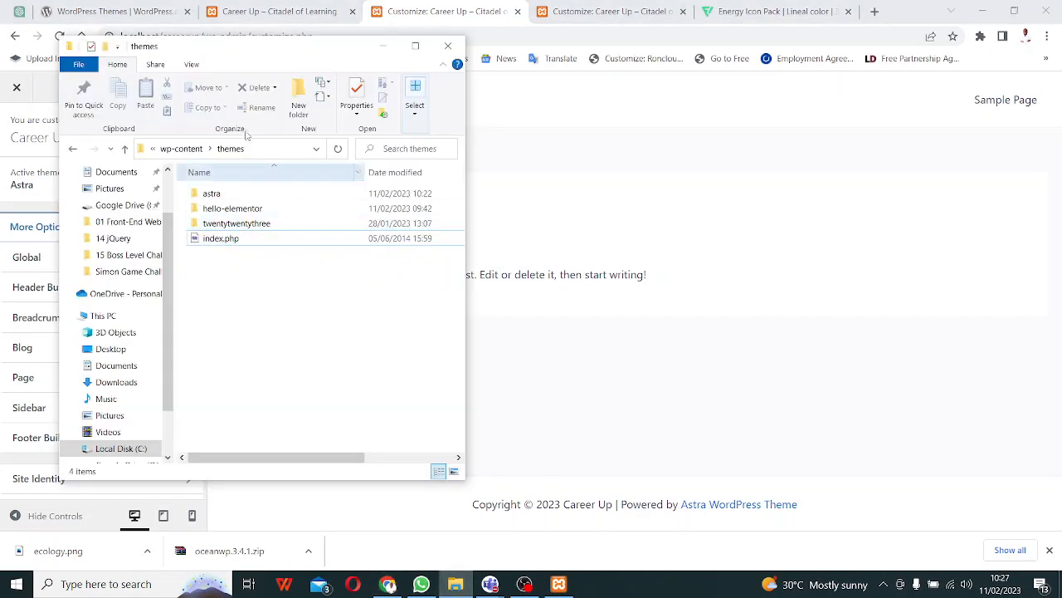
pyautogui.click(308, 8)
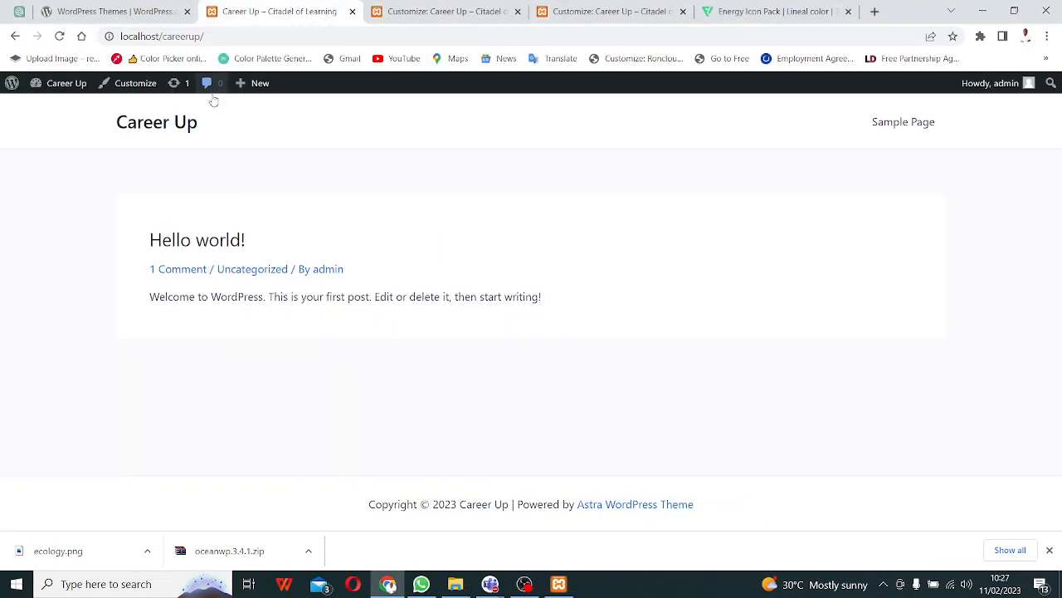
pyautogui.click(483, 5)
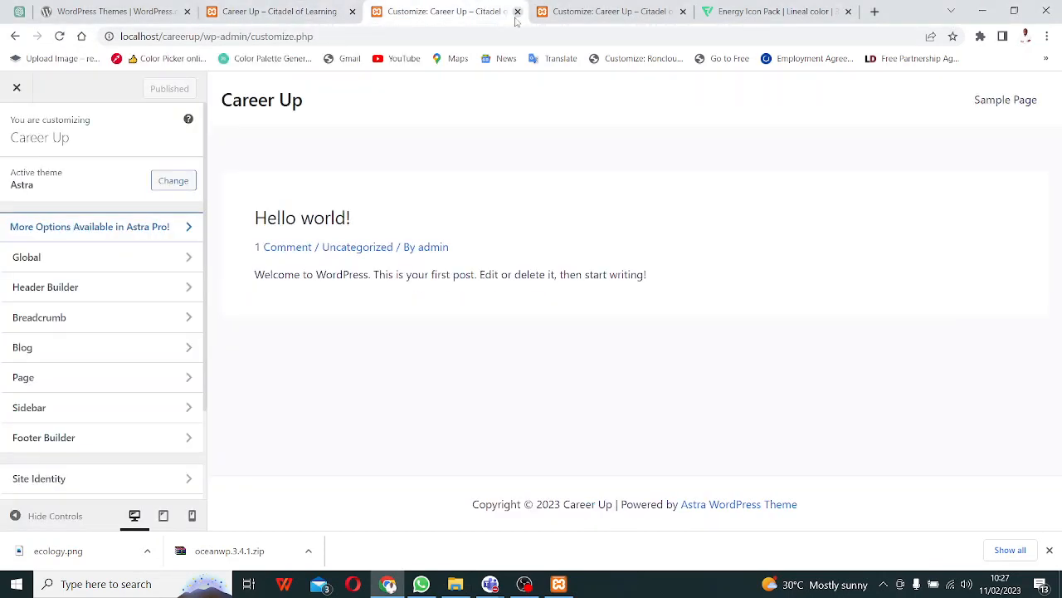
pyautogui.click(14, 37)
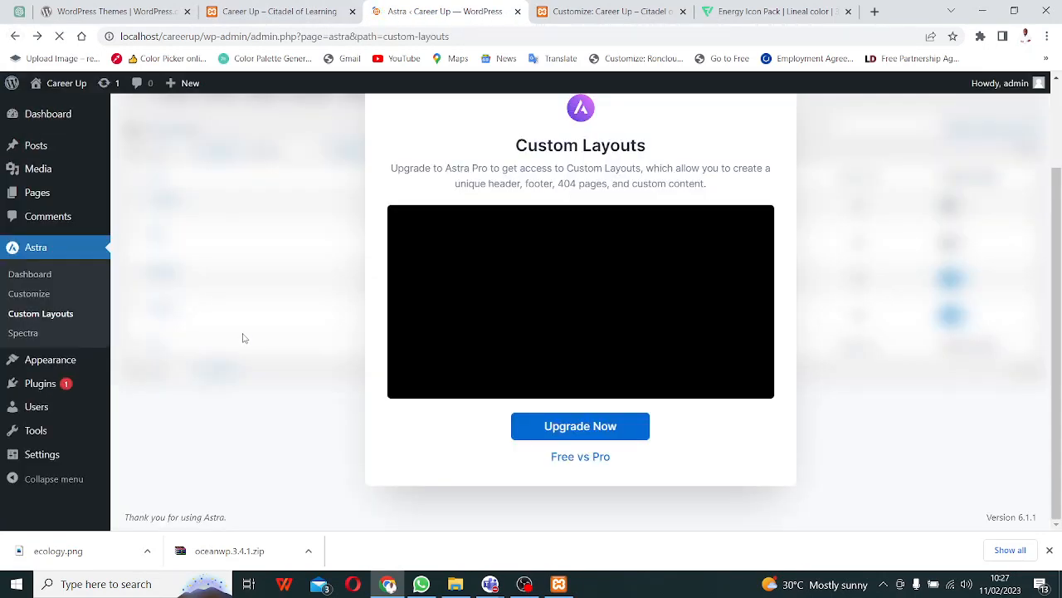
pyautogui.click(60, 362)
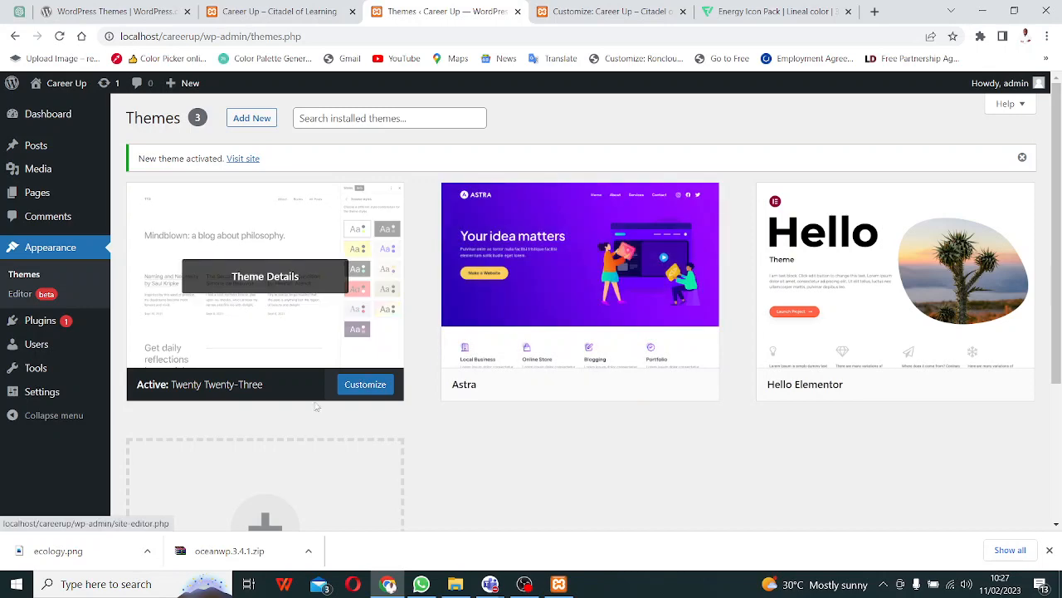
# - Delete the astra folder from wp-content\themes in File Explorer and return to Chrome
pyautogui.click(452, 588)
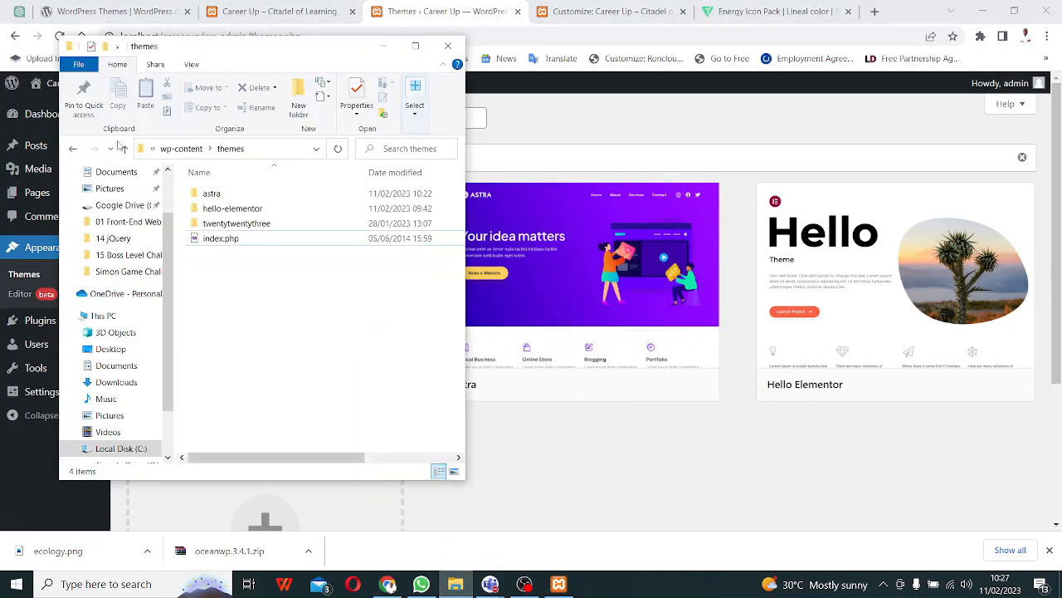
pyautogui.click(233, 195)
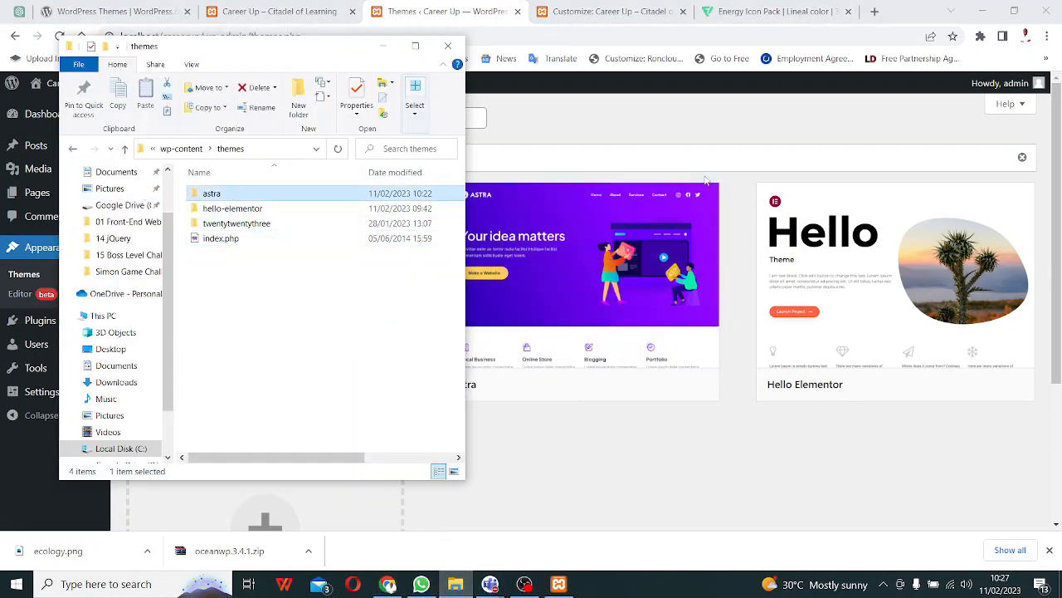
pyautogui.press('Delete')
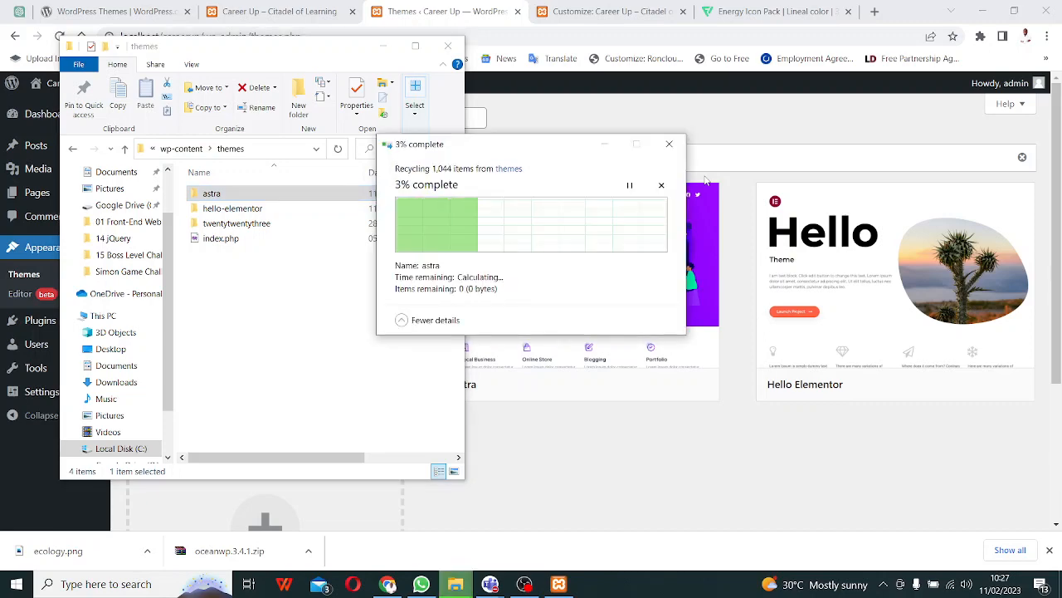
pyautogui.click(711, 454)
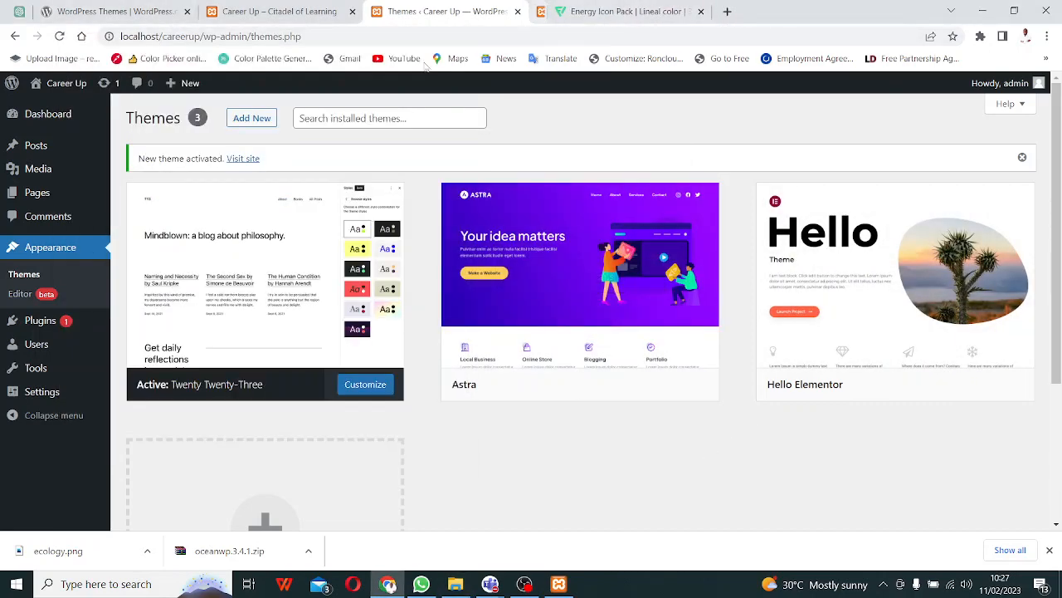
# - Confirm Astra is gone and the site shows Twenty Twenty-Three, then go to the Add Themes gallery
pyautogui.click(682, 11)
pyautogui.click(59, 37)
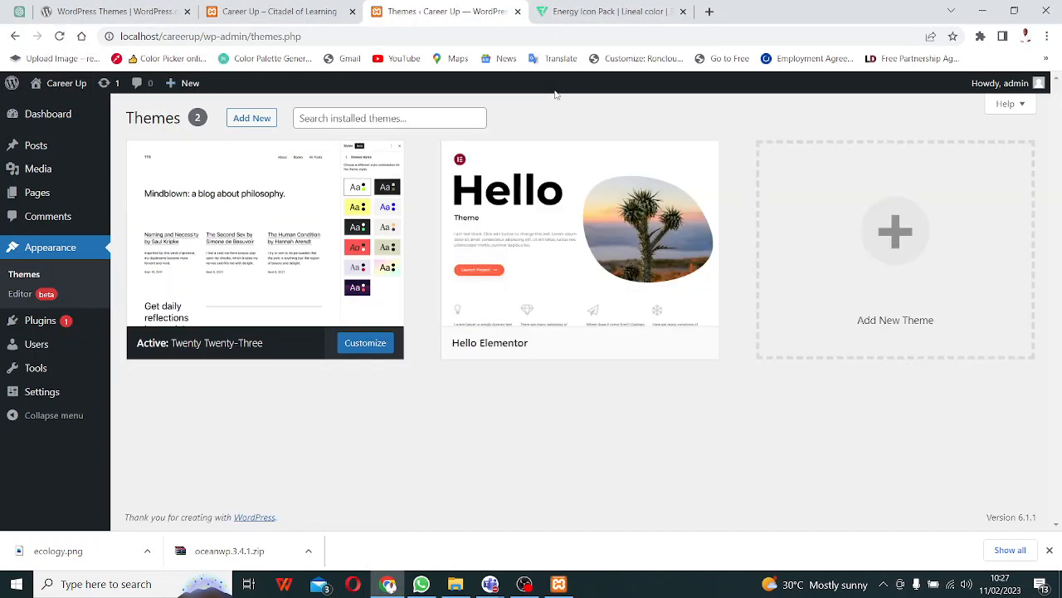
pyautogui.click(259, 121)
pyautogui.click(286, 16)
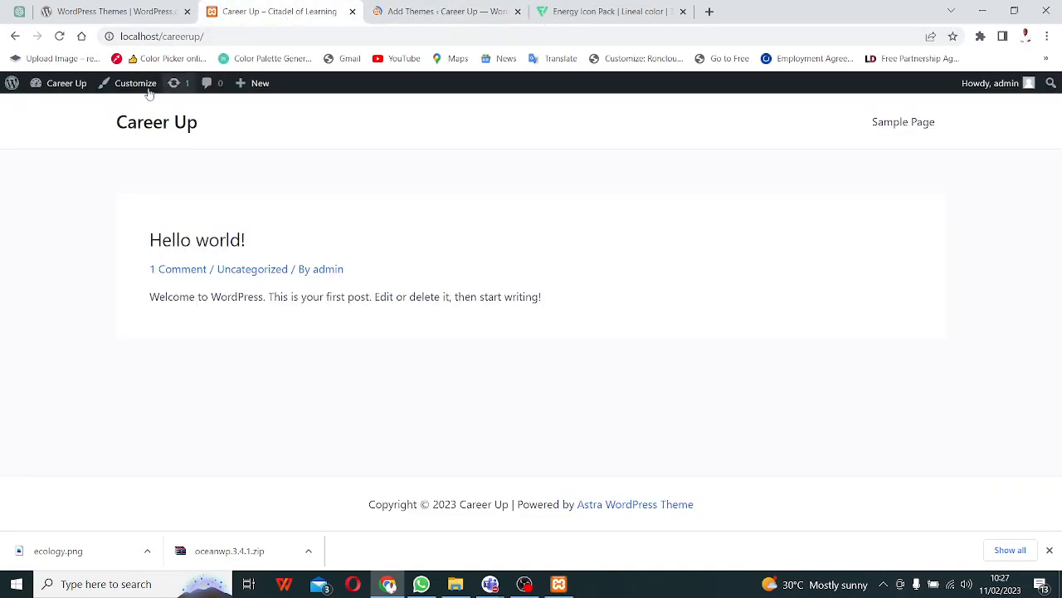
pyautogui.click(59, 36)
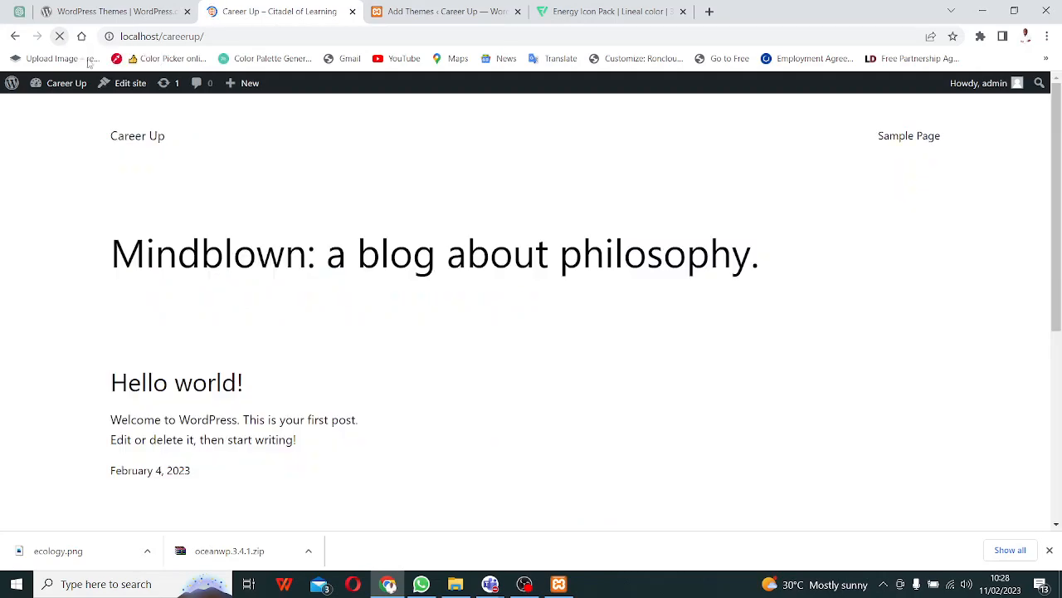
pyautogui.click(448, 15)
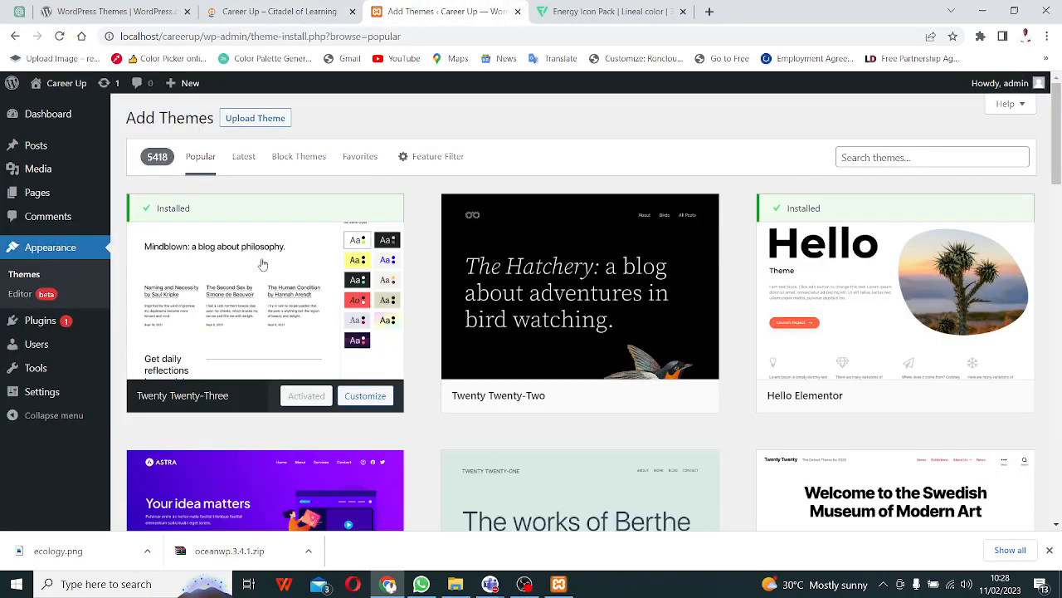
# - Find Astra in the Add Themes grid, install it and activate it
pyautogui.scroll(-1, 273, 268)
pyautogui.scroll(-5, 314, 365)
pyautogui.scroll(2, 308, 349)
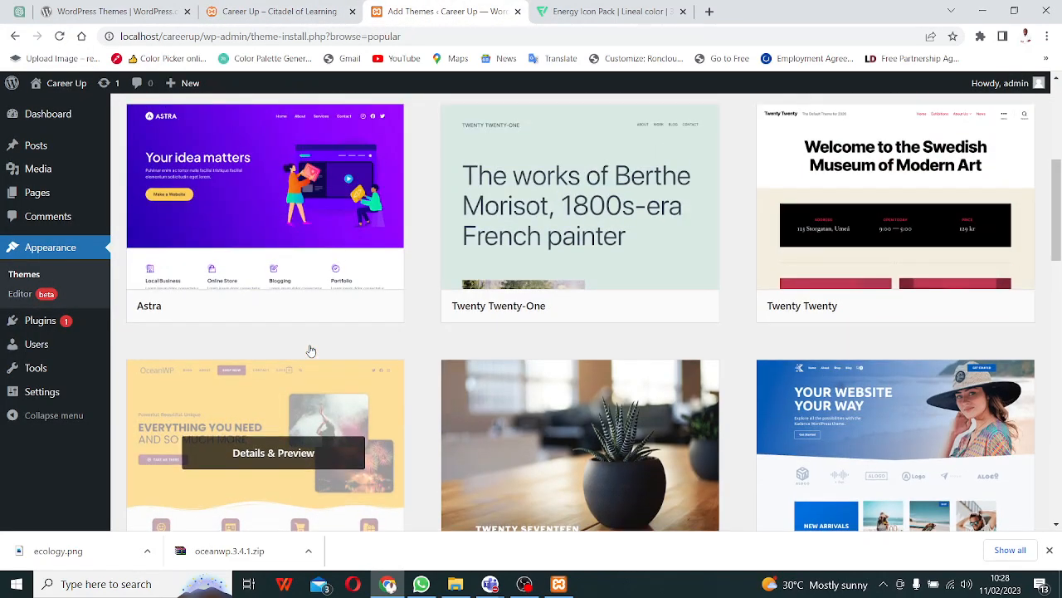
pyautogui.scroll(1, 311, 278)
pyautogui.scroll(1, 316, 288)
pyautogui.scroll(-1, 316, 332)
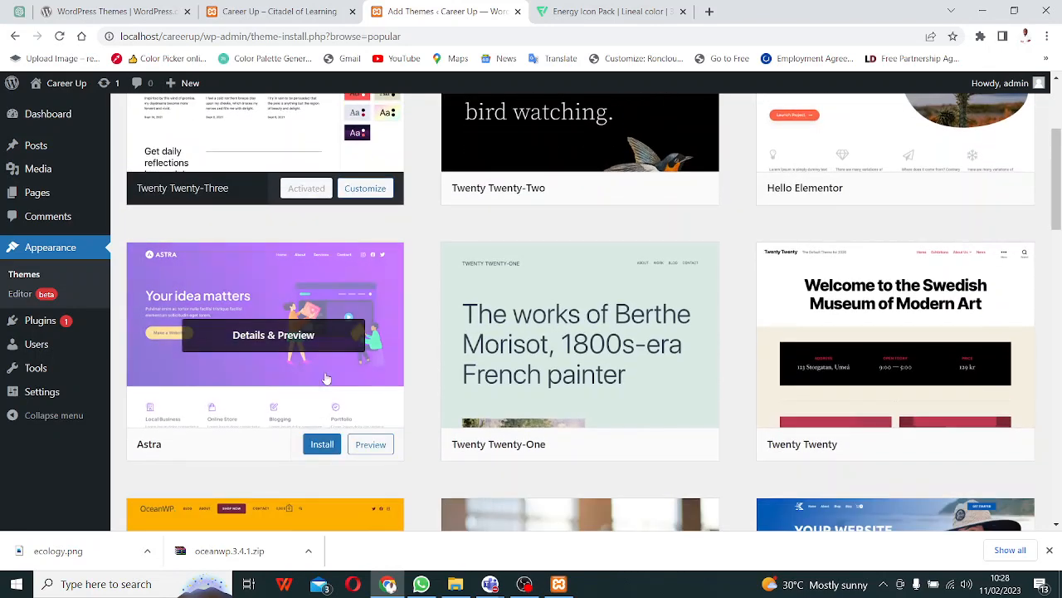
pyautogui.click(321, 446)
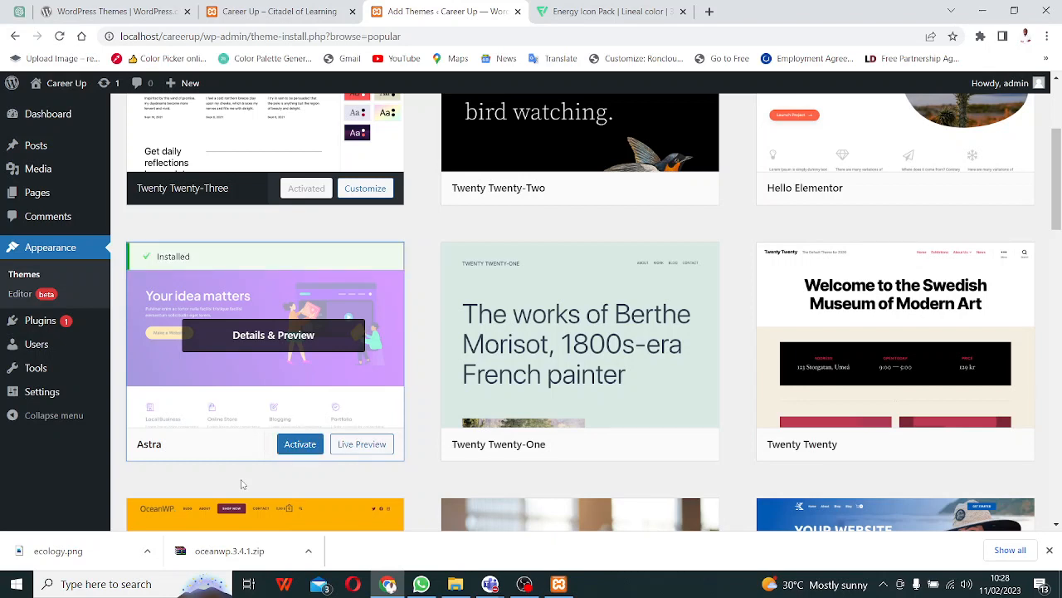
pyautogui.click(300, 445)
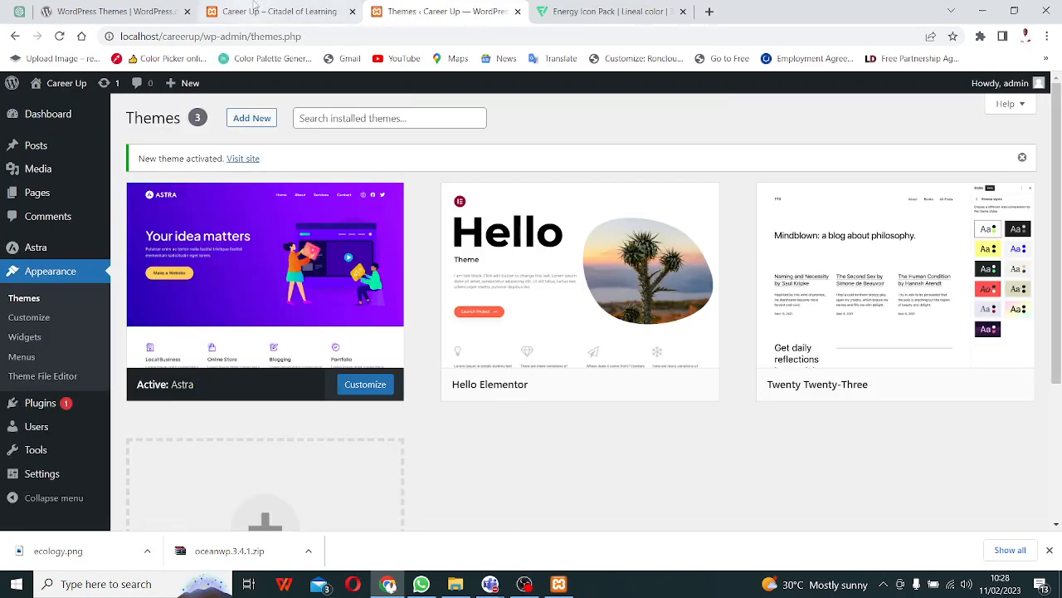
pyautogui.click(261, 14)
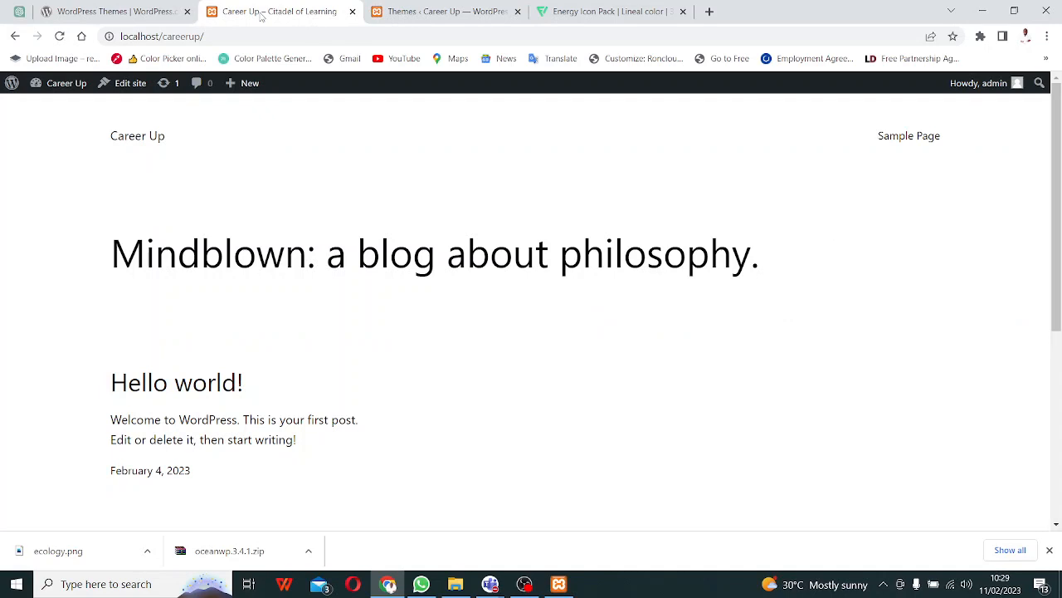
pyautogui.press('F5')
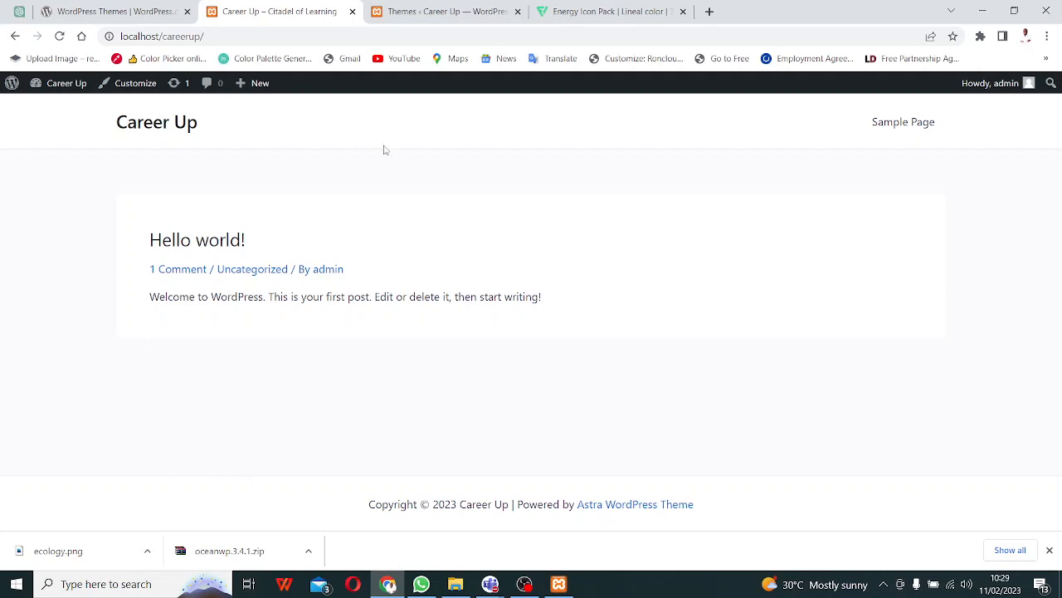
pyautogui.click(427, 14)
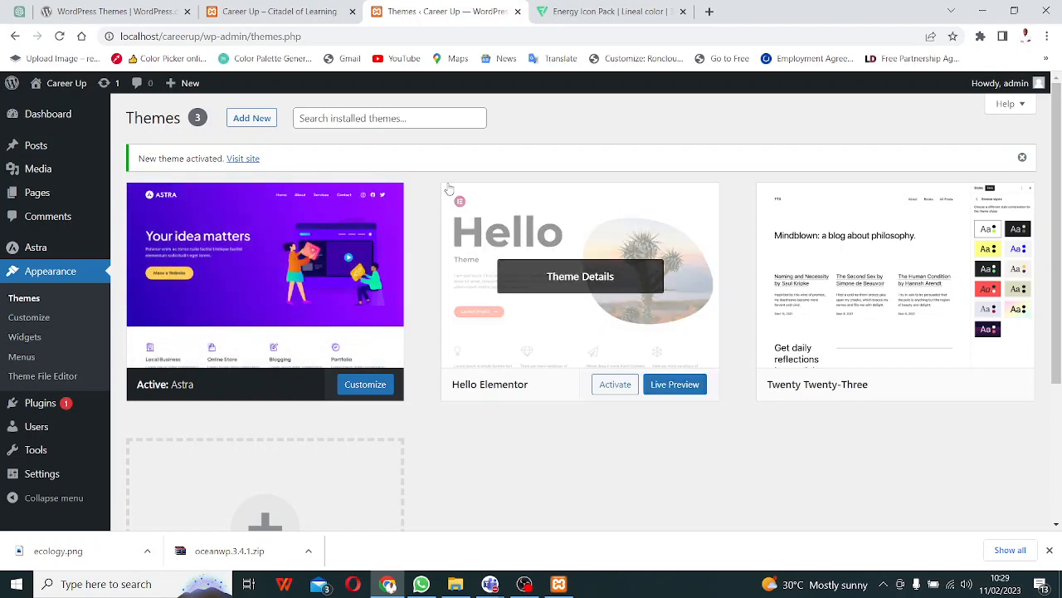
pyautogui.click(283, 13)
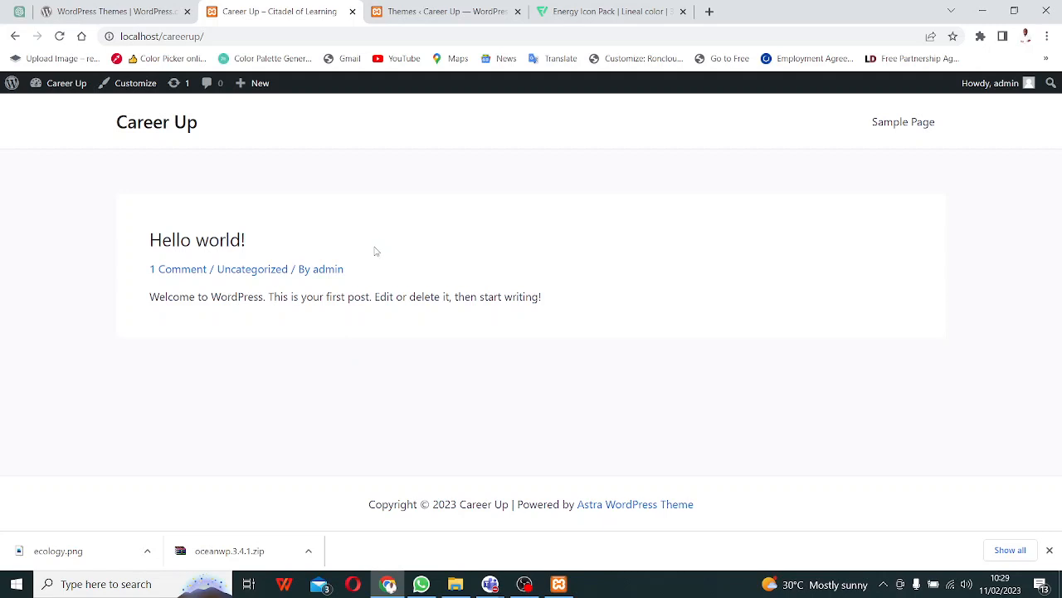
pyautogui.click(444, 11)
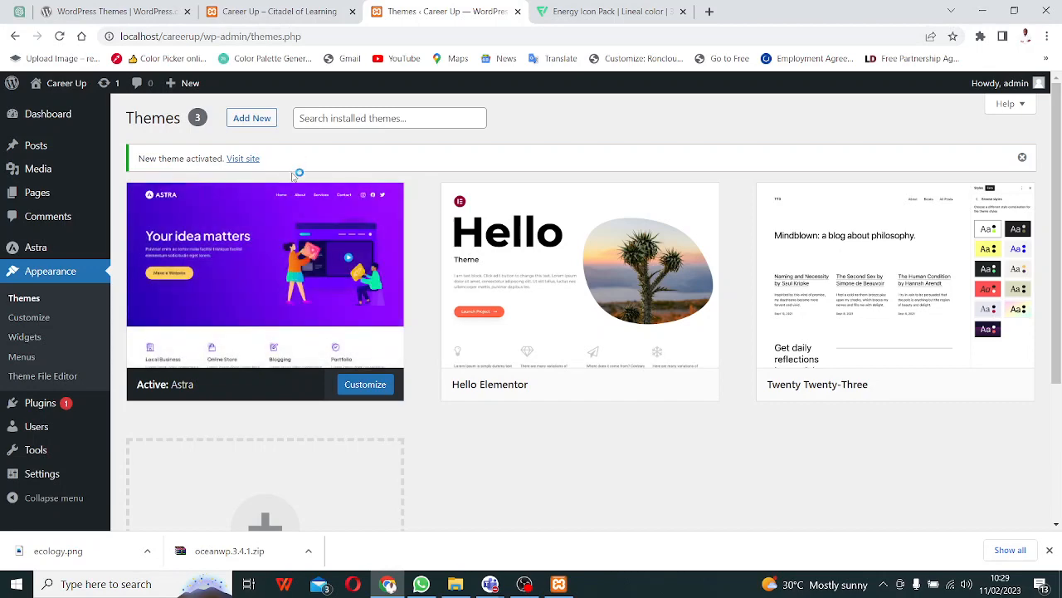
# - Open Astra's theme details and try launching the Customizer, then return to the details view
pyautogui.click(288, 272)
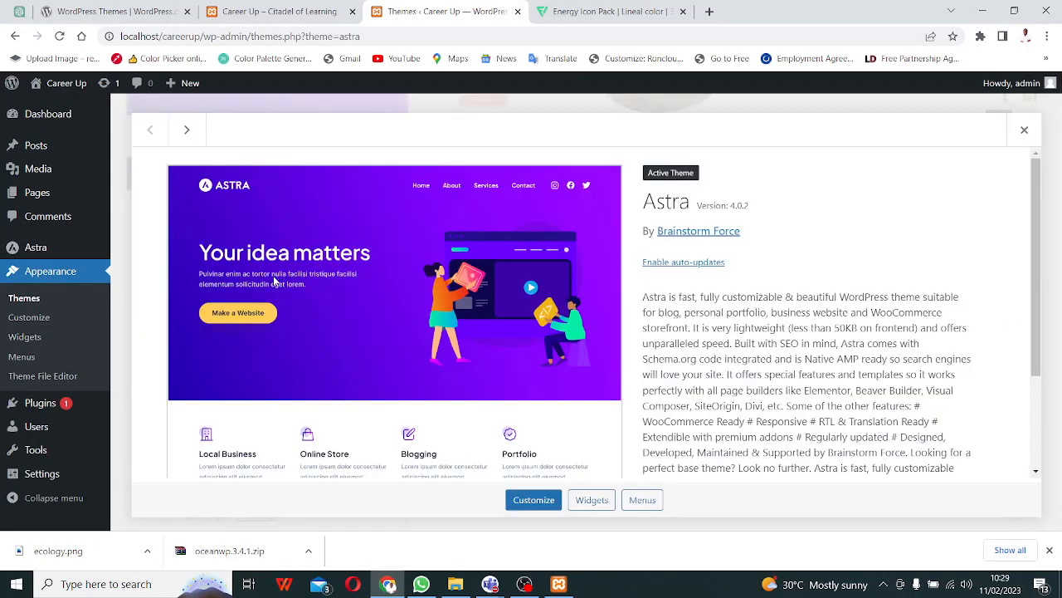
pyautogui.scroll(-3, 627, 353)
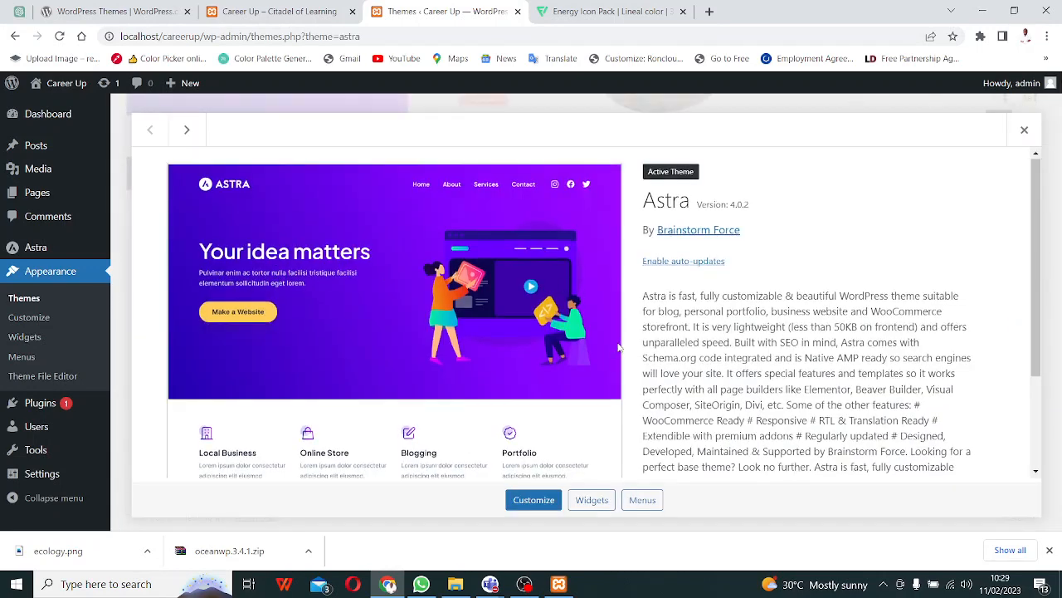
pyautogui.scroll(3, 566, 465)
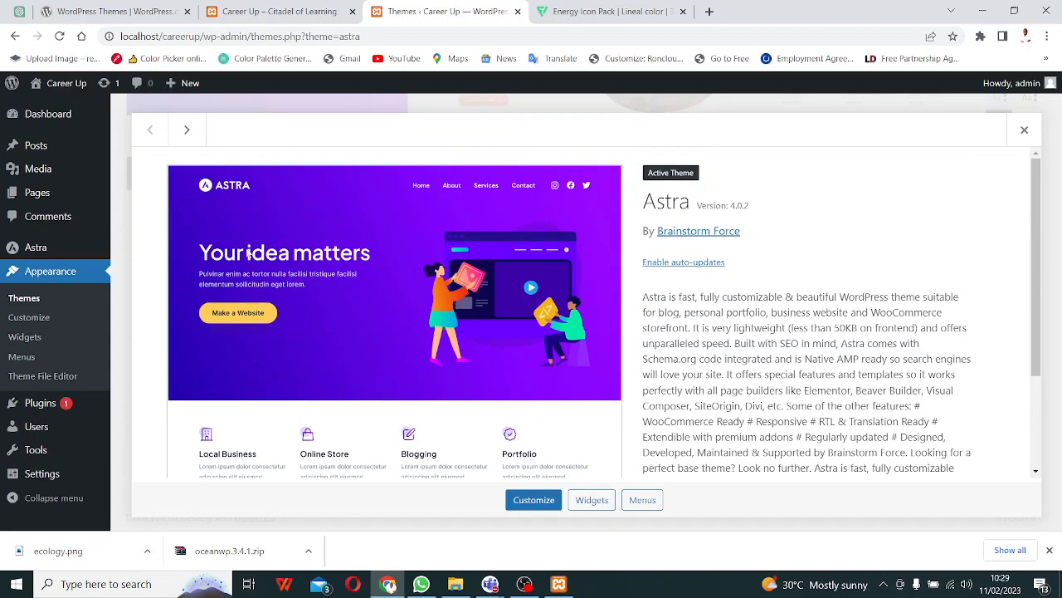
pyautogui.scroll(-3, 398, 269)
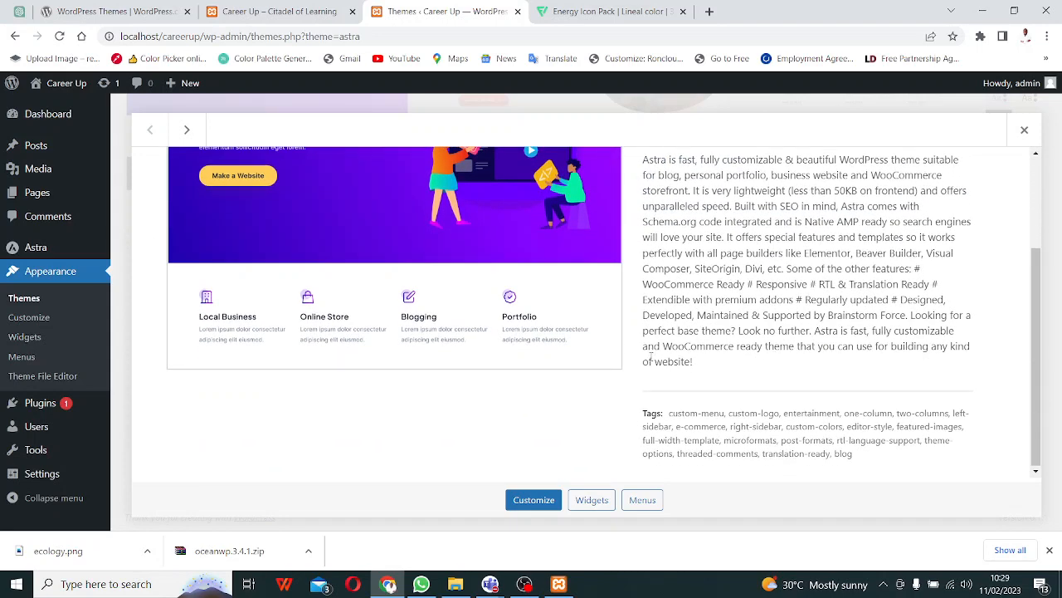
pyautogui.click(531, 501)
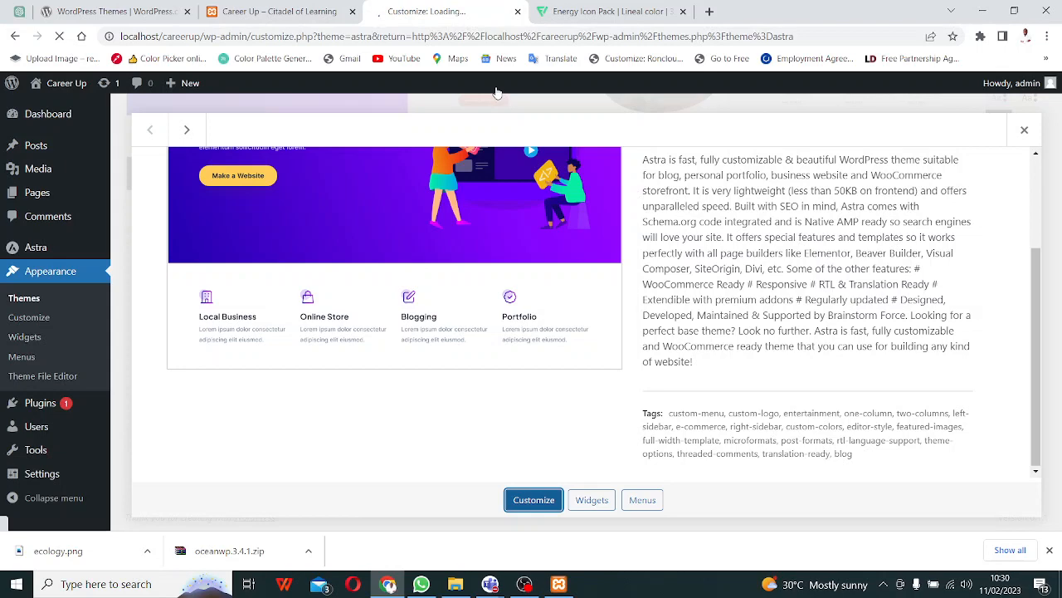
pyautogui.rightClick(541, 503)
pyautogui.click(347, 12)
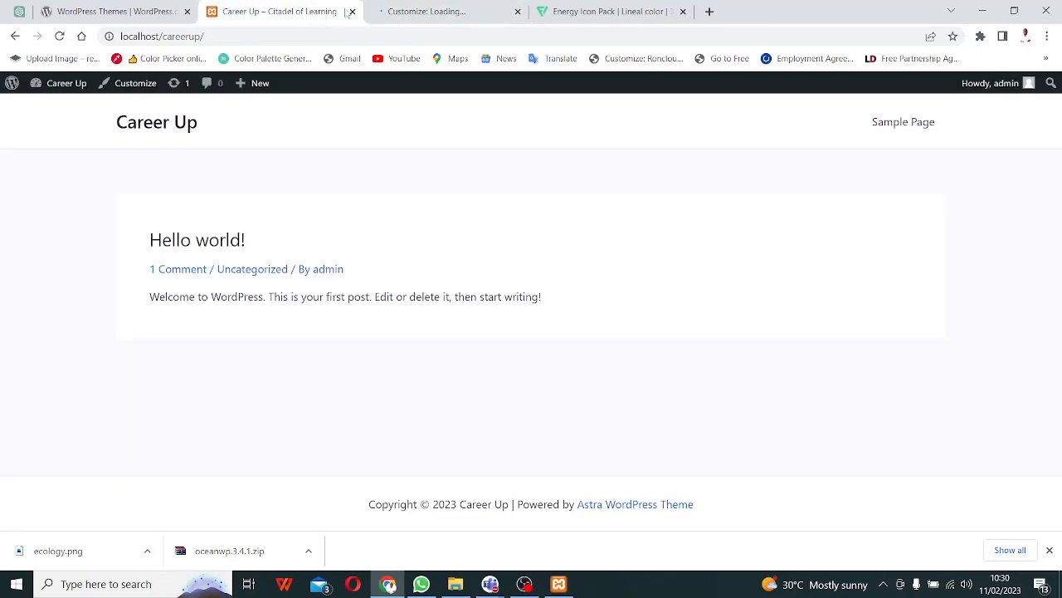
pyautogui.click(425, 12)
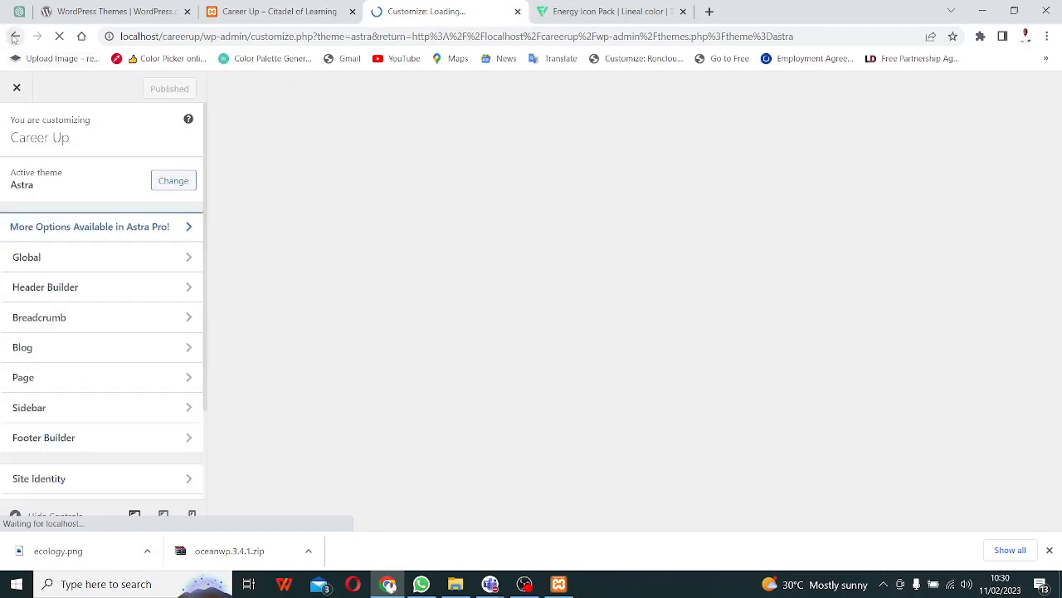
pyautogui.click(14, 37)
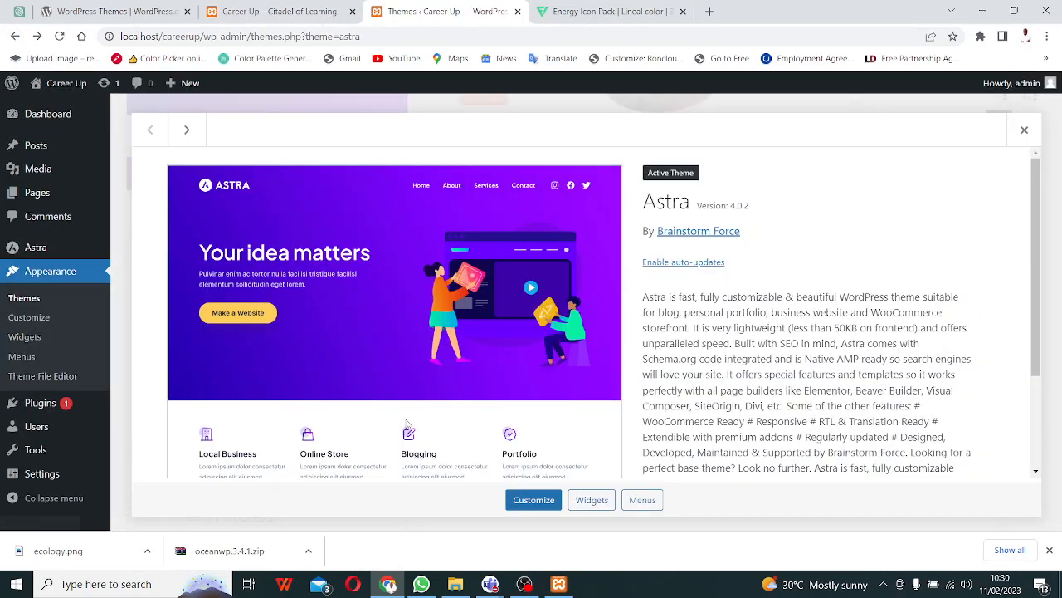
# - Open Customize in a new tab, close the Astra details overlay, and switch to that tab
pyautogui.rightClick(521, 503)
pyautogui.click(596, 368)
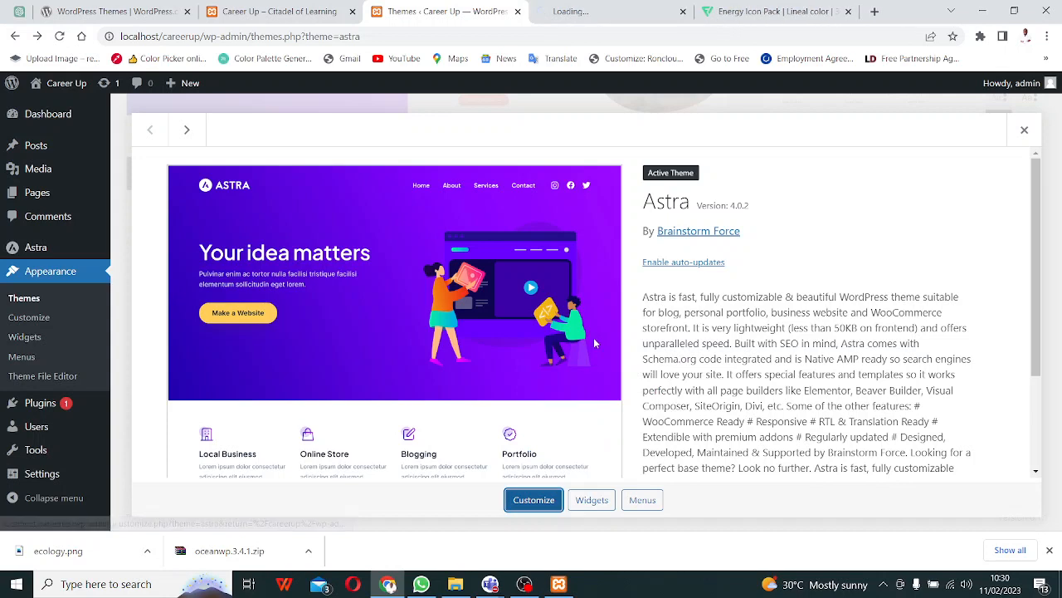
pyautogui.click(597, 10)
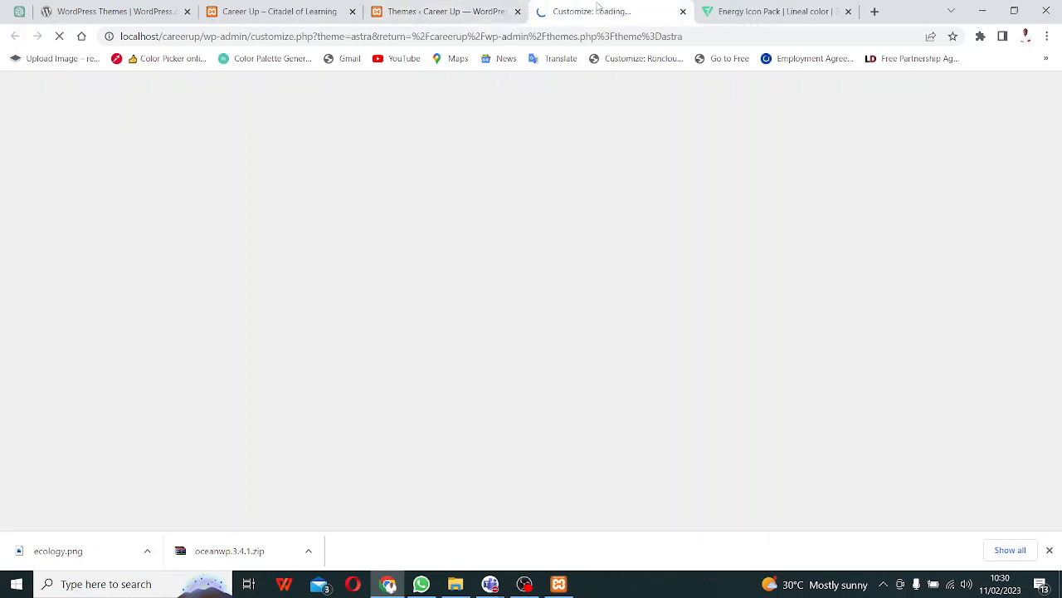
pyautogui.click(470, 12)
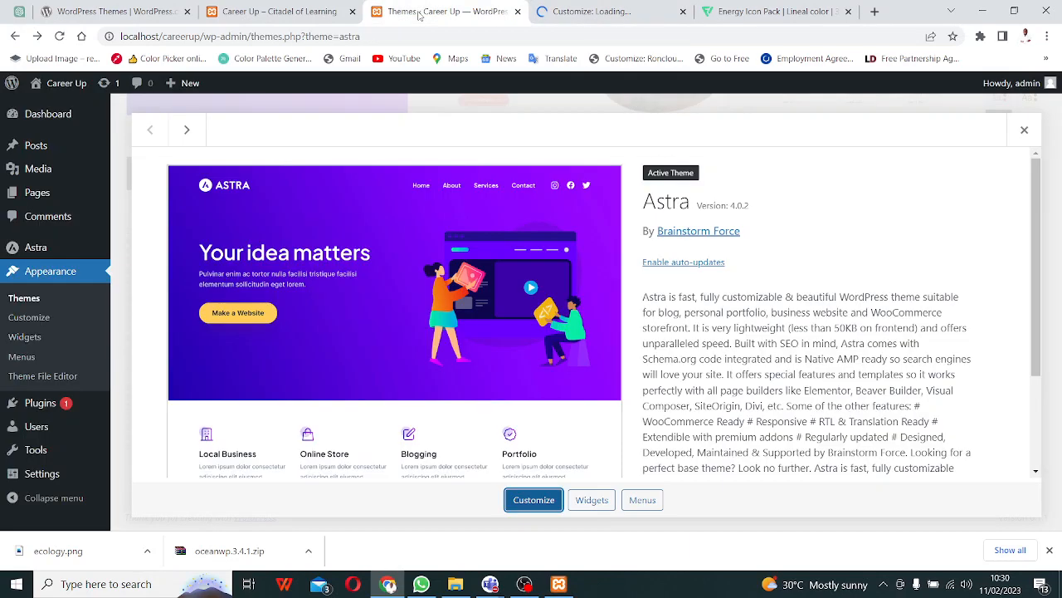
pyautogui.click(1025, 133)
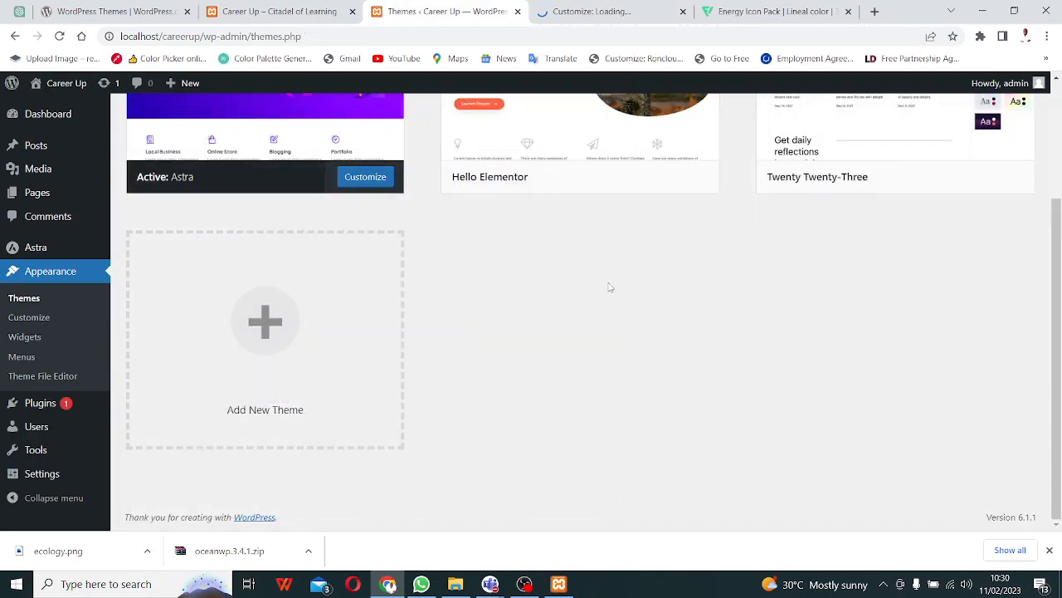
pyautogui.scroll(3, 610, 287)
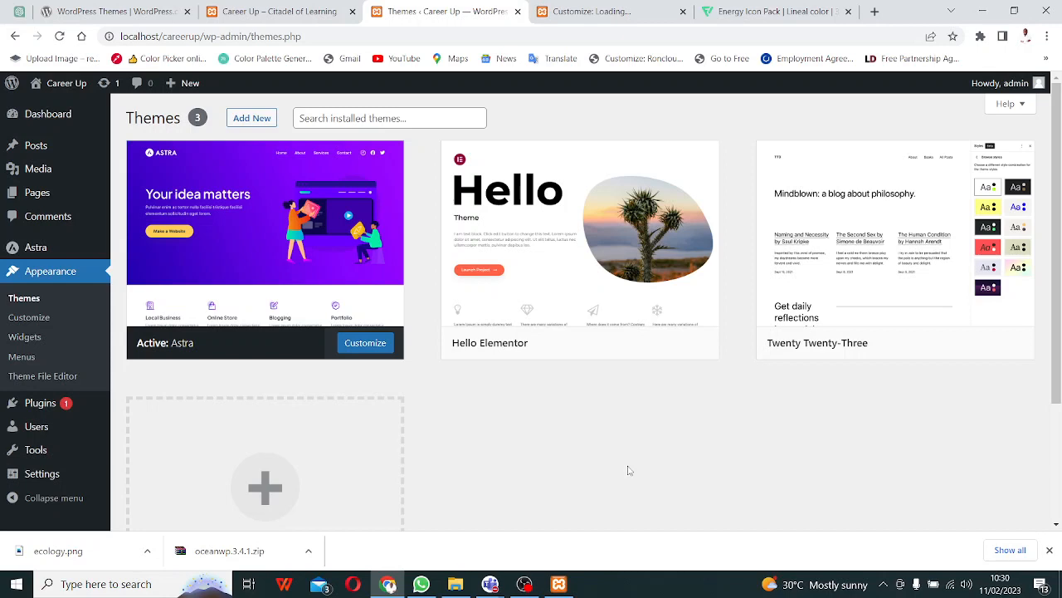
pyautogui.click(600, 11)
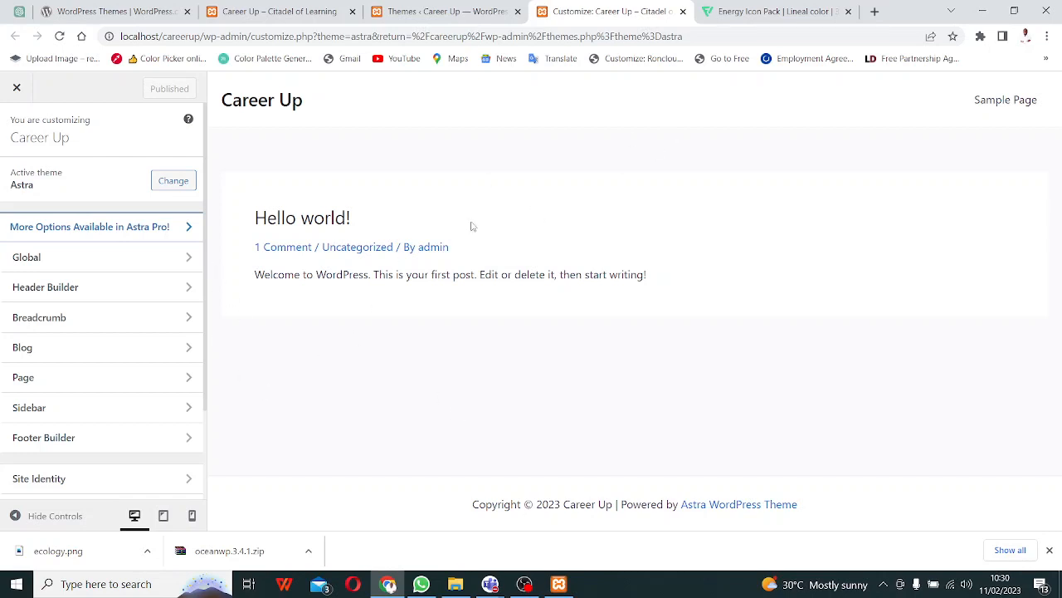
# - Try the Roncloud Technologies image as the site icon, dismiss the failed crop, and open Site Title & Logo
pyautogui.scroll(-3, 148, 370)
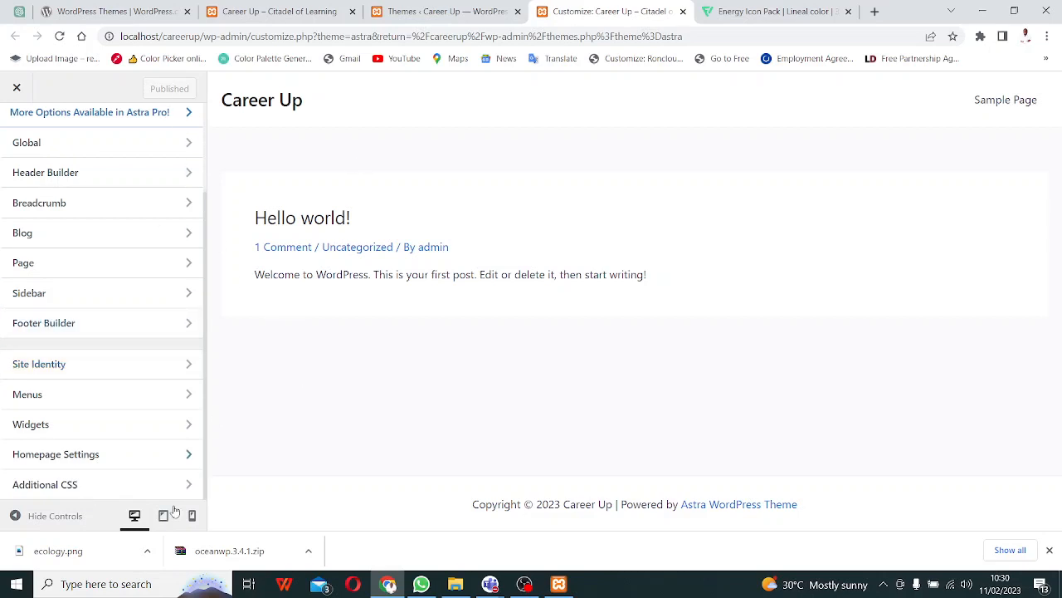
pyautogui.click(106, 364)
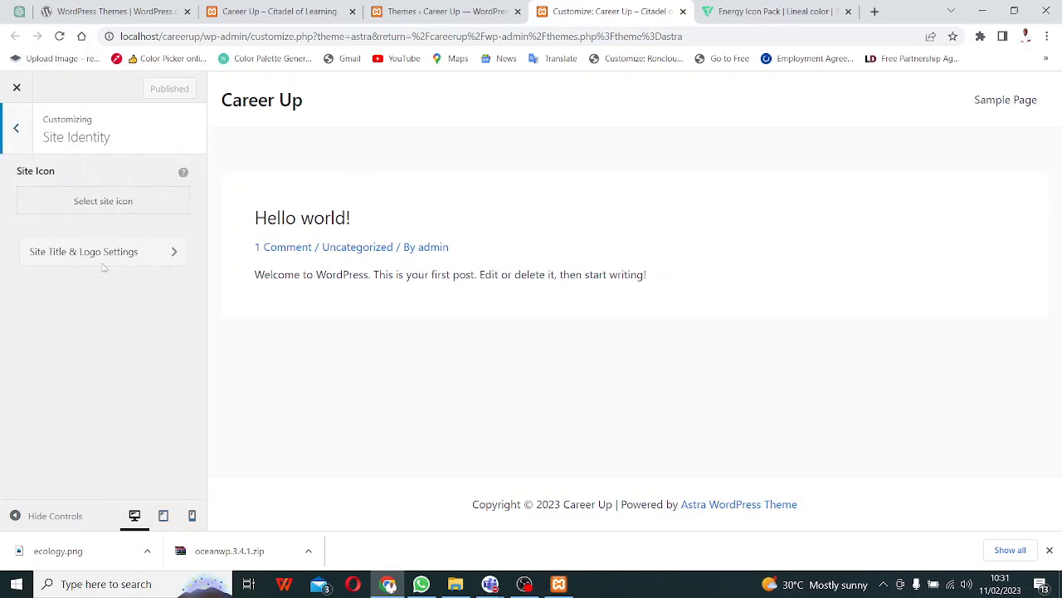
pyautogui.click(103, 201)
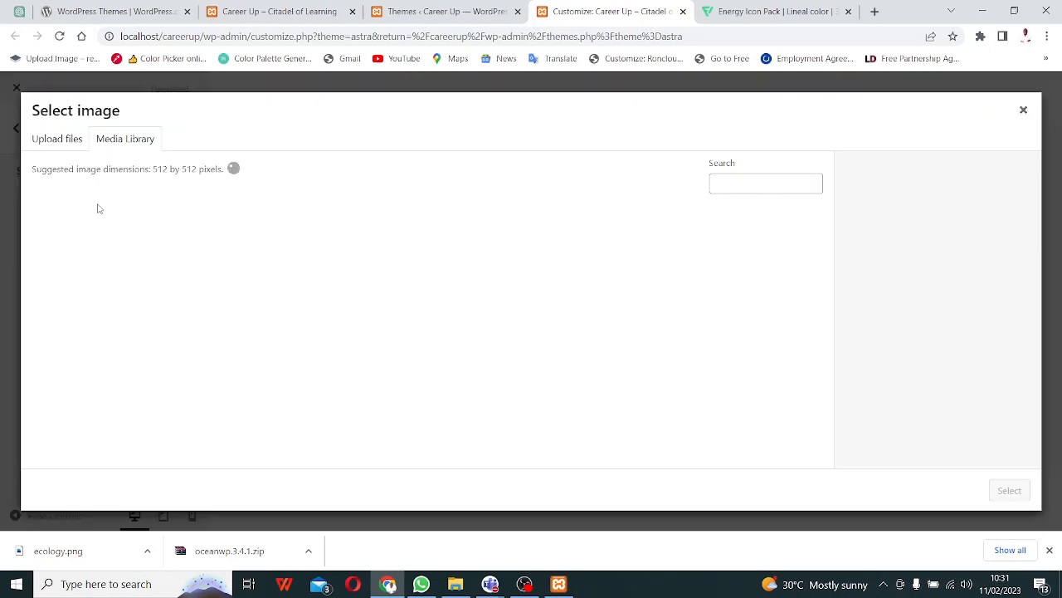
pyautogui.click(102, 276)
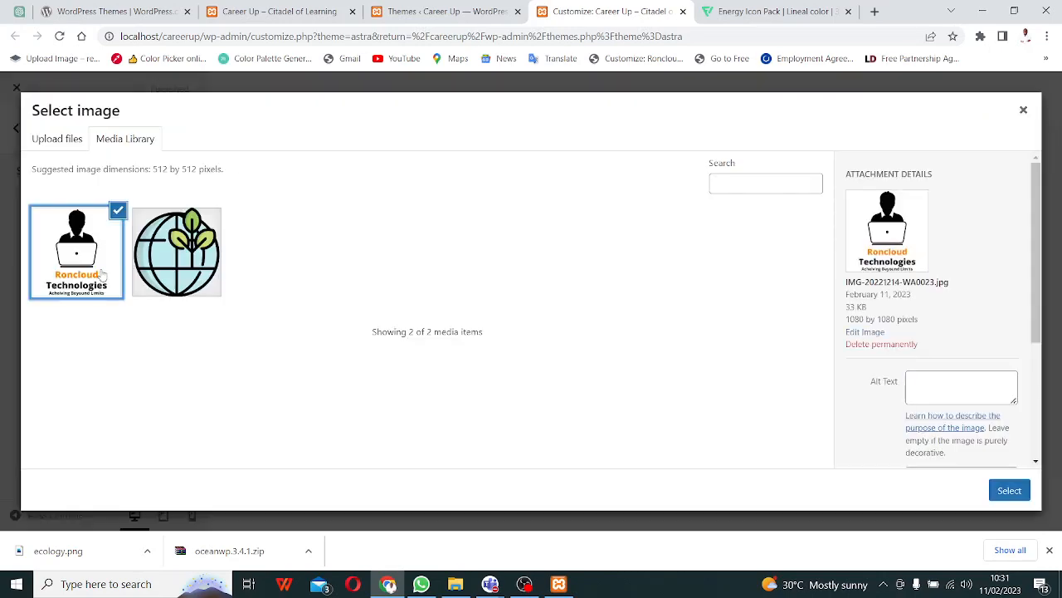
pyautogui.click(1009, 490)
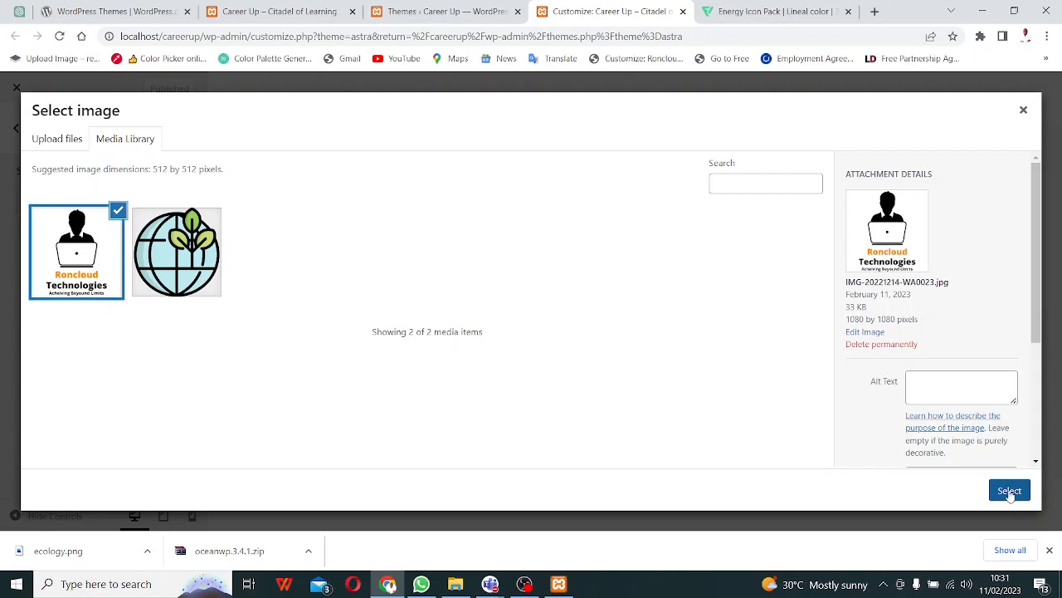
pyautogui.click(1000, 493)
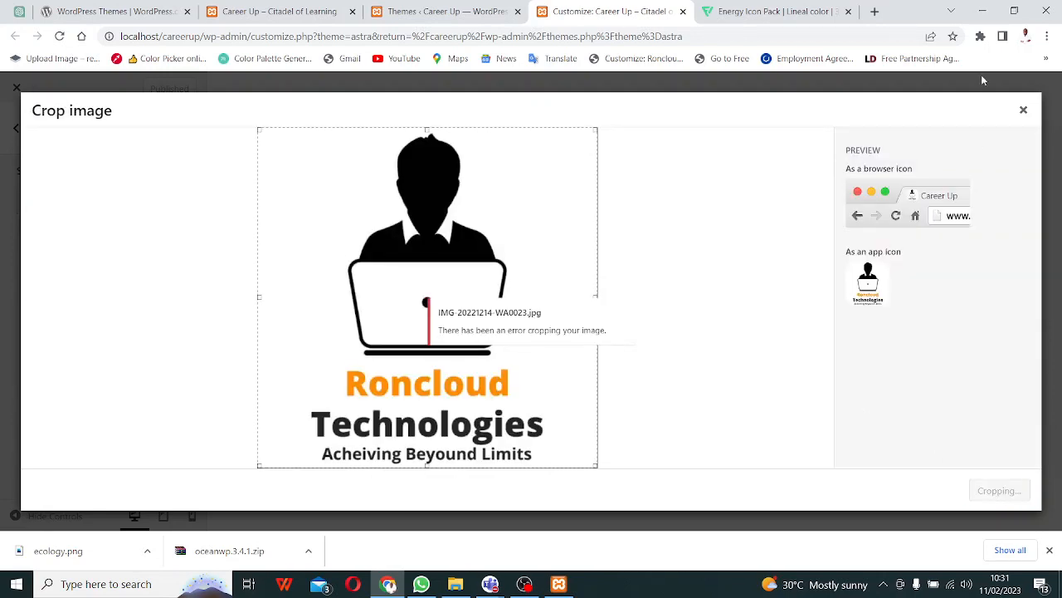
pyautogui.click(1024, 109)
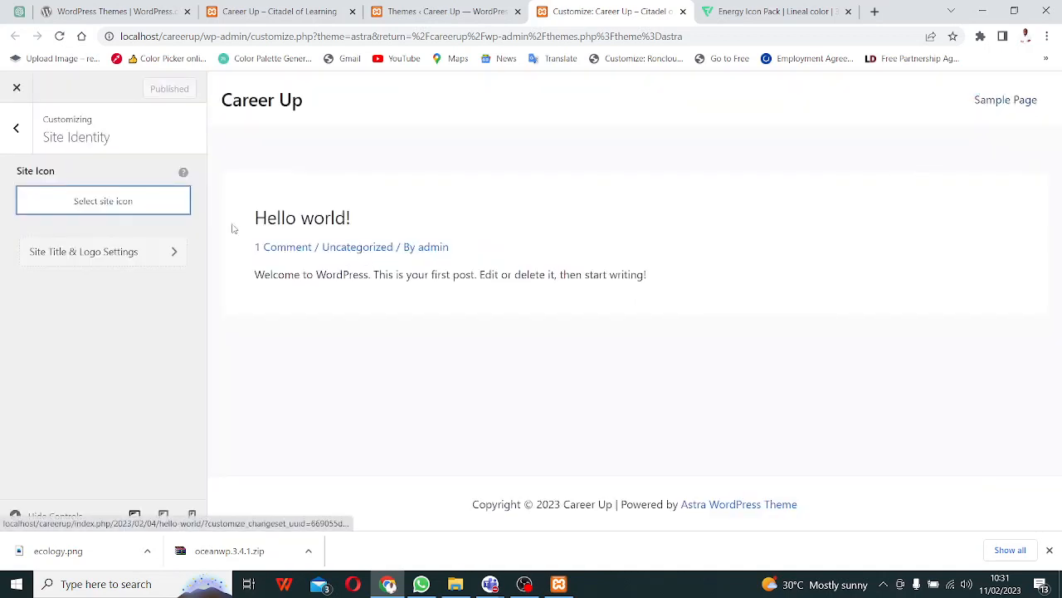
pyautogui.click(93, 263)
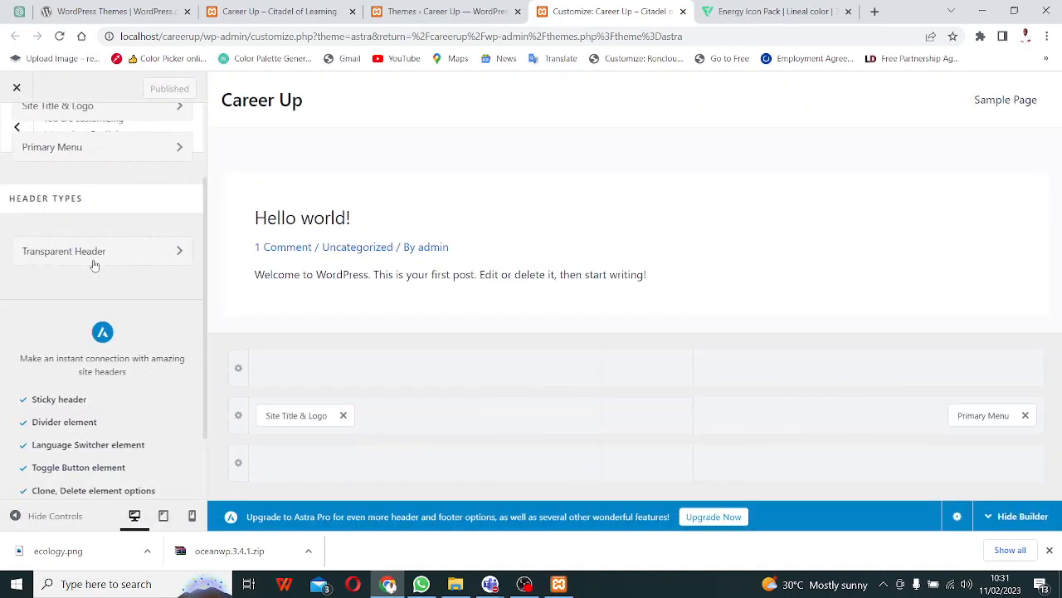
# - Select ecology.png as the site logo and crop it, then dismiss the crop error
pyautogui.click(318, 415)
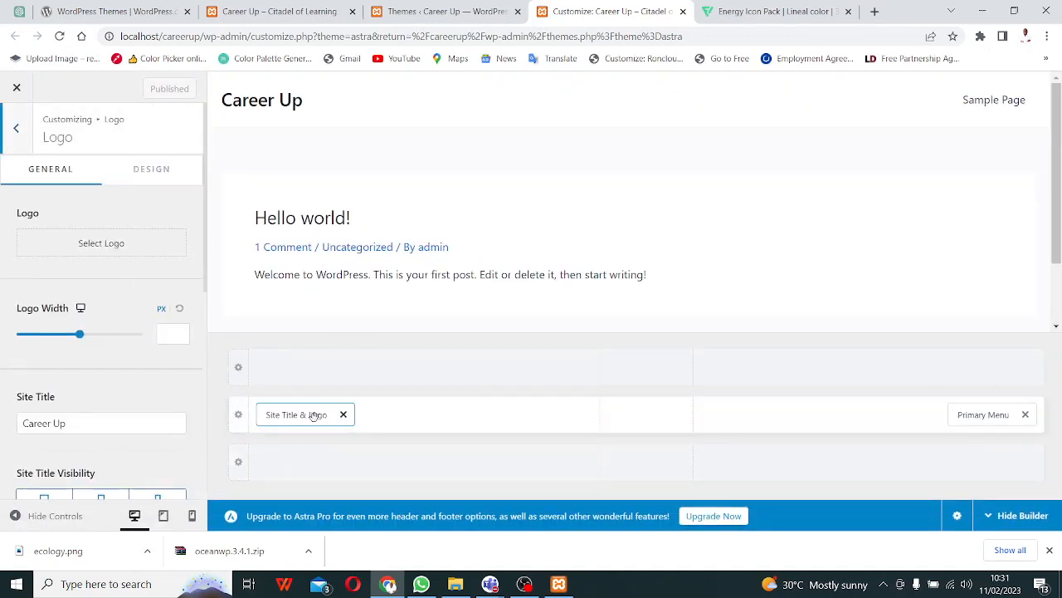
pyautogui.click(86, 244)
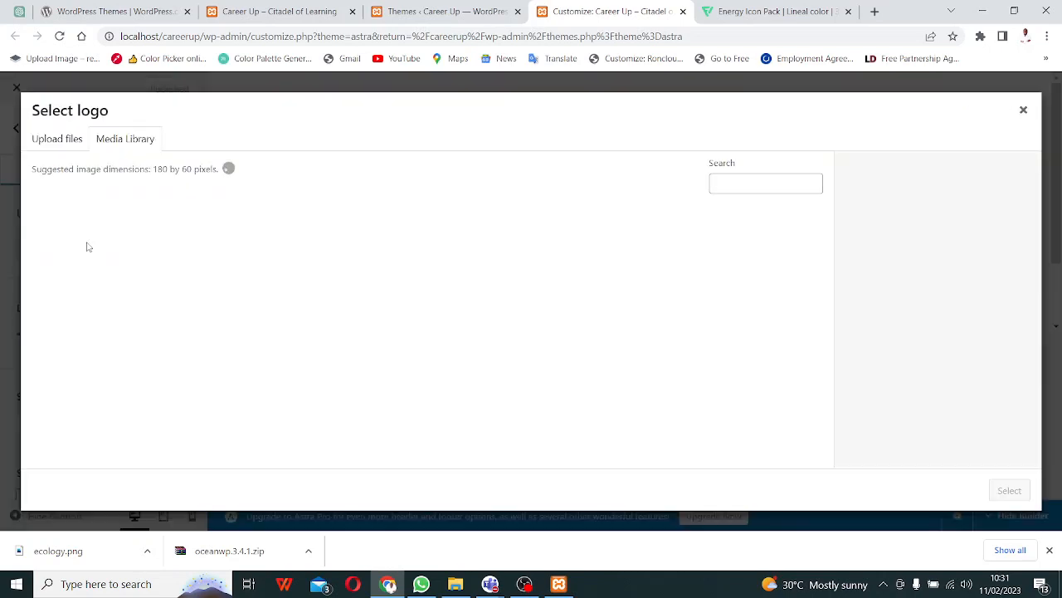
pyautogui.click(175, 272)
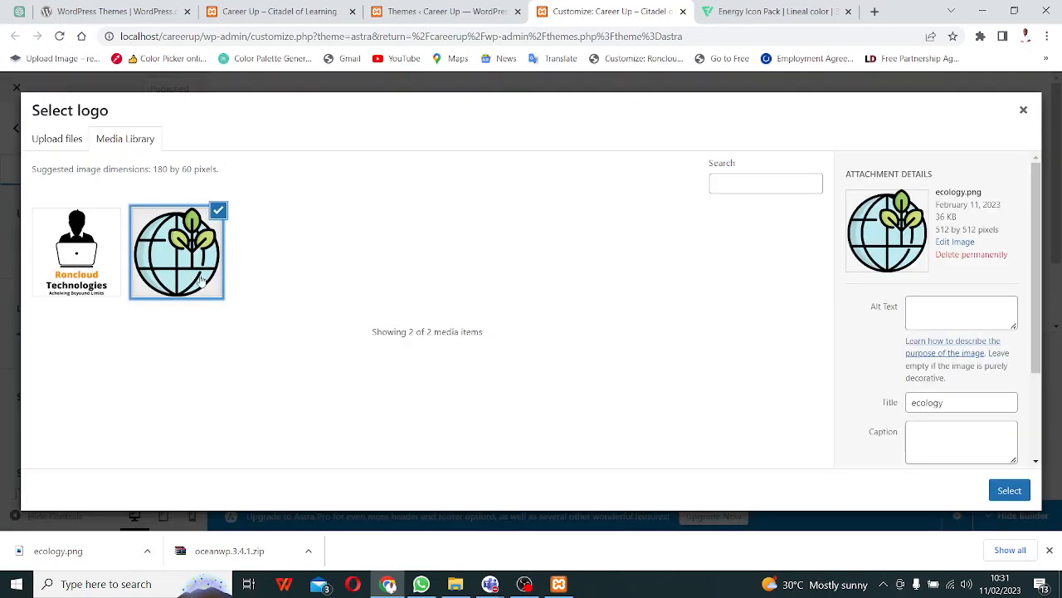
pyautogui.click(1007, 490)
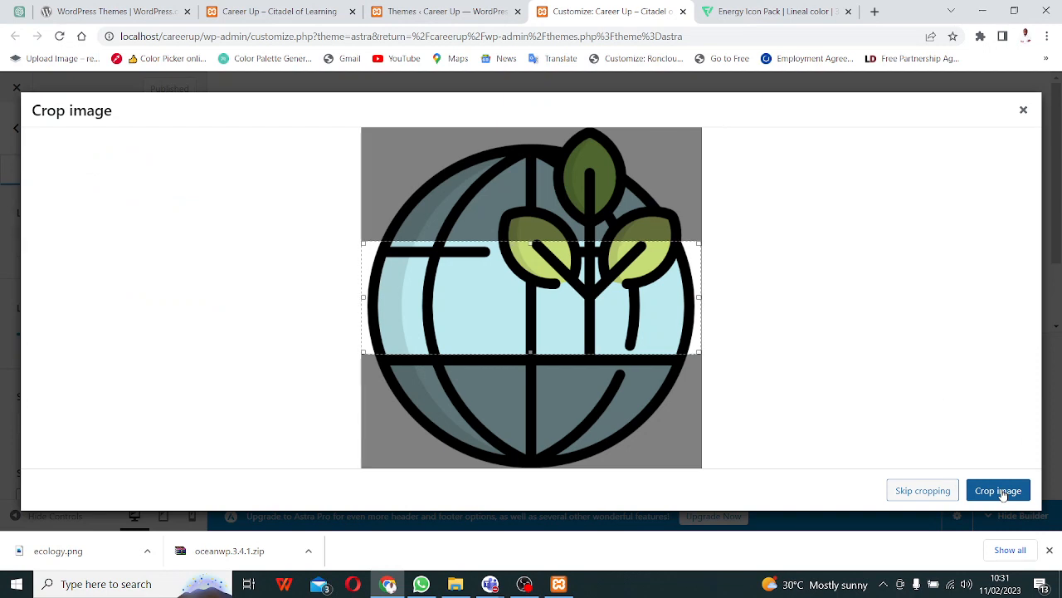
pyautogui.click(990, 491)
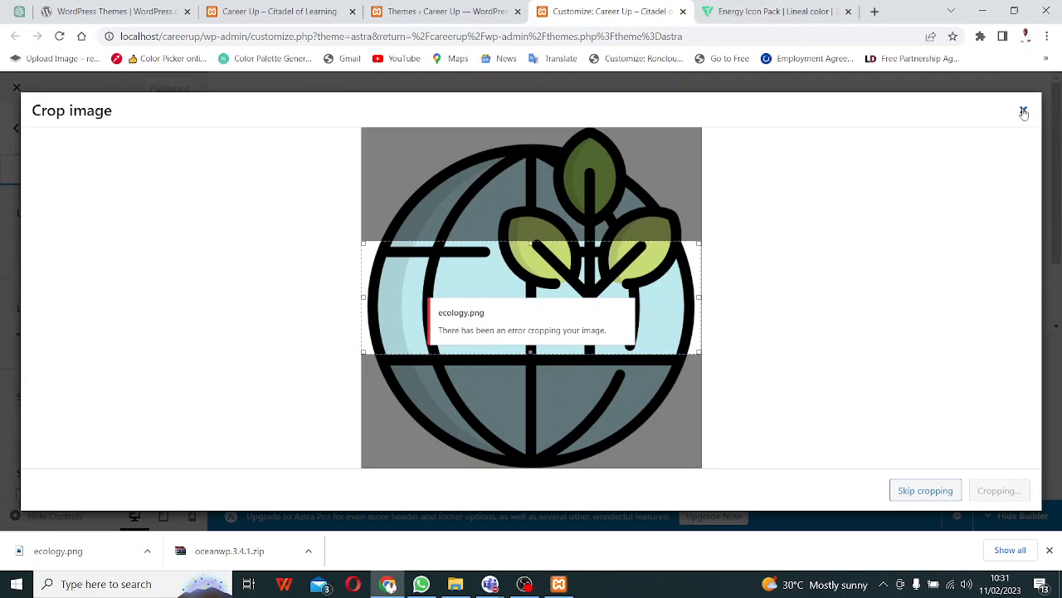
pyautogui.click(1023, 110)
# - Browse the logo Design tab, Primary Menu and Header Builder panels, then return to the main Customizer list
pyautogui.scroll(-2, 330, 311)
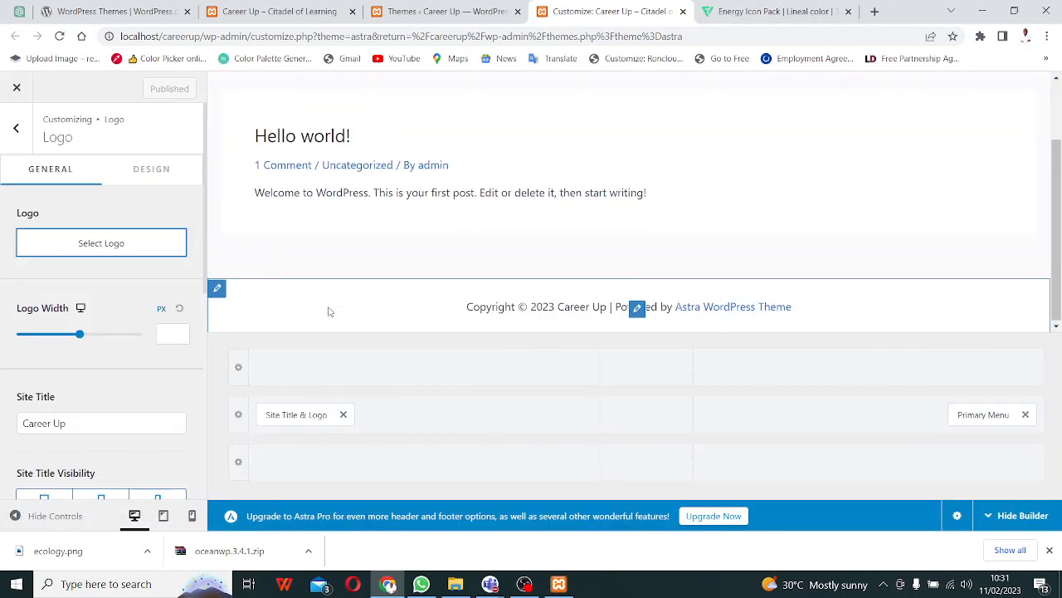
pyautogui.scroll(2, 330, 310)
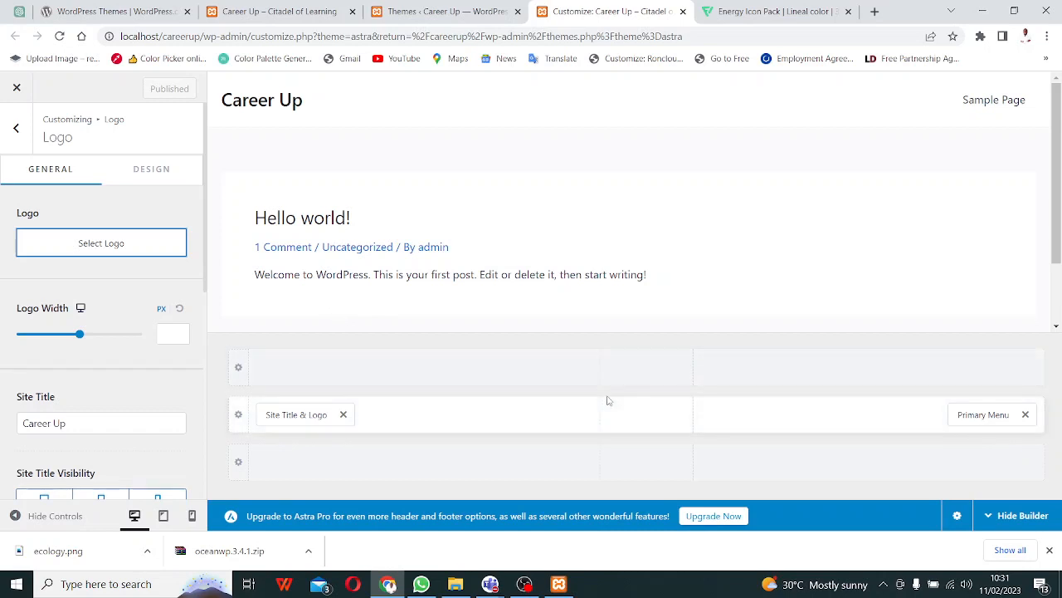
pyautogui.click(154, 170)
pyautogui.click(15, 127)
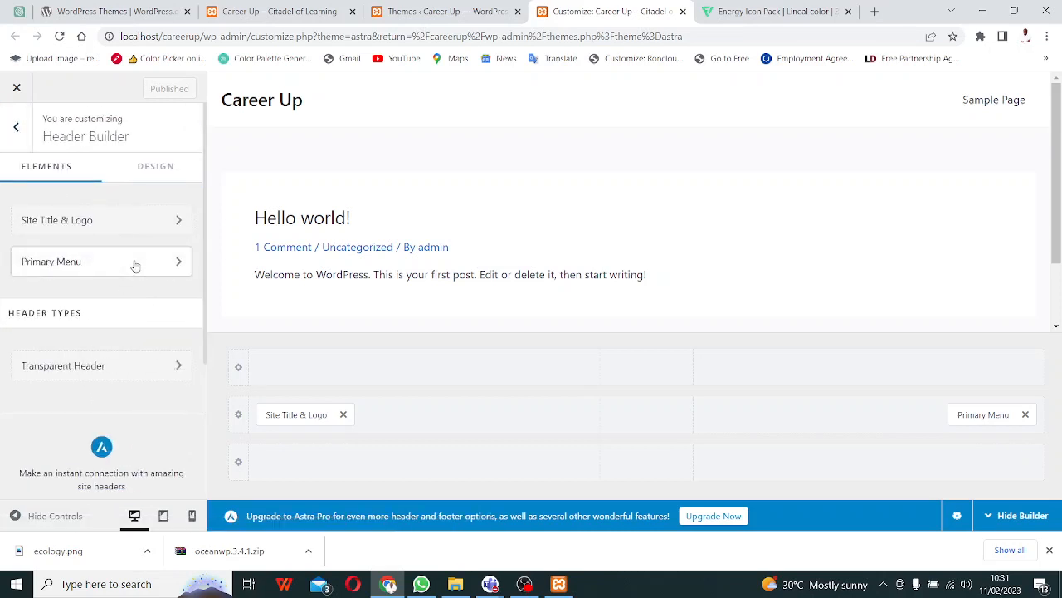
pyautogui.click(135, 266)
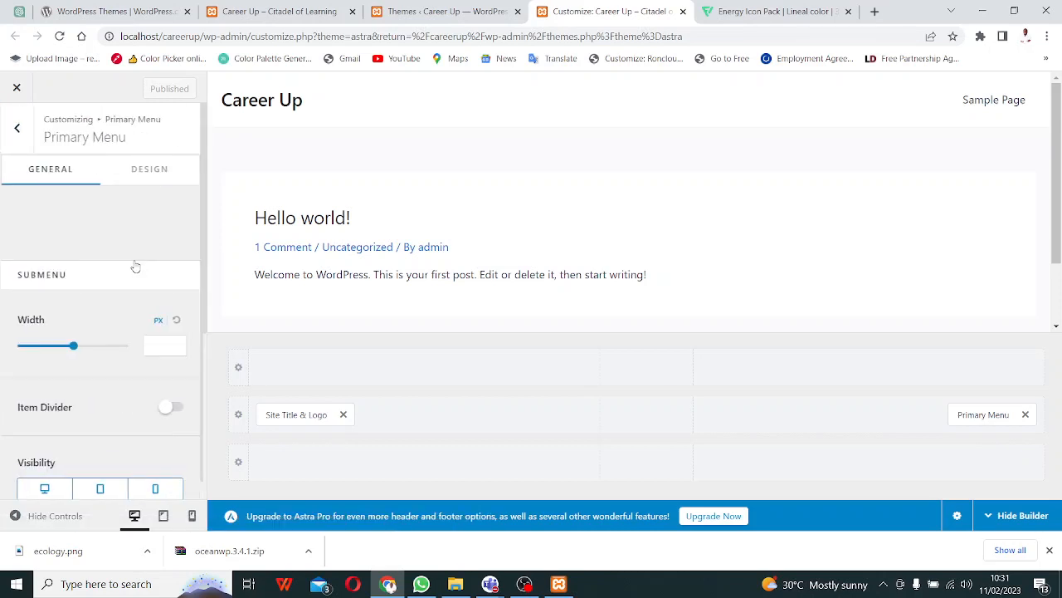
pyautogui.click(15, 129)
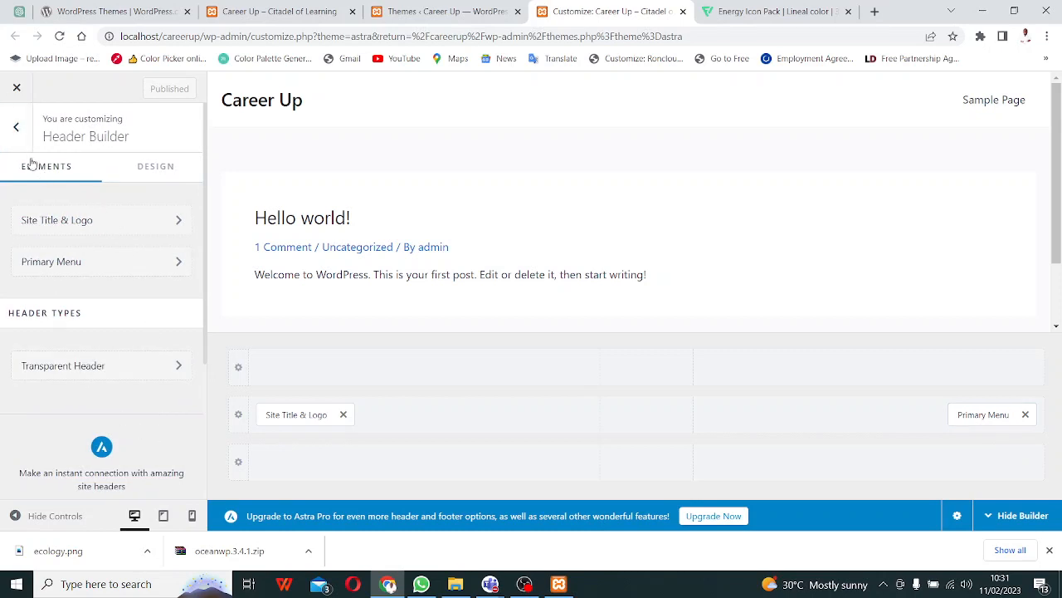
pyautogui.click(15, 128)
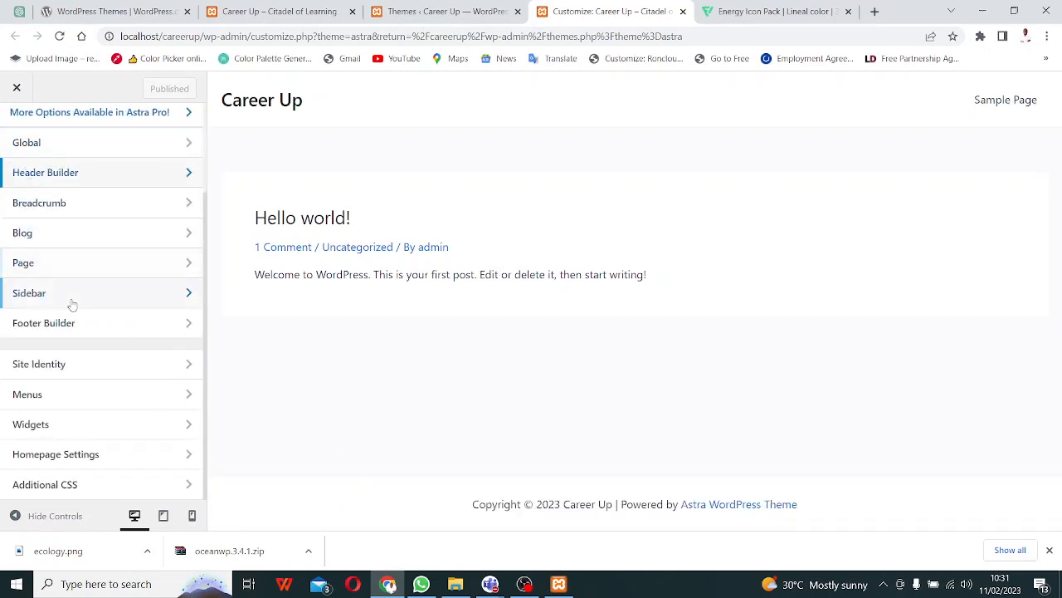
pyautogui.click(98, 179)
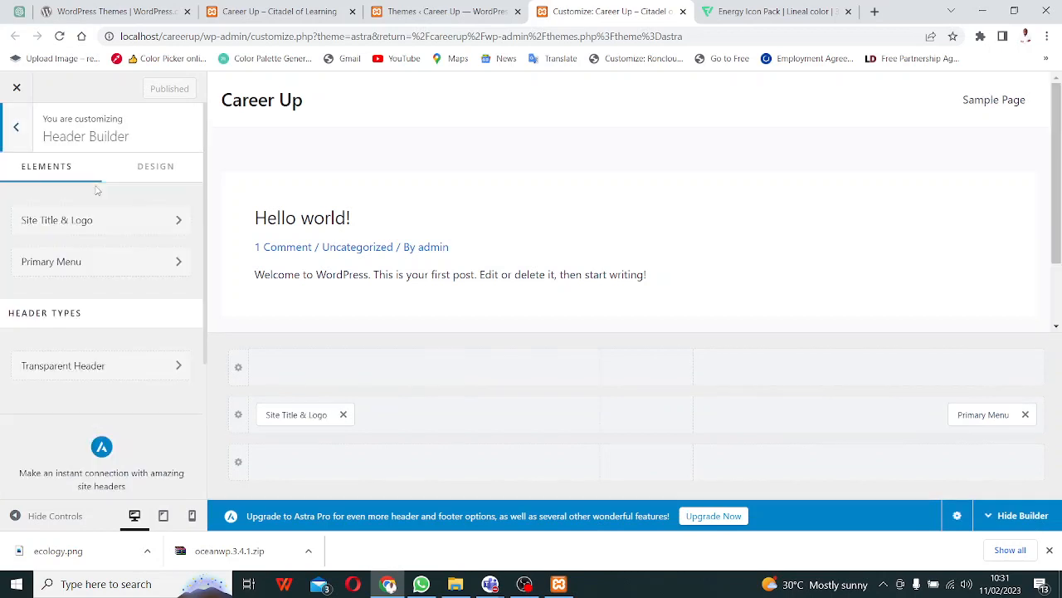
pyautogui.click(14, 128)
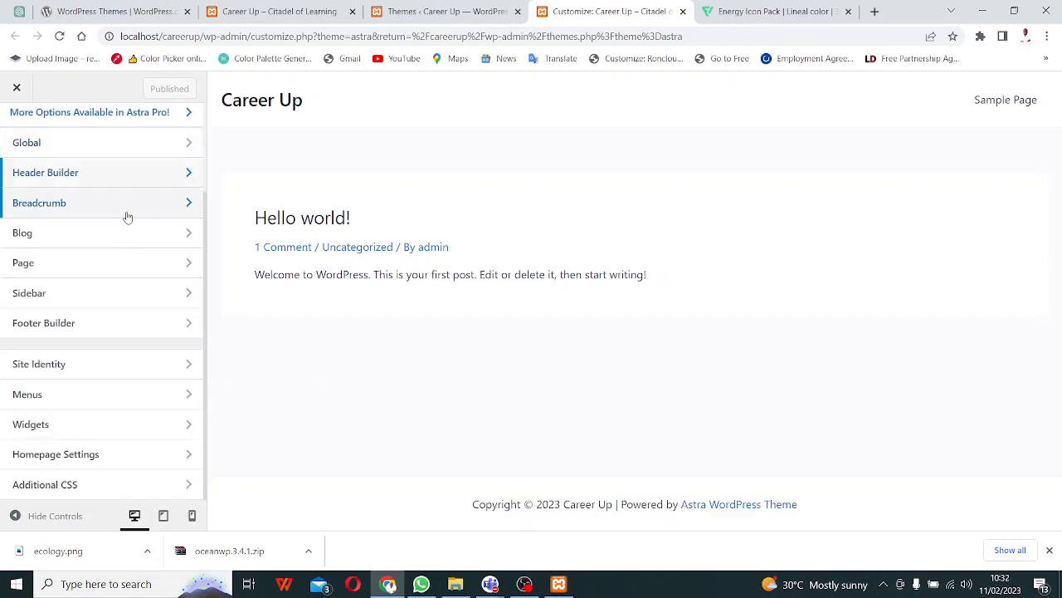
pyautogui.click(130, 182)
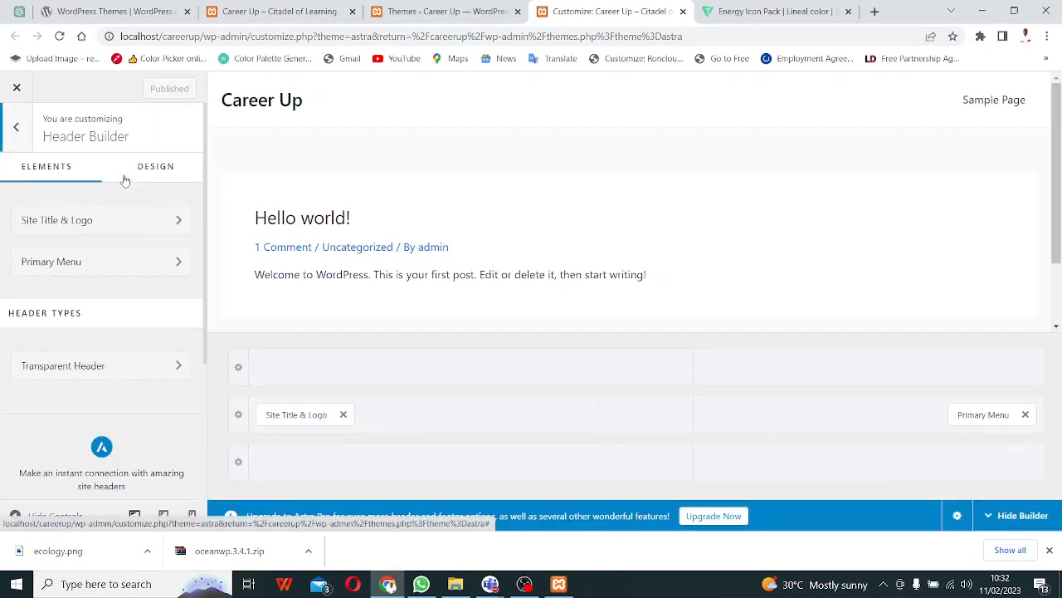
pyautogui.click(16, 133)
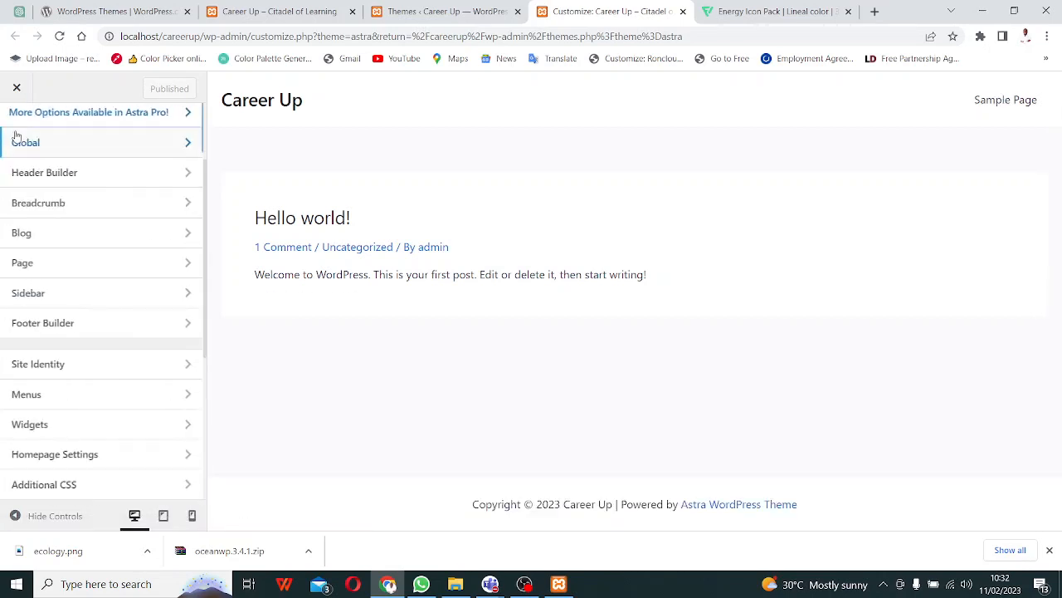
# - Look at the Menus and Homepage Settings panels, returning to the main Customizer list
pyautogui.click(142, 398)
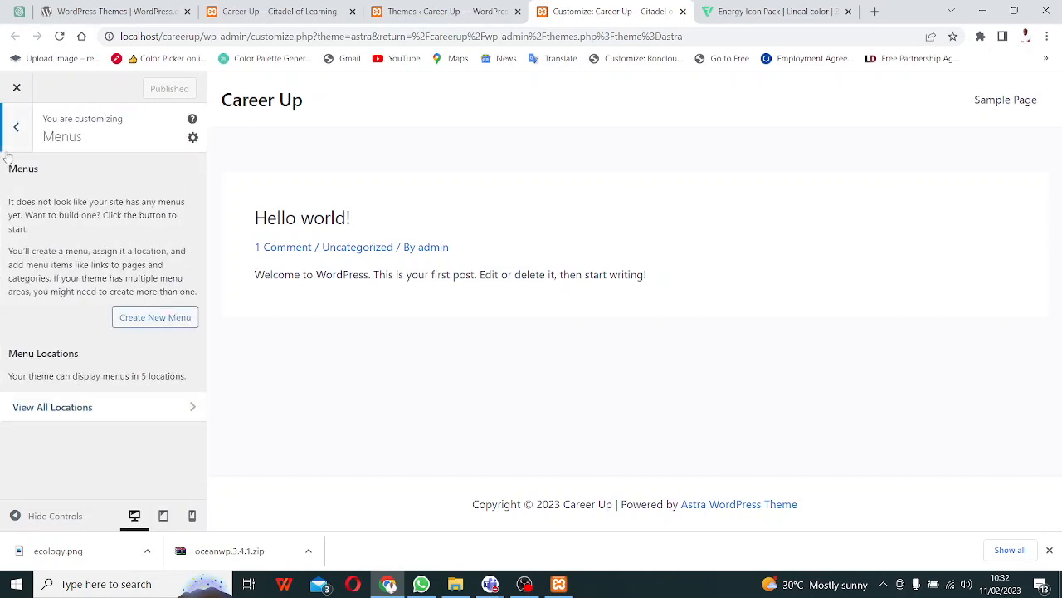
pyautogui.click(19, 129)
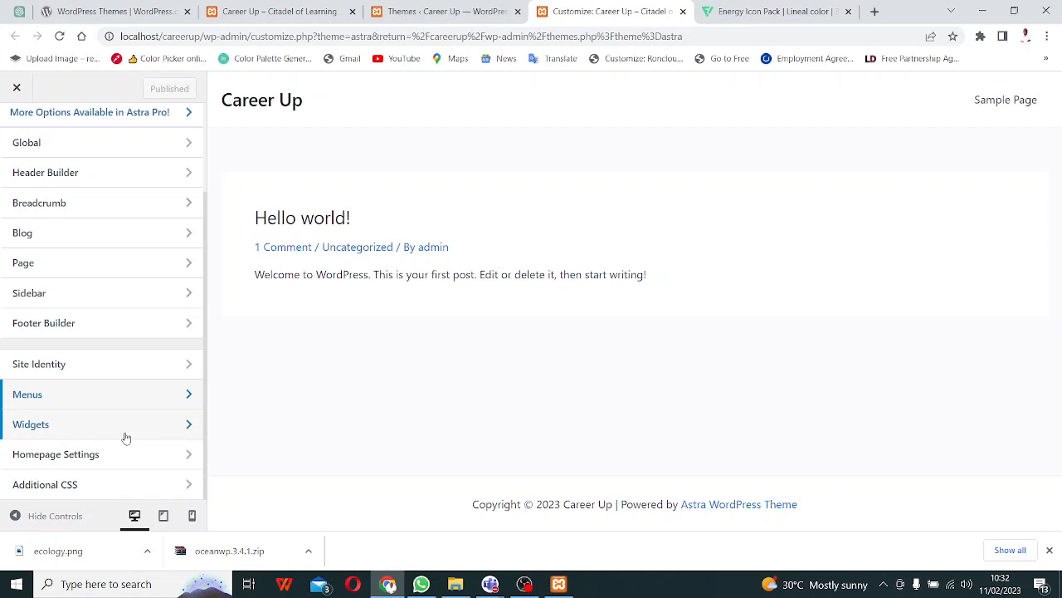
pyautogui.click(184, 454)
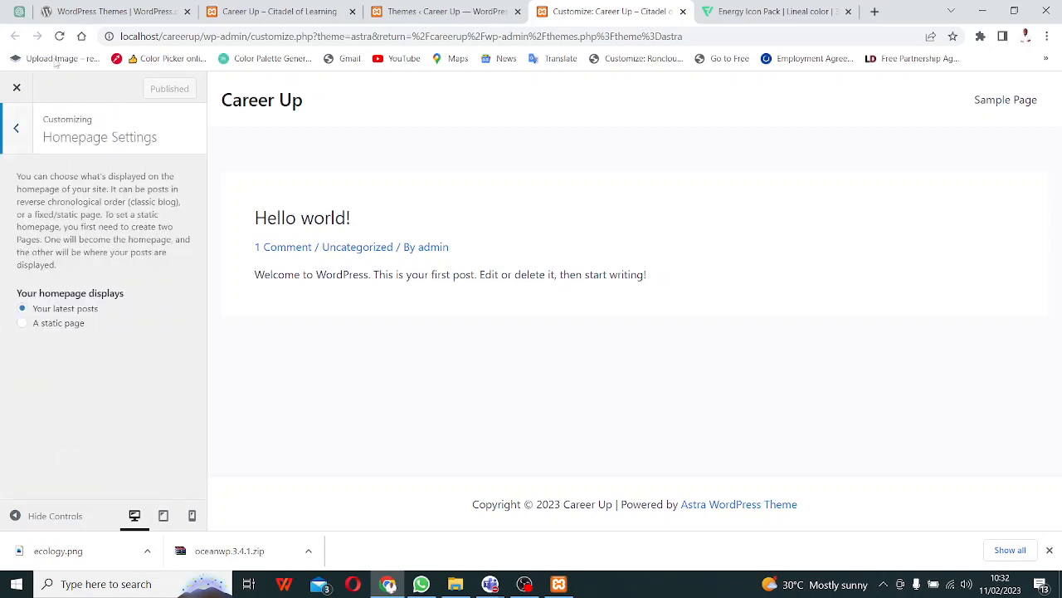
pyautogui.click(10, 130)
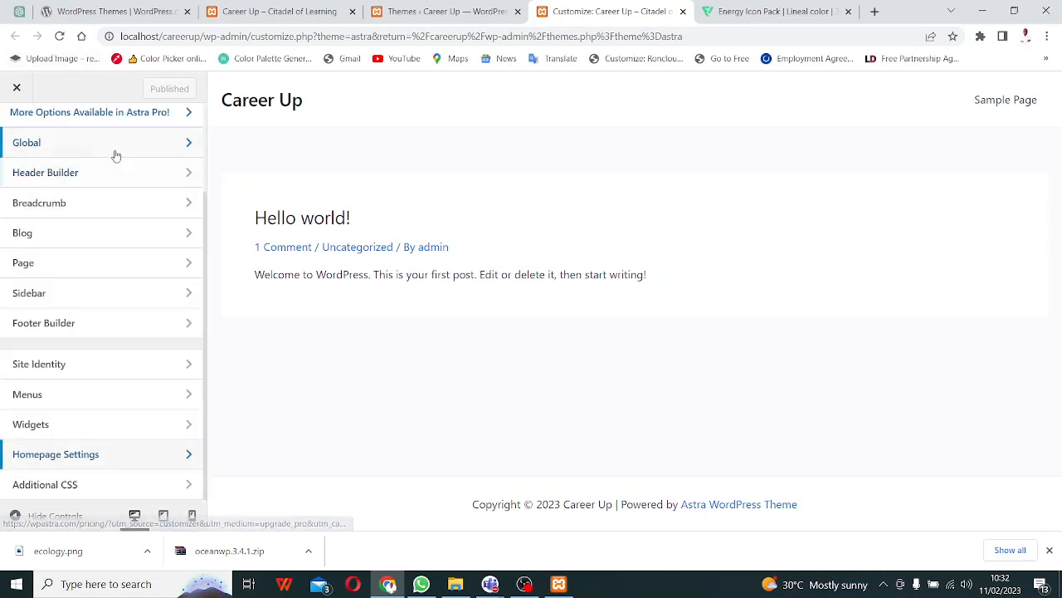
# - Review Global Colors, Container and Buttons settings, then go back to the main list
pyautogui.click(117, 154)
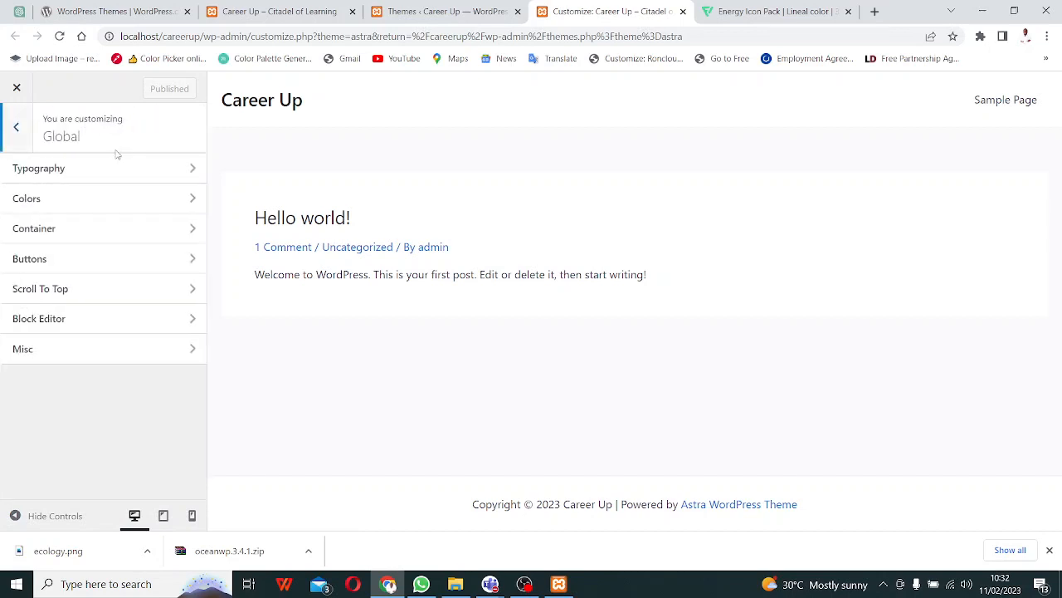
pyautogui.click(186, 200)
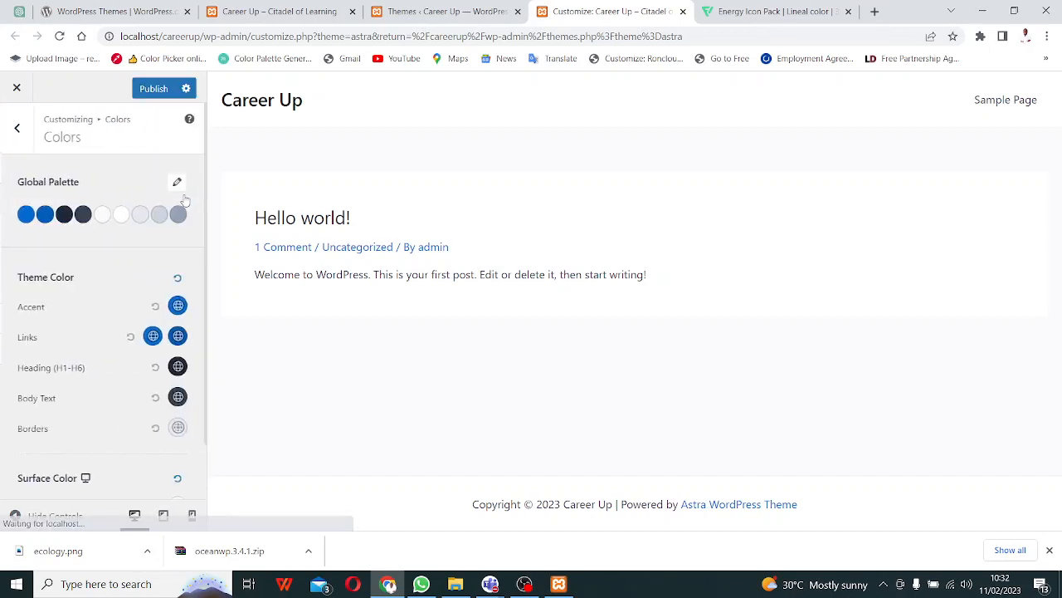
pyautogui.click(18, 133)
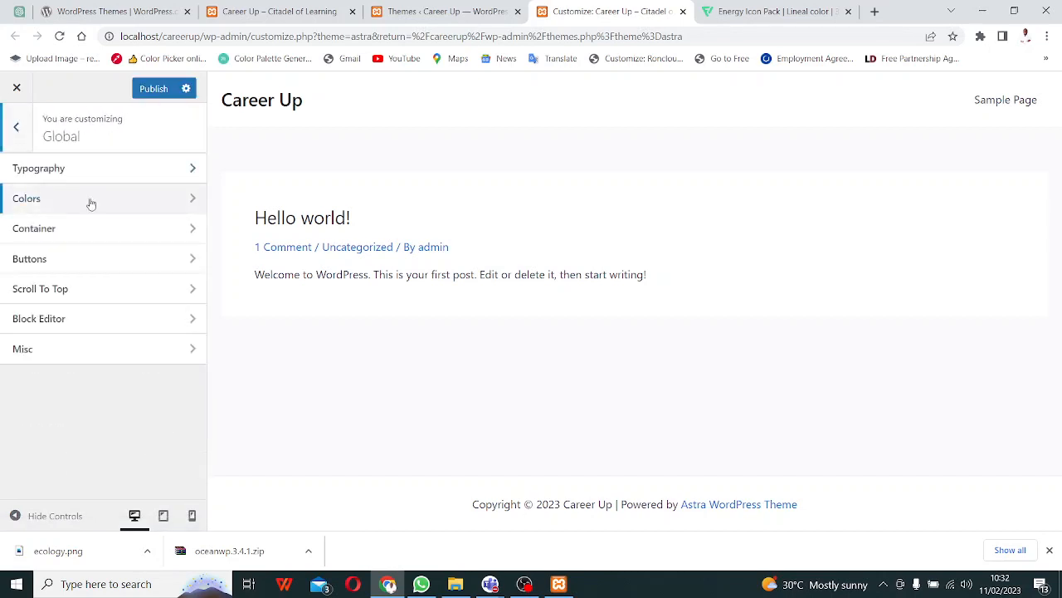
pyautogui.click(153, 243)
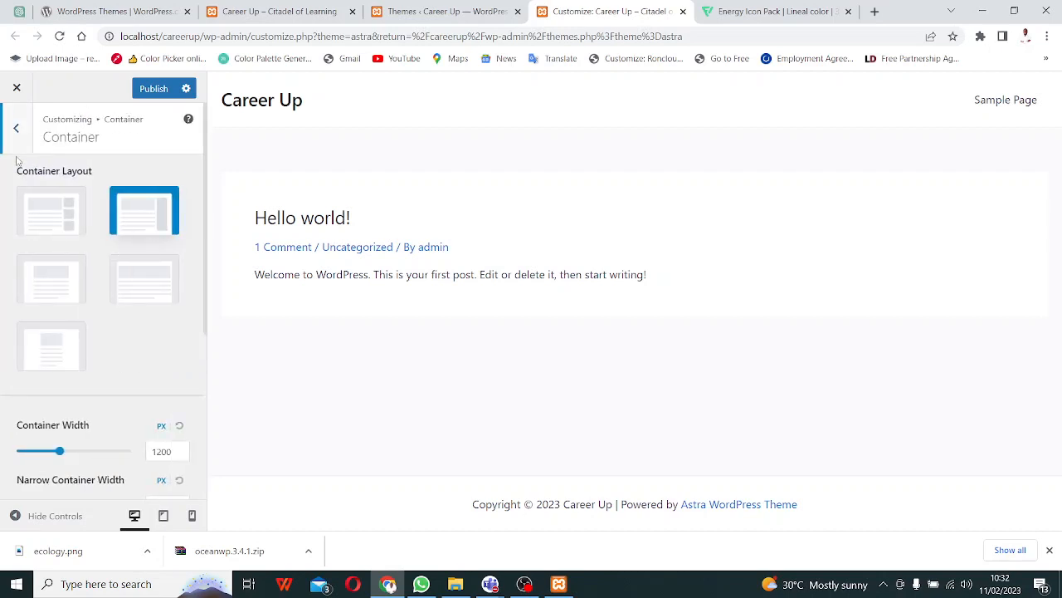
pyautogui.click(21, 139)
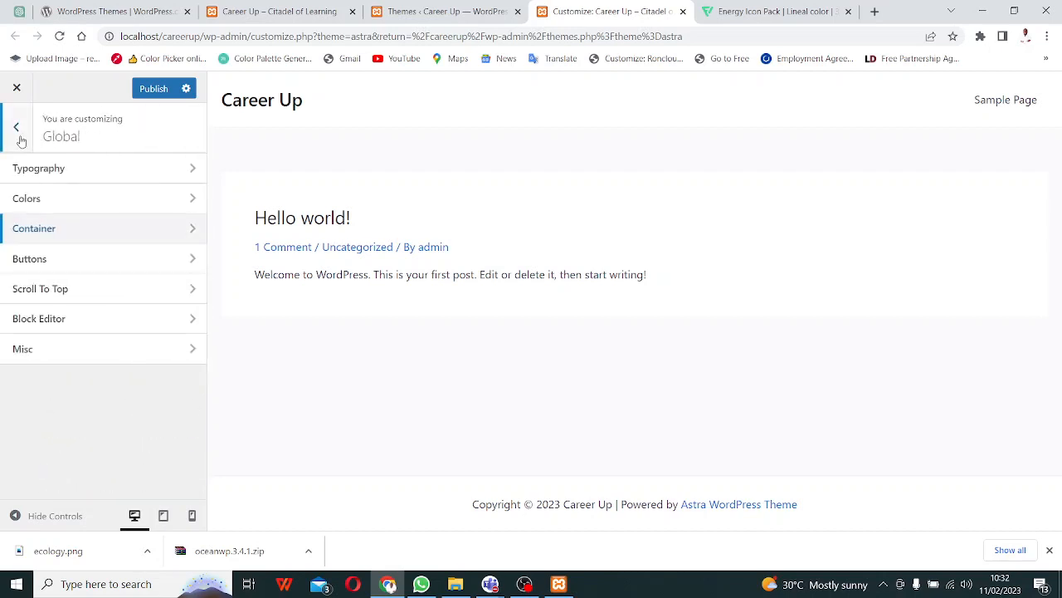
pyautogui.click(94, 267)
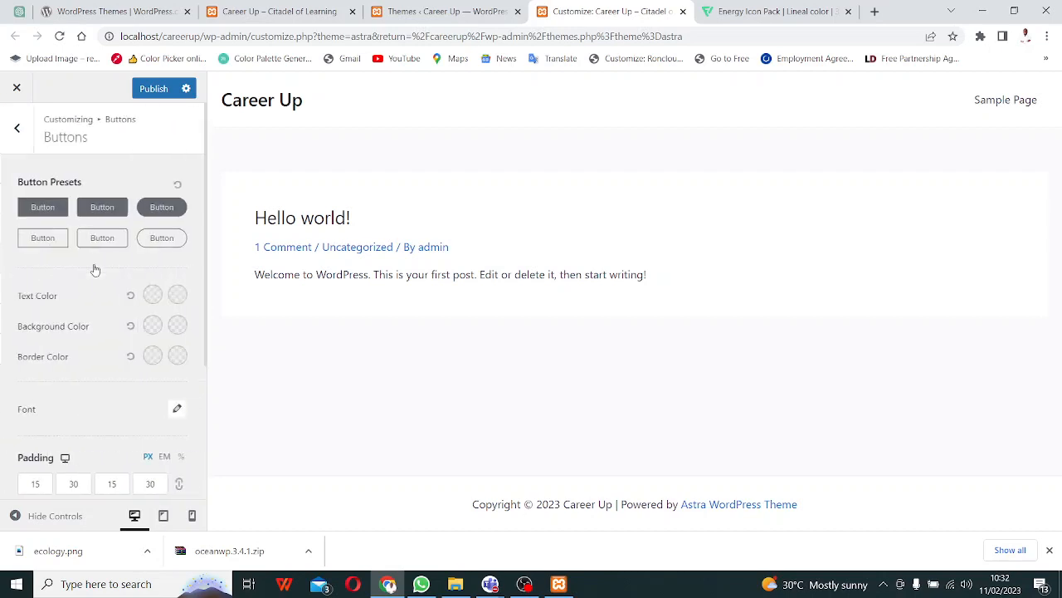
pyautogui.click(23, 139)
pyautogui.click(21, 135)
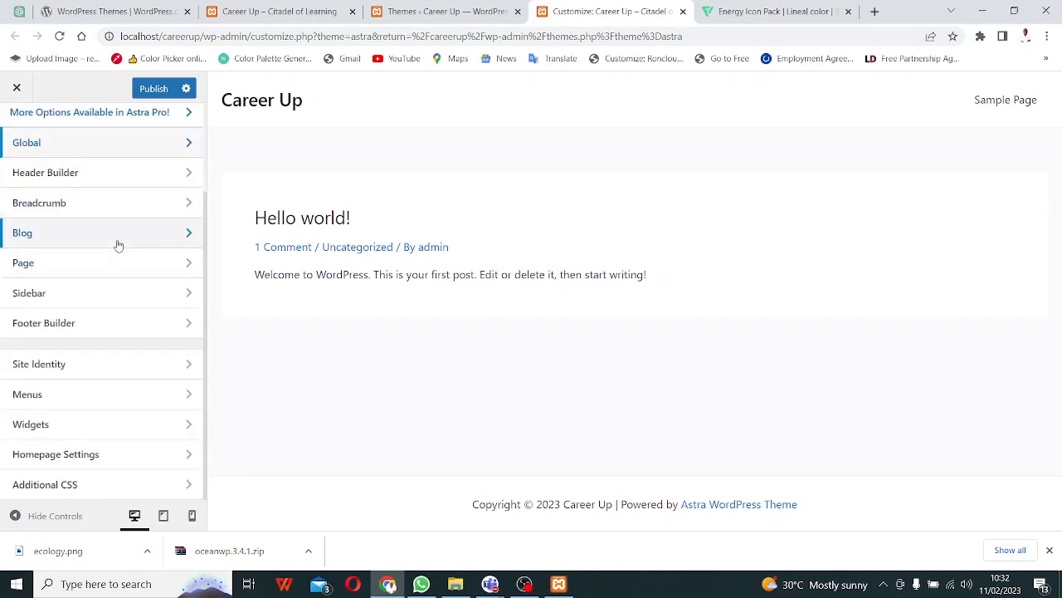
# - Reopen the Global settings group
pyautogui.scroll(2, 116, 240)
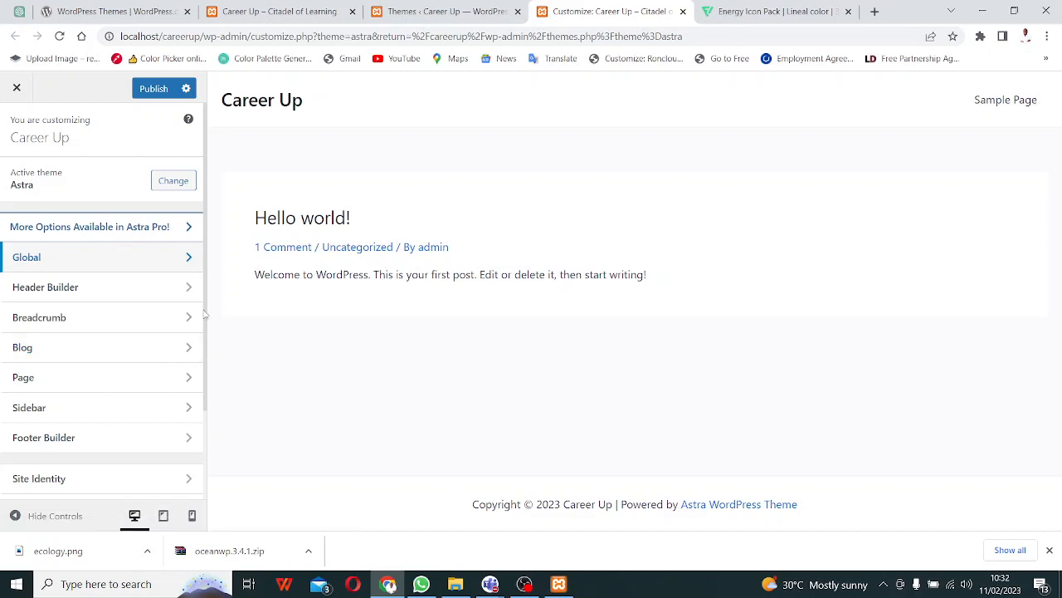
pyautogui.click(166, 264)
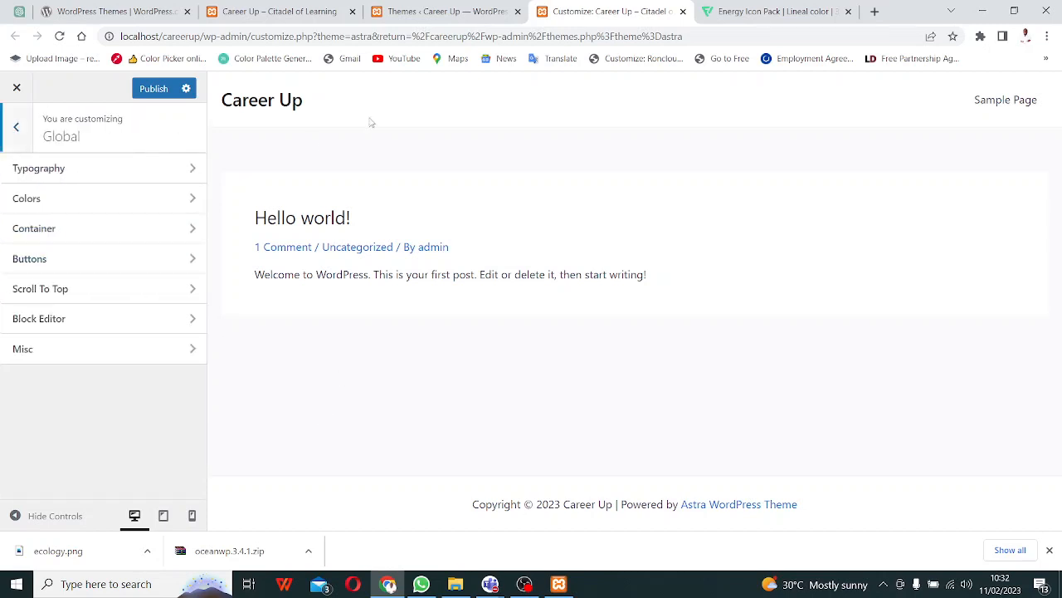
pyautogui.click(425, 12)
# - Open General Settings, keep Monday as the week's first day, and return to the Customizer
pyautogui.click(287, 14)
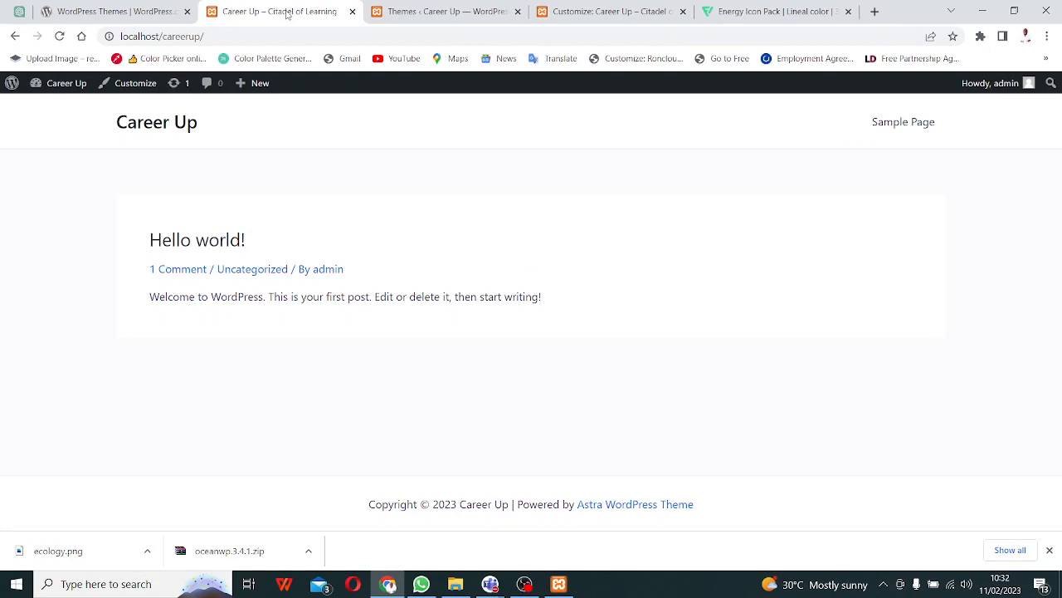
pyautogui.click(440, 12)
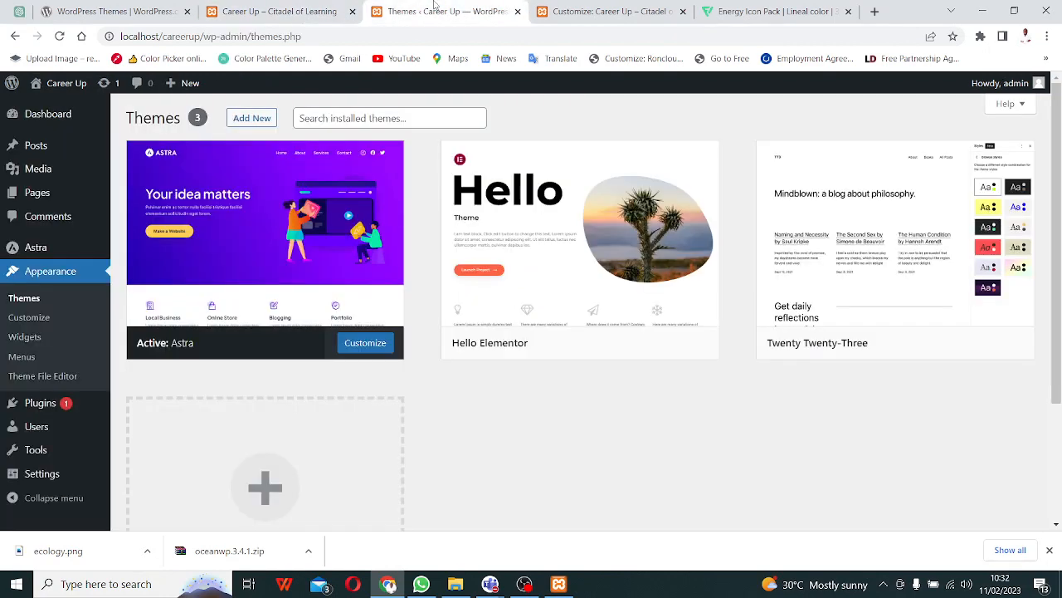
pyautogui.click(48, 481)
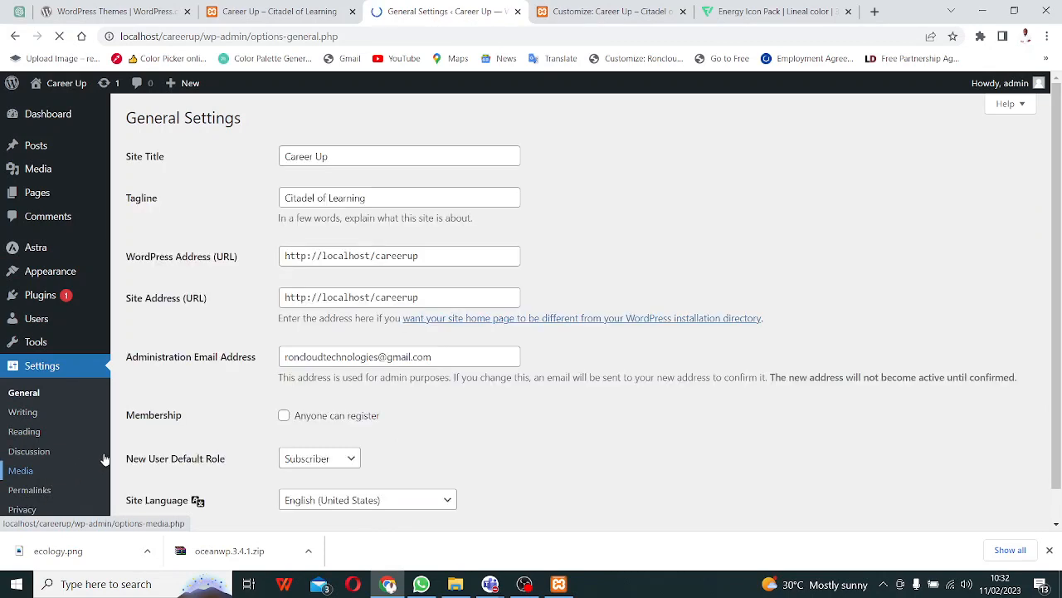
pyautogui.scroll(-7, 418, 398)
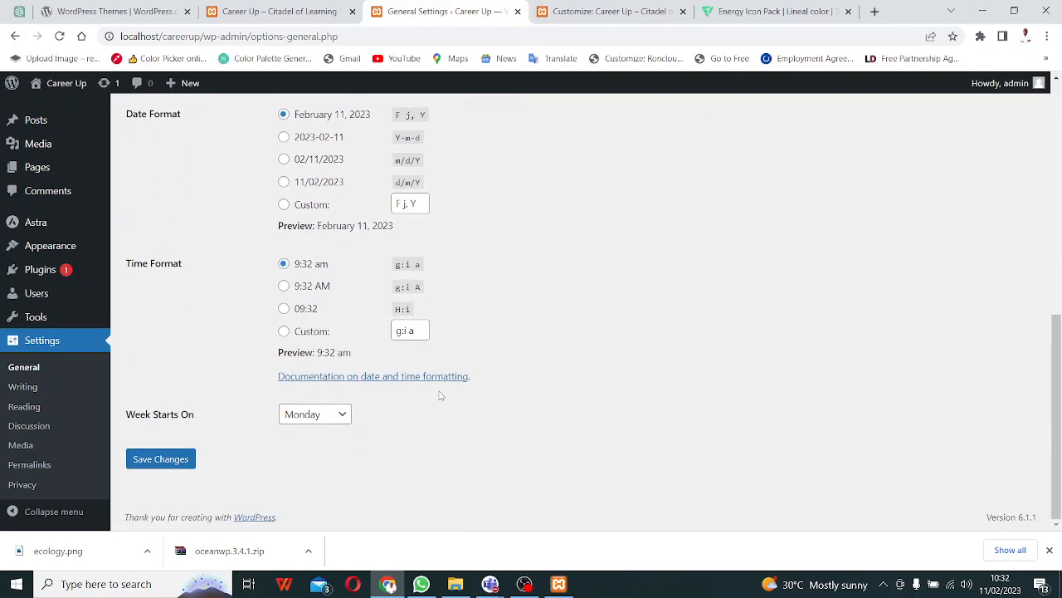
pyautogui.click(341, 415)
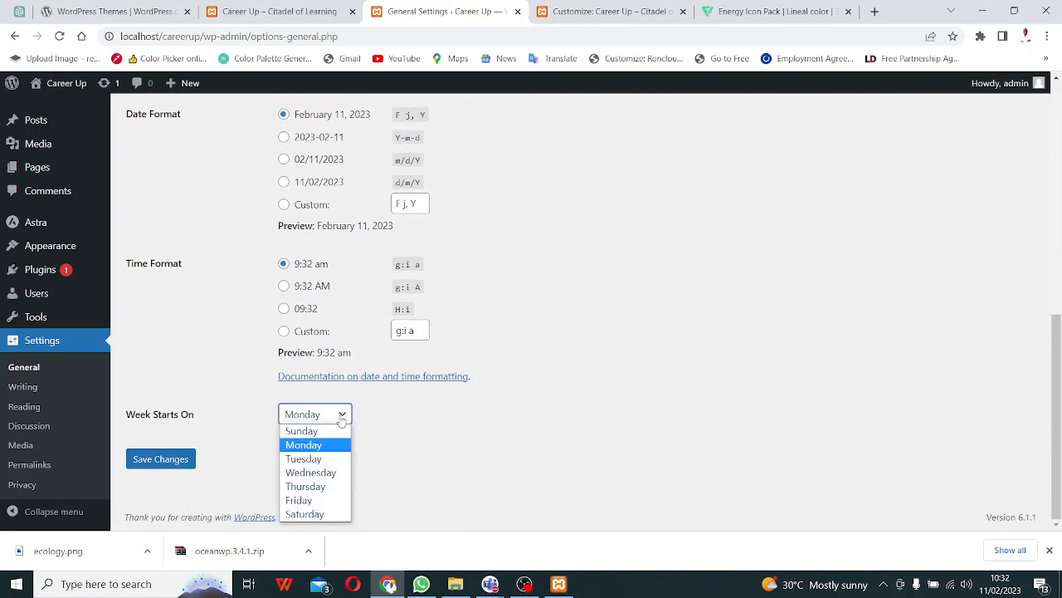
pyautogui.click(342, 415)
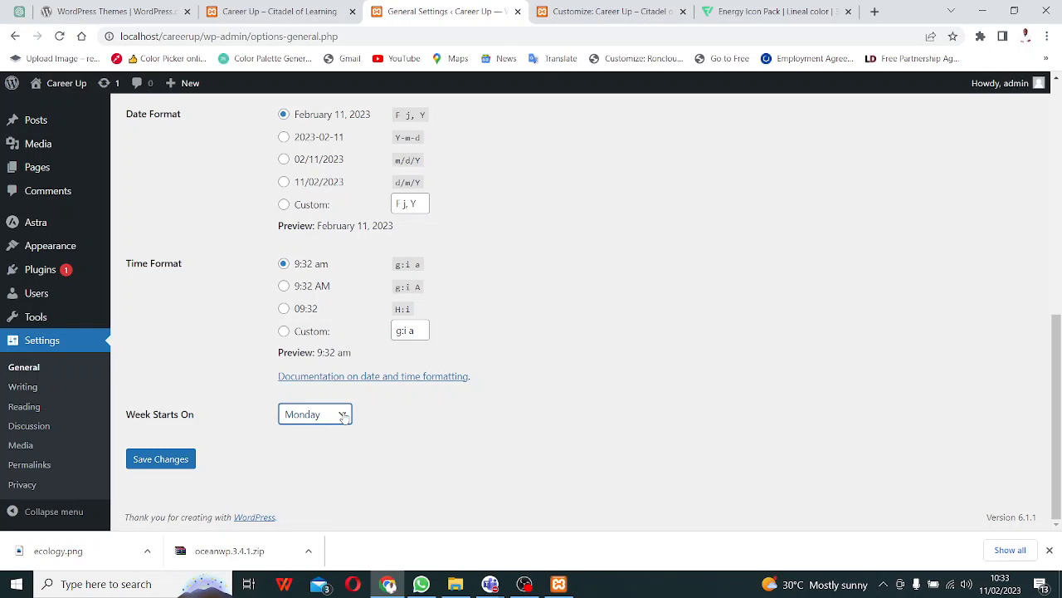
pyautogui.click(639, 11)
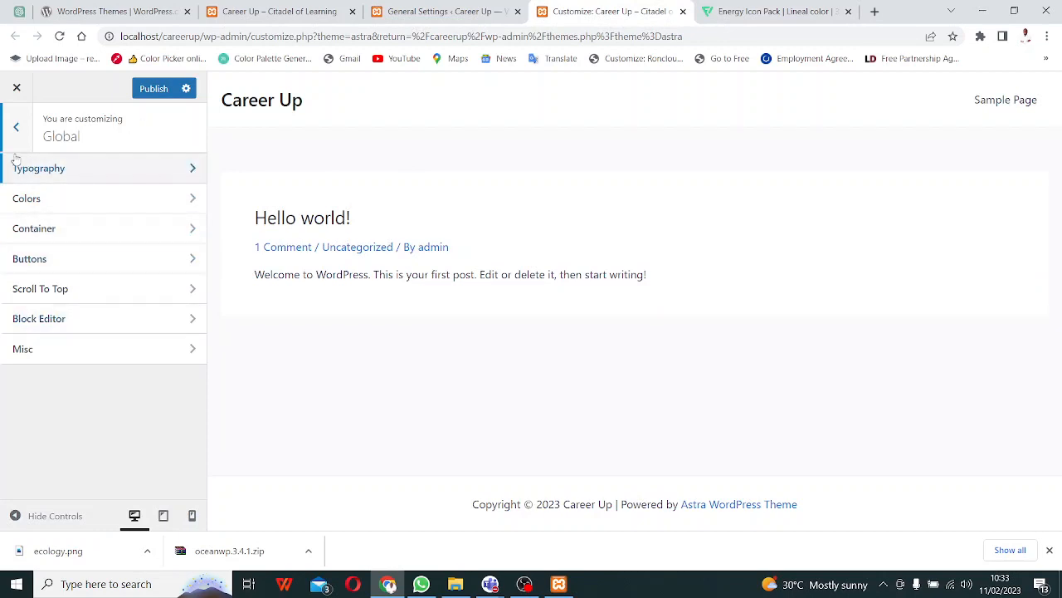
# - In Site Identity, pick the ecology image for the site icon, then close the picker without setting it
pyautogui.click(16, 129)
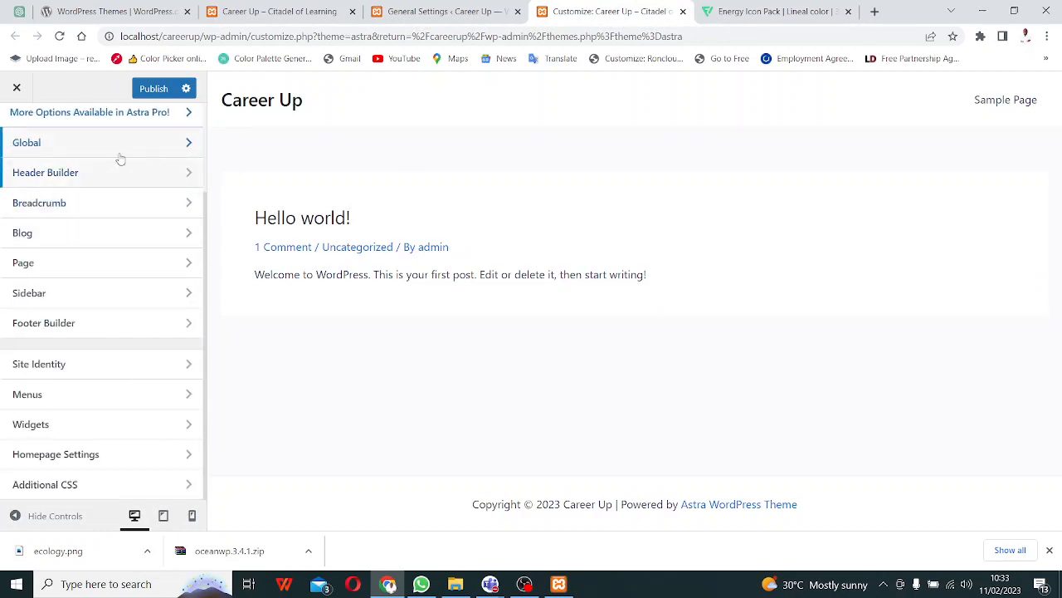
pyautogui.click(128, 154)
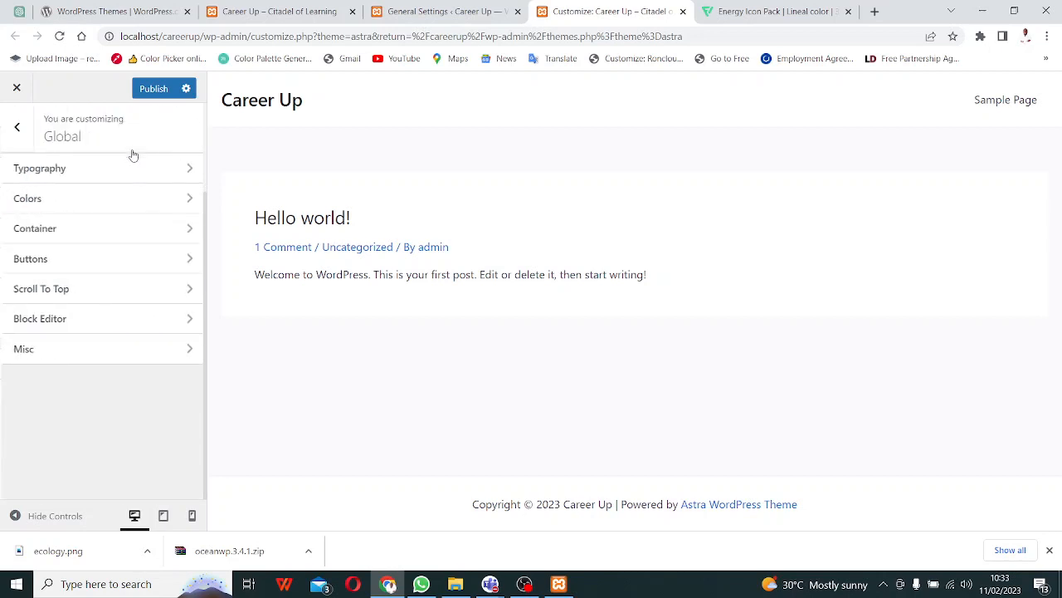
pyautogui.click(24, 130)
pyautogui.click(107, 365)
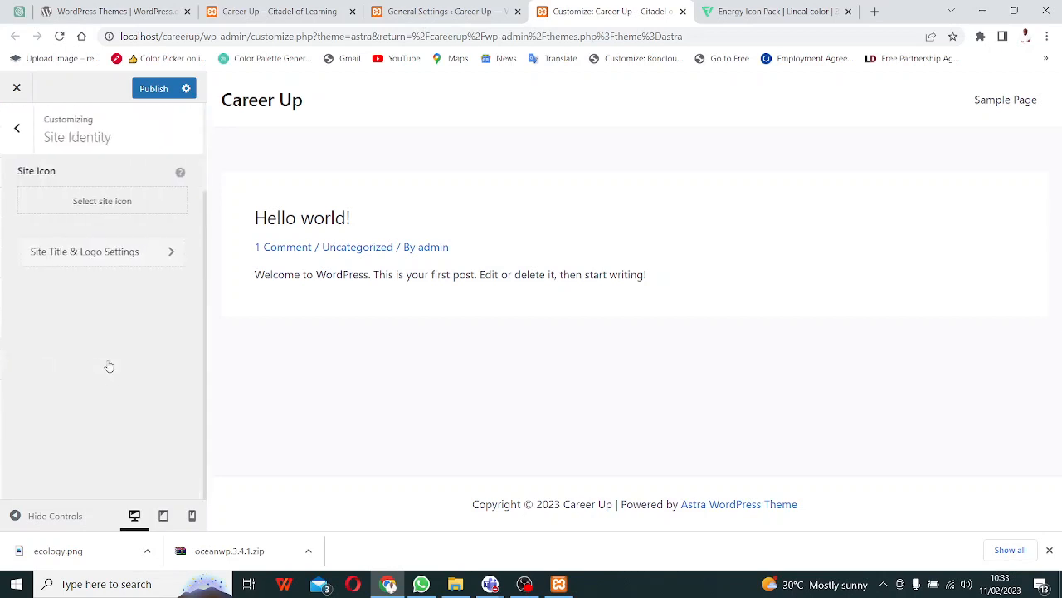
pyautogui.click(102, 201)
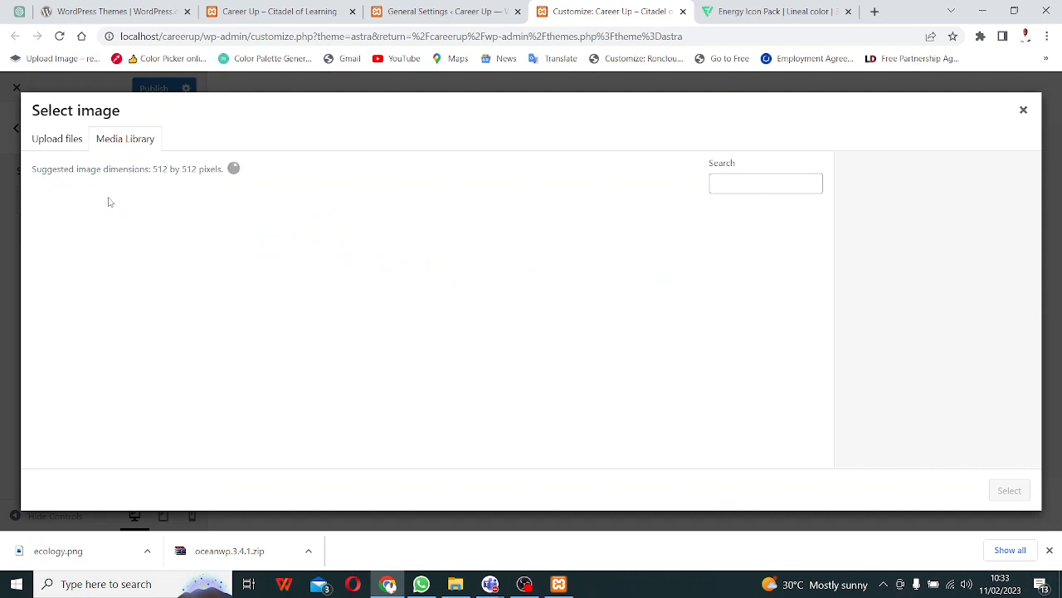
pyautogui.click(178, 259)
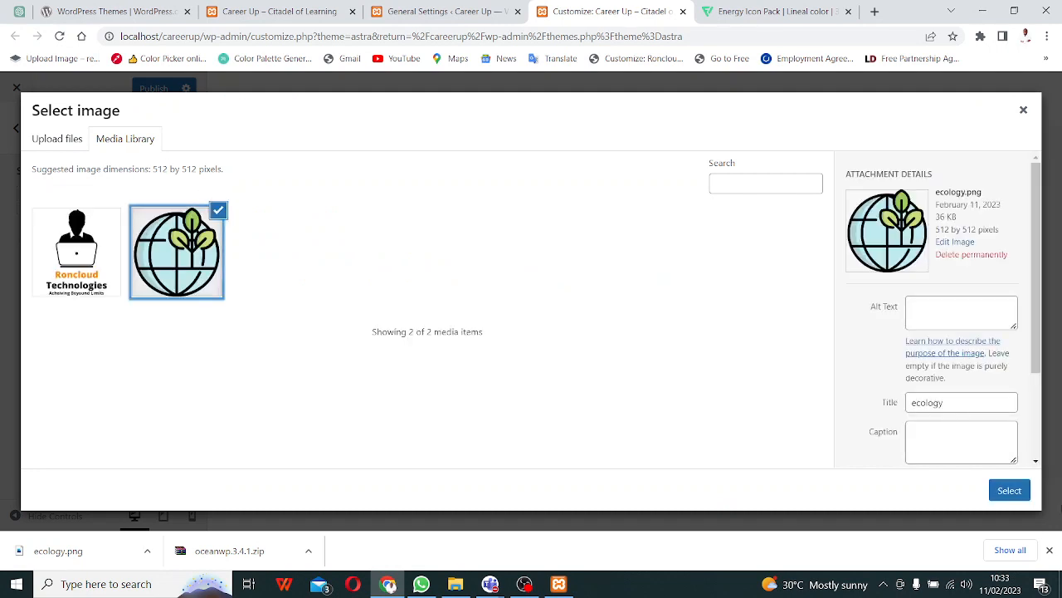
pyautogui.click(1009, 491)
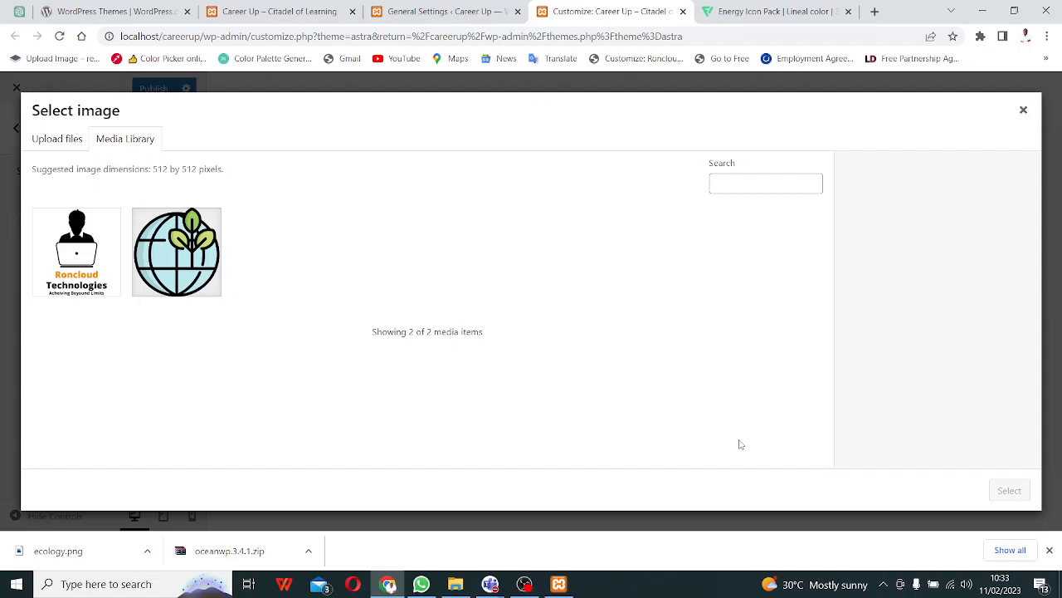
pyautogui.click(1024, 110)
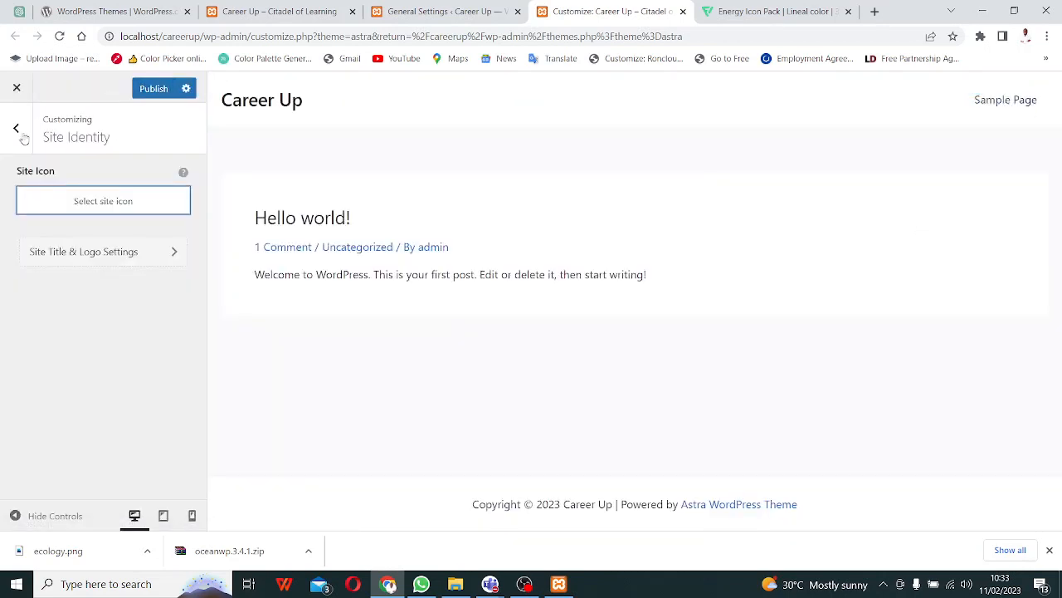
pyautogui.click(440, 12)
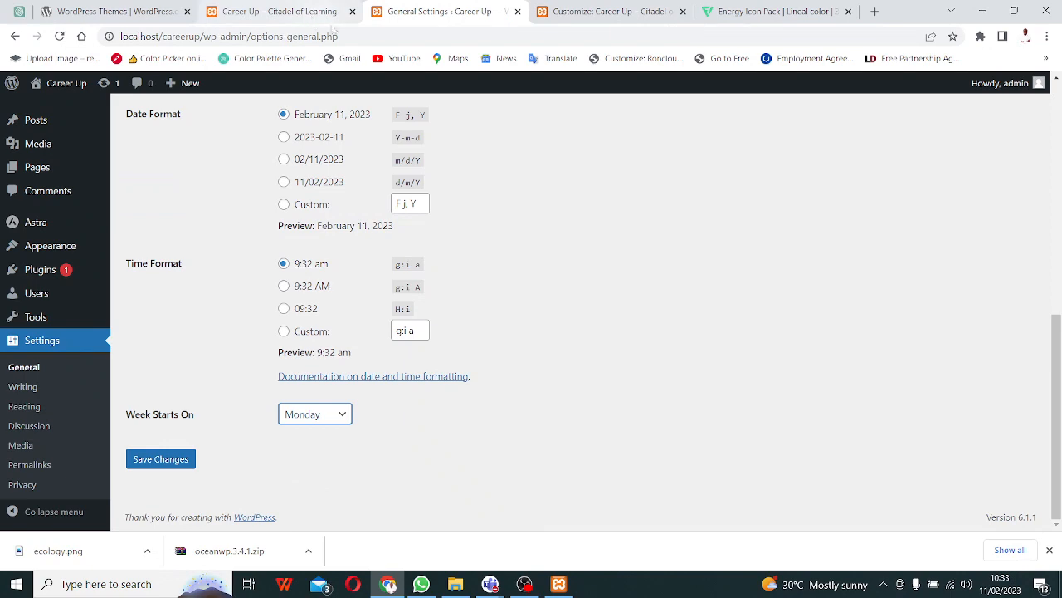
# - Update Akismet Anti-Spam to 5.0.2 and confirm on Updates that WordPress 6.1.1 is current
pyautogui.click(55, 370)
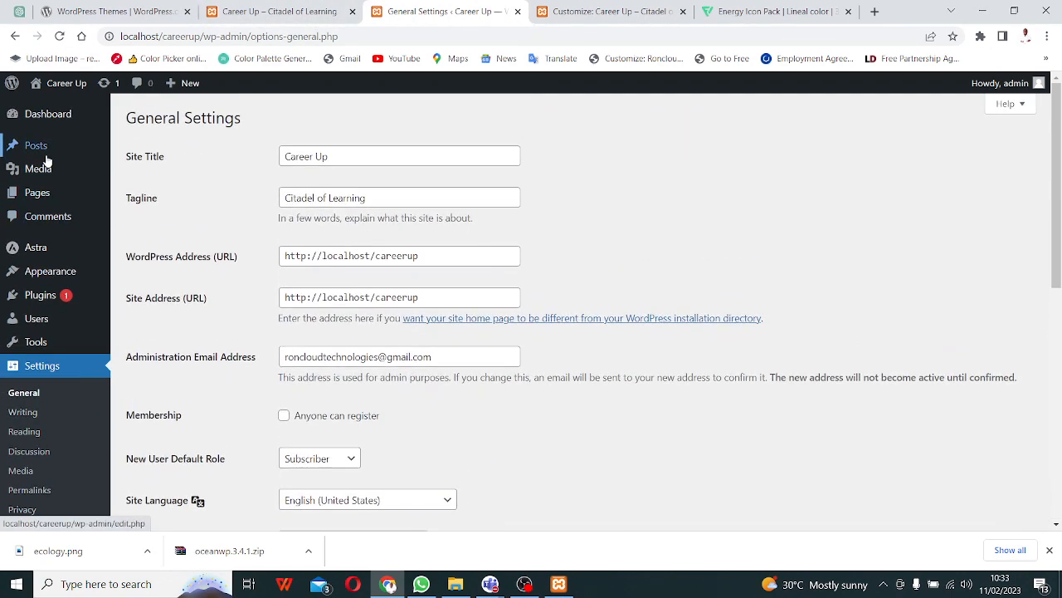
pyautogui.click(47, 304)
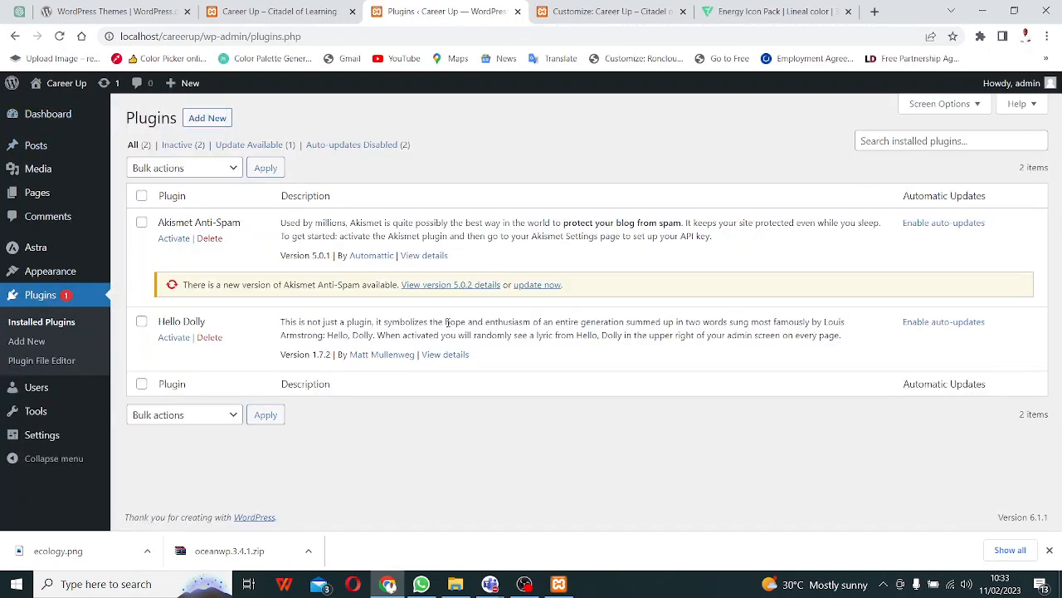
pyautogui.click(531, 286)
pyautogui.click(43, 113)
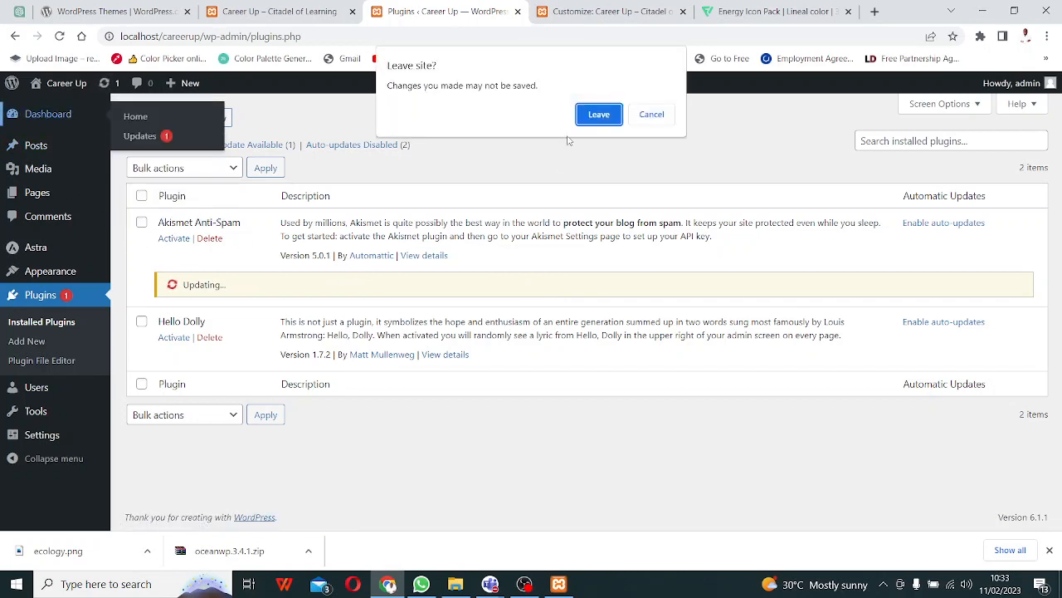
pyautogui.click(651, 115)
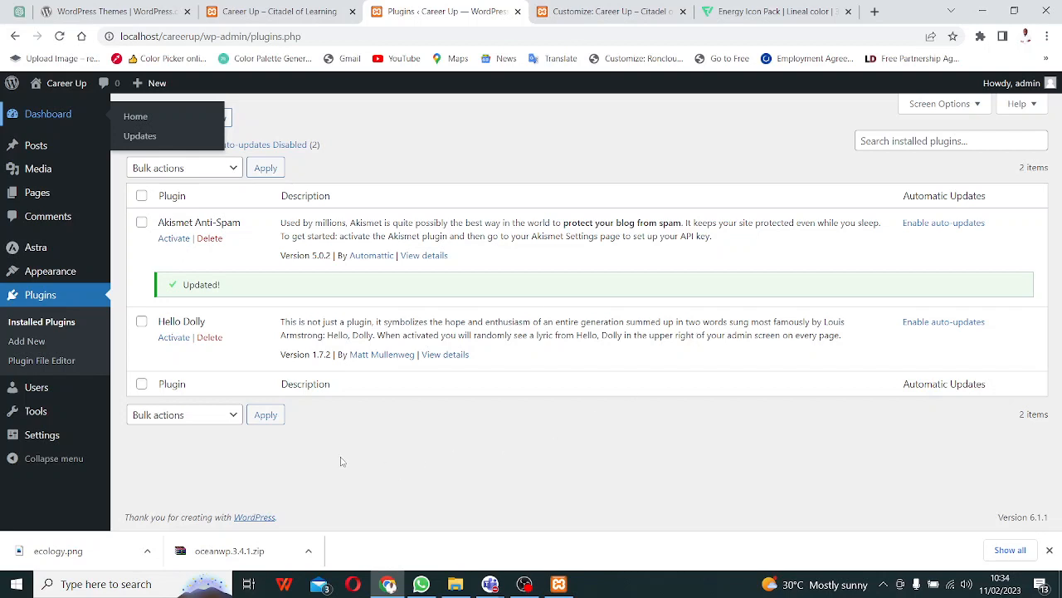
pyautogui.click(144, 141)
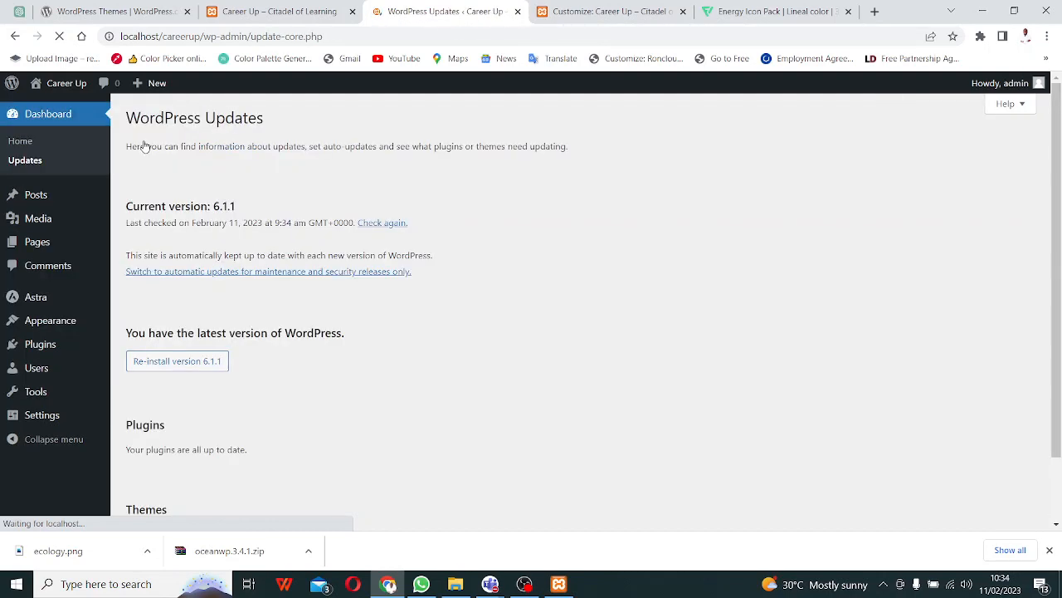
# - Reinstall WordPress version 6.1.1 and wait for the About WordPress 6.1.1 page
pyautogui.click(177, 363)
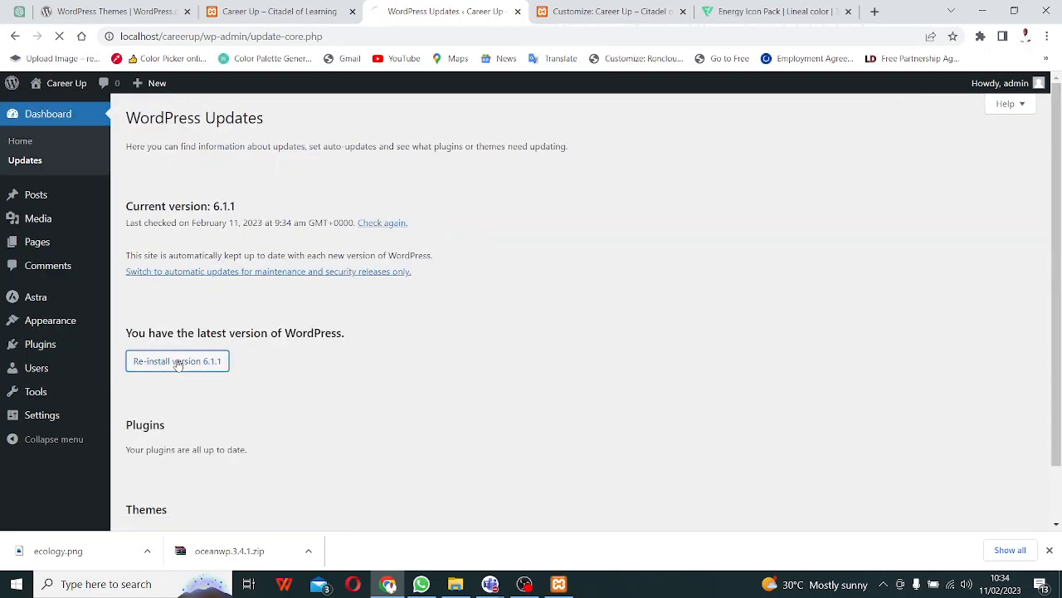
pyautogui.scroll(-2, 273, 324)
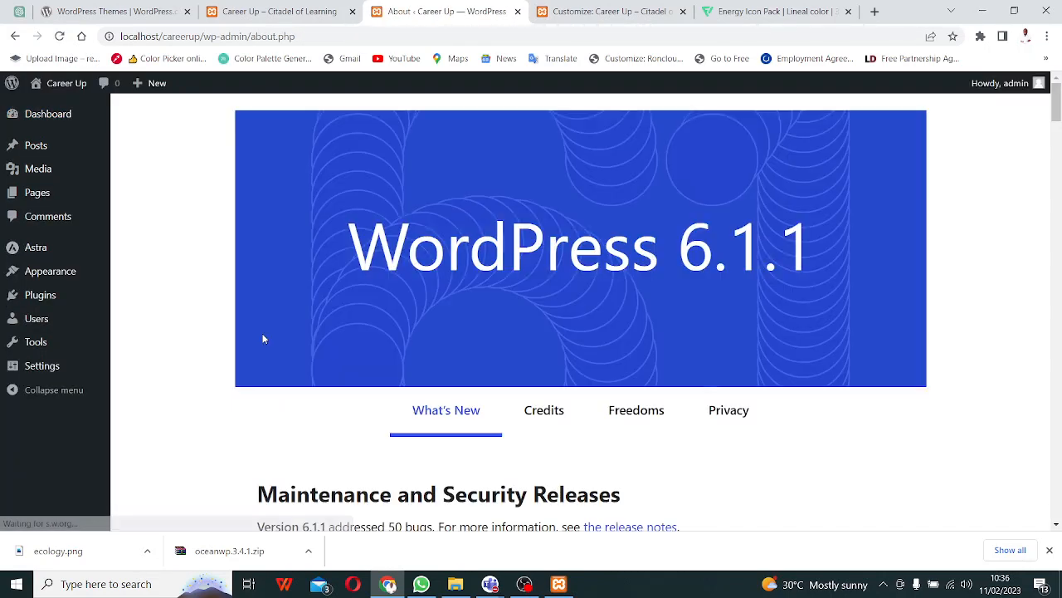
# - Close the old Customize and Energy Icon Pack tabs, then open Astra's customizer in a new tab
pyautogui.scroll(-15, 262, 339)
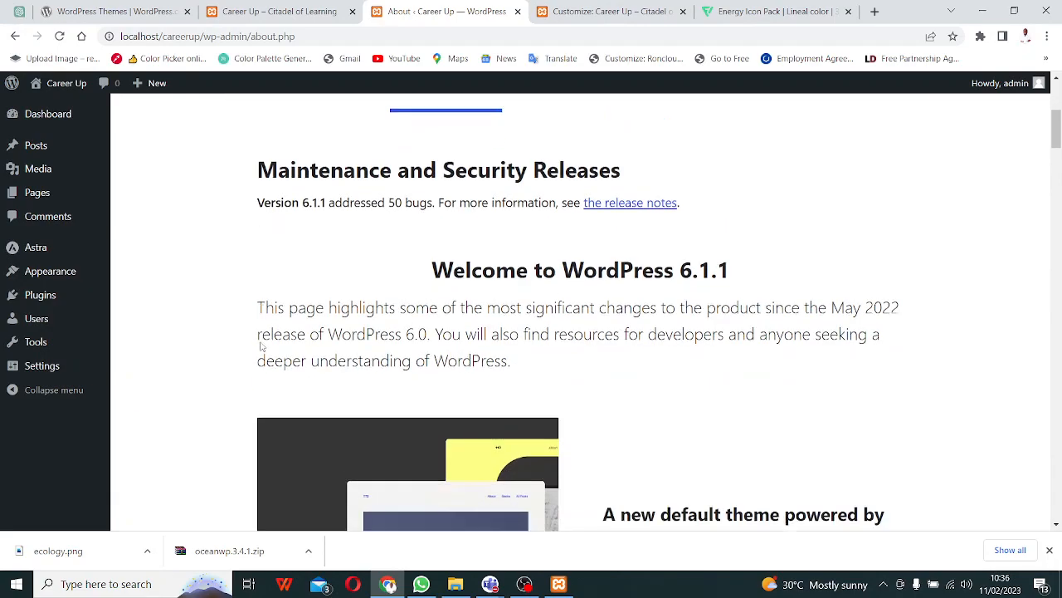
pyautogui.scroll(15, 278, 344)
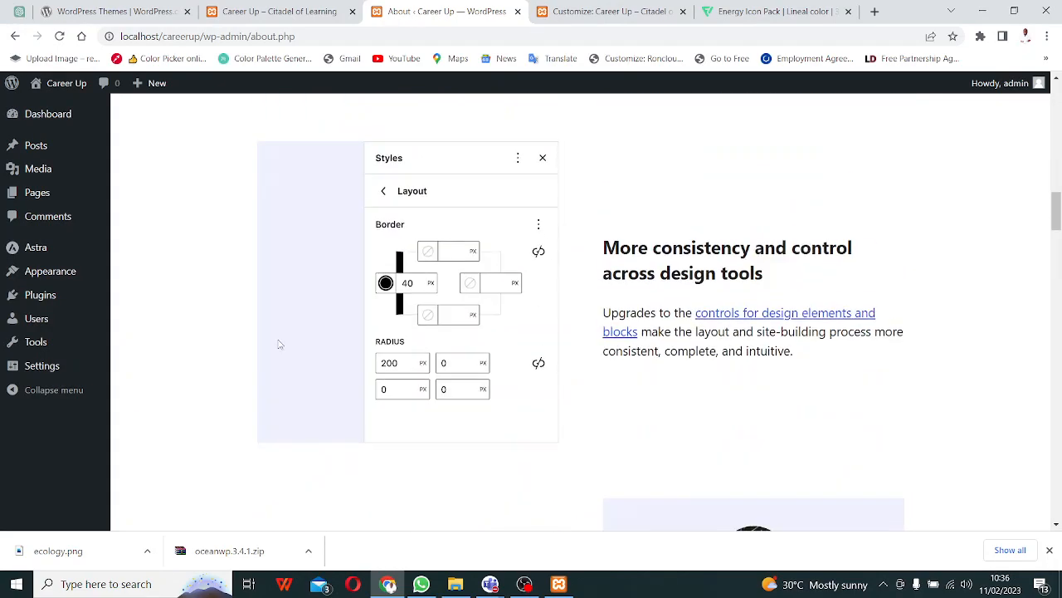
pyautogui.moveTo(41, 116)
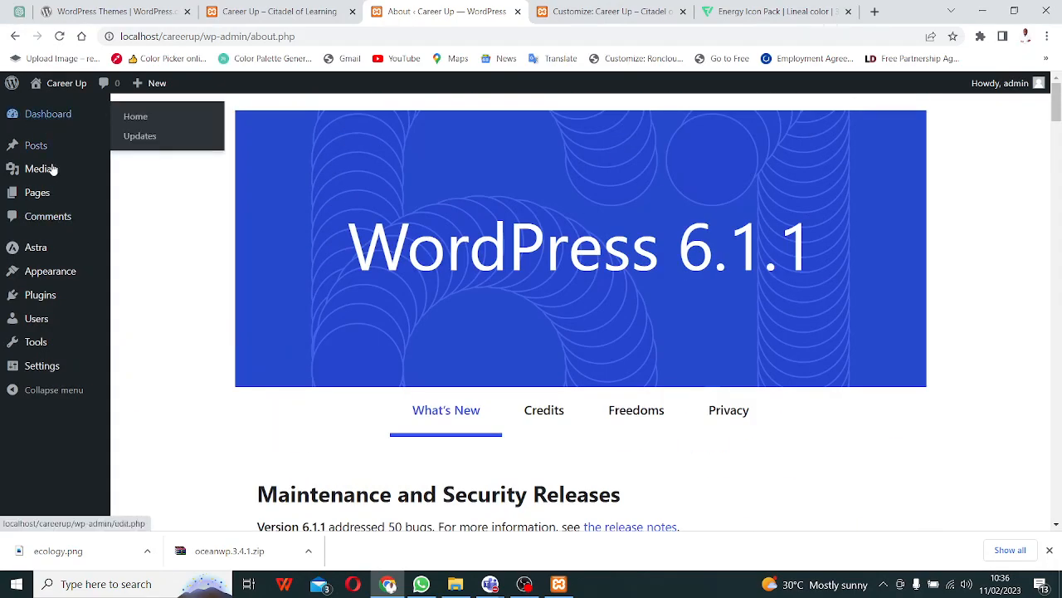
pyautogui.click(683, 12)
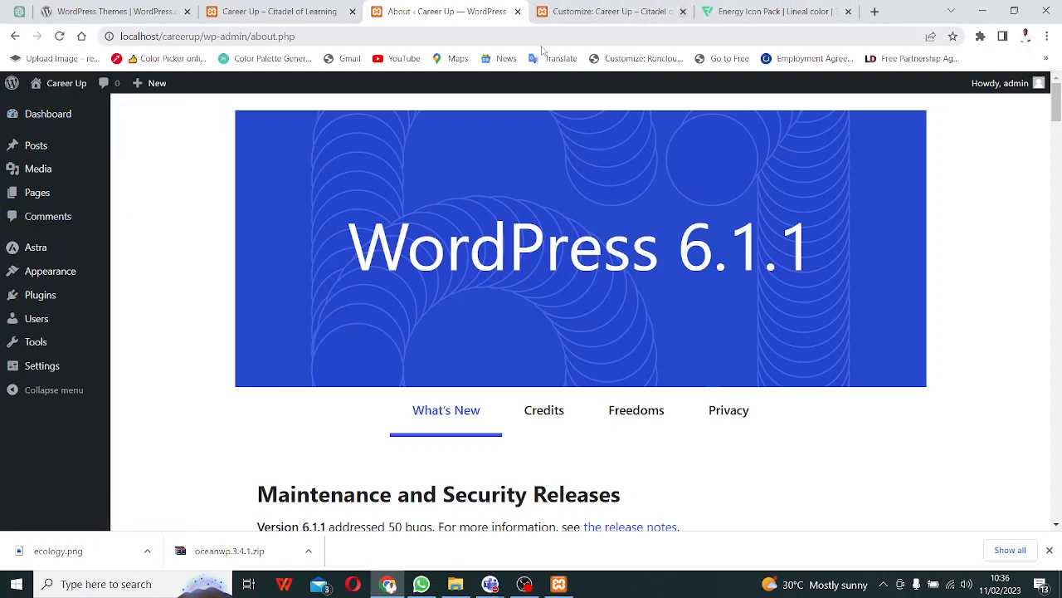
pyautogui.click(66, 274)
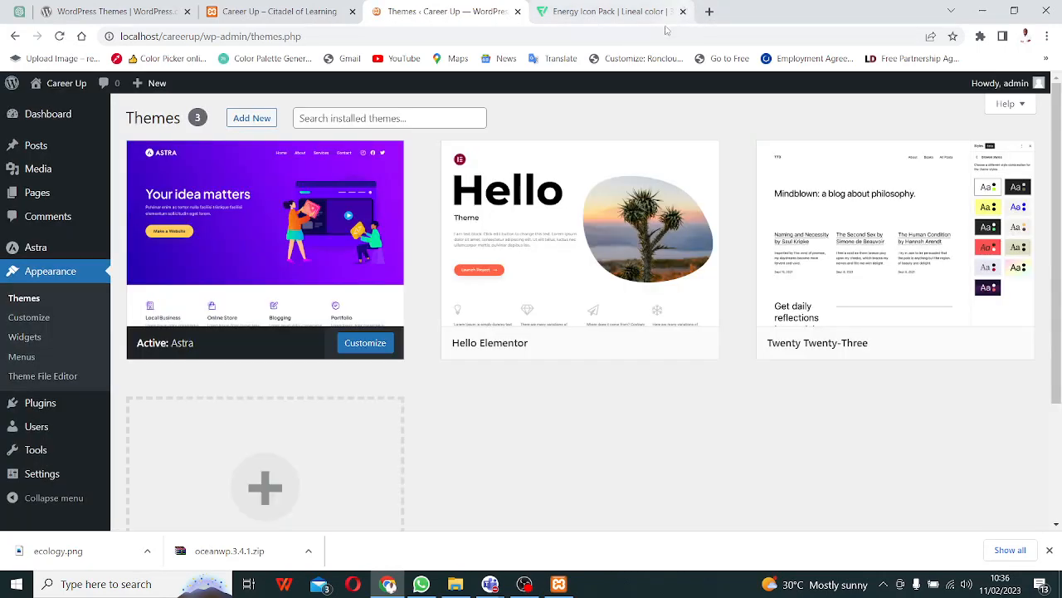
pyautogui.click(683, 12)
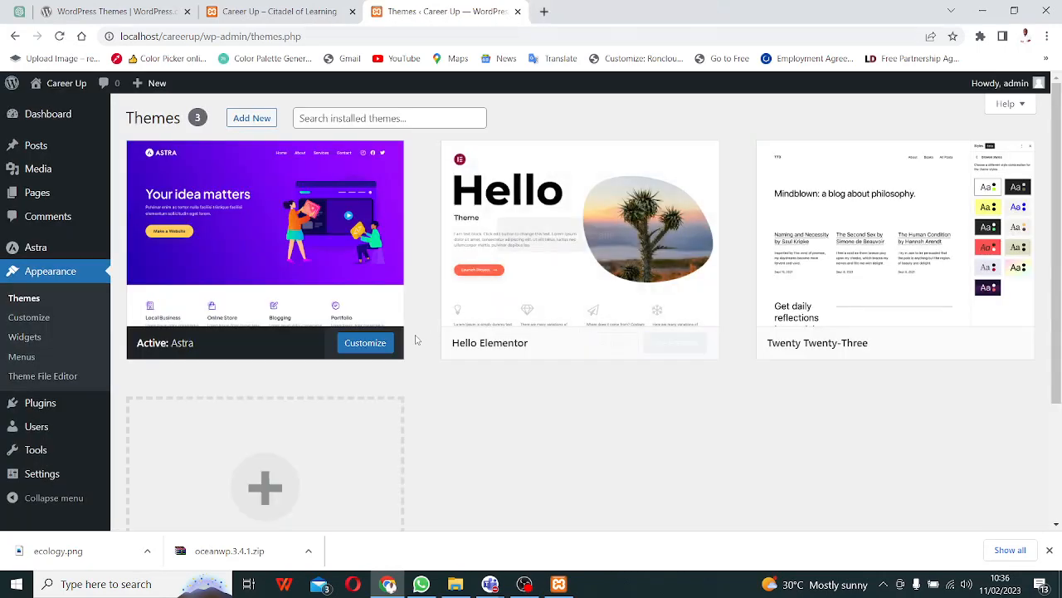
pyautogui.rightClick(370, 342)
pyautogui.click(437, 357)
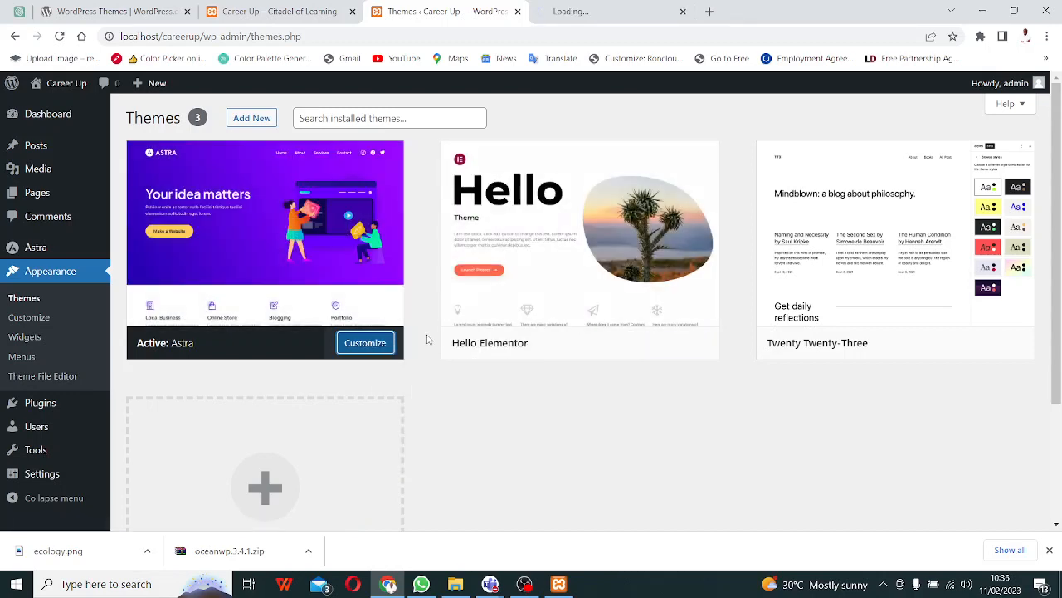
# - Switch to the new Astra customizer tab and open the Site Identity section
pyautogui.click(597, 17)
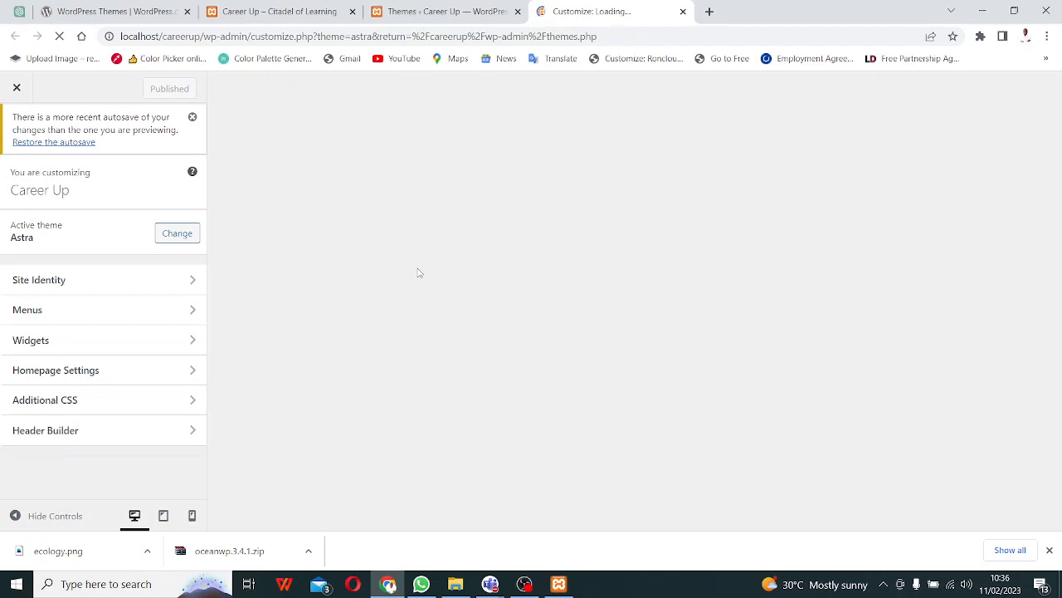
pyautogui.scroll(-1, 152, 386)
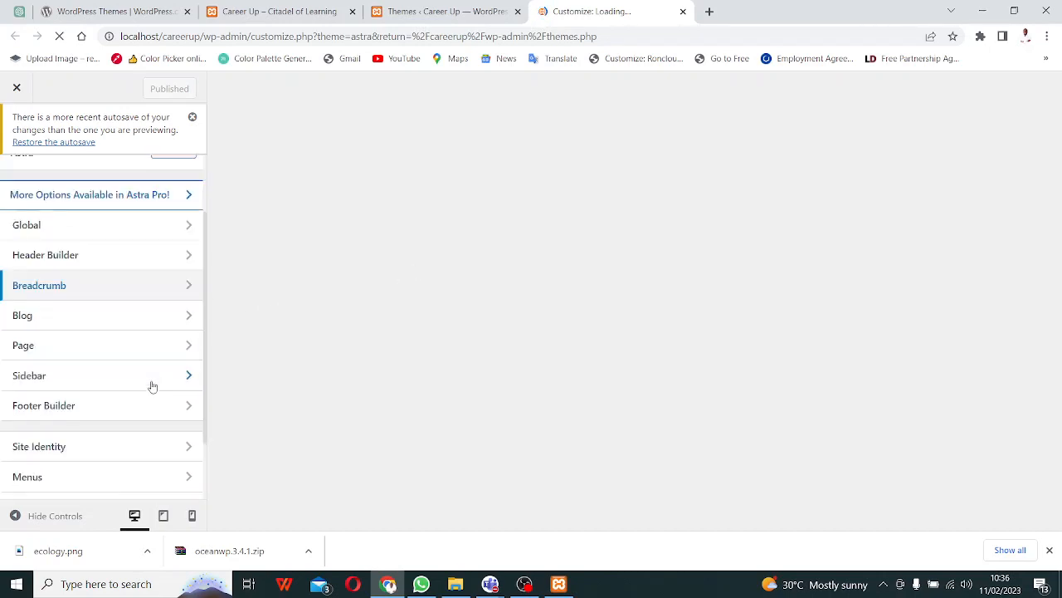
pyautogui.scroll(-1, 153, 386)
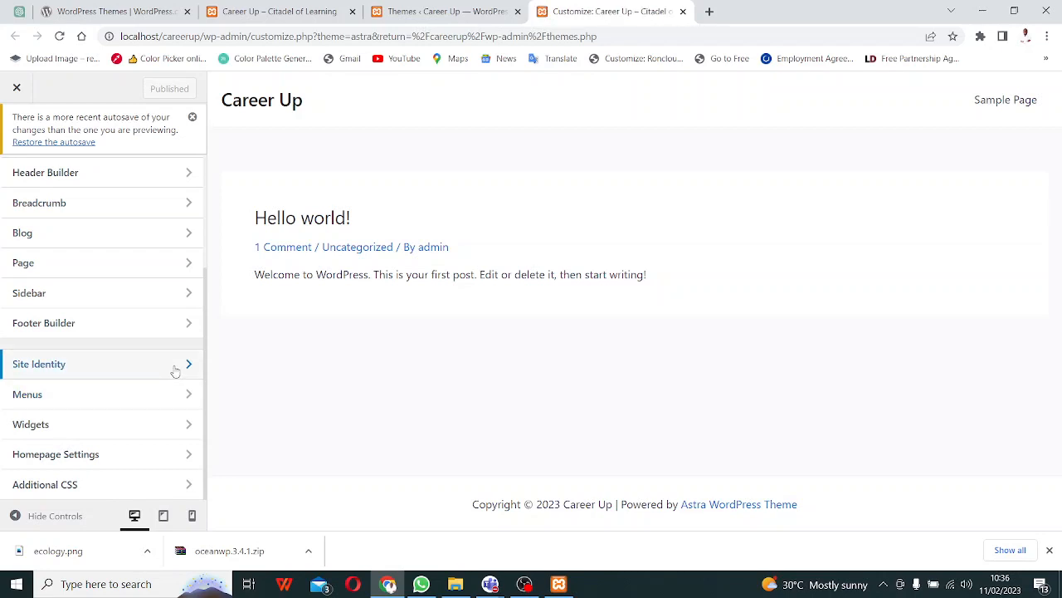
pyautogui.click(175, 370)
# - Try ecology.png as the site icon, close the image picker, and open the logo settings
pyautogui.click(128, 264)
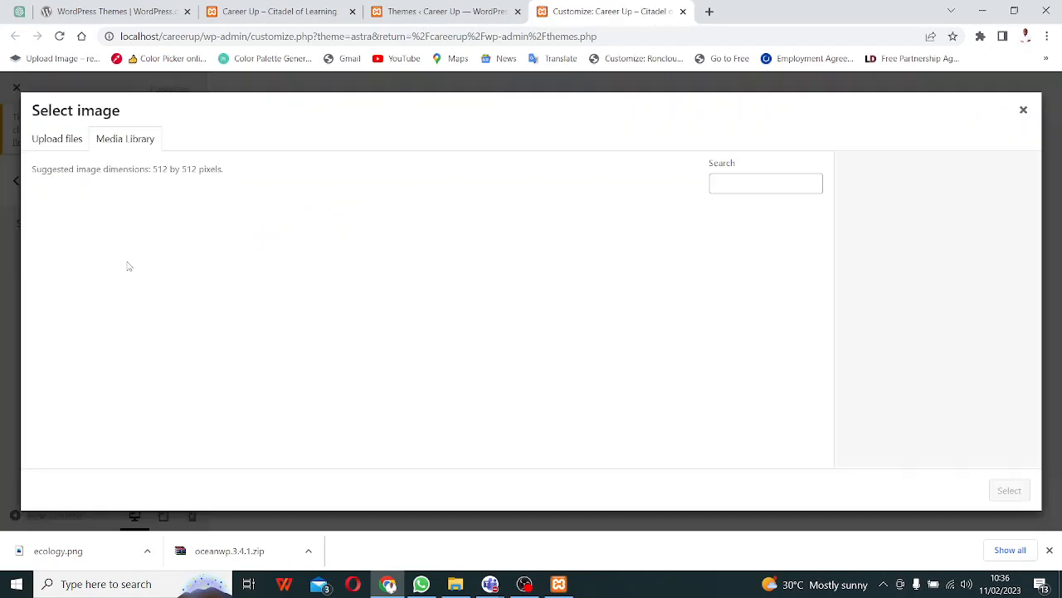
pyautogui.click(95, 265)
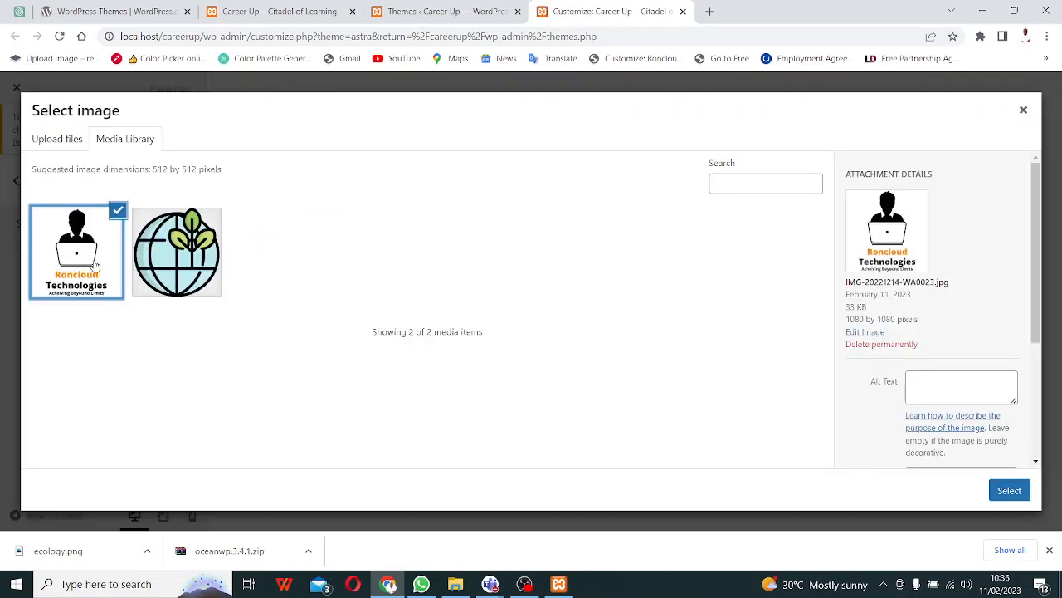
pyautogui.click(188, 278)
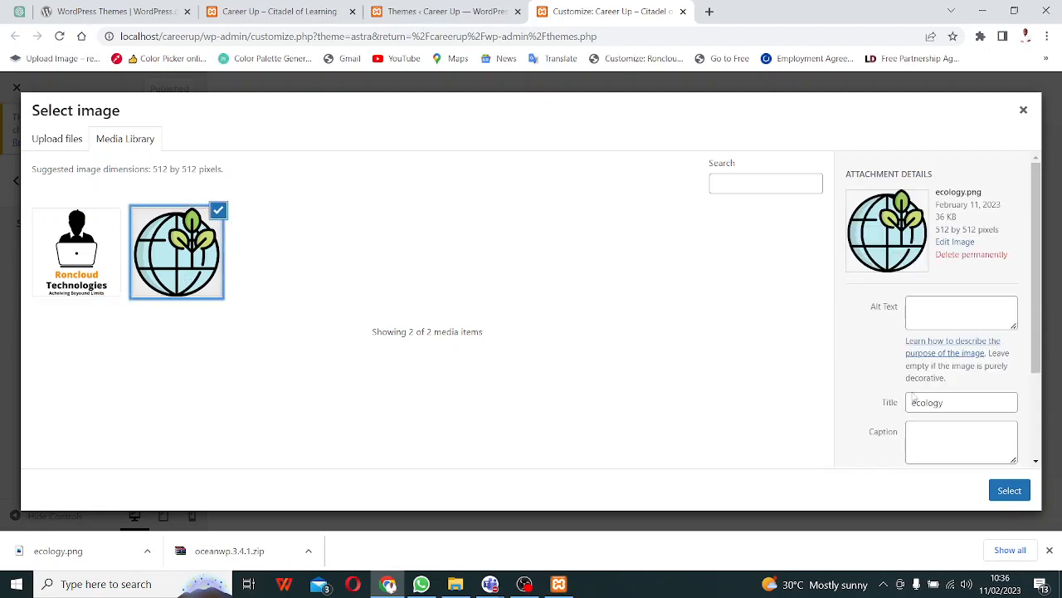
pyautogui.click(1008, 495)
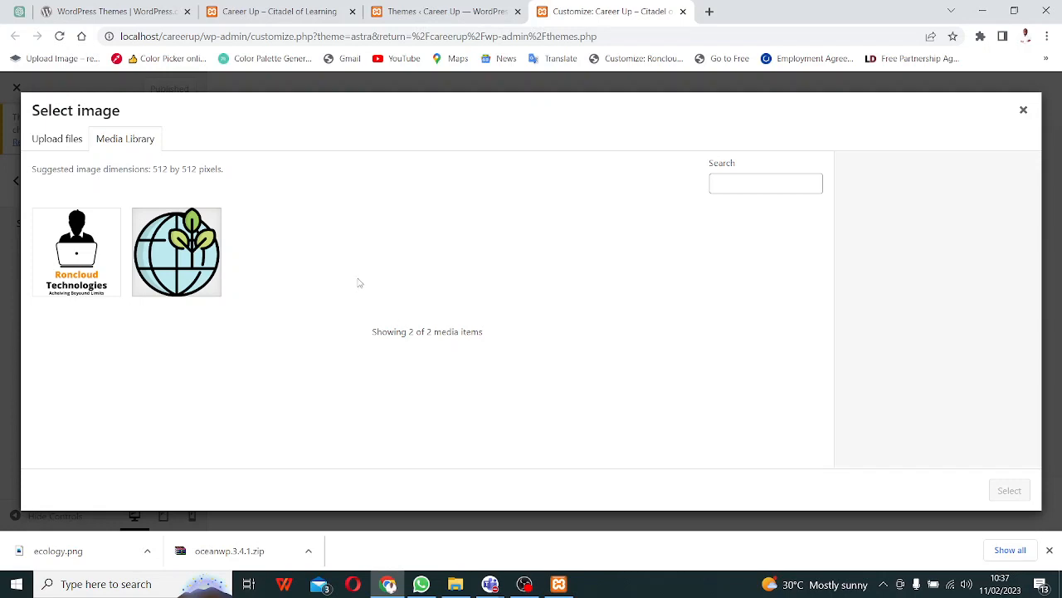
pyautogui.click(170, 254)
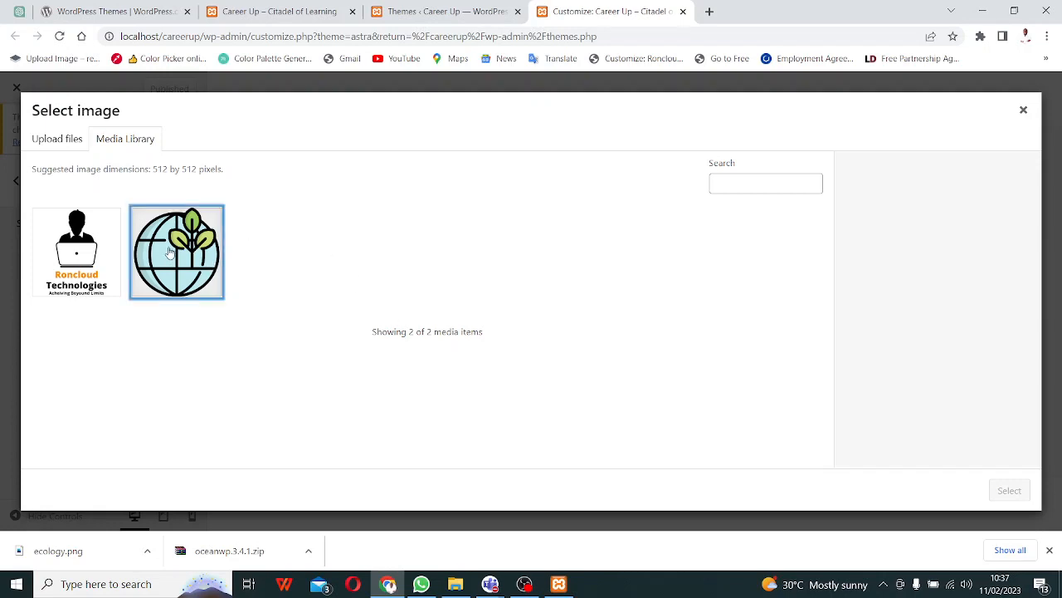
pyautogui.click(1010, 490)
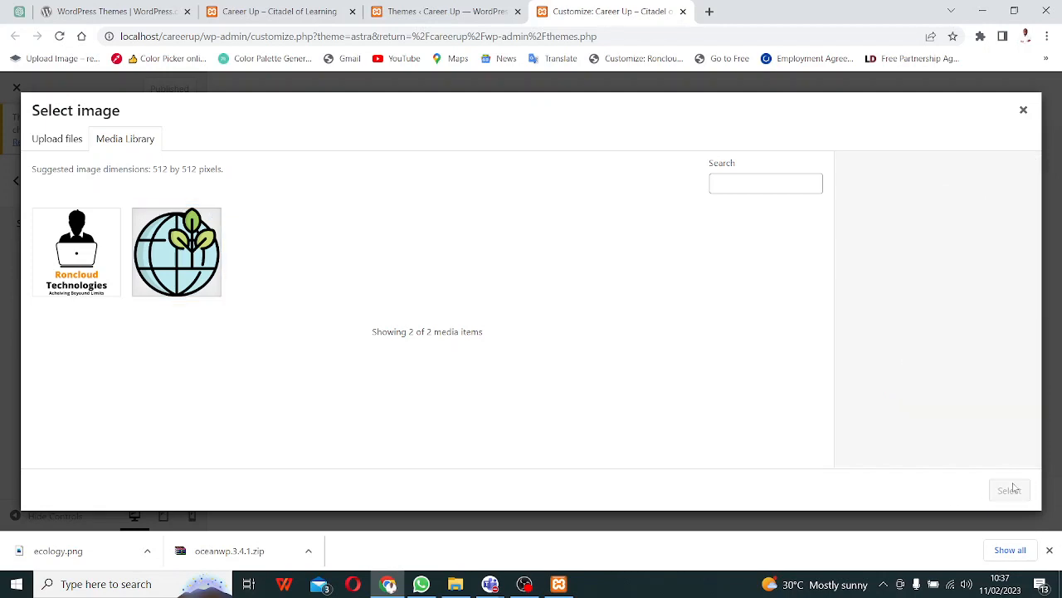
pyautogui.click(1024, 109)
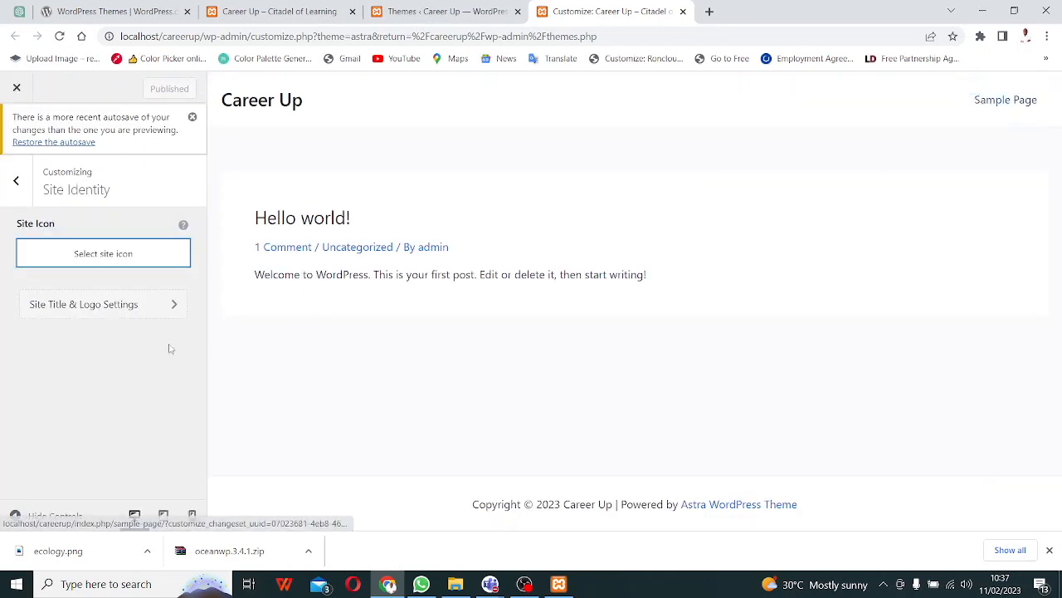
pyautogui.click(125, 310)
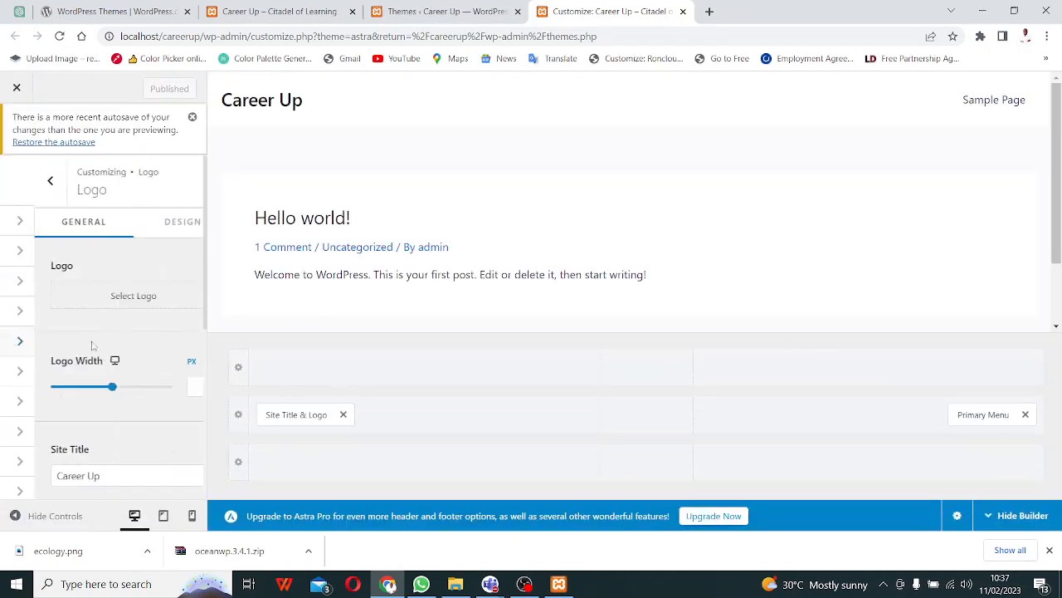
# - Try setting the Roncloud Technologies image as the site logo; the crop fails
pyautogui.scroll(-4, 103, 324)
pyautogui.scroll(4, 106, 340)
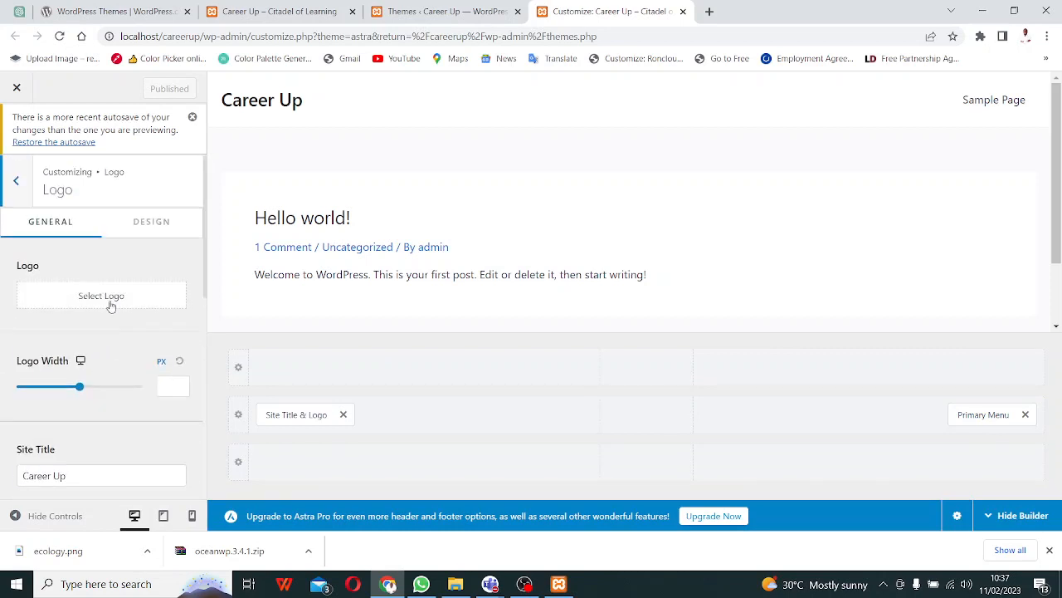
pyautogui.click(111, 305)
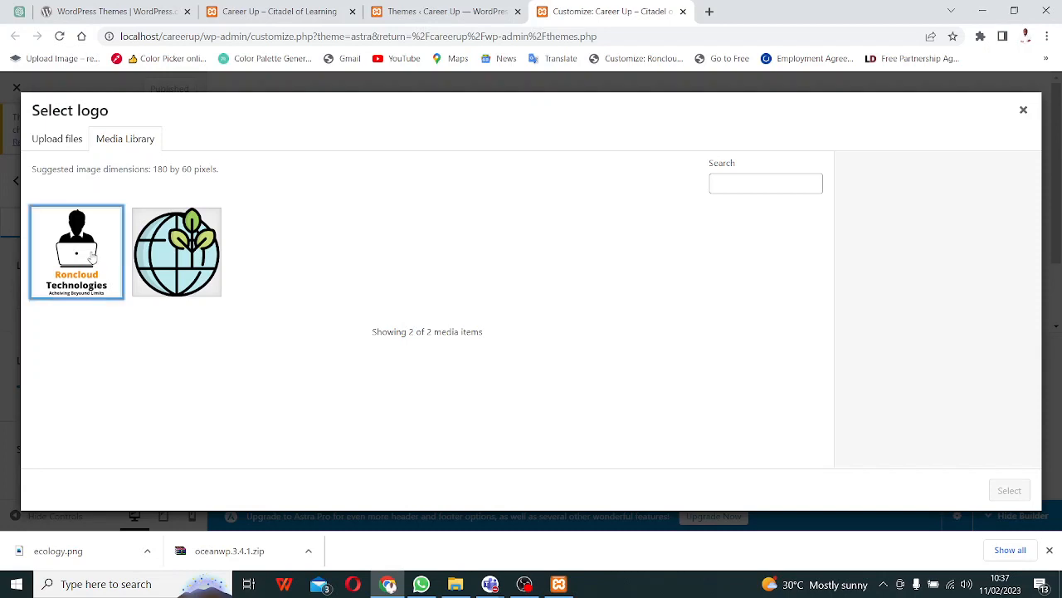
pyautogui.click(91, 259)
pyautogui.click(1012, 493)
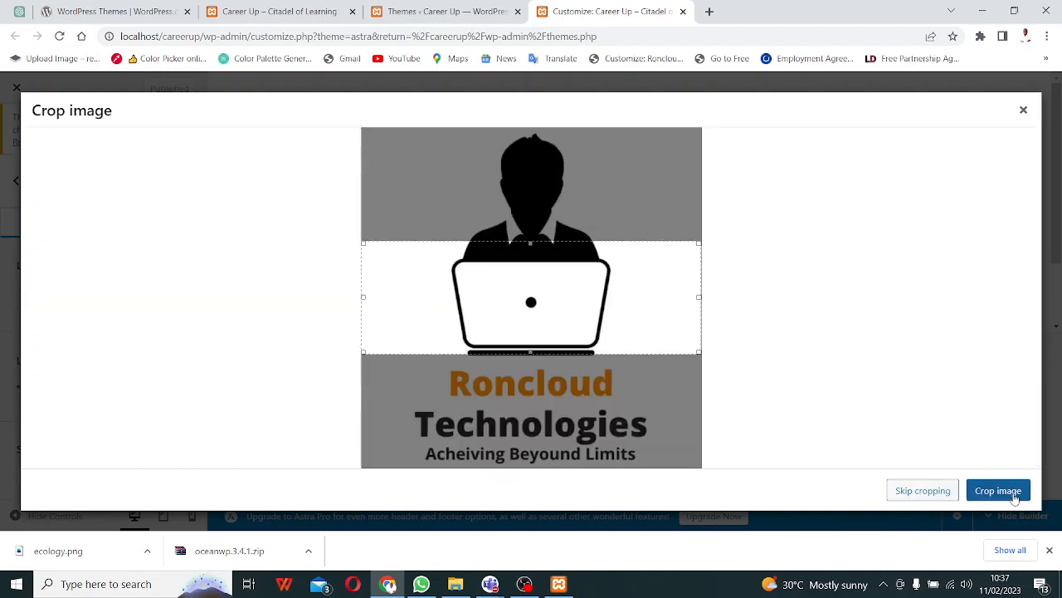
pyautogui.click(1013, 493)
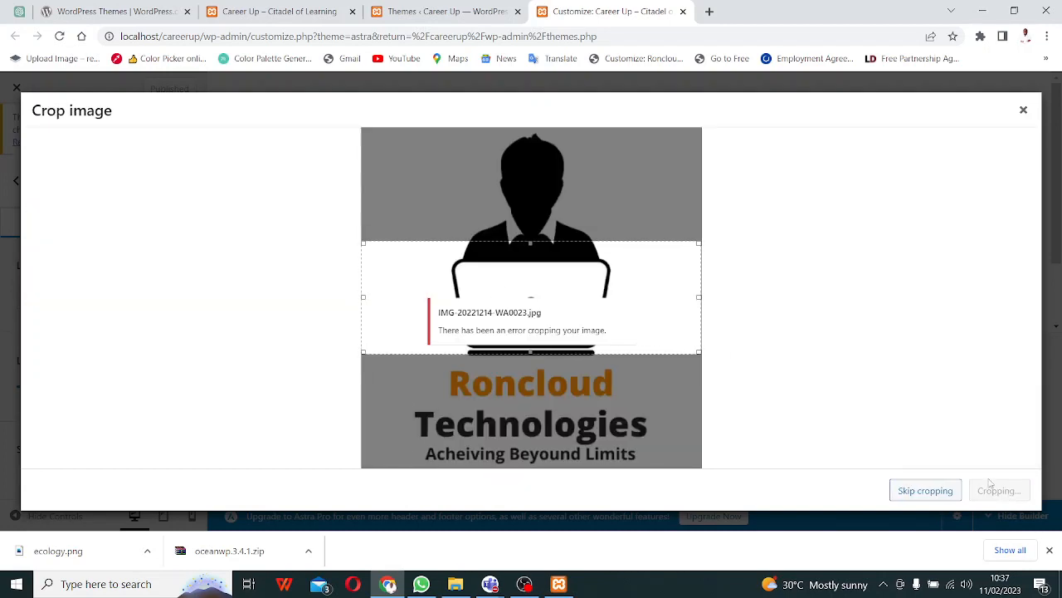
pyautogui.click(1024, 110)
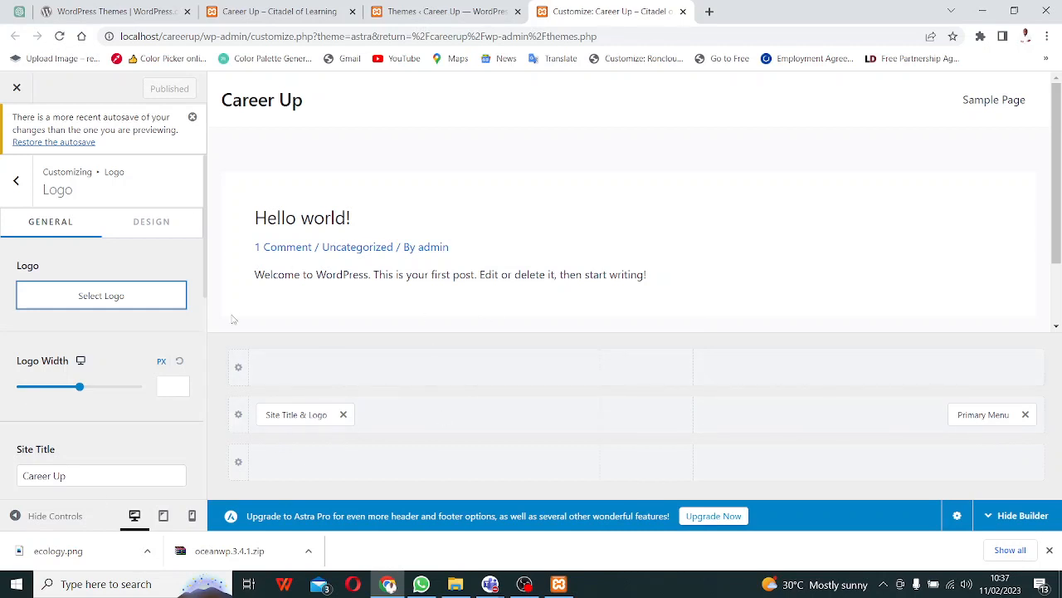
# - Review the logo, site title and tagline settings, then go back to Header Builder
pyautogui.scroll(-5, 156, 361)
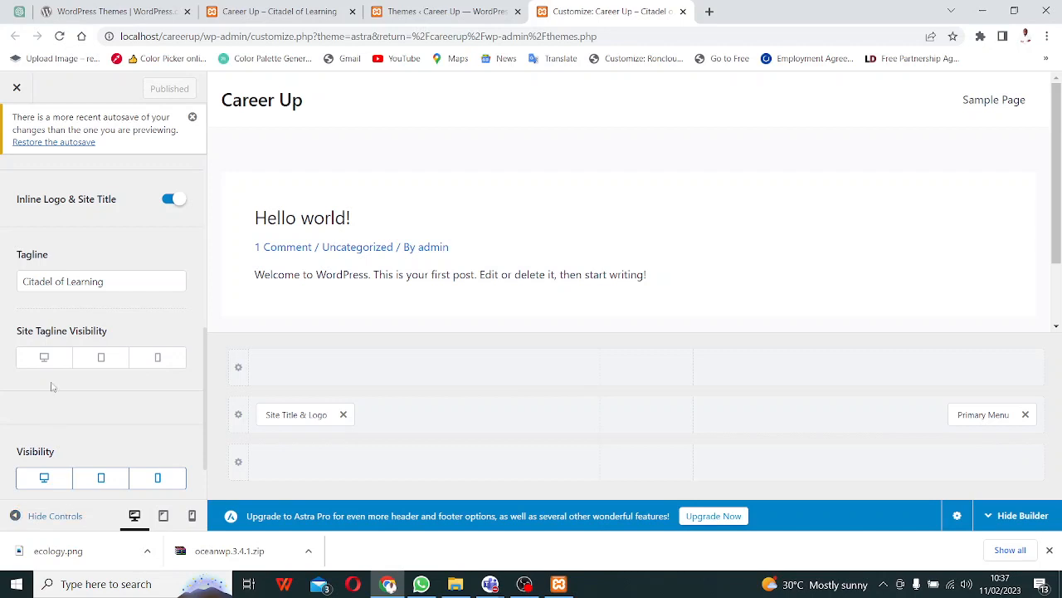
pyautogui.scroll(5, 50, 374)
pyautogui.scroll(-1, 37, 249)
pyautogui.scroll(1, 35, 200)
pyautogui.scroll(1, 35, 200)
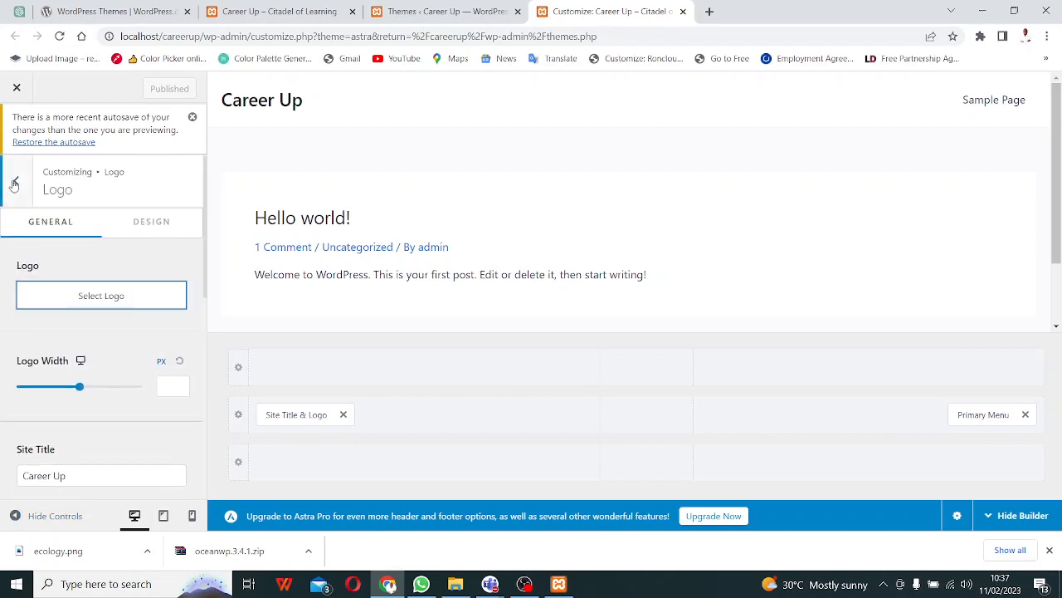
pyautogui.click(15, 182)
# - Look through the Customizer's Breadcrumb, Blog and Page panels, then switch to the Themes tab
pyautogui.click(22, 186)
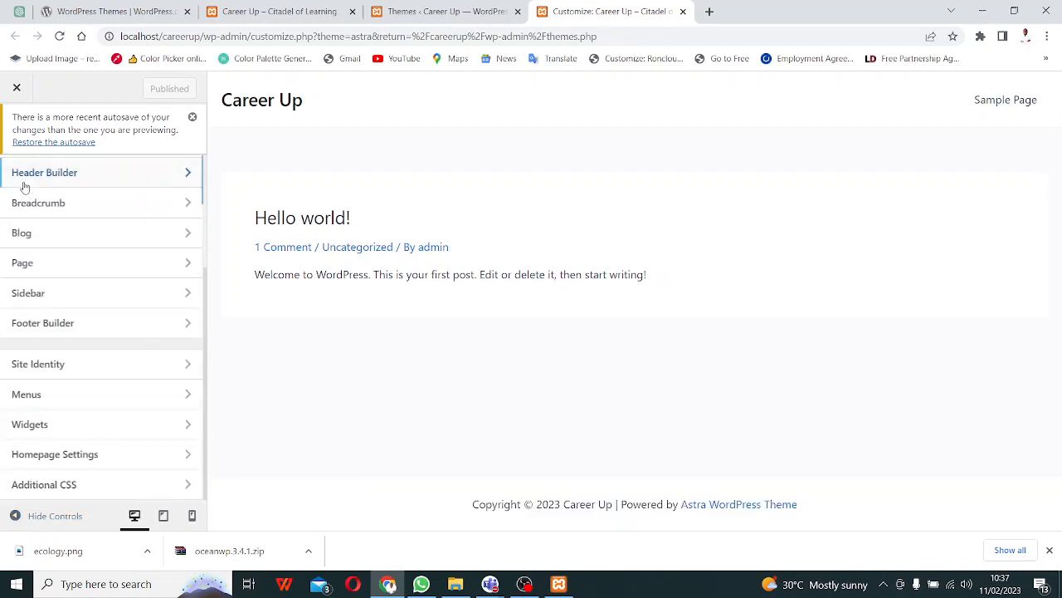
pyautogui.click(166, 212)
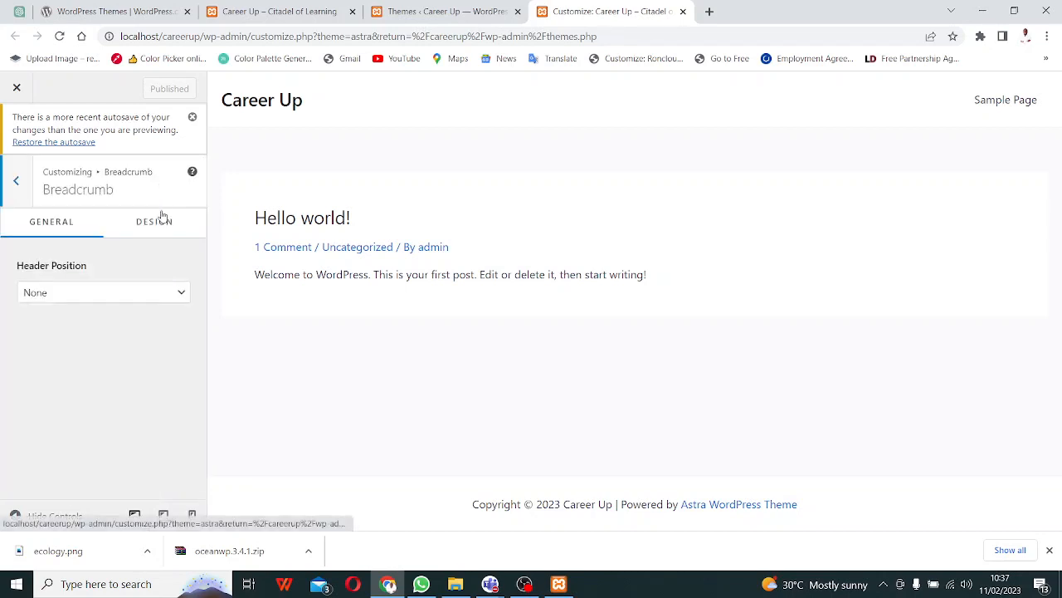
pyautogui.click(12, 195)
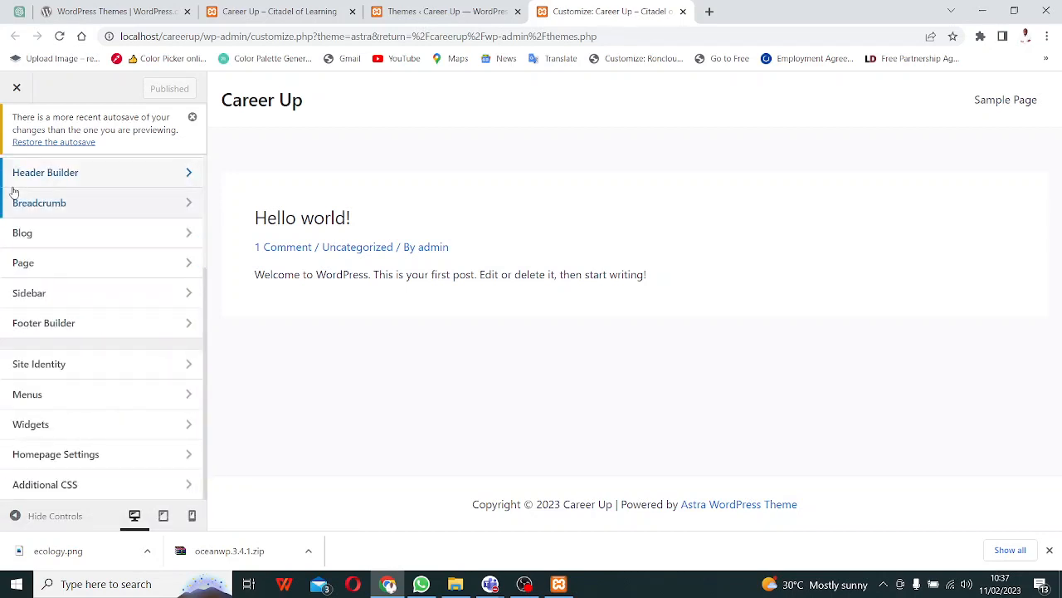
pyautogui.click(188, 233)
pyautogui.click(19, 181)
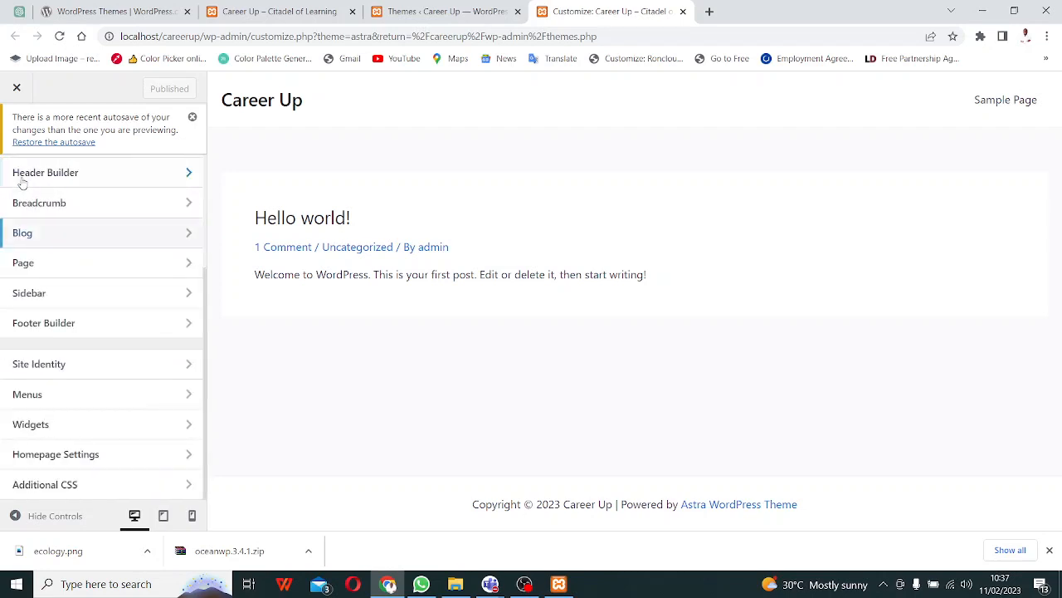
pyautogui.click(125, 264)
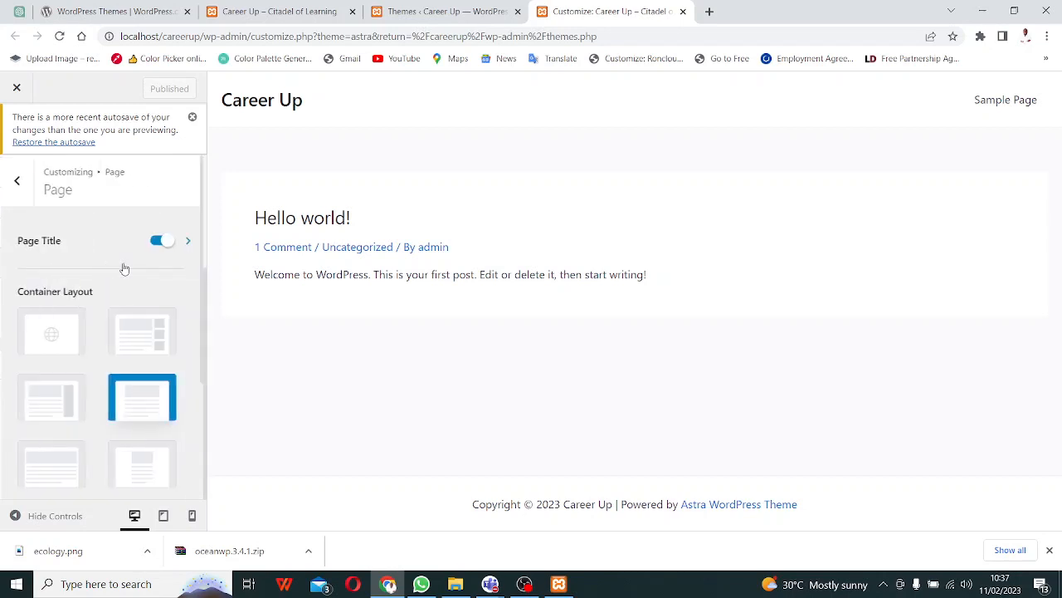
pyautogui.click(16, 181)
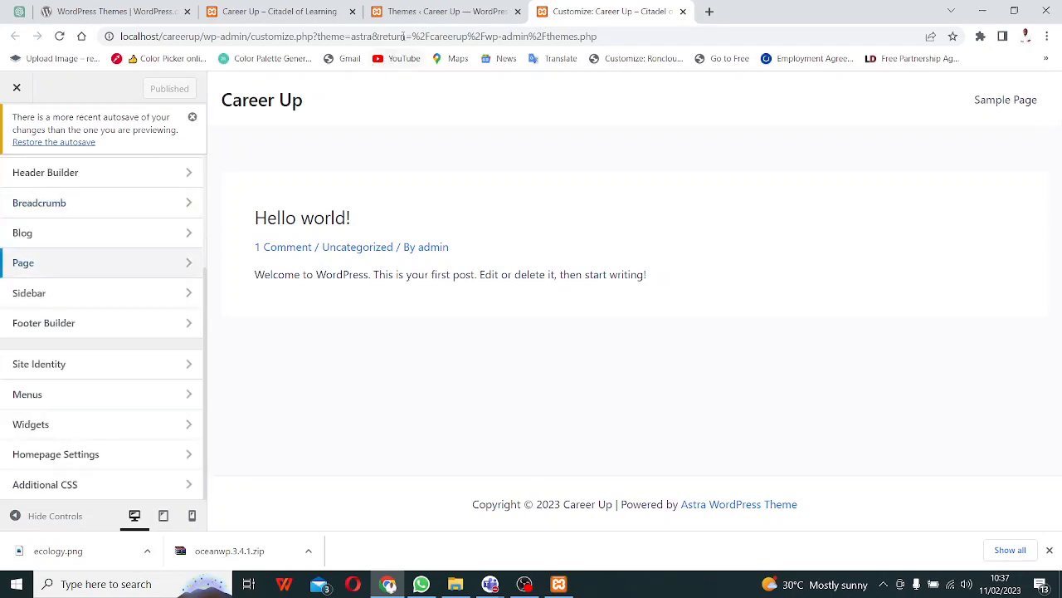
pyautogui.click(448, 11)
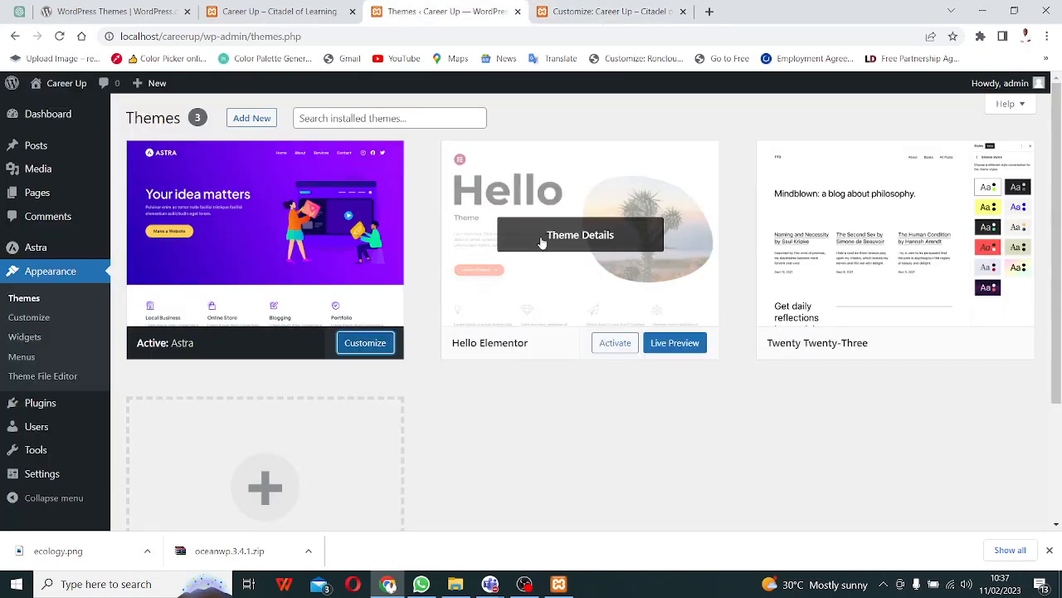
pyautogui.click(253, 120)
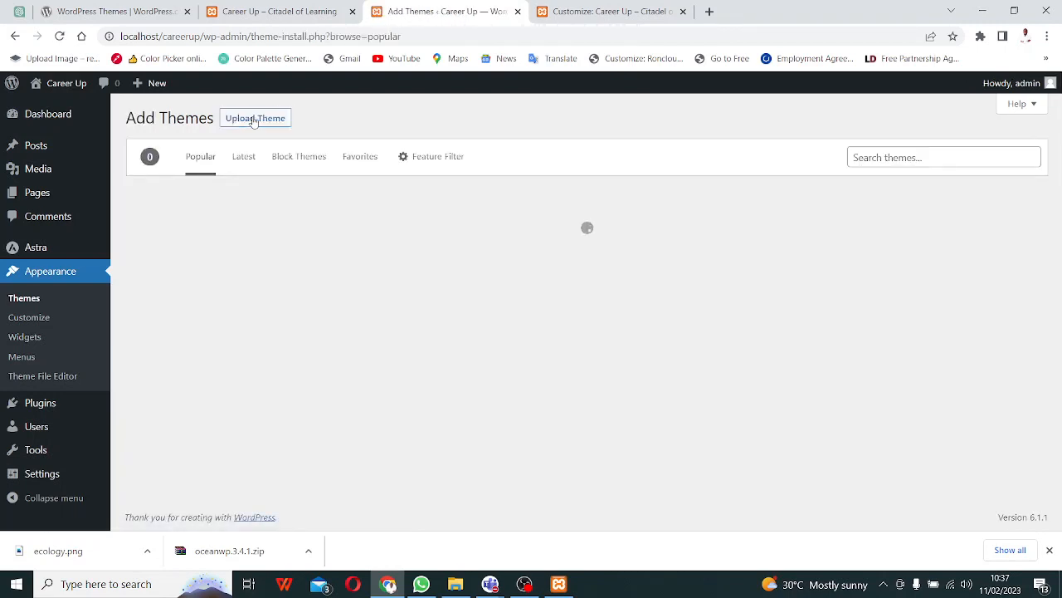
pyautogui.scroll(-2, 728, 383)
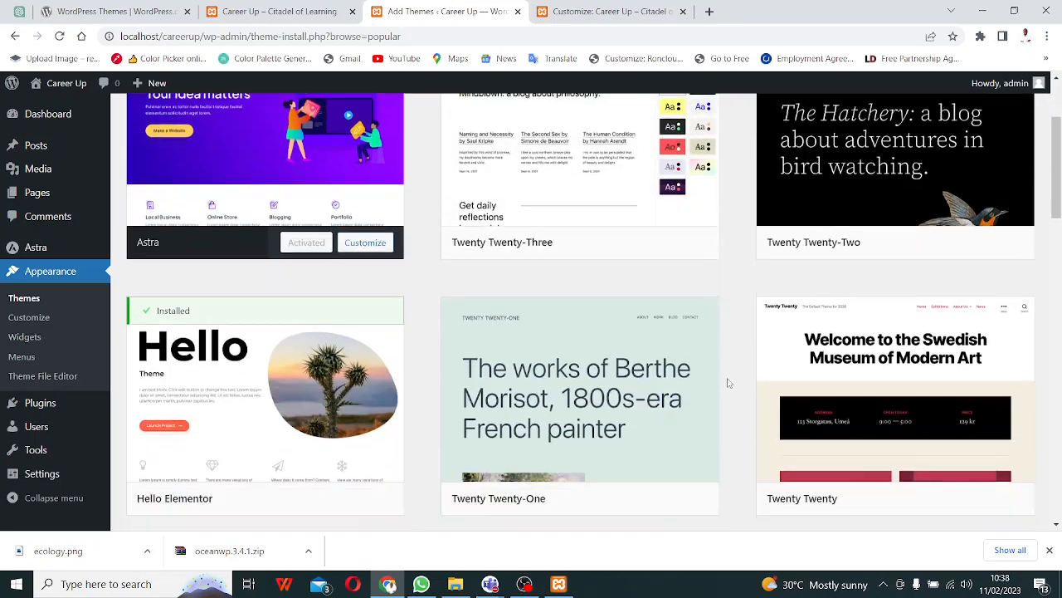
pyautogui.scroll(-5, 727, 383)
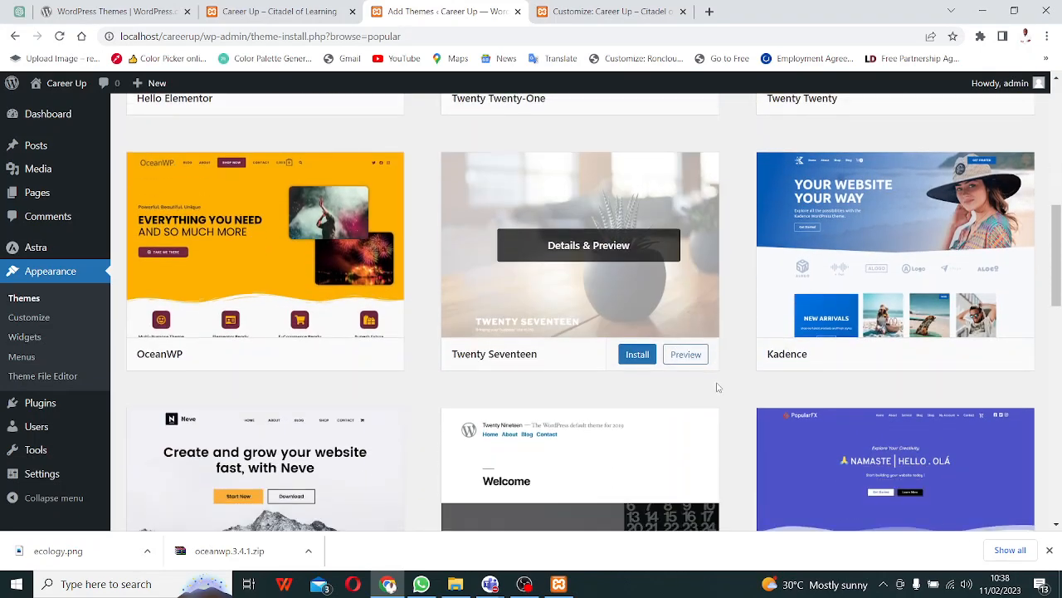
pyautogui.scroll(-1, 529, 389)
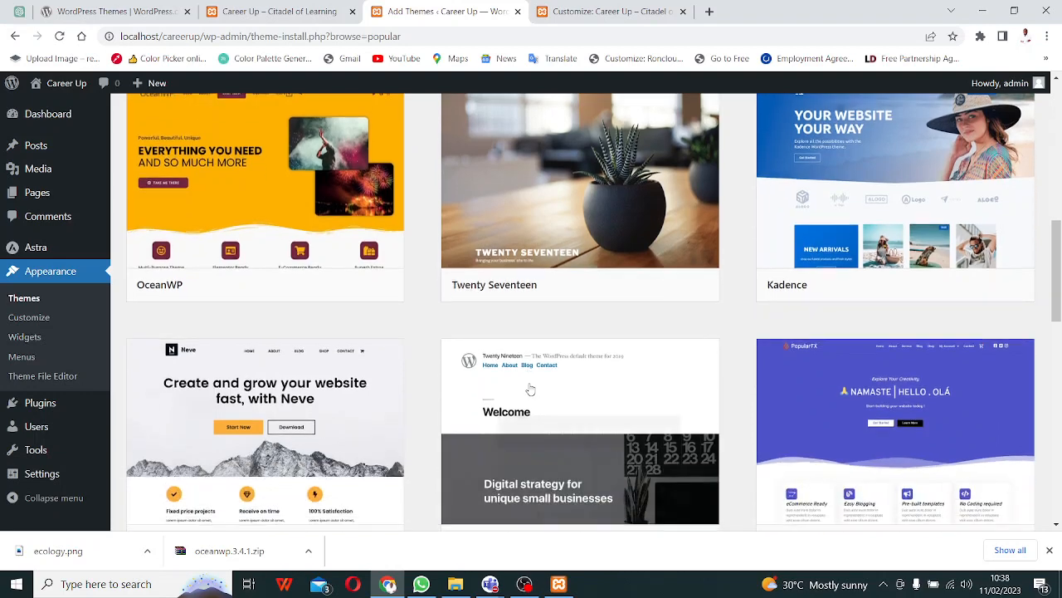
pyautogui.scroll(-3, 531, 389)
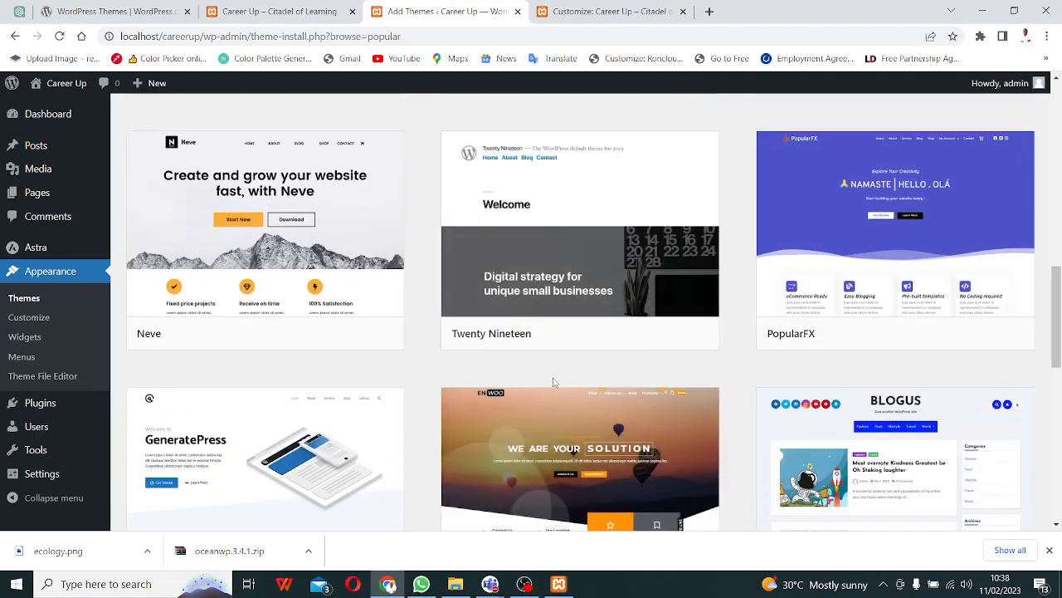
pyautogui.scroll(-2, 554, 381)
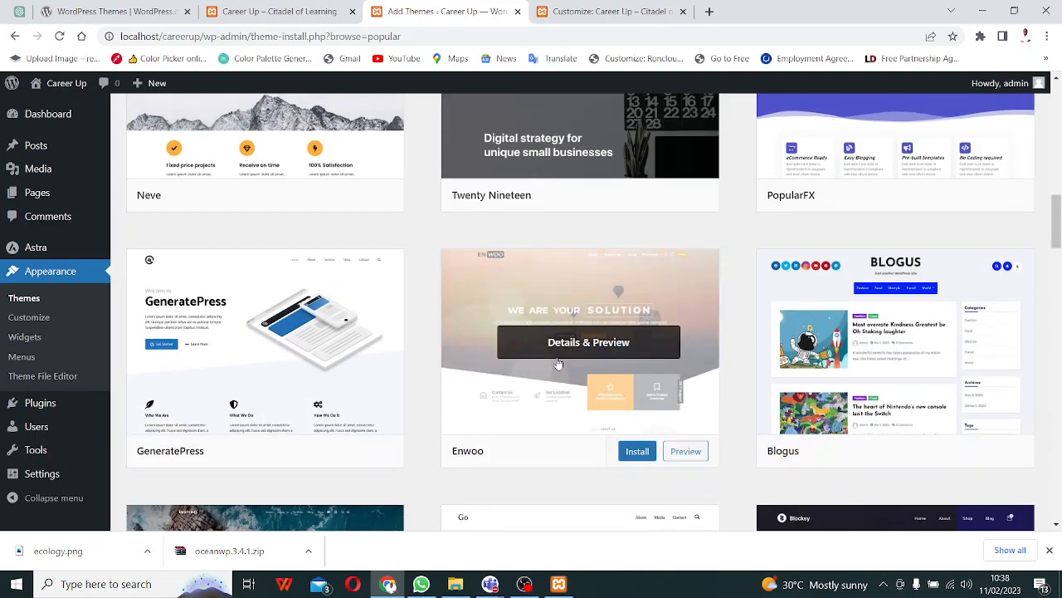
pyautogui.scroll(-3, 557, 365)
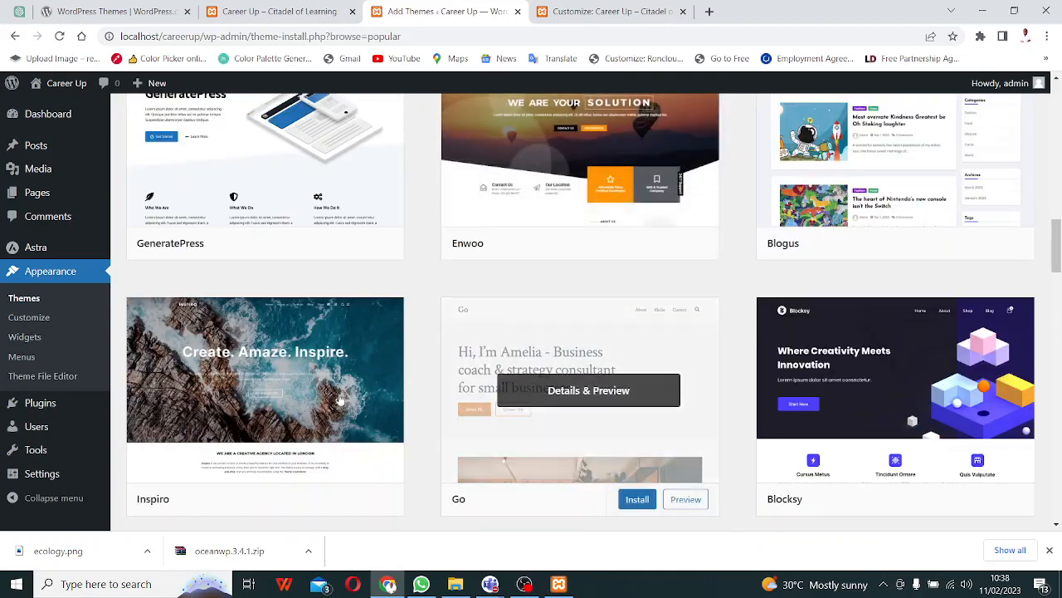
pyautogui.scroll(2, 552, 353)
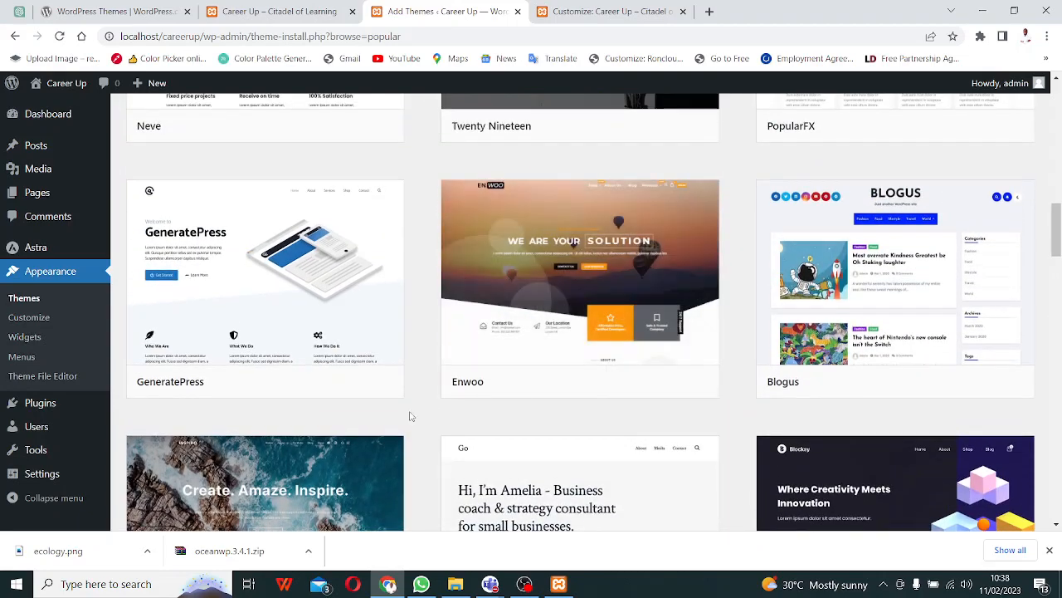
pyautogui.scroll(15, 406, 416)
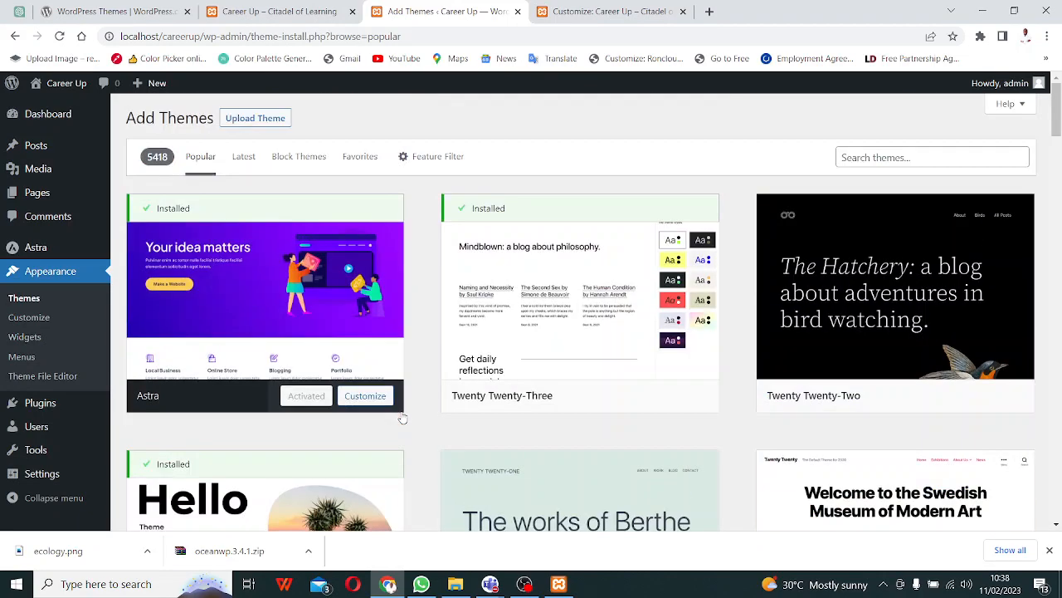
pyautogui.scroll(-7, 406, 332)
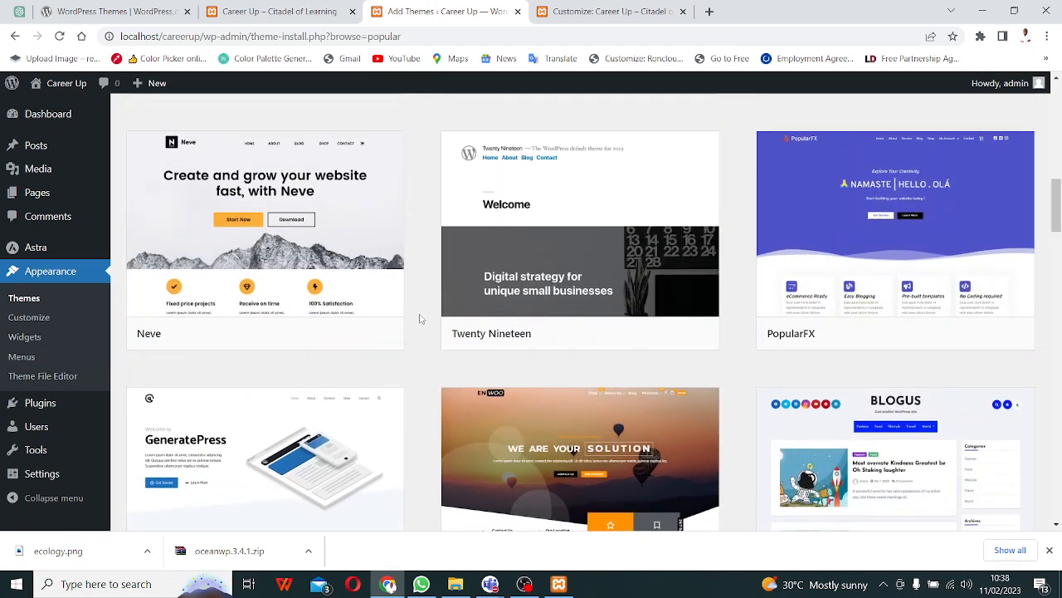
pyautogui.scroll(-10, 420, 318)
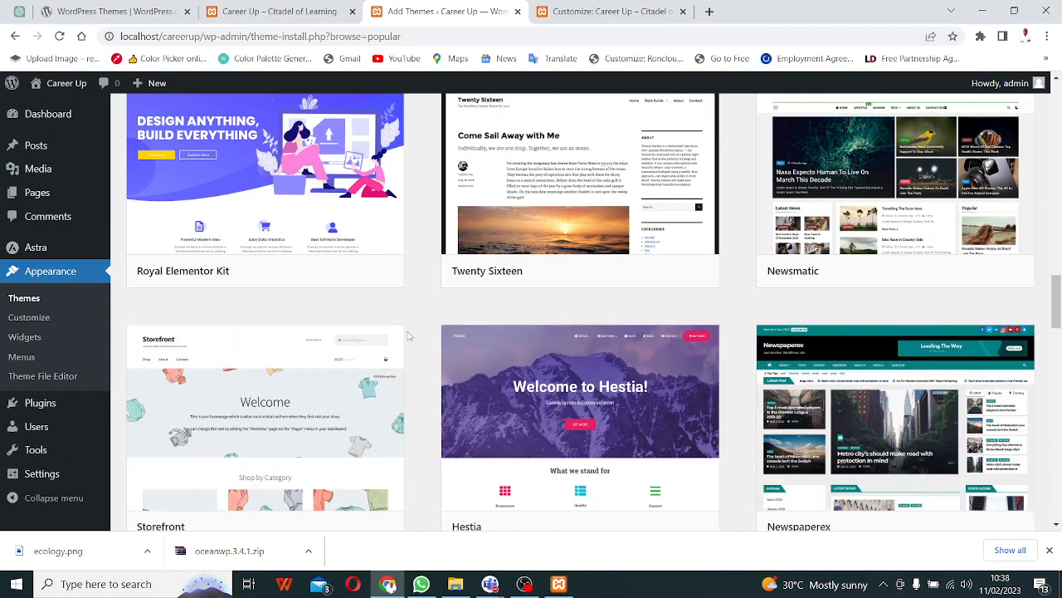
pyautogui.scroll(-7, 407, 335)
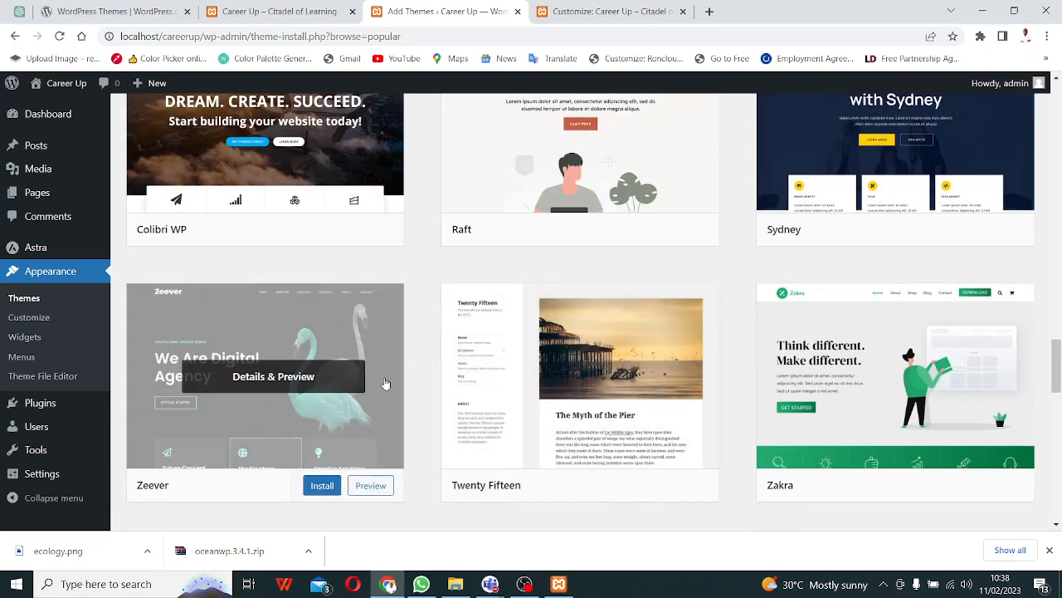
pyautogui.scroll(-5, 387, 384)
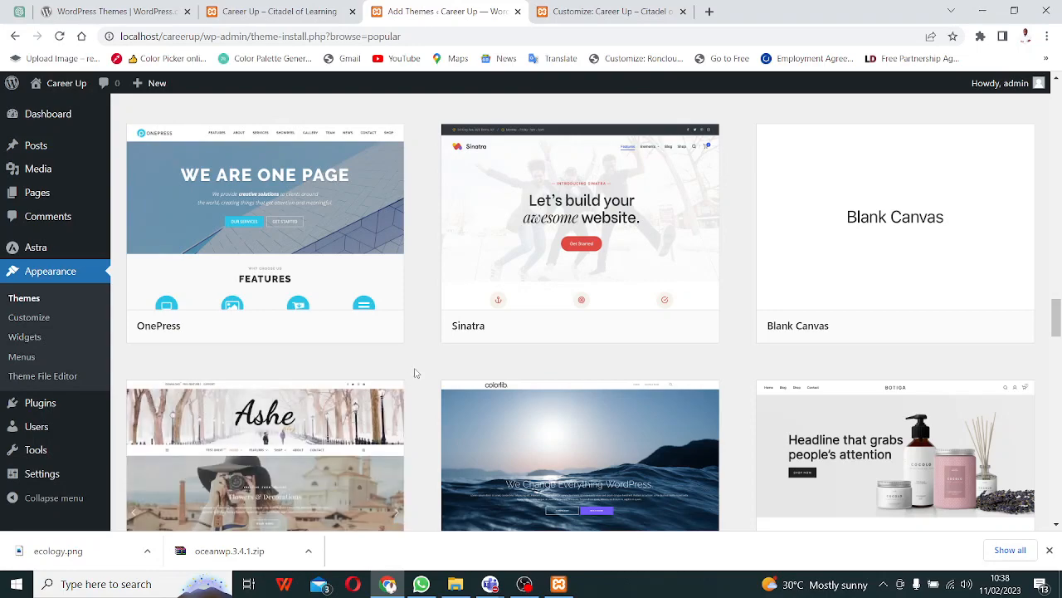
pyautogui.scroll(-4, 416, 373)
pyautogui.scroll(-3, 416, 373)
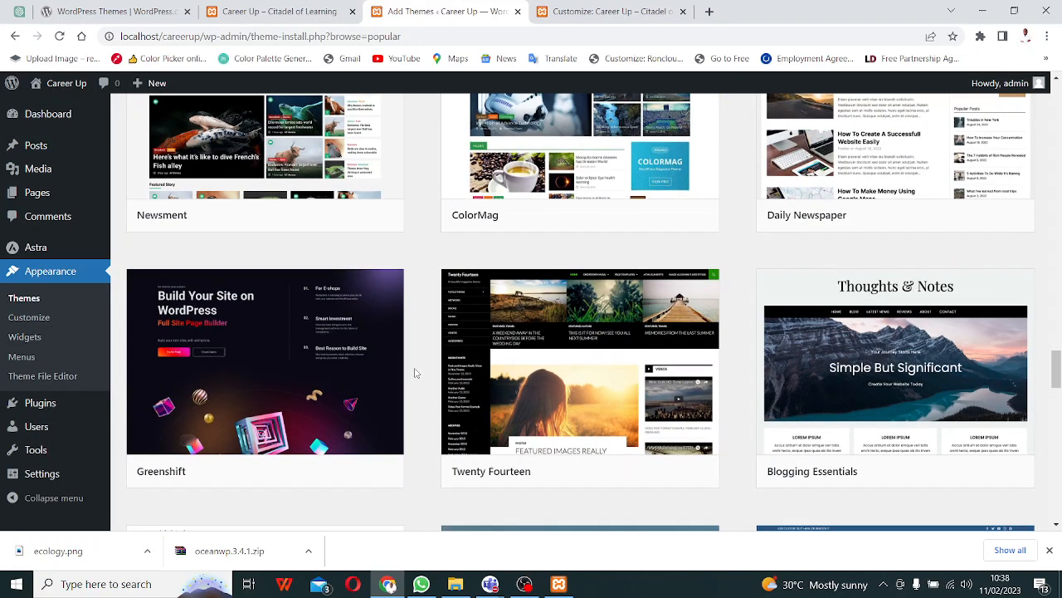
pyautogui.scroll(-5, 416, 373)
pyautogui.scroll(-8, 416, 373)
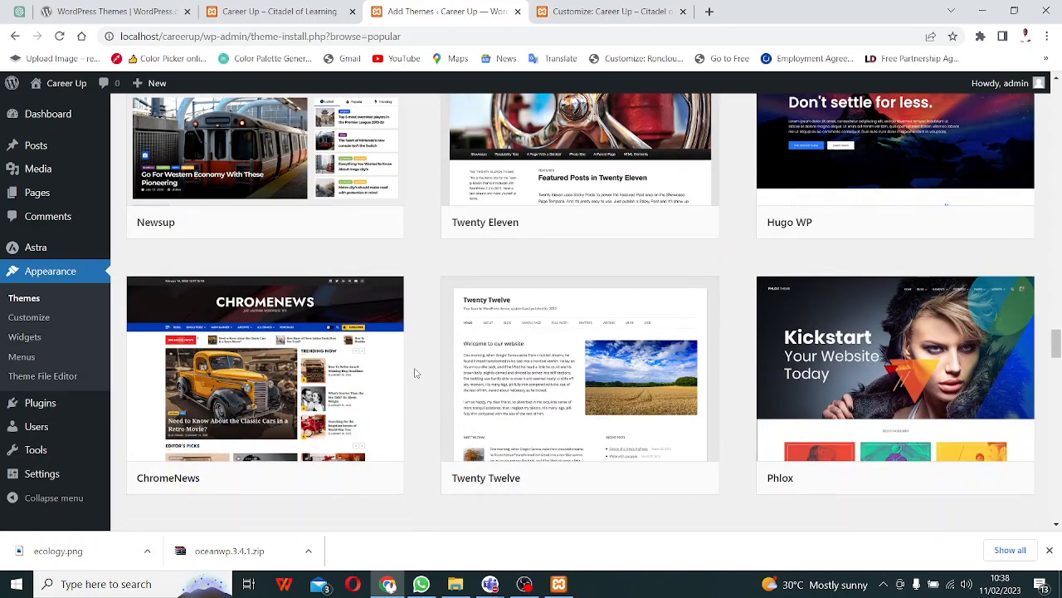
pyautogui.scroll(3, 828, 261)
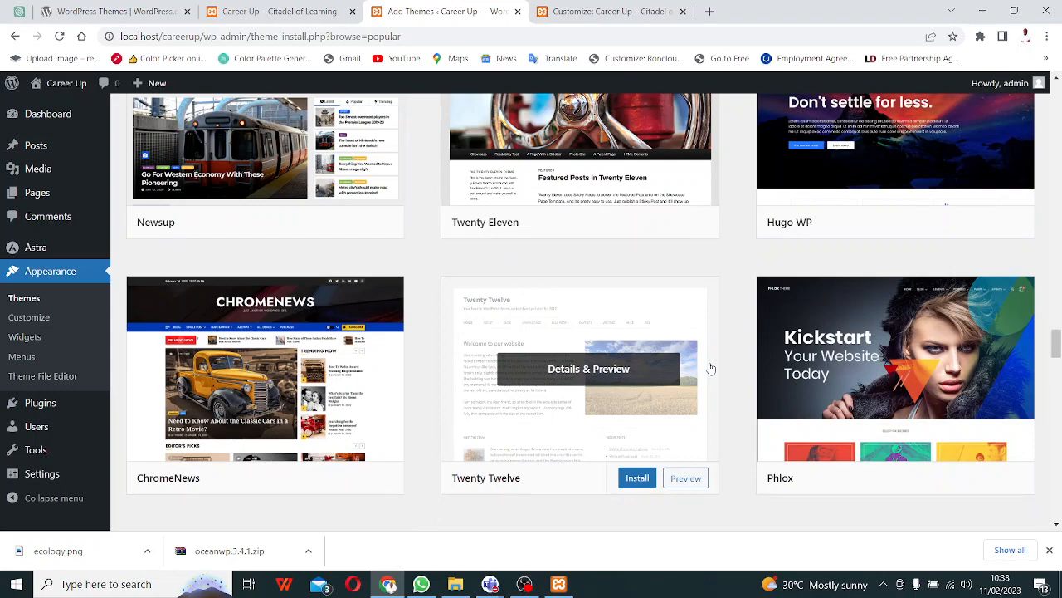
pyautogui.scroll(-4, 352, 403)
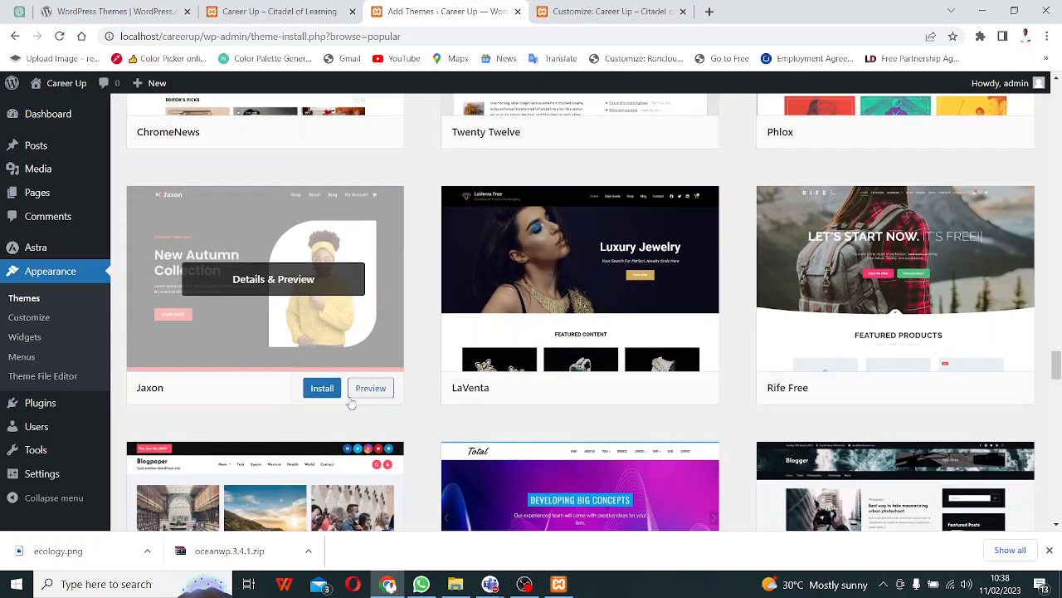
pyautogui.scroll(-3, 352, 404)
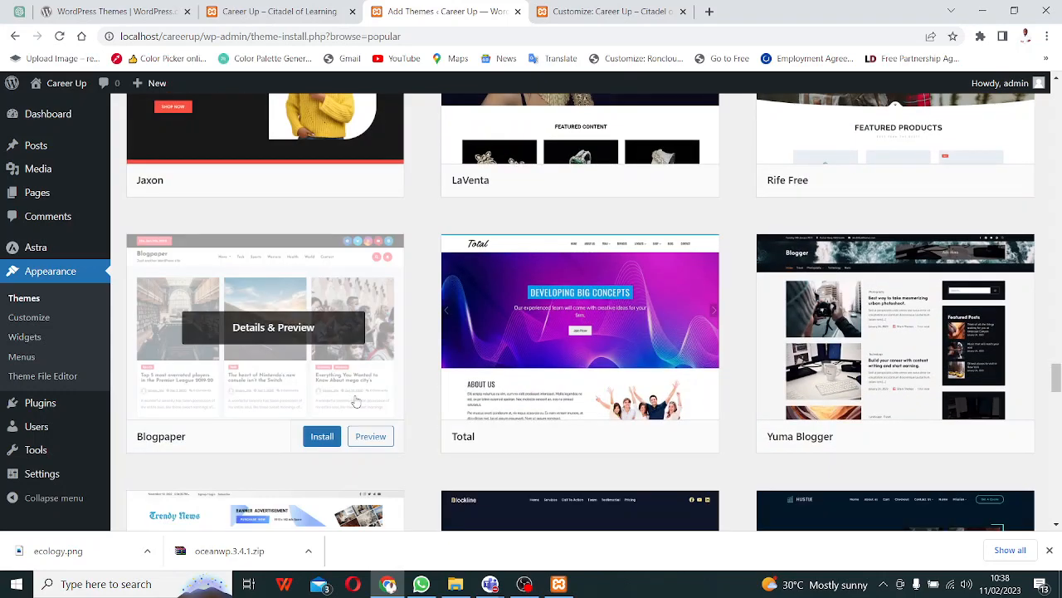
pyautogui.scroll(-3, 355, 402)
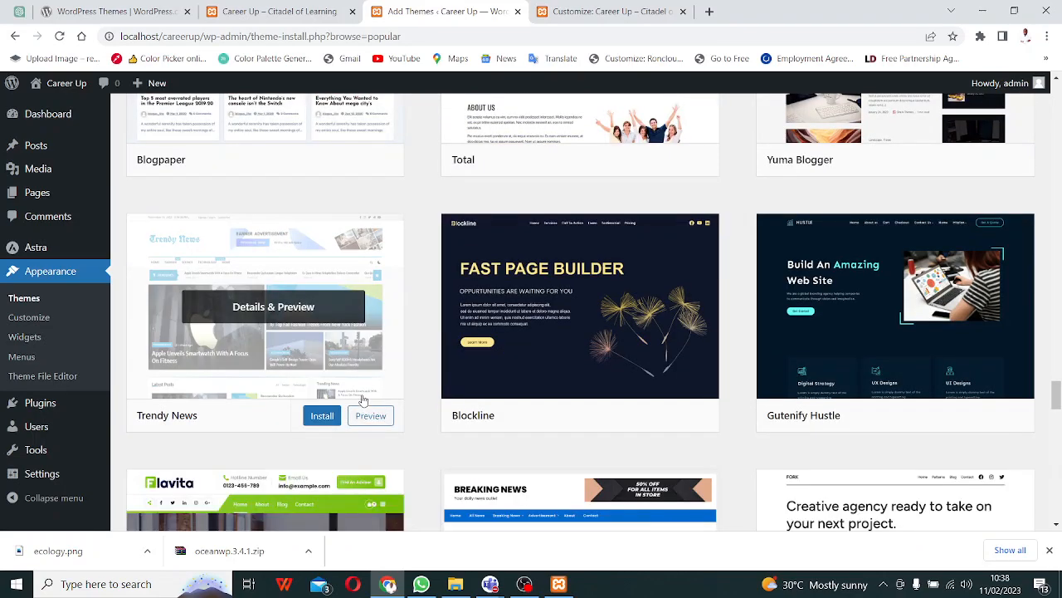
pyautogui.scroll(-3, 365, 401)
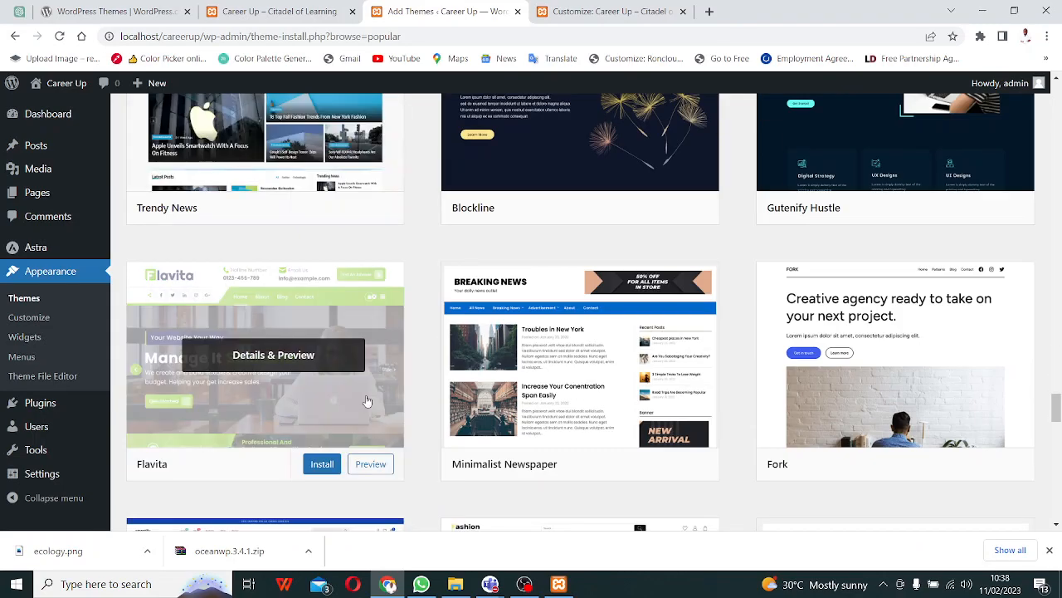
pyautogui.scroll(-1, 372, 398)
pyautogui.scroll(-5, 375, 398)
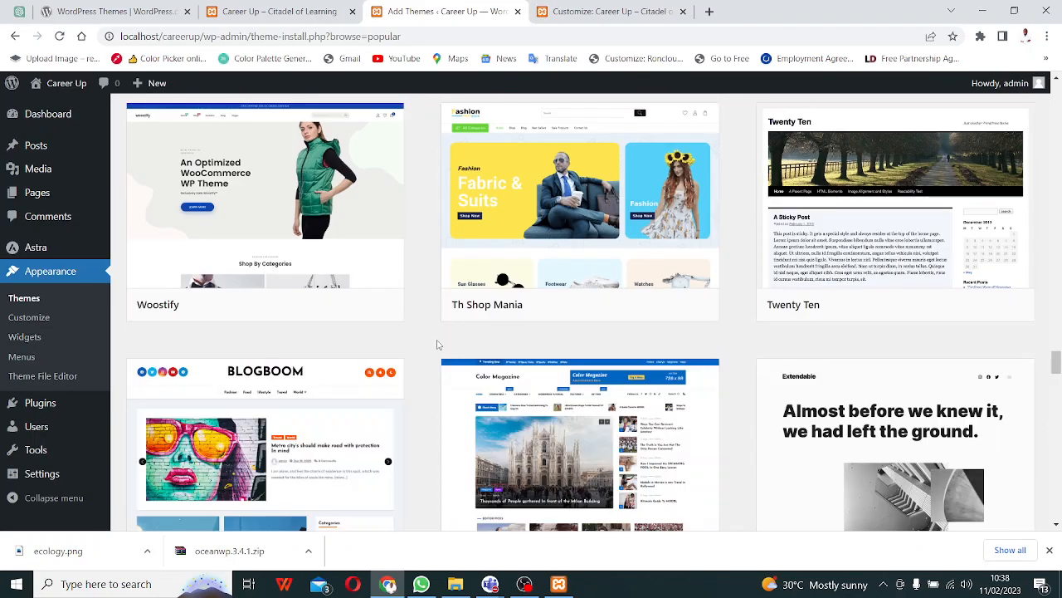
pyautogui.scroll(-3, 437, 343)
pyautogui.scroll(-3, 436, 344)
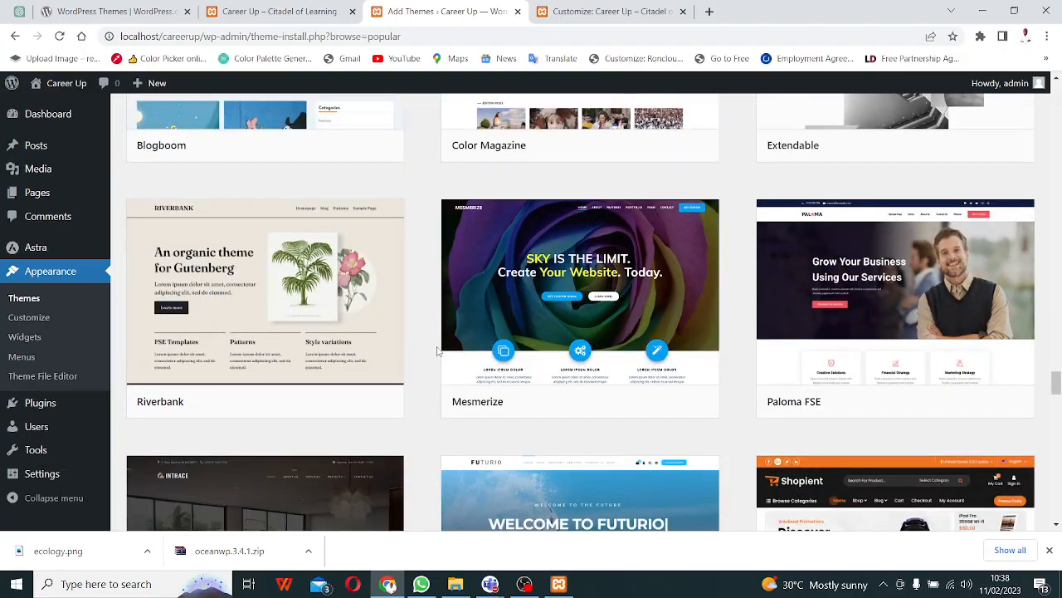
pyautogui.scroll(8, 438, 347)
pyautogui.scroll(-20, 437, 349)
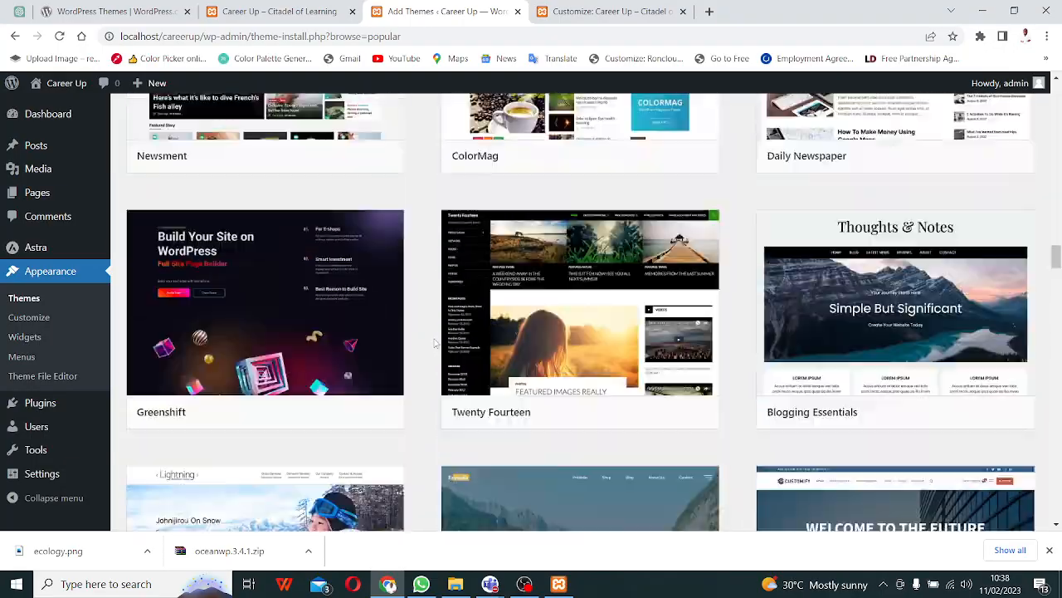
pyautogui.scroll(20, 443, 313)
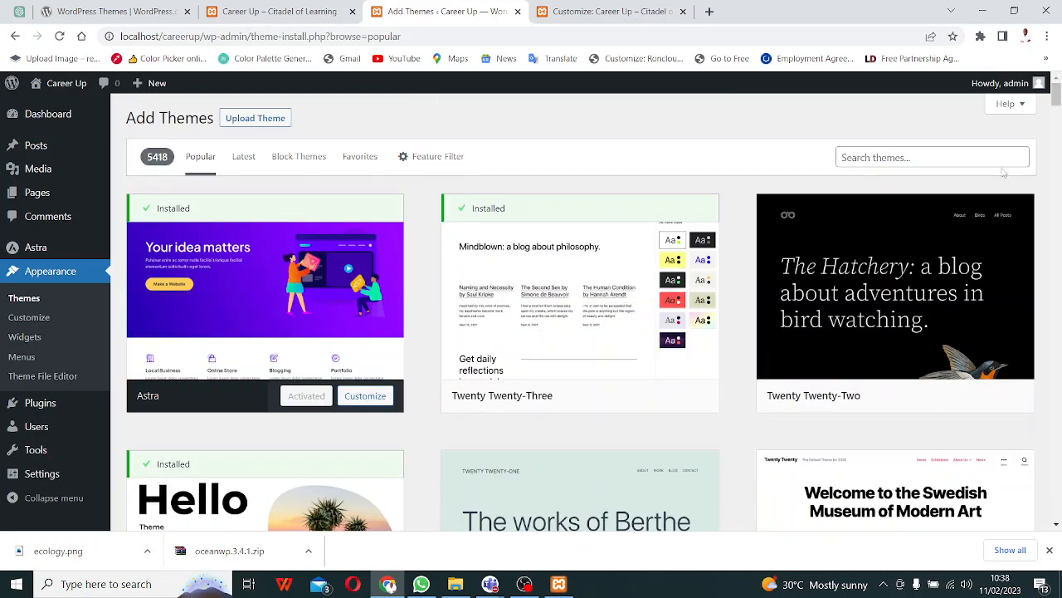
# - Search the theme directory for 'elementor' and scroll down to the Magic Elementor card
pyautogui.click(921, 158)
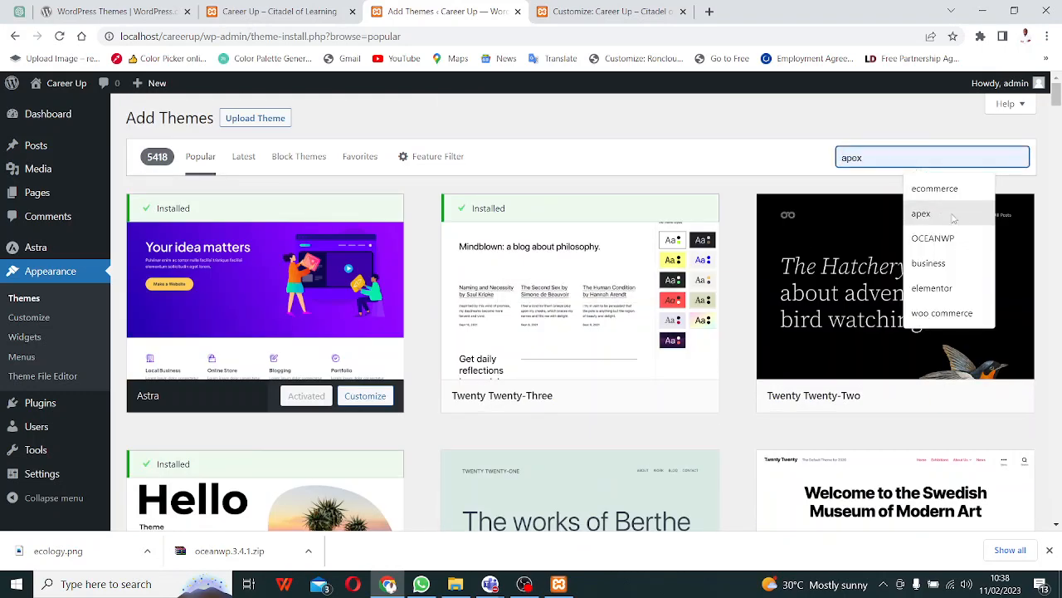
pyautogui.click(933, 288)
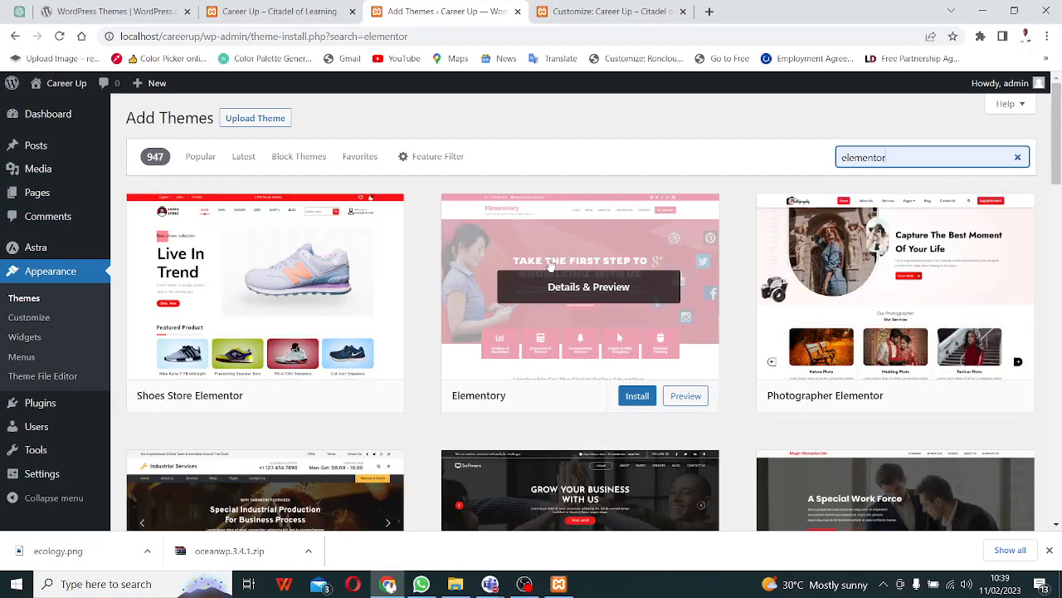
pyautogui.scroll(-6, 581, 277)
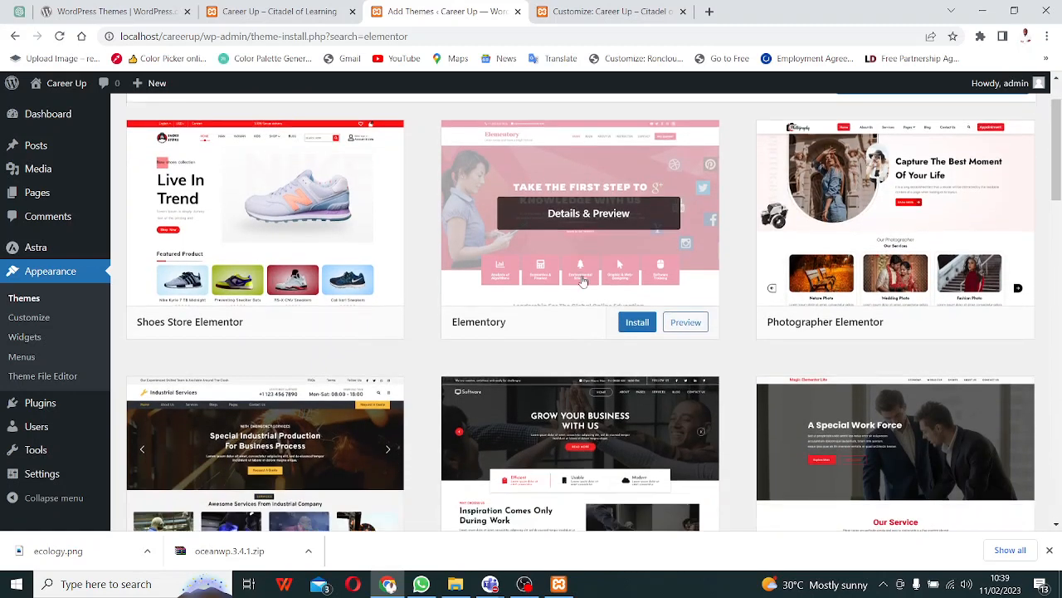
pyautogui.scroll(-3, 585, 284)
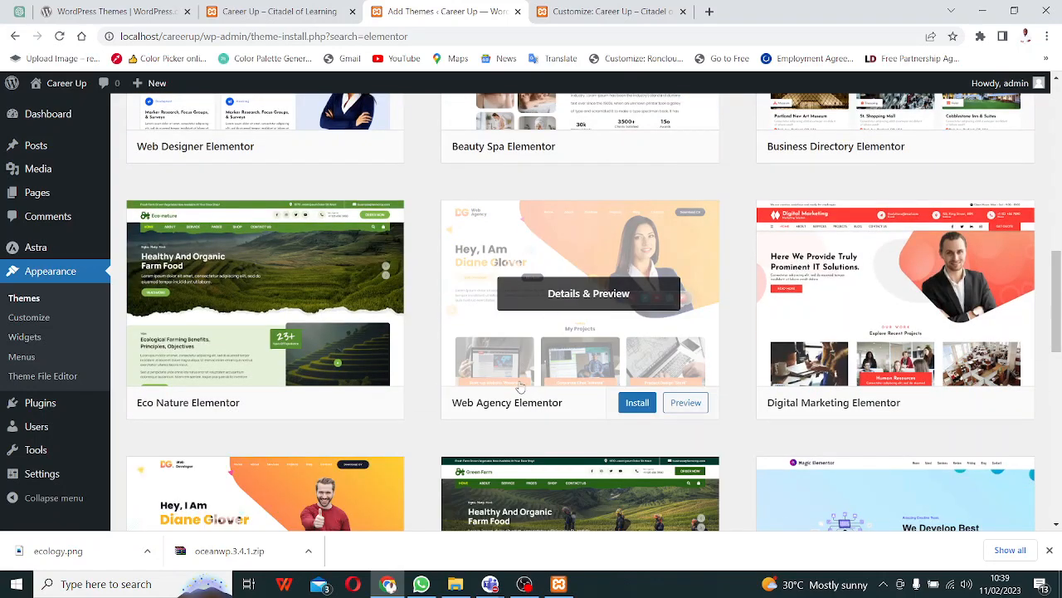
pyautogui.scroll(-4, 523, 382)
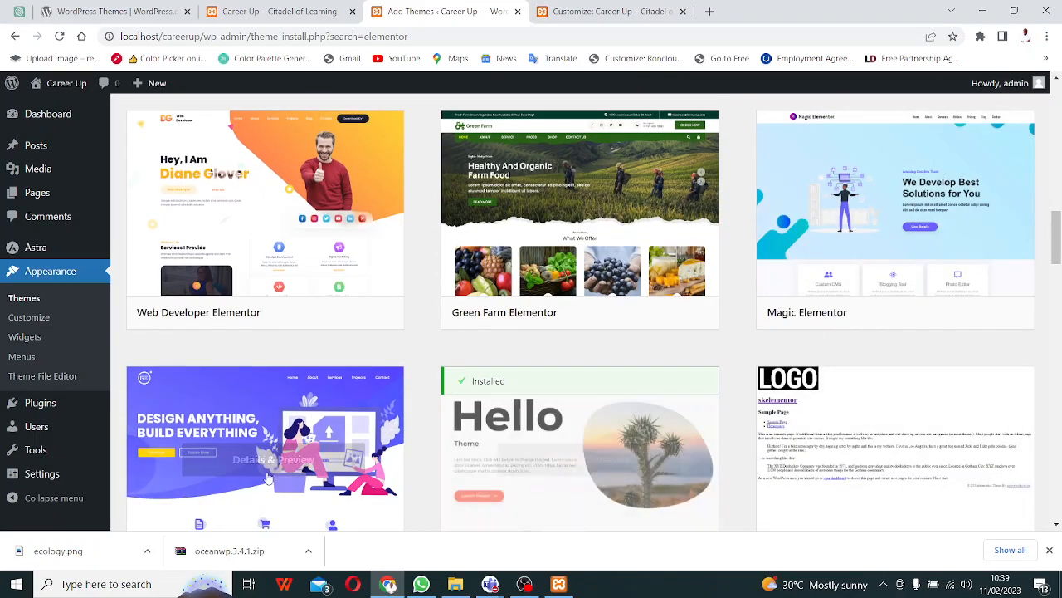
pyautogui.scroll(-3, 430, 396)
pyautogui.scroll(5, 487, 316)
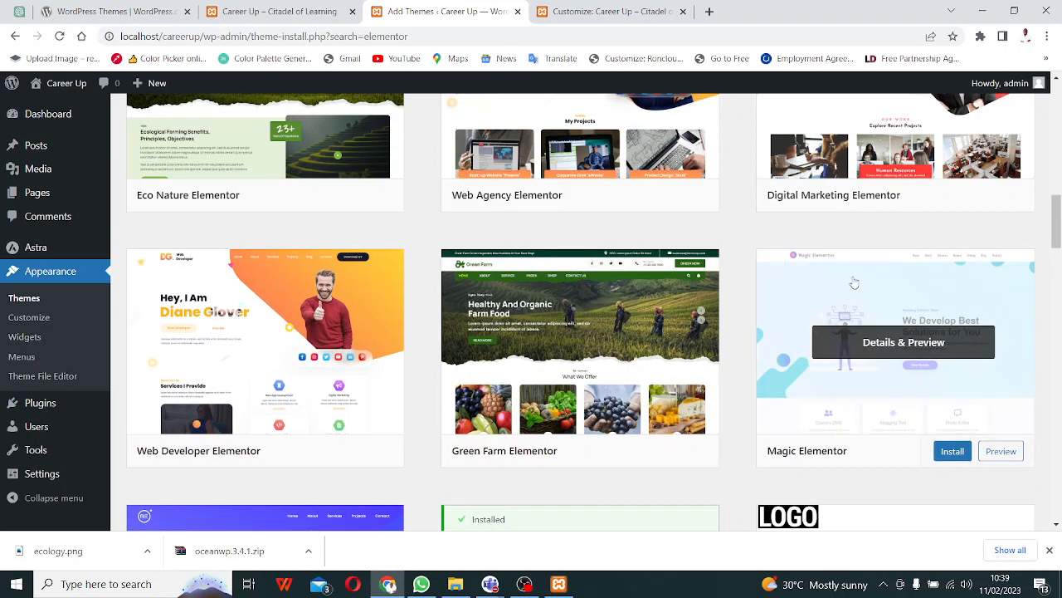
# - Install Magic Elementor, and meanwhile admit the waiting participant in Teams and minimize it
pyautogui.click(954, 455)
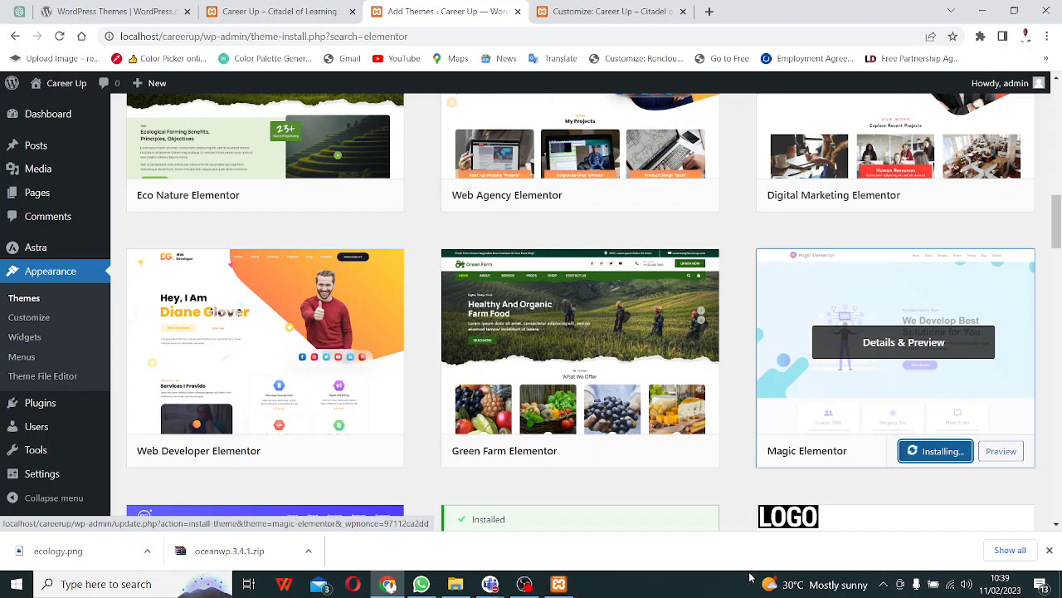
pyautogui.moveTo(490, 583)
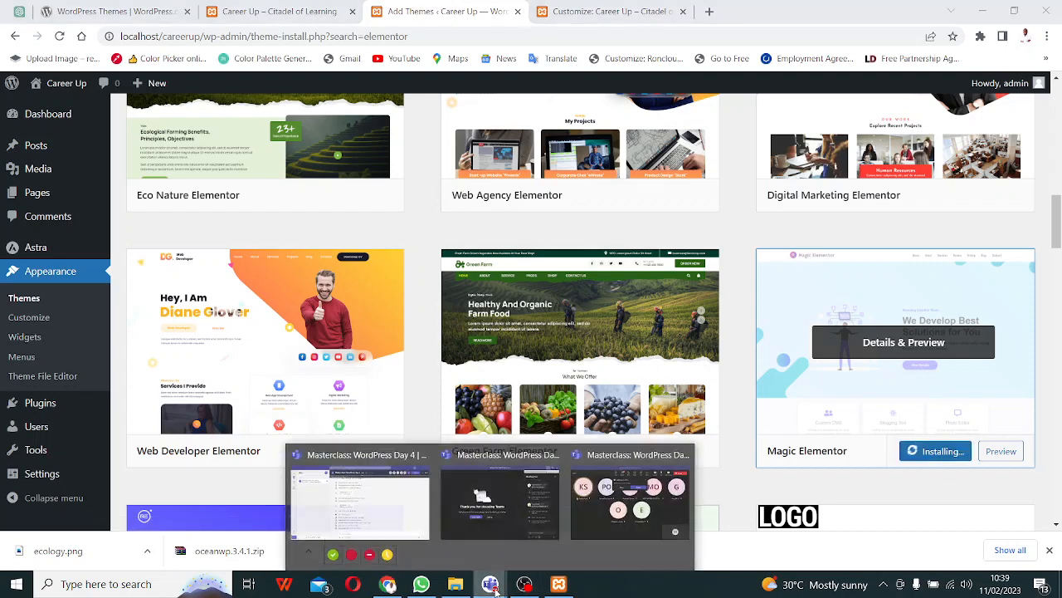
pyautogui.click(618, 508)
pyautogui.click(586, 151)
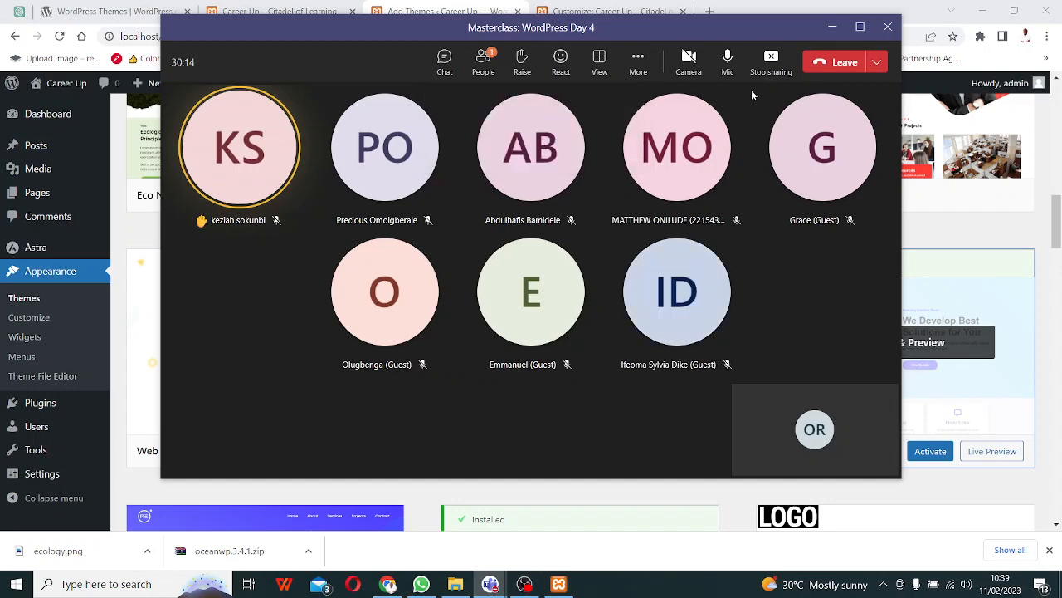
pyautogui.click(833, 28)
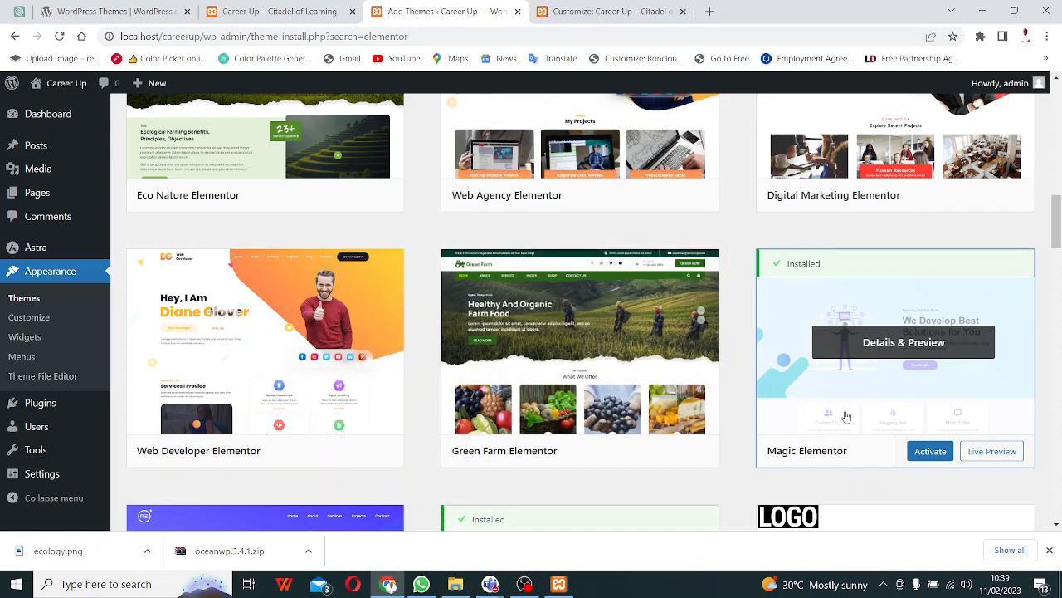
# - Activate the Magic Elementor theme and scroll through its welcome notice
pyautogui.click(932, 450)
pyautogui.scroll(-1, 885, 230)
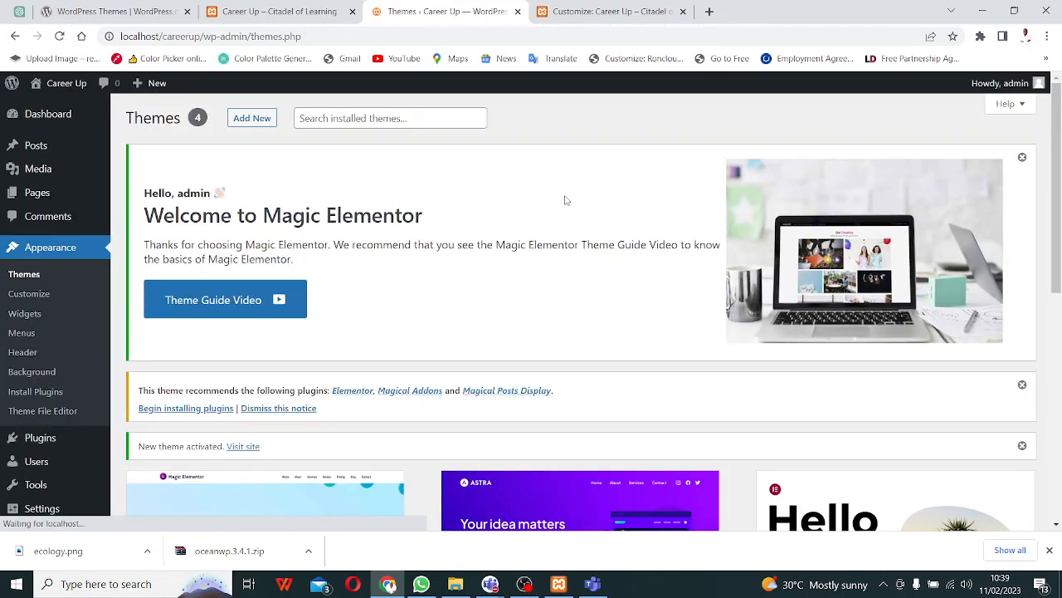
pyautogui.scroll(-3, 462, 296)
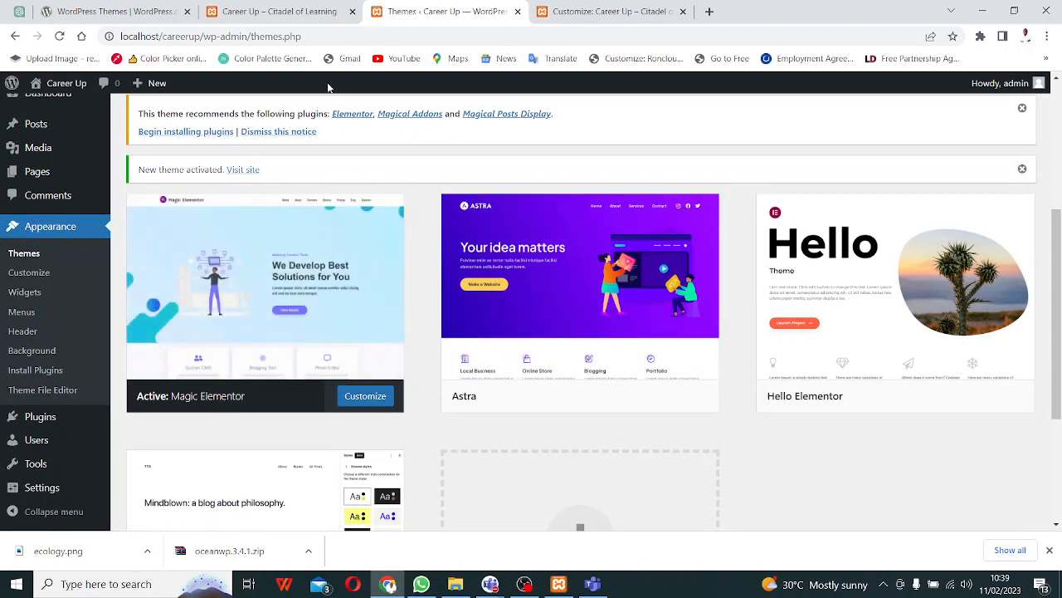
# - Reload the site's front page to check the new theme, then close the old Customize tab
pyautogui.click(279, 12)
pyautogui.click(59, 36)
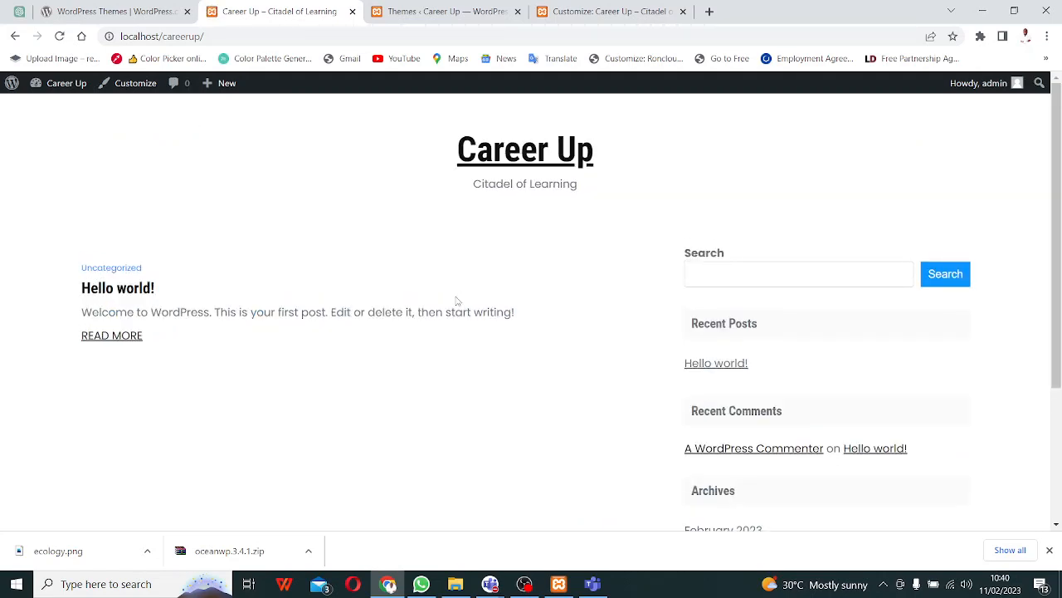
pyautogui.click(463, 9)
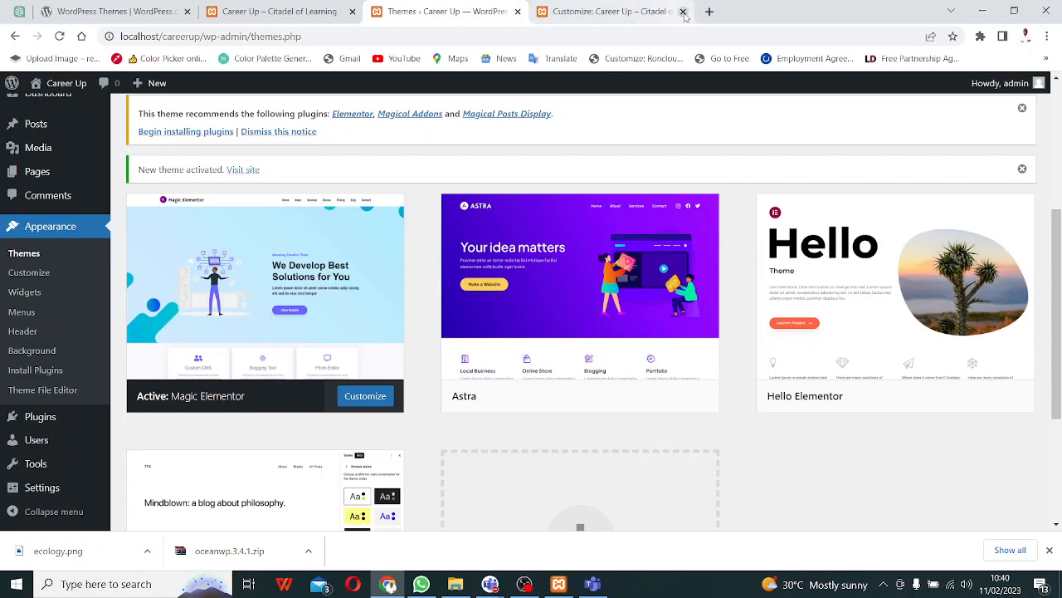
pyautogui.click(684, 12)
pyautogui.scroll(-2, 358, 243)
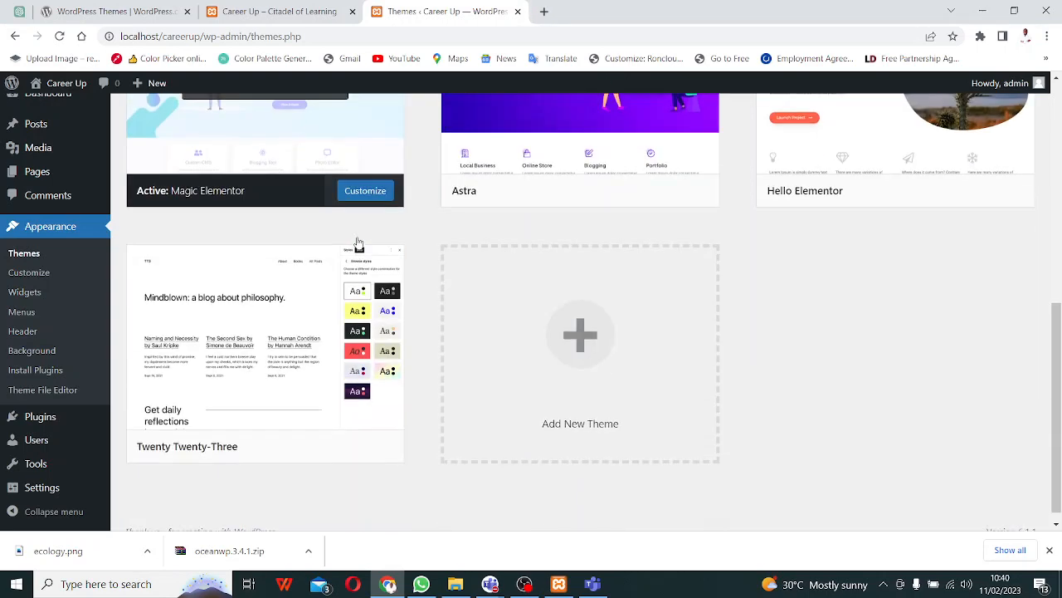
pyautogui.scroll(3, 357, 242)
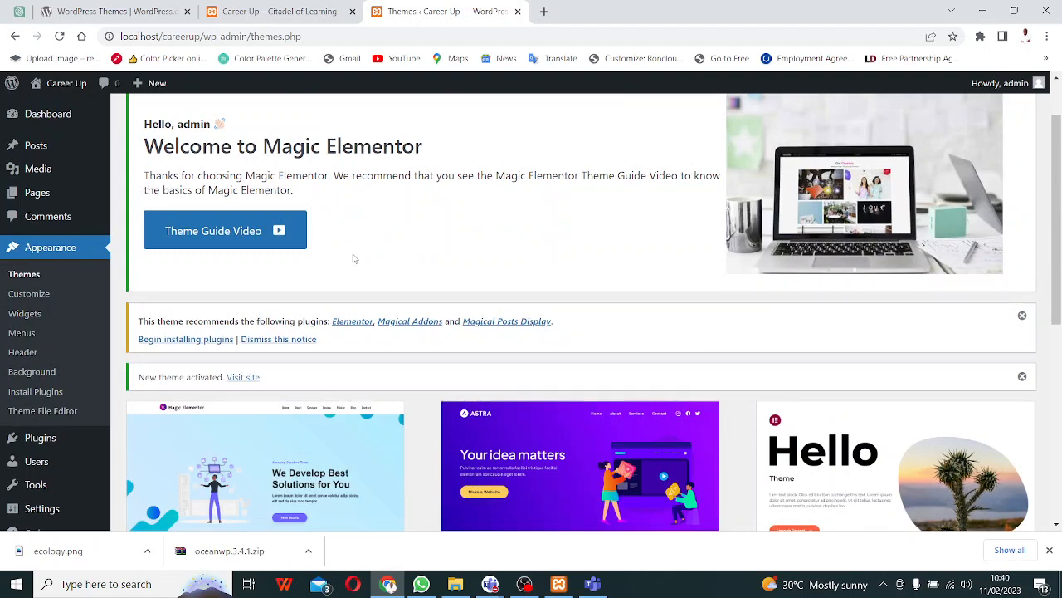
pyautogui.scroll(-3, 354, 259)
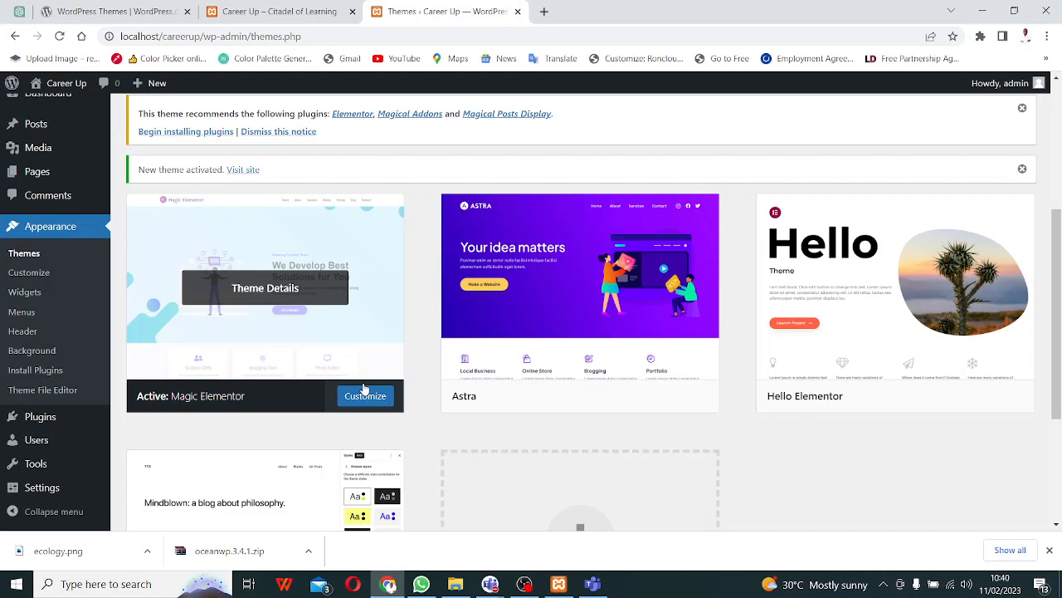
pyautogui.moveTo(606, 345)
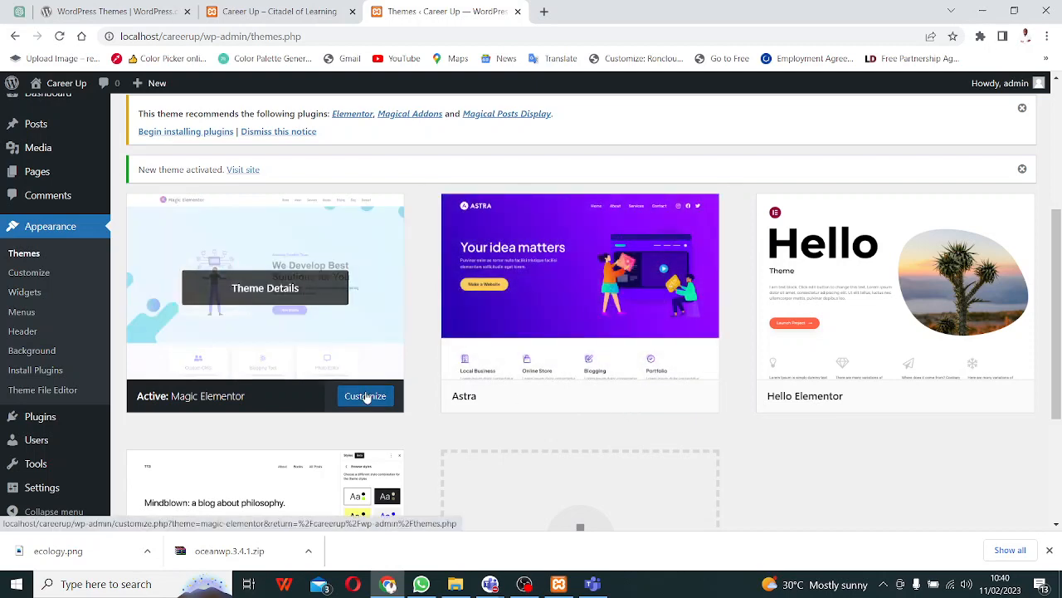
# - Bring the Masterclass: WordPress Day 4 Teams window forward and stop screen sharing
pyautogui.scroll(1, 370, 400)
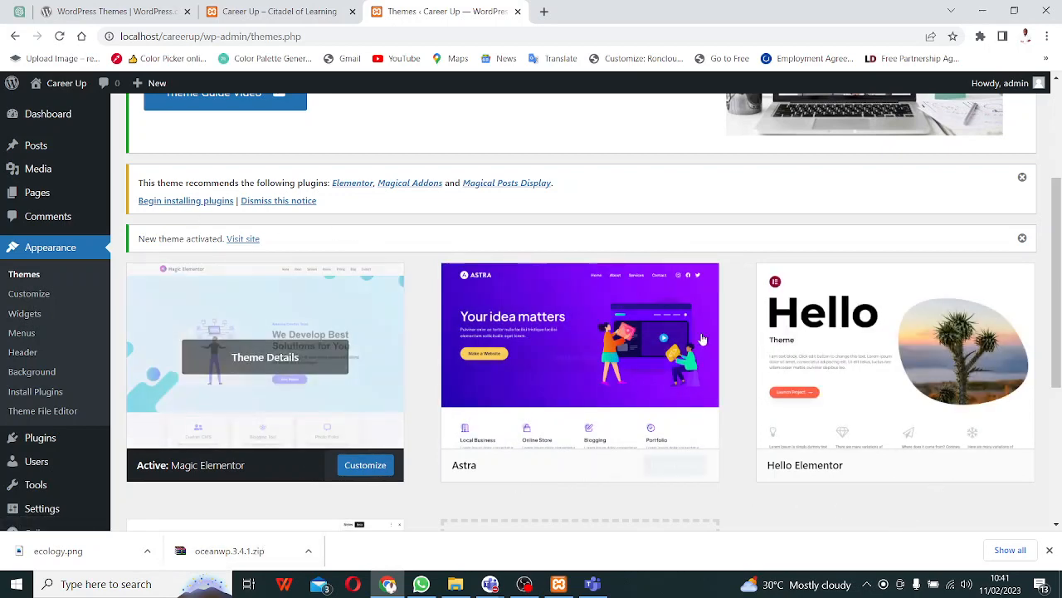
pyautogui.click(905, 500)
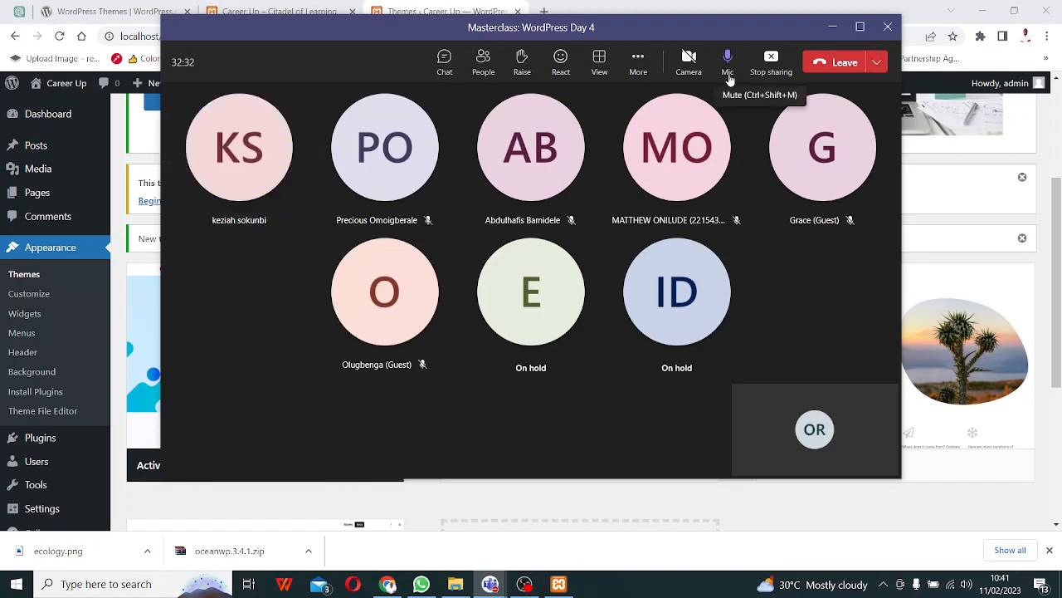
pyautogui.click(772, 72)
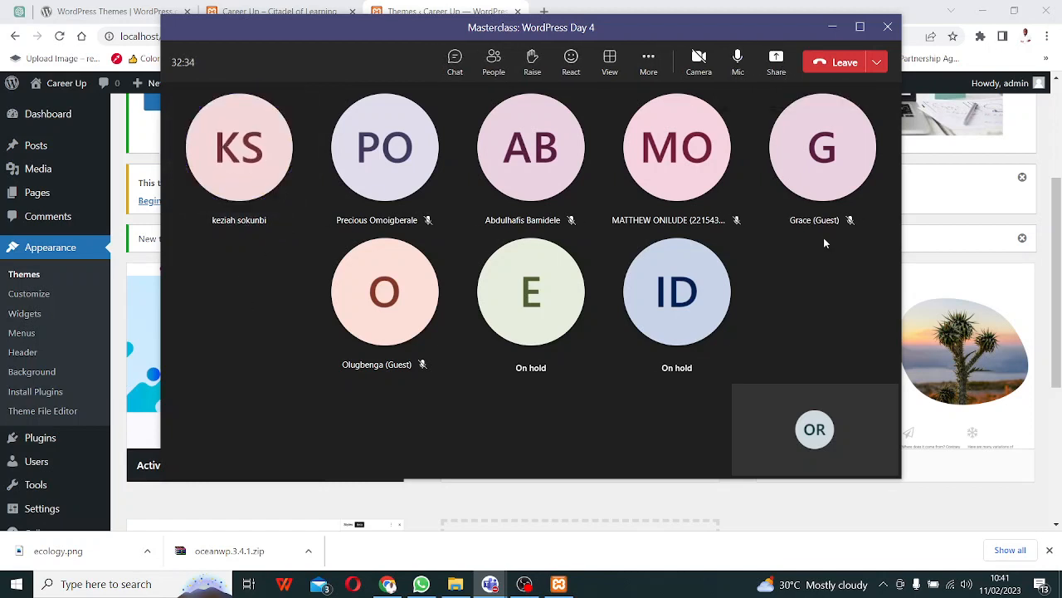
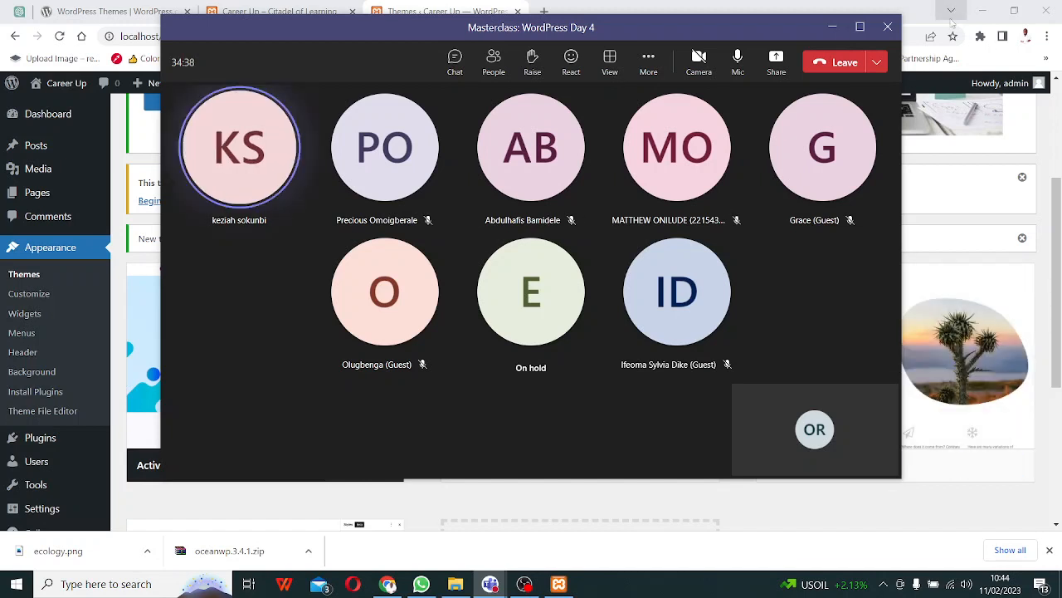
# - Share the entire screen in Teams with Include computer sound turned on
pyautogui.click(772, 71)
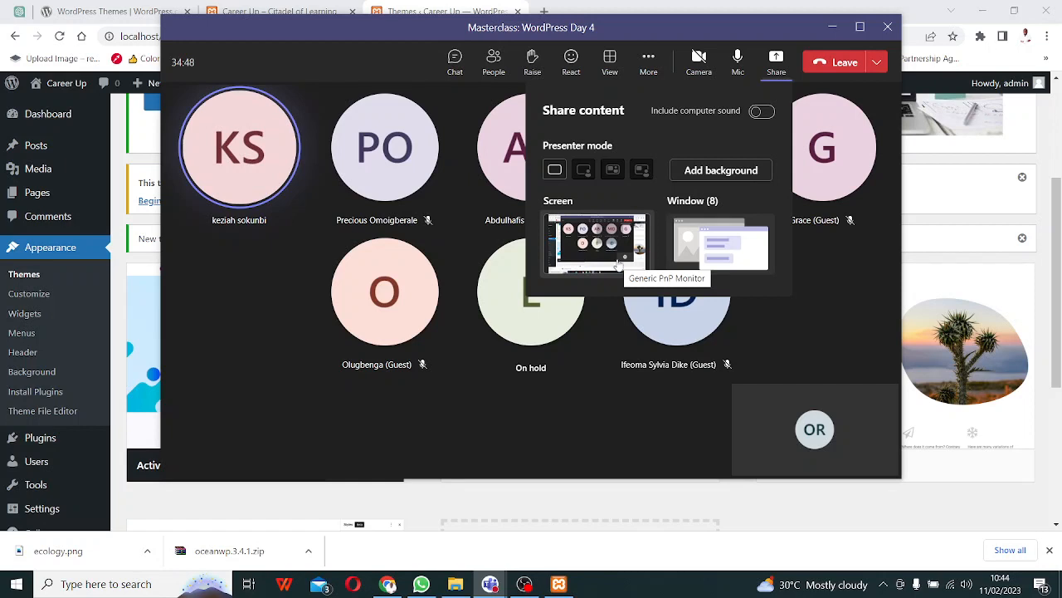
pyautogui.click(761, 112)
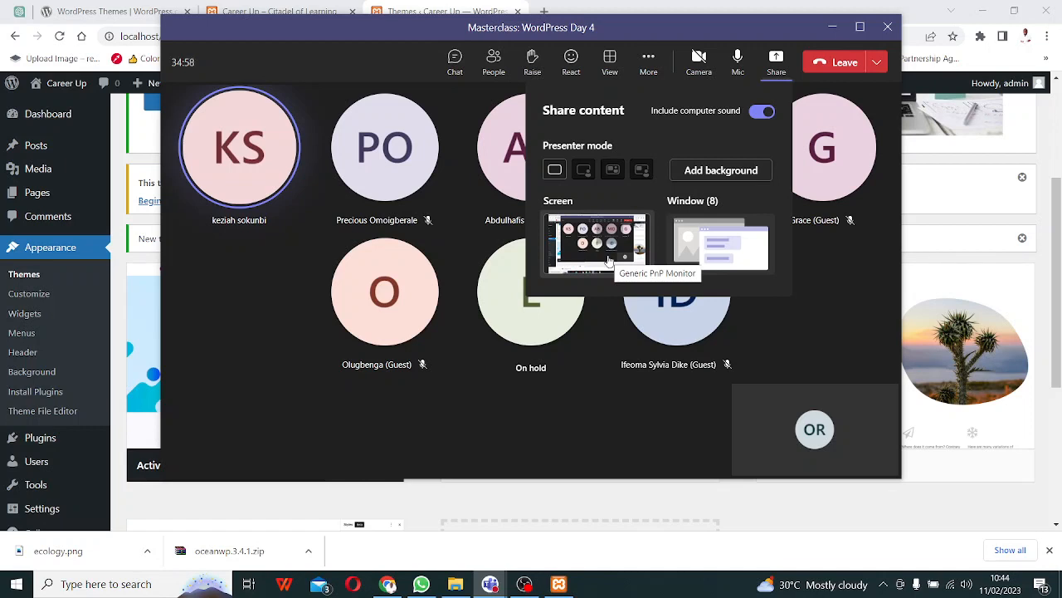
pyautogui.click(609, 260)
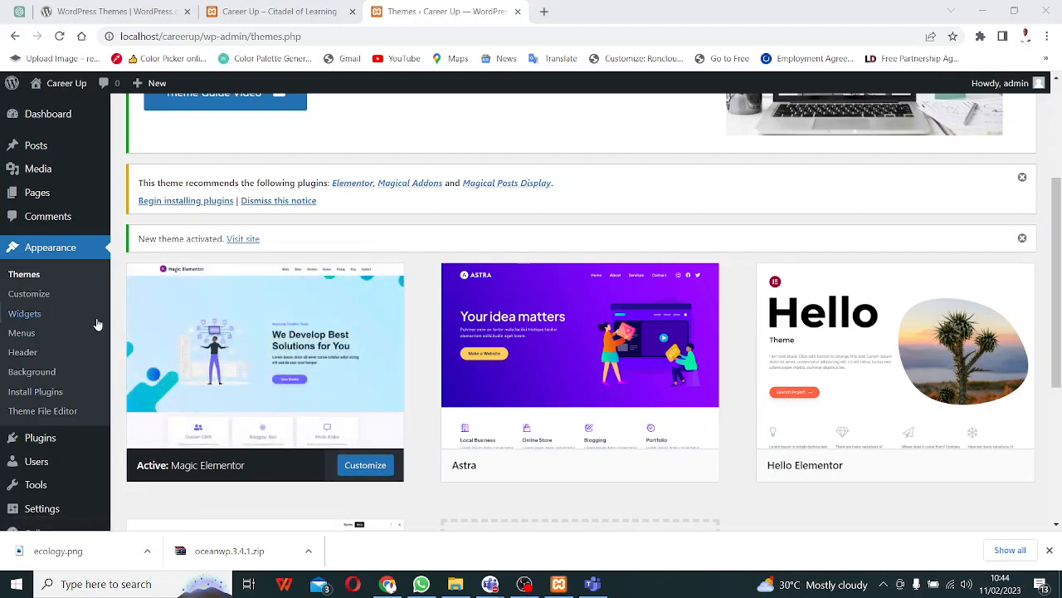
# - Open the theme Customizer in a new browser tab
pyautogui.rightClick(358, 467)
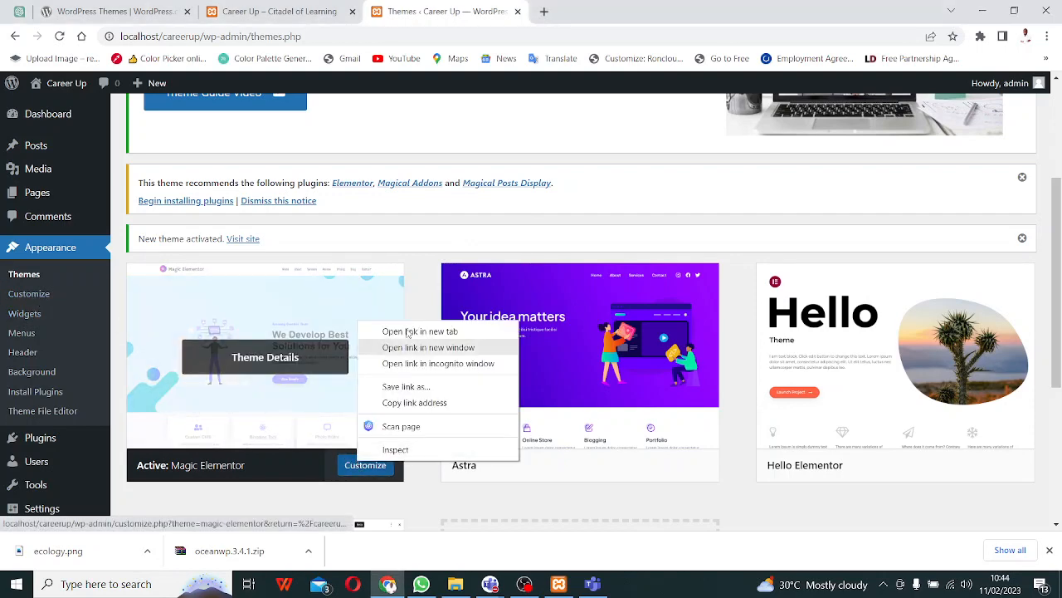
pyautogui.click(394, 330)
pyautogui.click(581, 12)
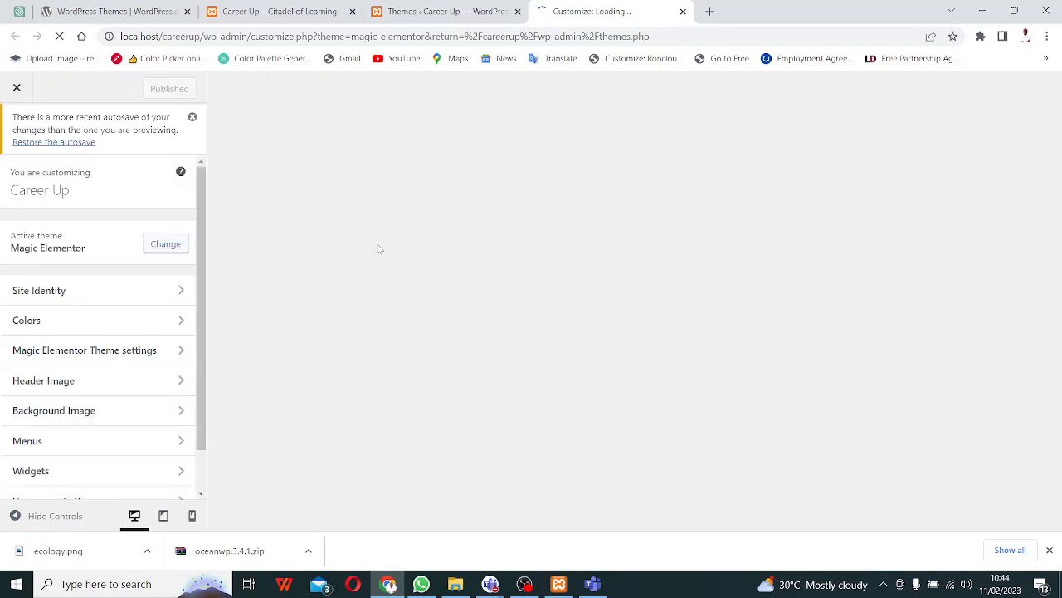
# - Set ecology.png as the site logo in Site Identity, skipping cropping
pyautogui.click(178, 290)
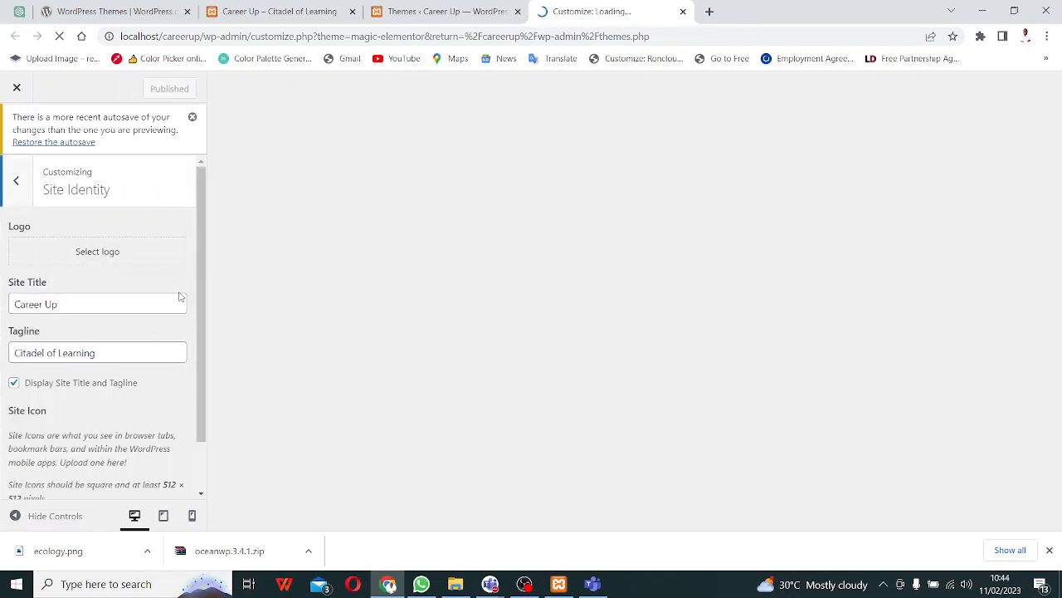
pyautogui.click(125, 259)
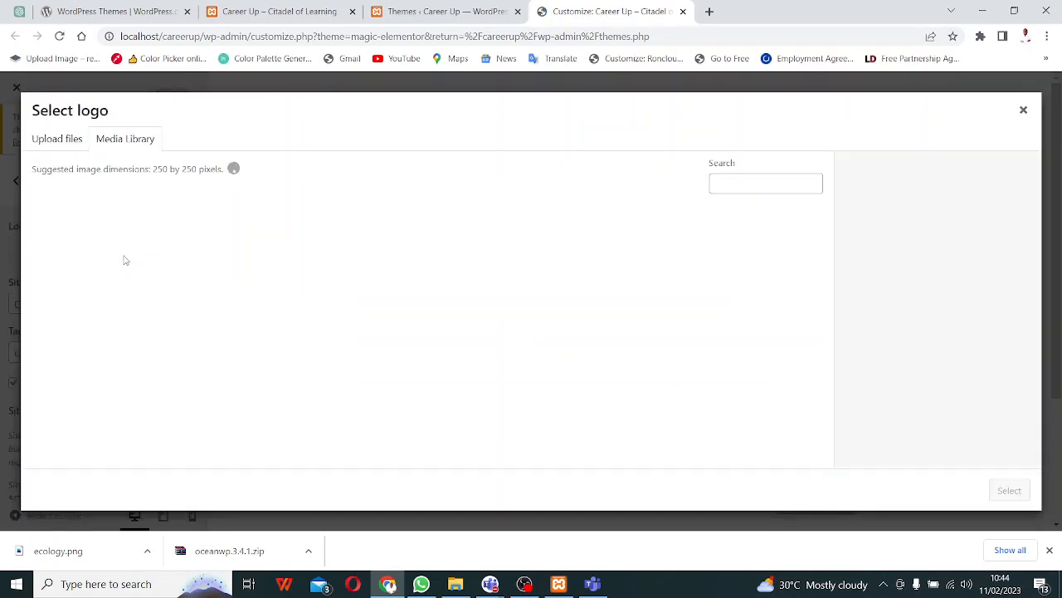
pyautogui.click(170, 262)
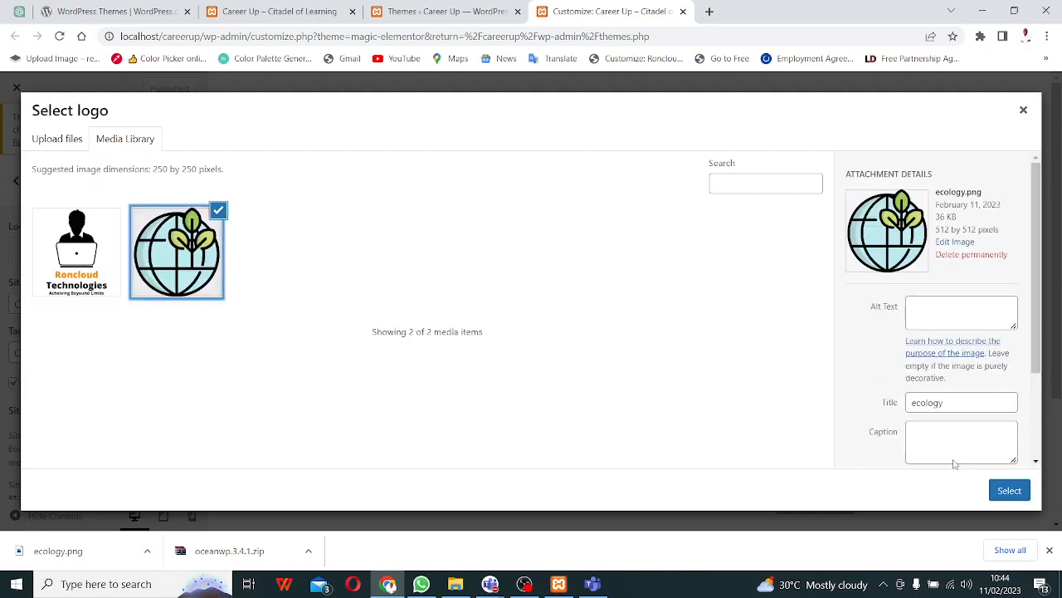
pyautogui.click(1010, 491)
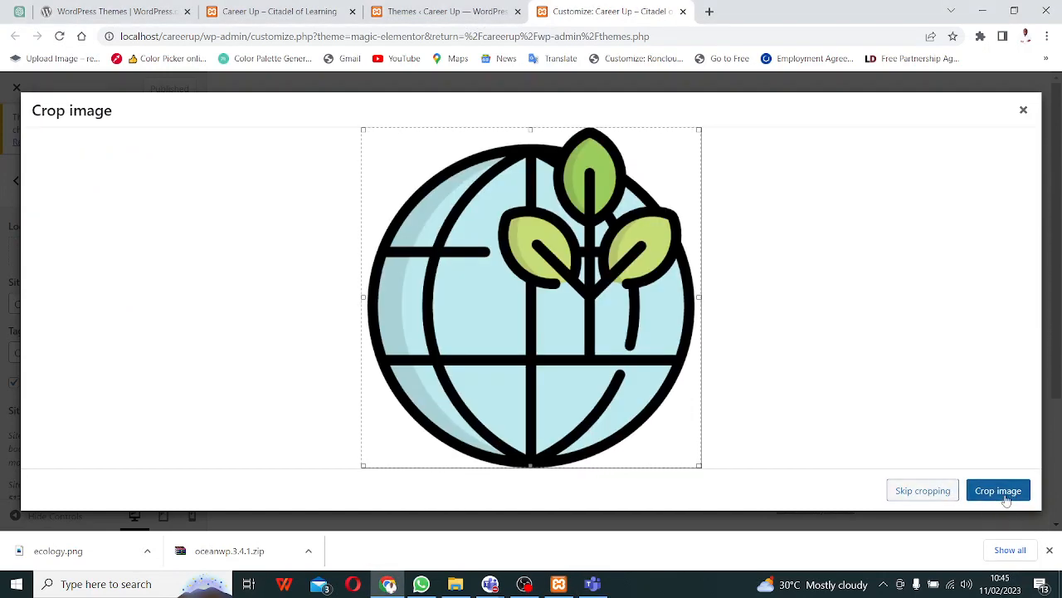
pyautogui.click(939, 496)
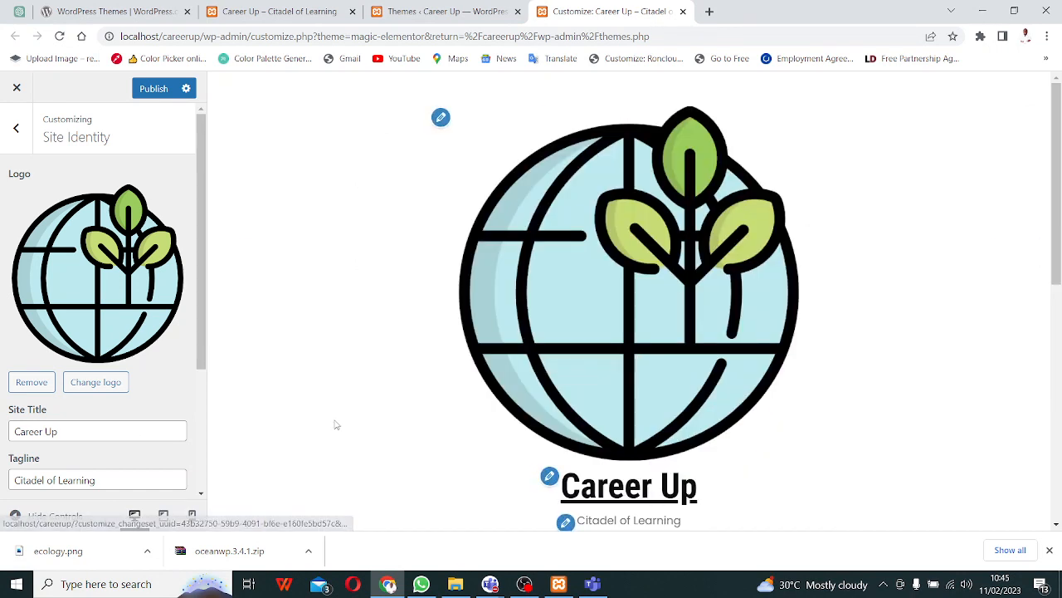
pyautogui.scroll(-1, 89, 286)
pyautogui.scroll(-2, 89, 286)
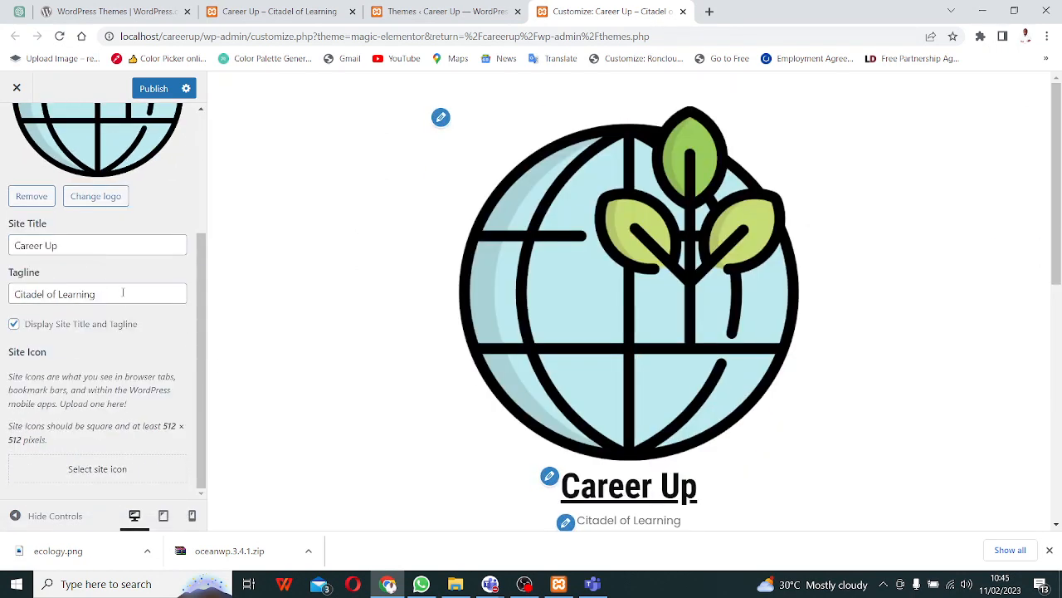
# - Choose the Roncloud image as the site icon and try cropping it
pyautogui.click(105, 469)
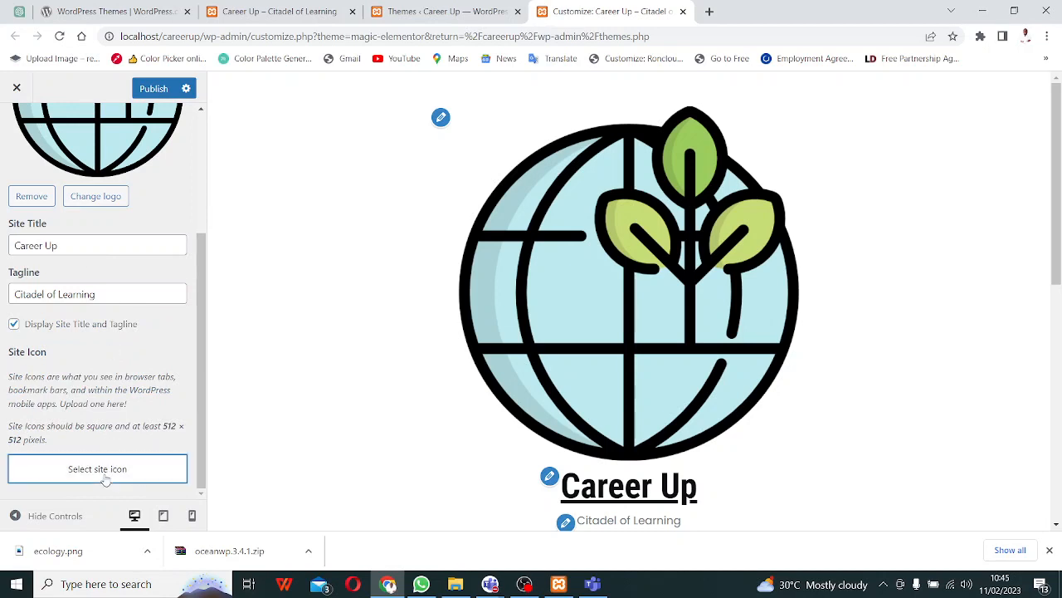
pyautogui.click(148, 259)
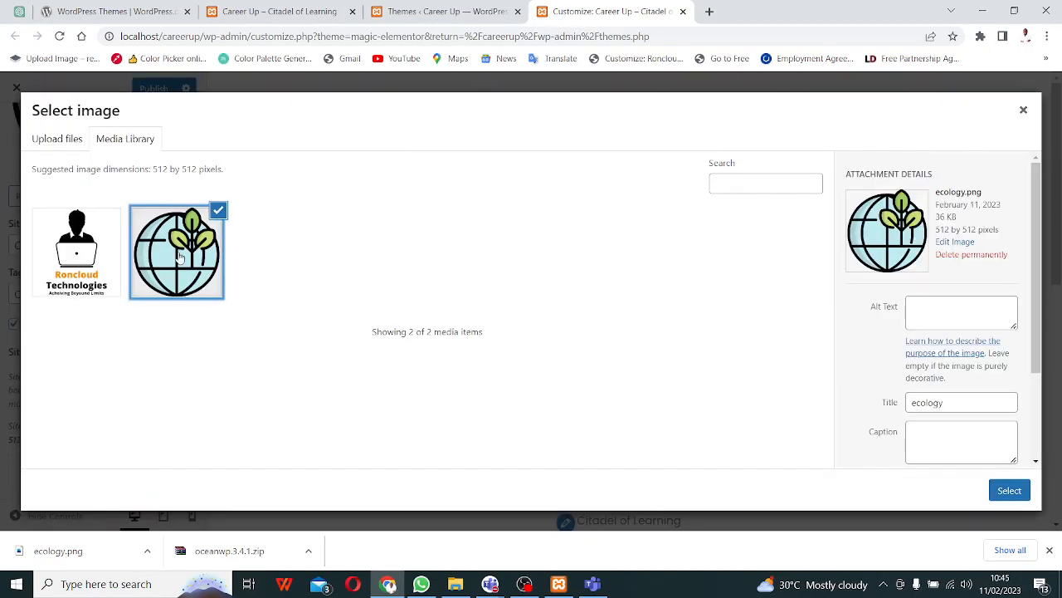
pyautogui.click(1009, 491)
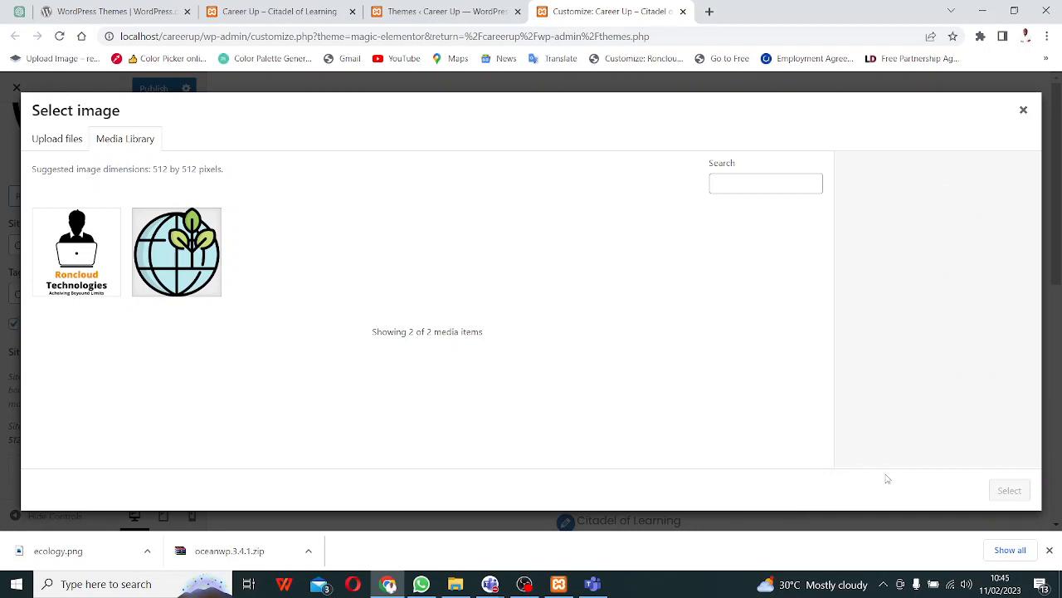
pyautogui.click(172, 251)
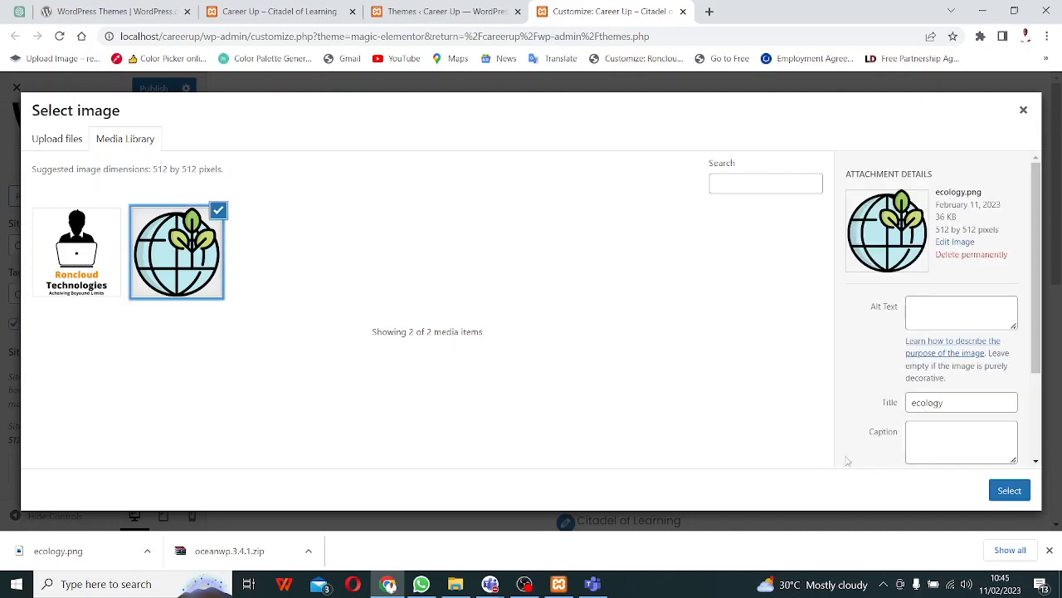
pyautogui.click(1008, 490)
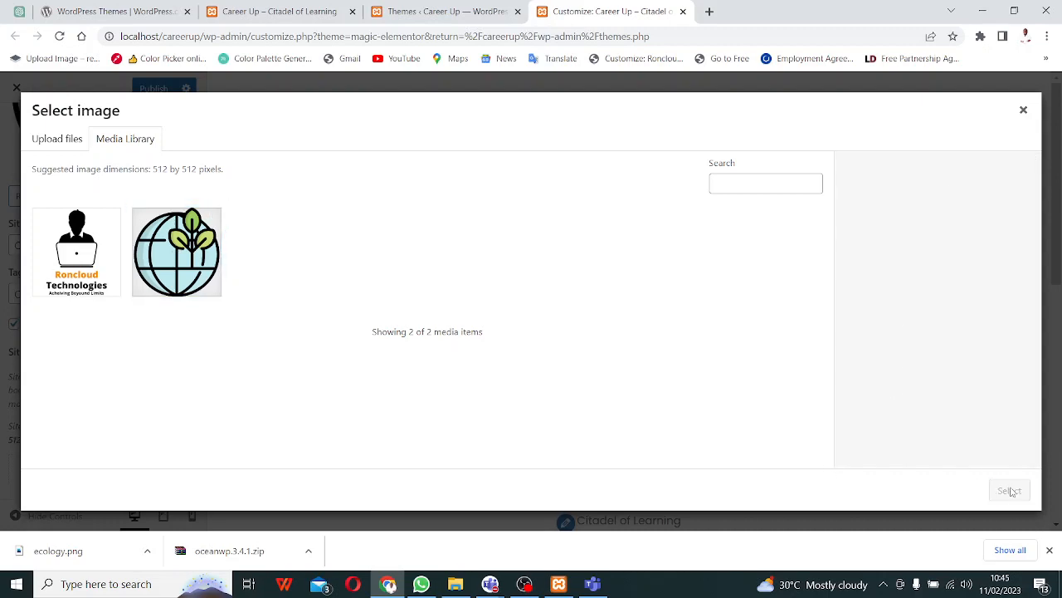
pyautogui.click(60, 245)
pyautogui.click(1007, 489)
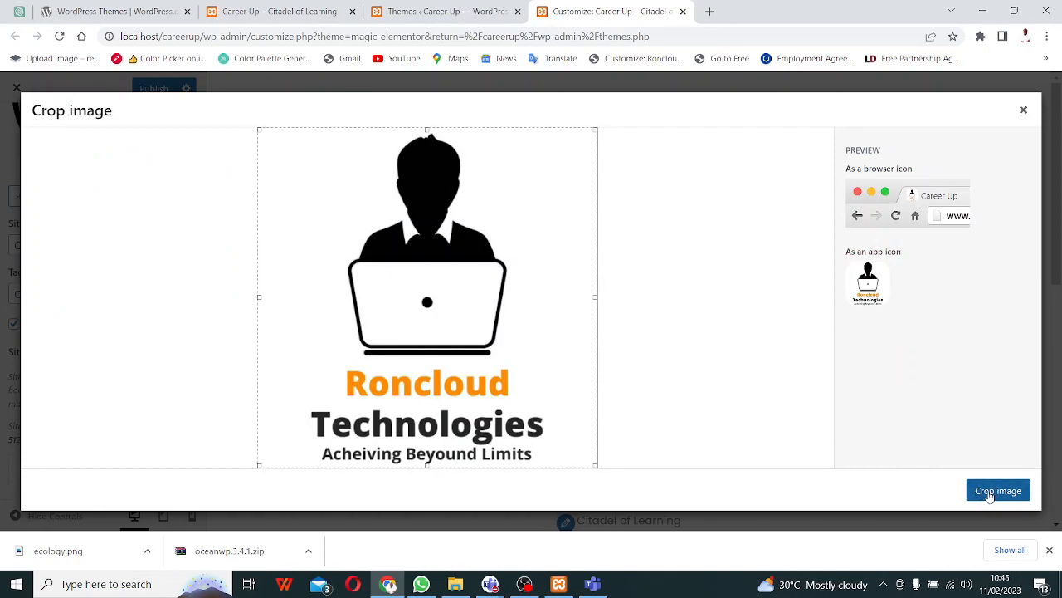
pyautogui.click(990, 493)
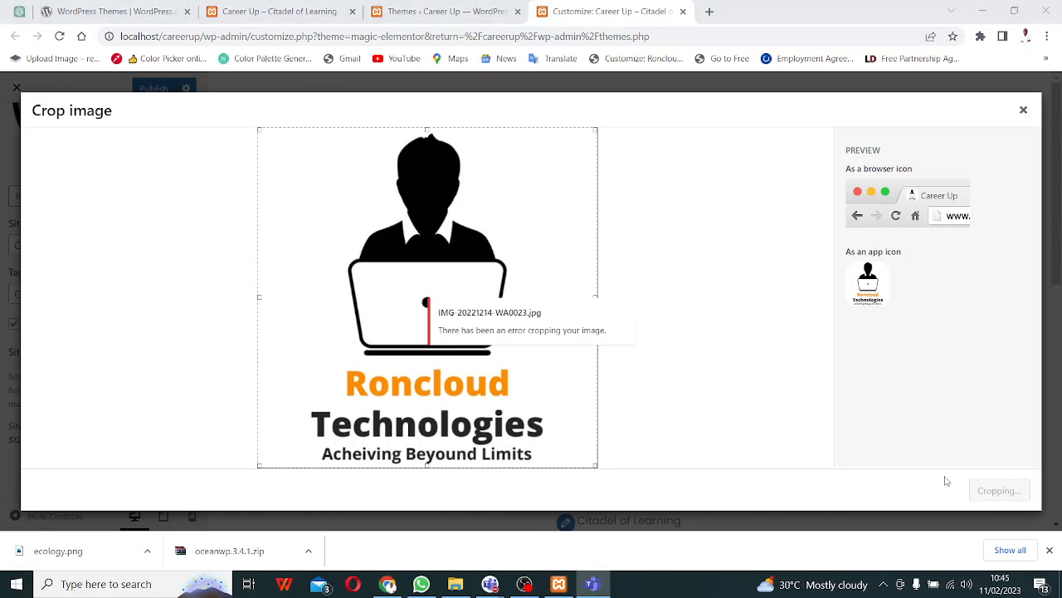
# - Close the failed crop dialog and remove the site logo
pyautogui.click(1024, 110)
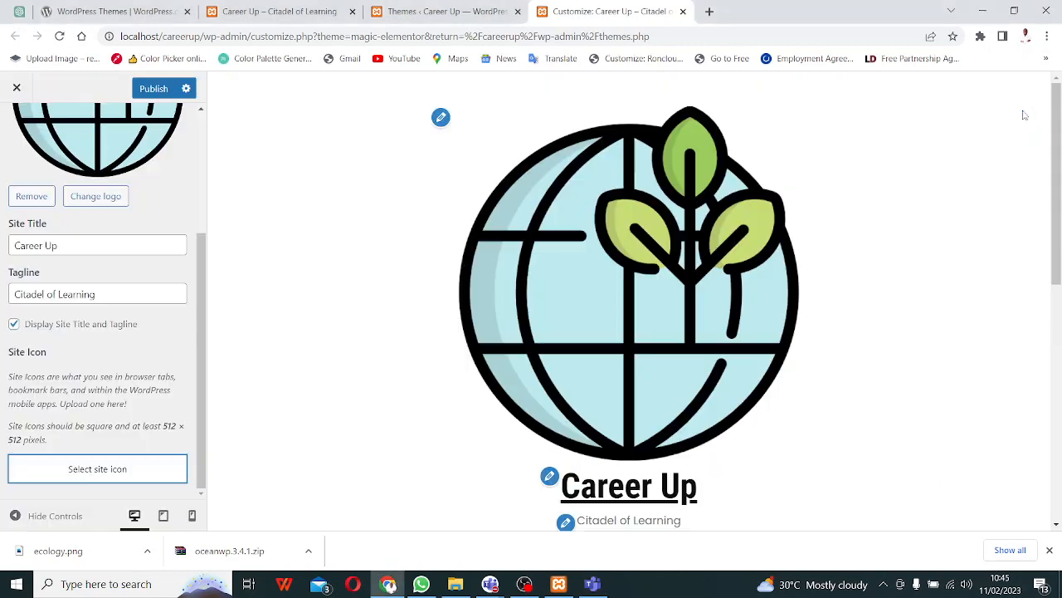
pyautogui.scroll(3, 12, 368)
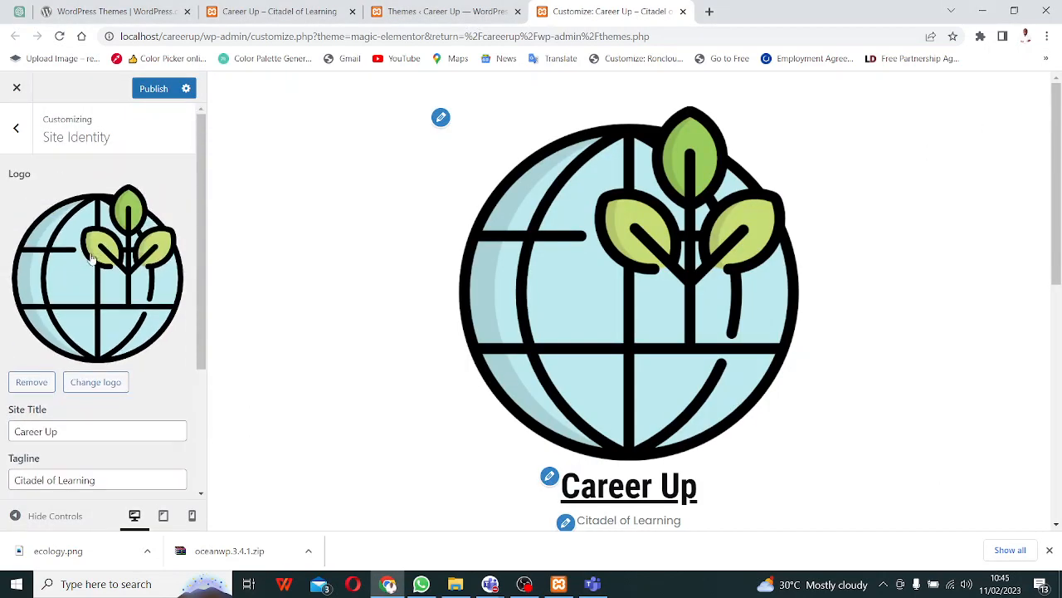
pyautogui.click(30, 384)
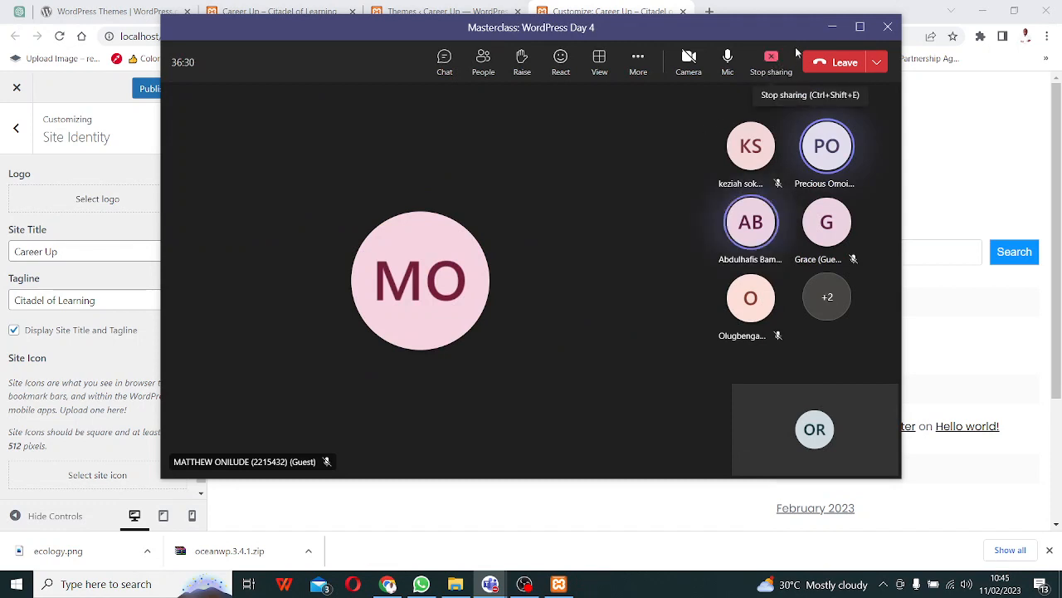
# - Minimise Teams and close the Customizer, leaving without saving changes
pyautogui.click(832, 26)
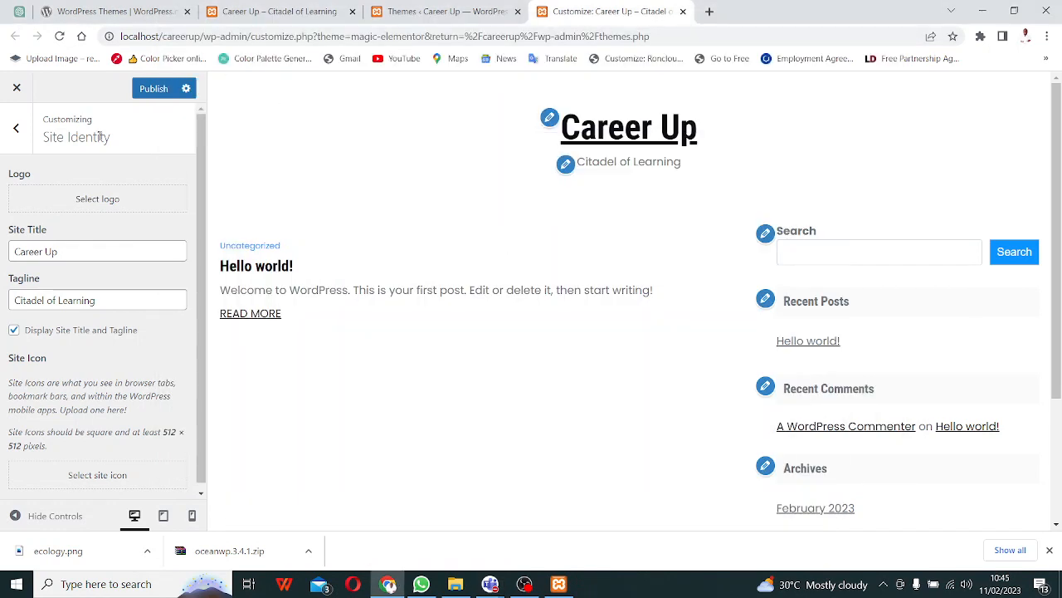
pyautogui.click(16, 128)
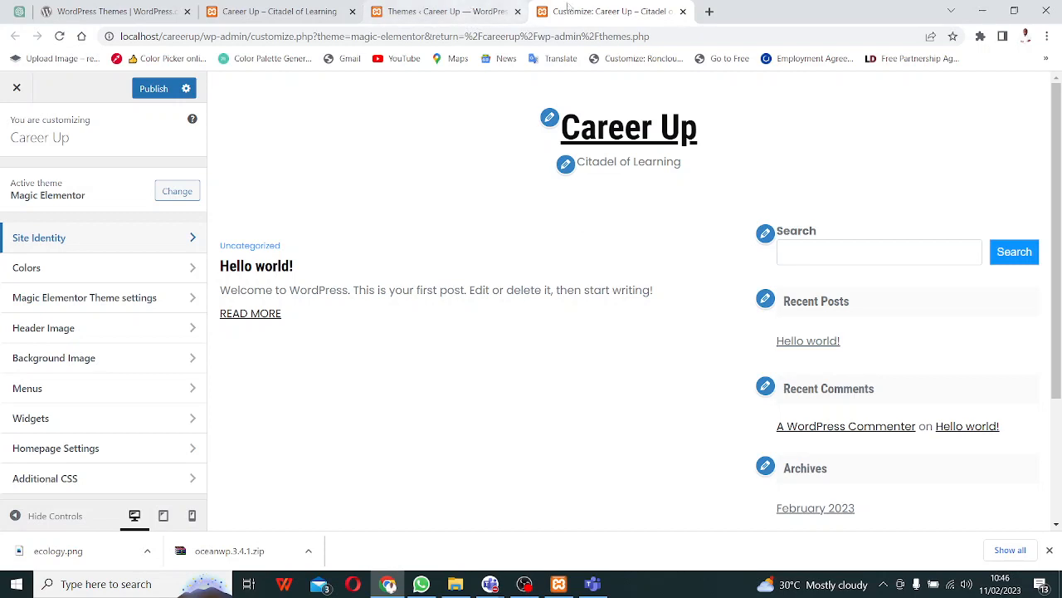
pyautogui.click(683, 11)
pyautogui.click(588, 123)
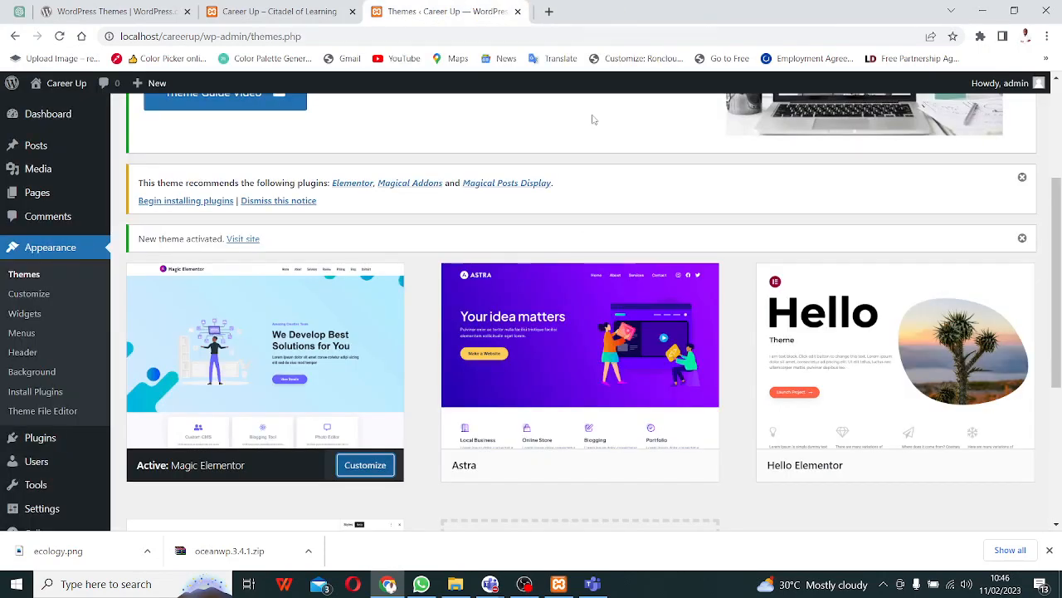
# - Reopen the theme Customizer in a fresh browser tab
pyautogui.rightClick(366, 465)
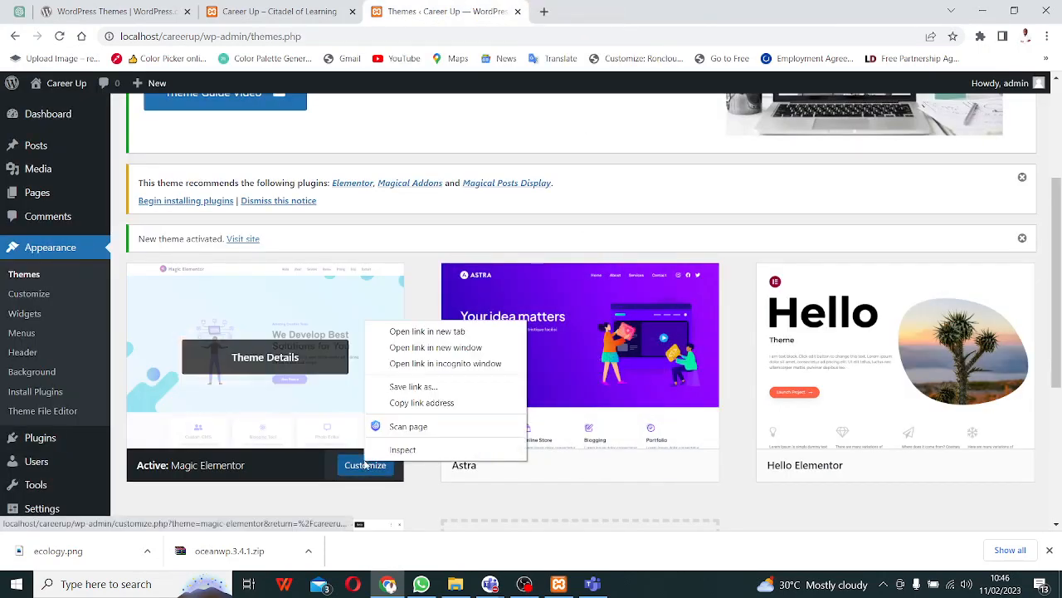
pyautogui.click(428, 332)
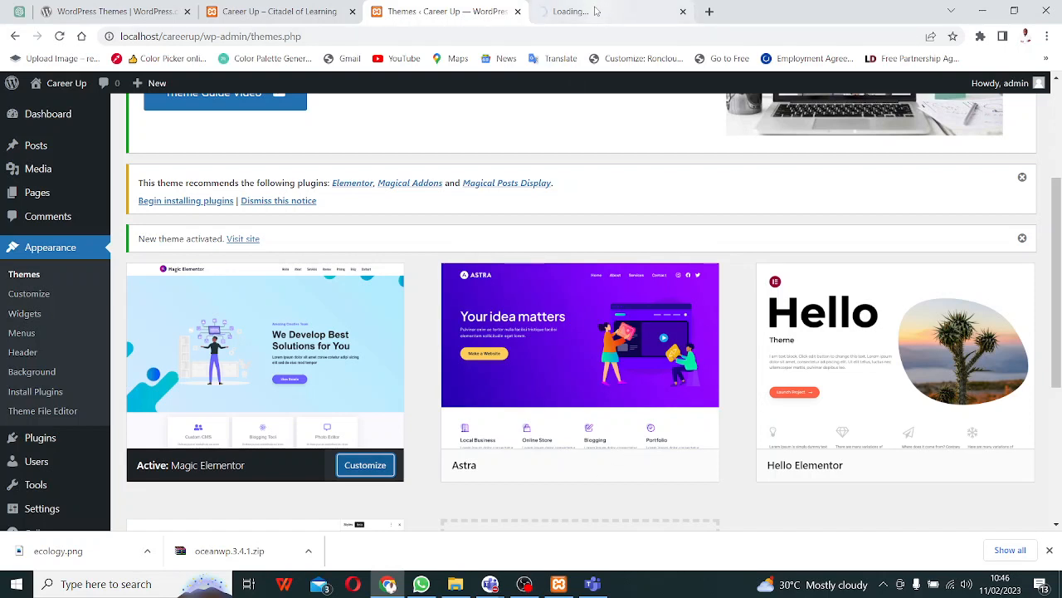
pyautogui.click(597, 13)
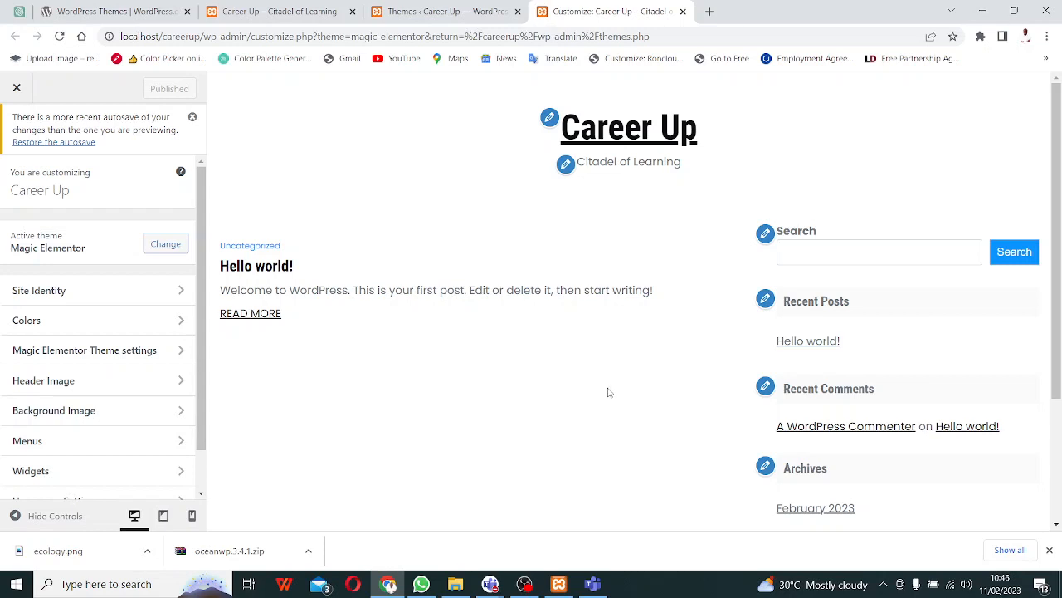
# - Select ecology.png as the site logo in Site Identity, skipping cropping
pyautogui.click(175, 299)
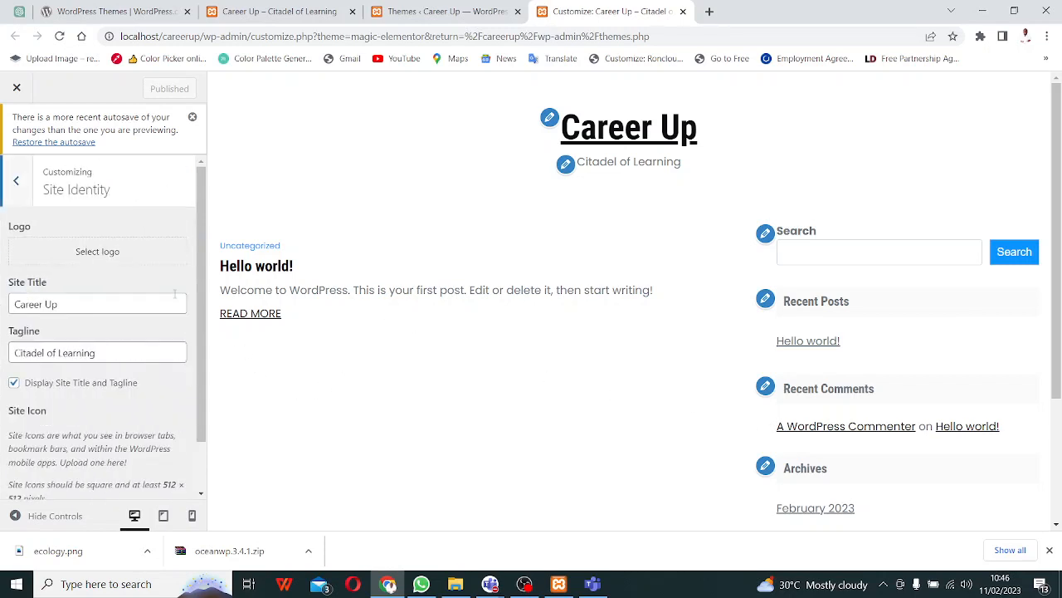
pyautogui.click(4, 181)
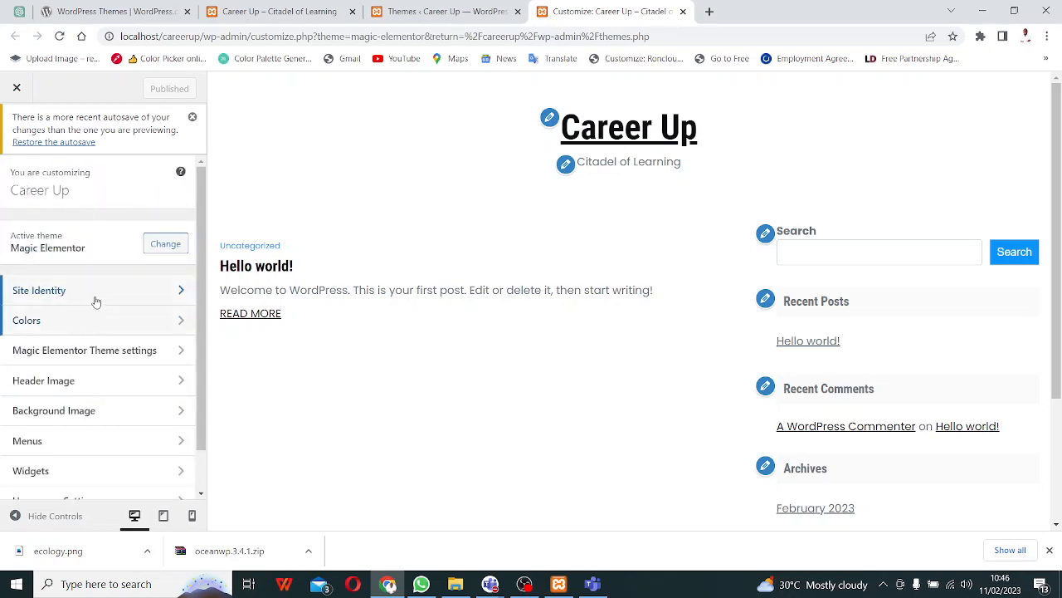
pyautogui.click(171, 301)
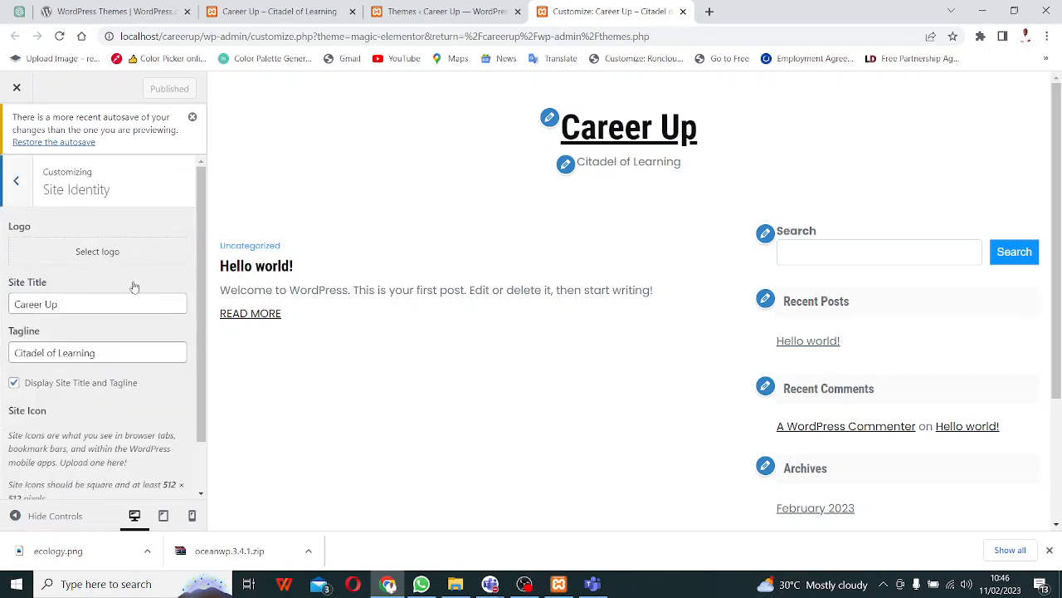
pyautogui.click(99, 254)
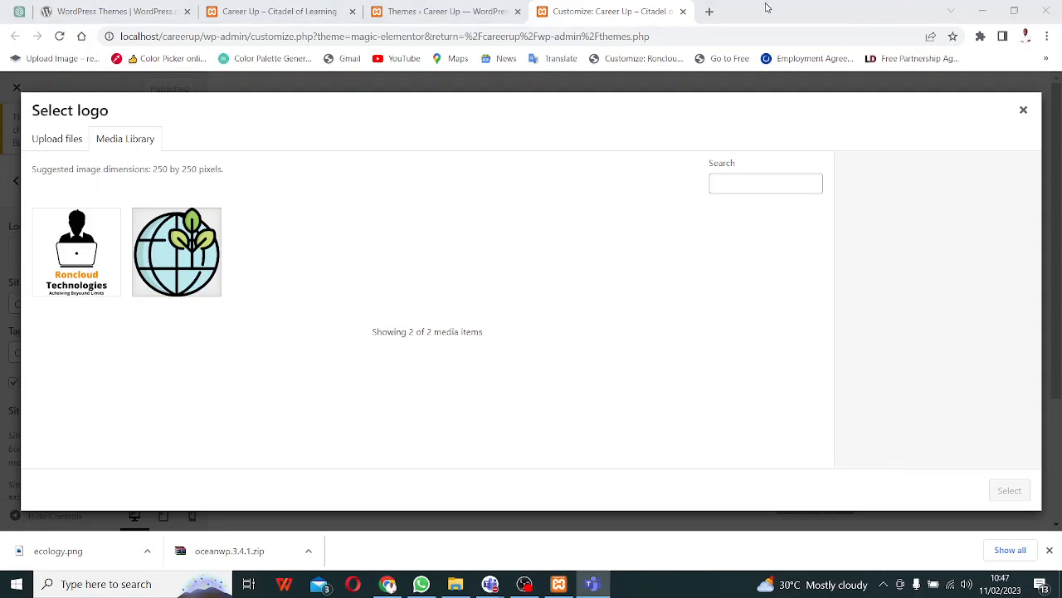
pyautogui.click(163, 272)
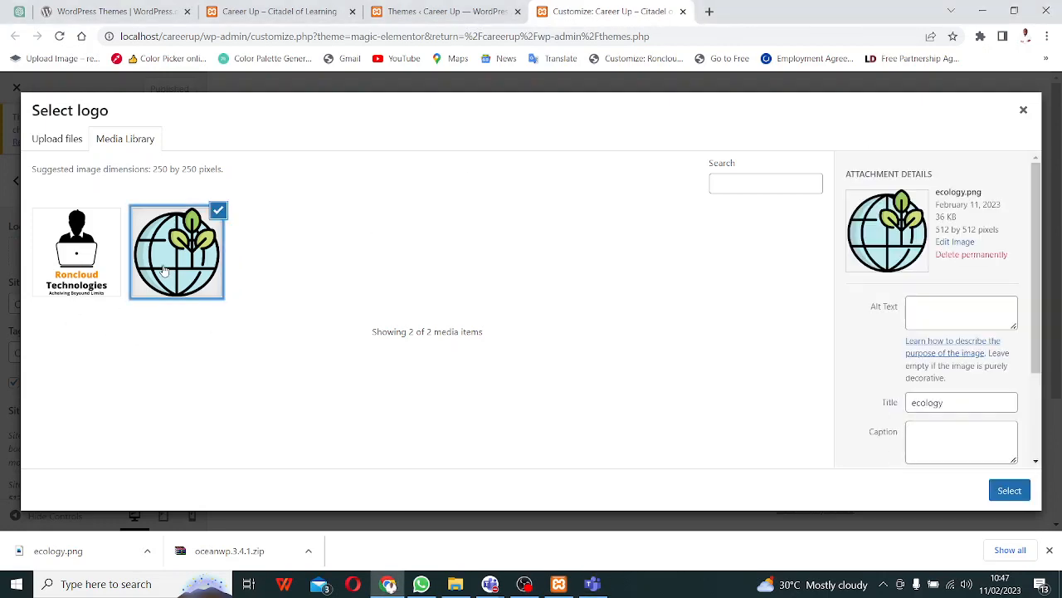
pyautogui.click(1009, 490)
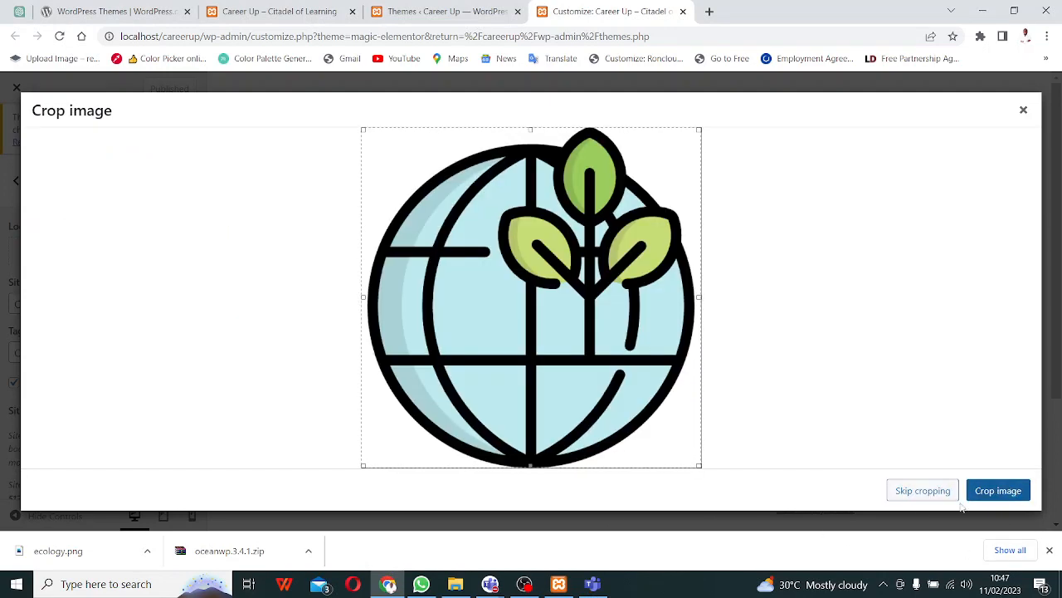
pyautogui.click(909, 495)
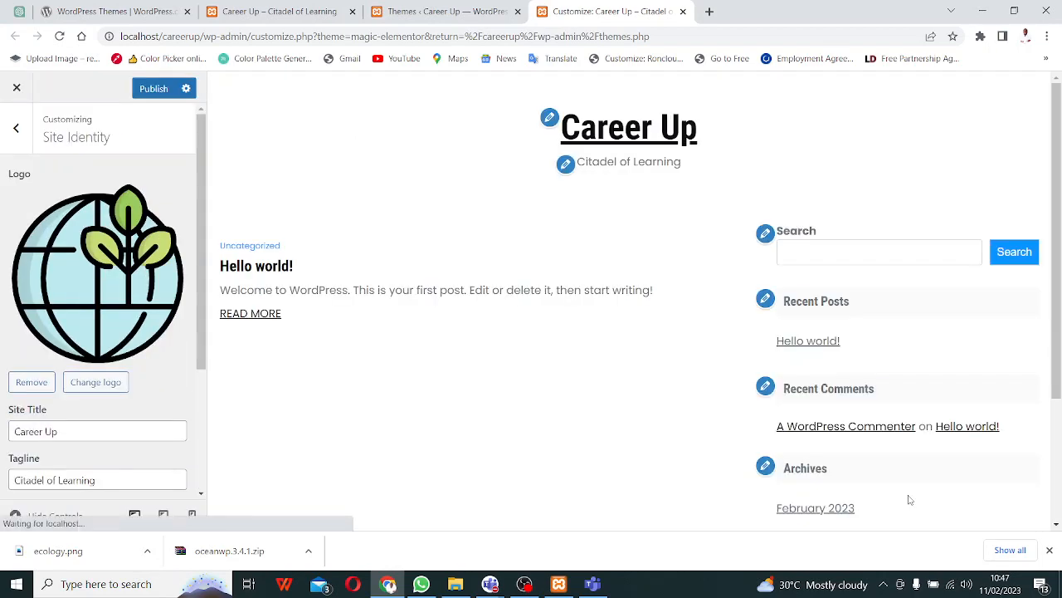
# - Admit the waiting guest into the Teams meeting and hide the meeting window
pyautogui.click(805, 53)
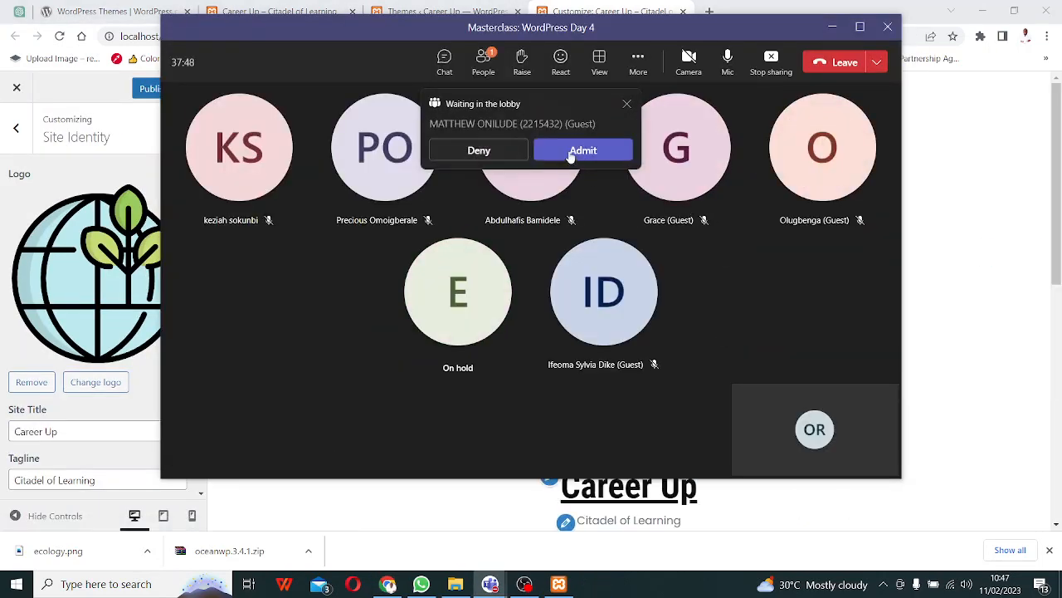
pyautogui.click(569, 147)
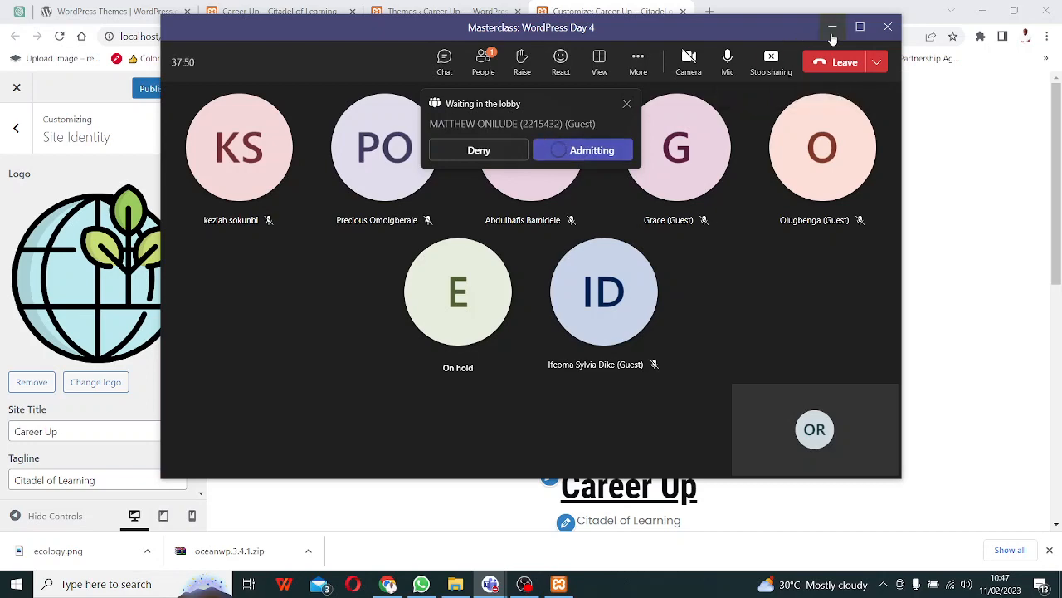
pyautogui.click(832, 28)
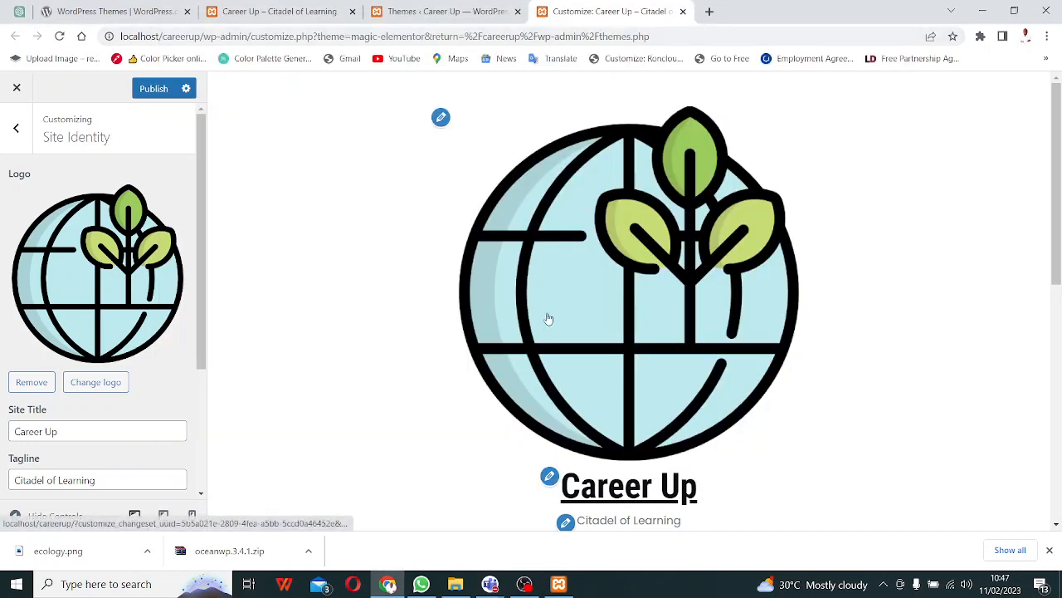
# - Remove the logo and select ecology.png as the logo again
pyautogui.click(37, 383)
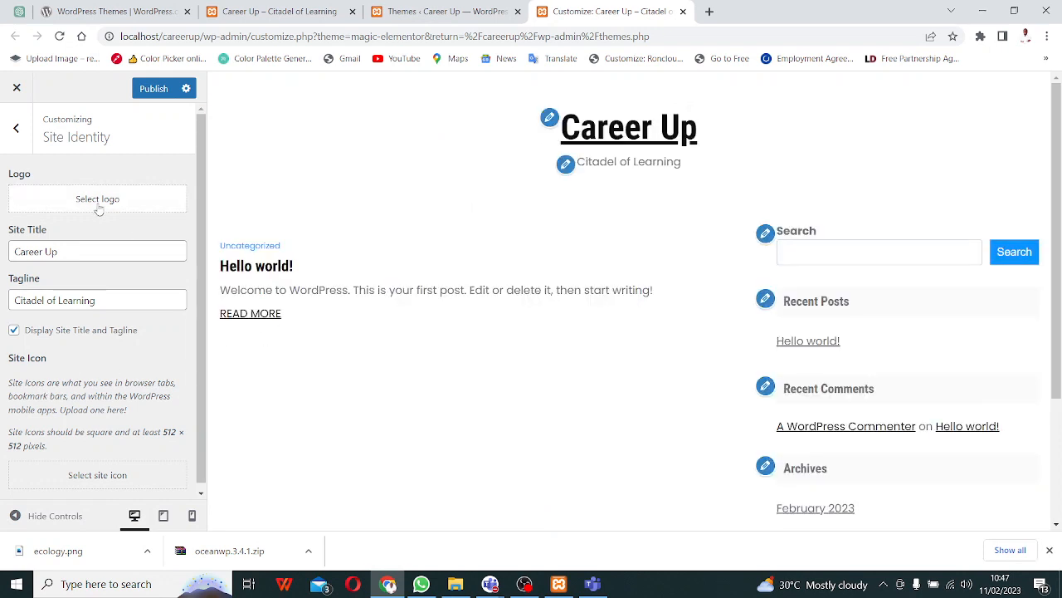
pyautogui.click(97, 203)
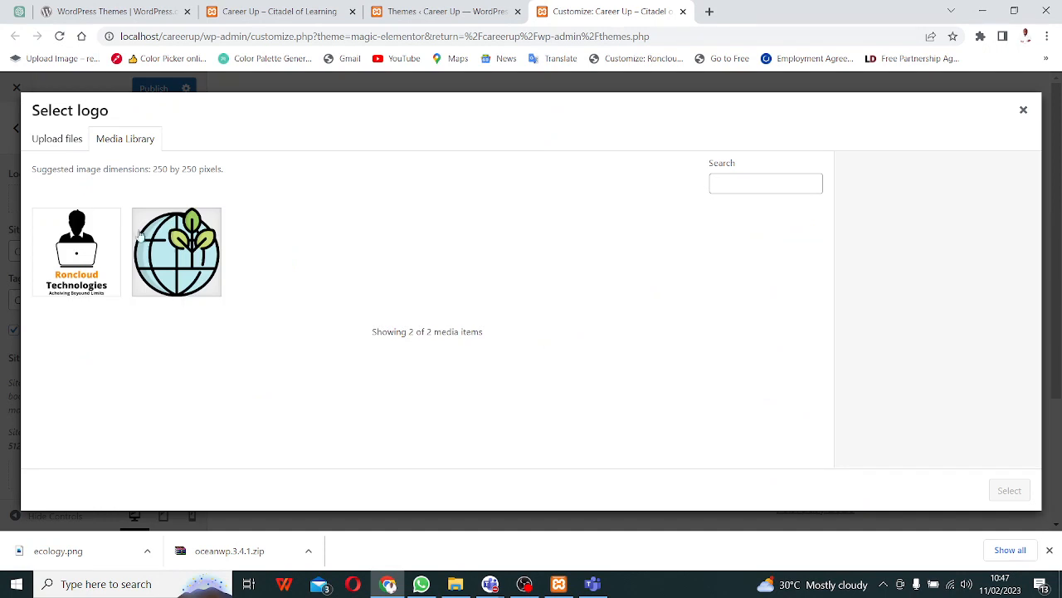
pyautogui.click(179, 255)
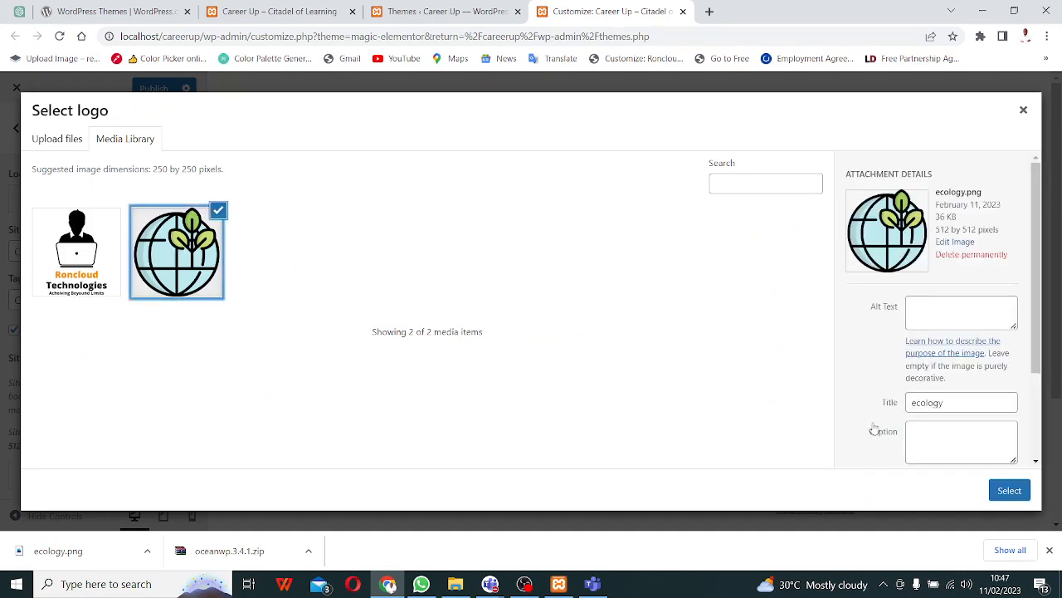
pyautogui.click(1017, 495)
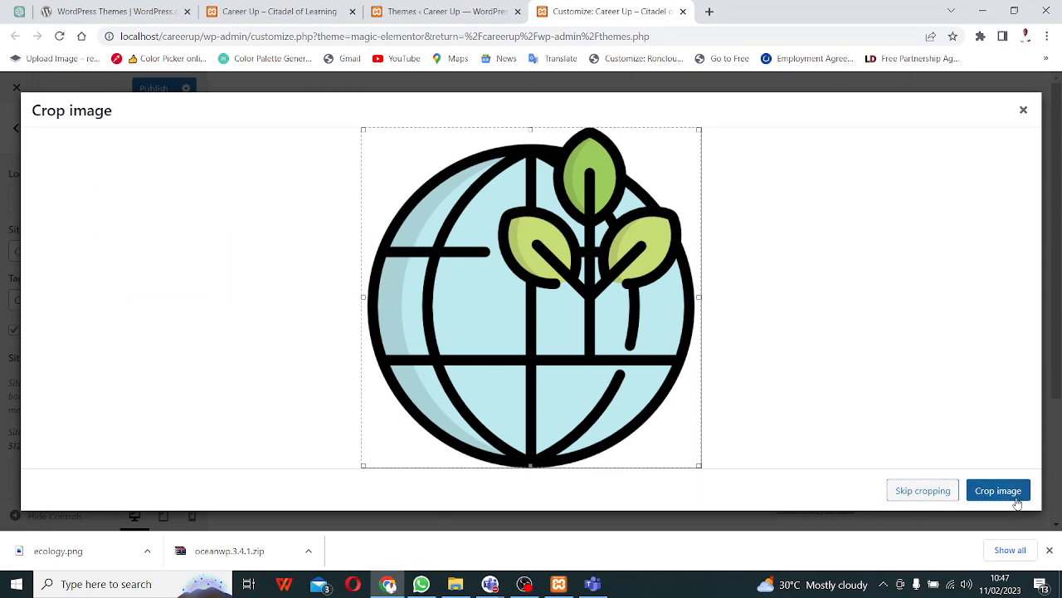
# - Keep the logo uncropped, then pick the Roncloud image as the site icon
pyautogui.click(904, 491)
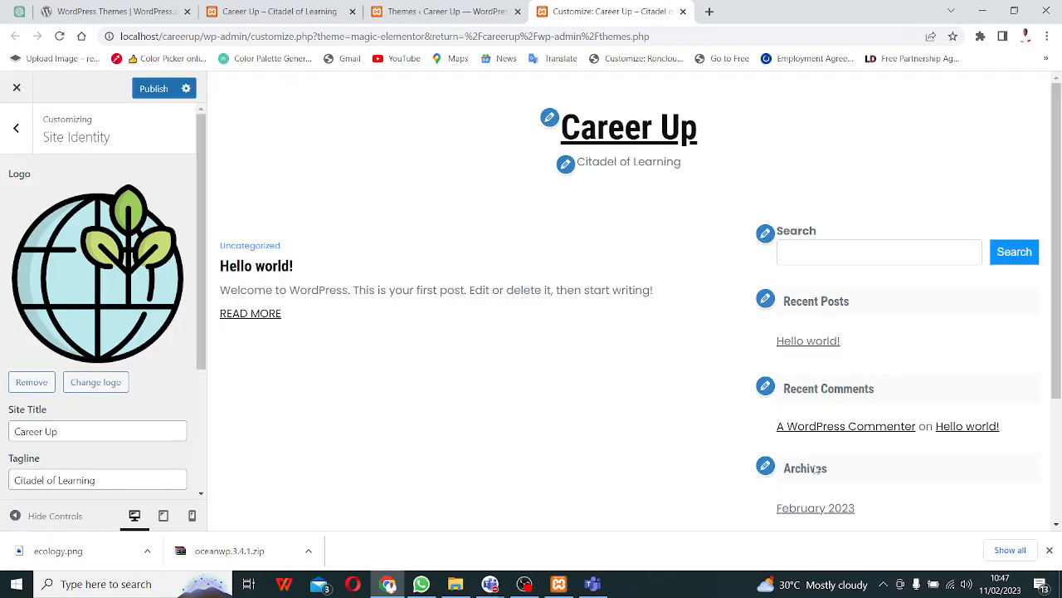
pyautogui.scroll(-3, 116, 444)
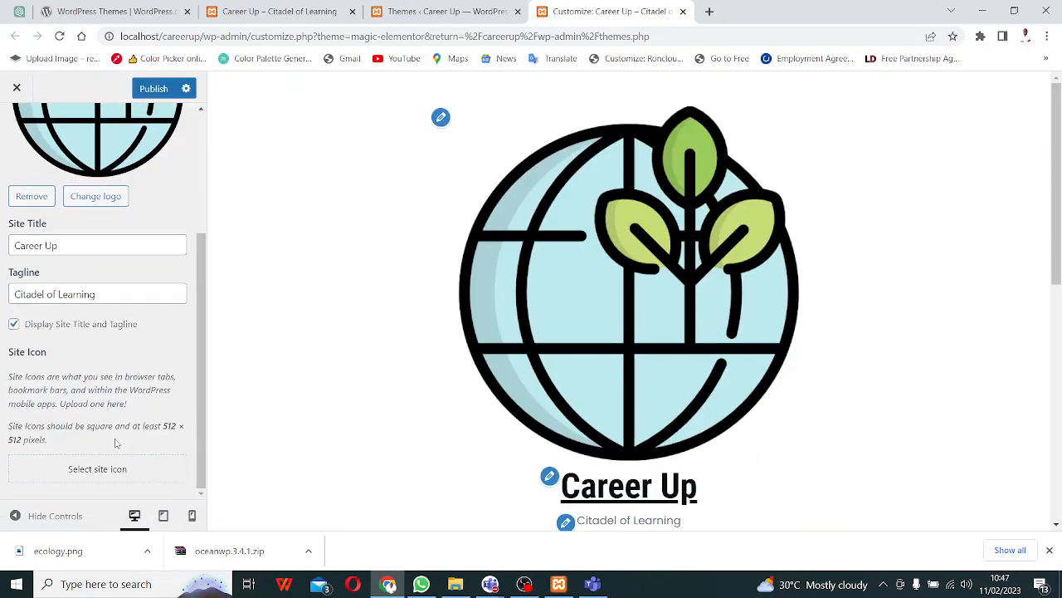
pyautogui.click(83, 471)
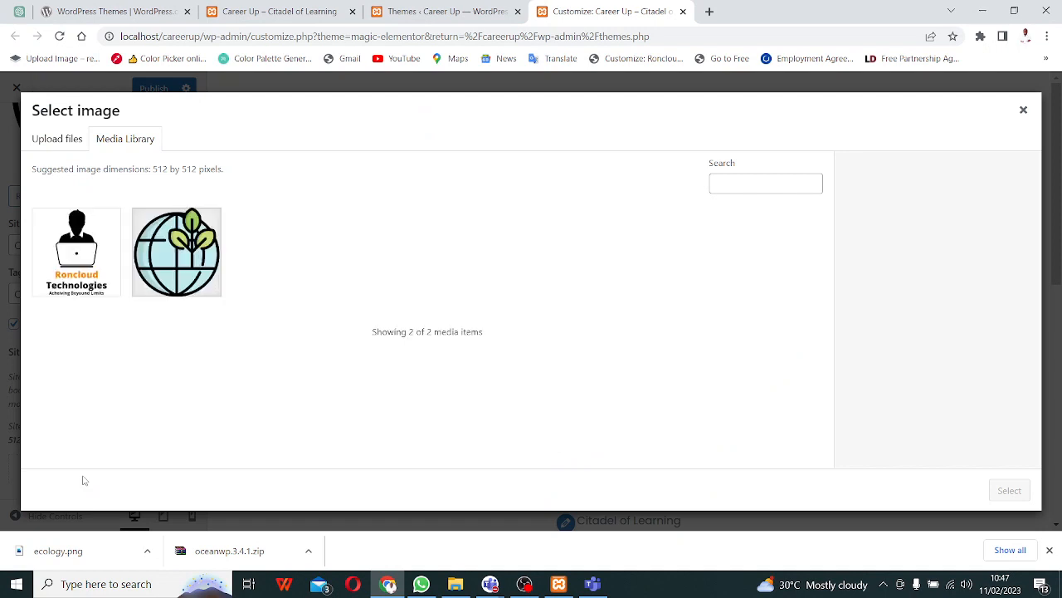
pyautogui.click(169, 274)
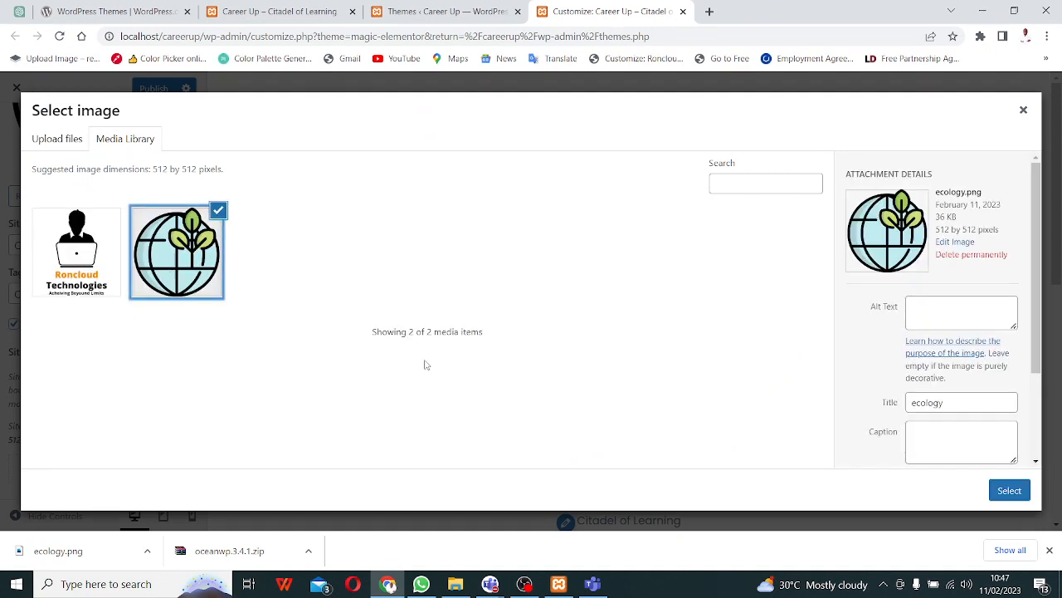
pyautogui.click(1009, 492)
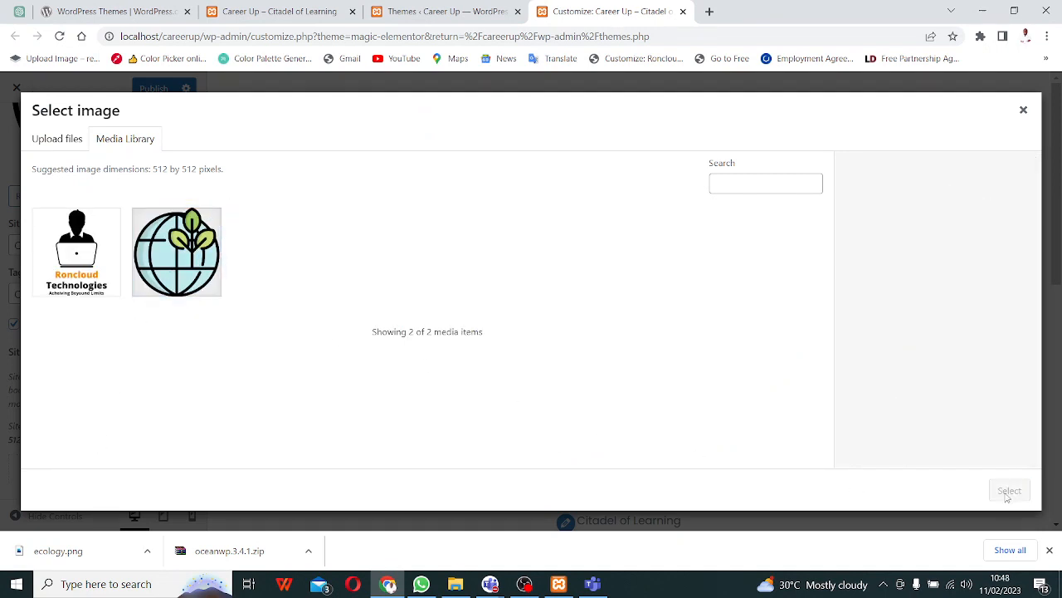
pyautogui.click(170, 254)
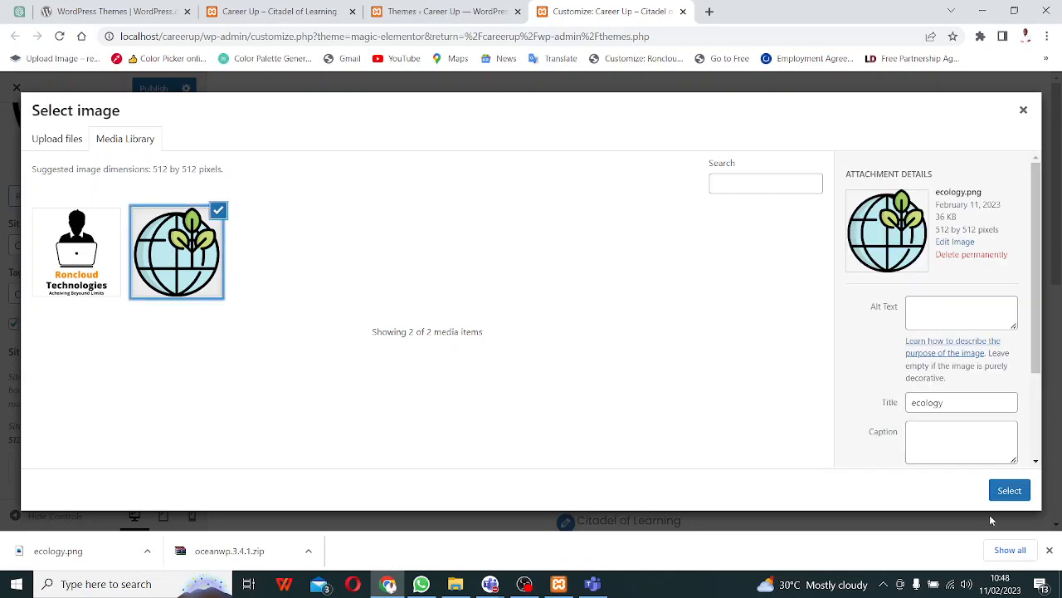
pyautogui.click(1010, 491)
pyautogui.click(78, 250)
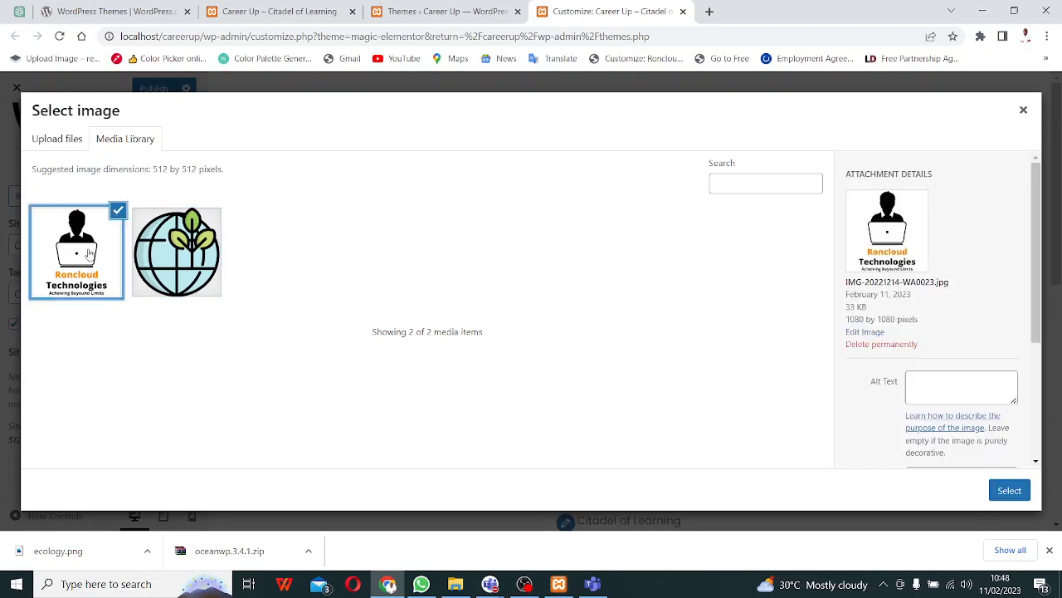
pyautogui.click(1017, 492)
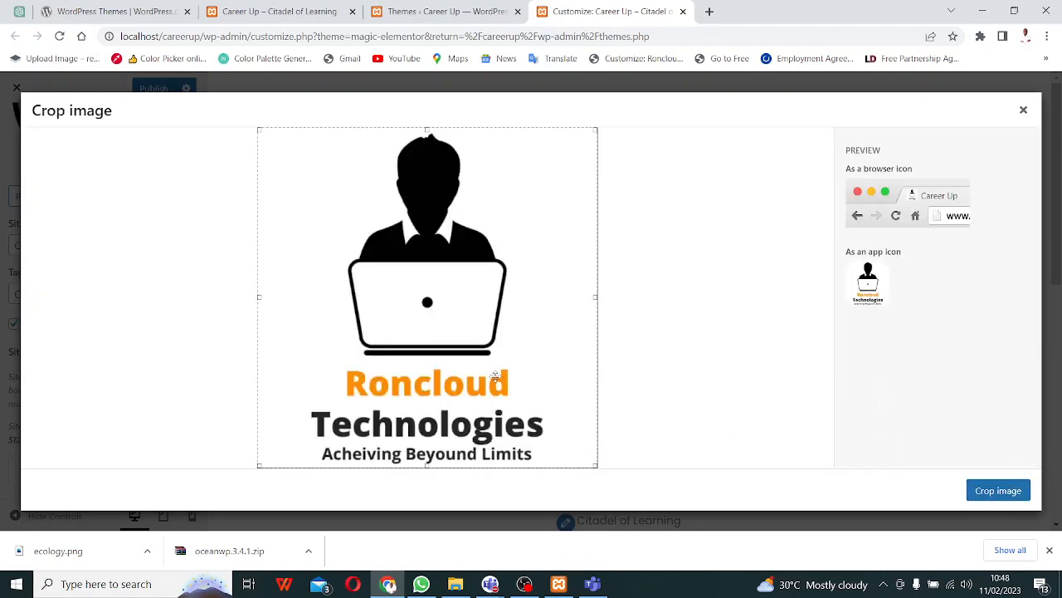
# - Crop the Roncloud image around the figure's head and laptop
pyautogui.click(998, 490)
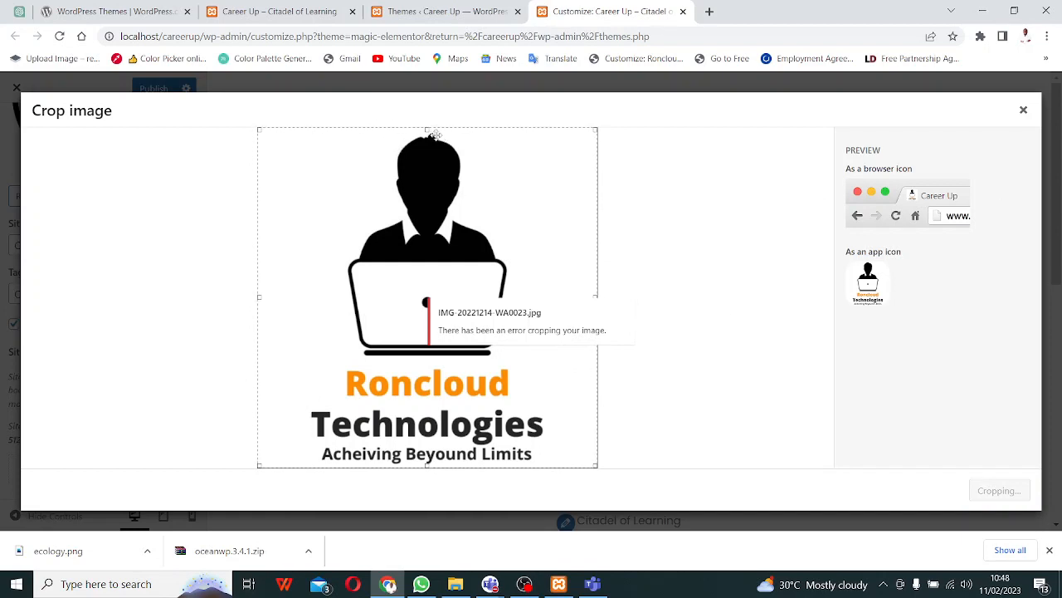
pyautogui.moveTo(426, 130); pyautogui.dragTo(407, 250)
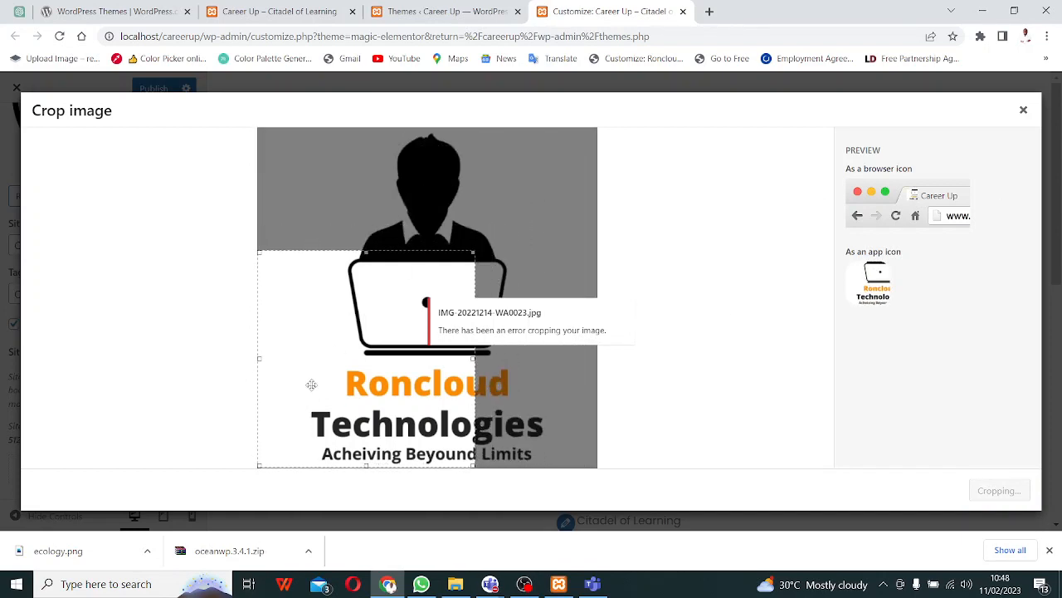
pyautogui.moveTo(257, 465); pyautogui.dragTo(298, 428)
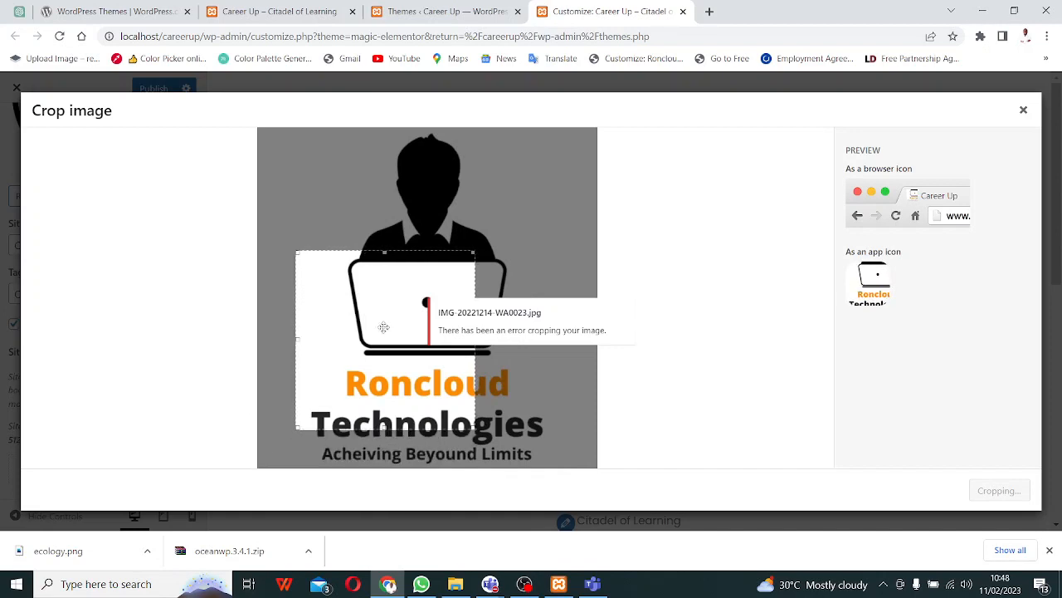
pyautogui.moveTo(405, 341); pyautogui.dragTo(451, 222)
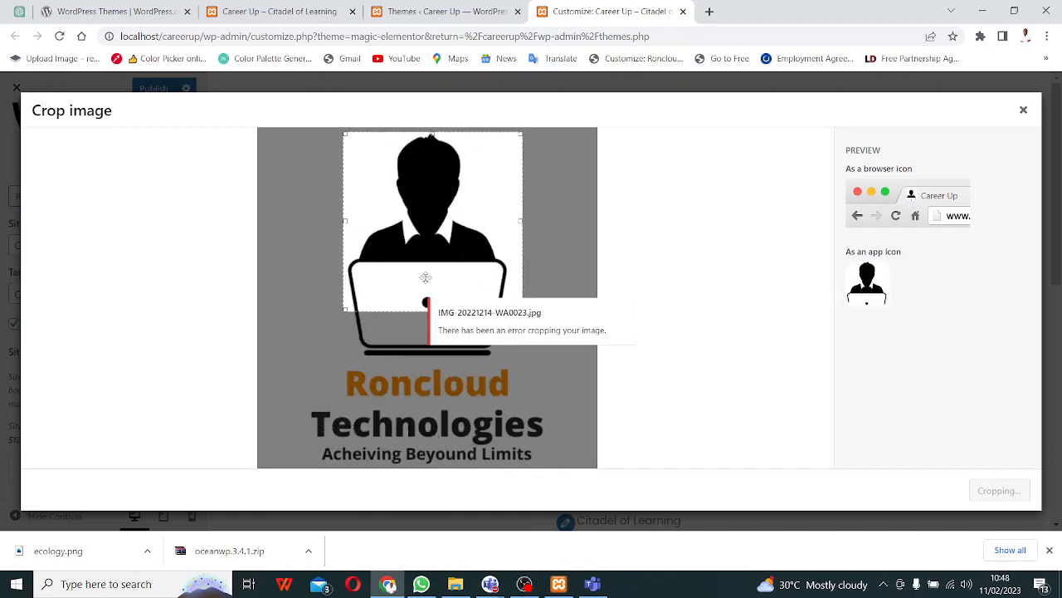
pyautogui.moveTo(345, 309); pyautogui.dragTo(298, 355)
pyautogui.moveTo(378, 283); pyautogui.dragTo(396, 283)
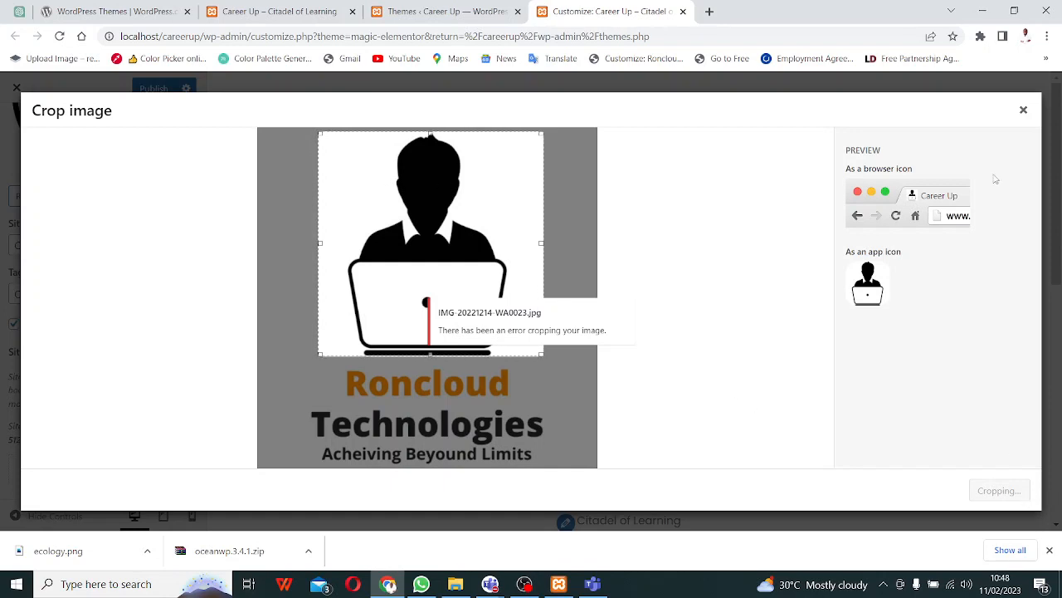
# - Retry cropping the Roncloud image as site icon, then dismiss the failed crop
pyautogui.click(1023, 110)
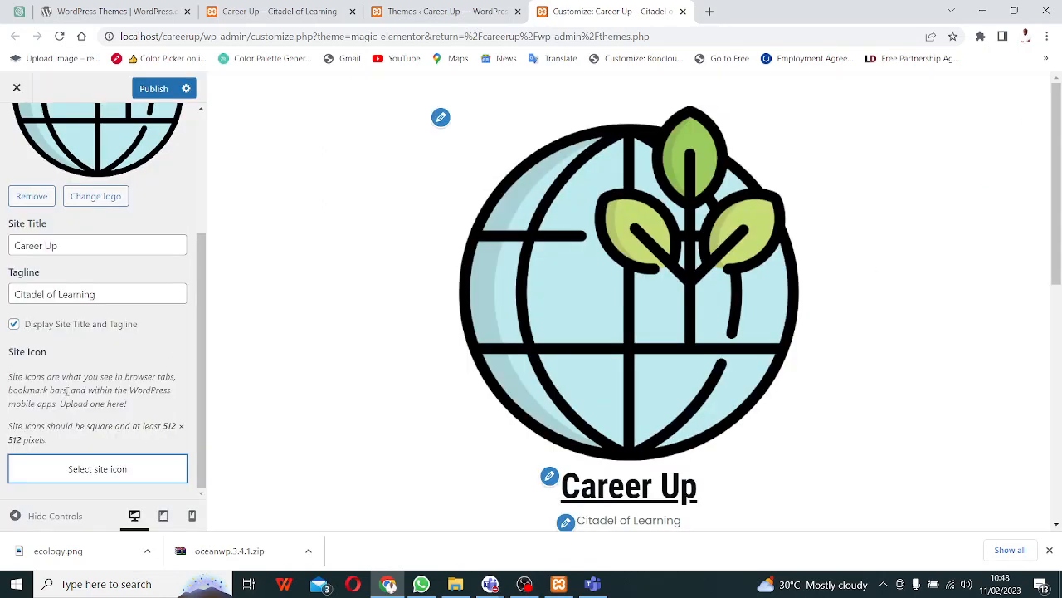
pyautogui.click(106, 471)
pyautogui.click(102, 265)
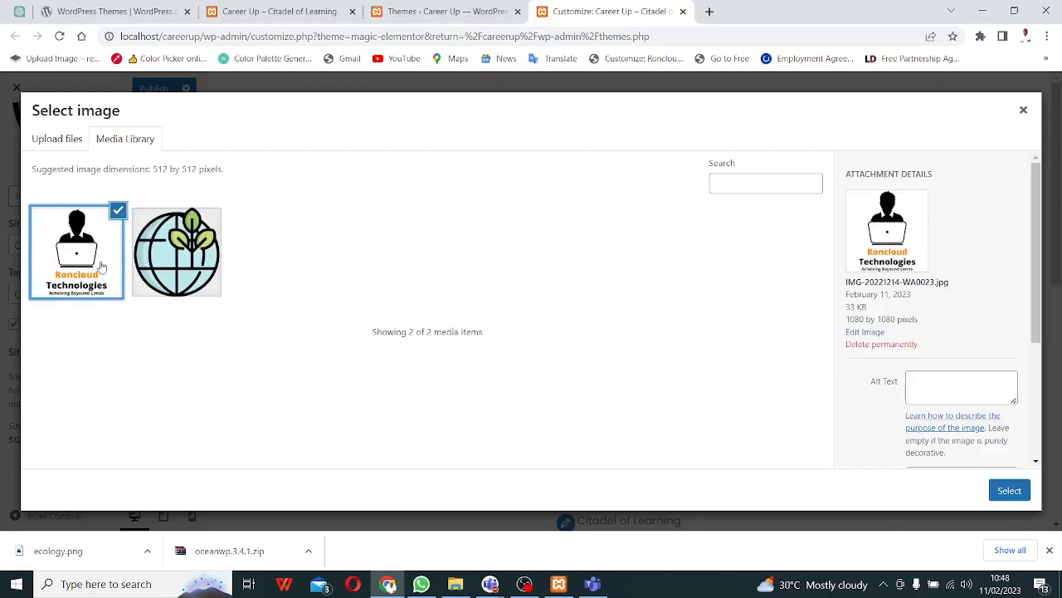
pyautogui.click(1006, 493)
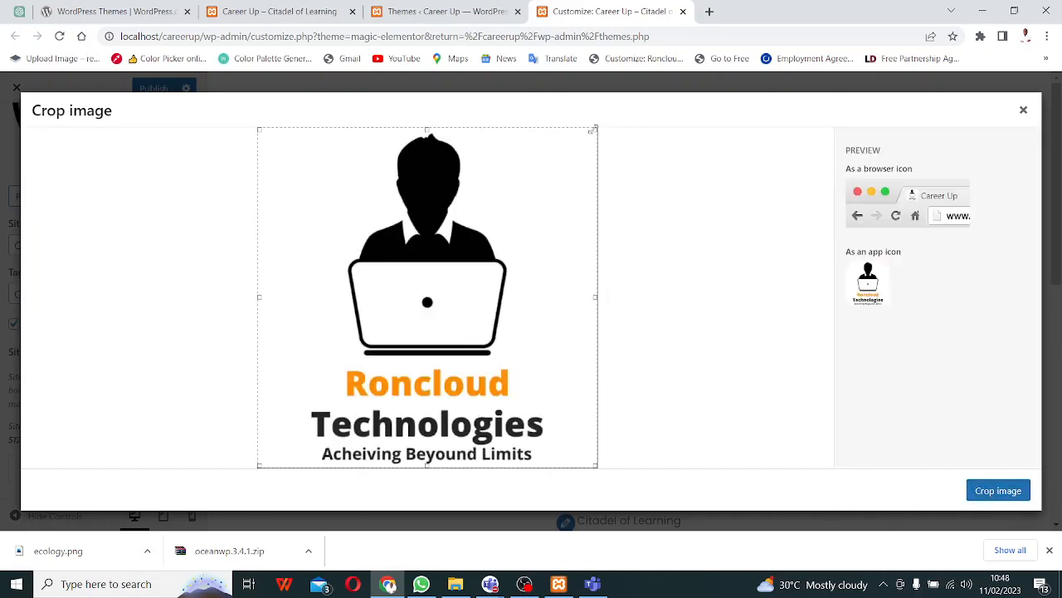
pyautogui.moveTo(594, 130); pyautogui.dragTo(482, 242)
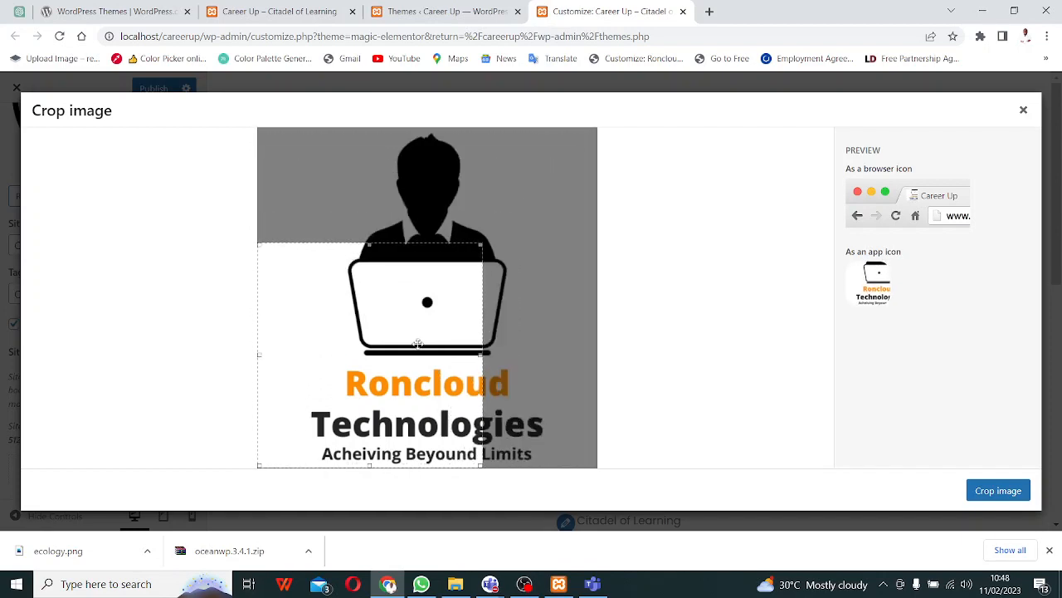
pyautogui.moveTo(417, 344); pyautogui.dragTo(474, 233)
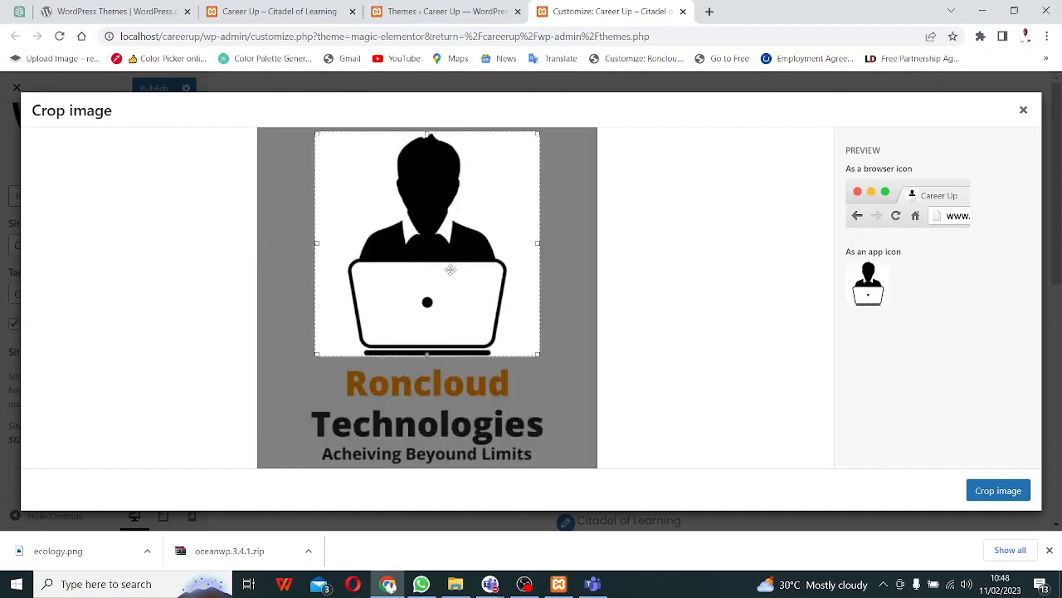
pyautogui.click(991, 491)
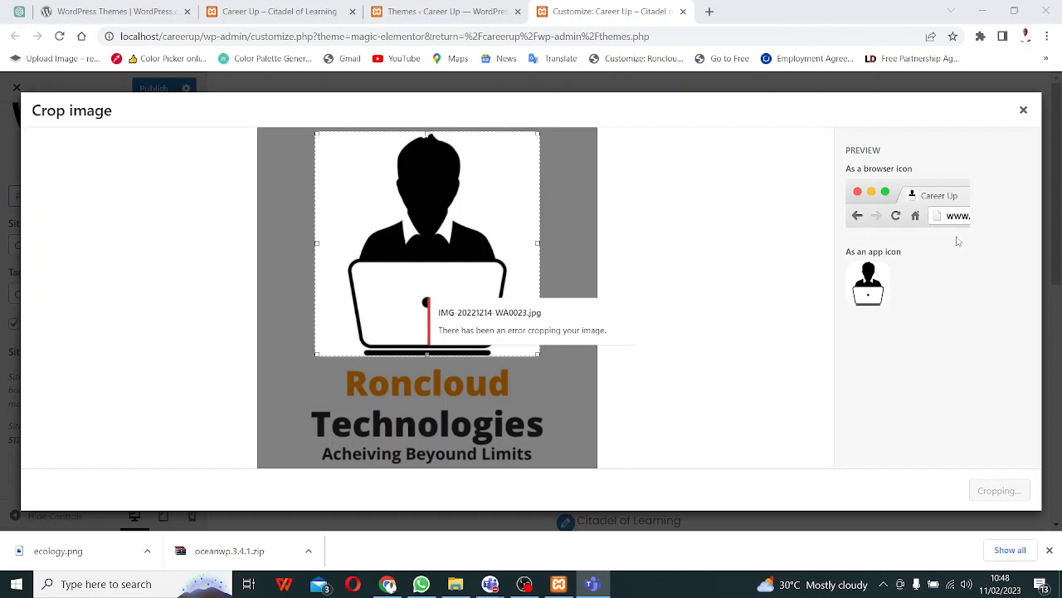
pyautogui.click(1023, 112)
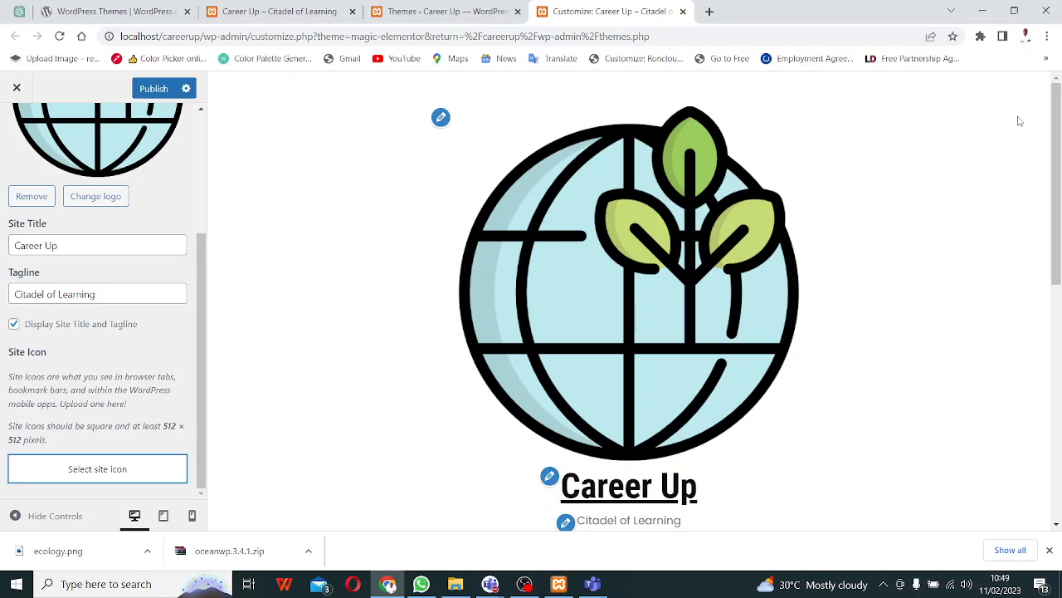
# - Open the Customizer's Colors section, then return to the Themes page tab
pyautogui.moveTo(199, 457); pyautogui.dragTo(200, 410)
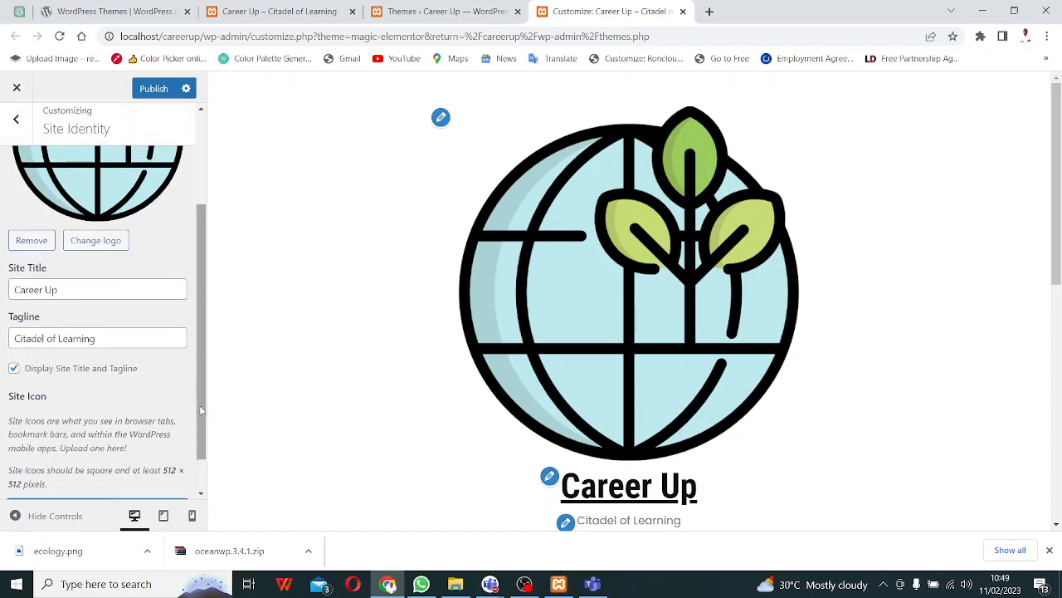
pyautogui.scroll(3, 200, 409)
pyautogui.scroll(-4, 188, 413)
pyautogui.scroll(5, 188, 414)
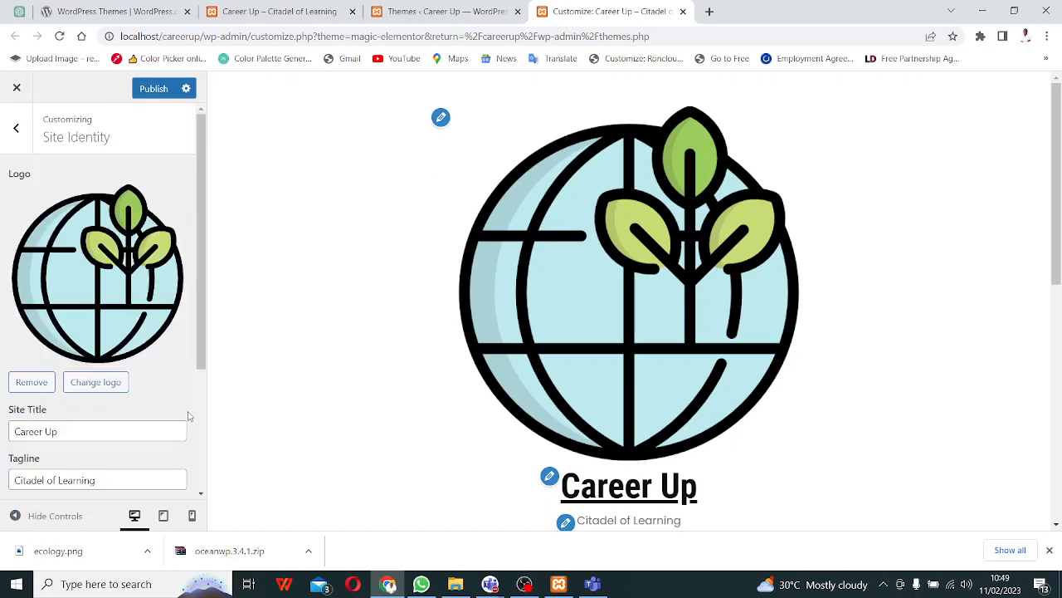
pyautogui.click(16, 129)
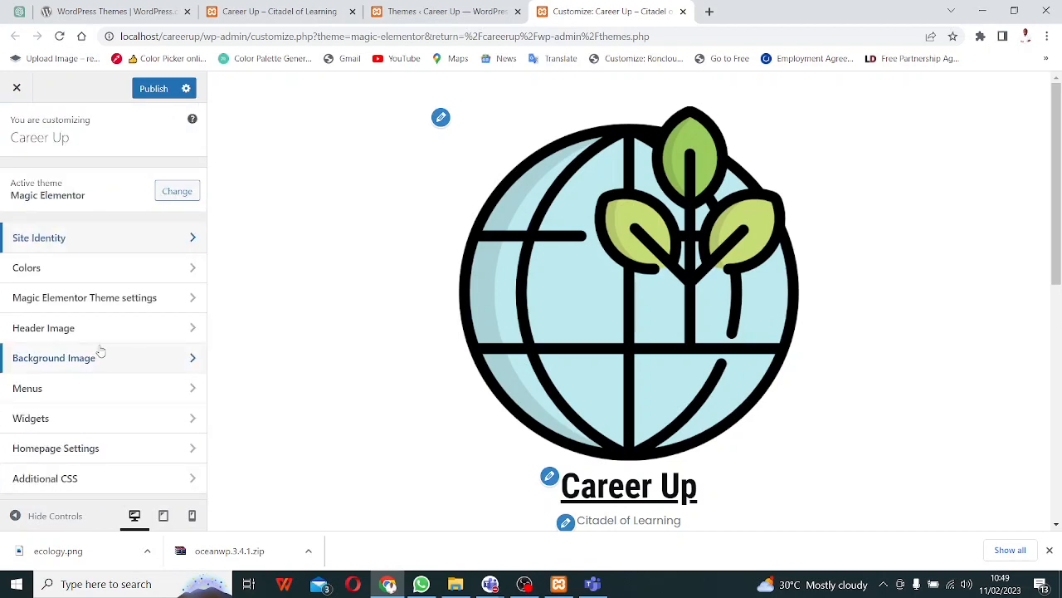
pyautogui.click(141, 274)
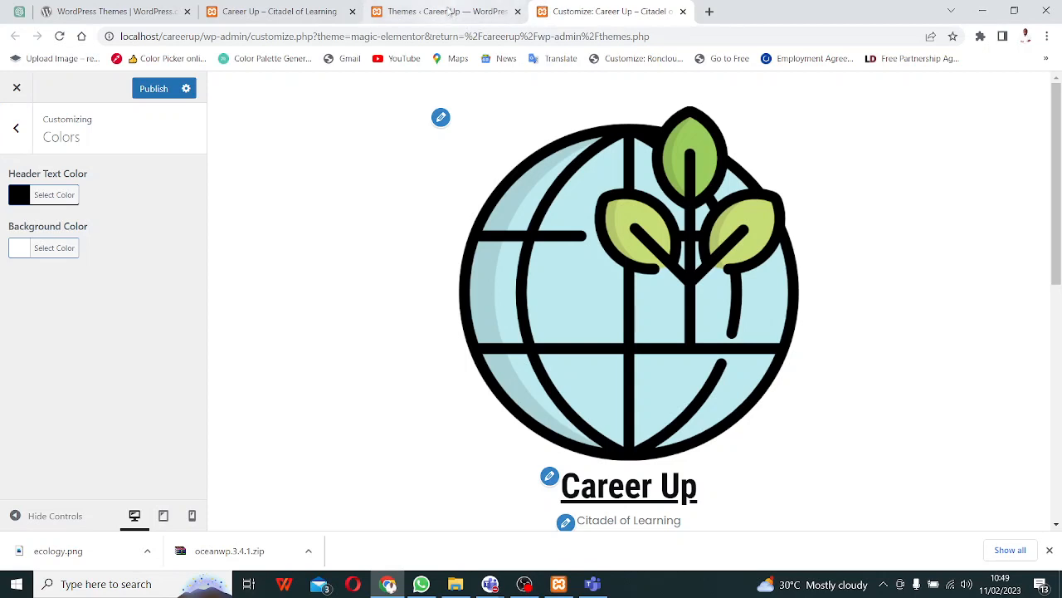
pyautogui.click(448, 11)
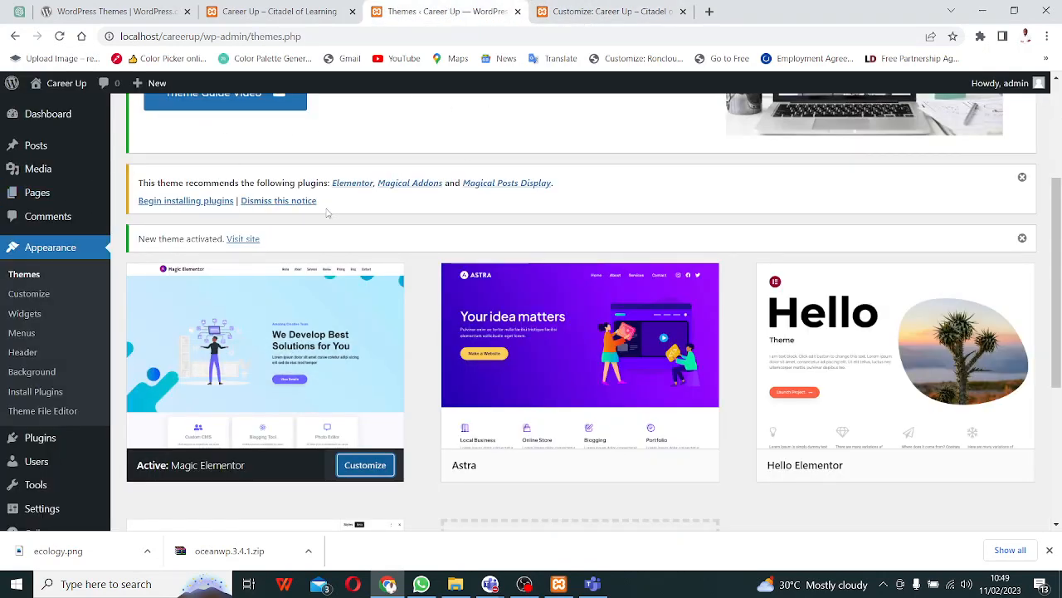
# - Bulk-install all three recommended plugins: Elementor, Magical Addons and Magical Posts Display
pyautogui.click(184, 204)
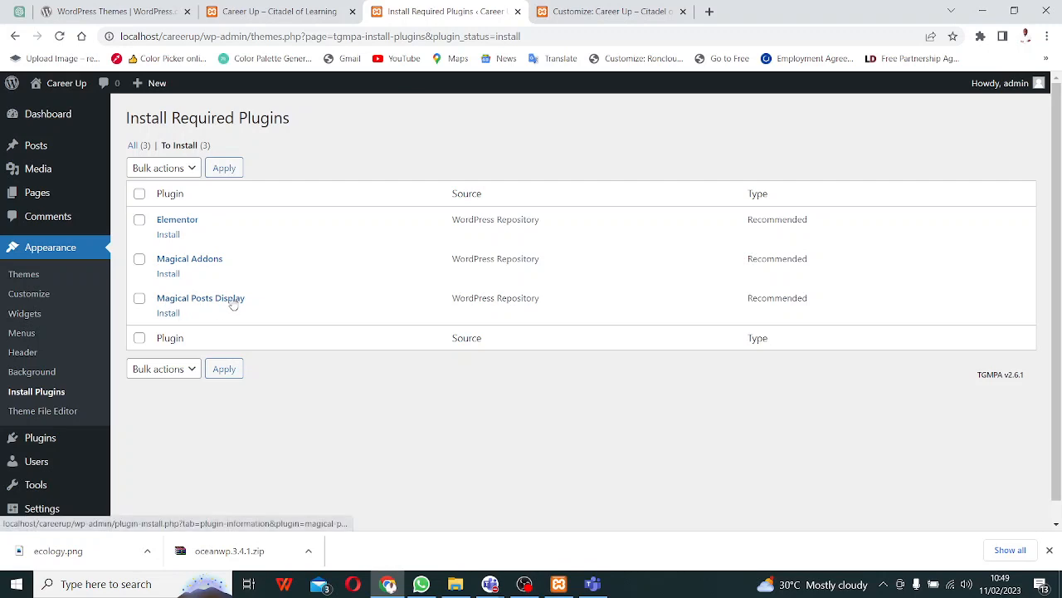
pyautogui.click(139, 194)
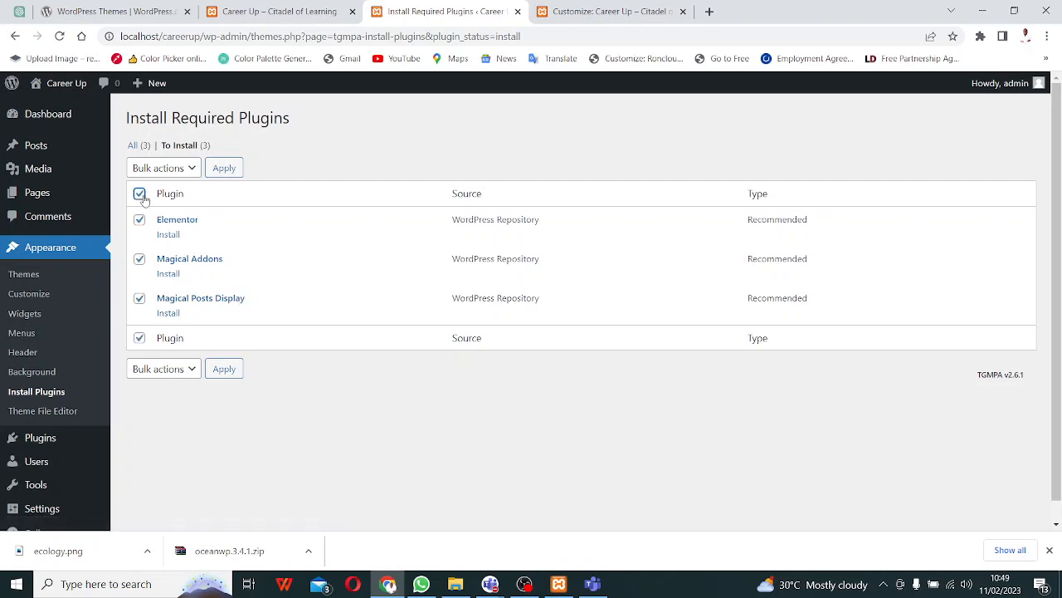
pyautogui.click(182, 170)
pyautogui.click(154, 199)
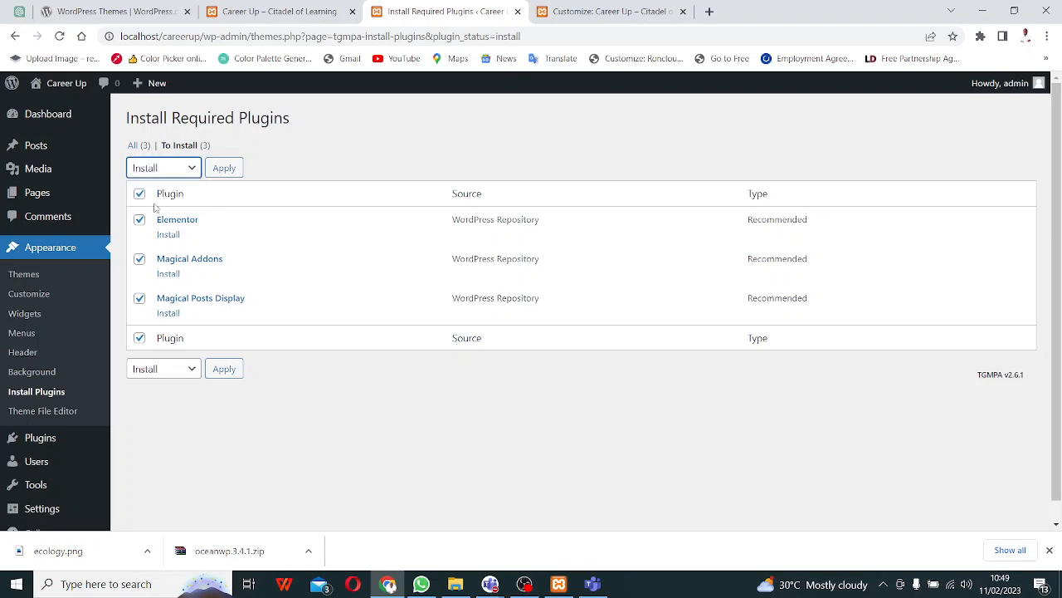
pyautogui.click(222, 168)
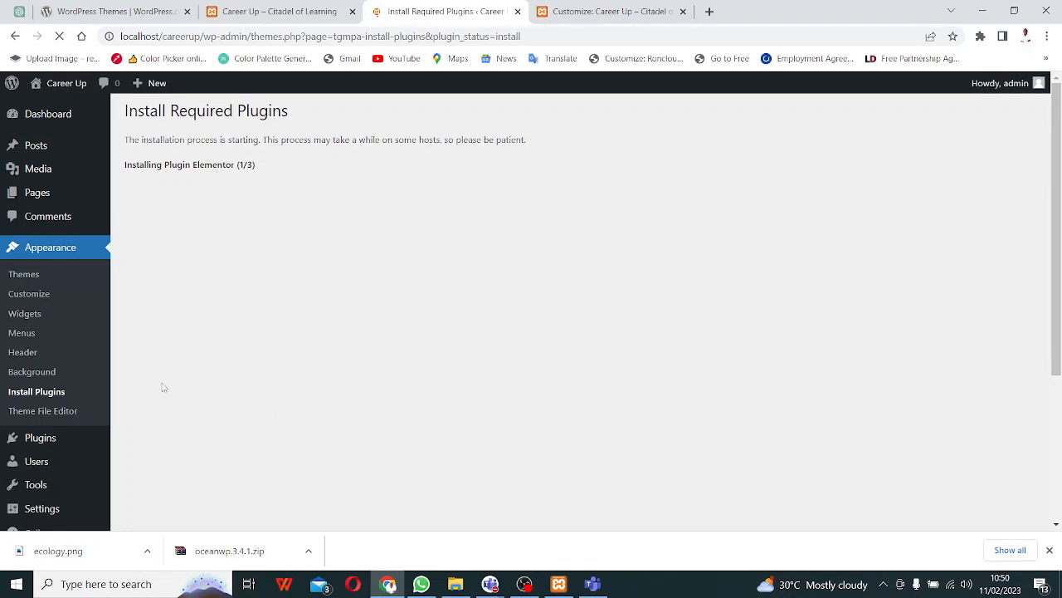
# - Open the Themes admin page in a new tab from the Career Up site menu
pyautogui.click(268, 6)
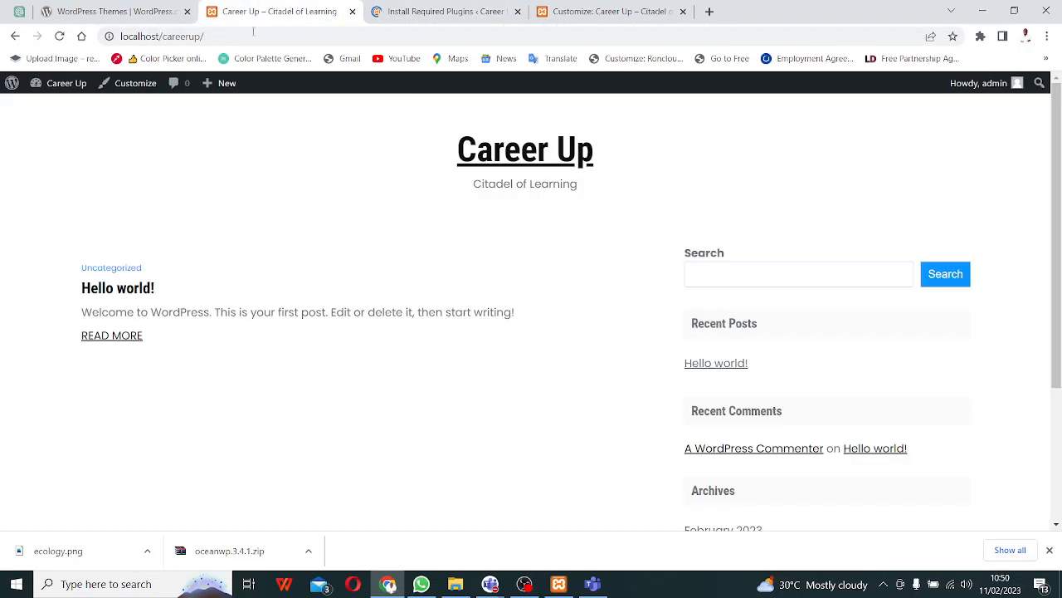
pyautogui.moveTo(54, 90)
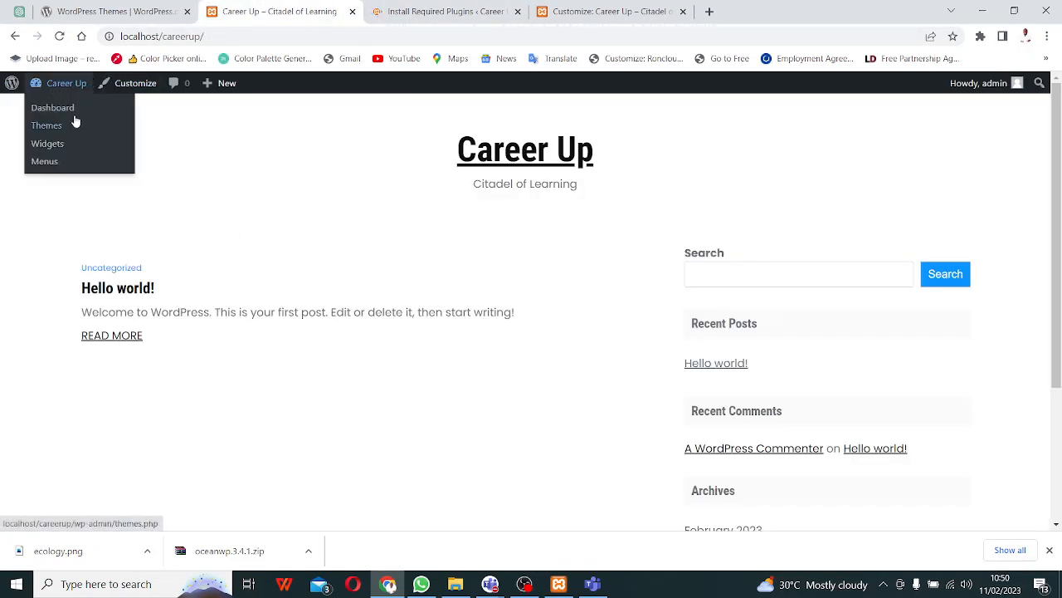
pyautogui.rightClick(74, 121)
pyautogui.click(104, 127)
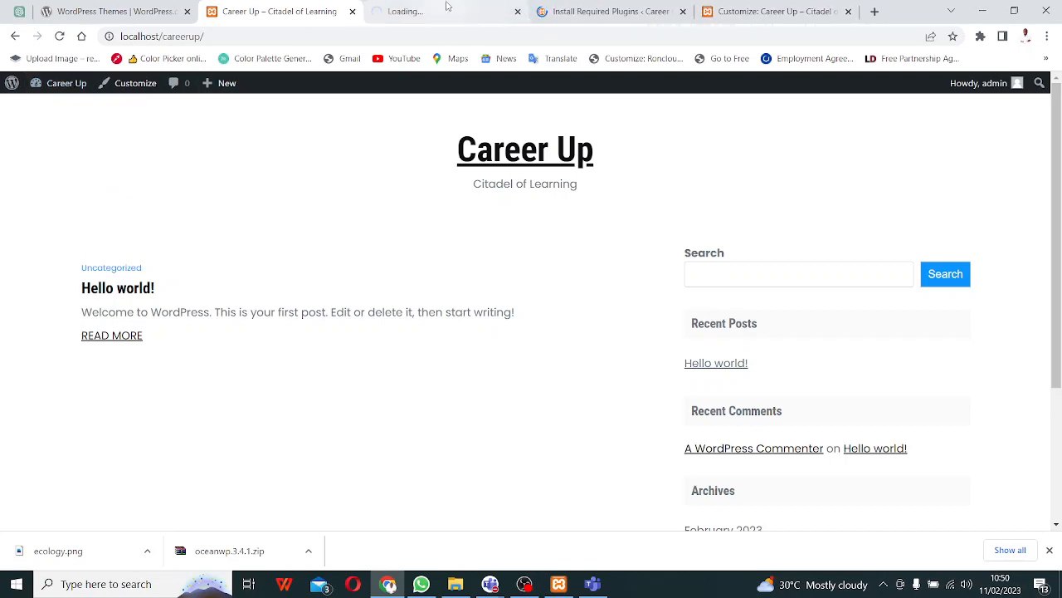
pyautogui.click(415, 13)
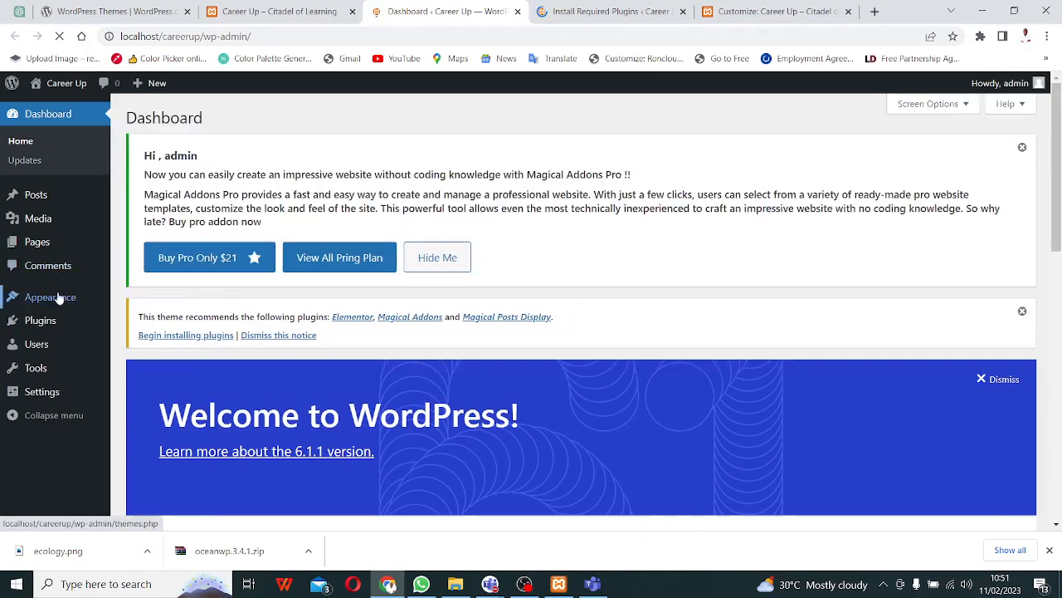
pyautogui.click(58, 299)
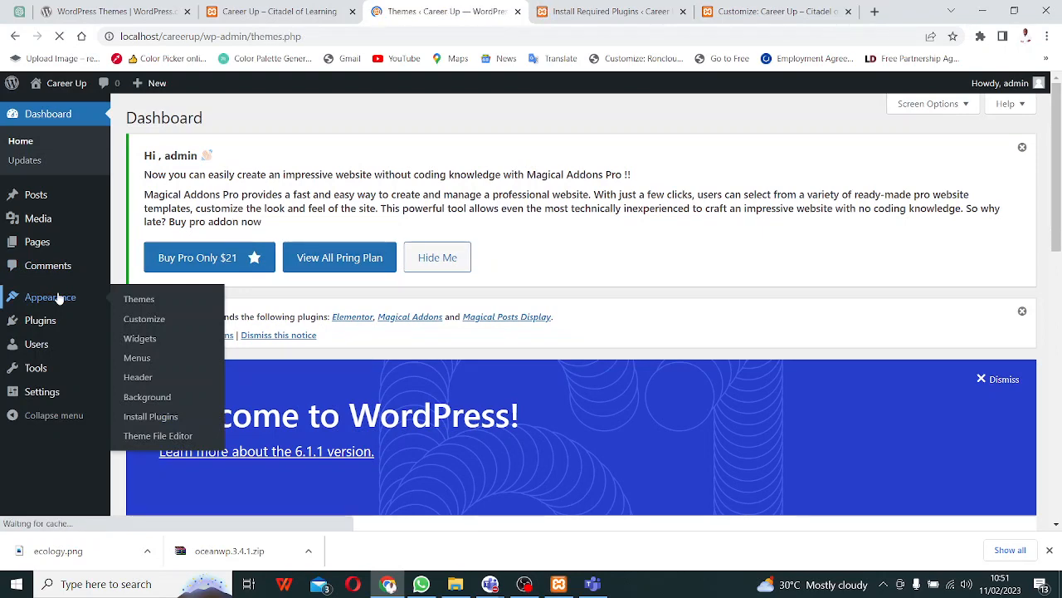
pyautogui.scroll(-1, 275, 302)
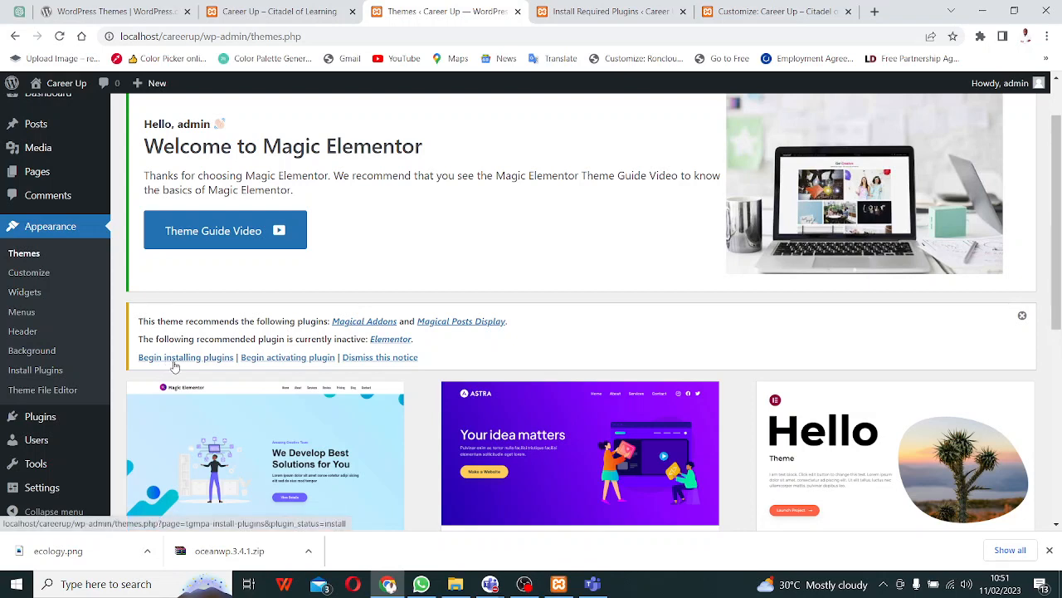
# - Open the Begin installing plugins link in a new tab
pyautogui.rightClick(171, 358)
pyautogui.click(222, 366)
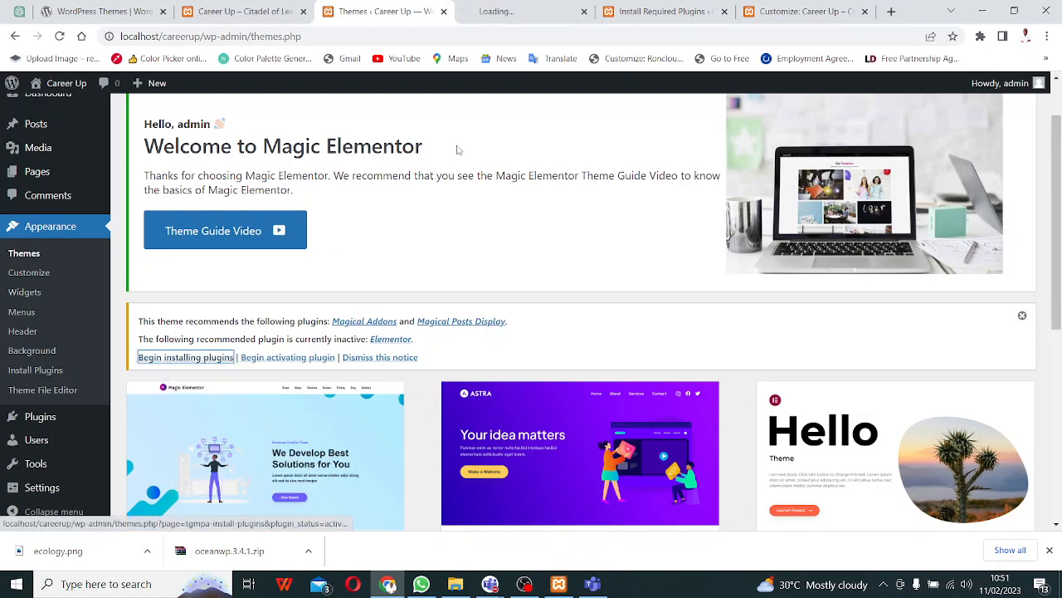
pyautogui.click(531, 10)
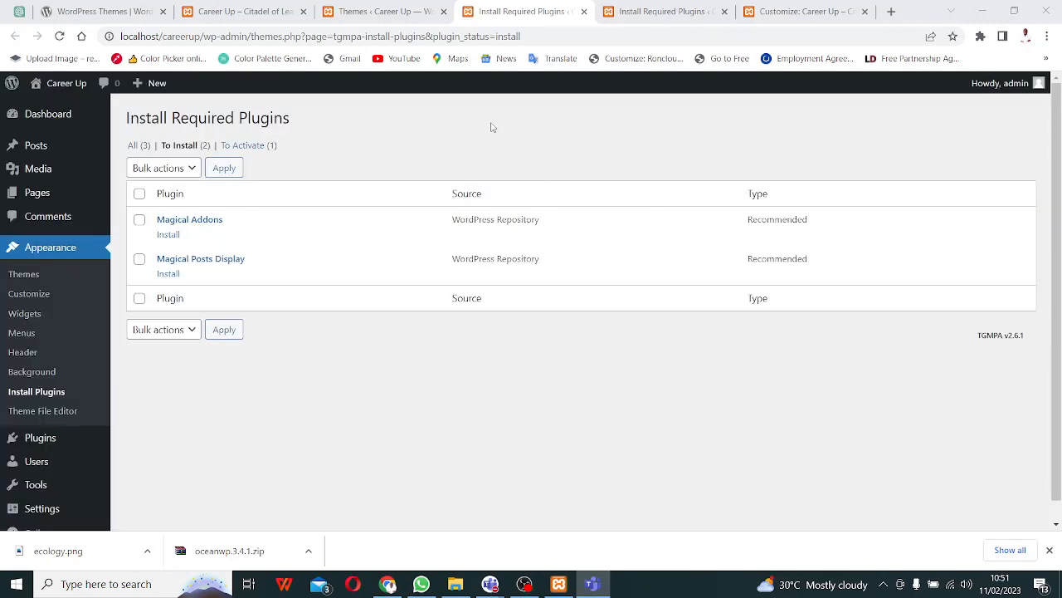
# - Review the Themes page plugin notice, then return to the Install Required Plugins tab
pyautogui.click(355, 12)
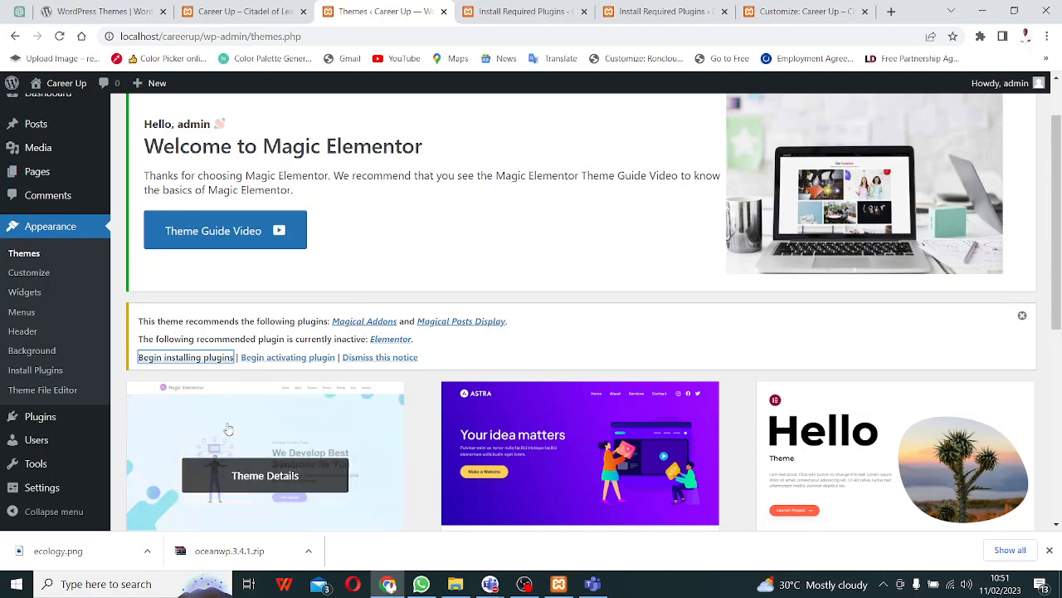
pyautogui.scroll(-2, 273, 422)
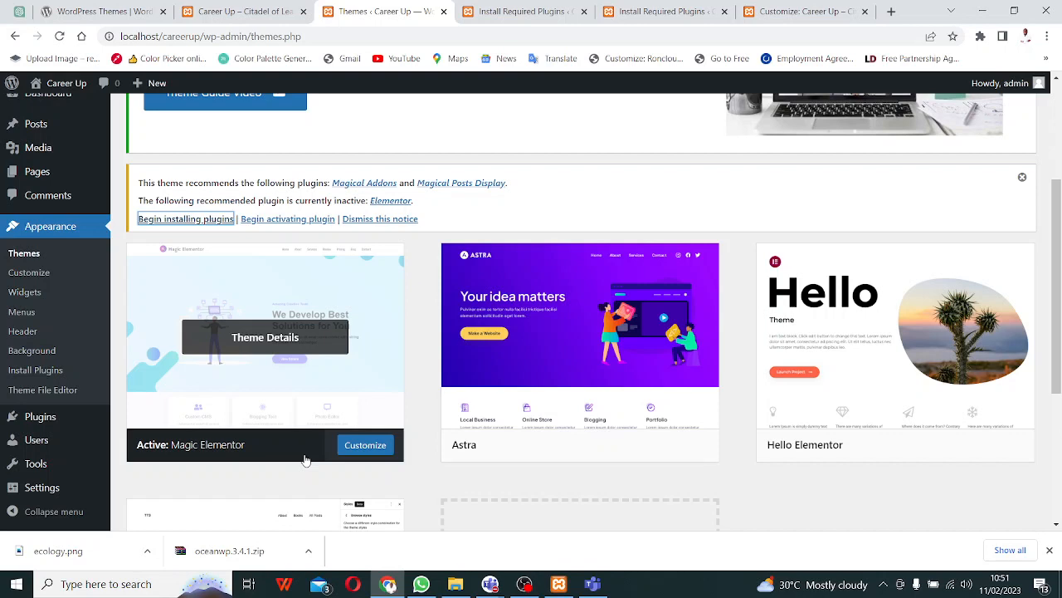
pyautogui.moveTo(847, 457)
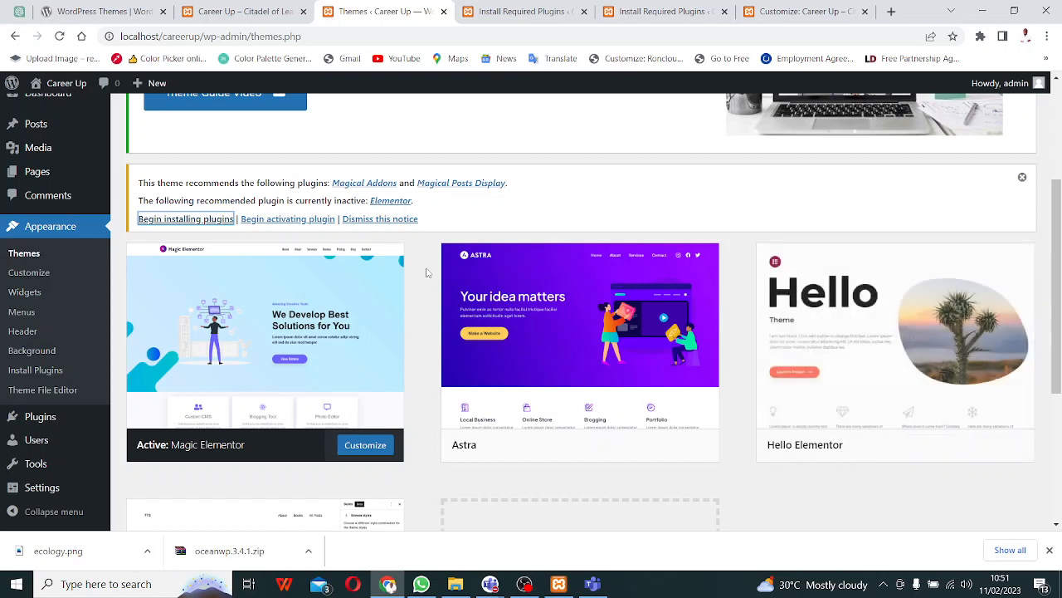
pyautogui.click(249, 14)
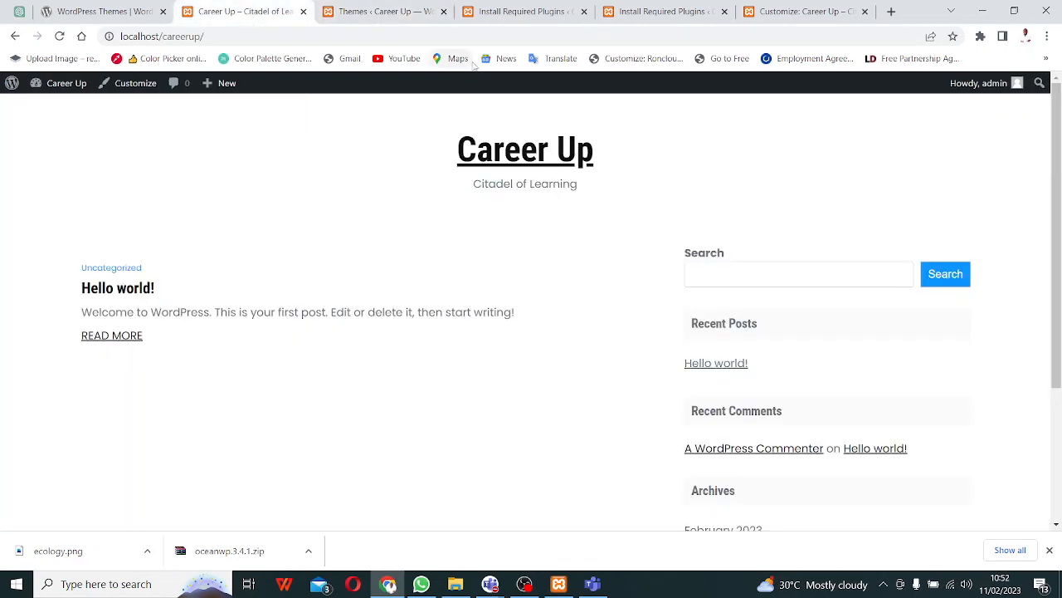
pyautogui.click(553, 13)
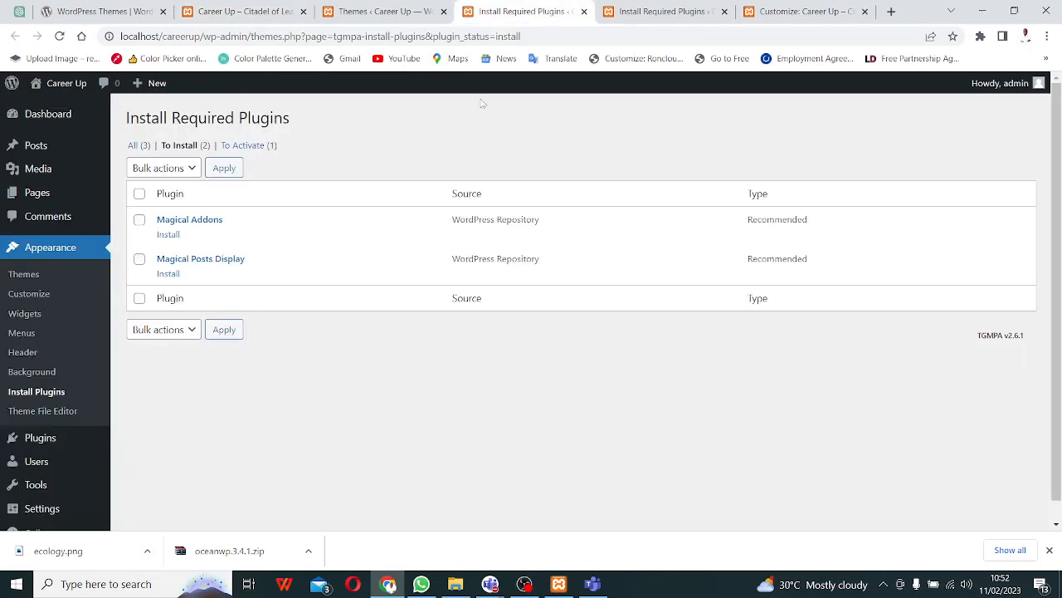
pyautogui.click(368, 15)
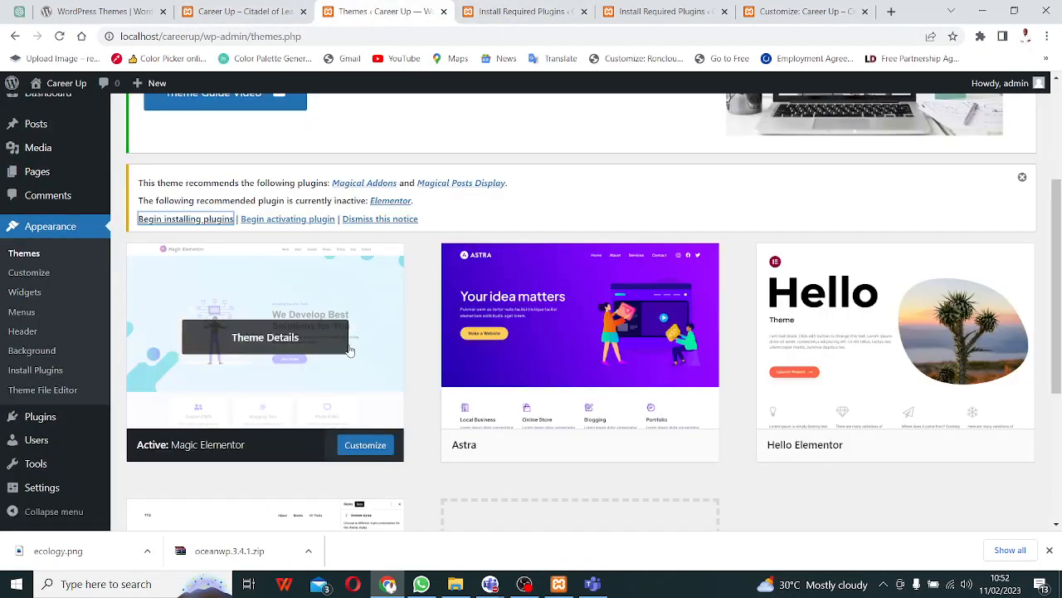
pyautogui.scroll(1, 352, 348)
pyautogui.scroll(2, 350, 351)
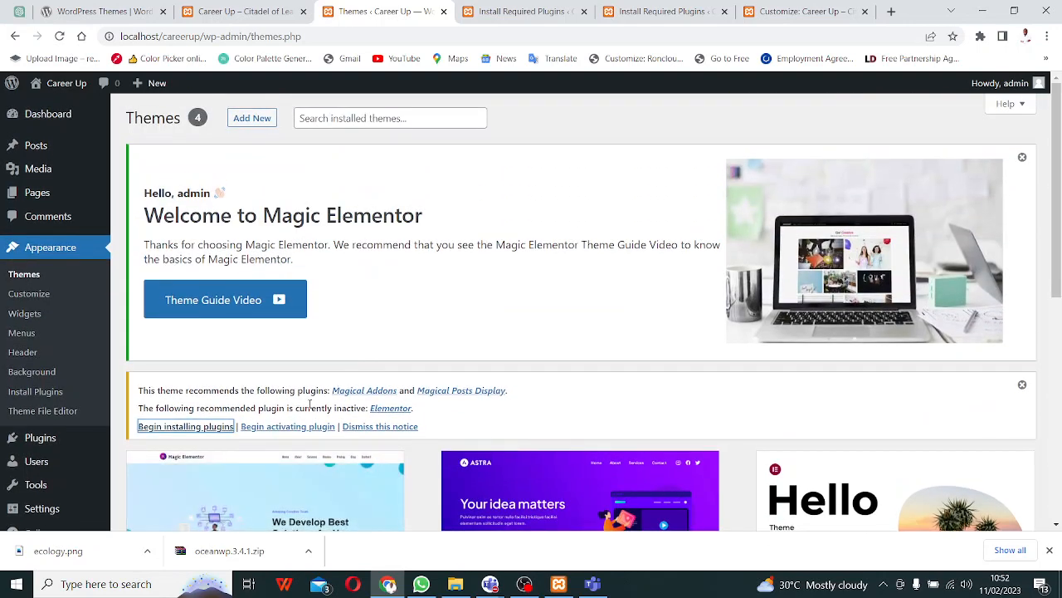
pyautogui.scroll(-2, 348, 351)
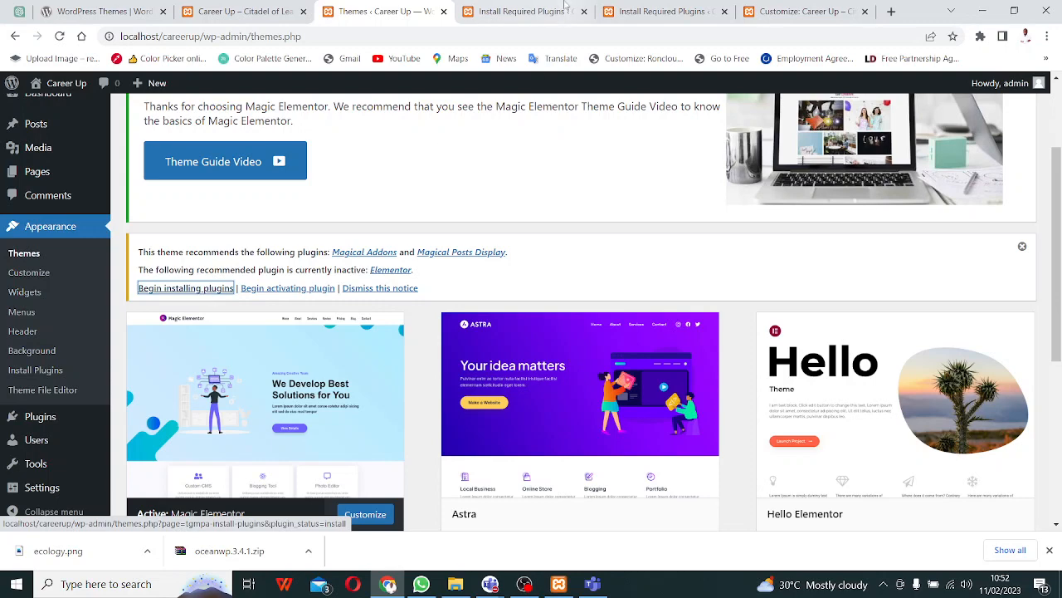
pyautogui.hotkey('ctrl', 'Tab')
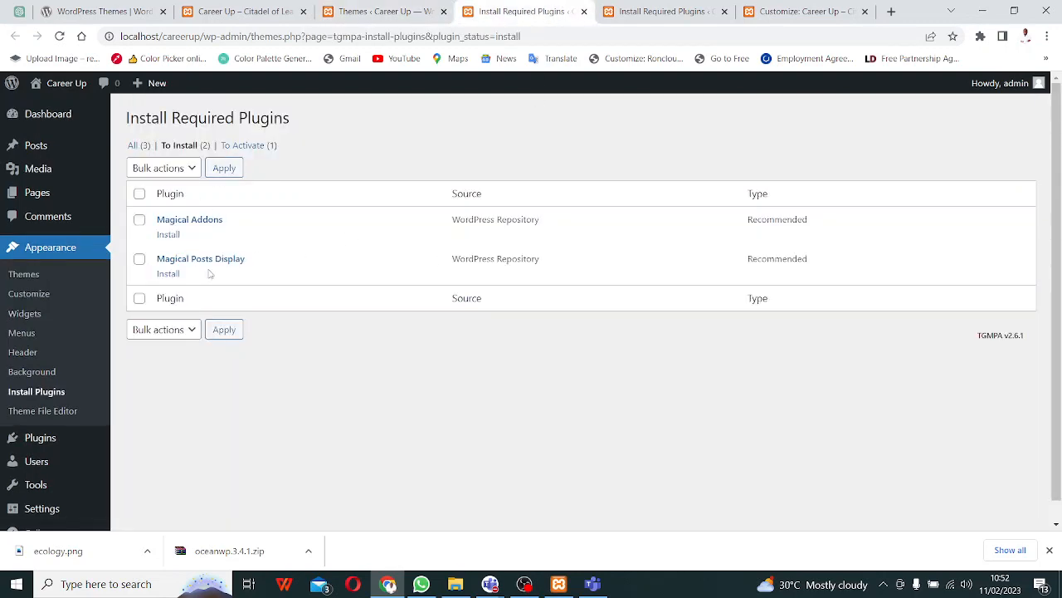
# - Close the fatal-error tab and tick Magical Addons and Magical Posts Display in the installer list
pyautogui.click(677, 15)
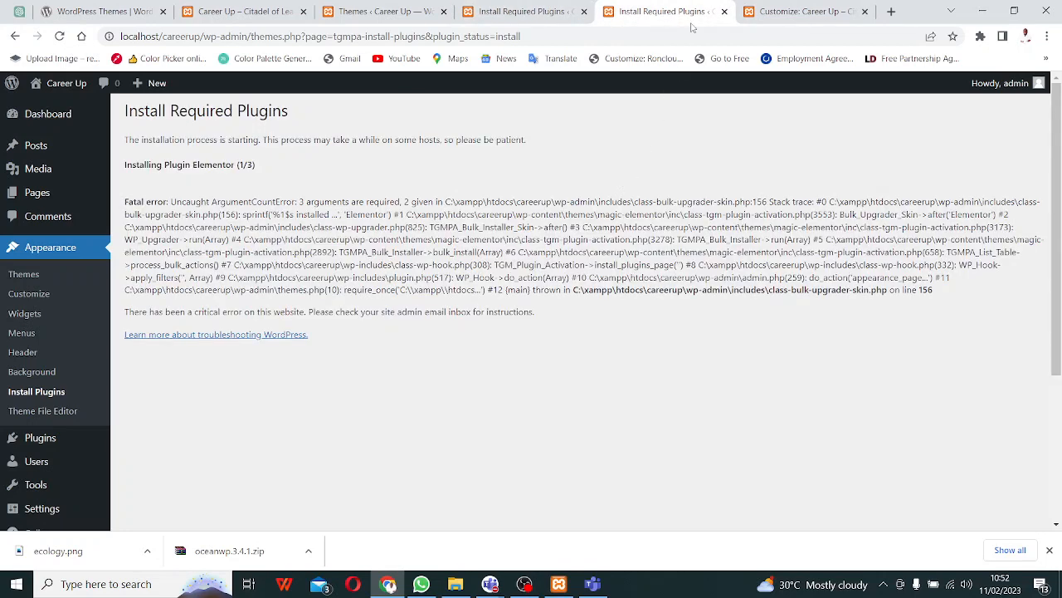
pyautogui.click(724, 12)
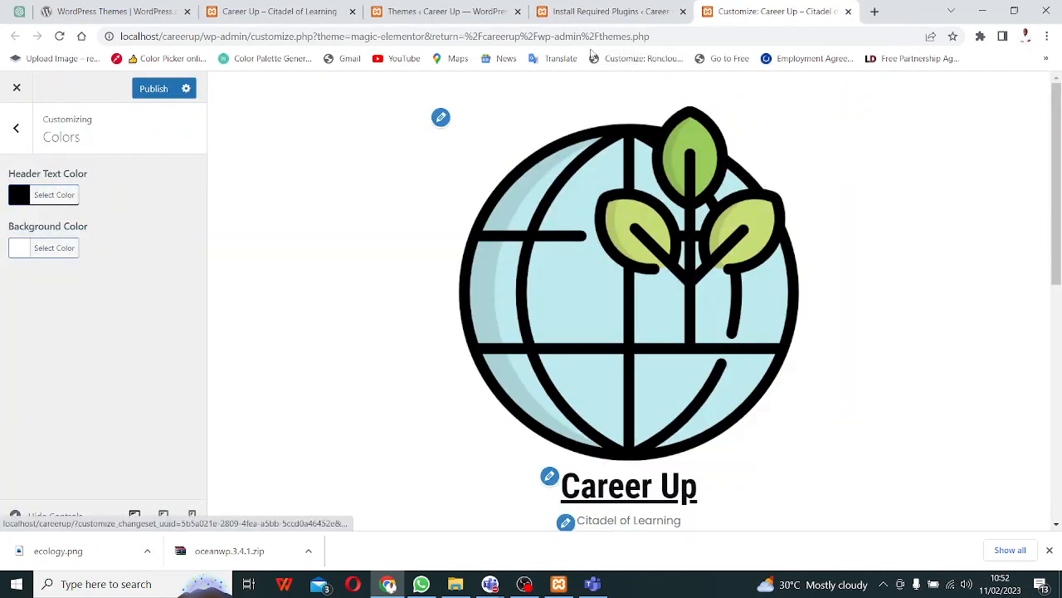
pyautogui.hotkey('ctrl', 'shift', 'Tab')
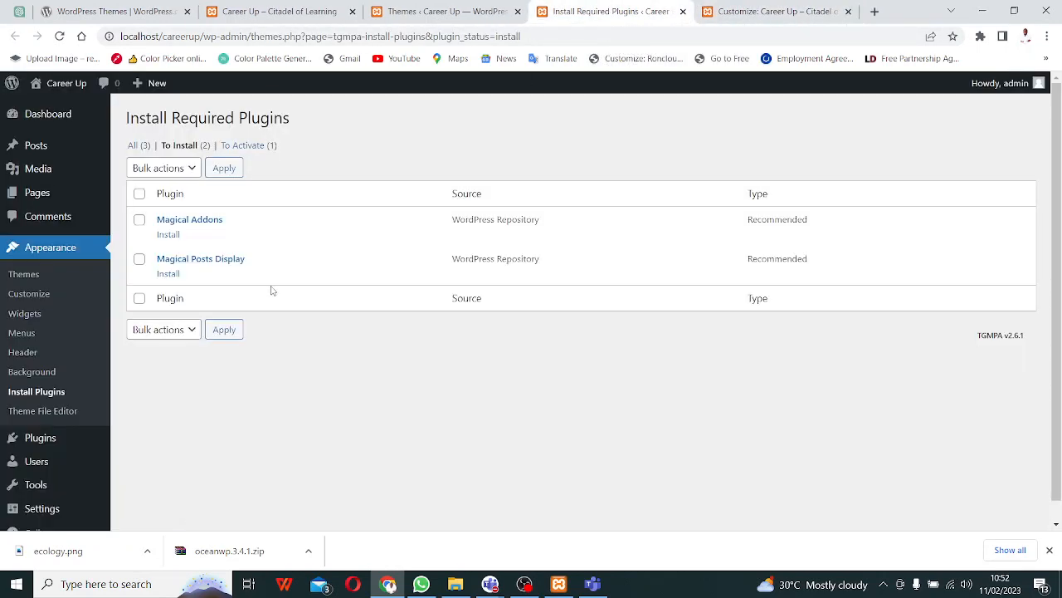
pyautogui.click(140, 195)
# - Try the Install bulk action, then switch between the To Activate and To Install plugin views
pyautogui.click(185, 168)
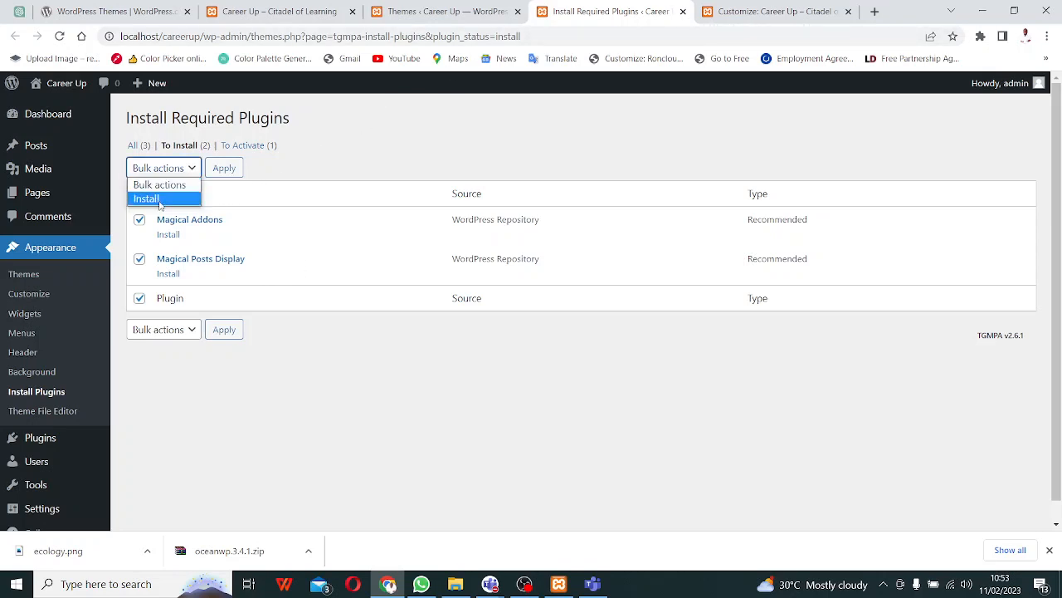
pyautogui.click(160, 199)
pyautogui.click(177, 167)
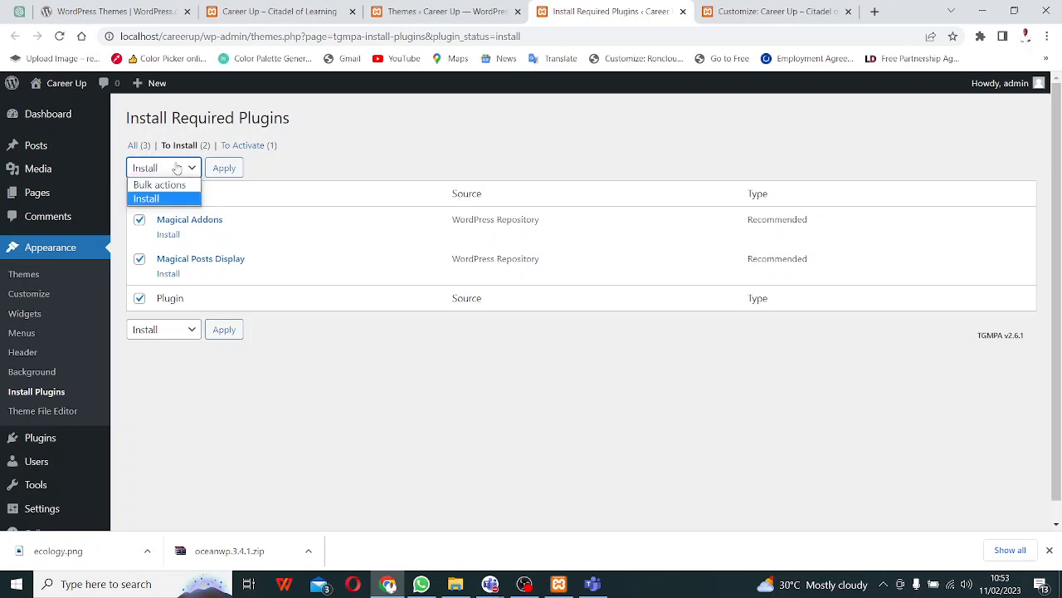
pyautogui.click(171, 185)
pyautogui.click(168, 172)
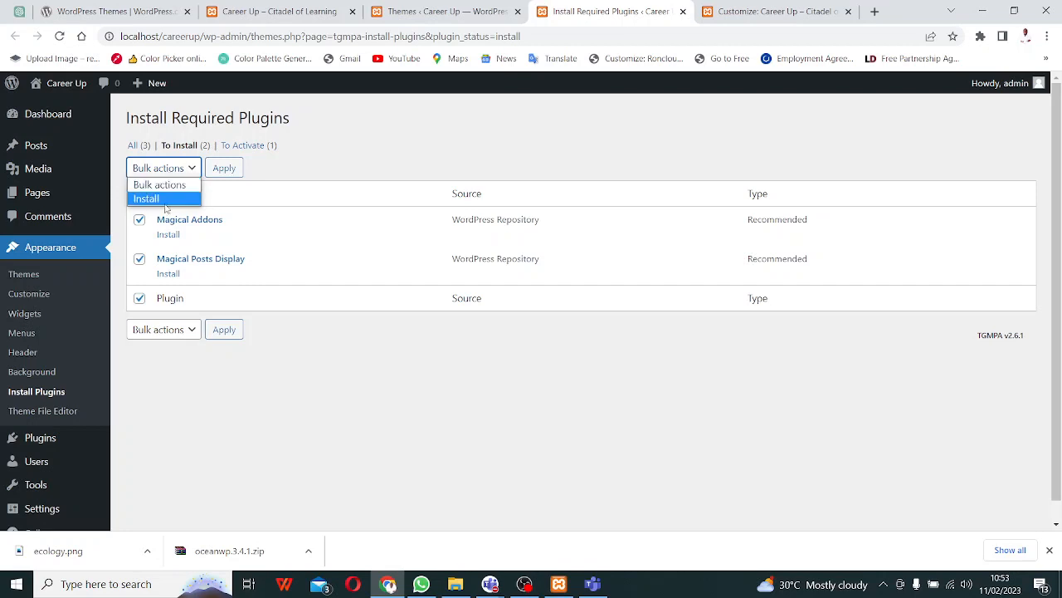
pyautogui.click(165, 203)
pyautogui.click(221, 171)
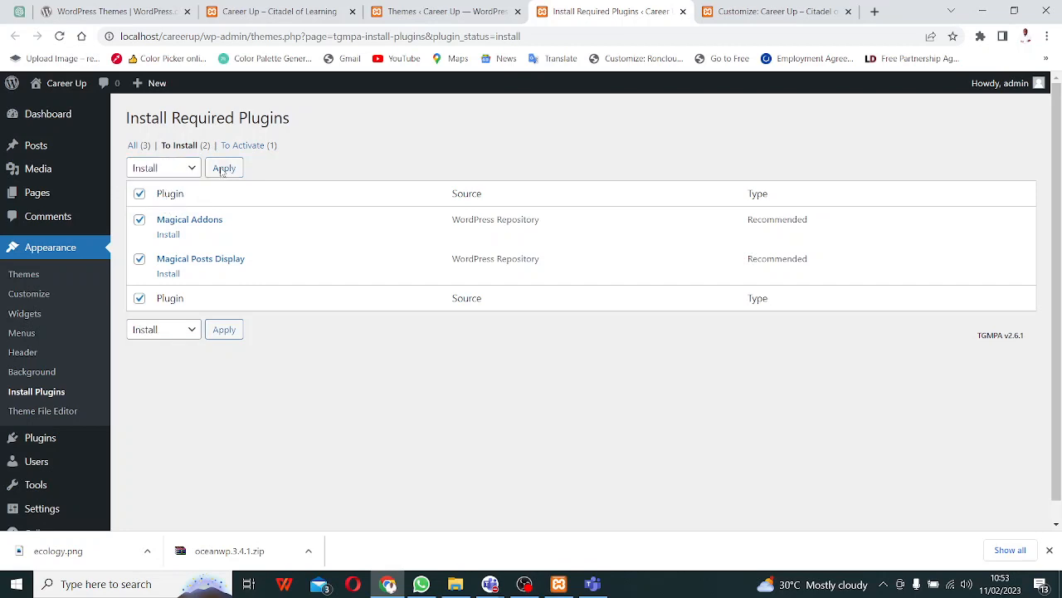
pyautogui.rightClick(222, 170)
pyautogui.click(249, 148)
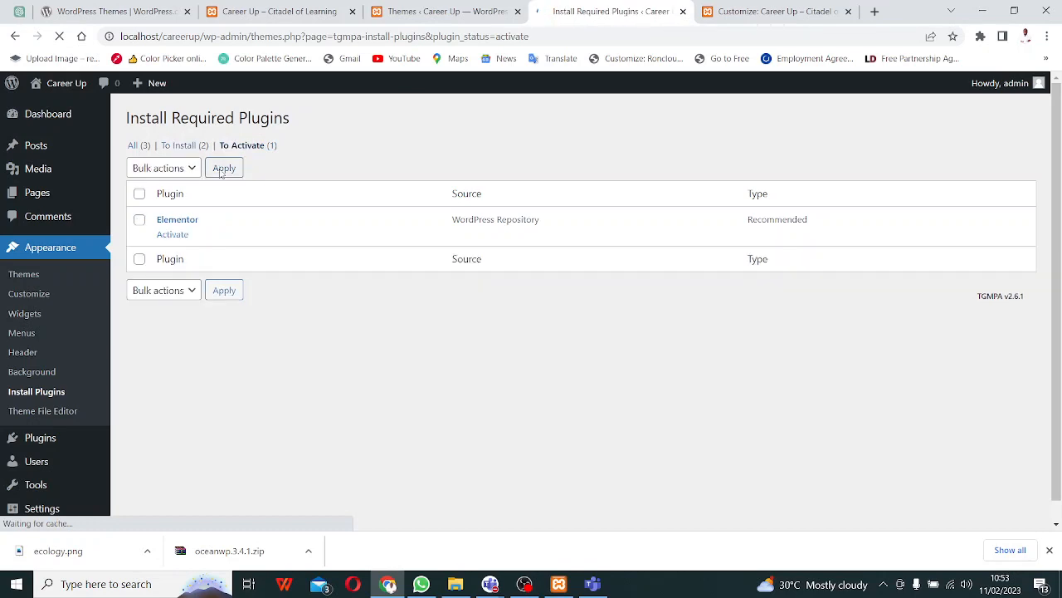
pyautogui.click(176, 148)
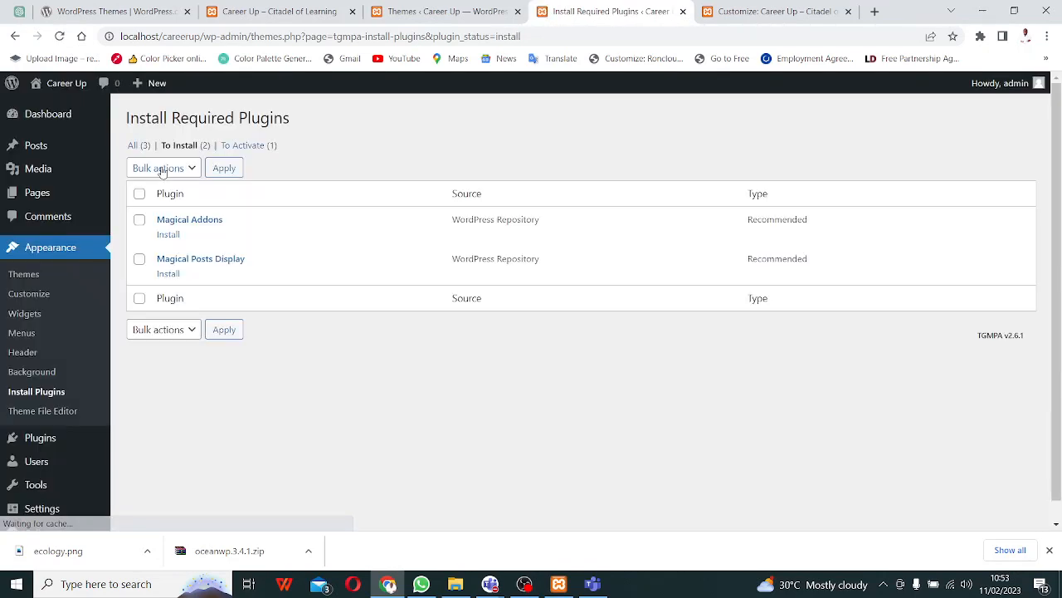
# - Tick both Magical plugins and apply the Install bulk action to start installing them
pyautogui.click(140, 193)
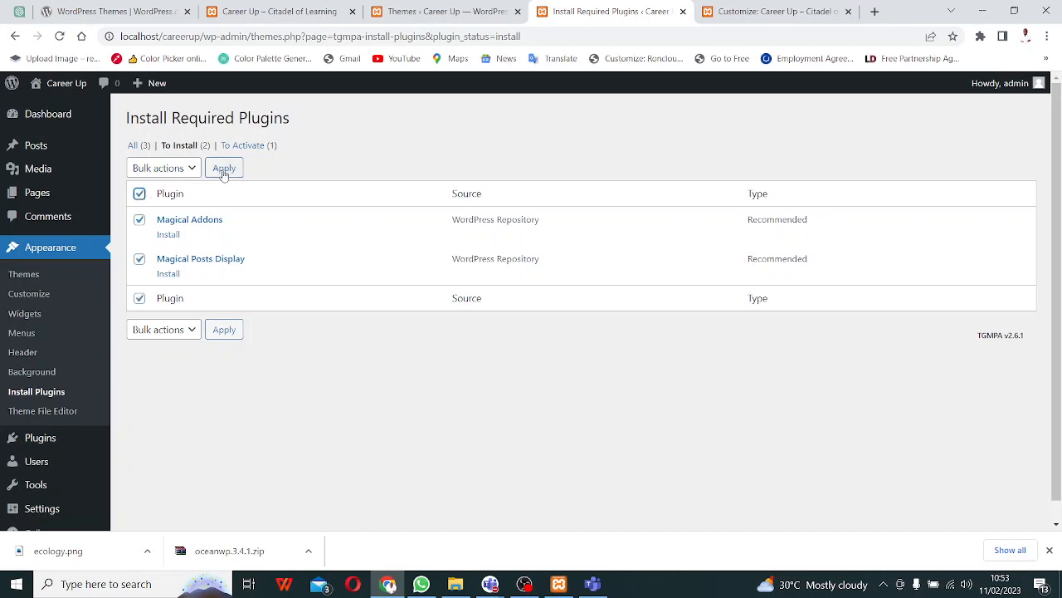
pyautogui.click(191, 174)
pyautogui.click(171, 198)
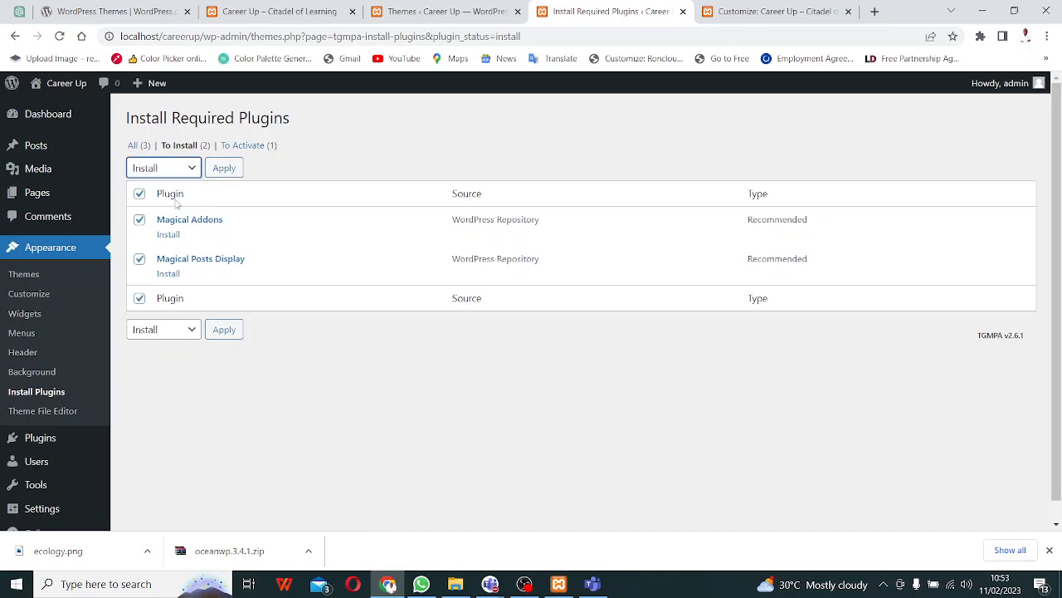
pyautogui.click(223, 169)
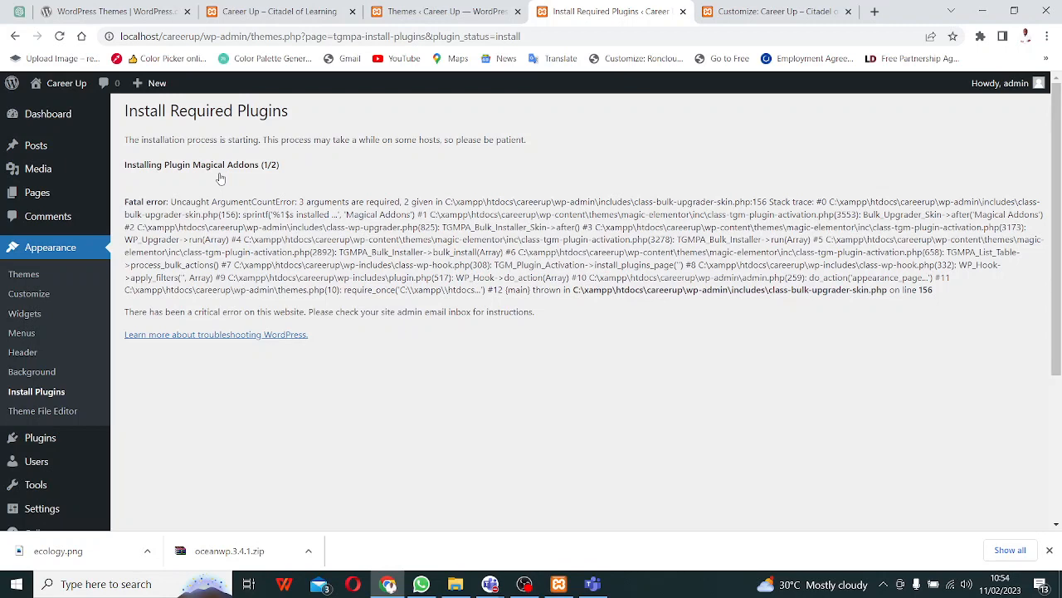
# - Go back from the error, install Magical Posts Display on its own, then go back again
pyautogui.click(15, 37)
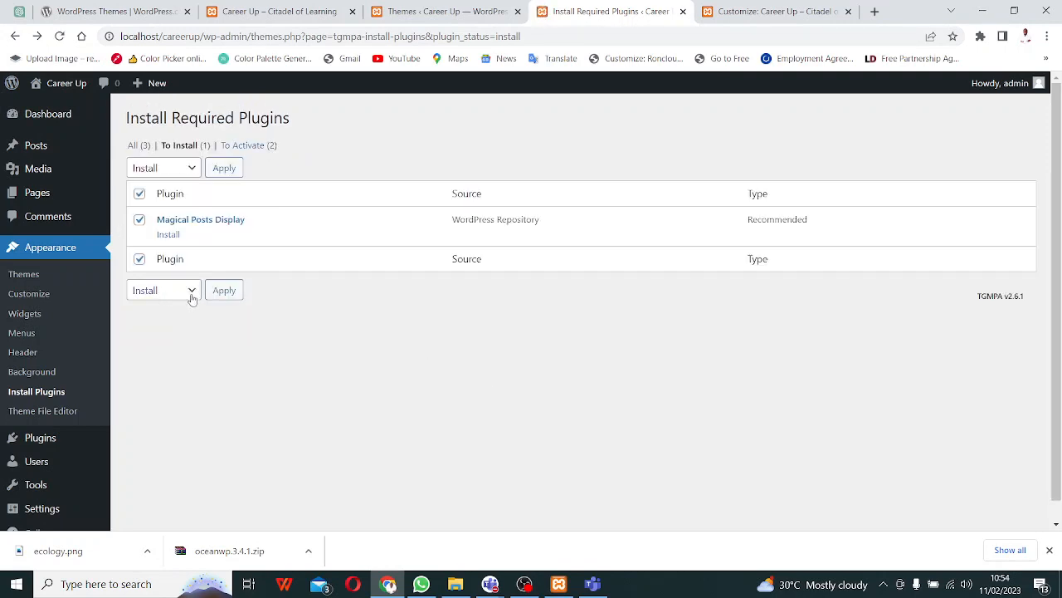
pyautogui.click(224, 291)
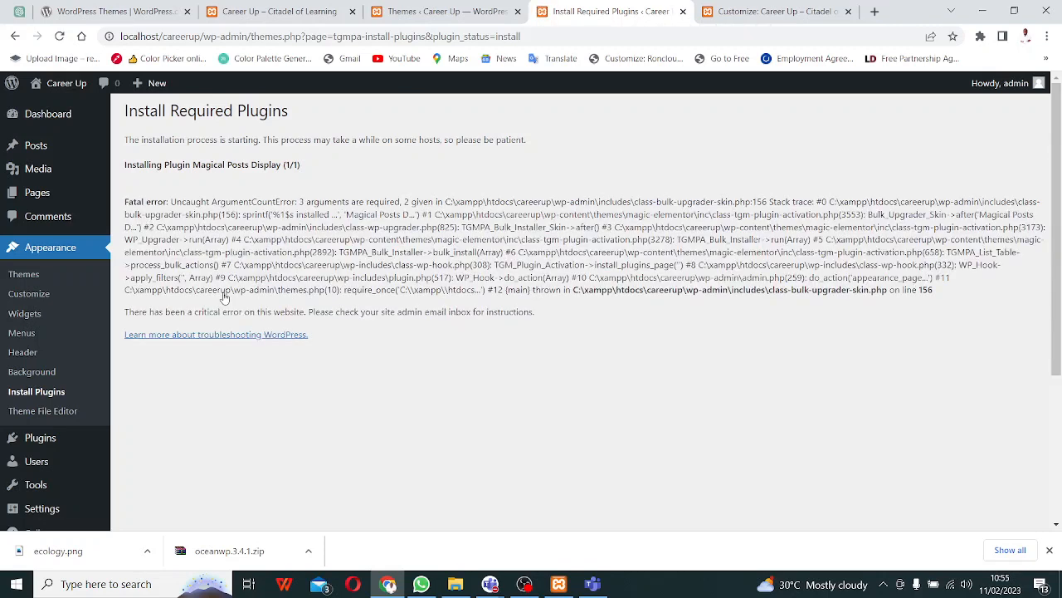
pyautogui.click(15, 37)
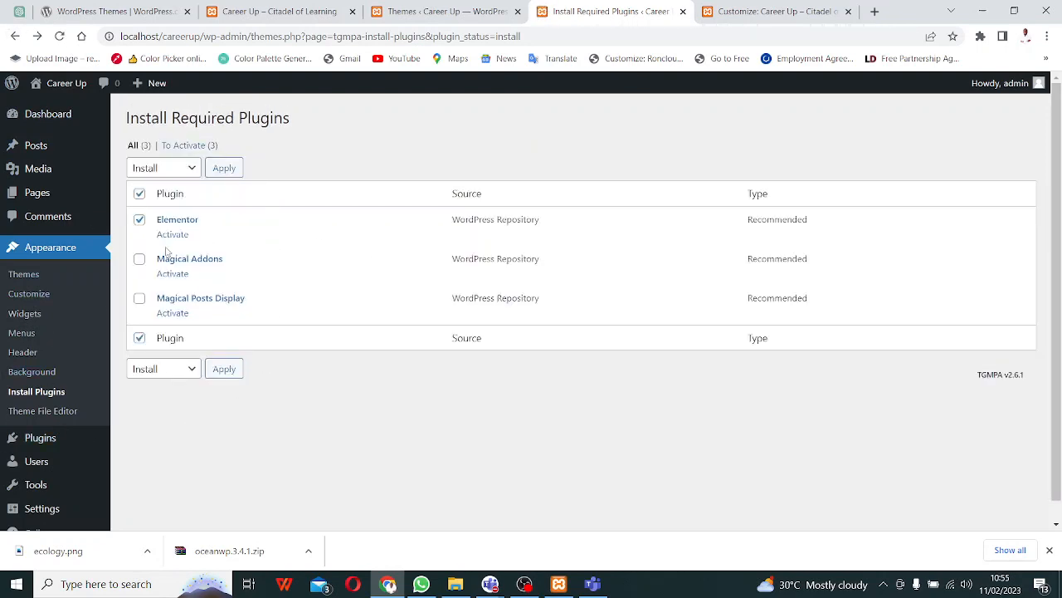
# - Select Elementor, Magical Addons and Magical Posts Display and bulk-activate all three
pyautogui.click(139, 194)
pyautogui.click(139, 194)
pyautogui.click(192, 168)
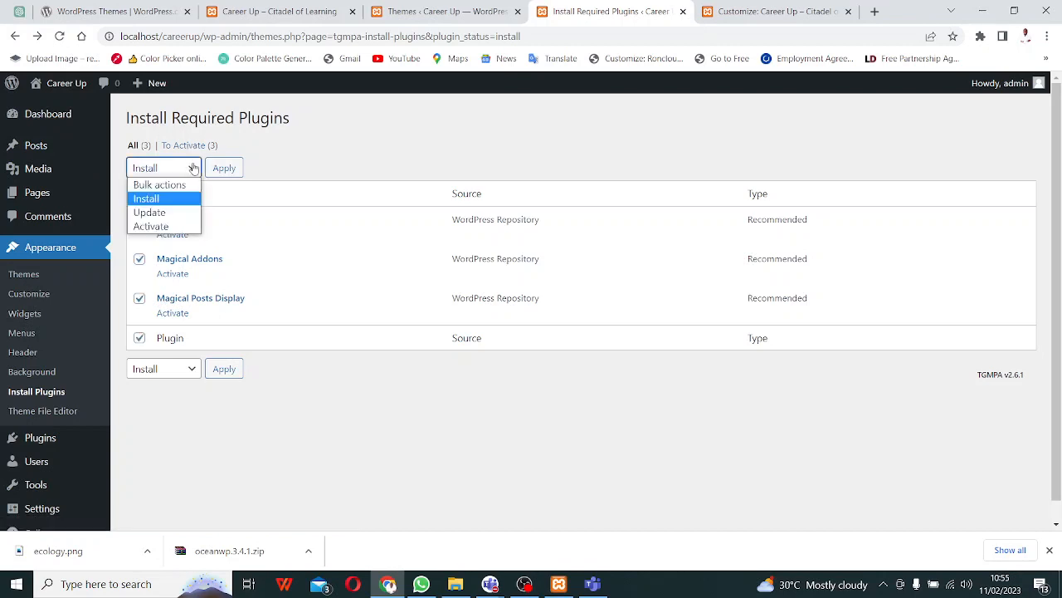
pyautogui.click(172, 227)
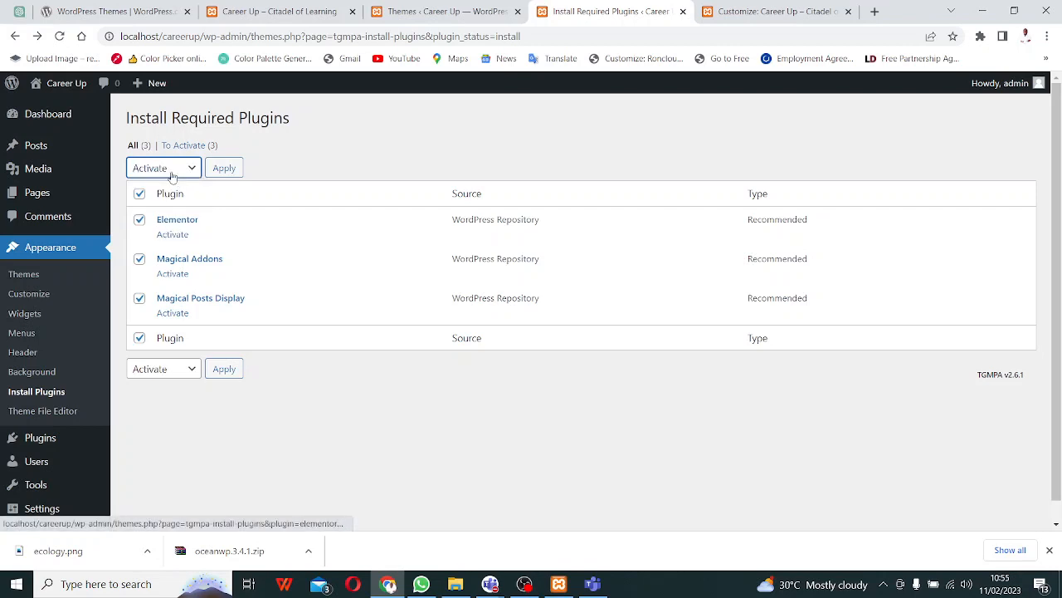
pyautogui.click(222, 371)
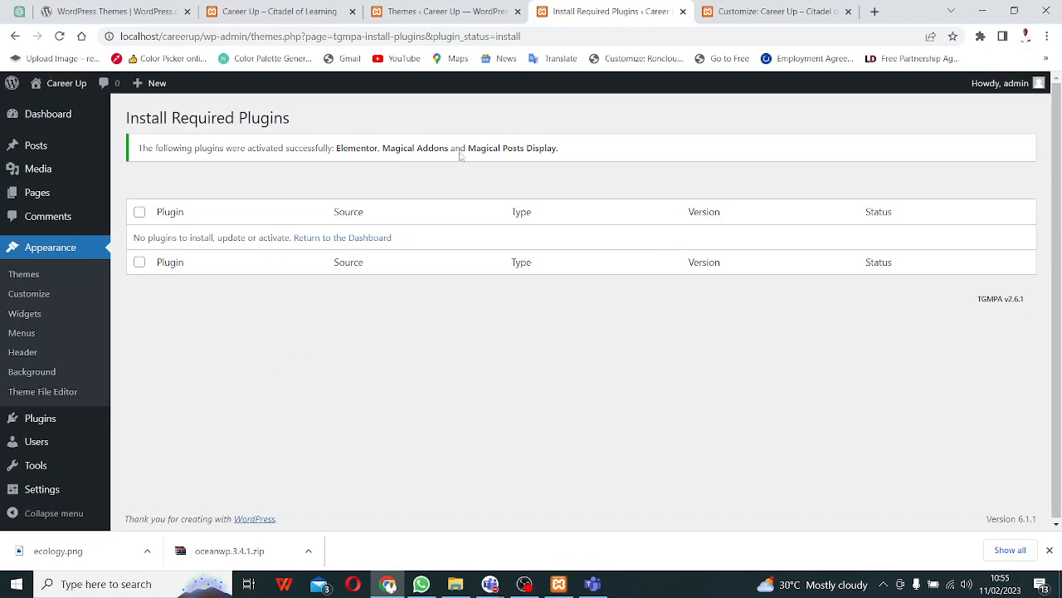
# - Leave the Elementor onboarding and close the access-error tab
pyautogui.click(41, 425)
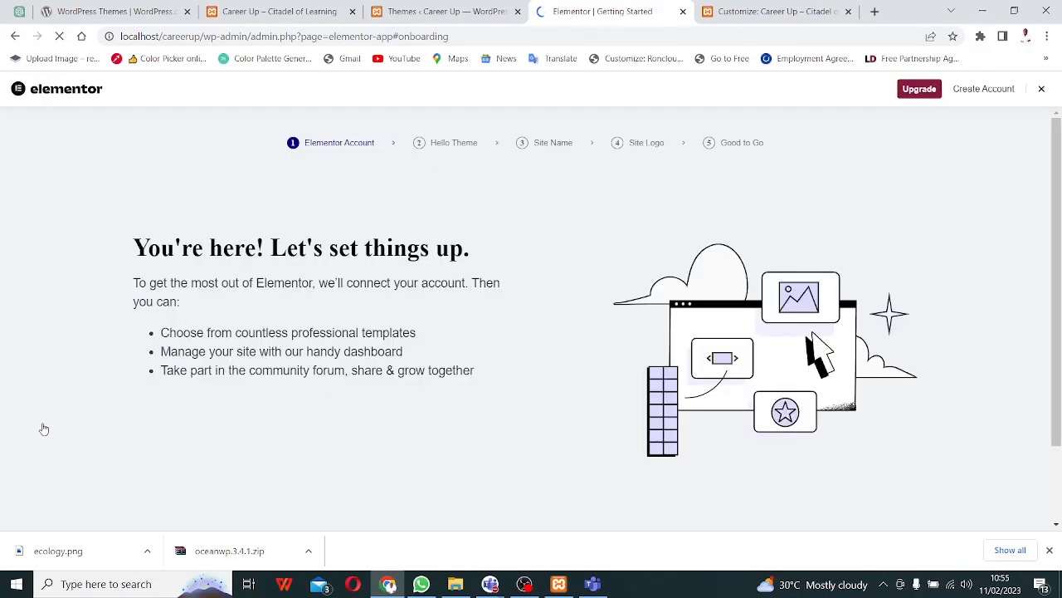
pyautogui.click(15, 36)
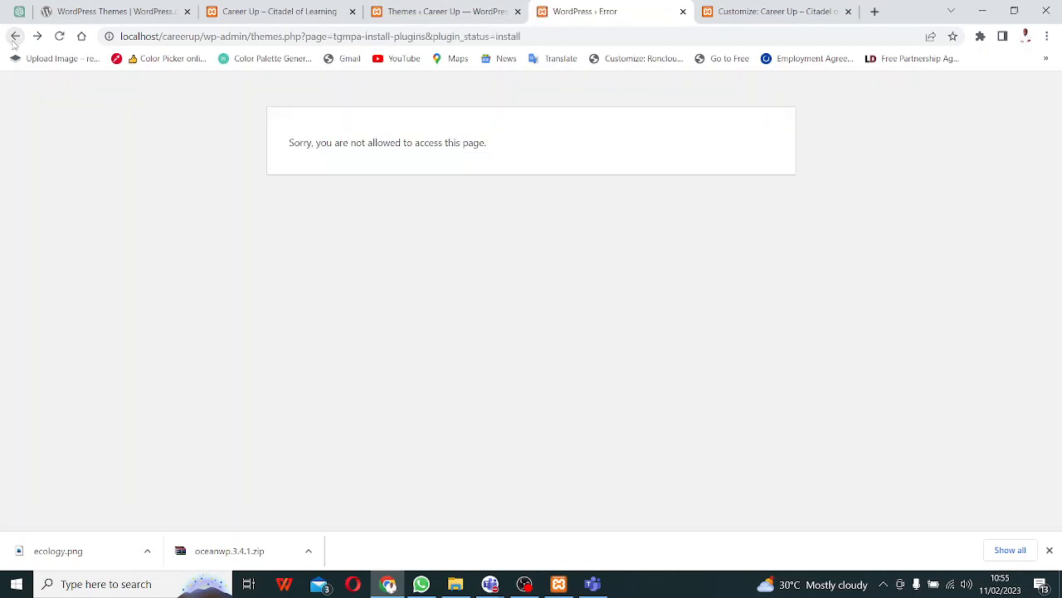
pyautogui.click(683, 11)
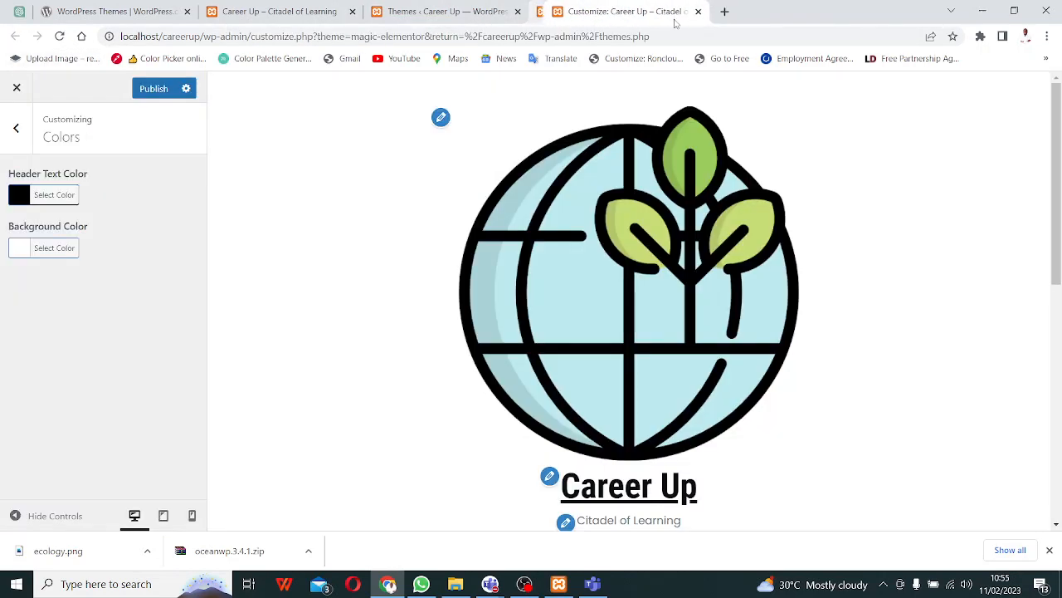
# - Open Installed Plugins in a new tab from the Themes page, then close the Customizer tab
pyautogui.click(429, 15)
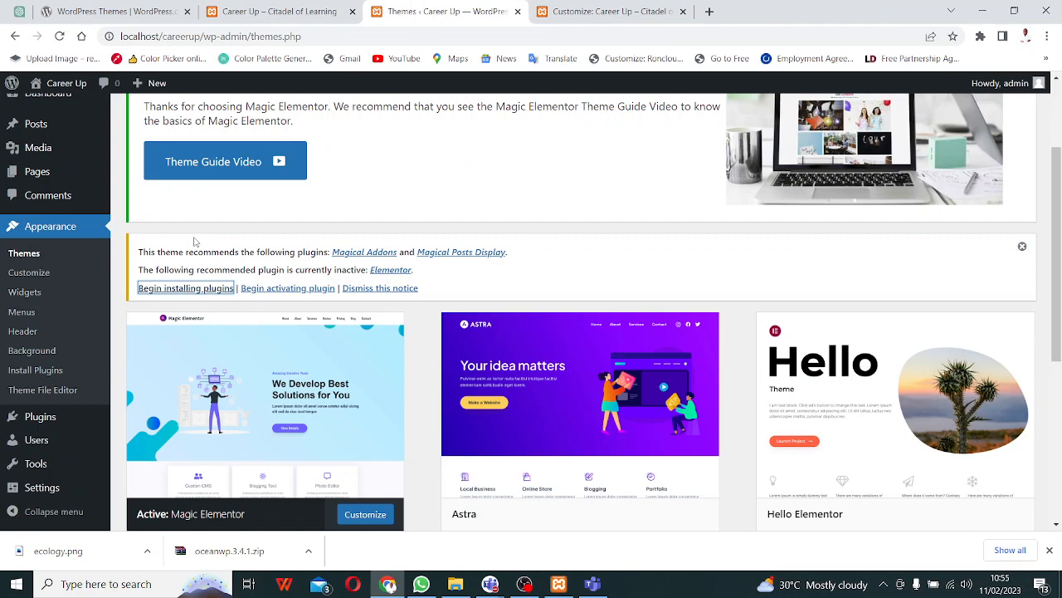
pyautogui.rightClick(47, 425)
pyautogui.click(88, 438)
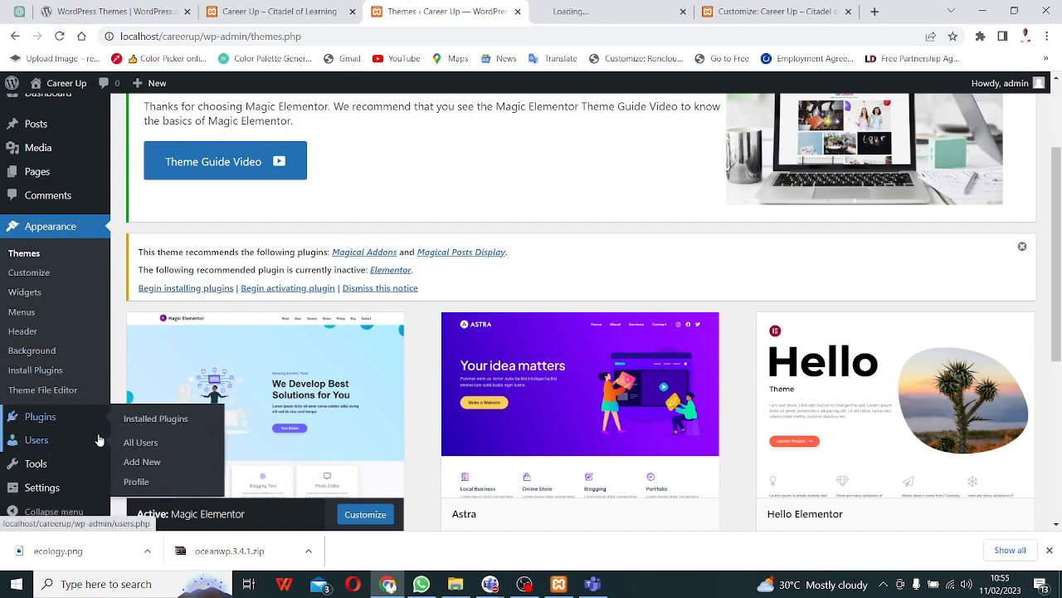
pyautogui.click(256, 13)
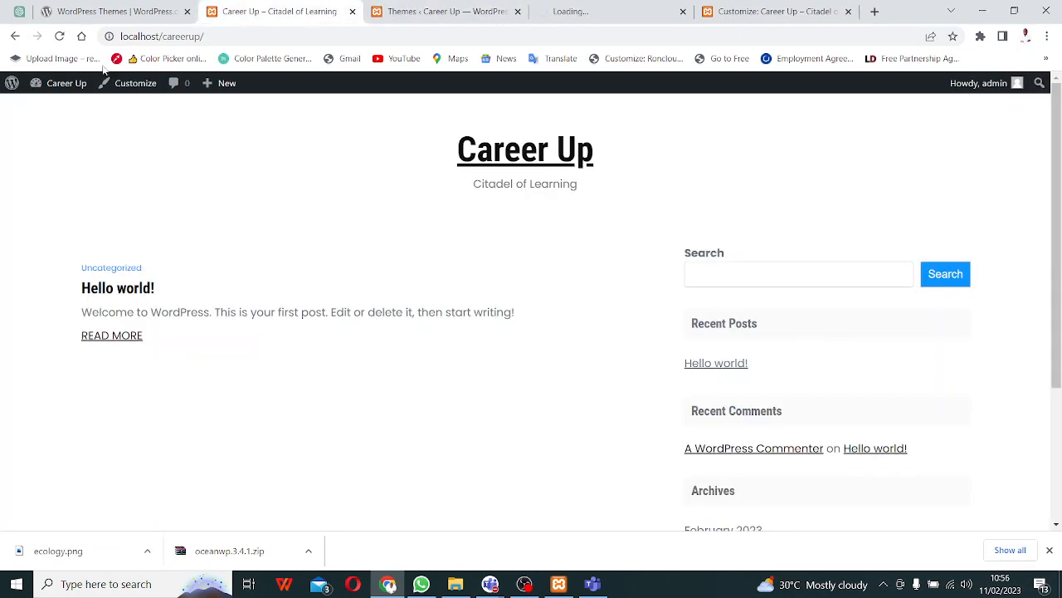
pyautogui.click(60, 37)
pyautogui.hotkey('ctrl', 'Tab')
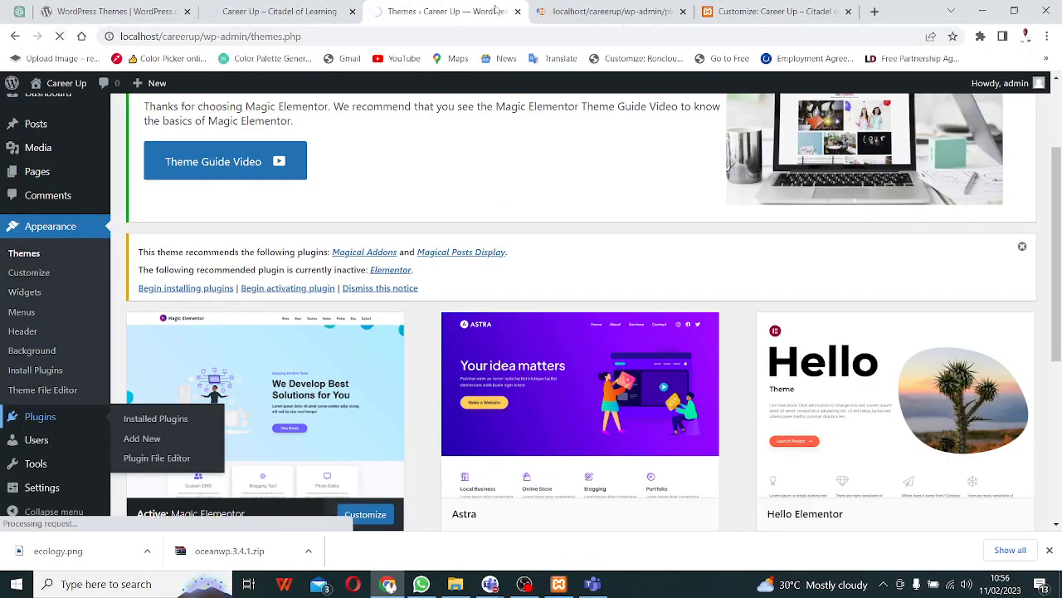
pyautogui.hotkey('ctrl', 'Tab')
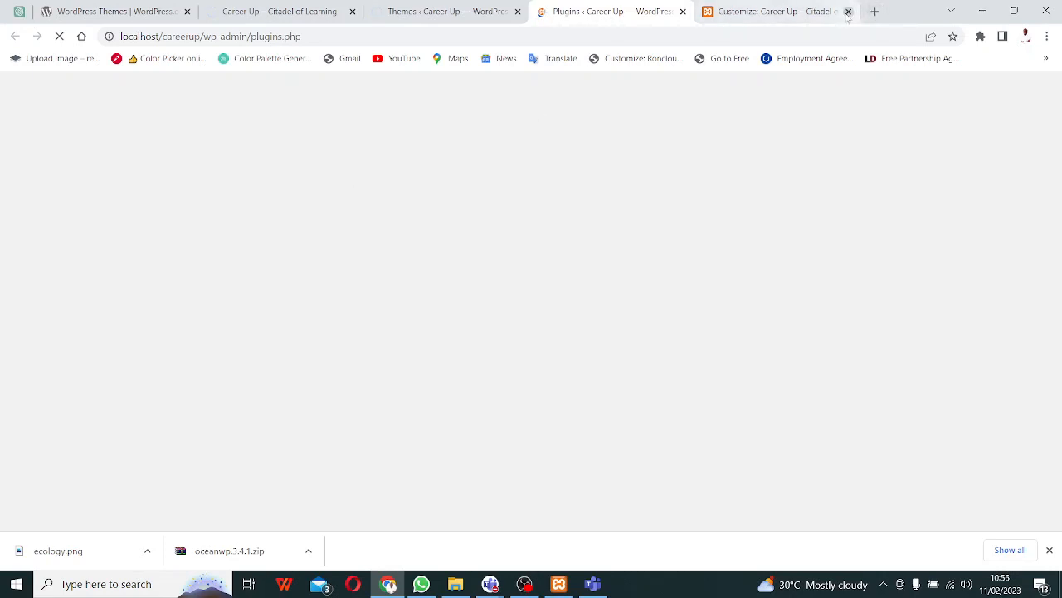
pyautogui.click(848, 12)
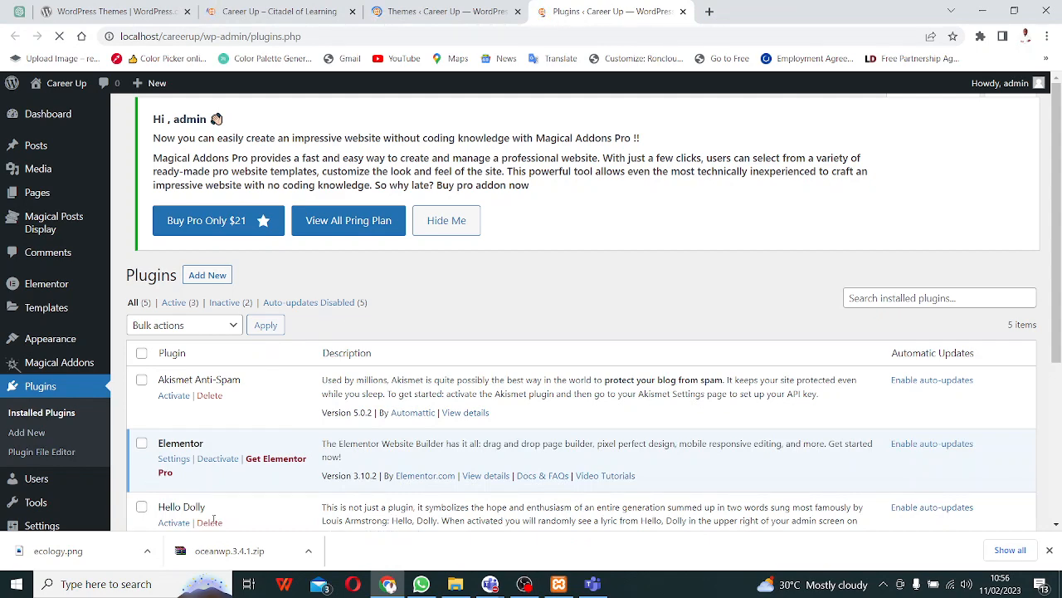
pyautogui.scroll(-3, 273, 439)
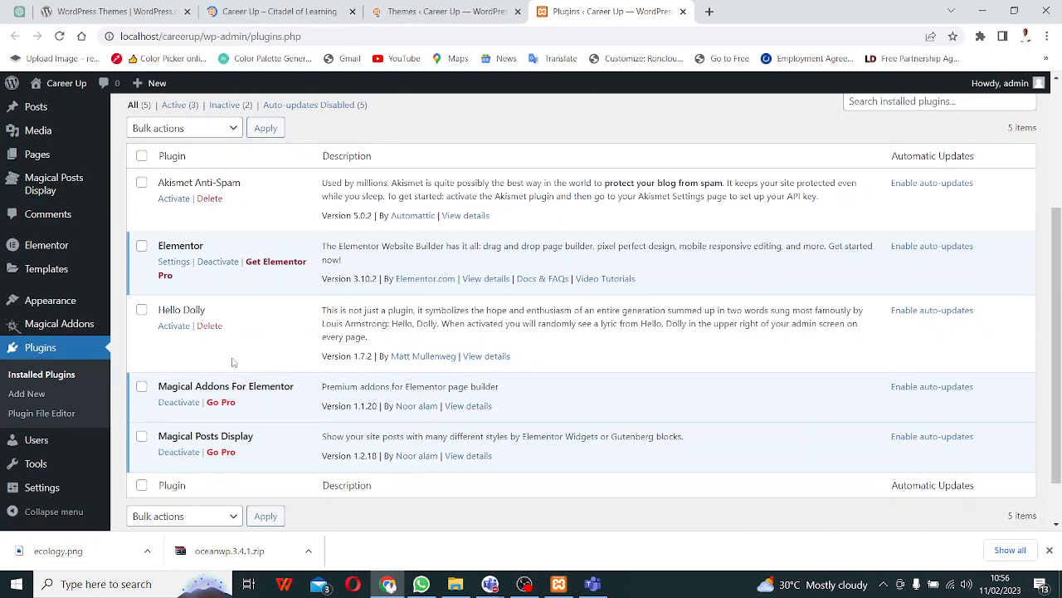
pyautogui.scroll(3, 318, 442)
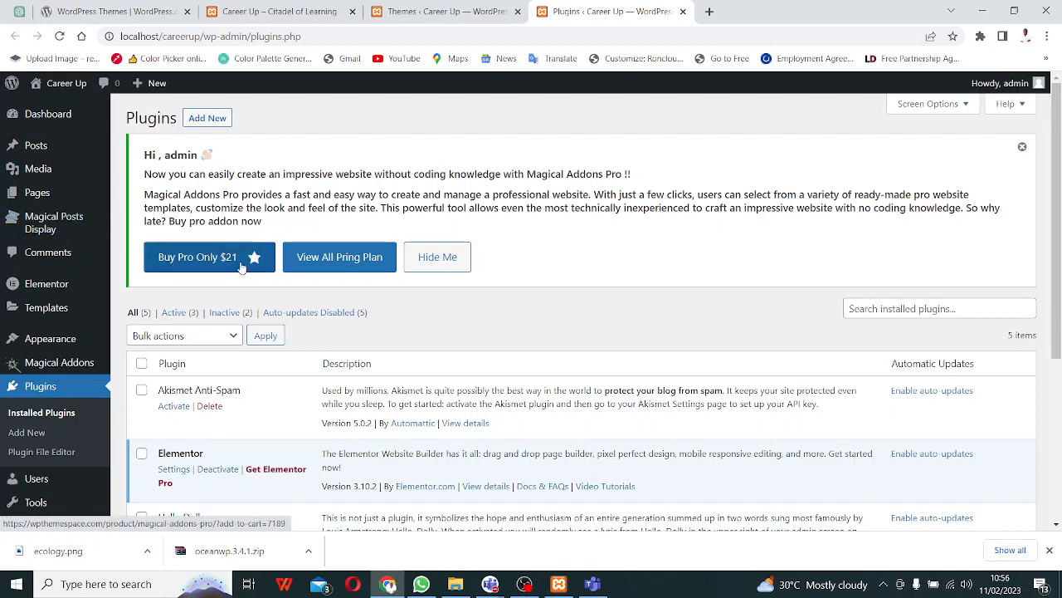
pyautogui.scroll(-1, 228, 362)
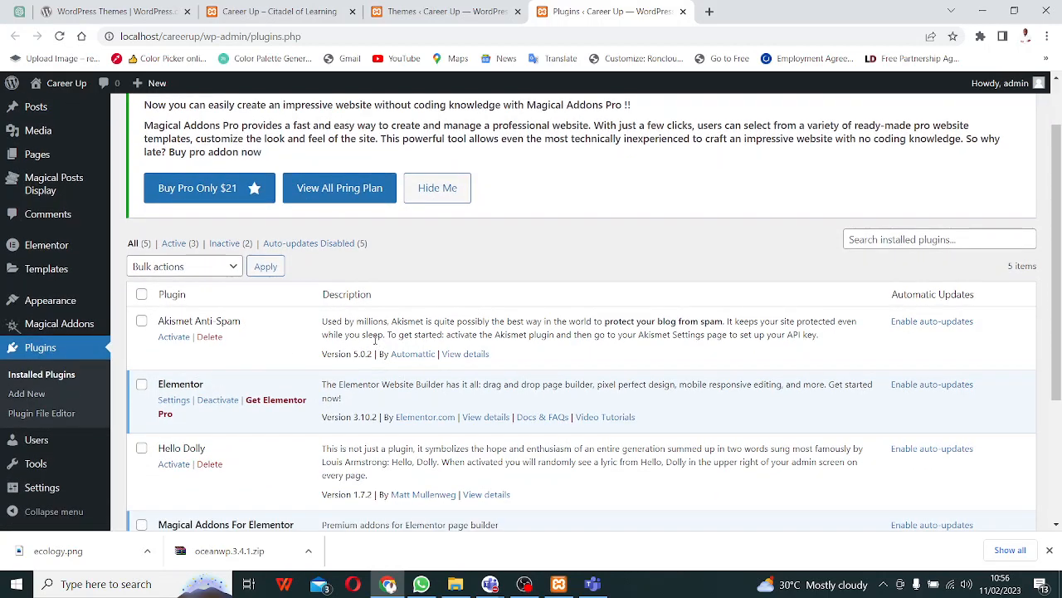
pyautogui.scroll(1, 375, 339)
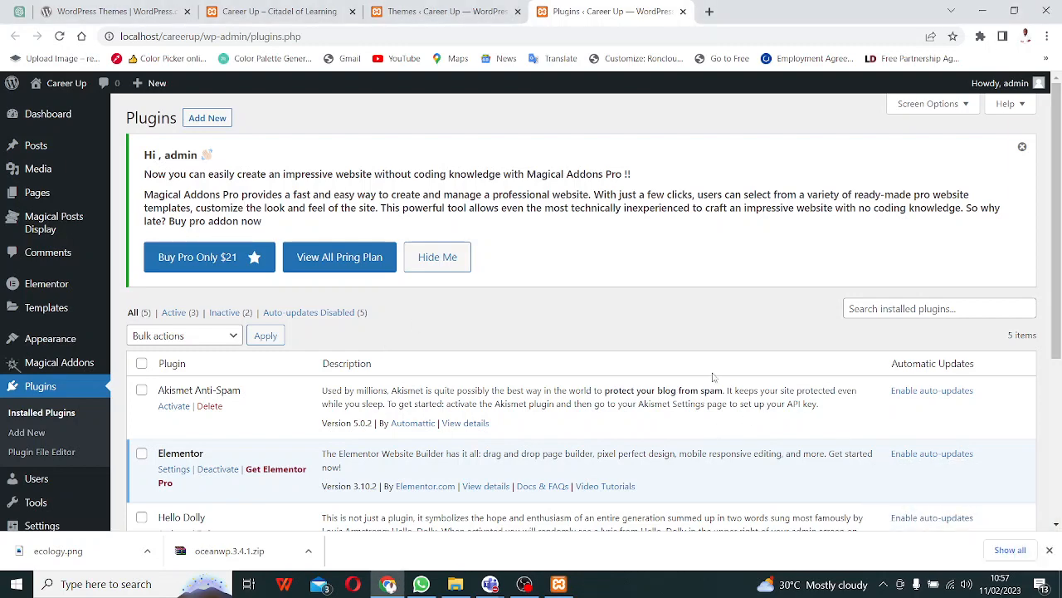
# - Dismiss the Teams meeting-ending warning and minimize the meeting window
pyautogui.click(592, 584)
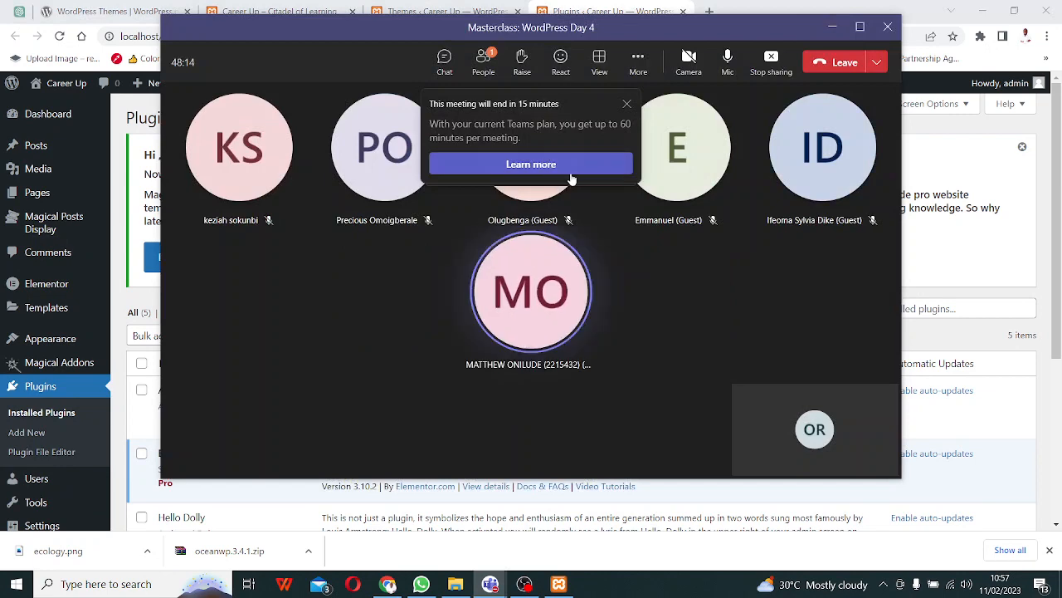
pyautogui.click(626, 104)
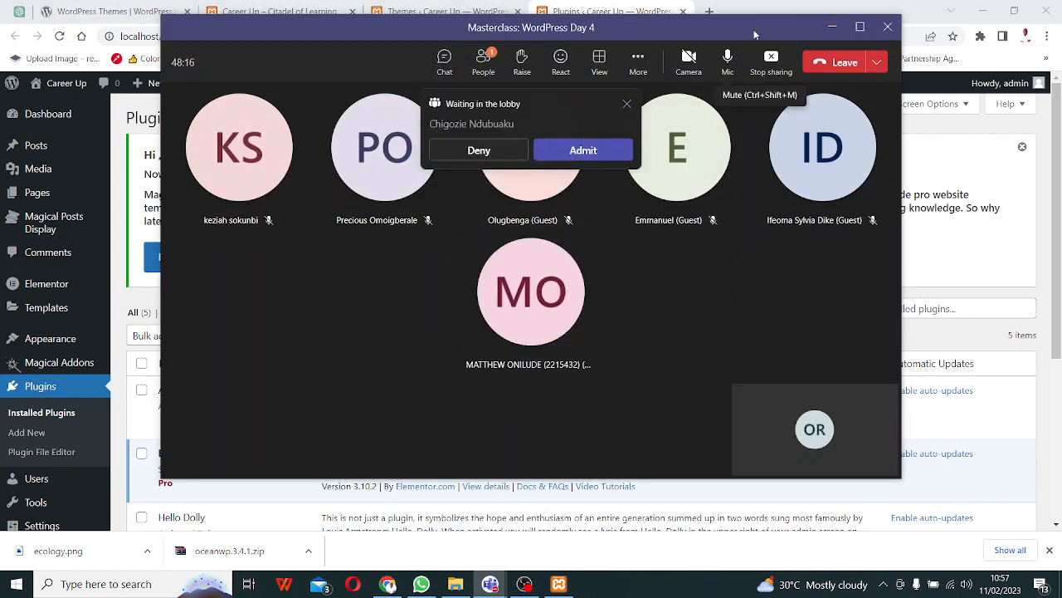
pyautogui.click(834, 31)
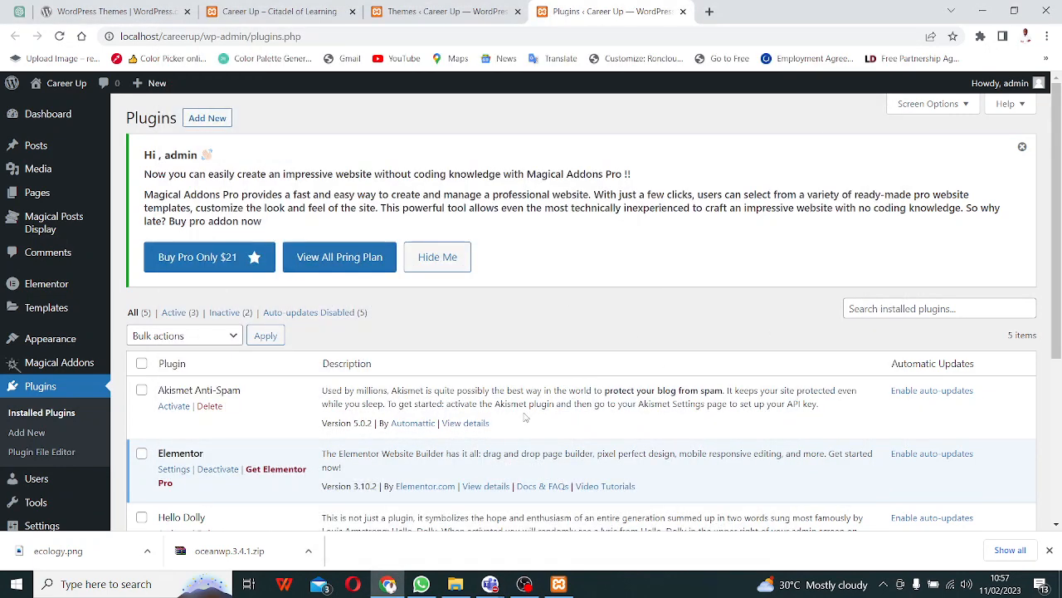
# - Look over the Themes and front-page tabs, then return to the Installed Plugins list
pyautogui.click(440, 11)
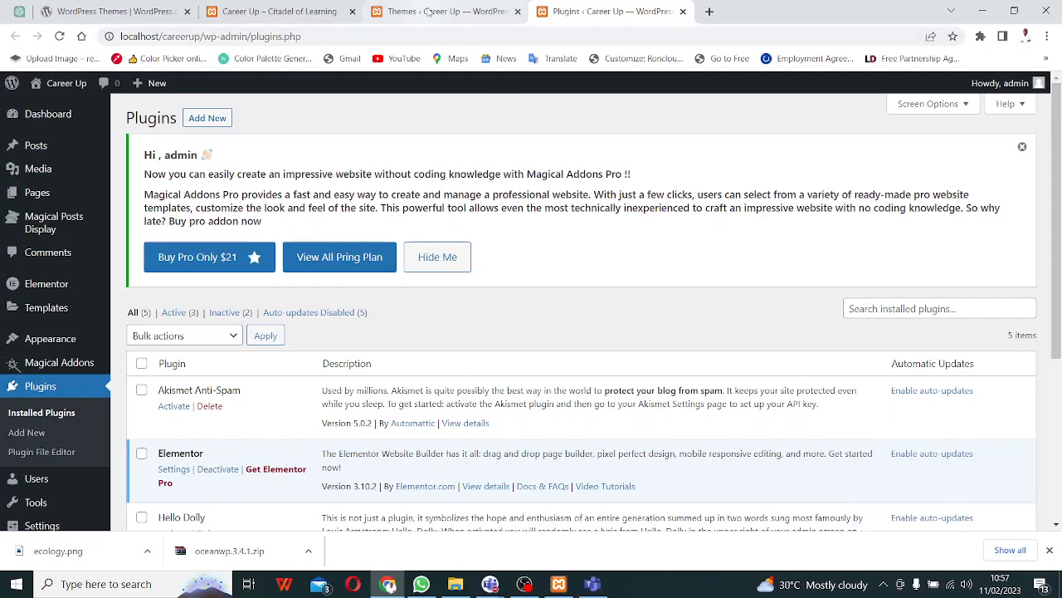
pyautogui.click(283, 11)
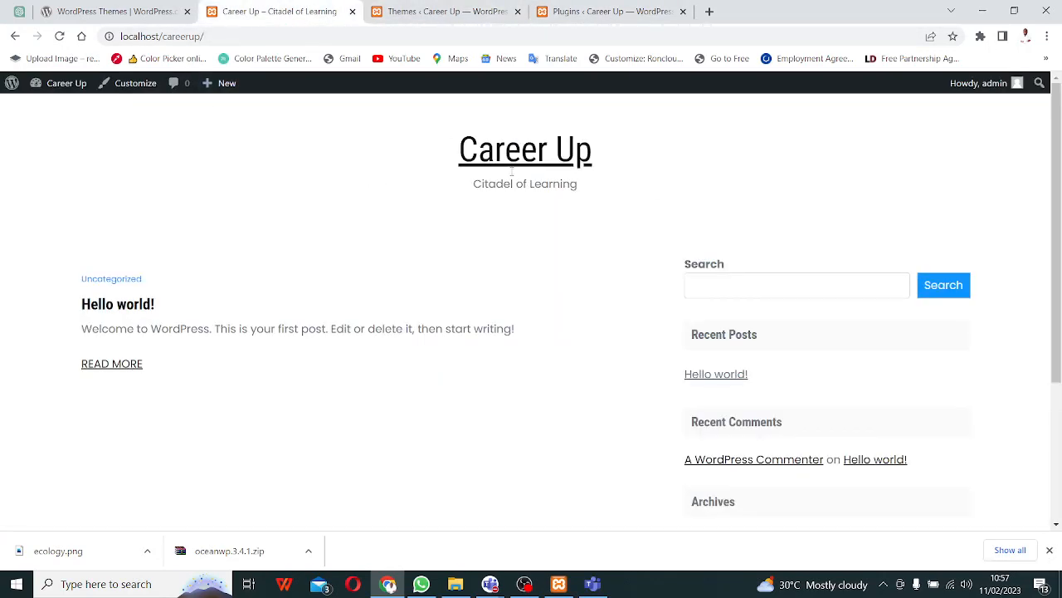
pyautogui.click(624, 10)
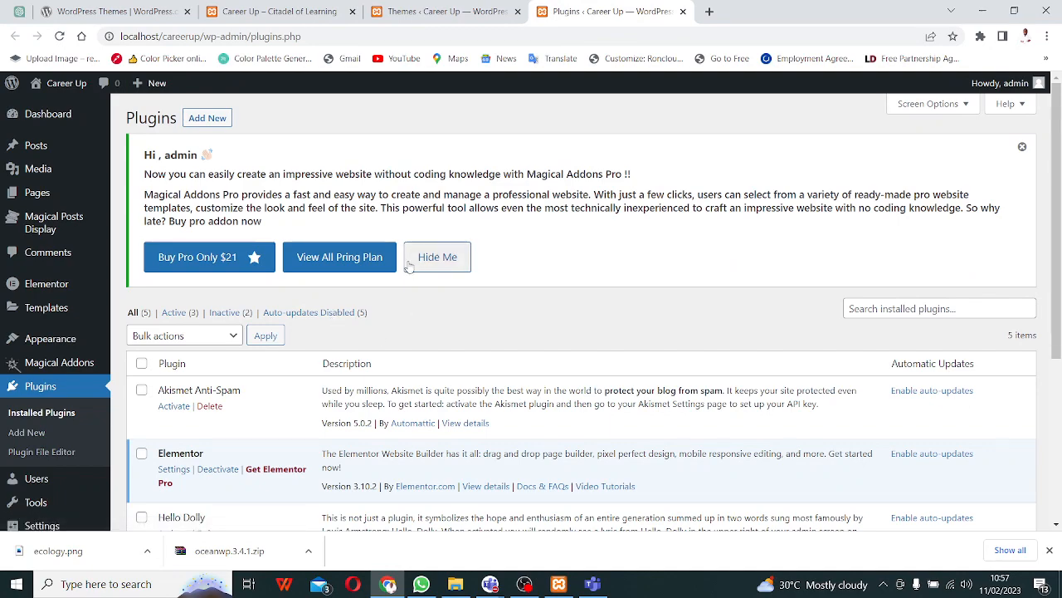
pyautogui.scroll(-5, 418, 288)
pyautogui.scroll(6, 551, 274)
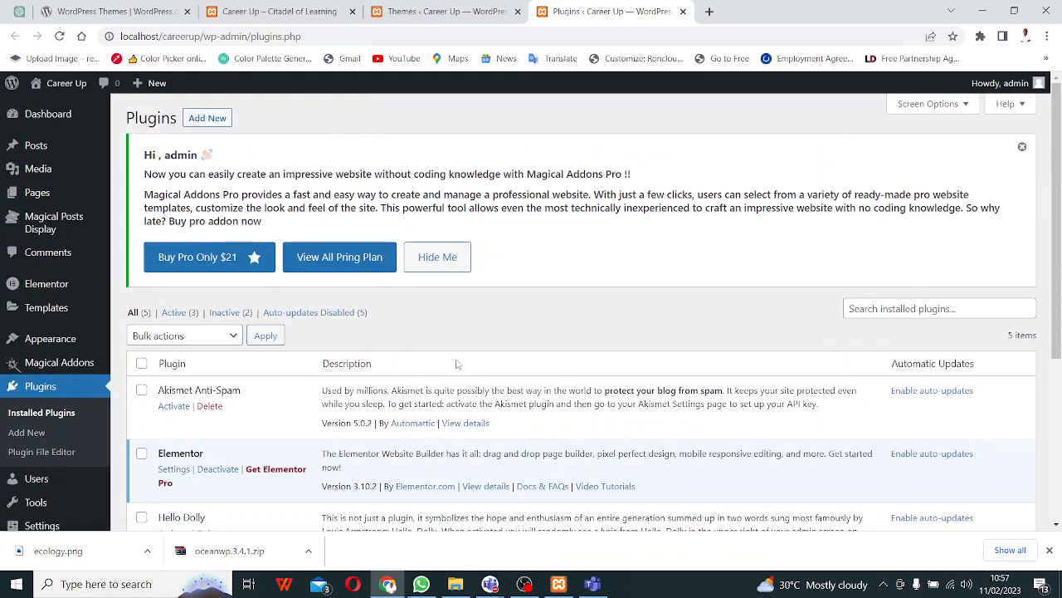
pyautogui.scroll(-2, 265, 417)
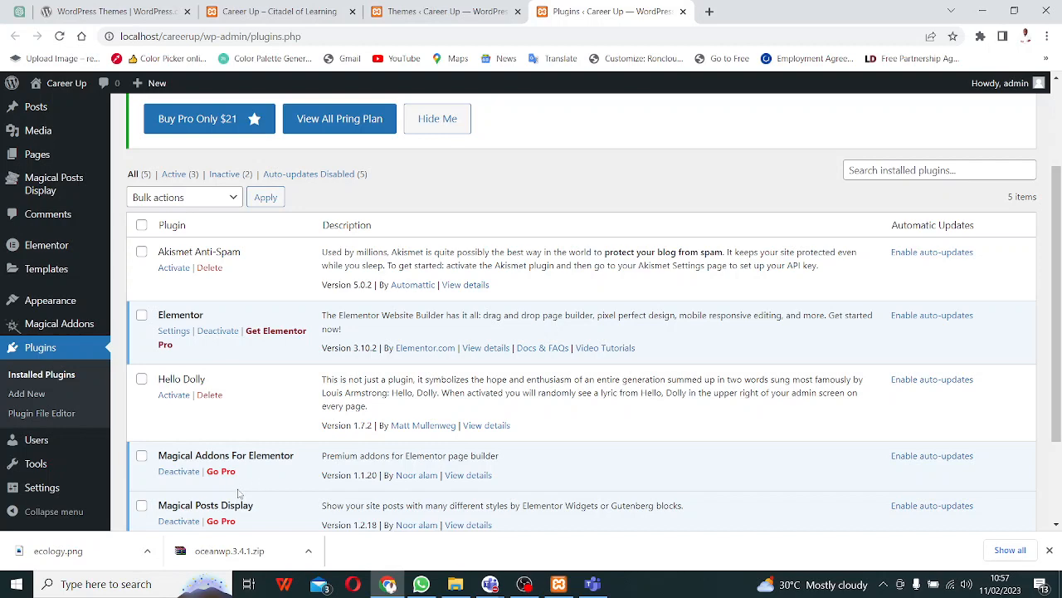
# - Open the Pages list in a new tab from the admin sidebar and switch to it
pyautogui.scroll(2, 131, 418)
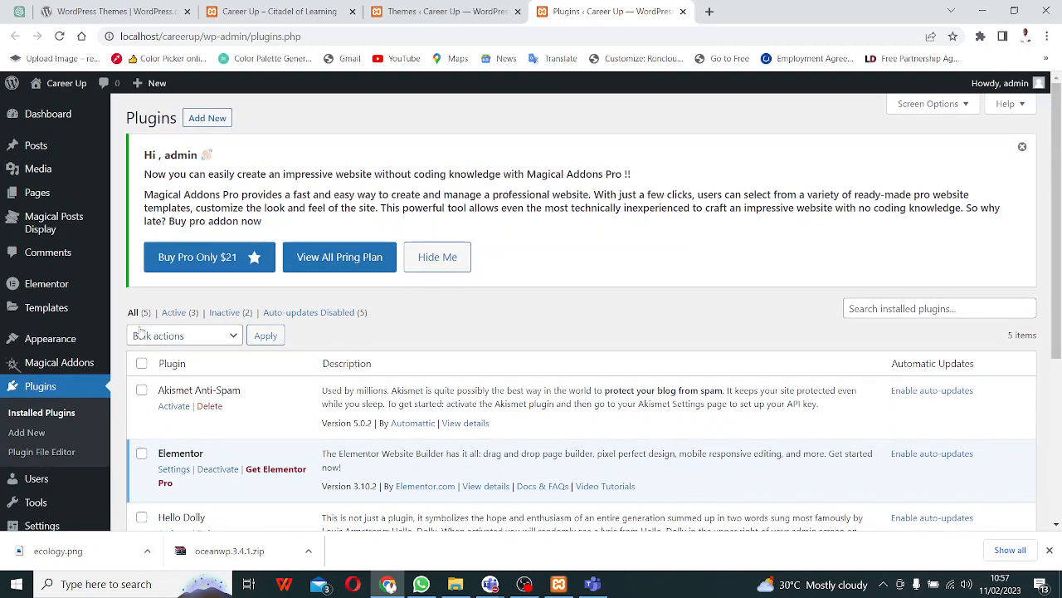
pyautogui.rightClick(40, 199)
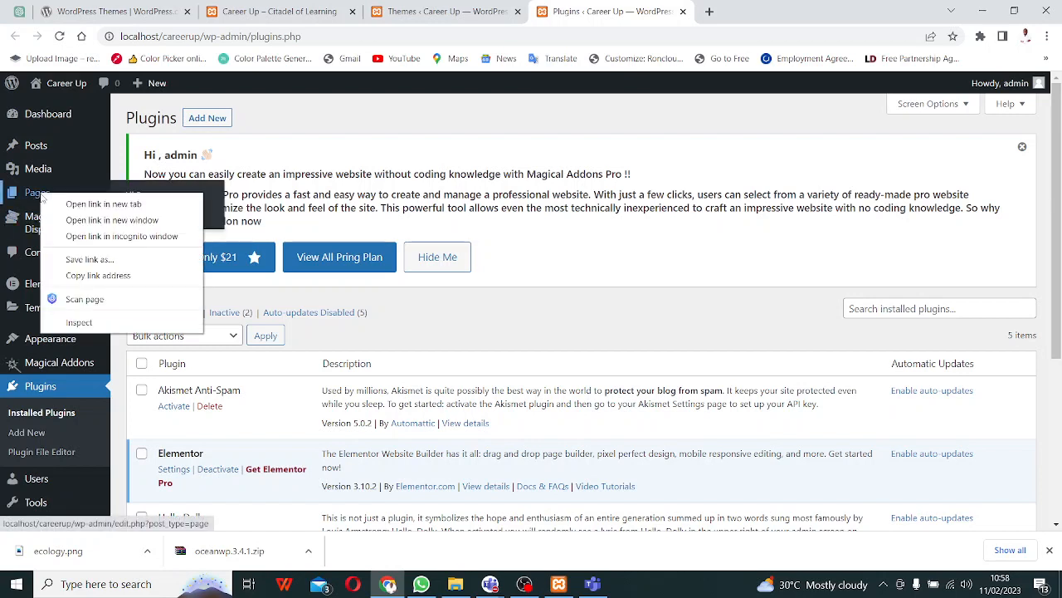
pyautogui.click(93, 204)
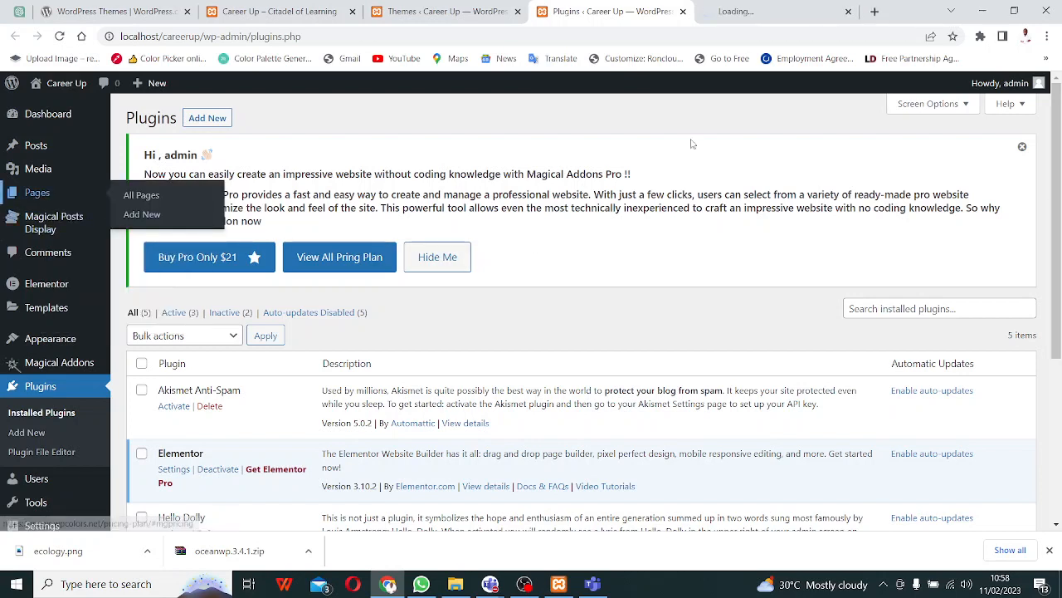
pyautogui.click(757, 11)
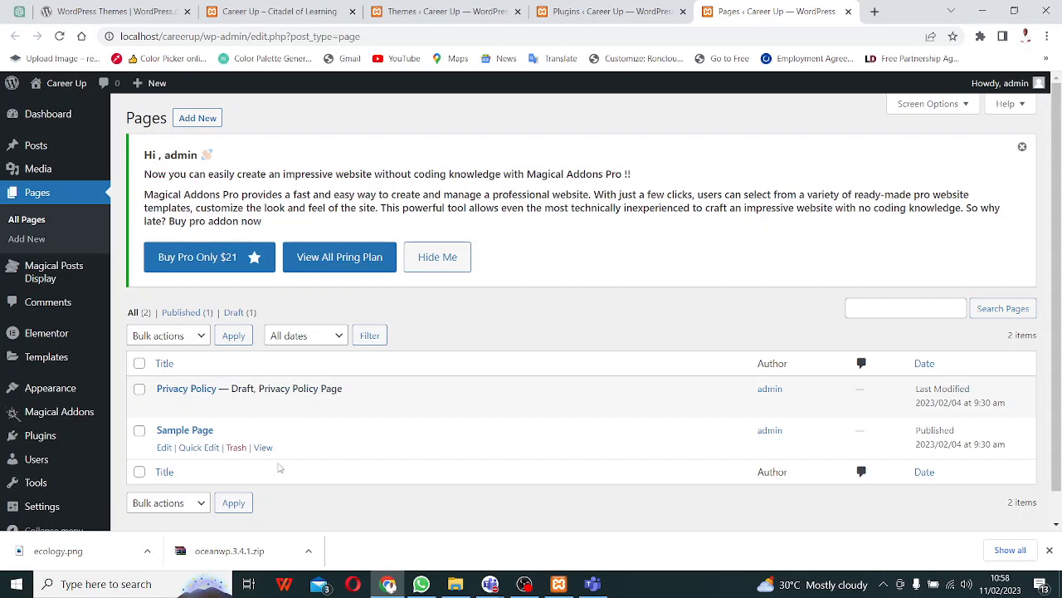
# - Open Magical Addons in a new tab, view it, then return to the Pages list
pyautogui.rightClick(60, 417)
pyautogui.click(83, 427)
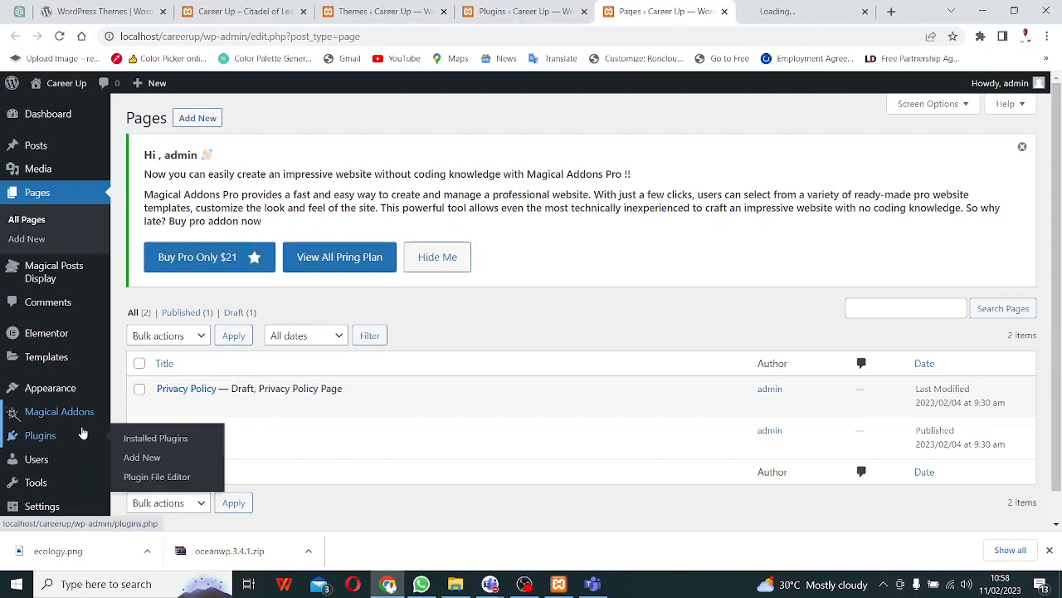
pyautogui.click(805, 15)
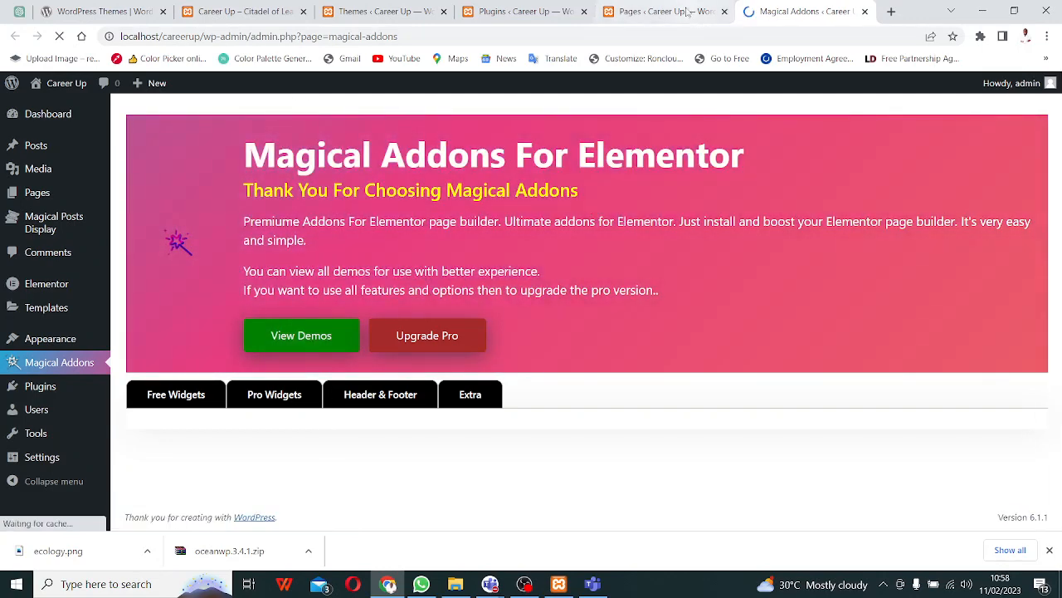
pyautogui.click(631, 13)
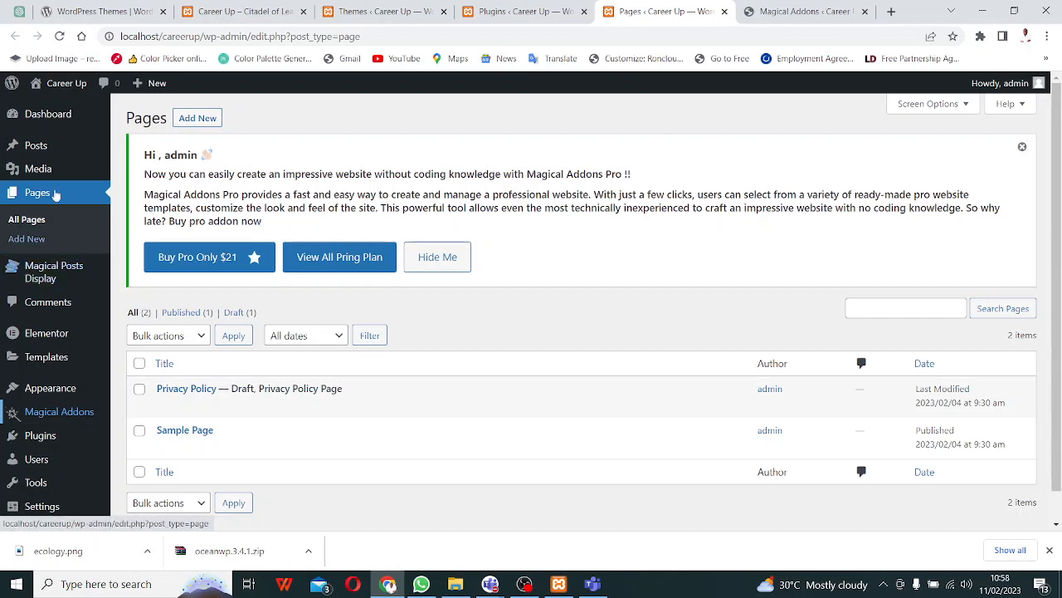
# - Check the page bulk actions, dismiss the Magical Addons Pro notice, and start a new page
pyautogui.moveTo(49, 153)
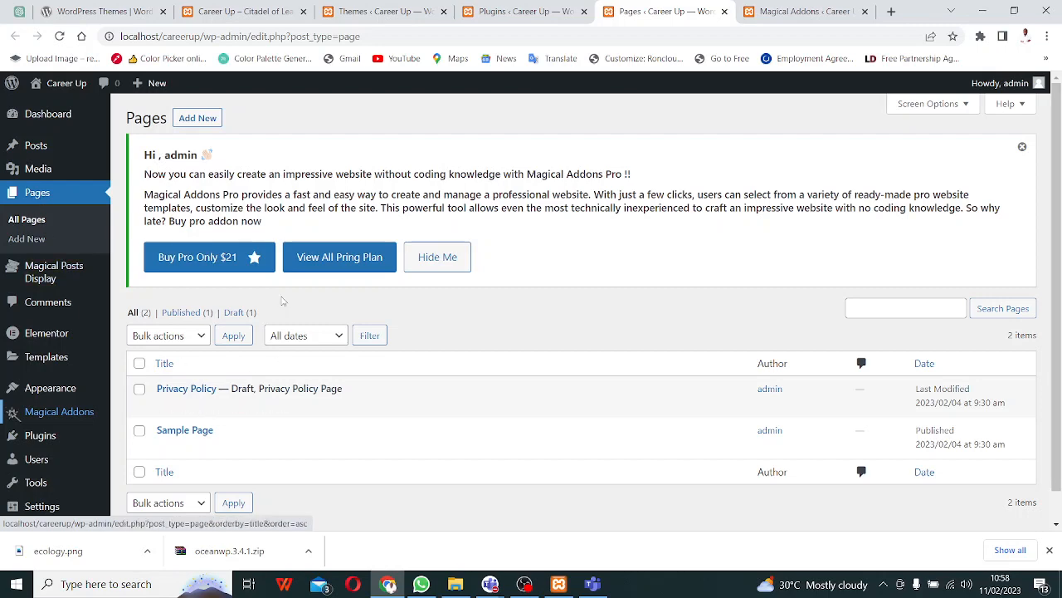
pyautogui.scroll(-1, 274, 324)
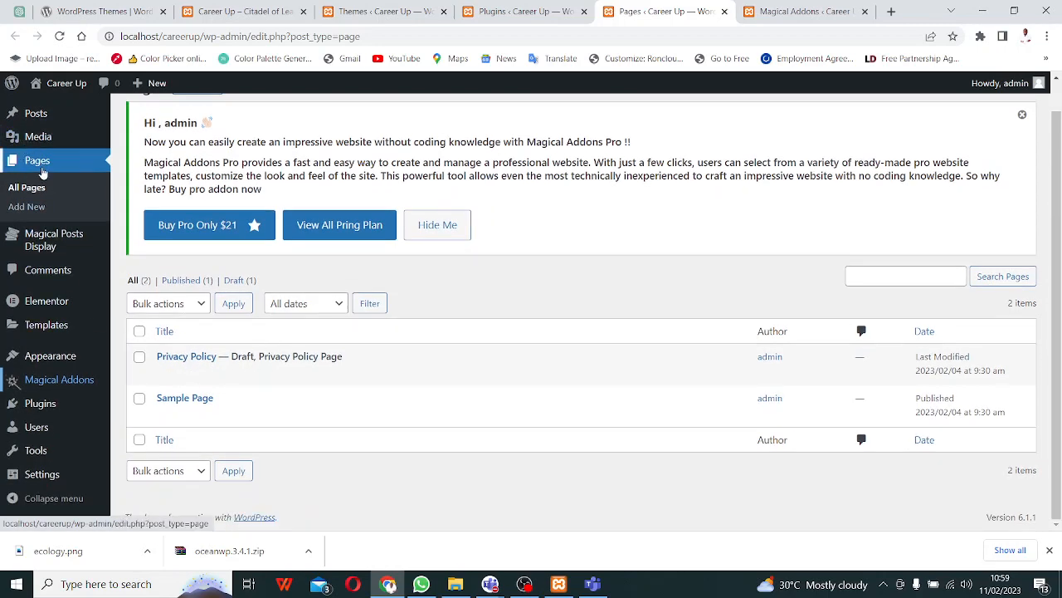
pyautogui.click(200, 304)
pyautogui.click(200, 304)
pyautogui.scroll(1, 200, 266)
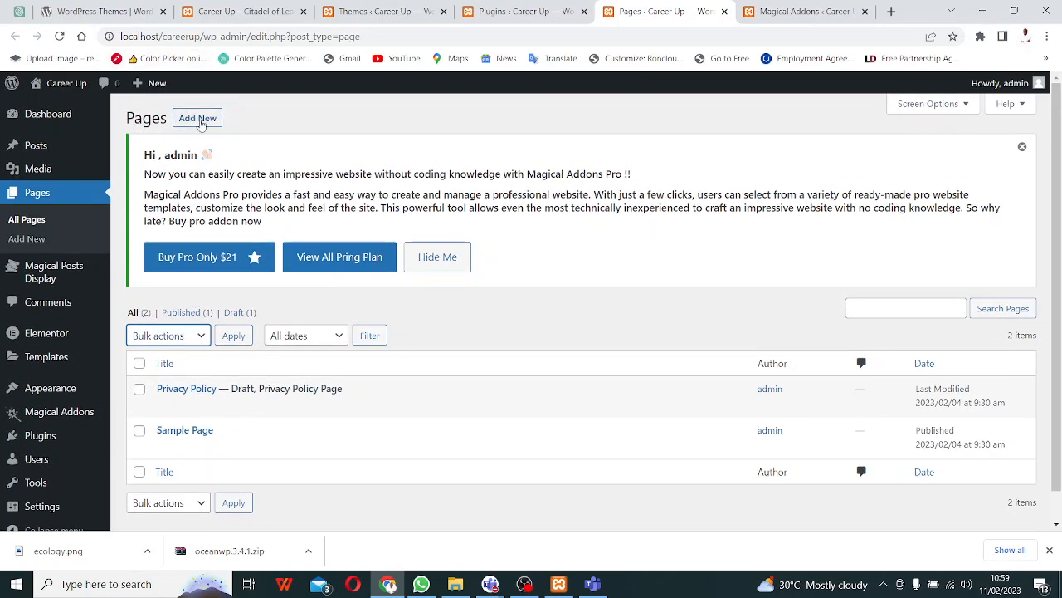
pyautogui.click(1021, 149)
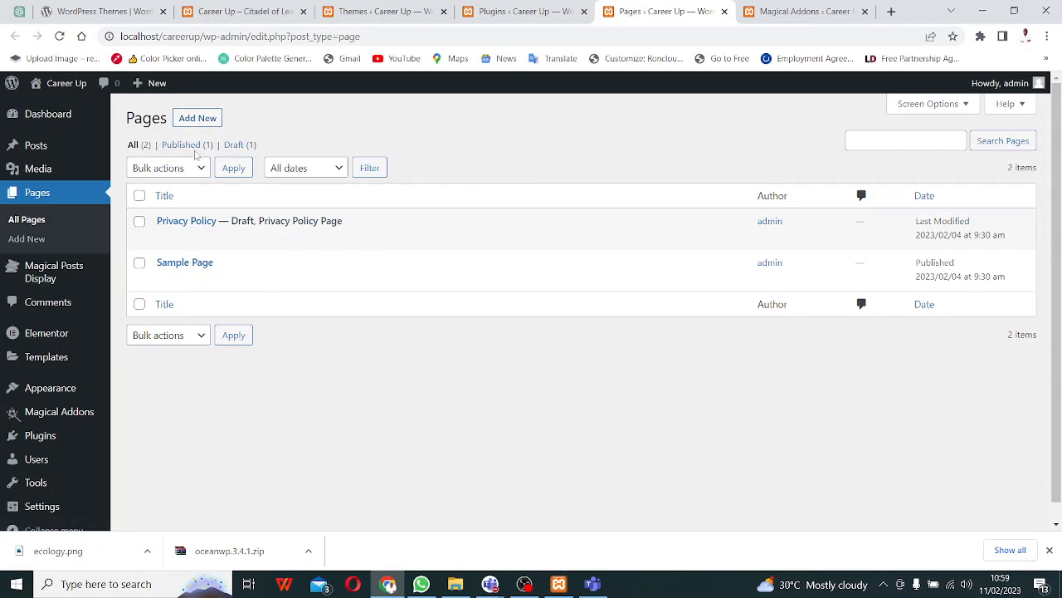
pyautogui.click(186, 120)
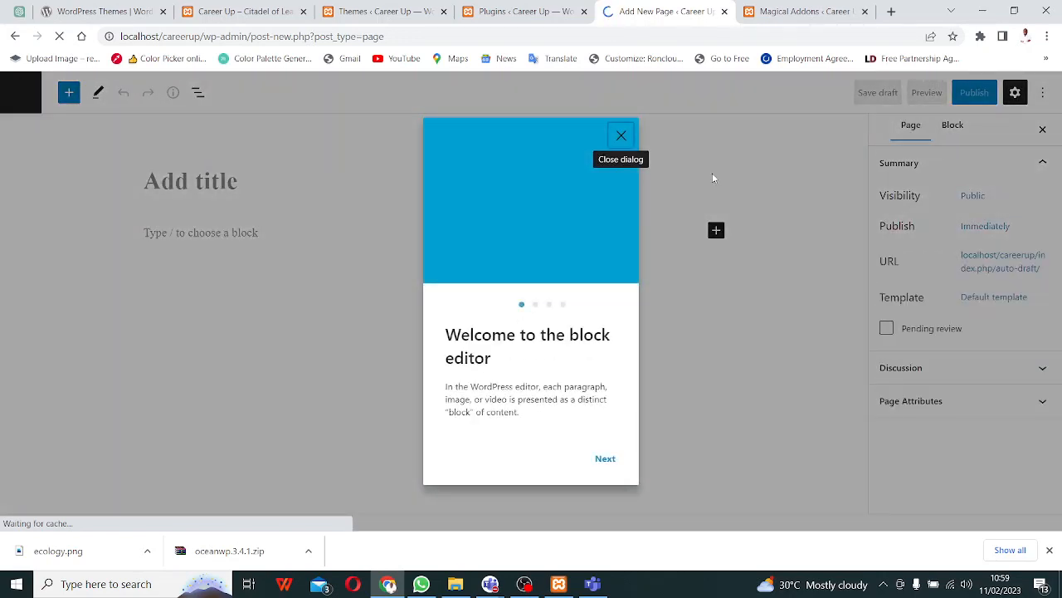
# - Dismiss the editor welcome guide, title the new page 'Home', and publish it
pyautogui.click(621, 135)
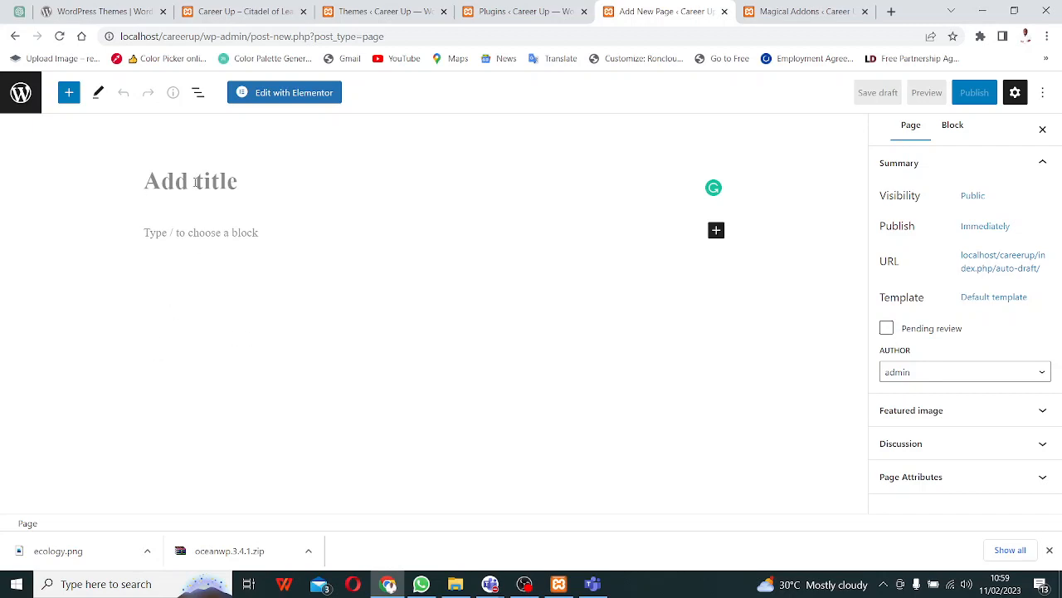
pyautogui.write('Home')
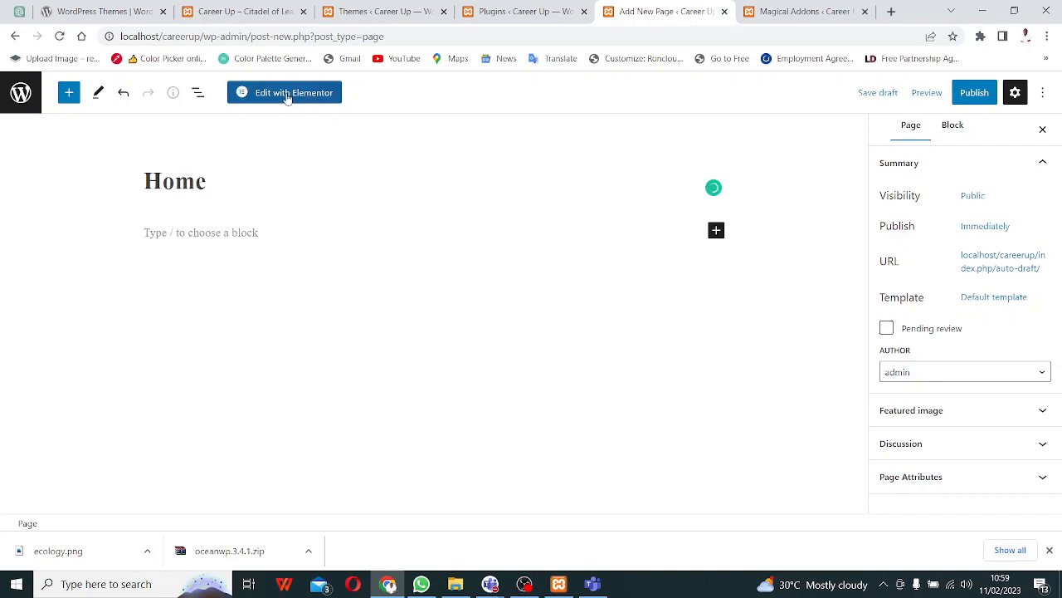
pyautogui.click(973, 92)
pyautogui.click(920, 94)
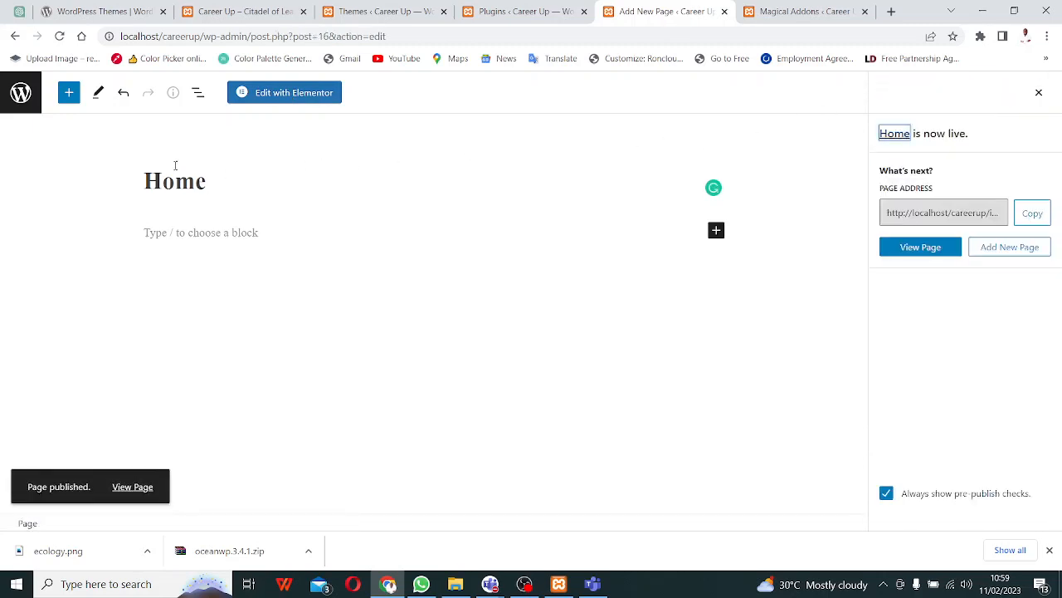
pyautogui.click(545, 18)
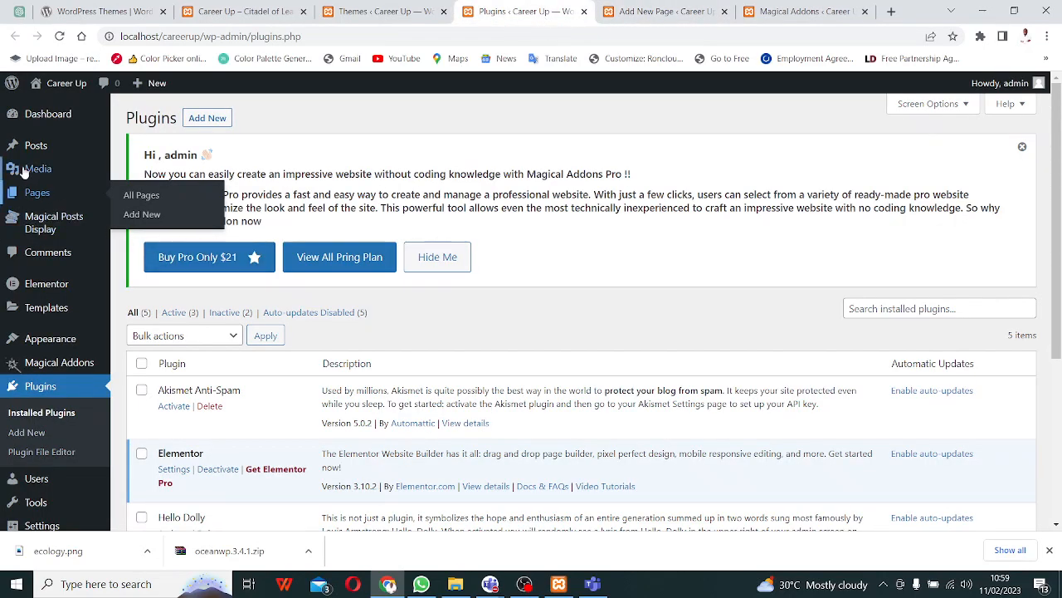
# - View the Pages list, reload the site's front page, and return to Pages
pyautogui.click(35, 197)
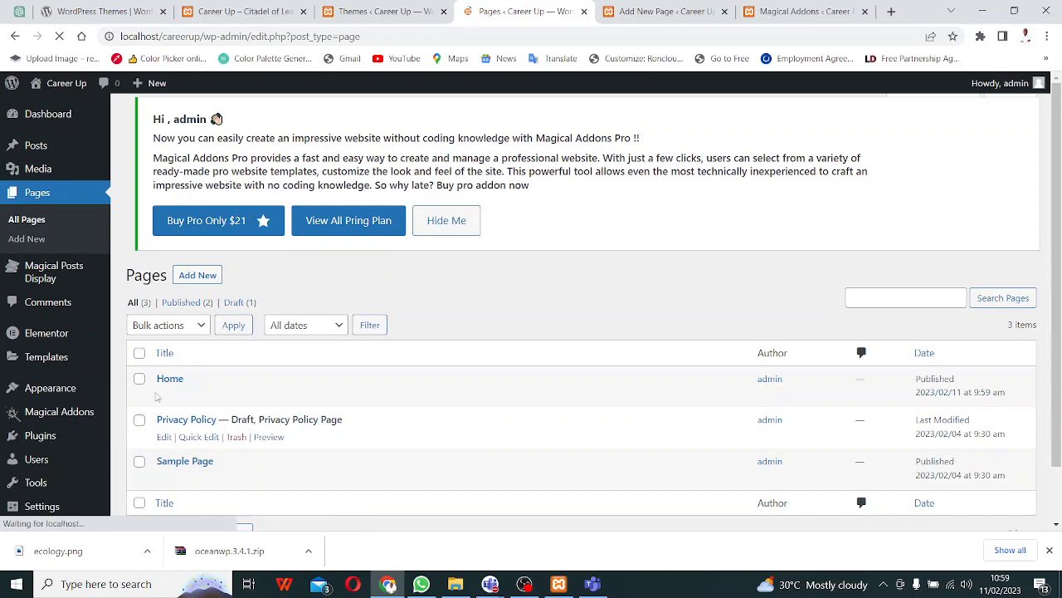
pyautogui.click(226, 12)
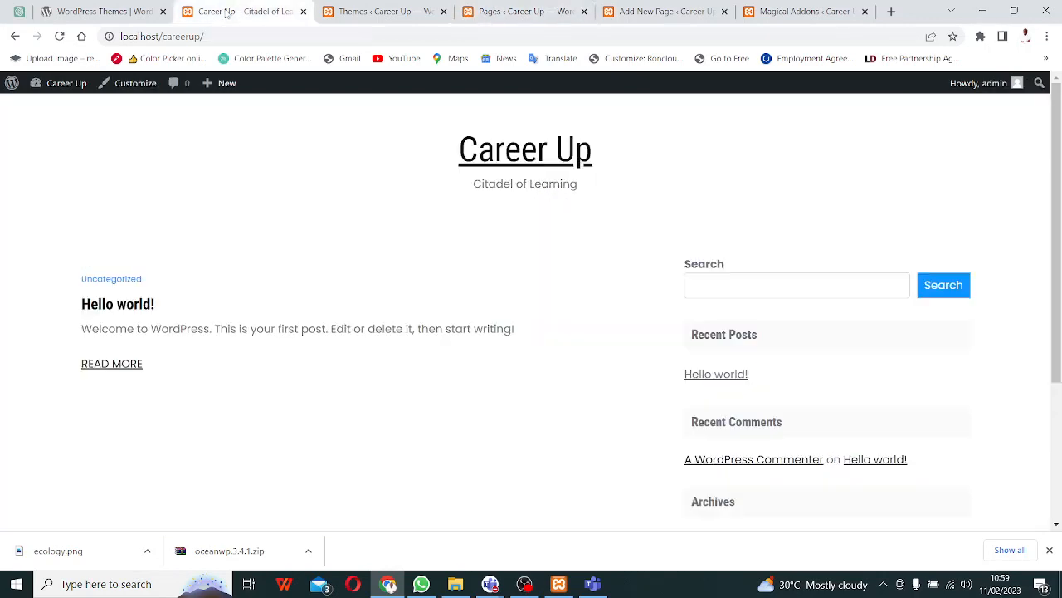
pyautogui.press('F5')
pyautogui.click(521, 12)
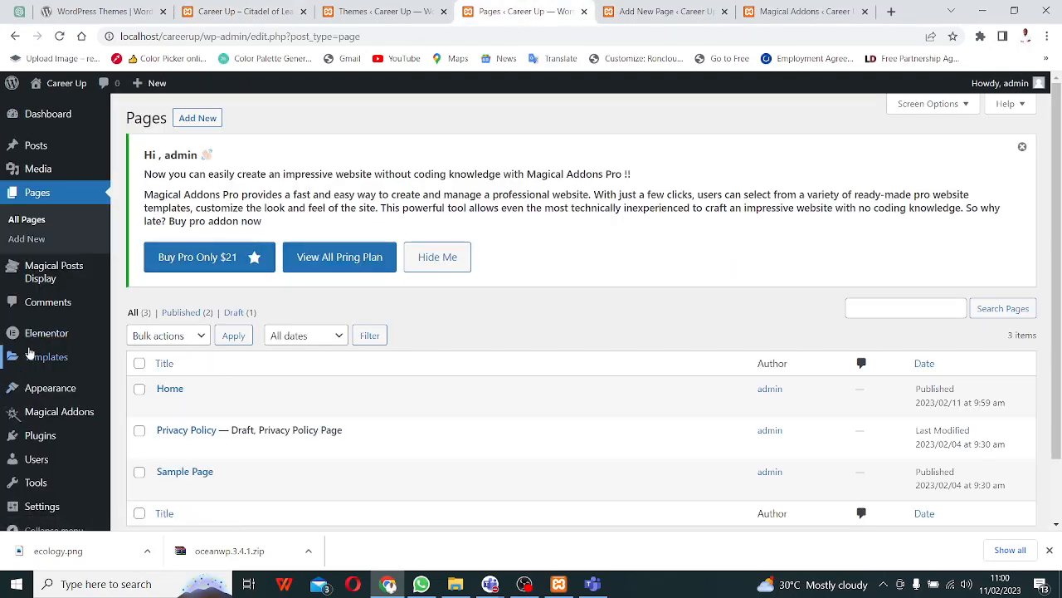
# - Open the General settings in a new browser tab from the Settings menu
pyautogui.scroll(-1, 33, 357)
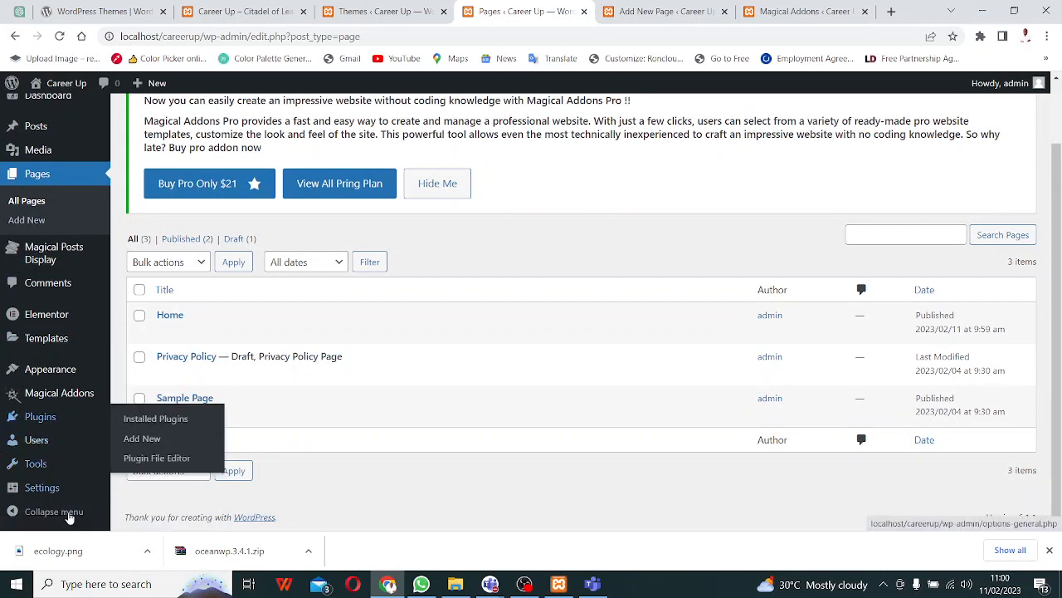
pyautogui.moveTo(45, 489)
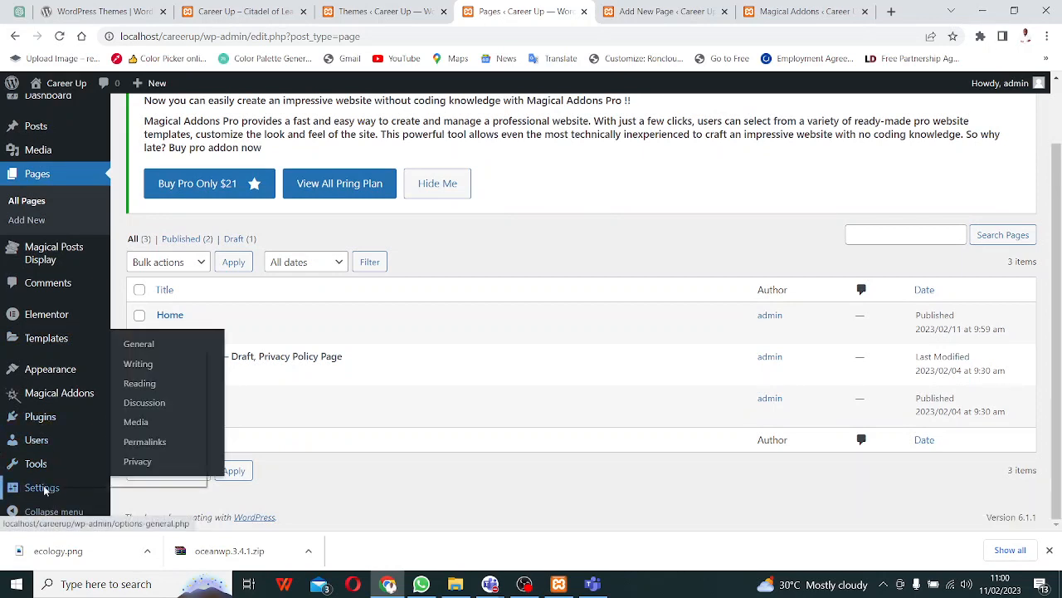
pyautogui.rightClick(45, 489)
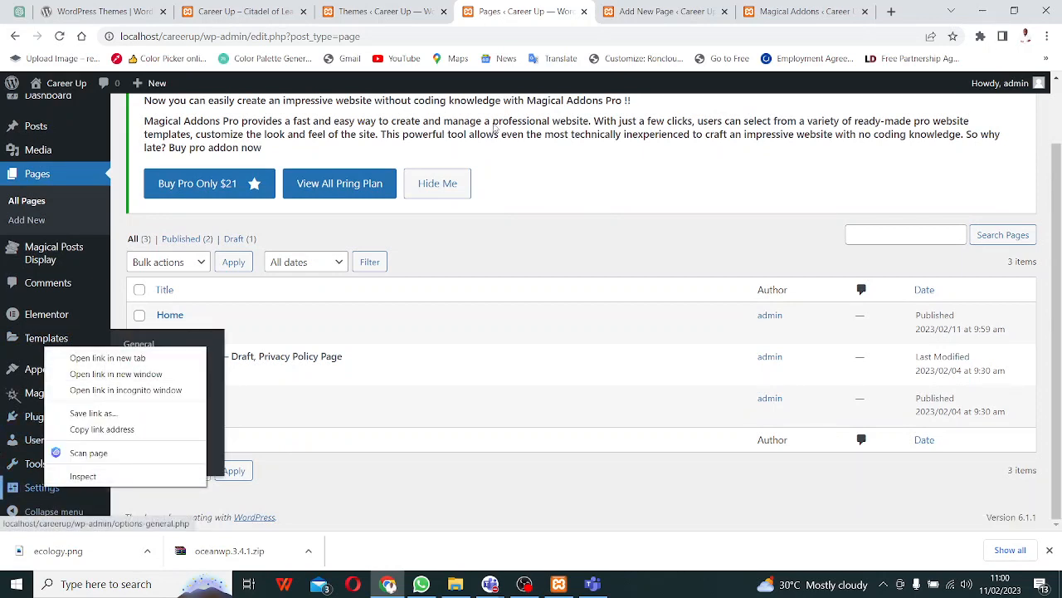
pyautogui.click(108, 357)
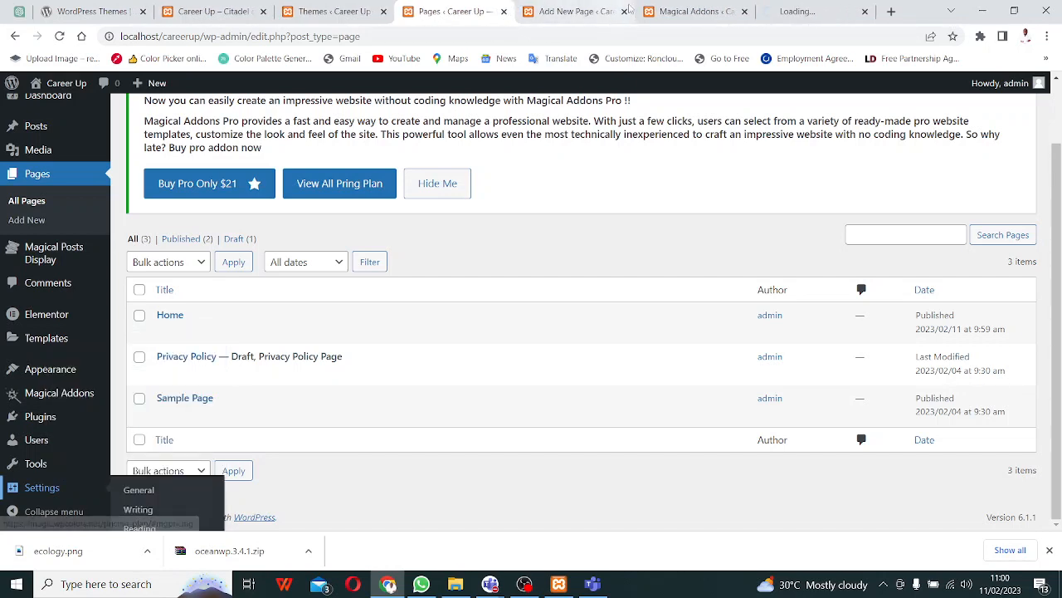
# - Look through the General and Writing settings, then go to Reading, where the homepage shows latest posts
pyautogui.click(816, 12)
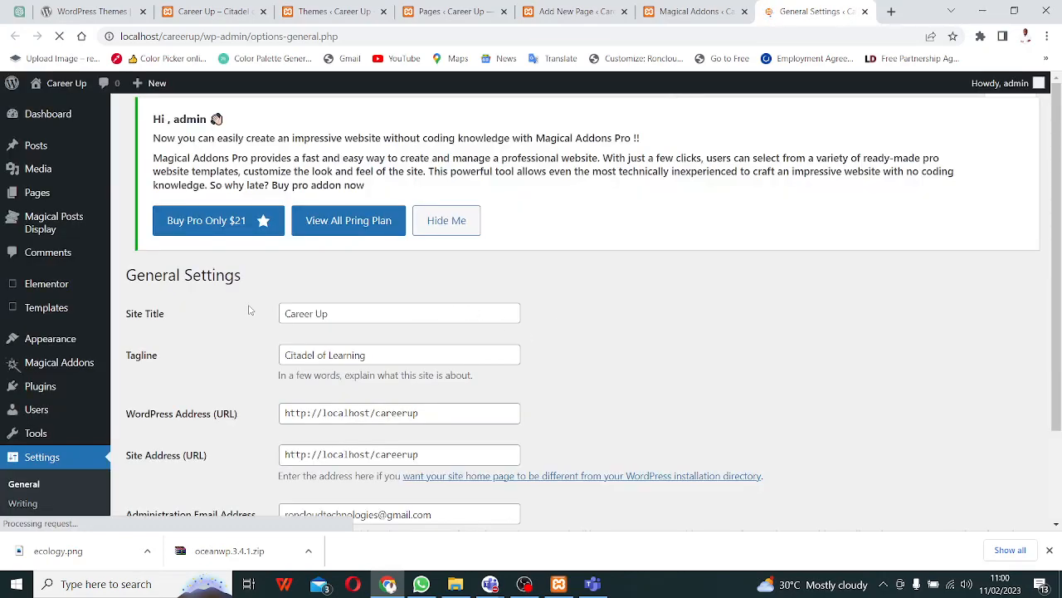
pyautogui.scroll(-3, 193, 285)
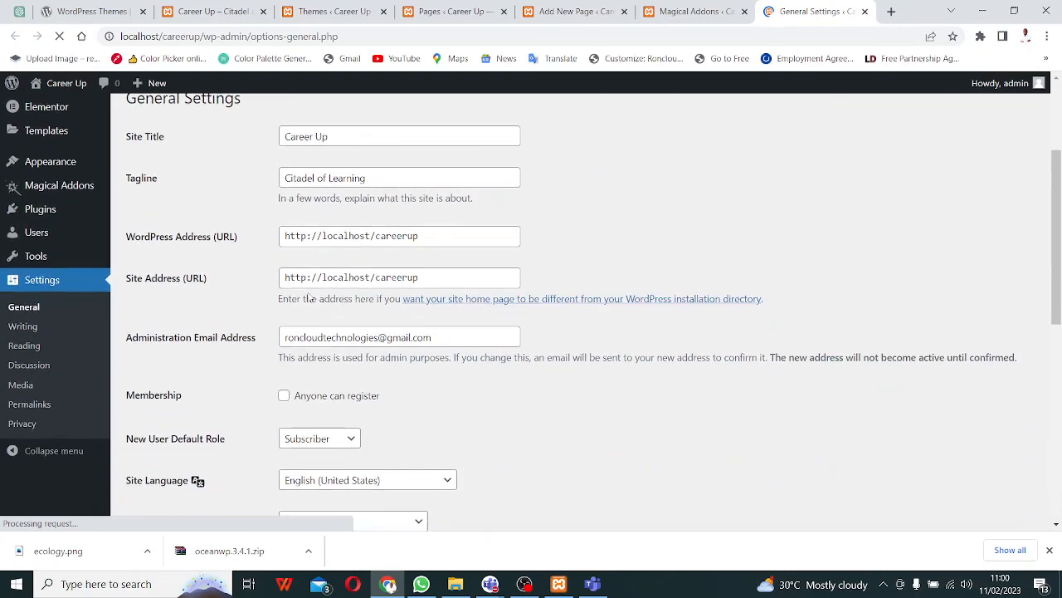
pyautogui.scroll(-5, 324, 258)
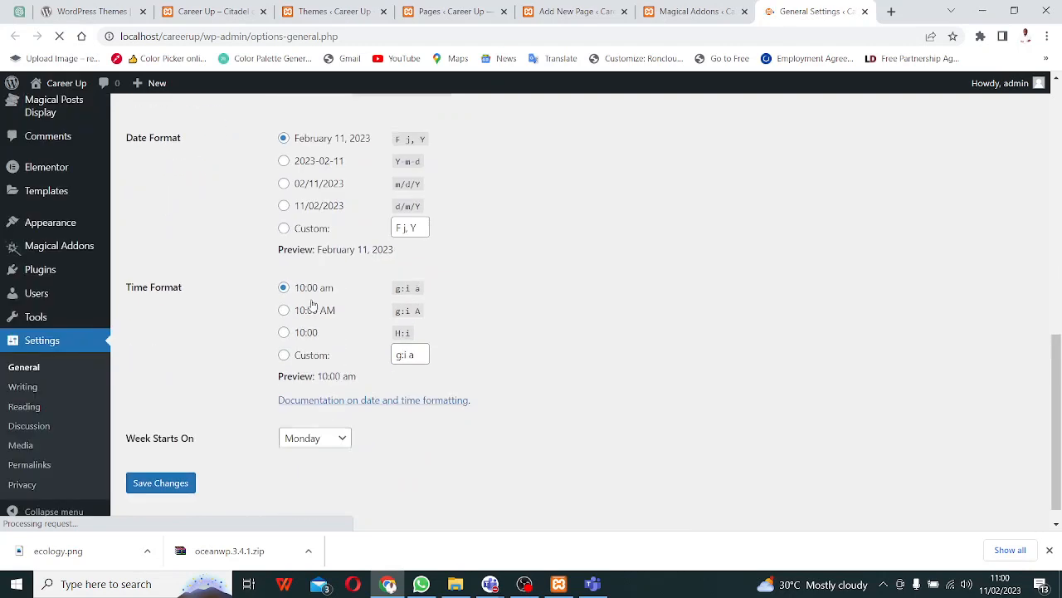
pyautogui.click(24, 389)
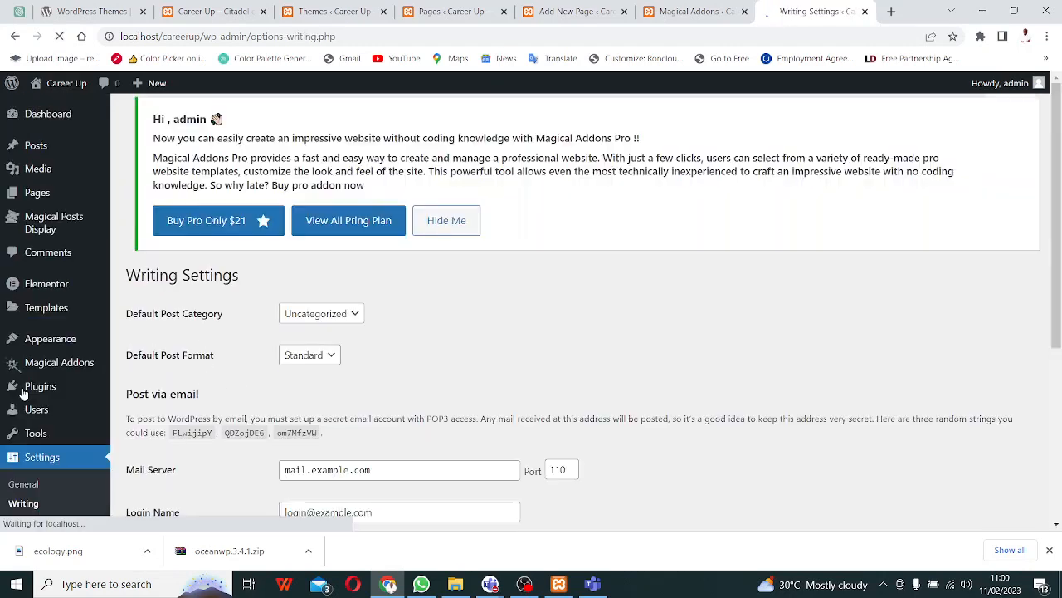
pyautogui.scroll(-3, 231, 392)
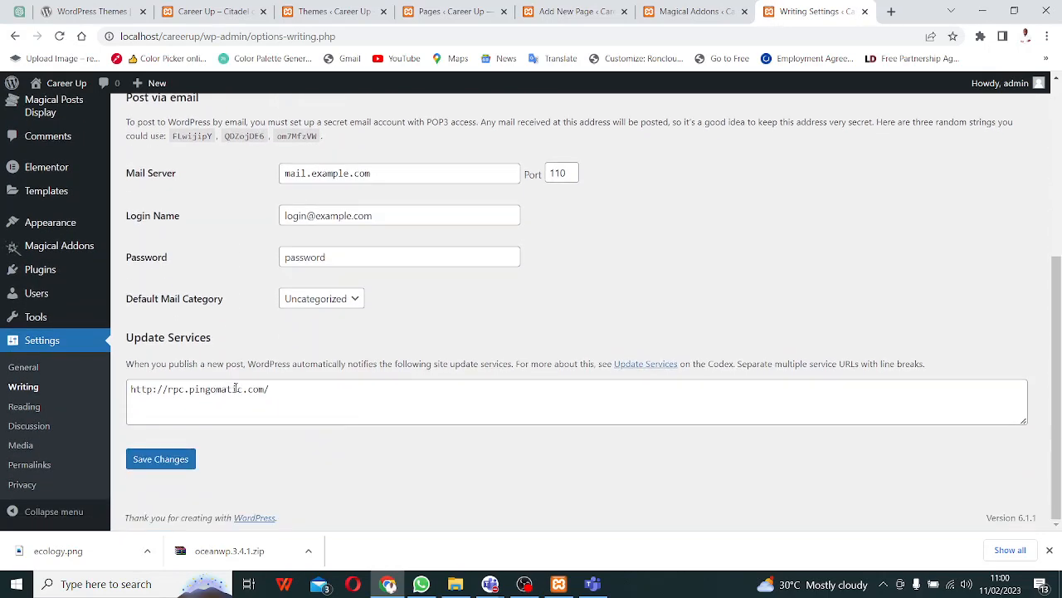
pyautogui.click(30, 408)
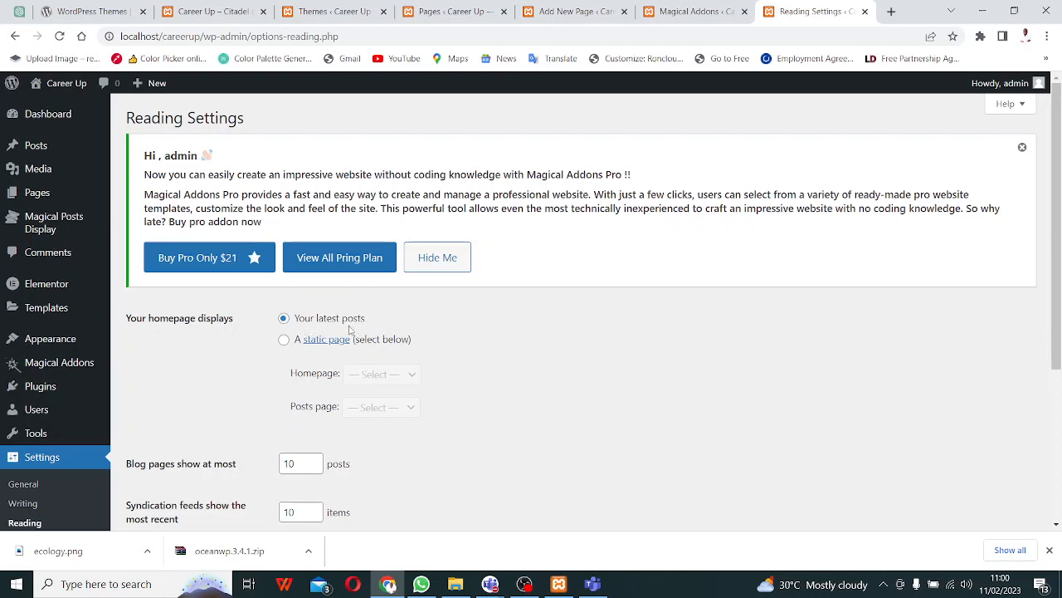
pyautogui.click(214, 12)
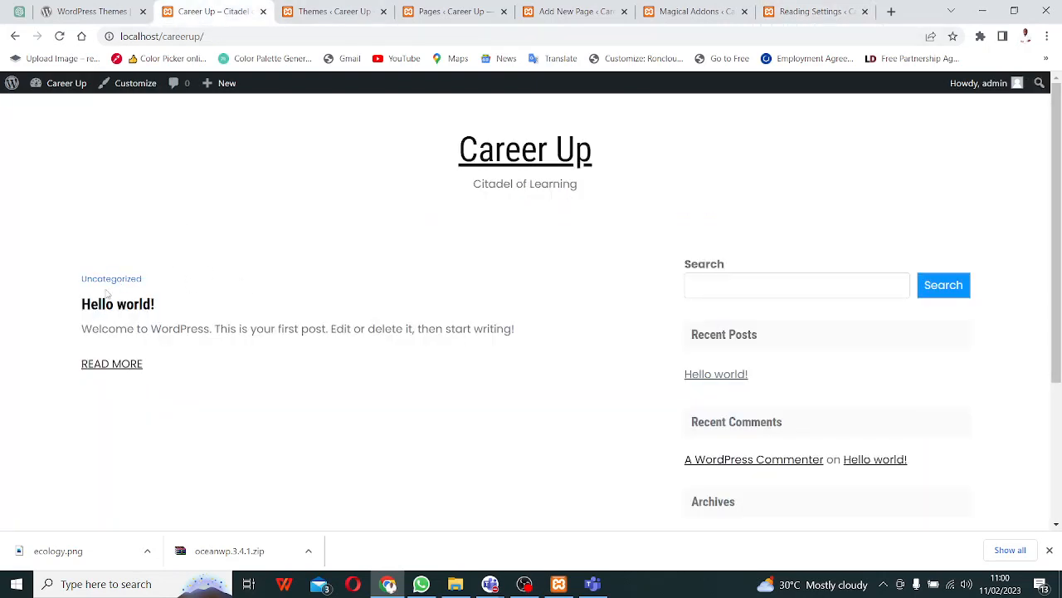
pyautogui.click(124, 366)
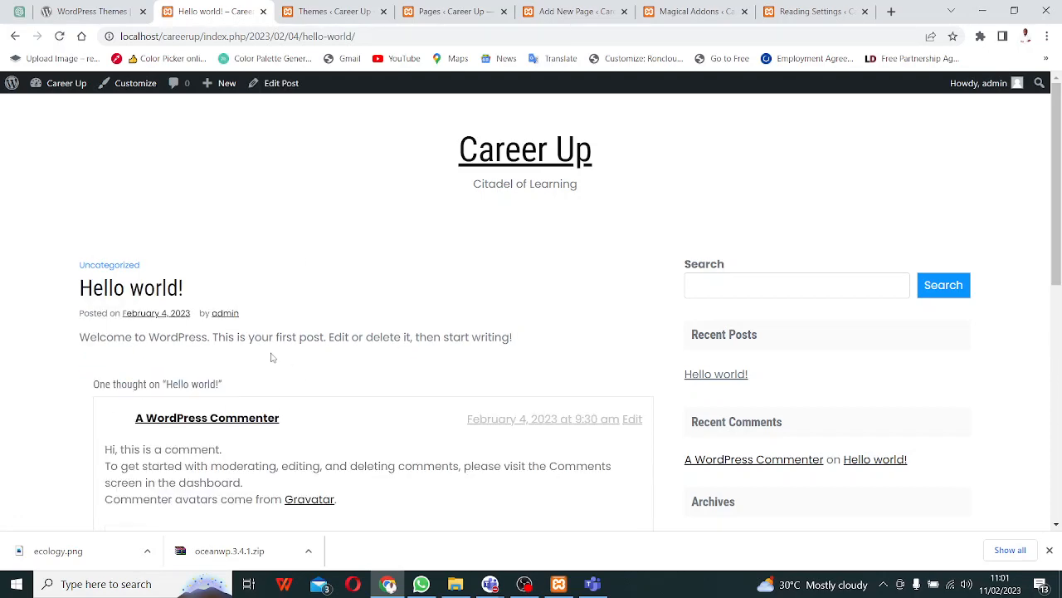
pyautogui.scroll(-7, 273, 365)
pyautogui.scroll(3, 273, 351)
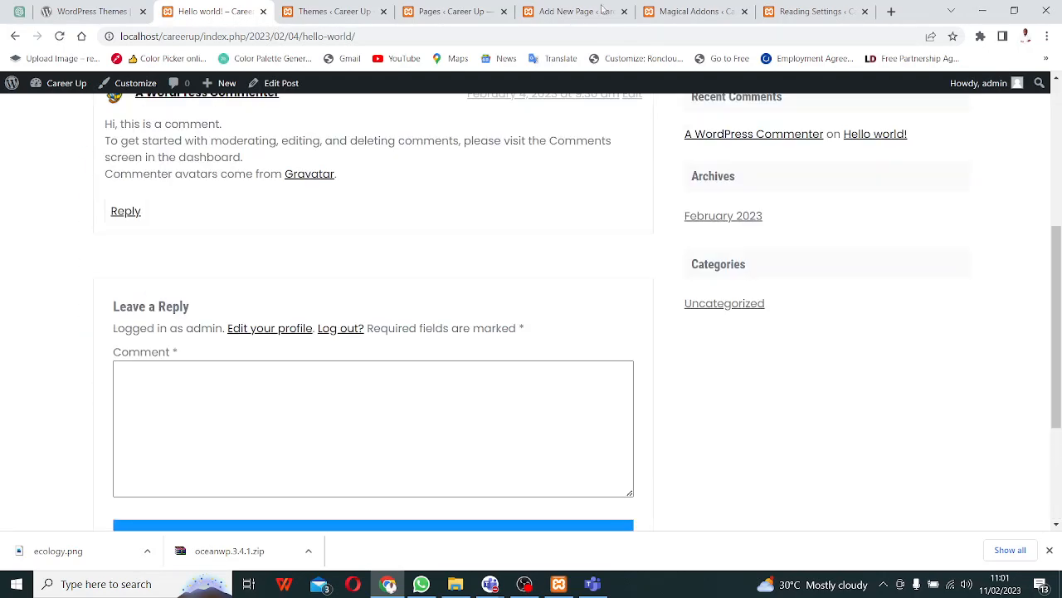
pyautogui.click(840, 10)
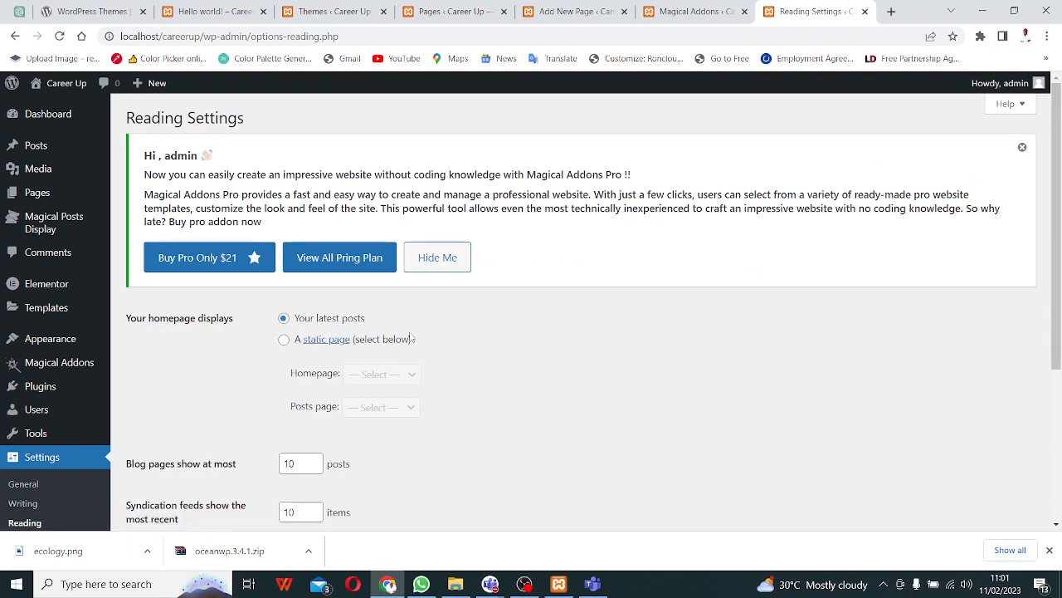
# - Set the homepage to the static page Home, save the Reading settings, and return to Hello world!
pyautogui.click(284, 339)
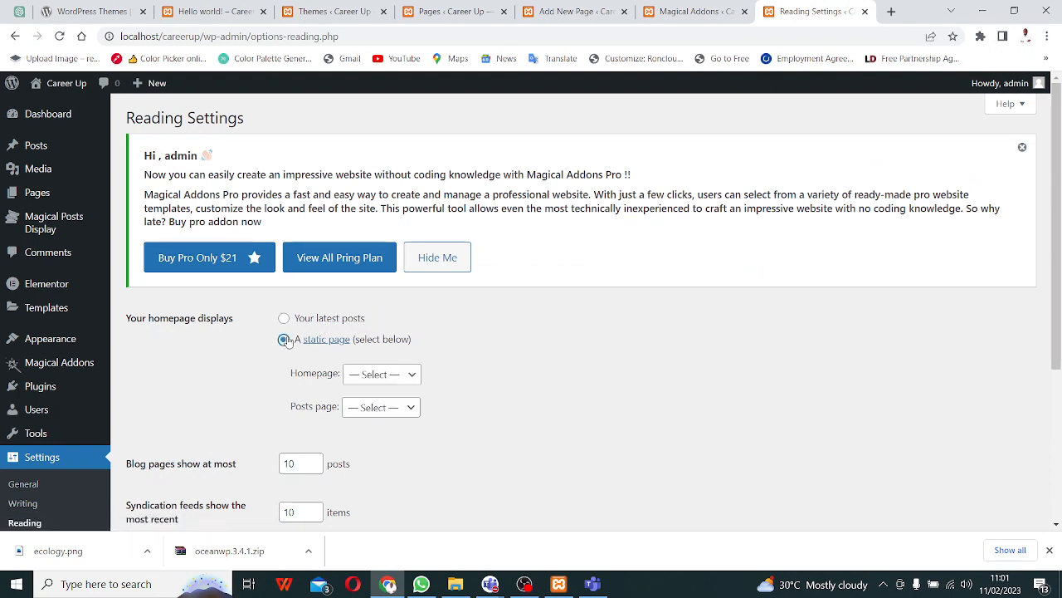
pyautogui.click(381, 376)
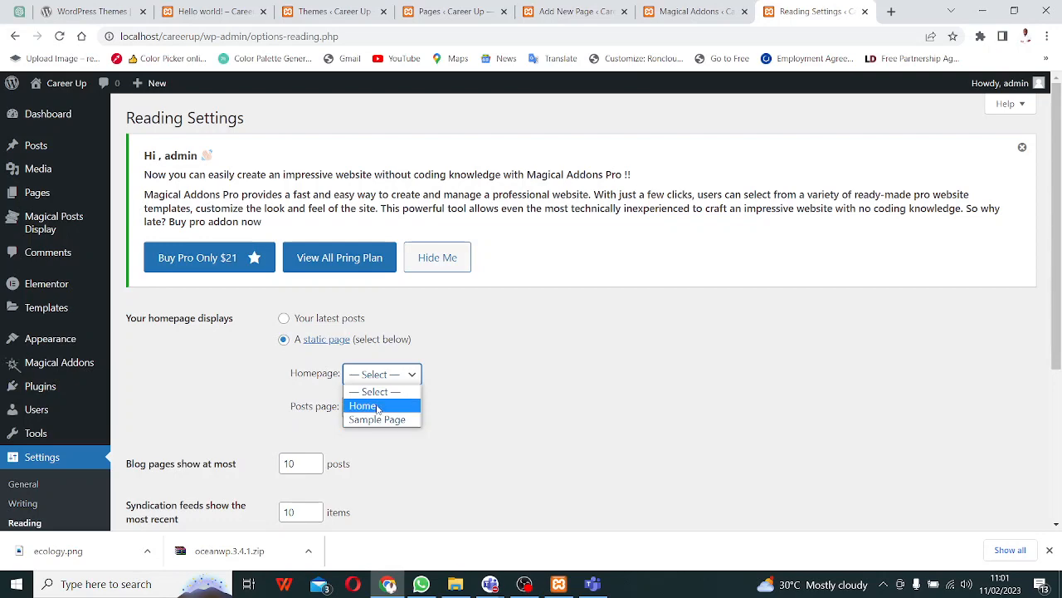
pyautogui.click(377, 406)
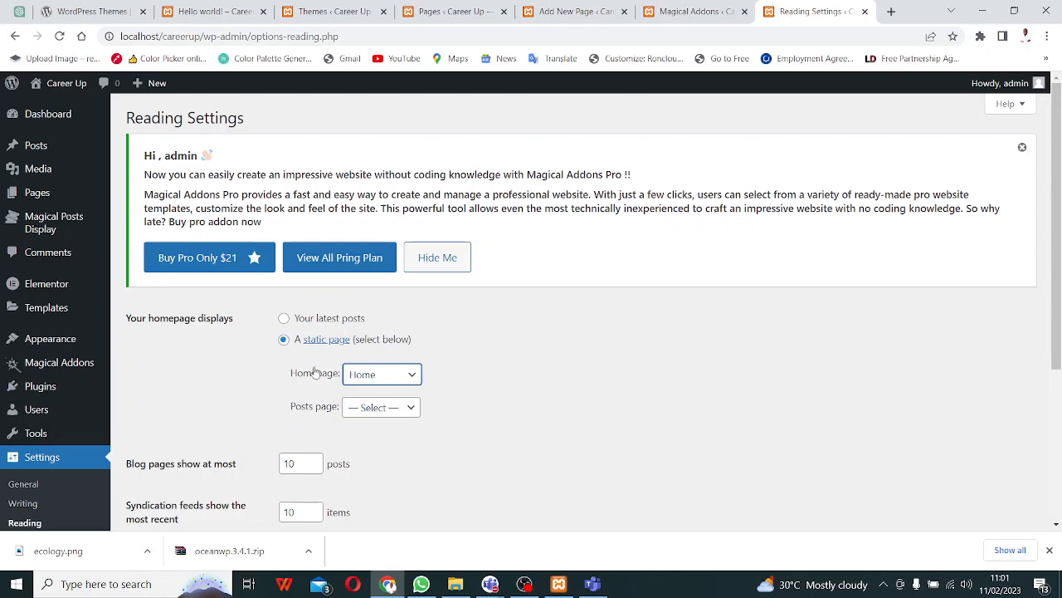
pyautogui.scroll(-3, 328, 353)
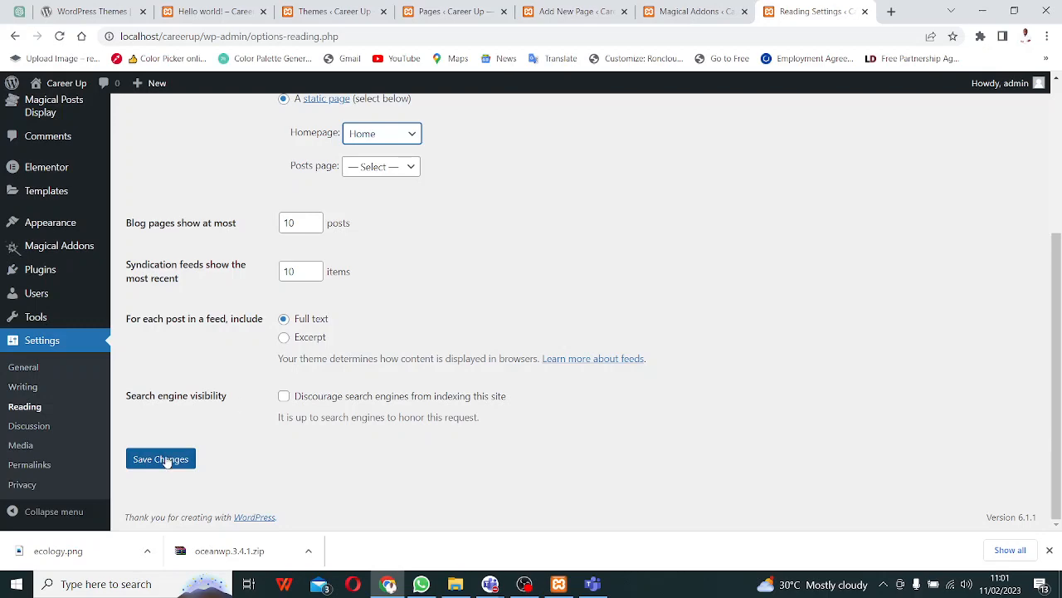
pyautogui.click(162, 459)
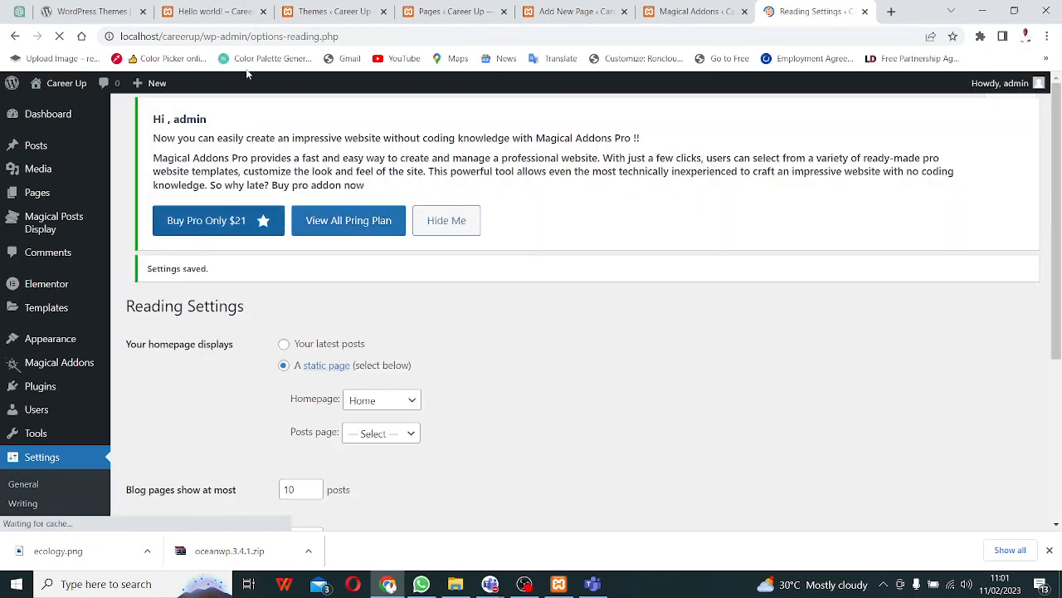
pyautogui.click(210, 11)
pyautogui.scroll(4, 64, 162)
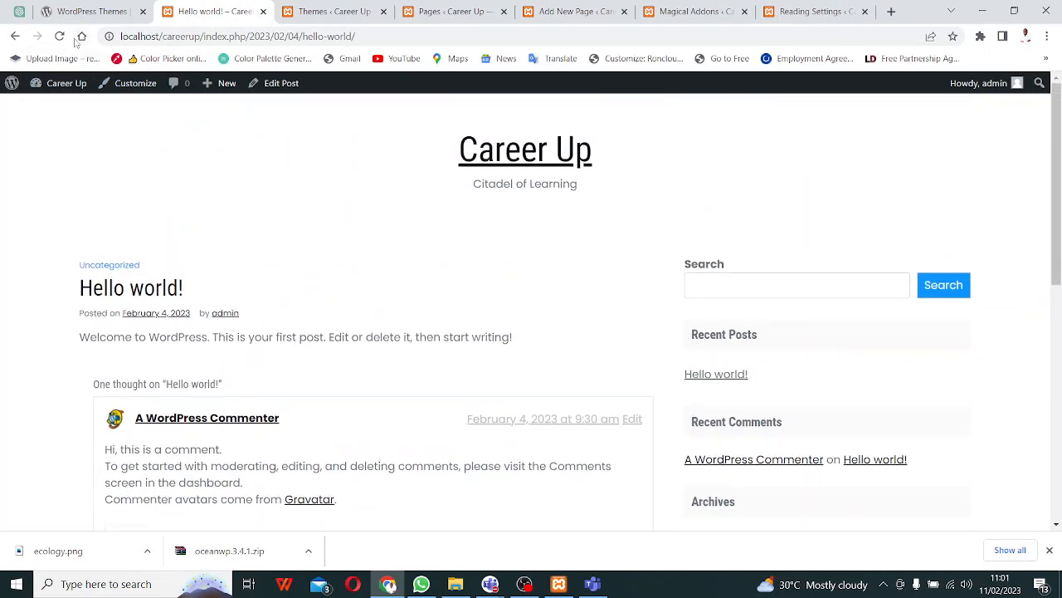
# - Reload the site's front page to confirm it now shows the static Home page
pyautogui.click(15, 35)
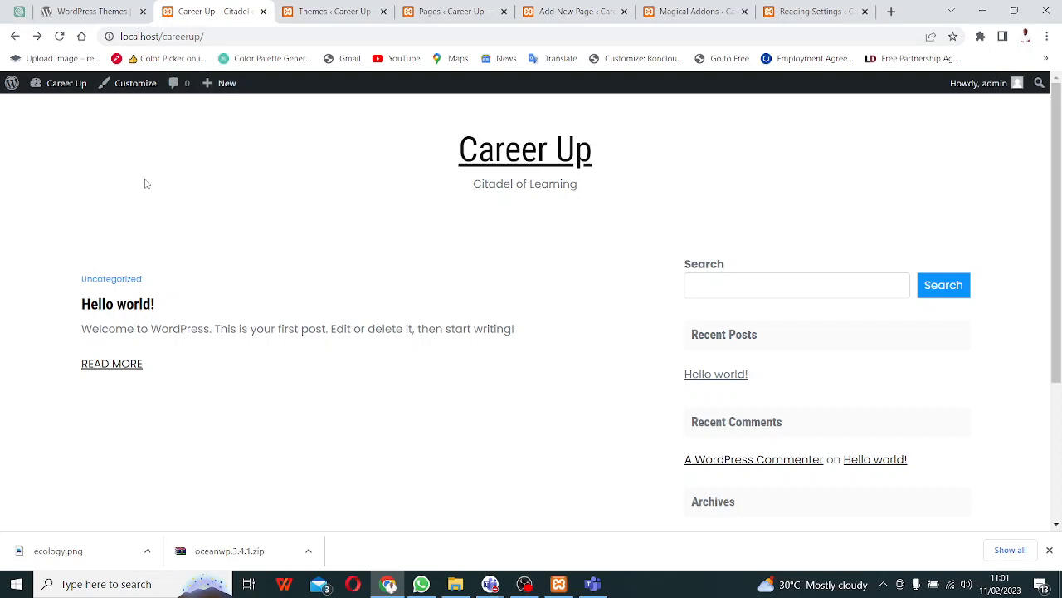
pyautogui.click(60, 37)
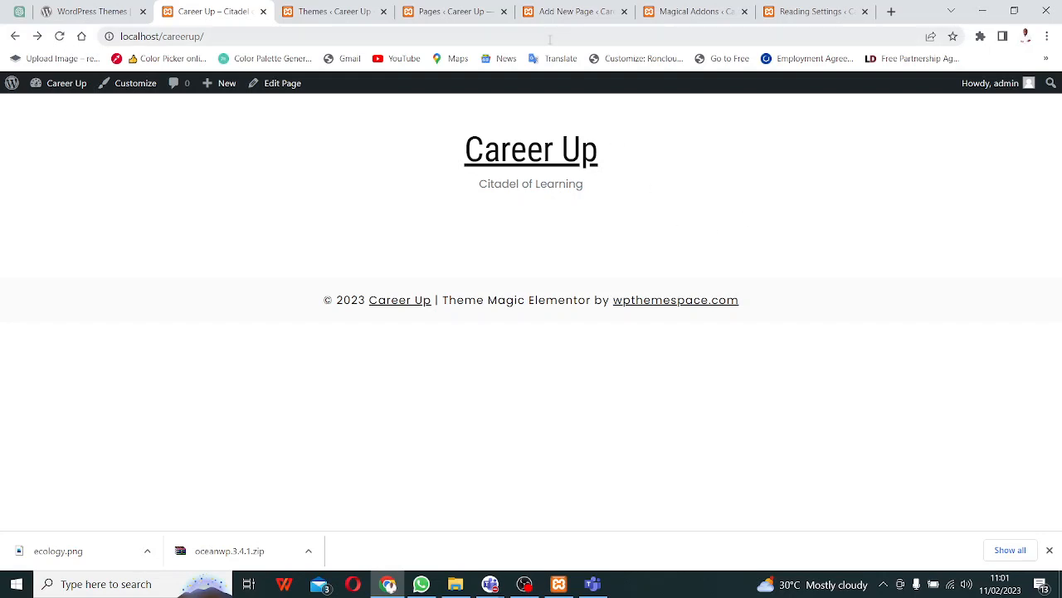
pyautogui.click(585, 14)
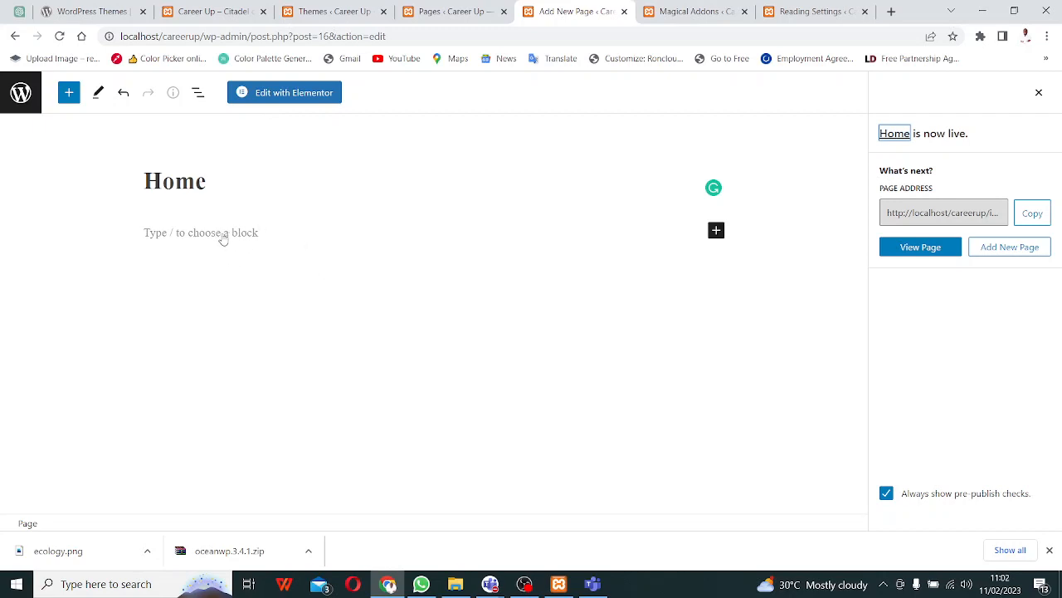
# - Open the Home page in Elementor and move its editor tab beside the live site tab
pyautogui.click(295, 93)
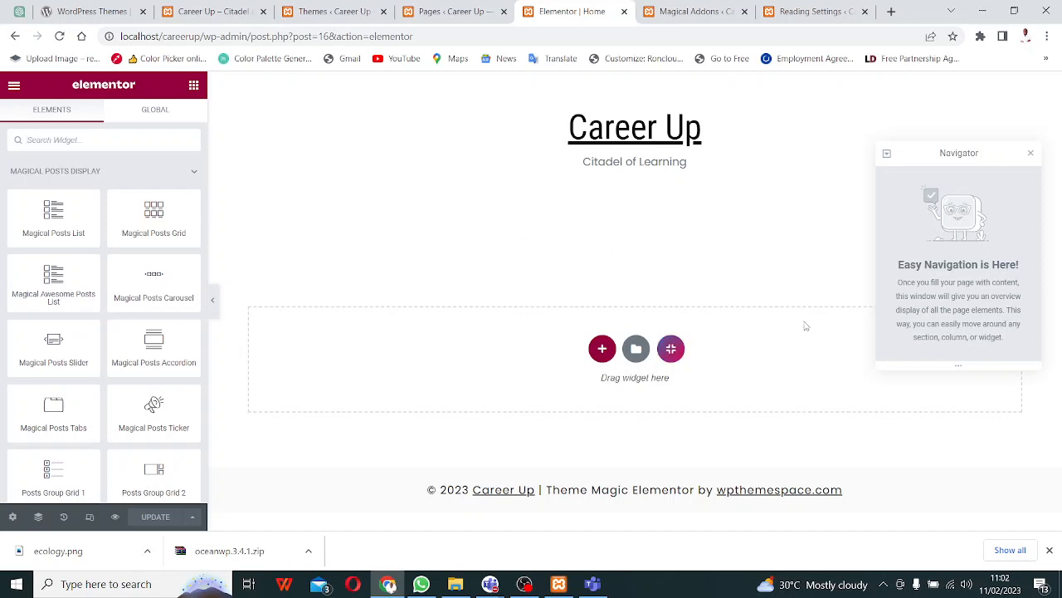
pyautogui.click(177, 12)
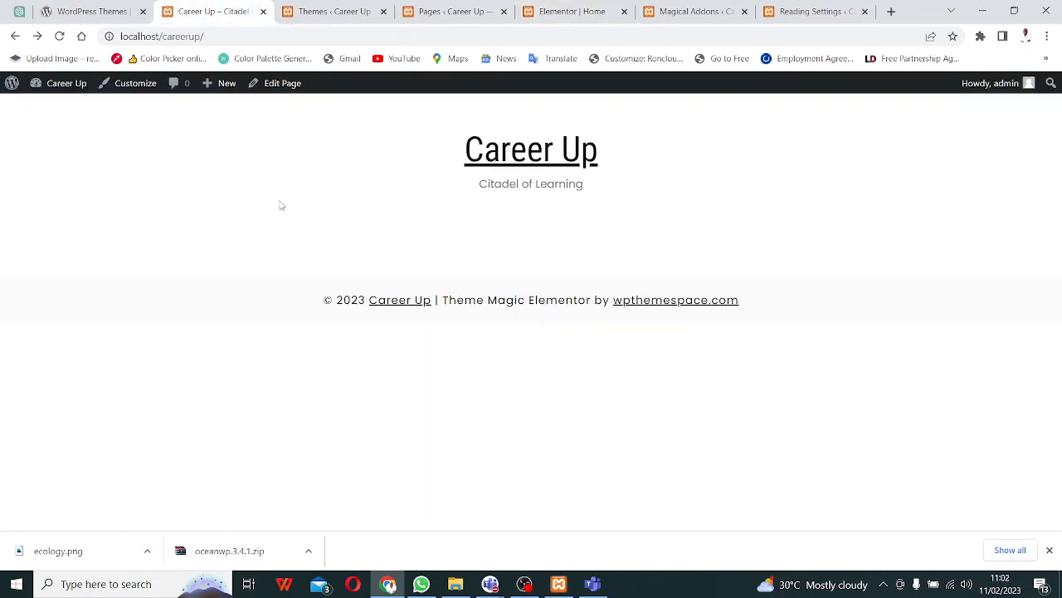
pyautogui.click(584, 13)
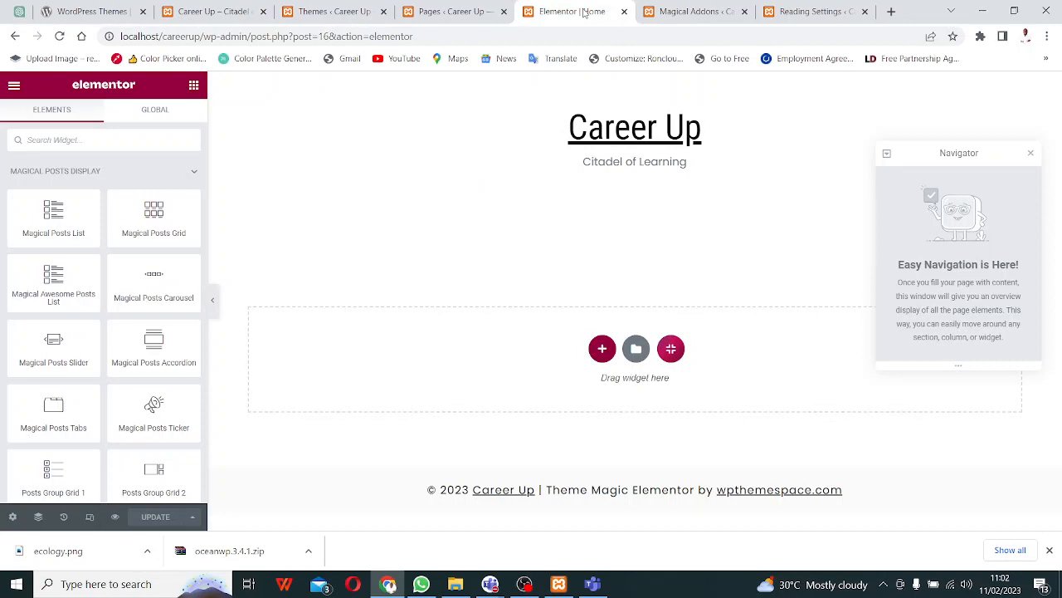
pyautogui.moveTo(584, 13); pyautogui.dragTo(364, 22)
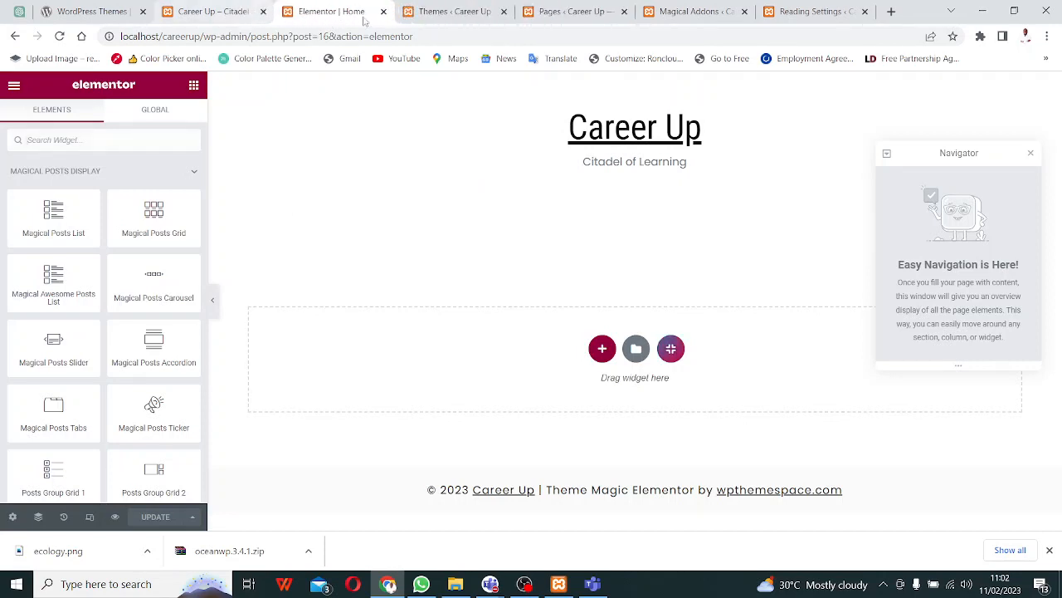
# - Add a single-column section to the empty Home page and restore the widget panel
pyautogui.click(603, 348)
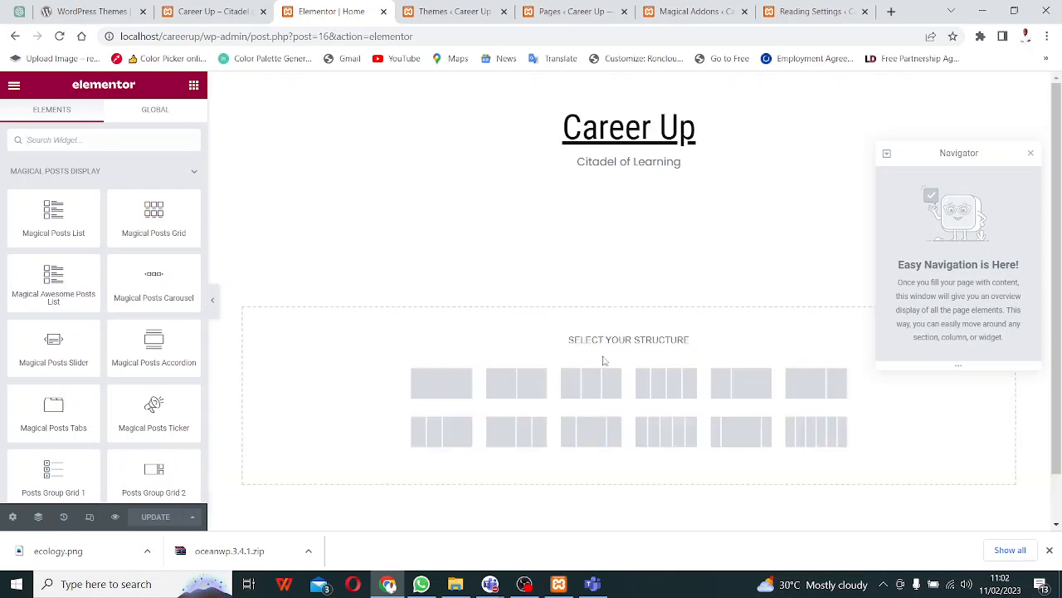
pyautogui.click(441, 383)
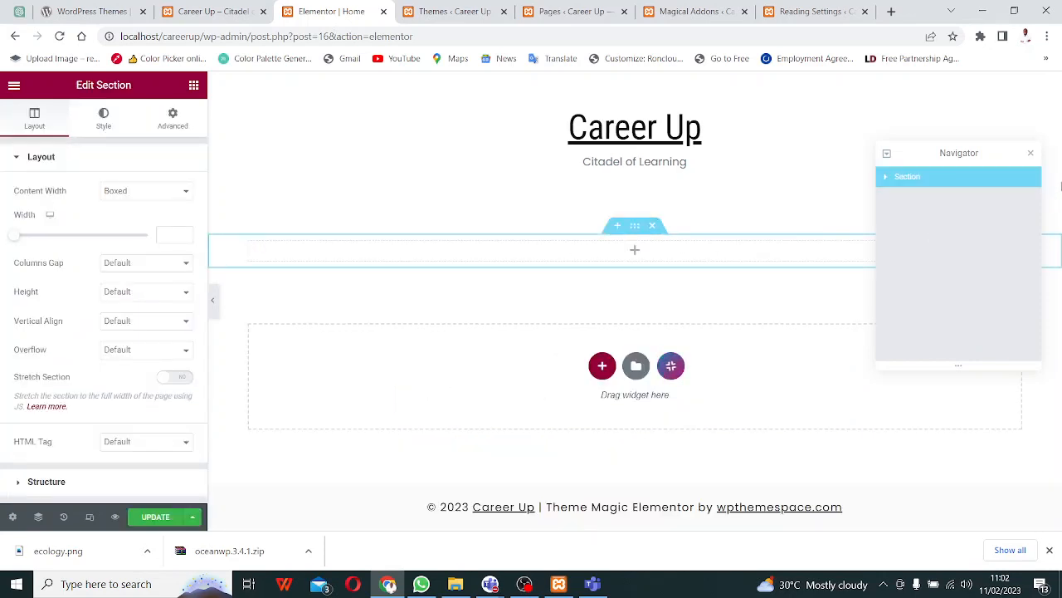
pyautogui.click(1033, 153)
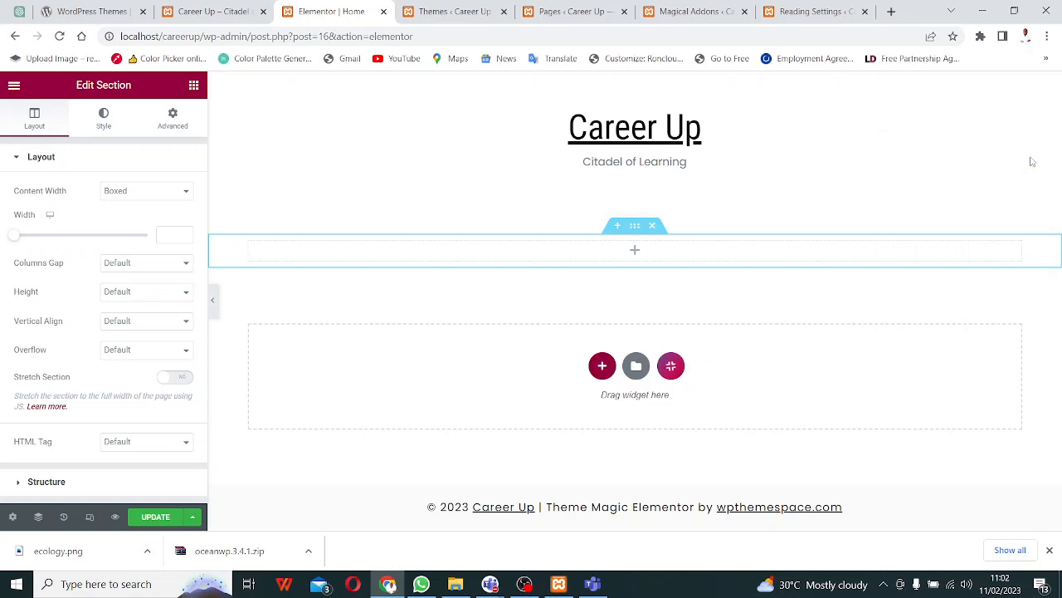
pyautogui.click(196, 86)
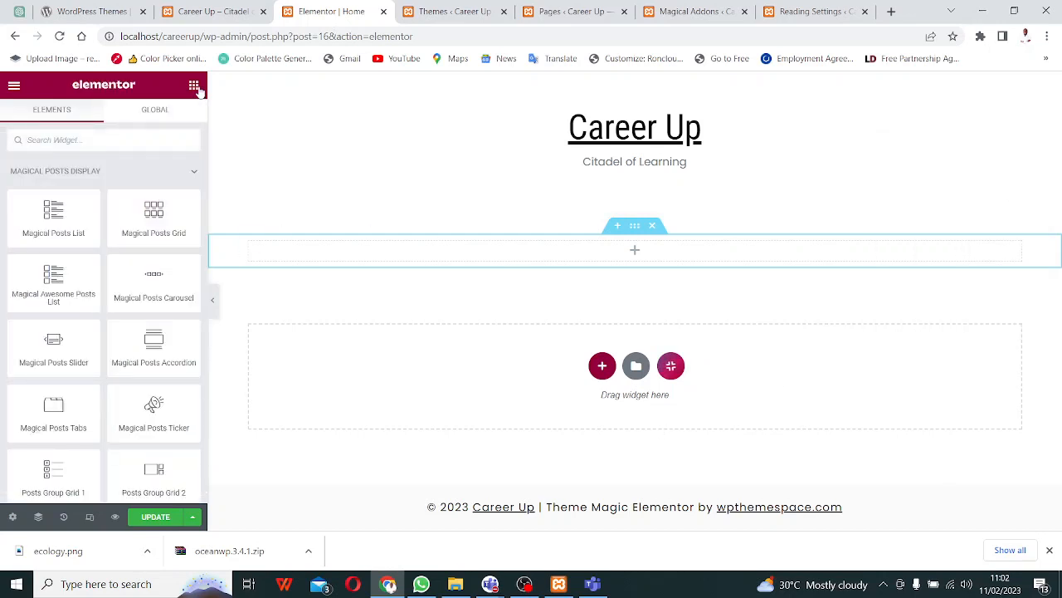
pyautogui.click(191, 173)
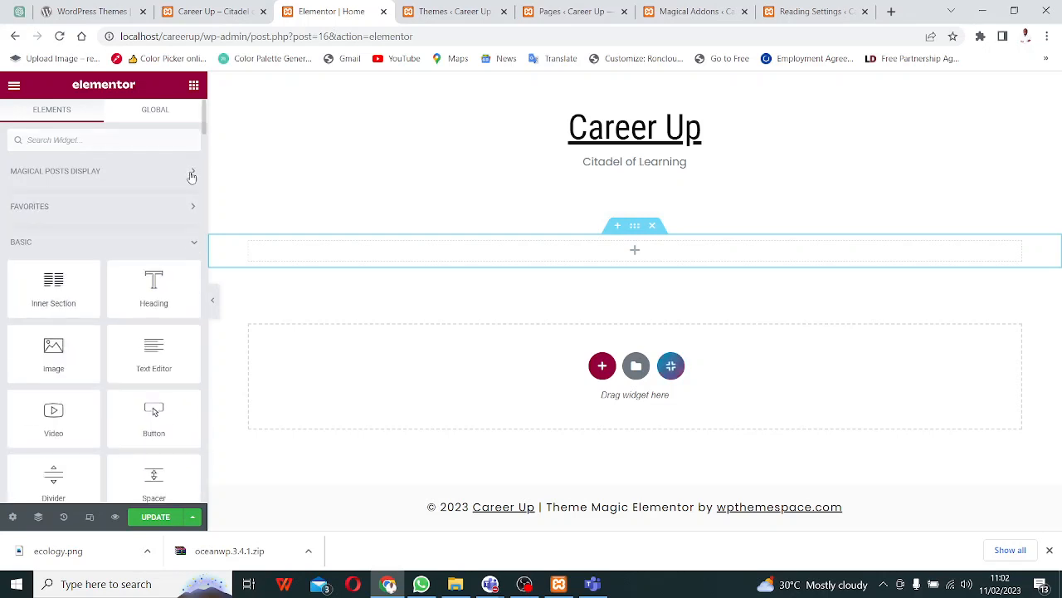
# - Search widgets for 'slider', drop the MG Slider into the new section, and update the page
pyautogui.scroll(-2, 170, 399)
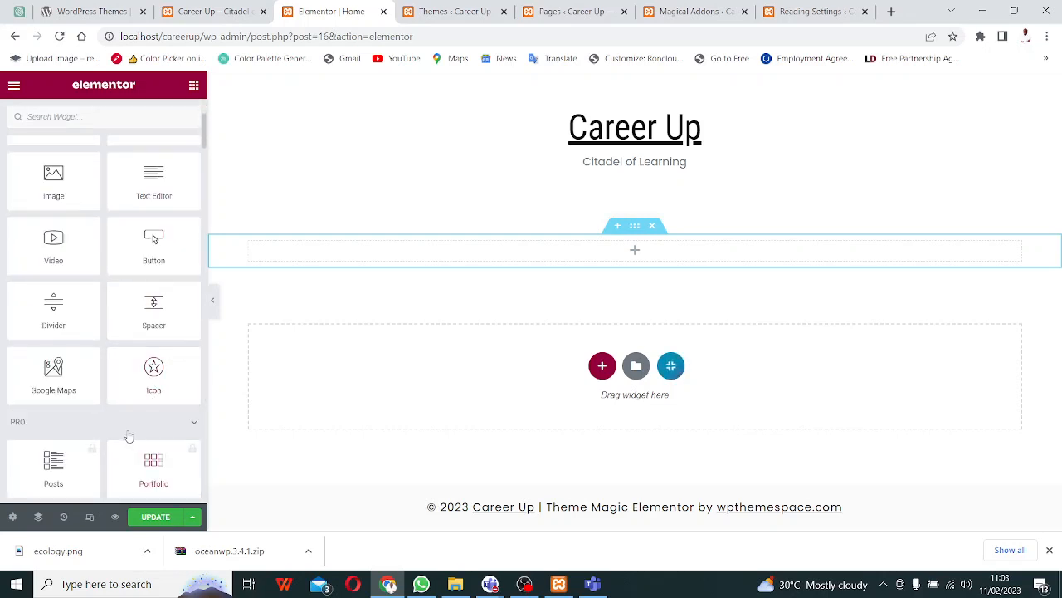
pyautogui.scroll(3, 137, 402)
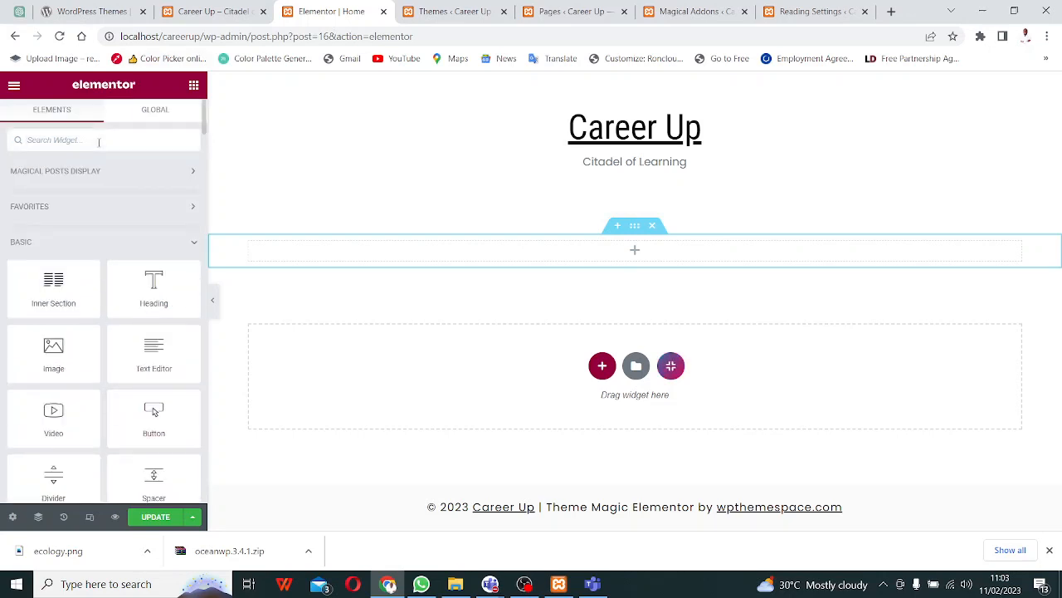
pyautogui.click(99, 141)
pyautogui.write('slider')
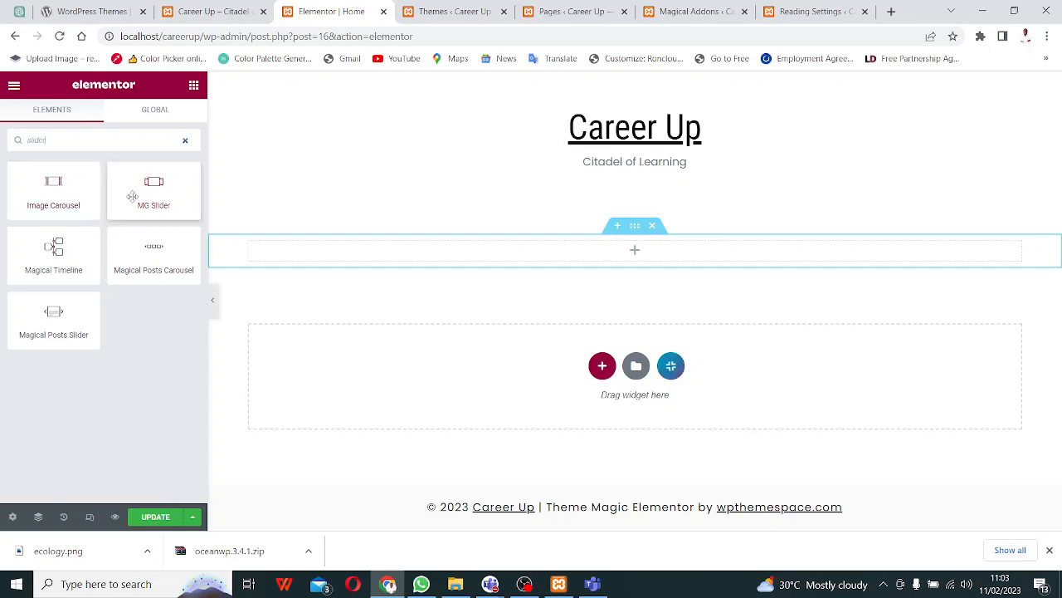
pyautogui.moveTo(132, 199); pyautogui.dragTo(628, 252)
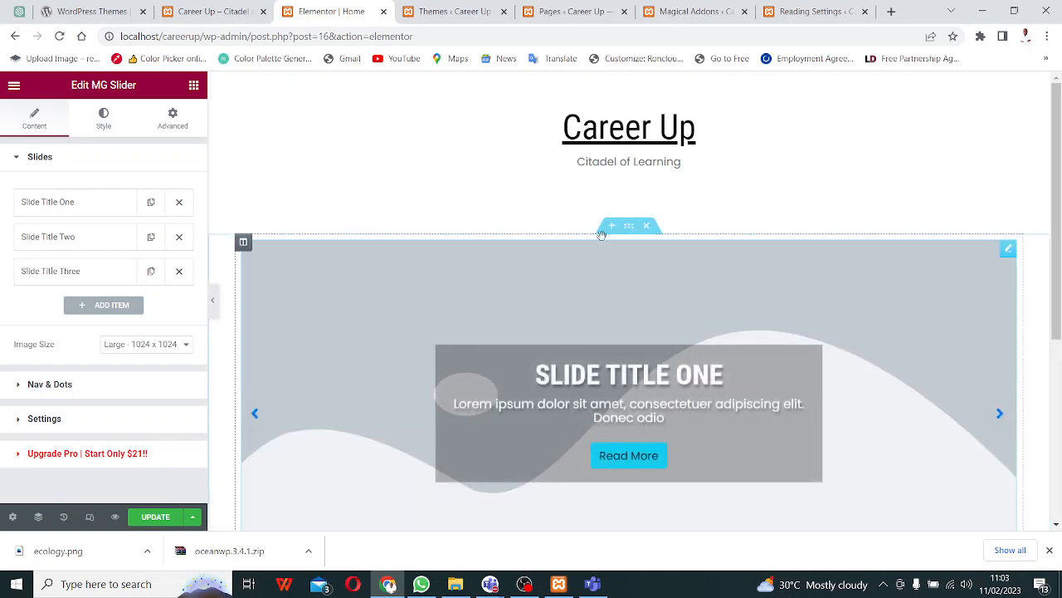
pyautogui.scroll(-2, 675, 289)
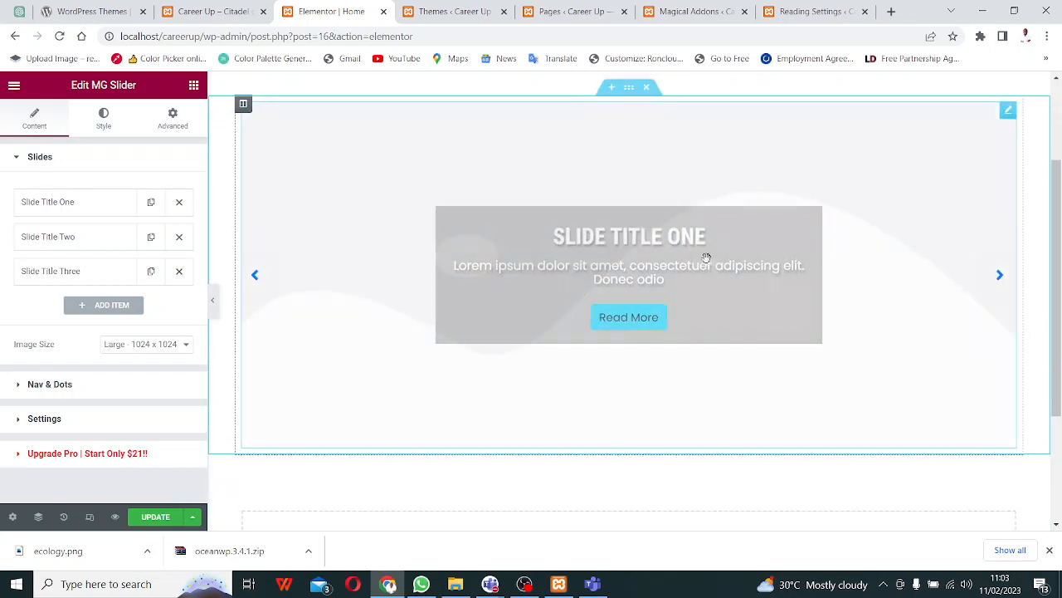
pyautogui.scroll(2, 883, 254)
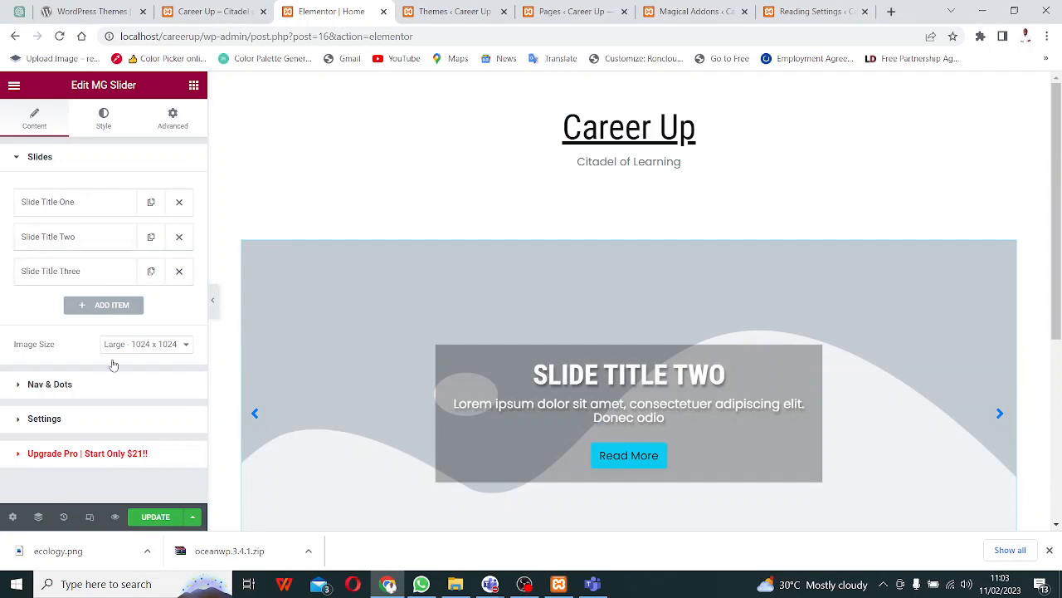
pyautogui.click(156, 517)
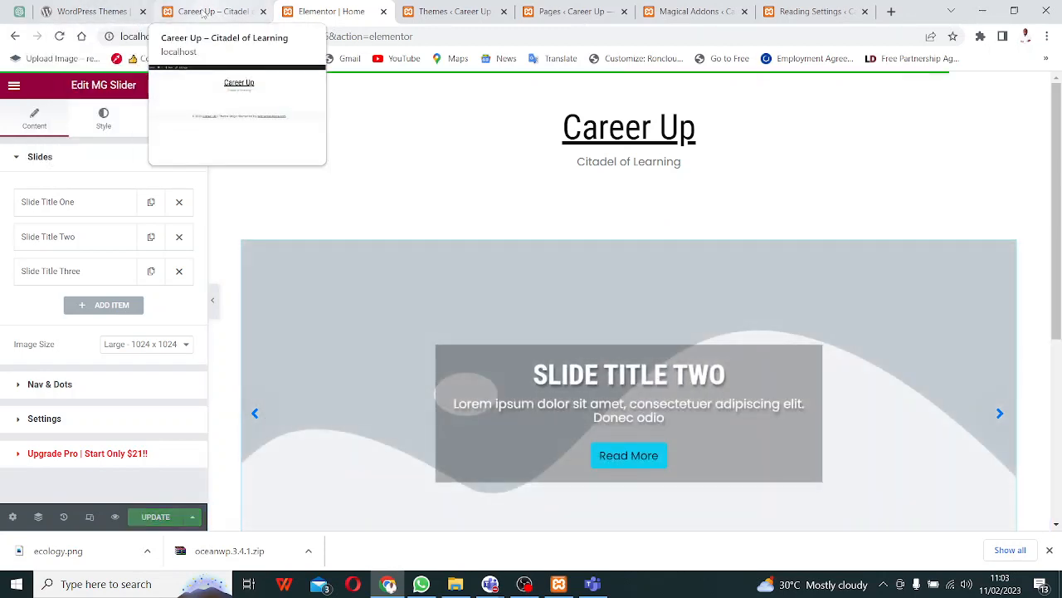
pyautogui.click(201, 12)
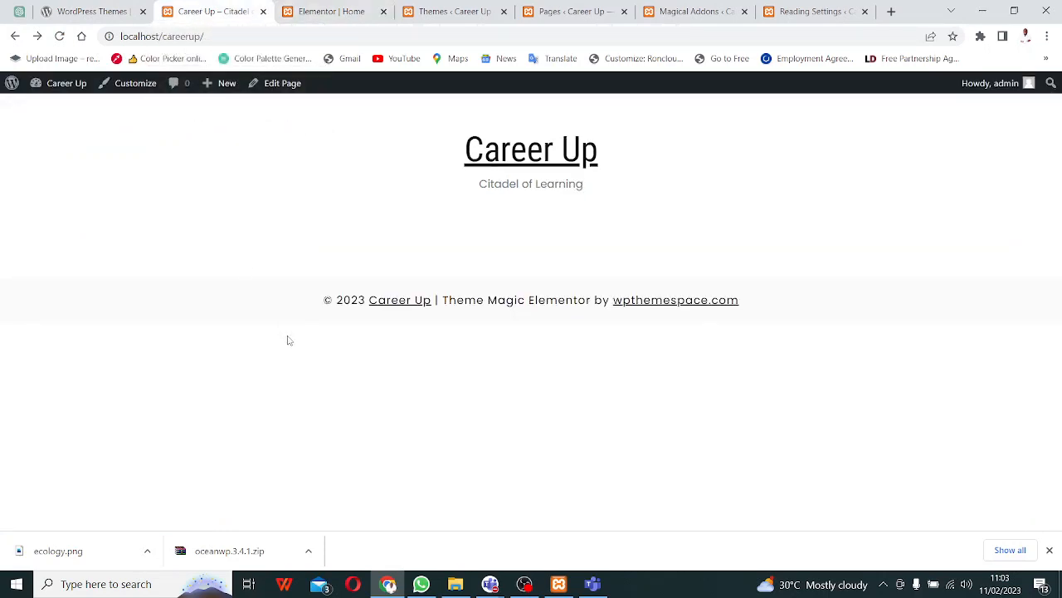
pyautogui.press('F5')
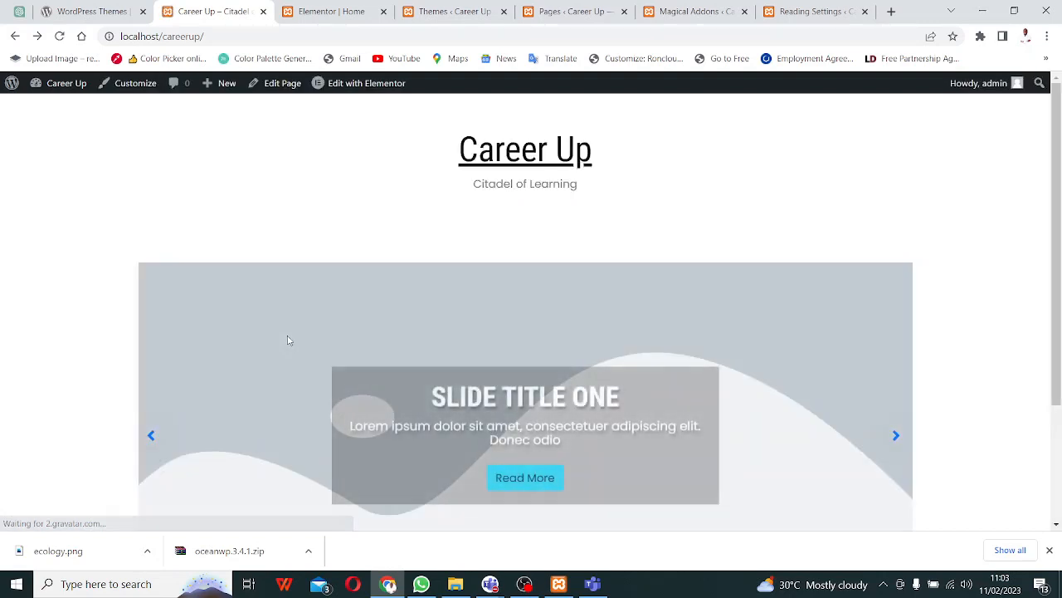
pyautogui.scroll(-2, 414, 368)
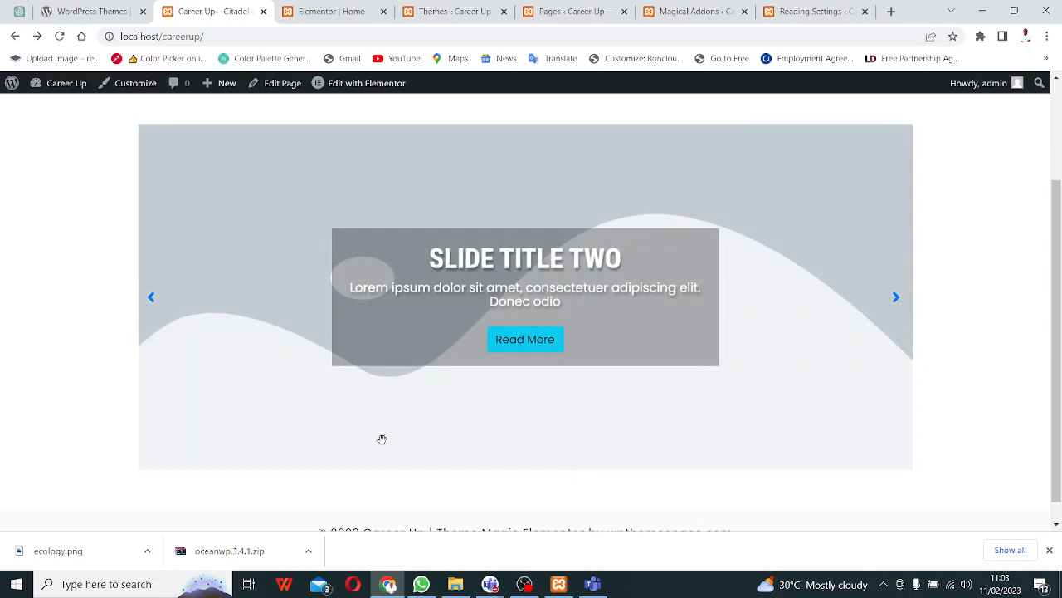
pyautogui.scroll(2, 382, 438)
pyautogui.click(552, 12)
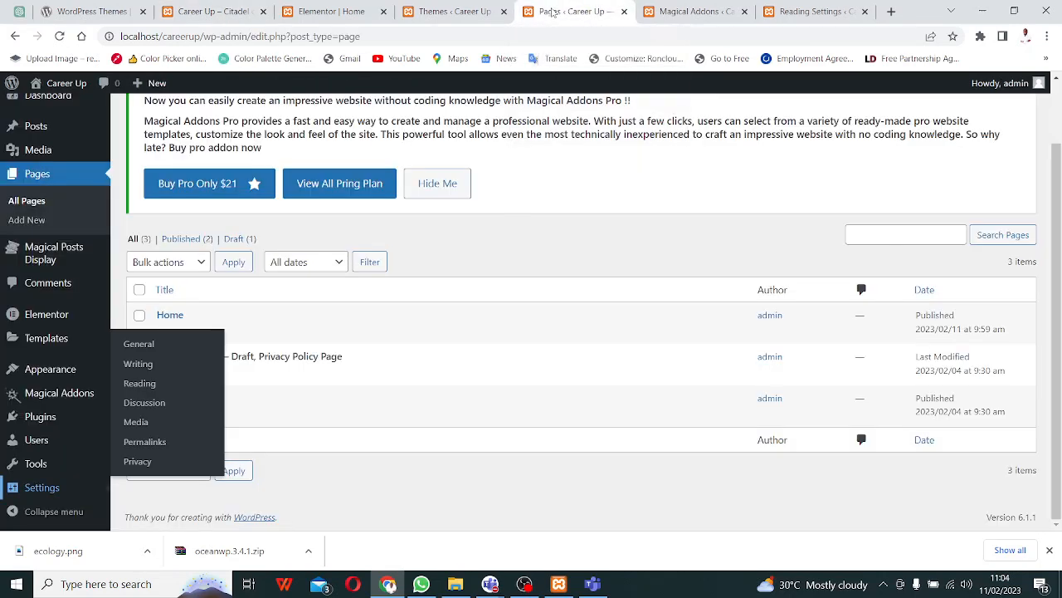
pyautogui.click(693, 12)
pyautogui.click(330, 11)
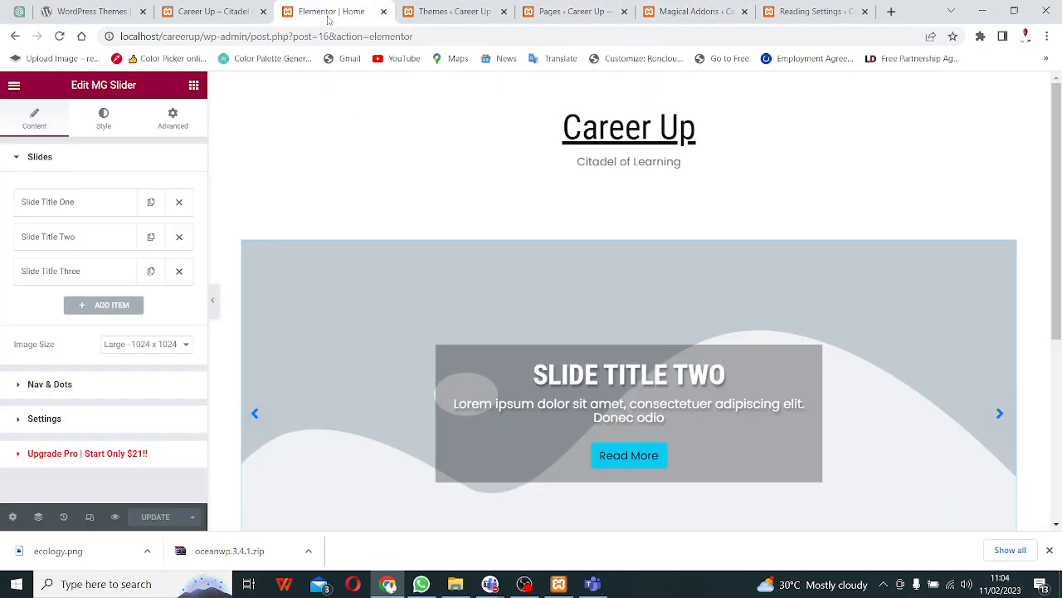
# - Add a one-column section below the slider containing a Google Maps widget
pyautogui.scroll(-3, 593, 301)
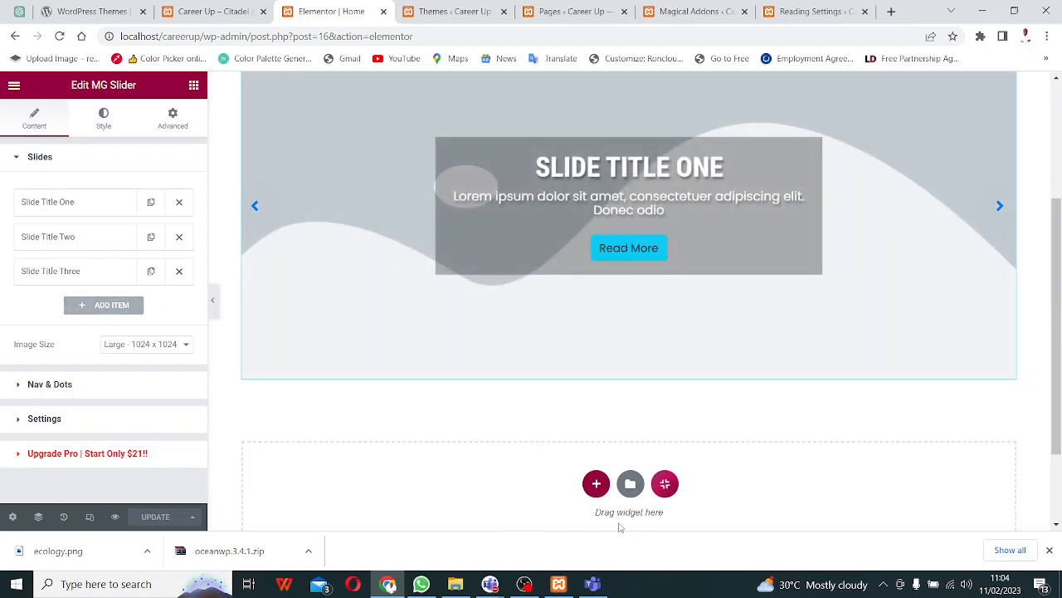
pyautogui.click(596, 483)
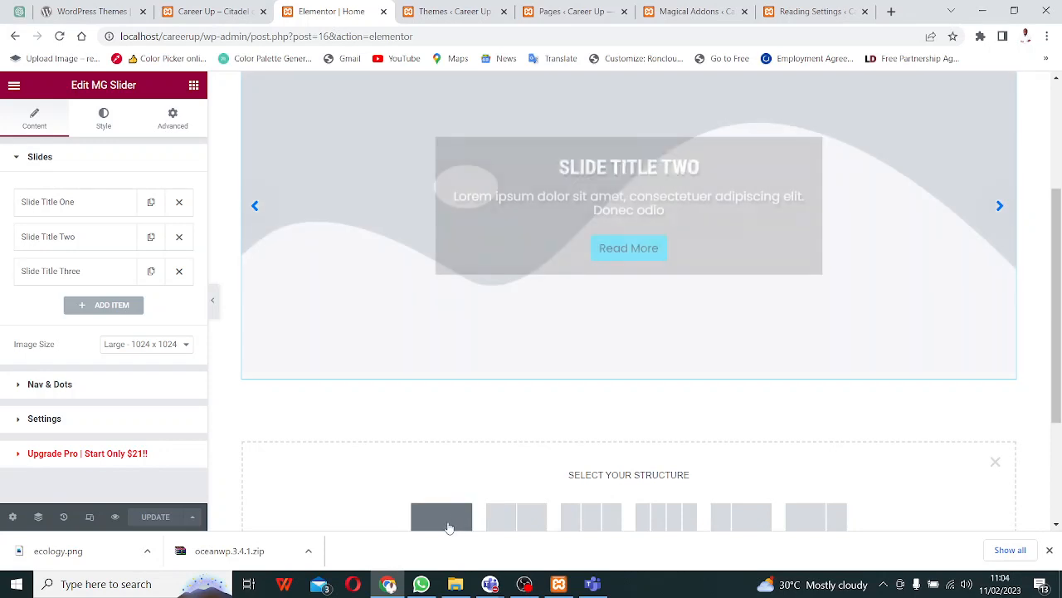
pyautogui.click(429, 510)
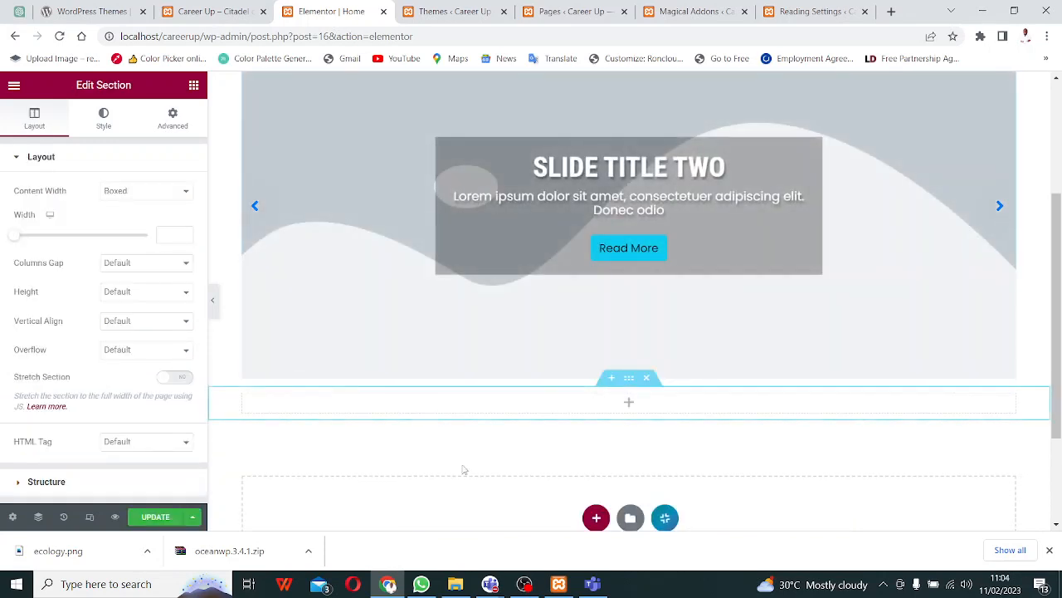
pyautogui.click(629, 404)
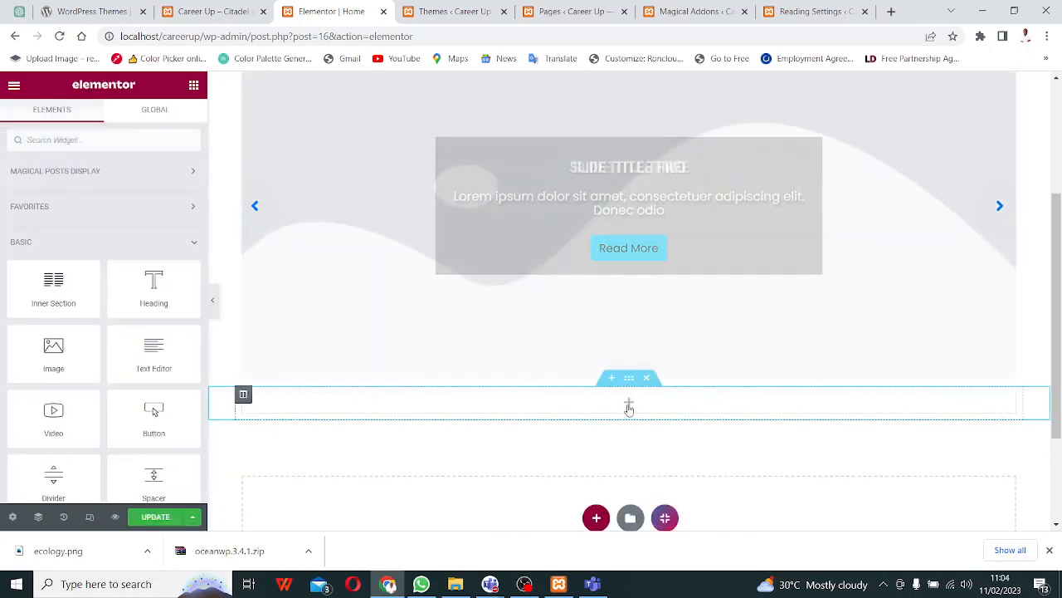
pyautogui.scroll(-5, 91, 362)
pyautogui.scroll(-3, 91, 362)
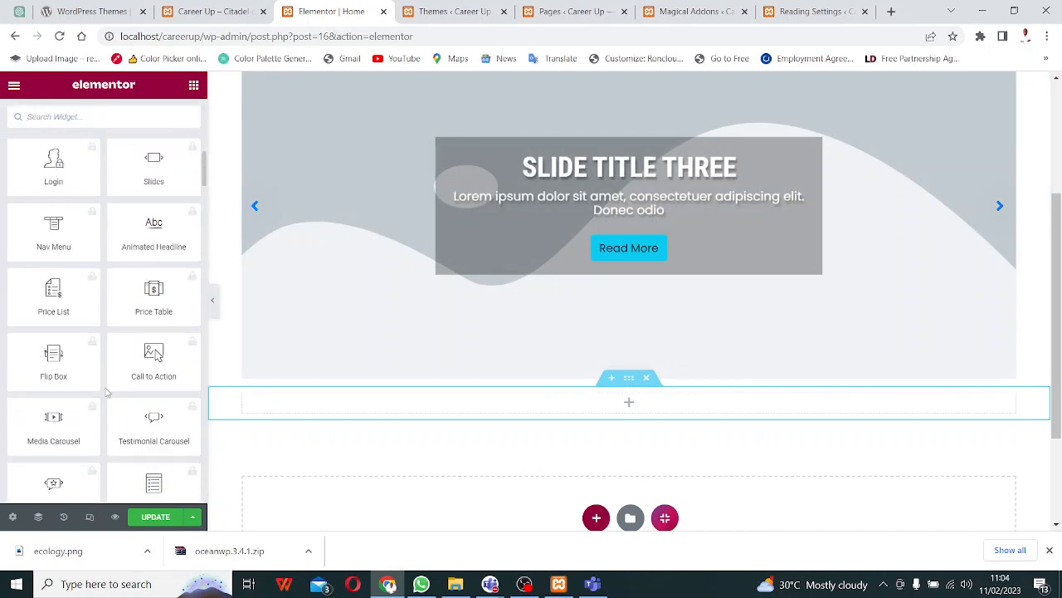
pyautogui.scroll(8, 156, 282)
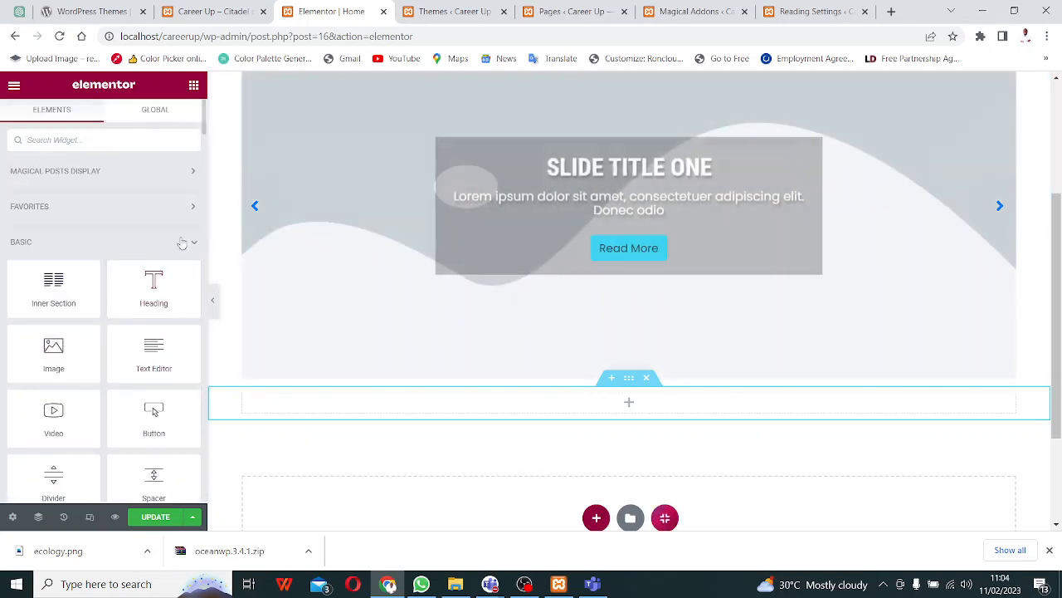
pyautogui.scroll(-1, 129, 319)
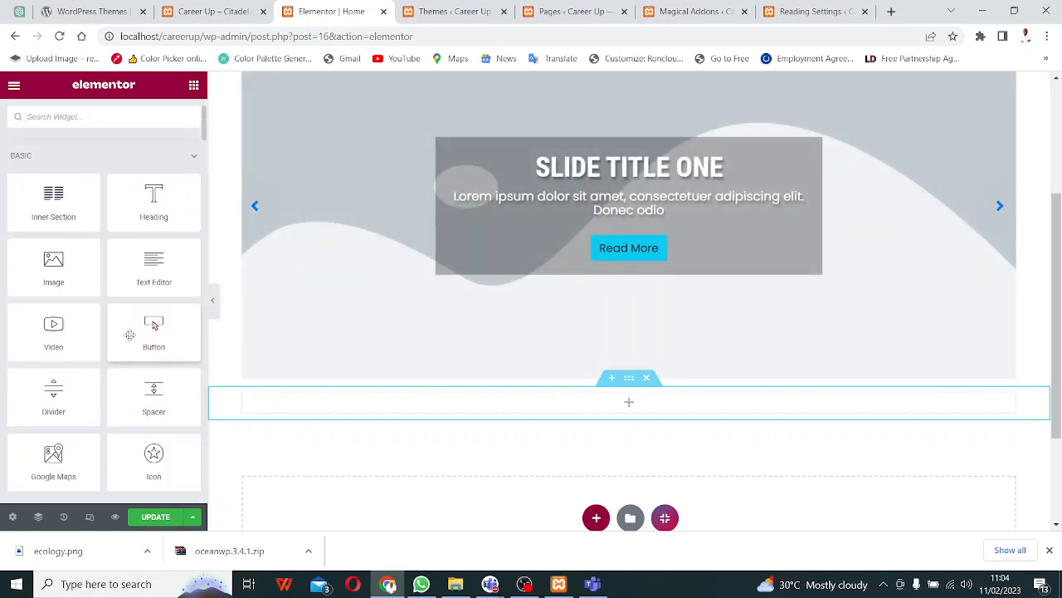
pyautogui.scroll(-2, 125, 423)
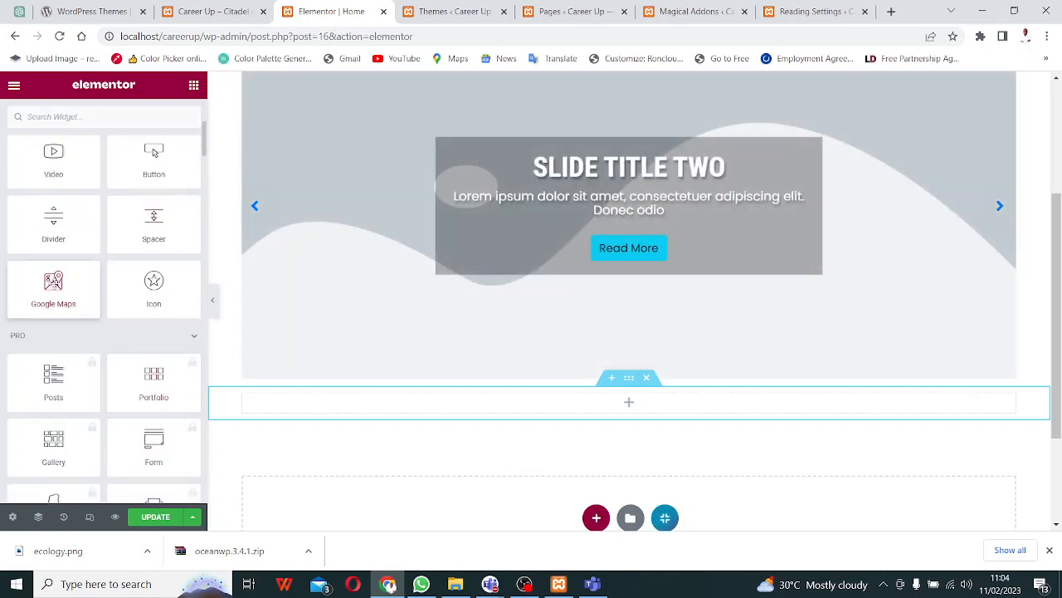
pyautogui.moveTo(53, 287); pyautogui.dragTo(618, 421)
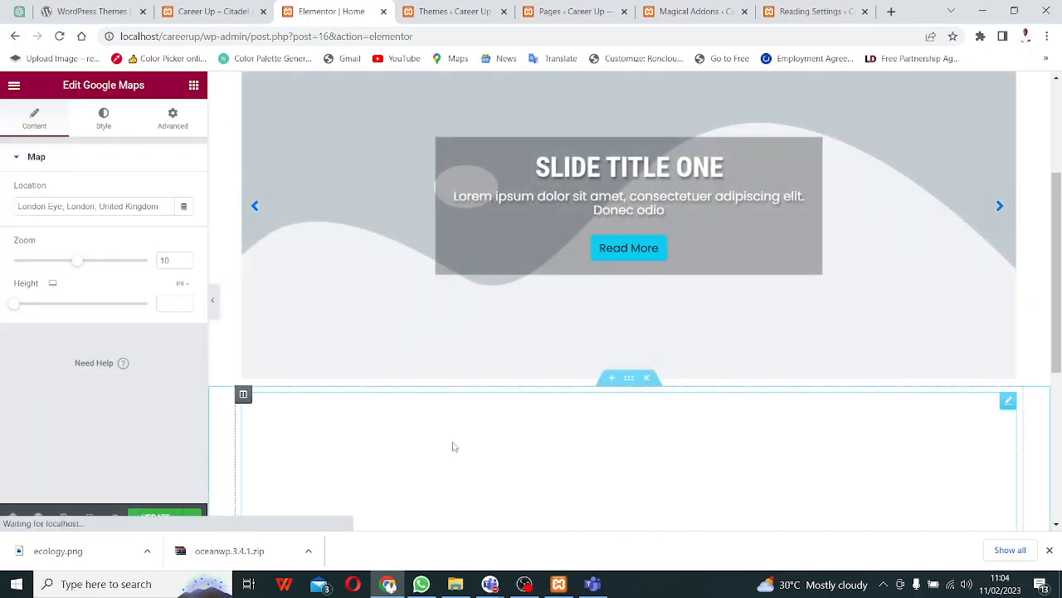
# - Update the page with the new map and switch to the live Career Up front page
pyautogui.scroll(-4, 747, 340)
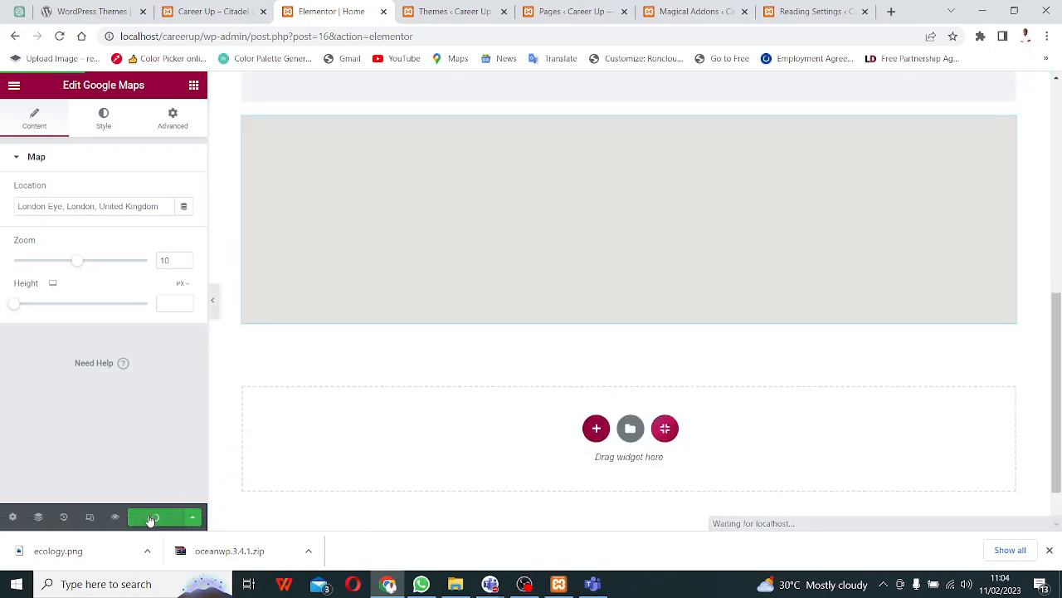
pyautogui.click(150, 518)
pyautogui.scroll(3, 440, 445)
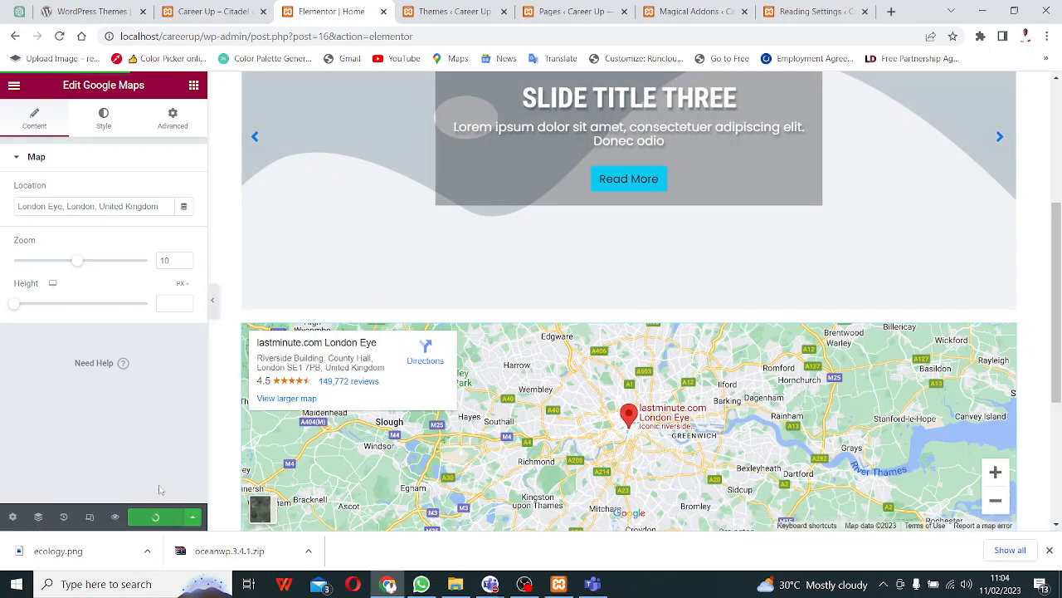
pyautogui.click(210, 10)
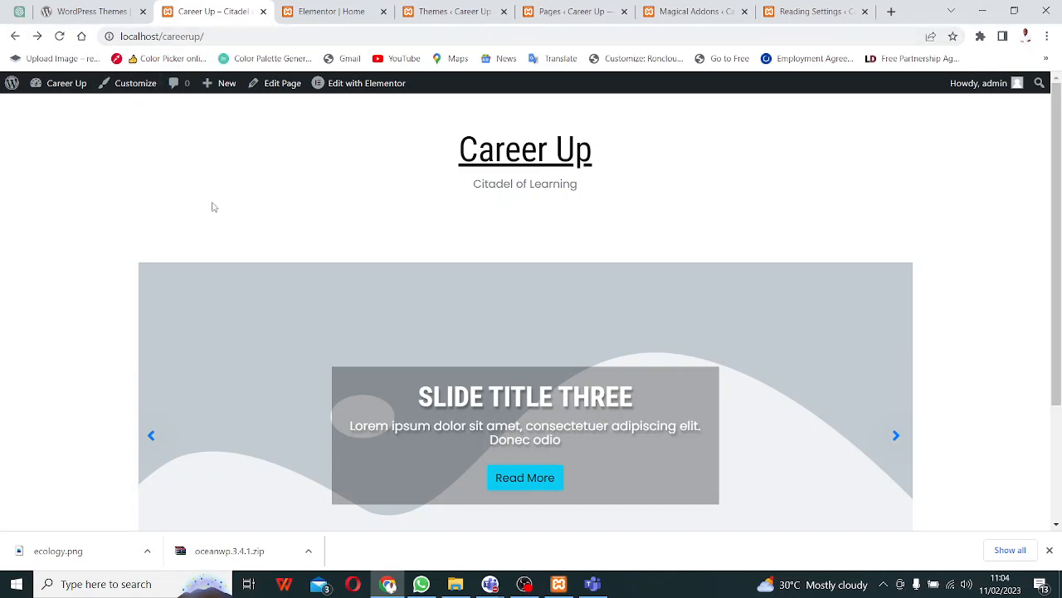
# - Refresh the live front page to check the London Eye map, then go back to Elementor
pyautogui.press('F5')
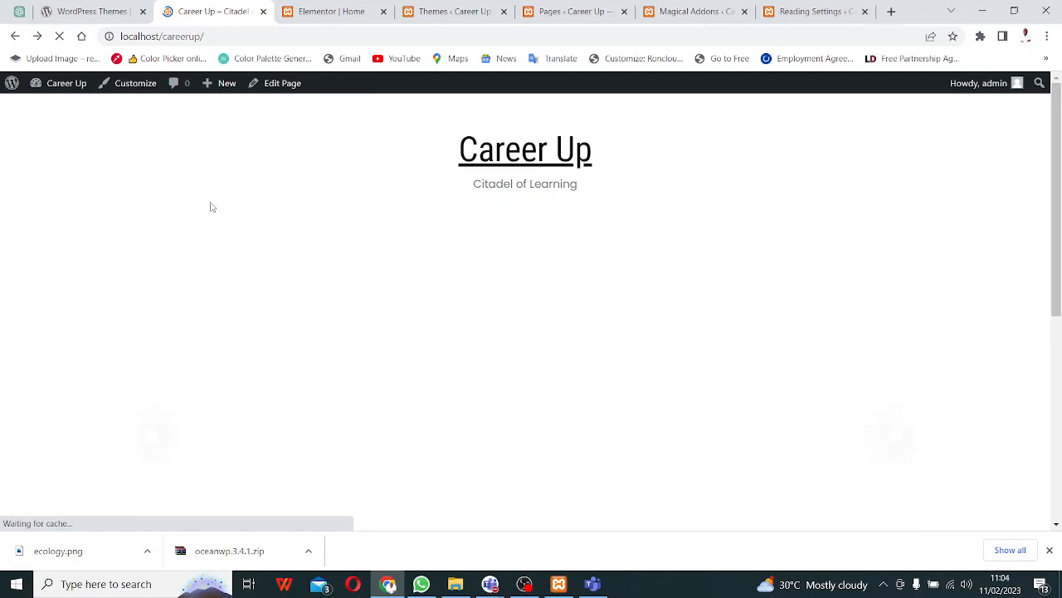
pyautogui.scroll(-5, 354, 316)
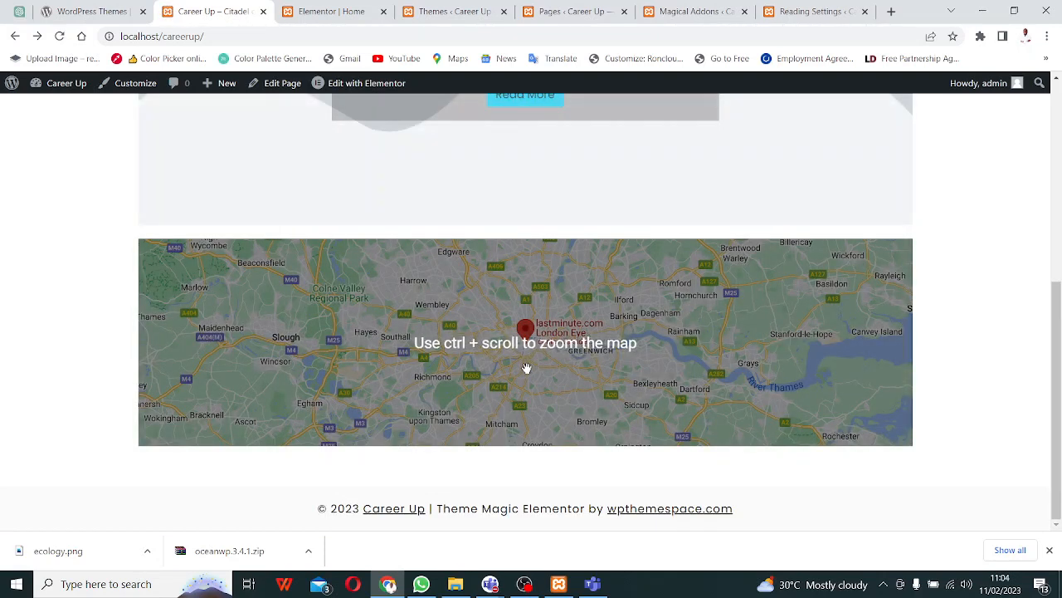
pyautogui.scroll(2, 523, 369)
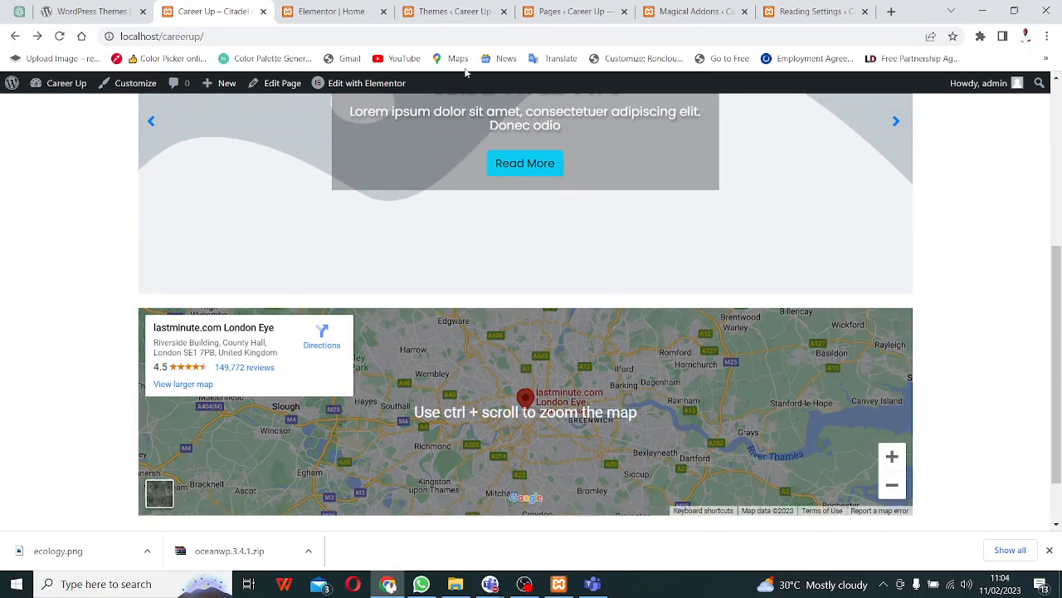
pyautogui.hotkey('ctrl', 'Tab')
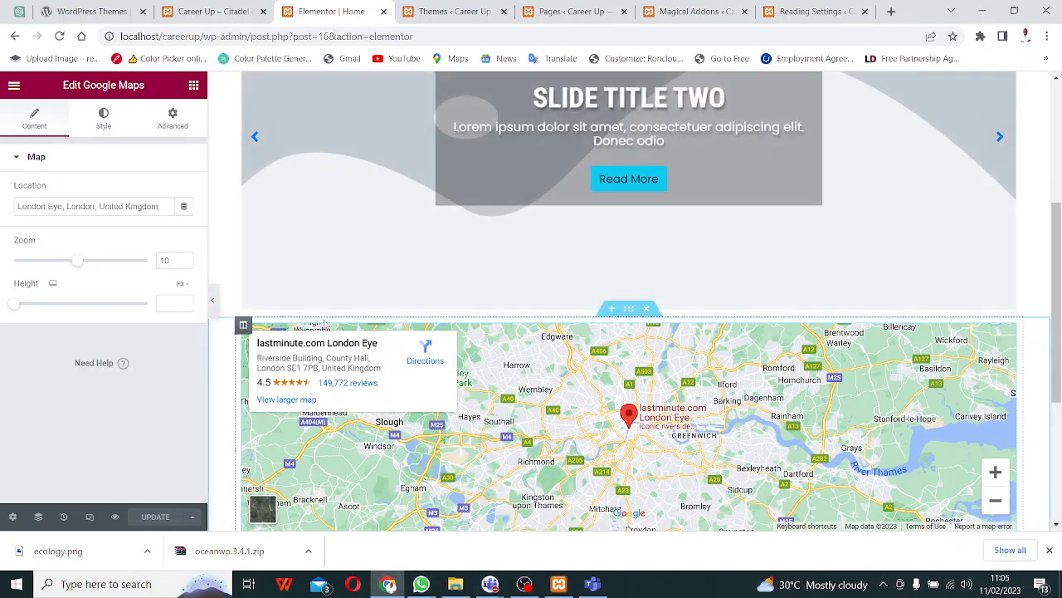
# - Add a Heading, Text Editor and Image widget above the map, then start a new section below
pyautogui.click(193, 88)
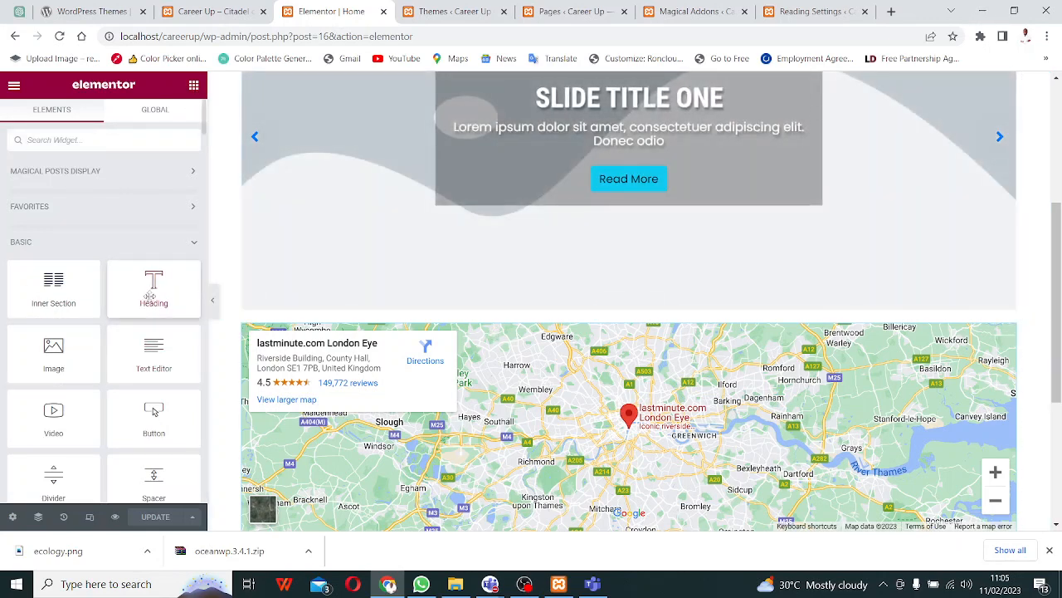
pyautogui.moveTo(129, 275); pyautogui.dragTo(585, 303)
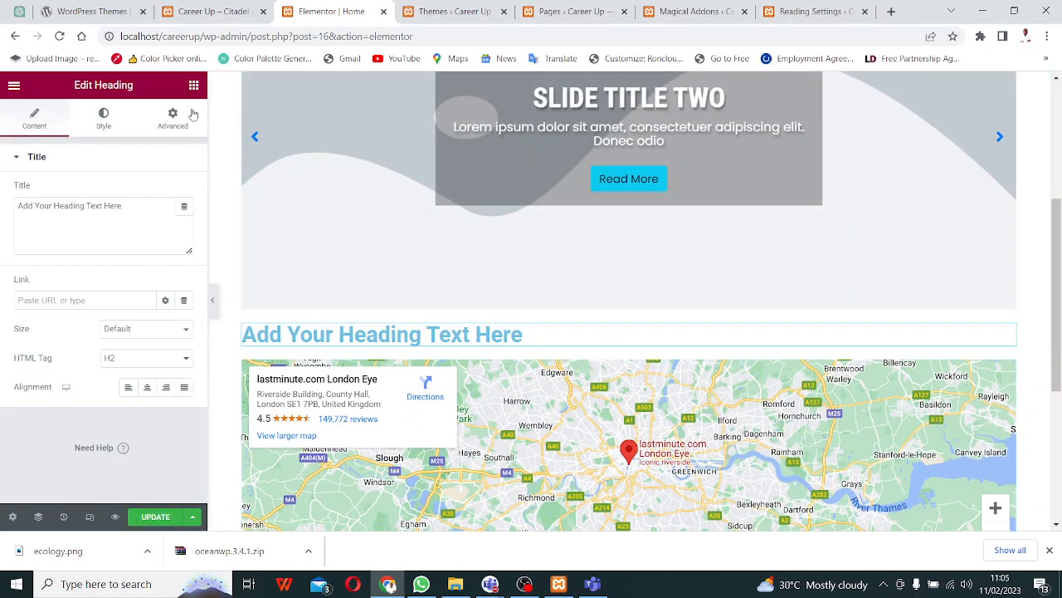
pyautogui.click(190, 87)
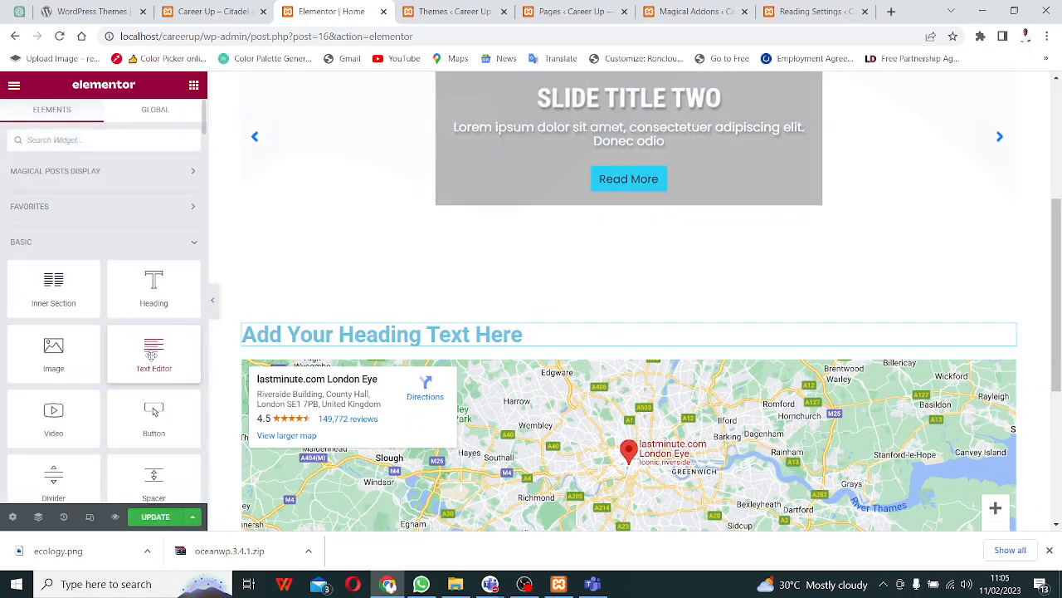
pyautogui.moveTo(154, 365); pyautogui.dragTo(472, 347)
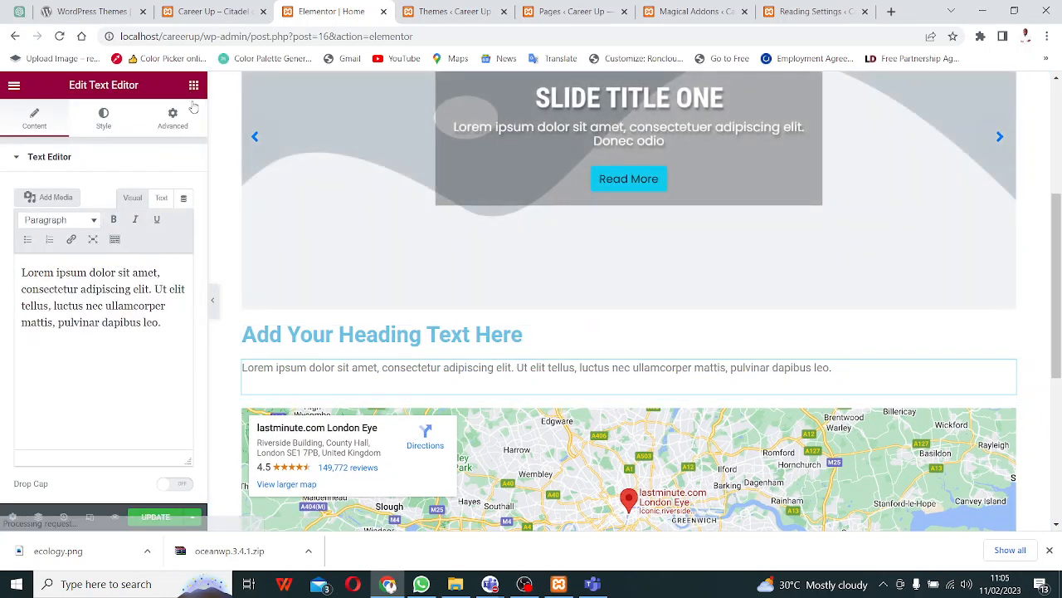
pyautogui.click(193, 85)
pyautogui.moveTo(53, 348); pyautogui.dragTo(380, 384)
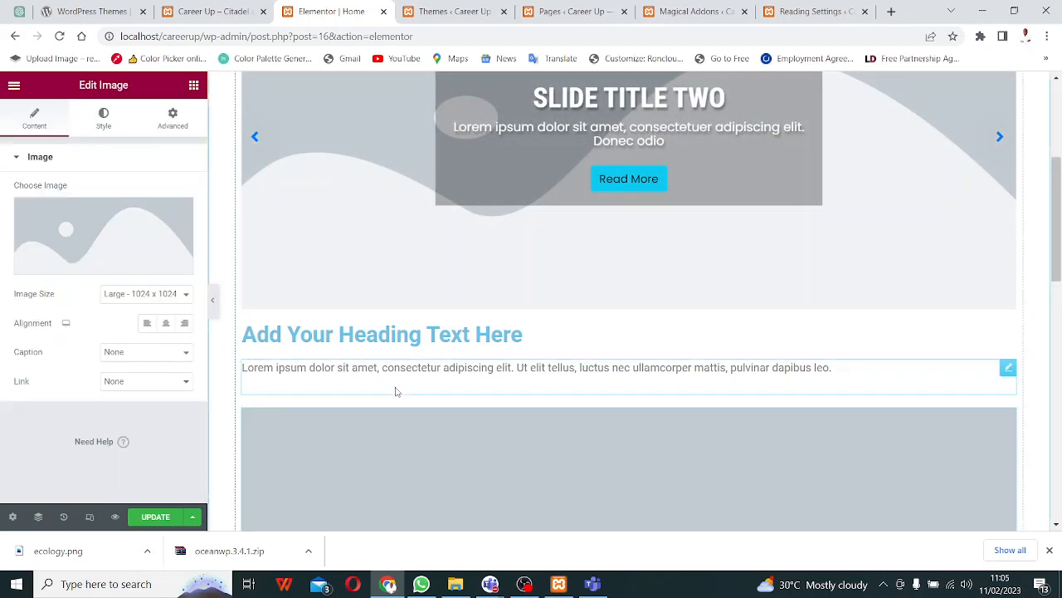
pyautogui.scroll(-10, 289, 395)
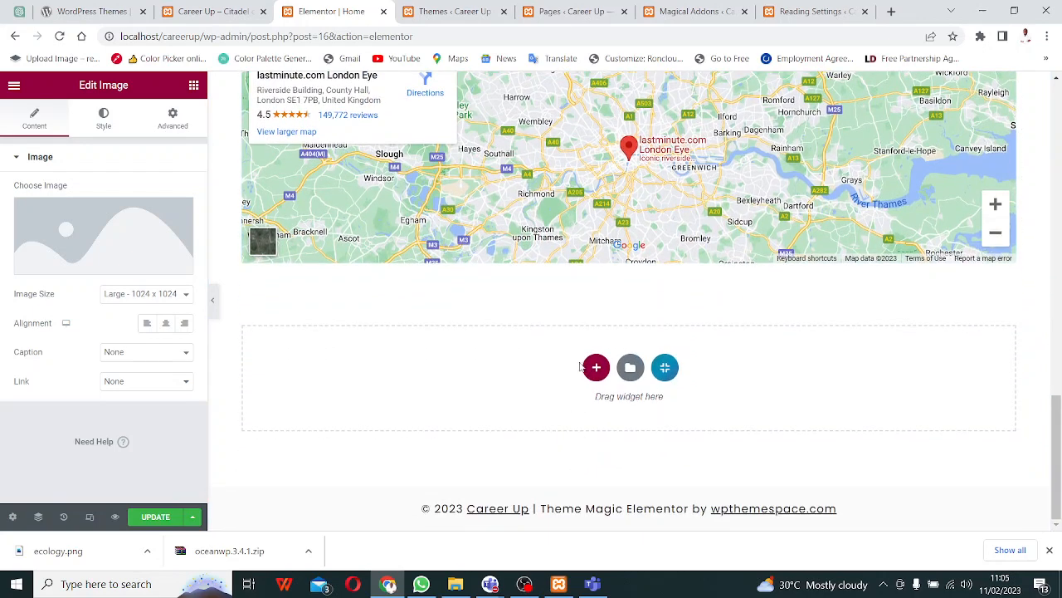
pyautogui.click(595, 367)
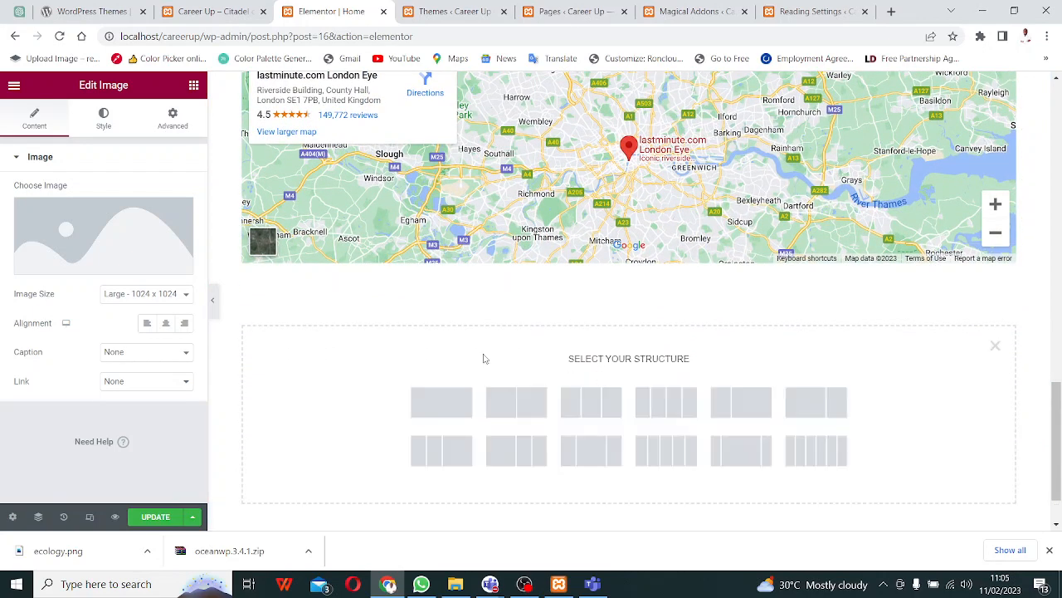
# - Build a two-column section with a star icon on the left and lorem text on the right
pyautogui.click(511, 405)
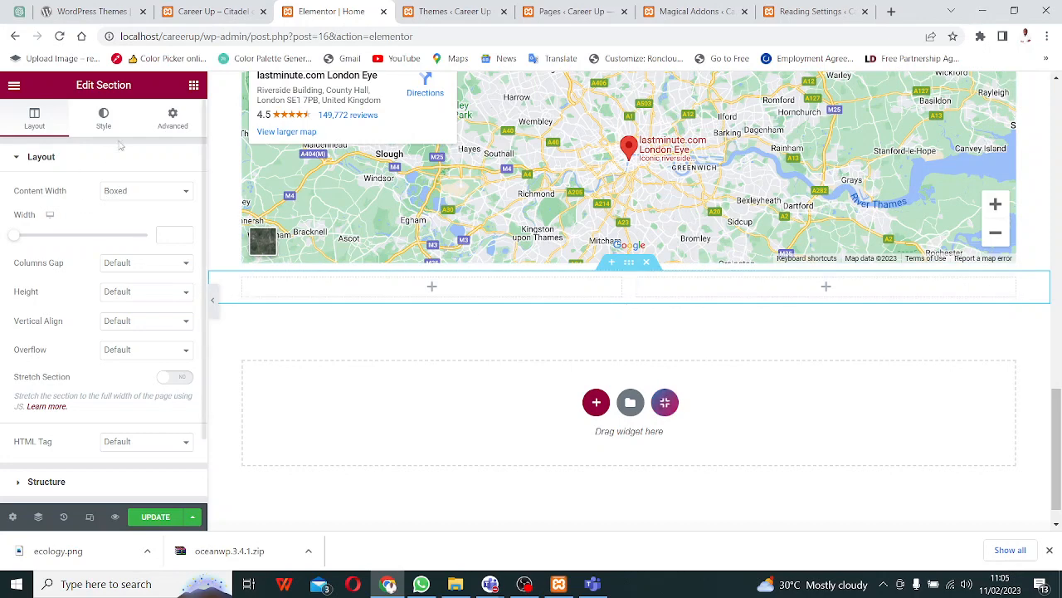
pyautogui.click(193, 85)
pyautogui.scroll(-3, 162, 332)
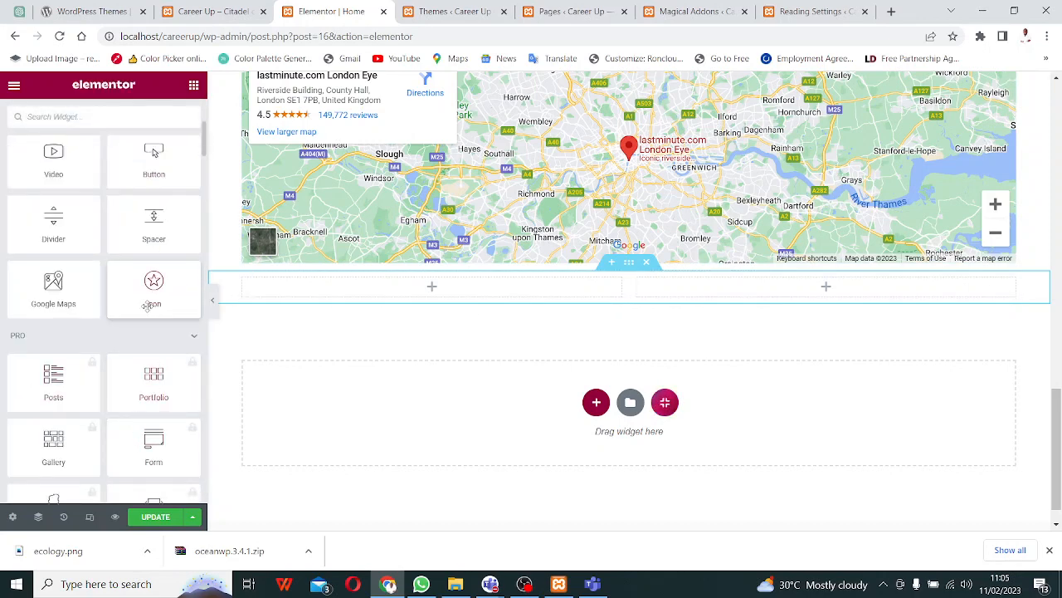
pyautogui.moveTo(152, 304); pyautogui.dragTo(417, 280)
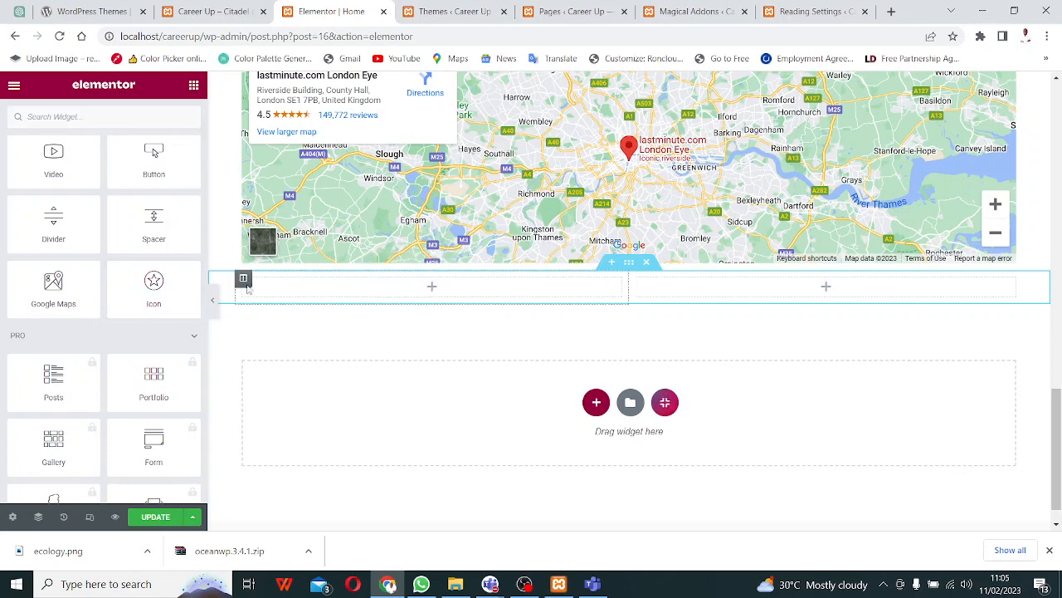
pyautogui.moveTo(154, 290); pyautogui.dragTo(449, 293)
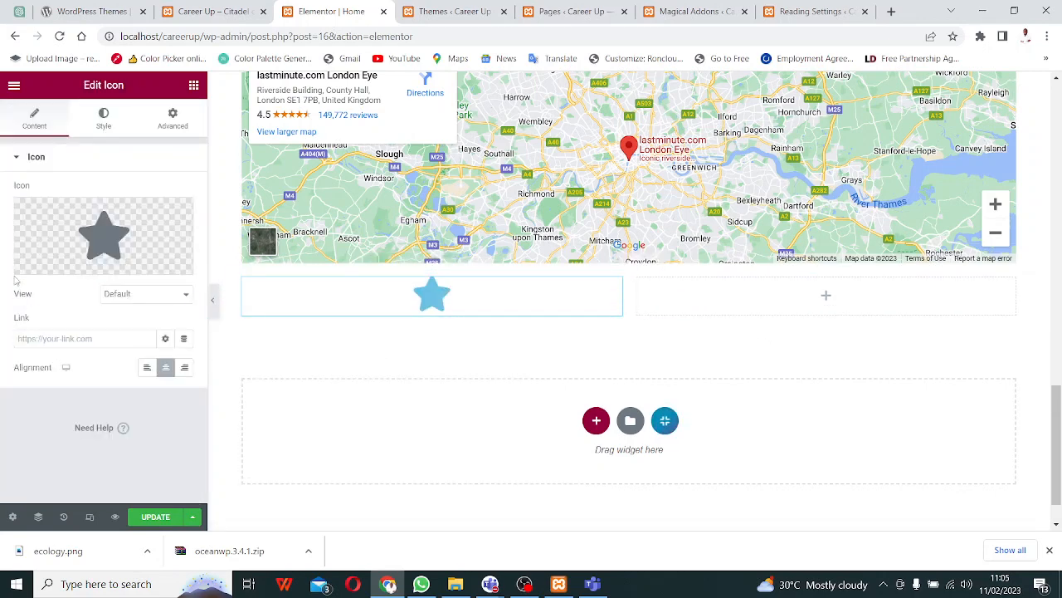
pyautogui.click(192, 86)
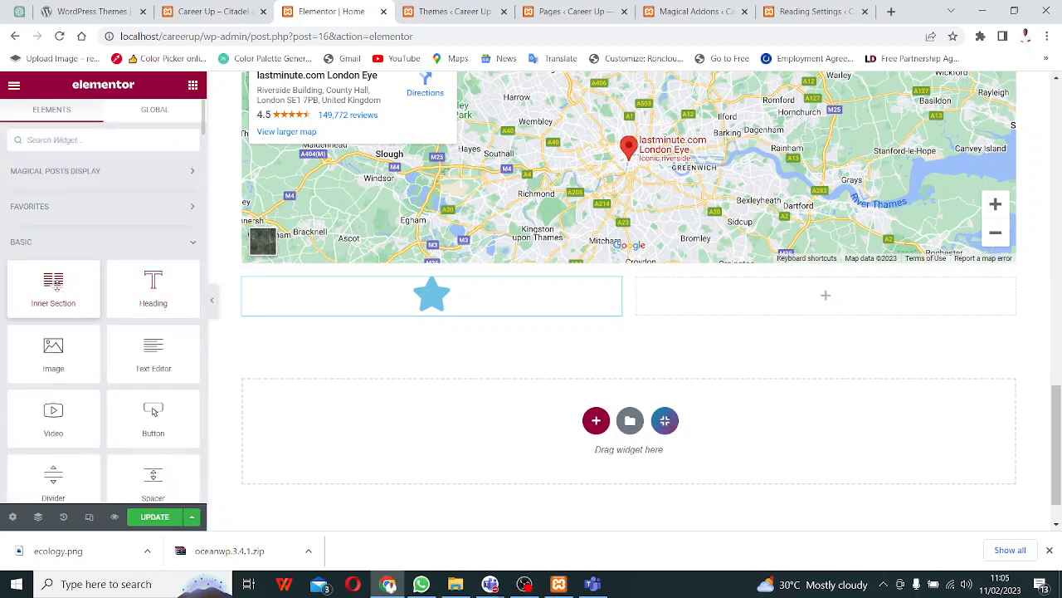
pyautogui.moveTo(172, 359); pyautogui.dragTo(818, 298)
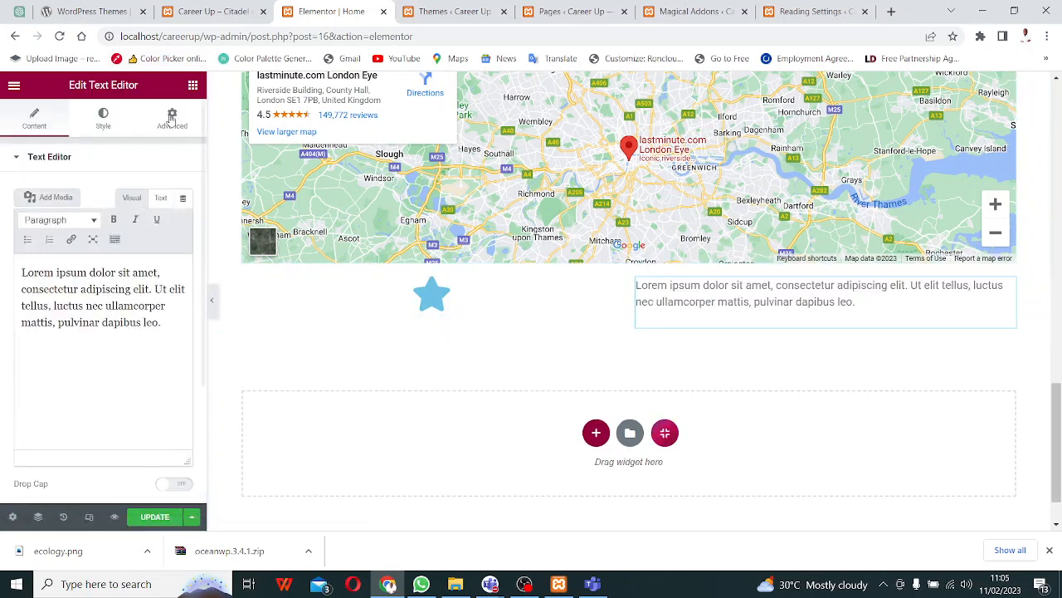
pyautogui.click(194, 87)
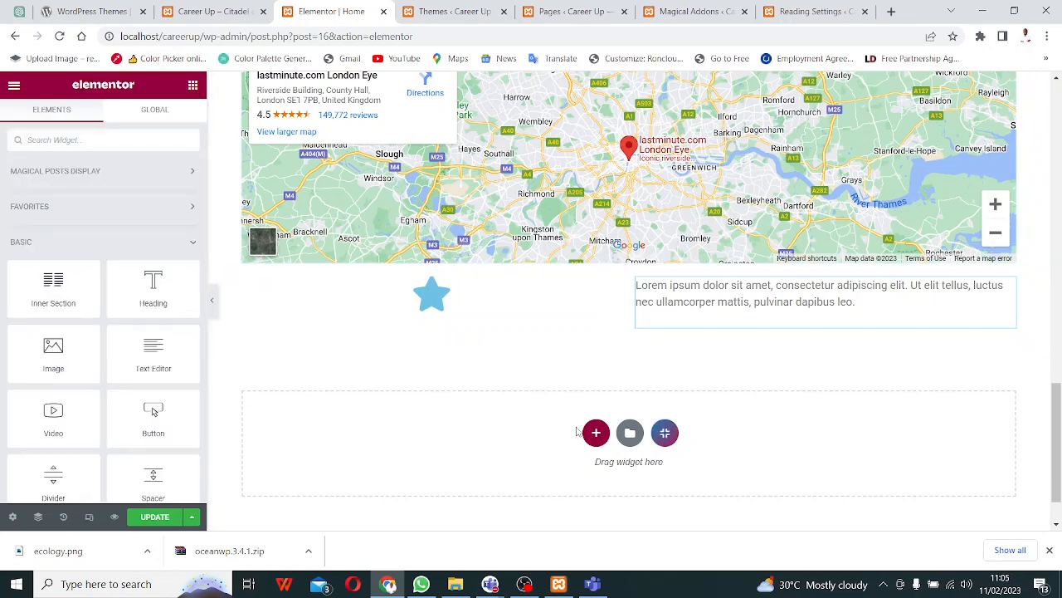
pyautogui.click(596, 433)
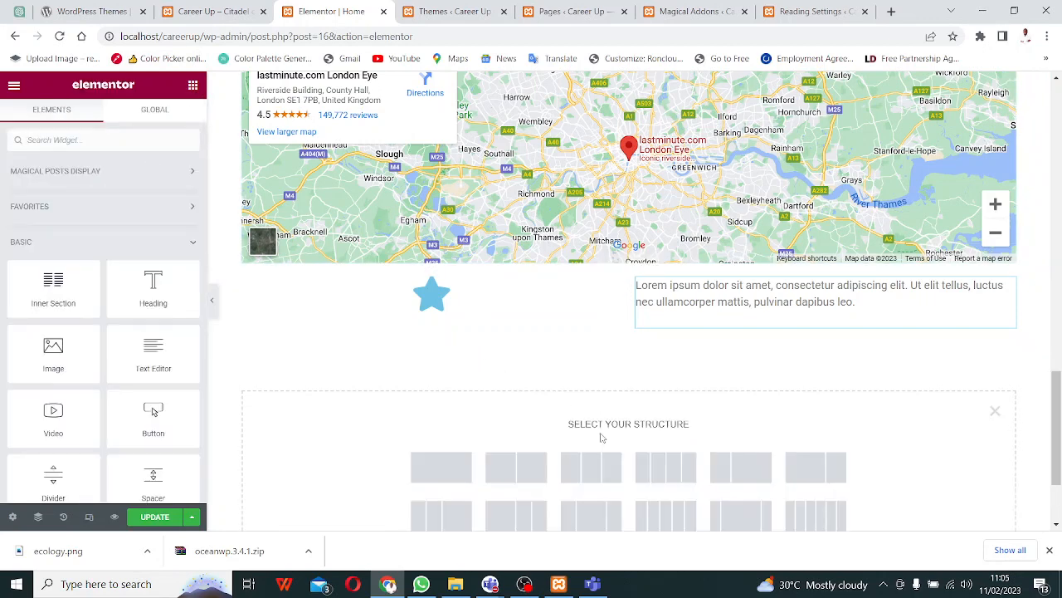
# - Add a three-column section with a Cool Number counter counting to 100 in its first column
pyautogui.click(588, 468)
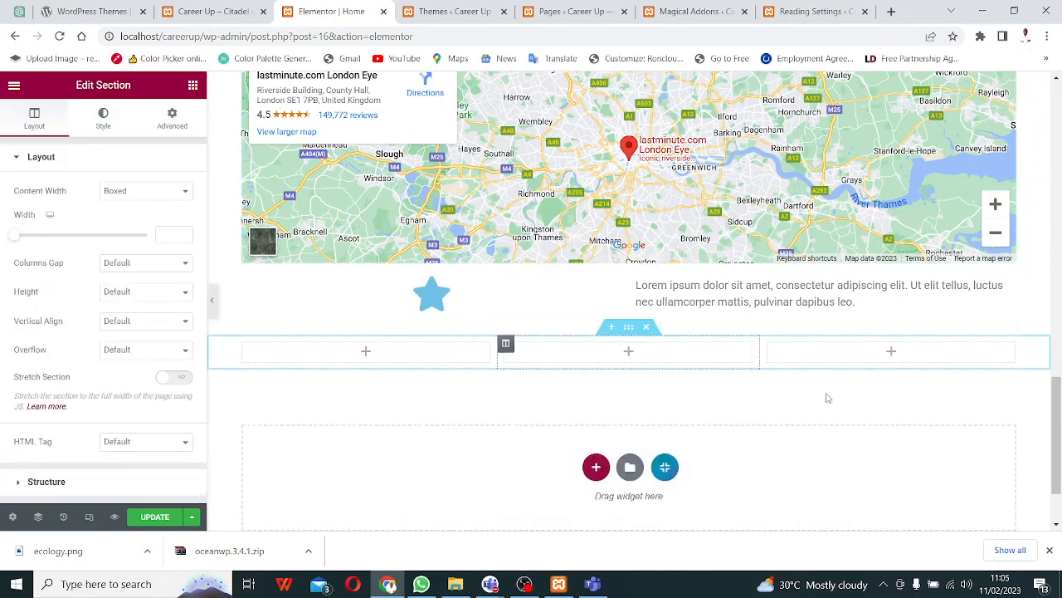
pyautogui.click(193, 87)
pyautogui.scroll(-10, 125, 332)
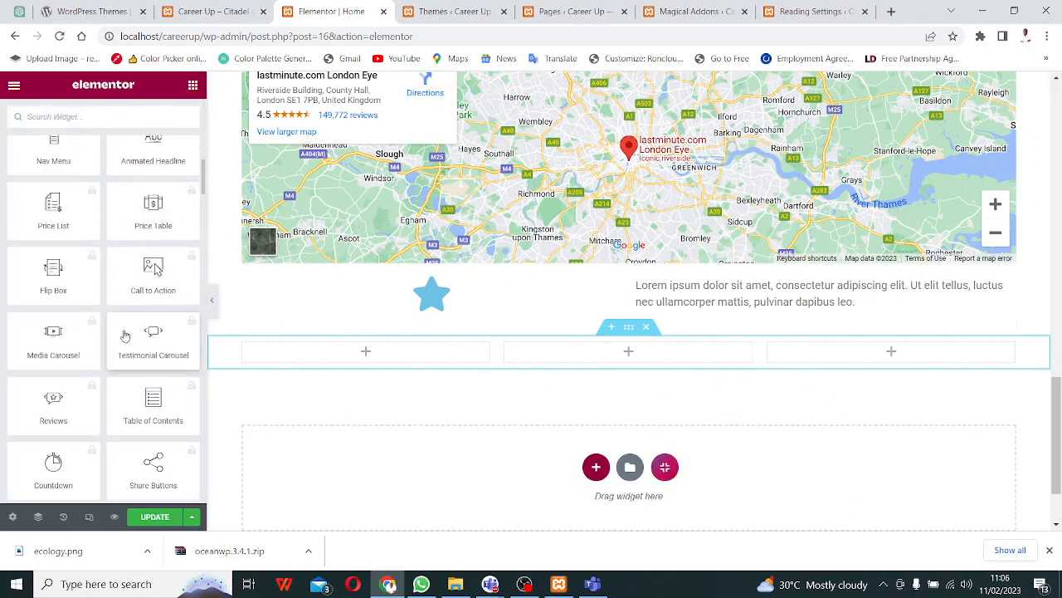
pyautogui.scroll(-10, 125, 335)
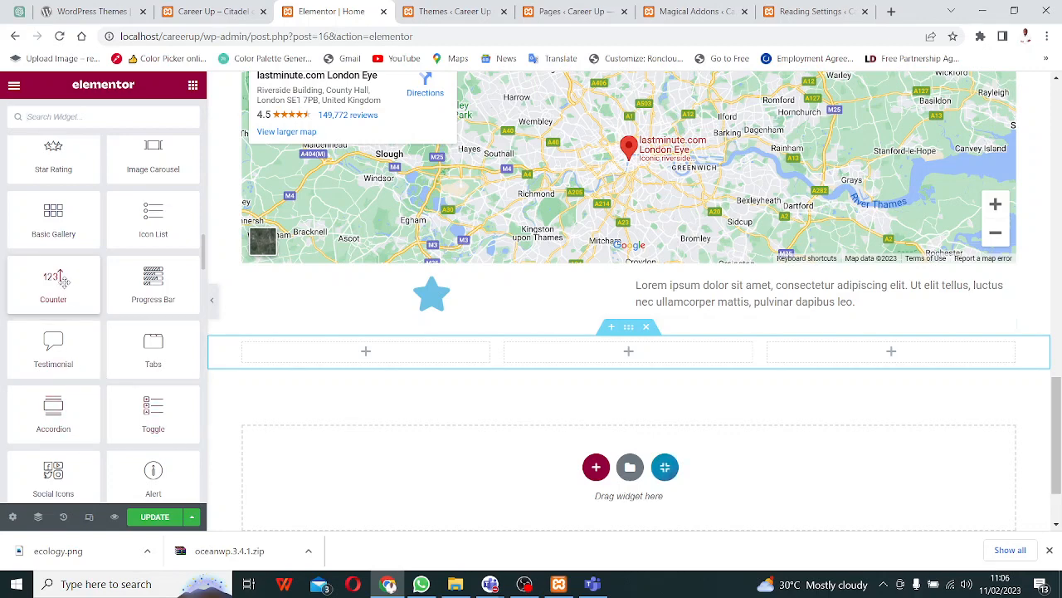
pyautogui.moveTo(64, 280); pyautogui.dragTo(369, 340)
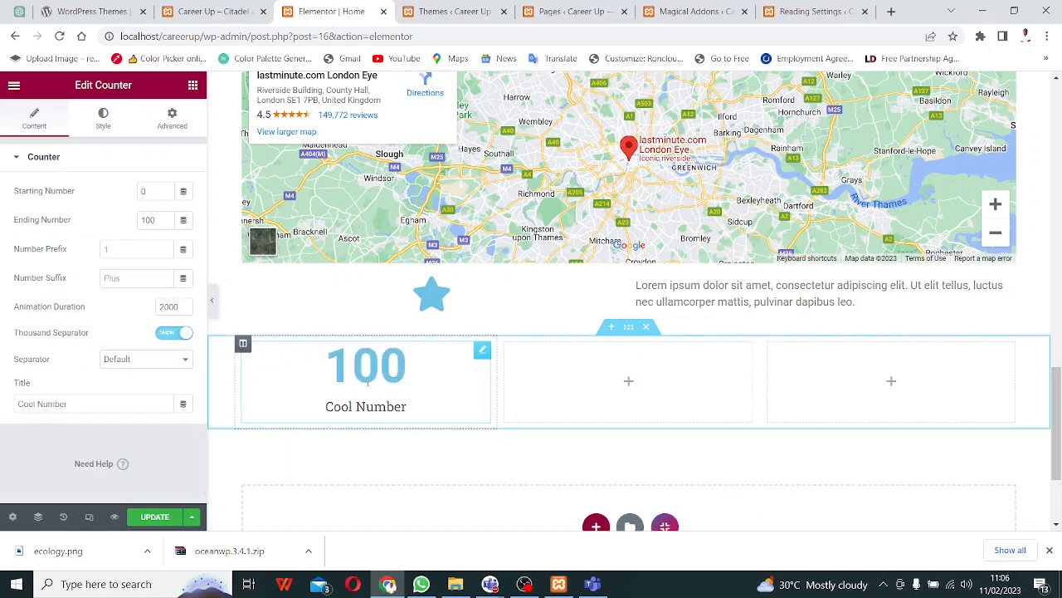
pyautogui.click(192, 87)
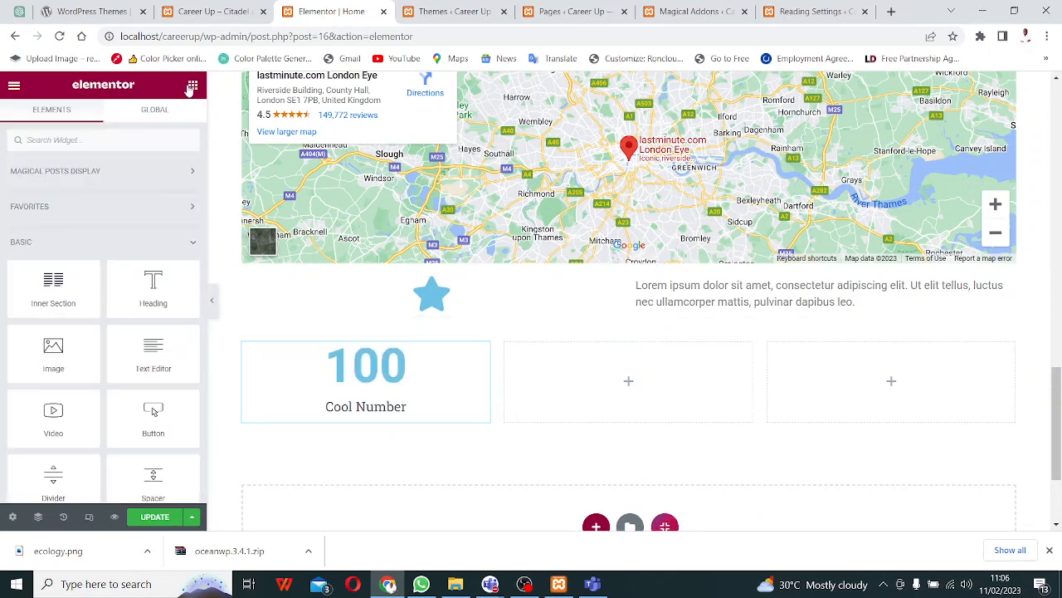
pyautogui.scroll(-20, 152, 411)
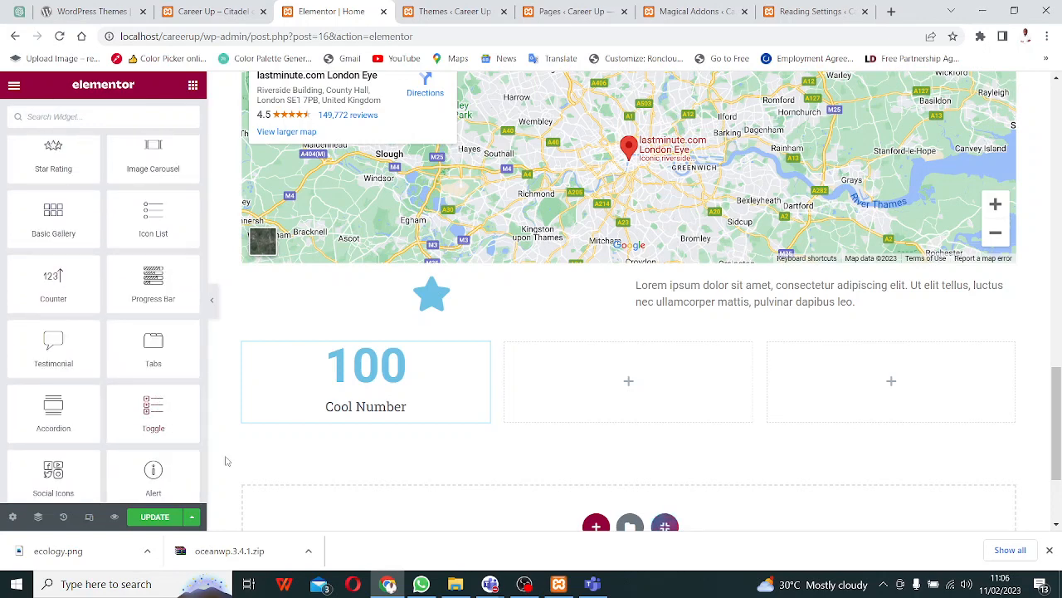
pyautogui.scroll(-3, 140, 484)
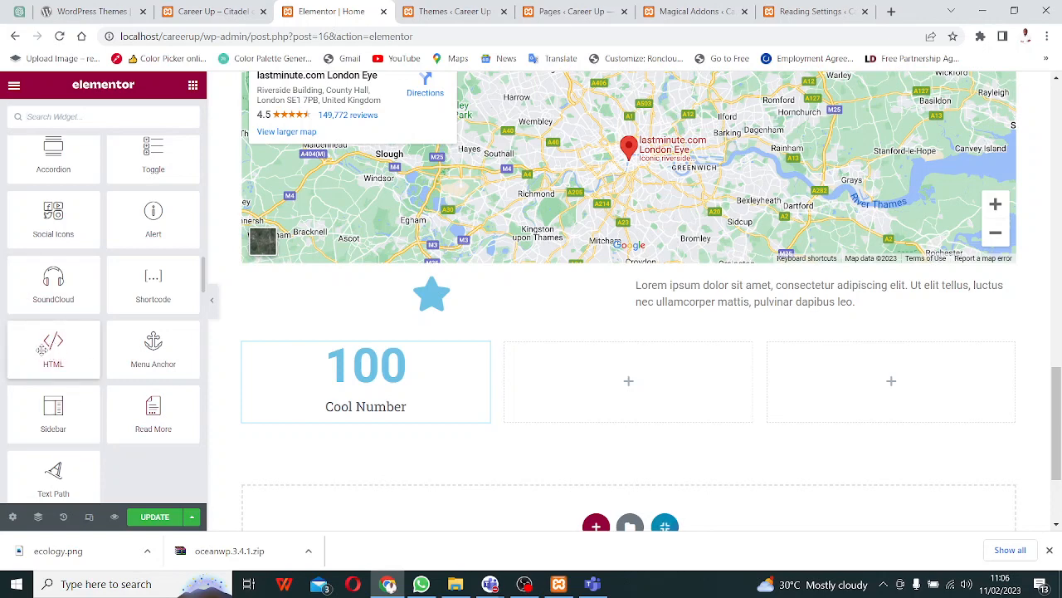
# - Add an HTML widget with <p>This is a paragraph</p> to the middle column
pyautogui.moveTo(41, 349); pyautogui.dragTo(592, 375)
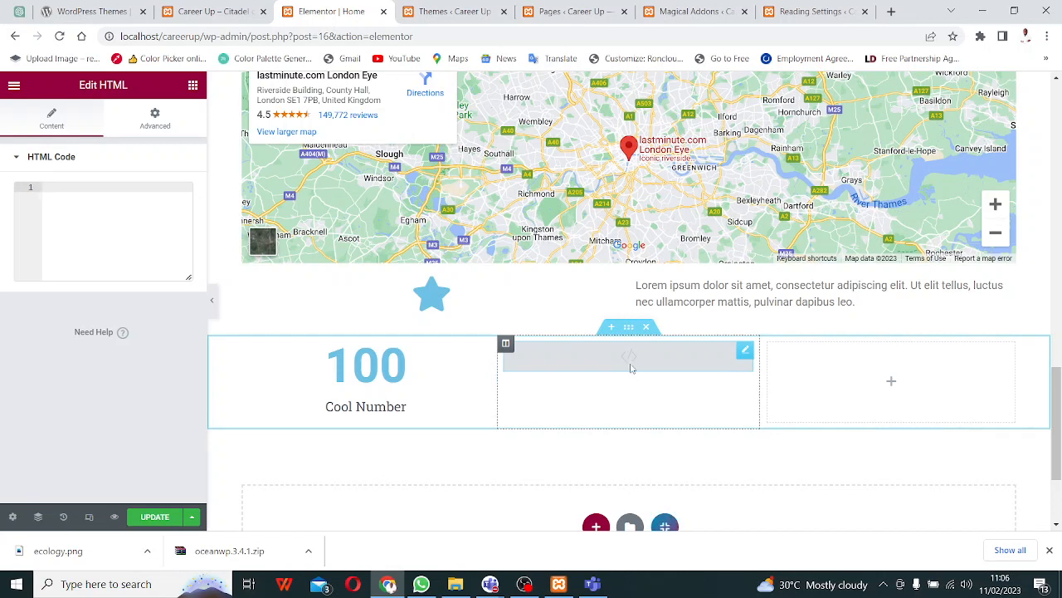
pyautogui.write('<')
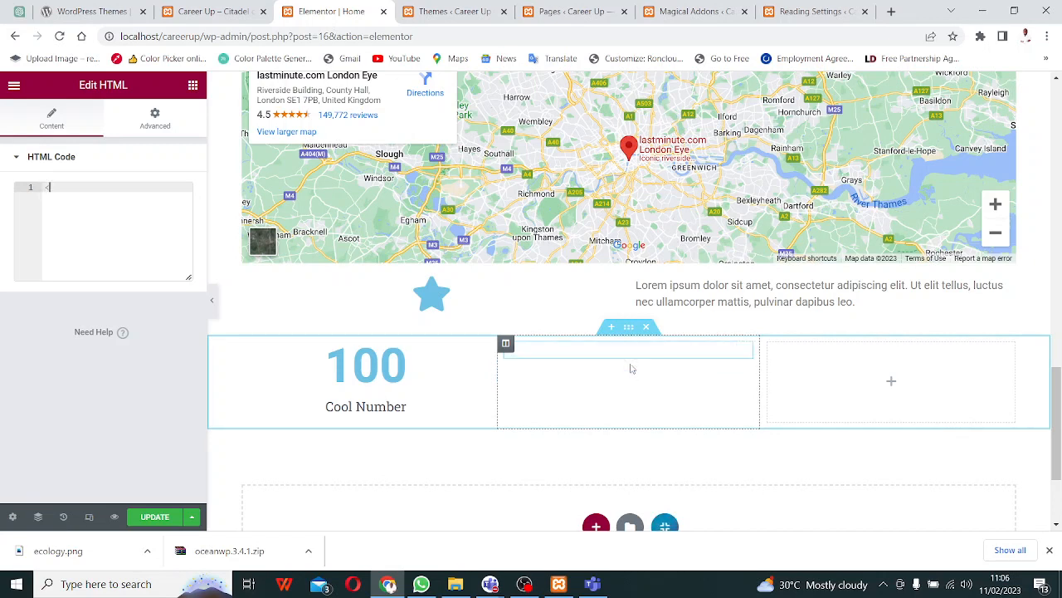
pyautogui.write('p>')
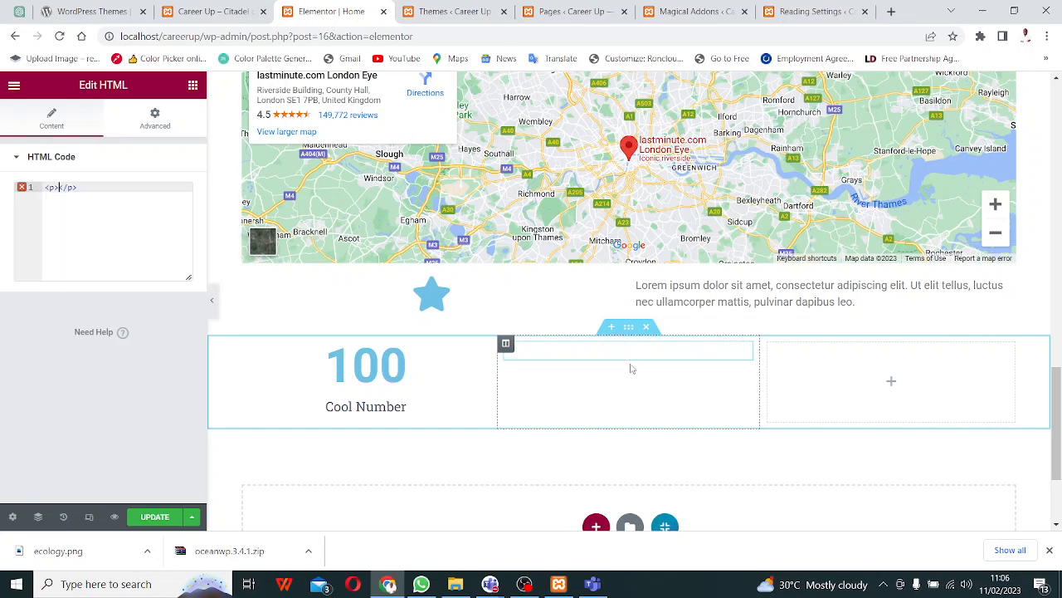
pyautogui.write('T')
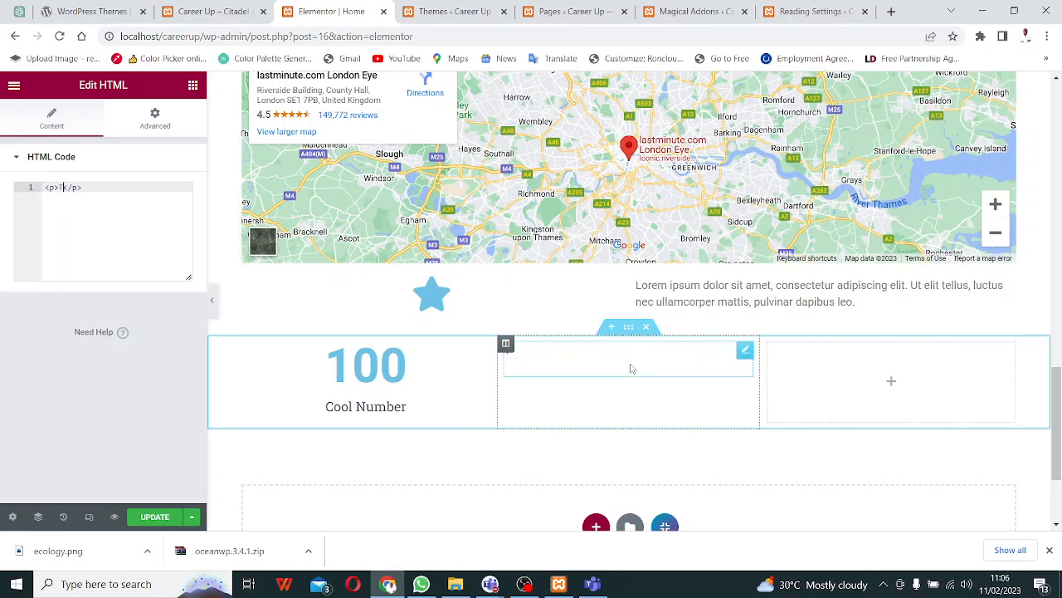
pyautogui.write('his is a paragraph')
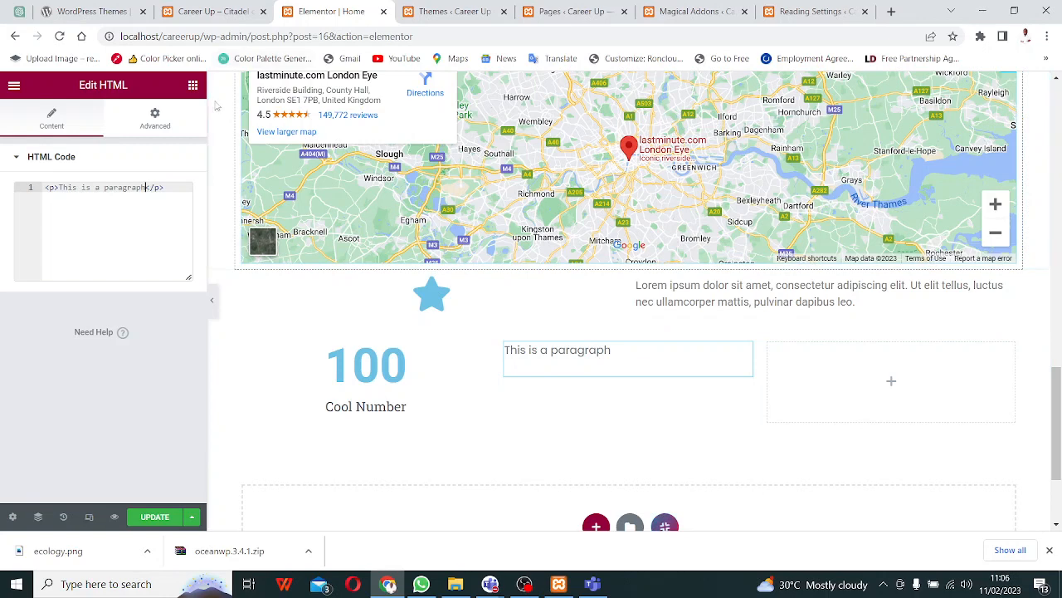
pyautogui.click(193, 85)
# - Add a Progress Bar widget (My Skill, Web Designer, 50%) to the right column
pyautogui.scroll(-5, 129, 354)
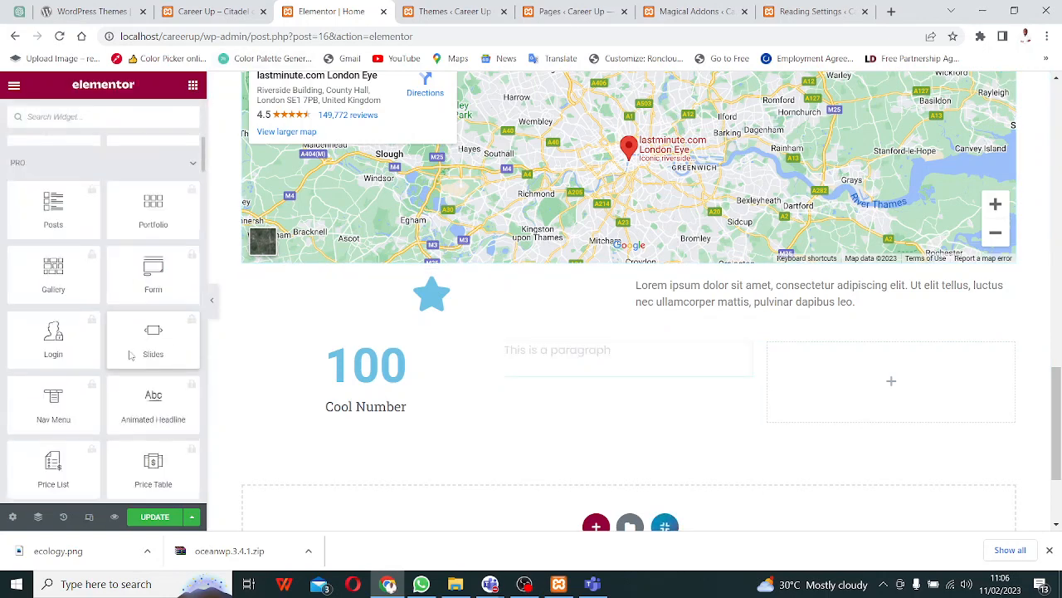
pyautogui.scroll(-10, 129, 354)
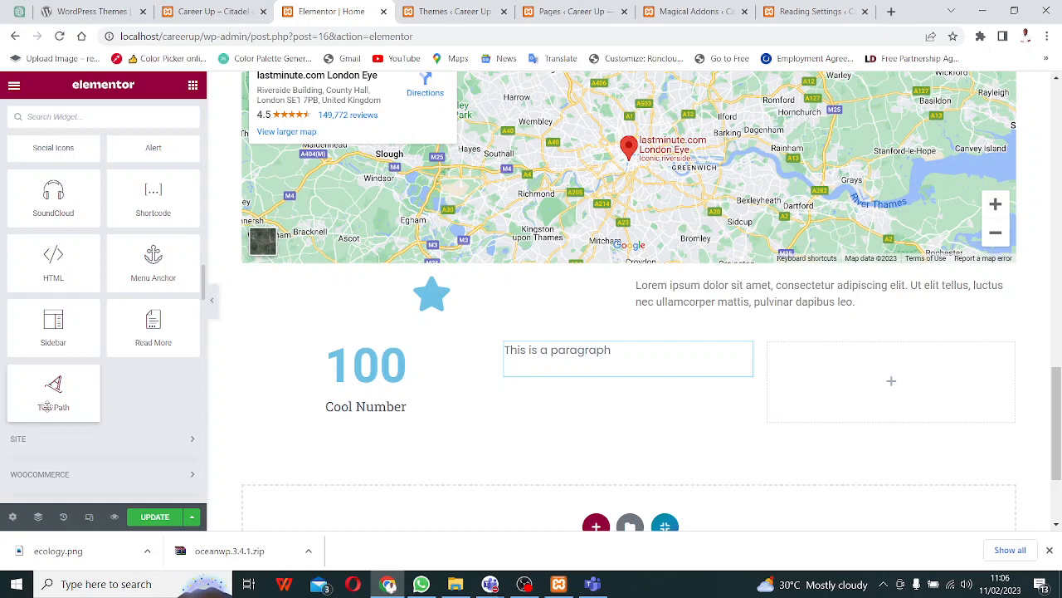
pyautogui.scroll(3, 53, 400)
pyautogui.scroll(1, 66, 396)
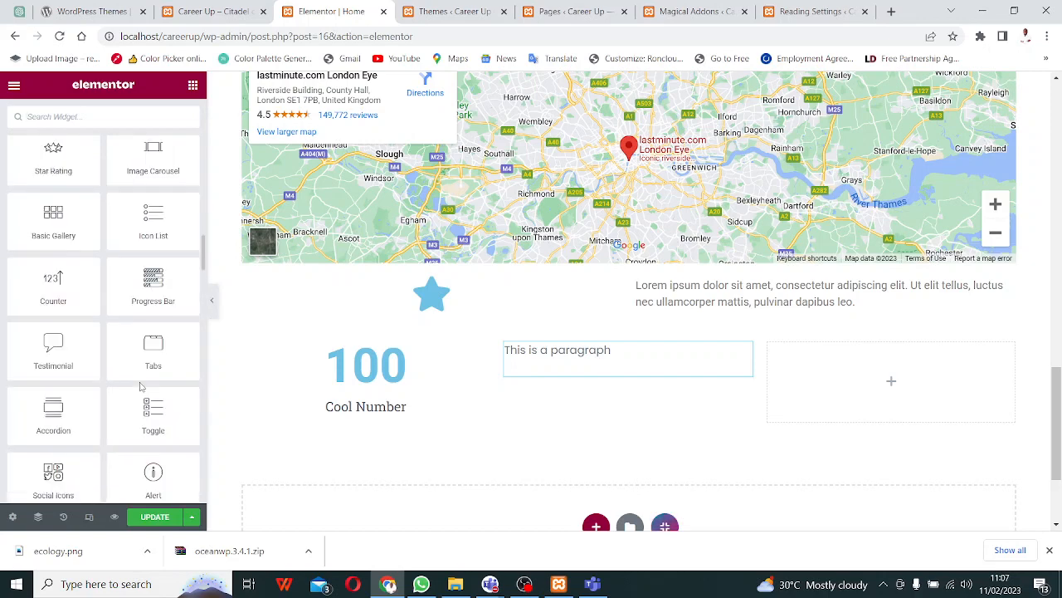
pyautogui.moveTo(153, 288); pyautogui.dragTo(884, 382)
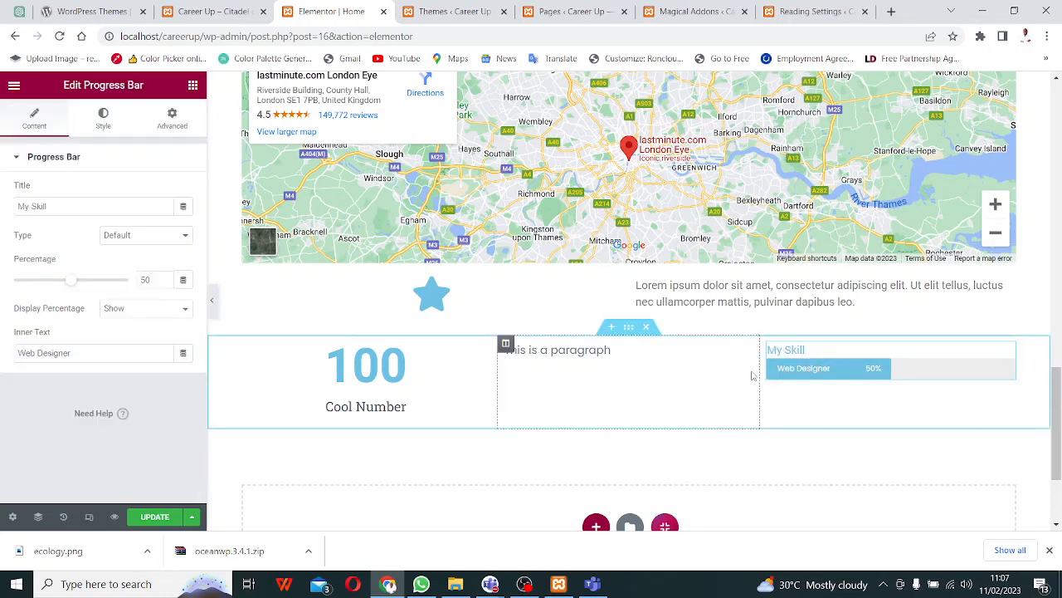
# - Scroll through the Career Up Home page preview, then return to the Themes browser tab
pyautogui.scroll(-2, 735, 304)
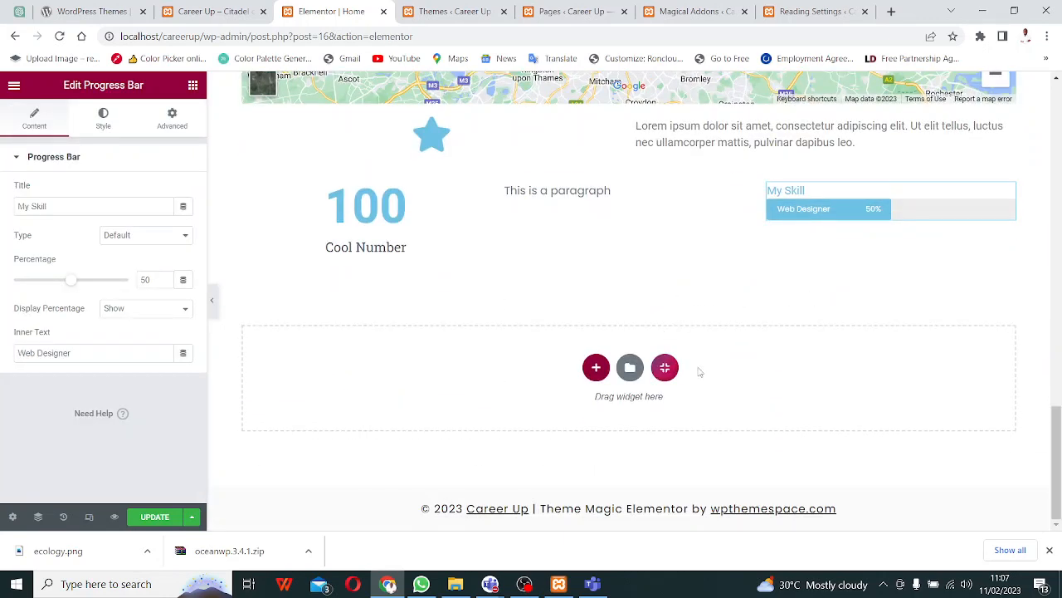
pyautogui.scroll(20, 431, 377)
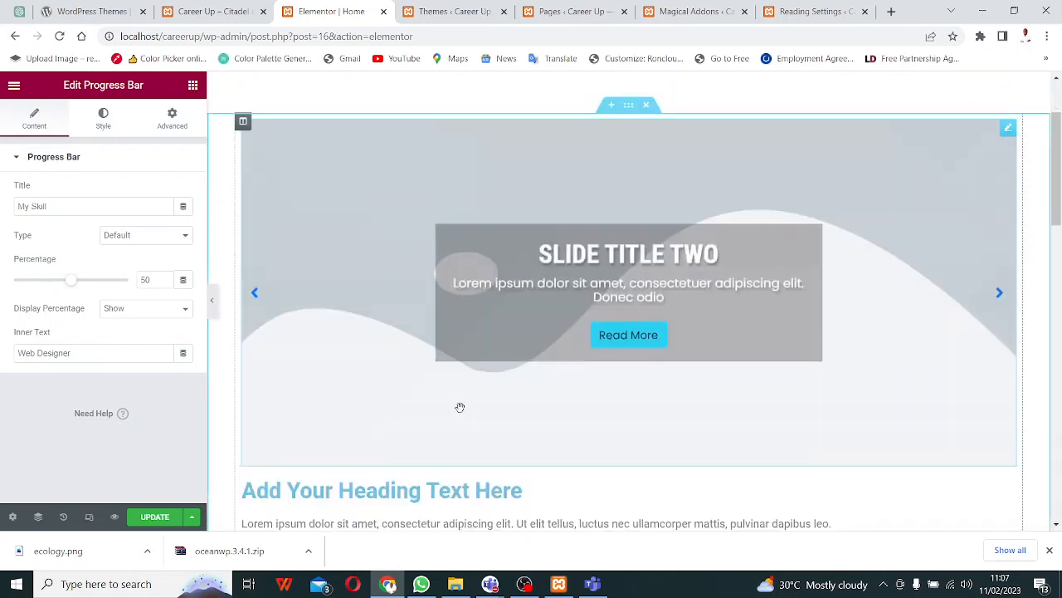
pyautogui.scroll(-3, 457, 407)
pyautogui.scroll(3, 462, 415)
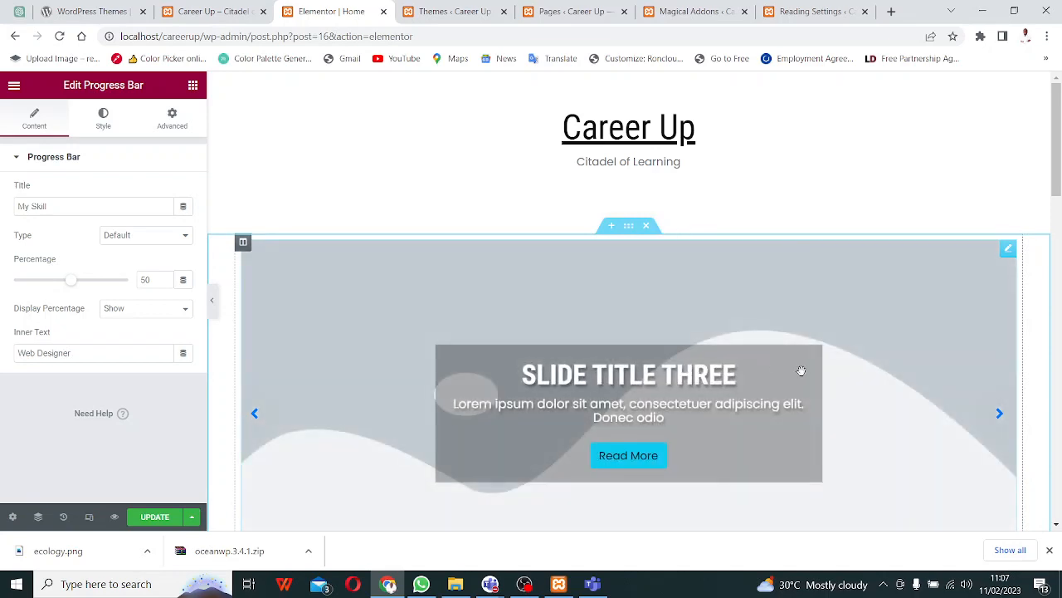
pyautogui.scroll(-8, 791, 375)
pyautogui.scroll(-5, 731, 349)
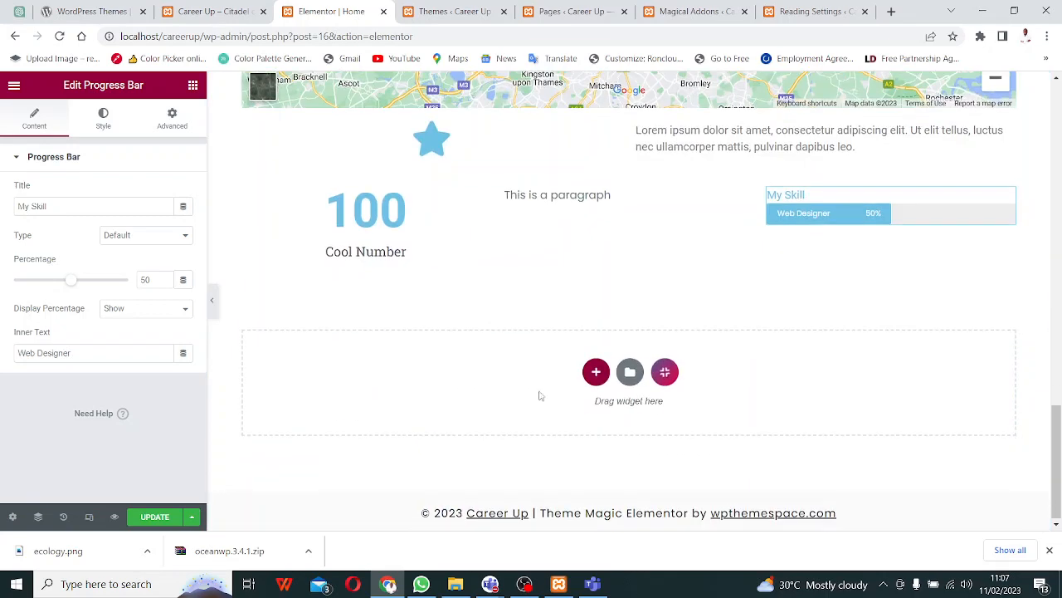
pyautogui.scroll(3, 539, 396)
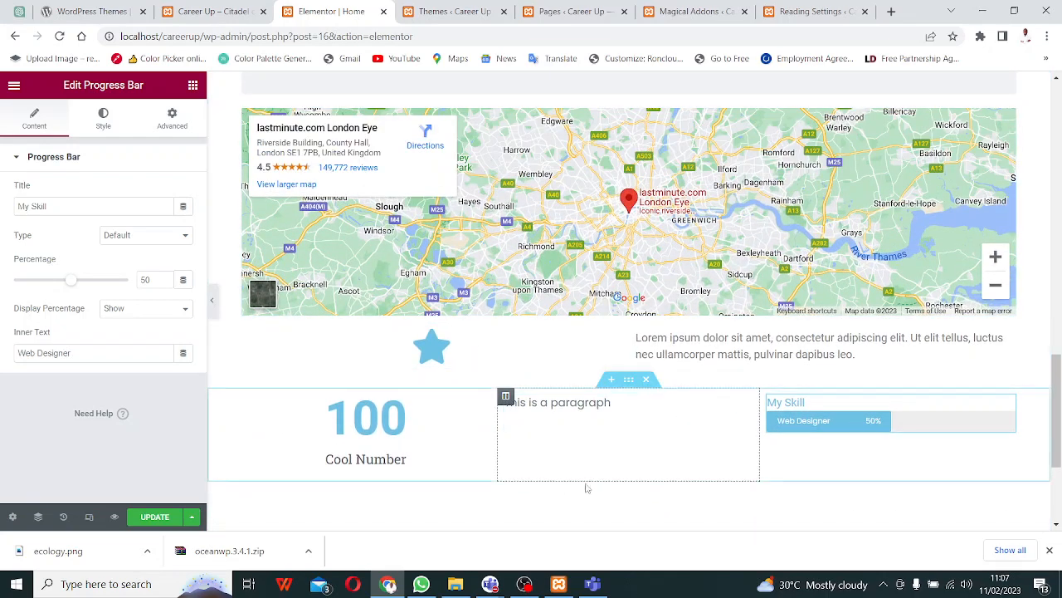
pyautogui.scroll(10, 593, 431)
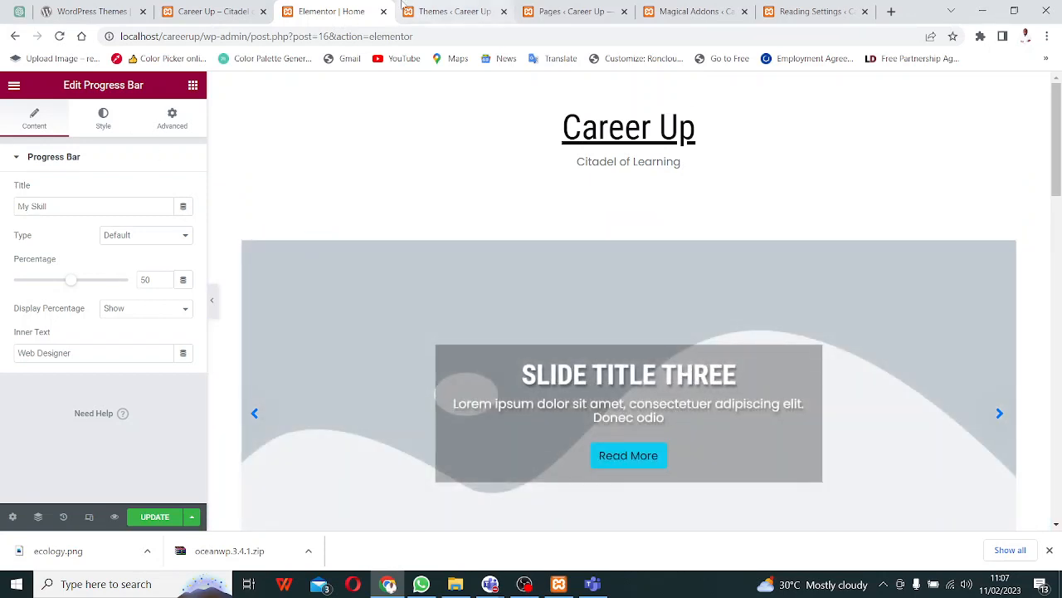
pyautogui.click(449, 11)
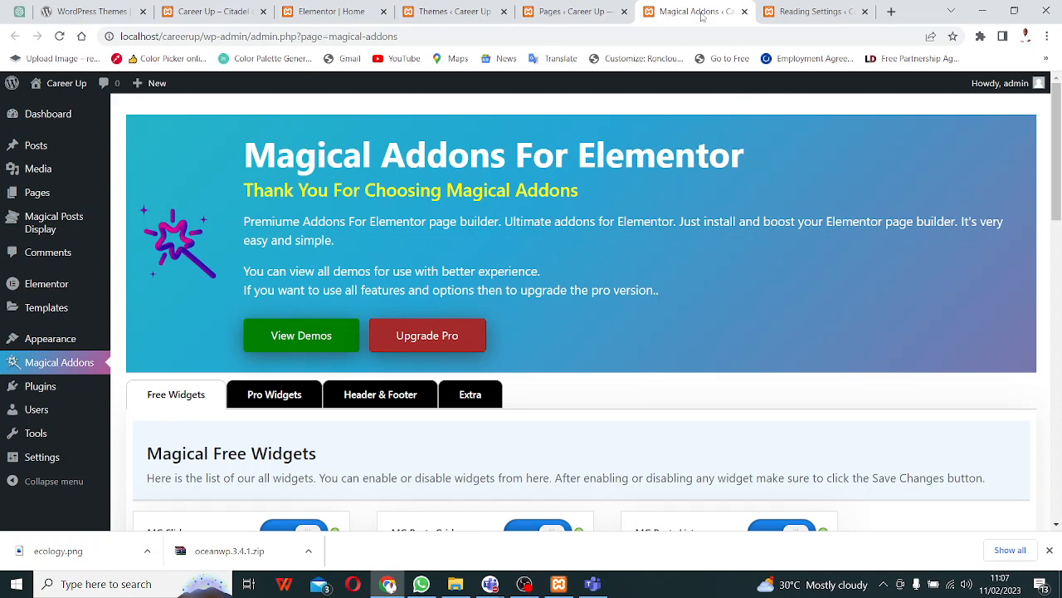
# - In Magical Addons Header & Footer settings, keep Default Theme Header as the header template
pyautogui.click(697, 11)
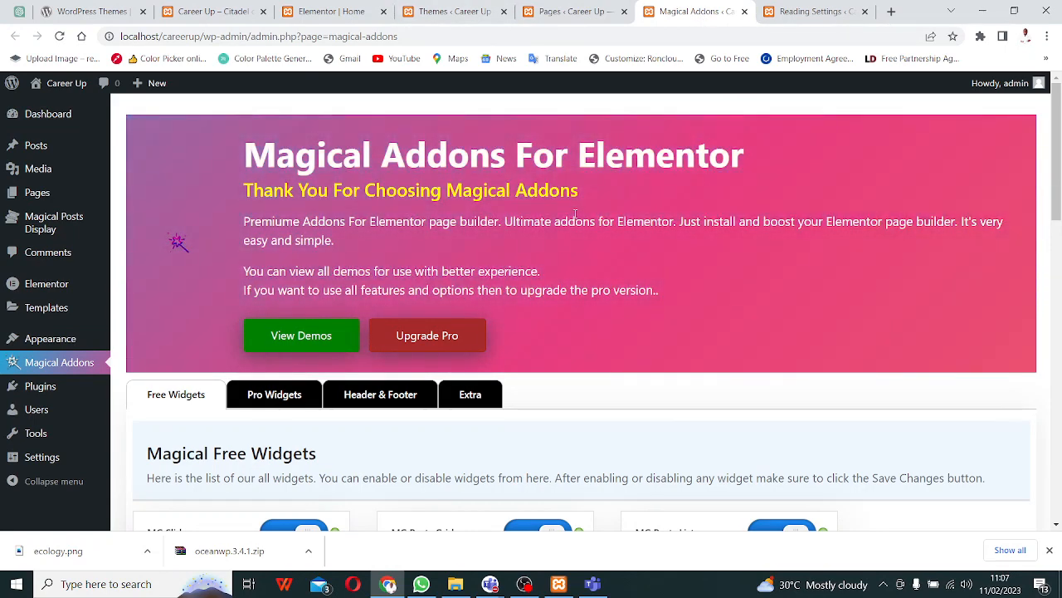
pyautogui.scroll(-2, 407, 292)
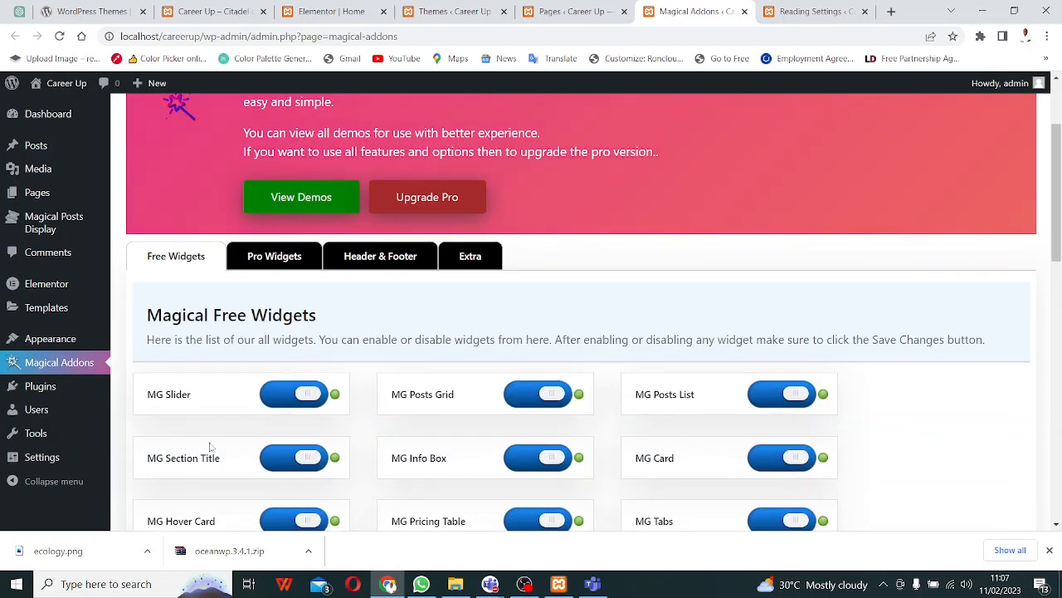
pyautogui.click(388, 263)
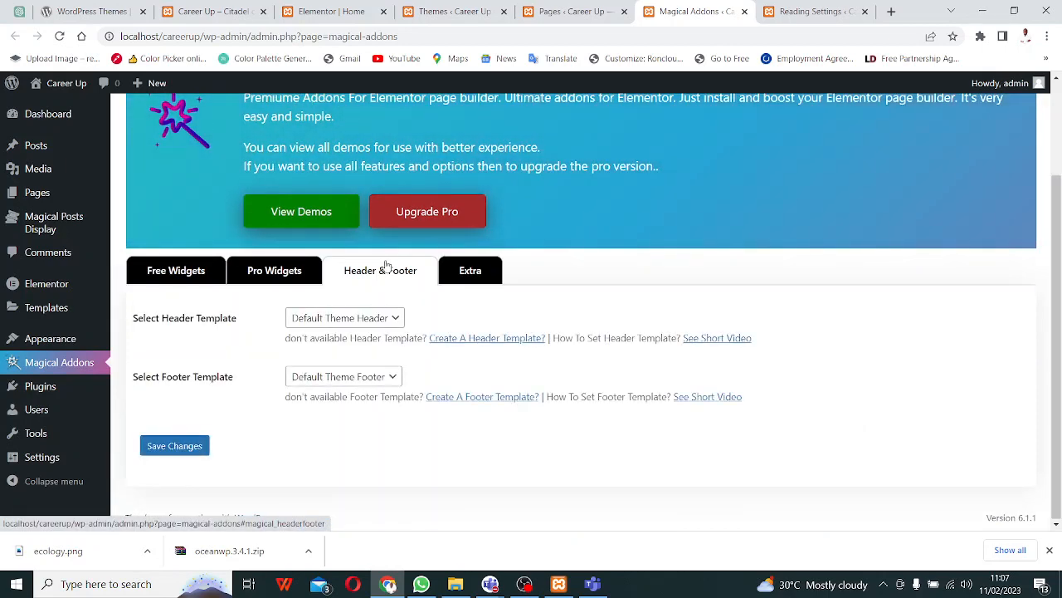
pyautogui.click(378, 323)
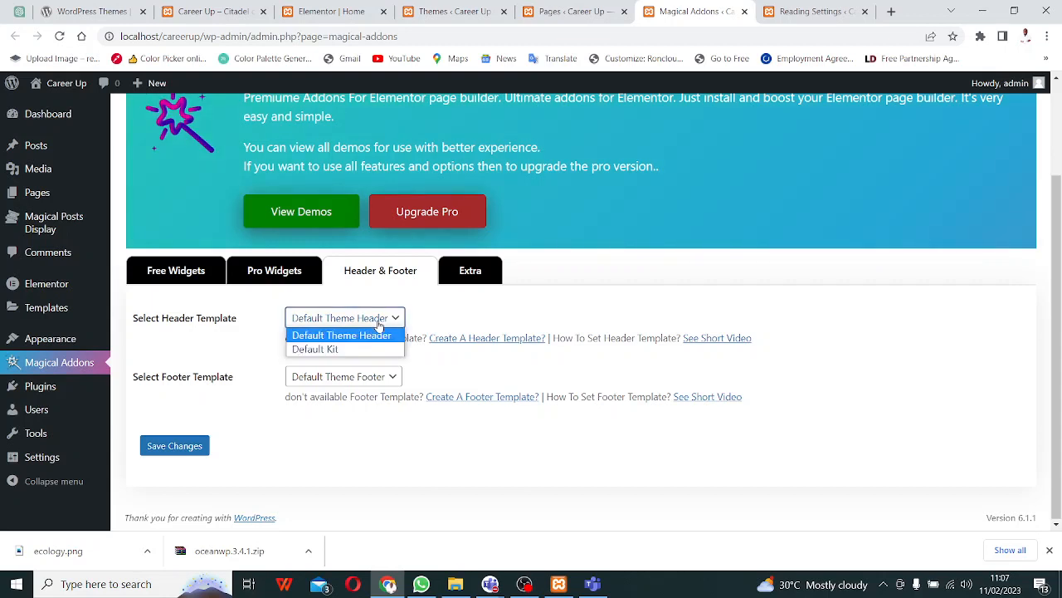
pyautogui.click(379, 323)
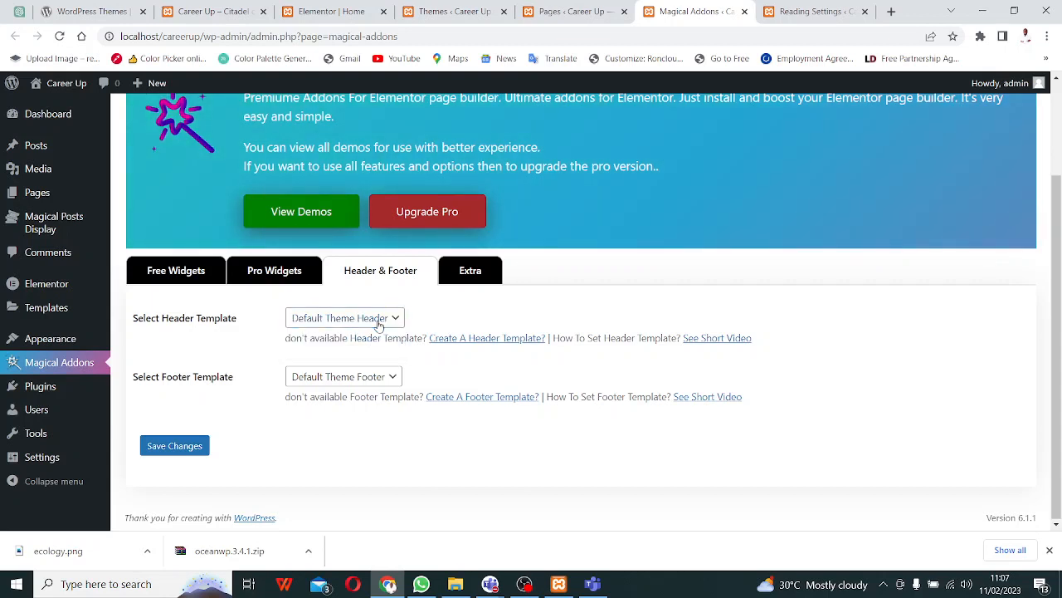
# - Start a new header template, opening Elementor's empty Saved Templates Section list in a new tab
pyautogui.click(466, 338)
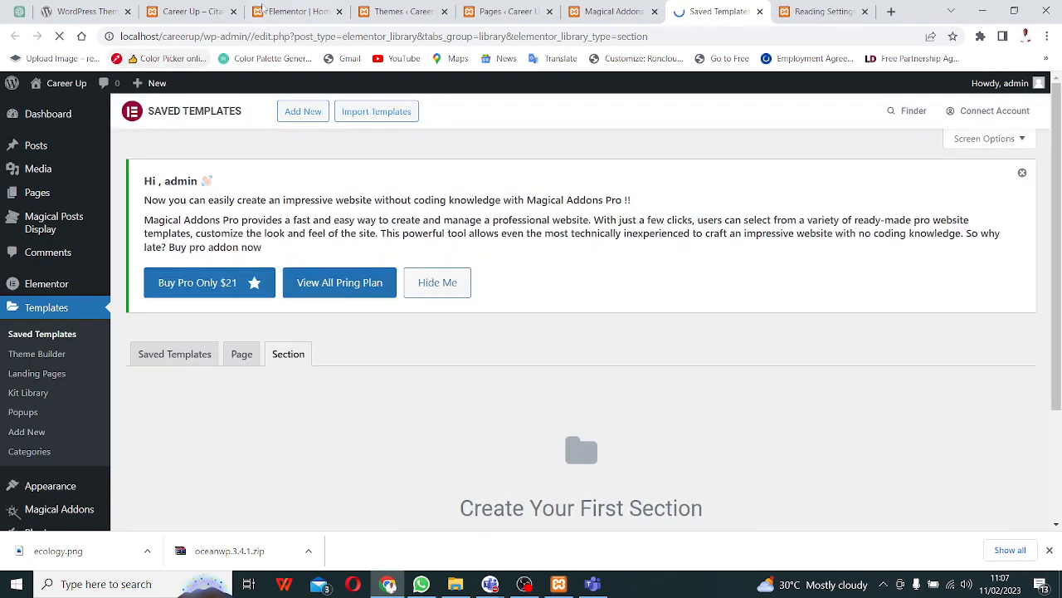
pyautogui.click(270, 9)
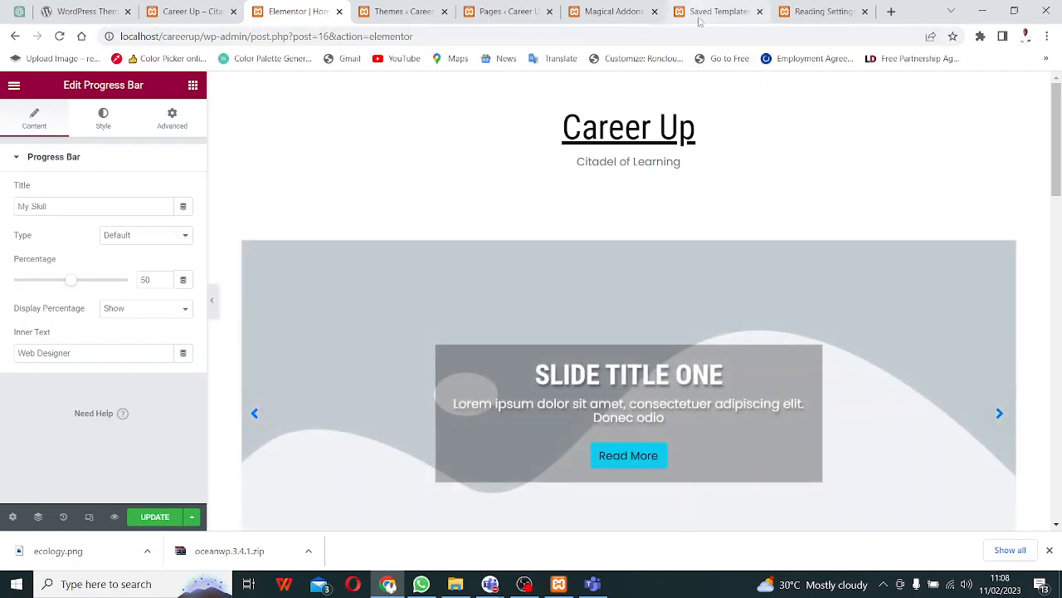
pyautogui.click(699, 18)
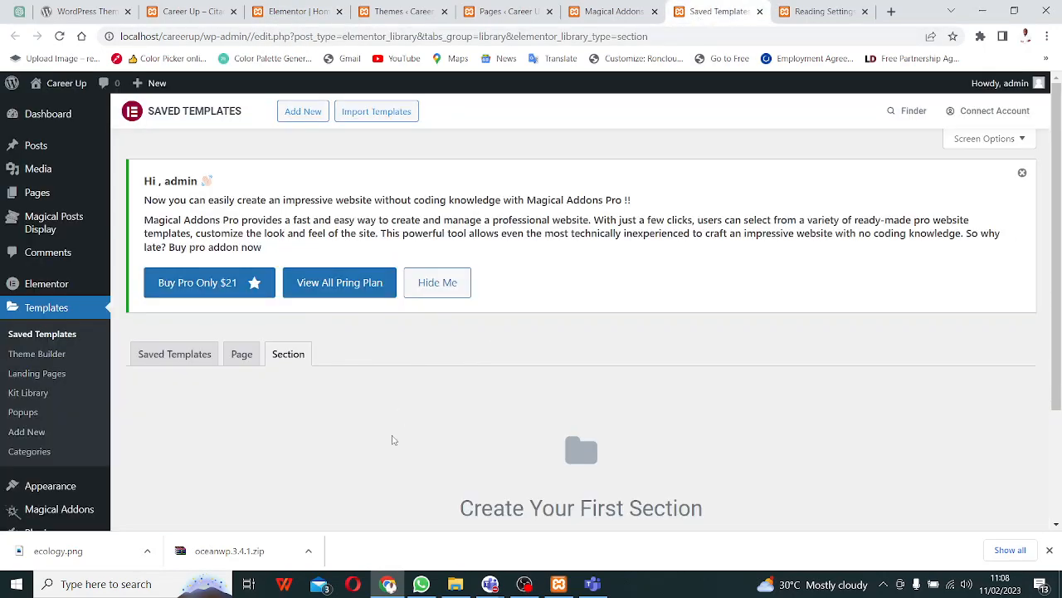
pyautogui.scroll(-2, 393, 440)
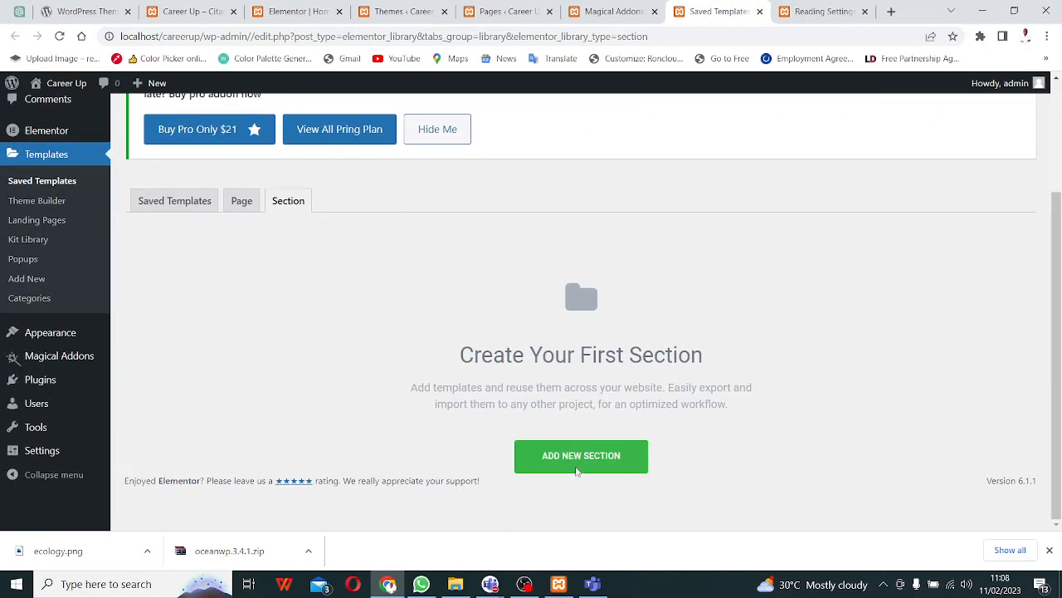
pyautogui.click(195, 209)
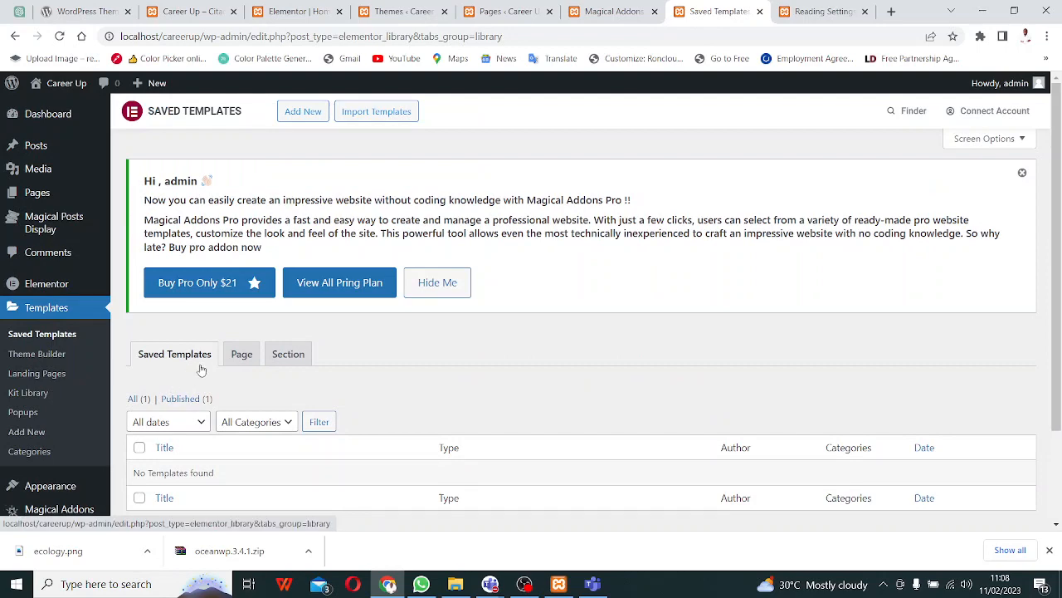
pyautogui.click(238, 357)
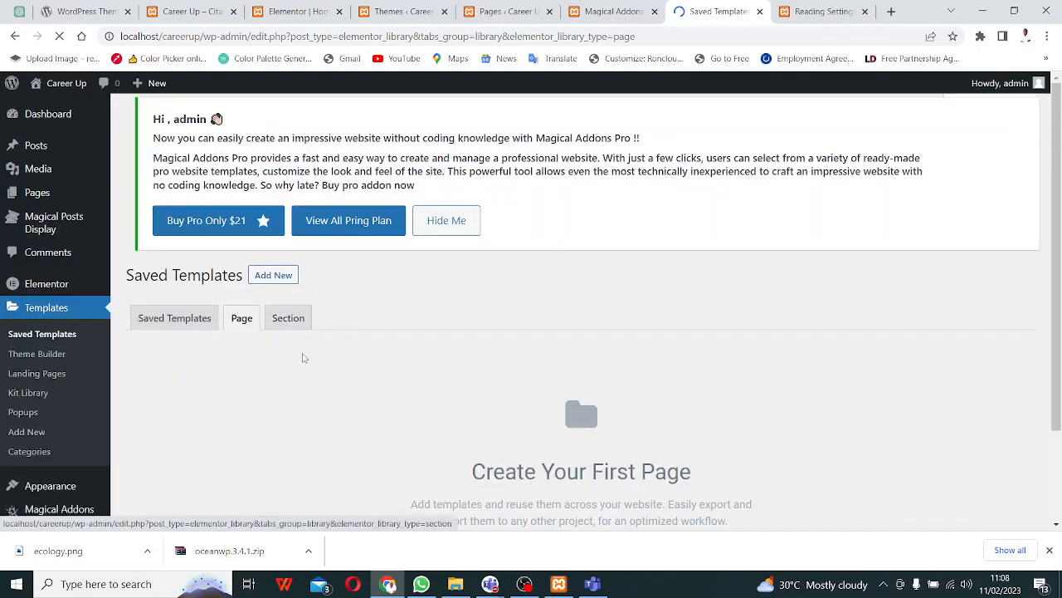
pyautogui.scroll(-2, 498, 398)
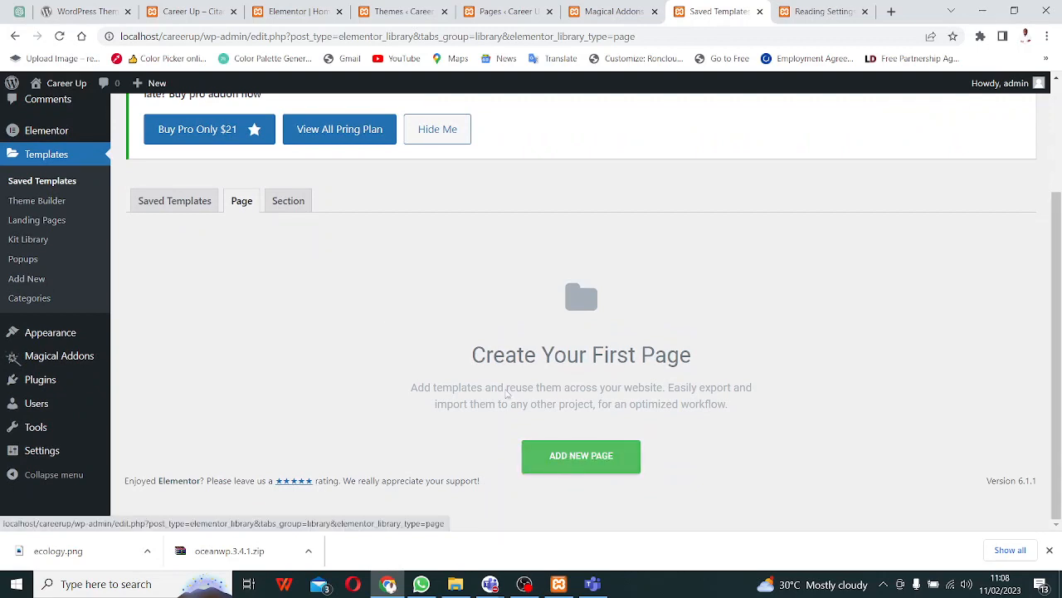
pyautogui.click(295, 202)
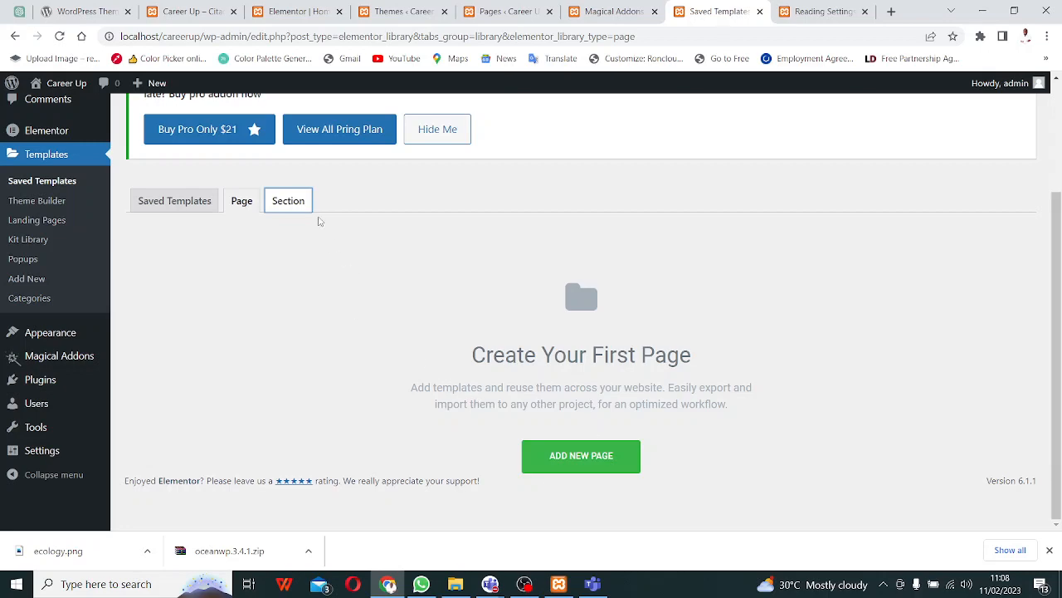
pyautogui.click(289, 202)
pyautogui.scroll(-3, 448, 351)
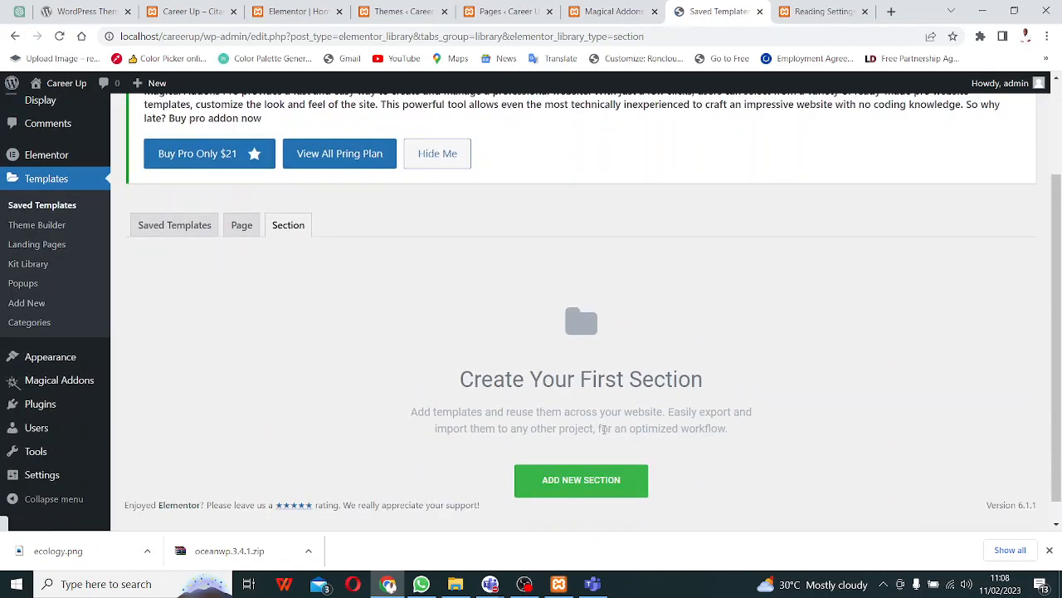
# - Begin a new Section-type saved template named 'Header' in the New Template dialog
pyautogui.click(592, 491)
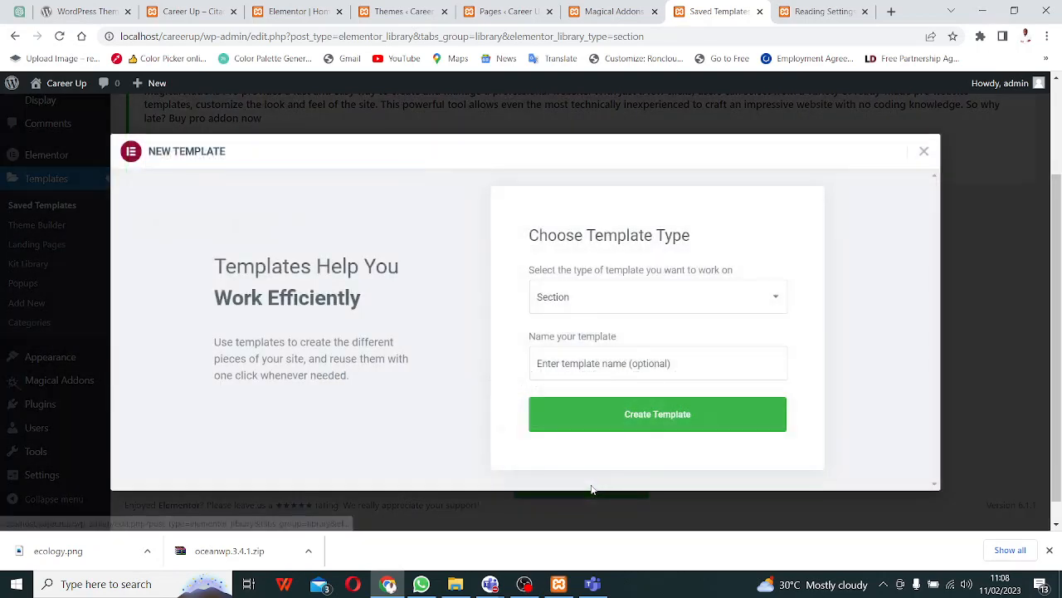
pyautogui.click(717, 301)
pyautogui.click(716, 299)
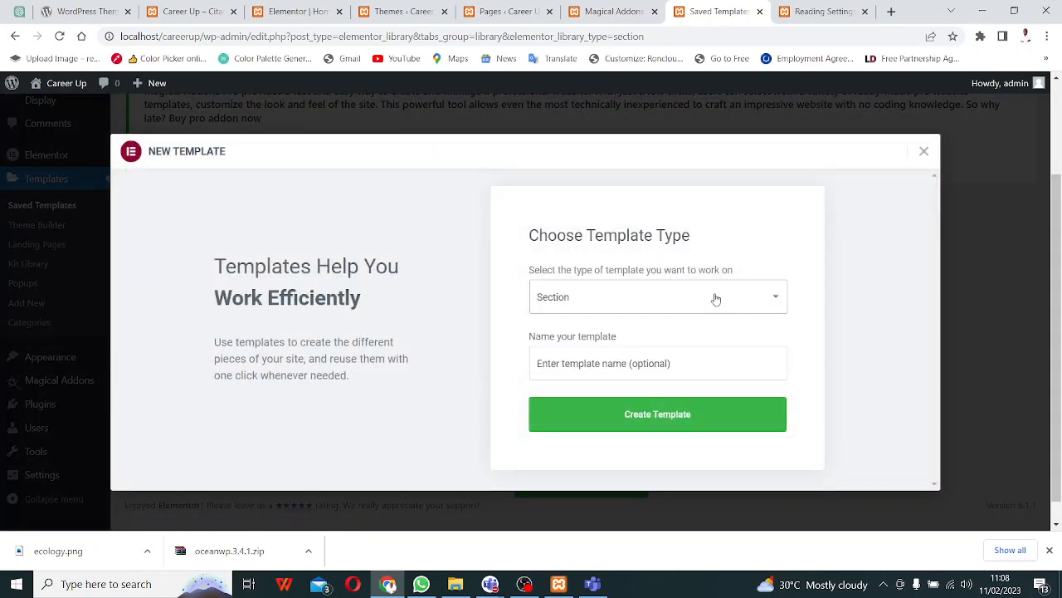
pyautogui.click(685, 365)
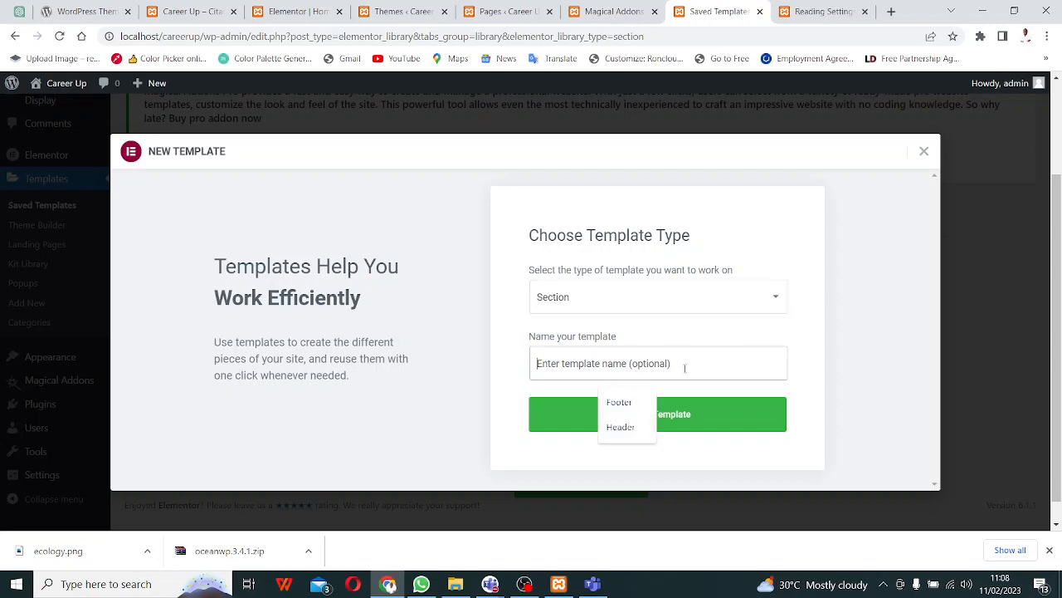
pyautogui.click(621, 426)
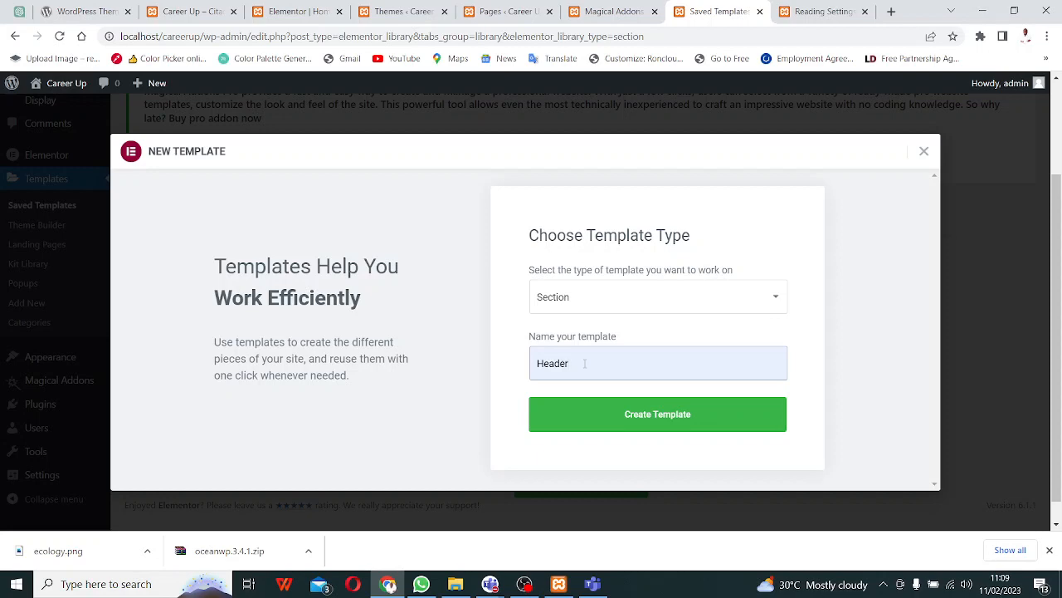
pyautogui.click(940, 490)
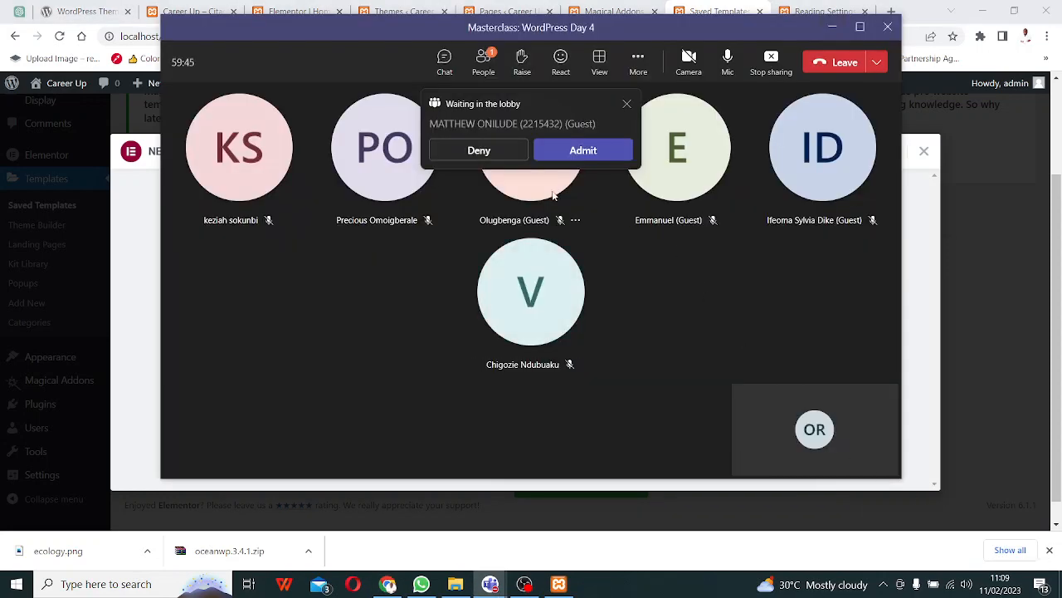
# - Admit the waiting Teams lobby guest and close Elementor's New Template dialog
pyautogui.click(581, 152)
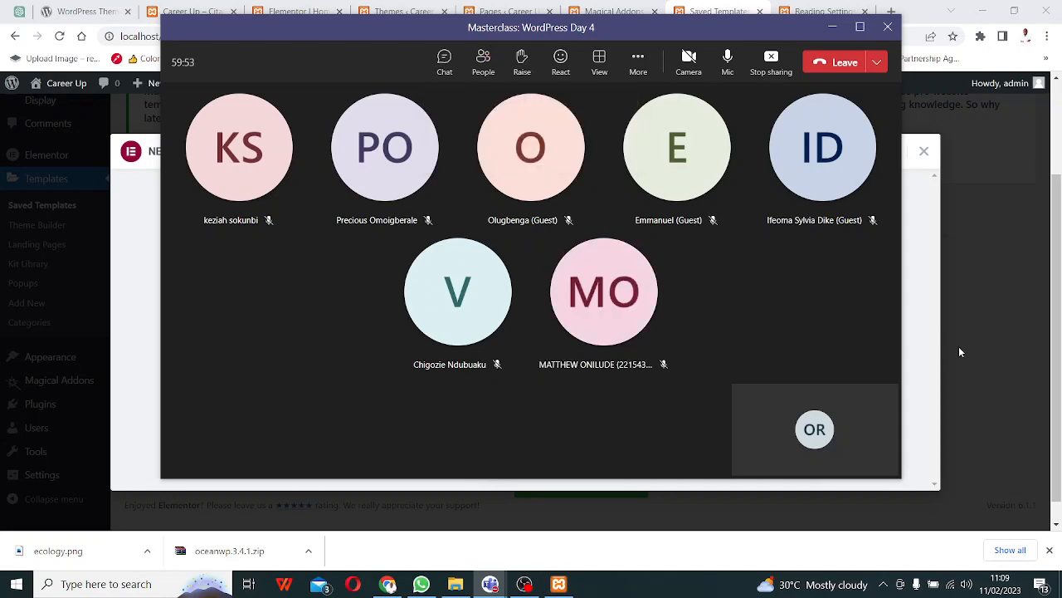
pyautogui.click(982, 430)
pyautogui.click(982, 430)
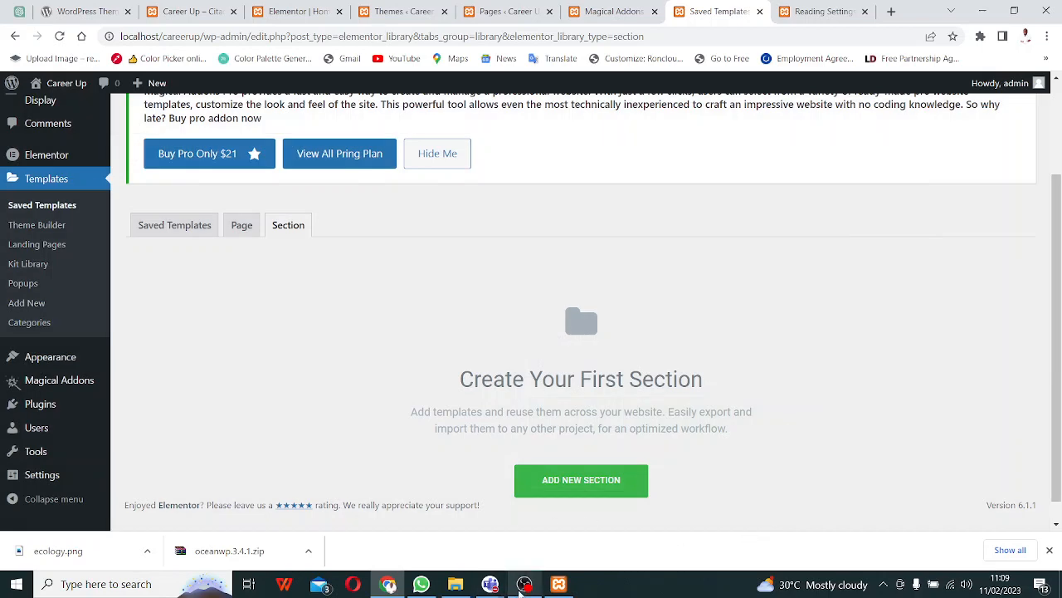
# - Leave the Masterclass call, skip the rating, and open the meeting's chat
pyautogui.moveTo(490, 590)
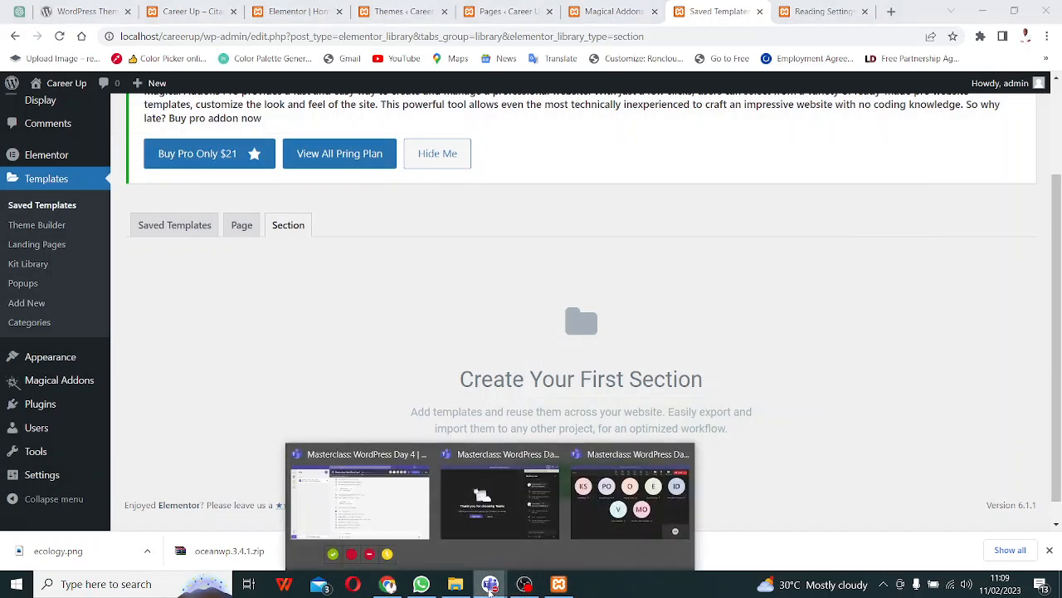
pyautogui.click(596, 502)
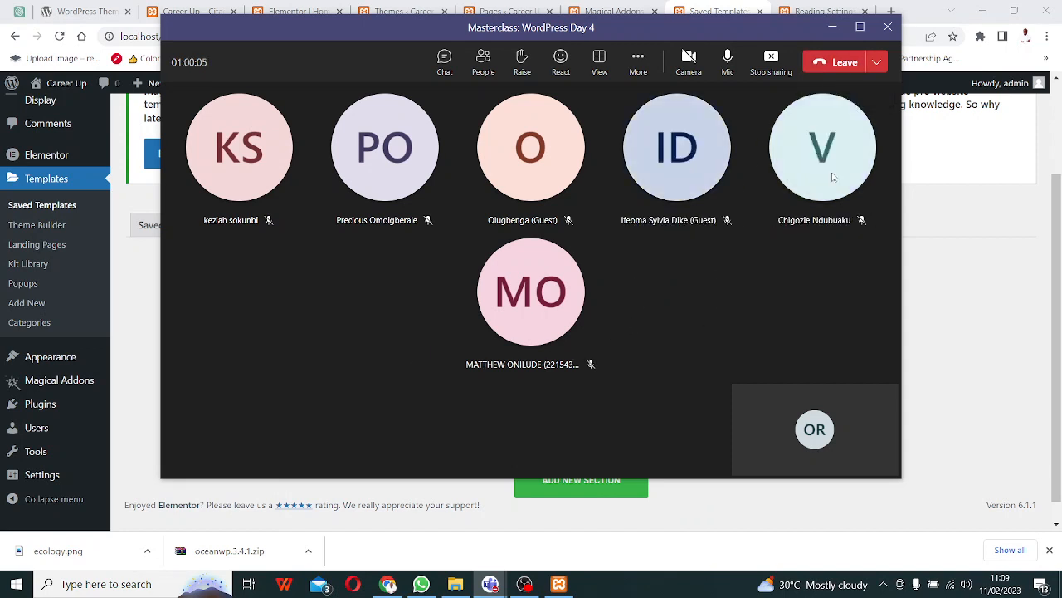
pyautogui.click(839, 62)
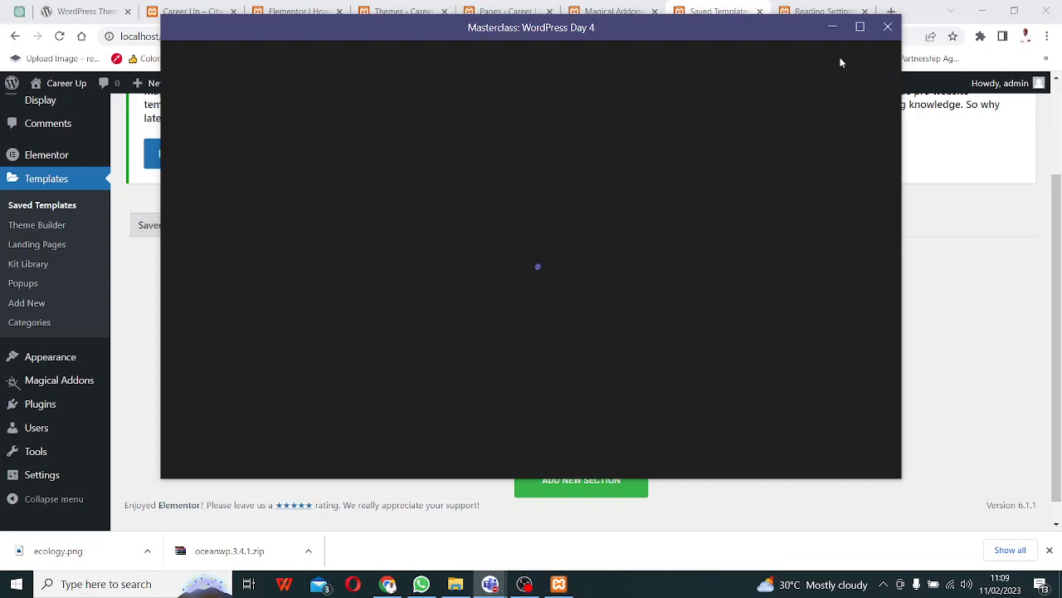
pyautogui.click(888, 29)
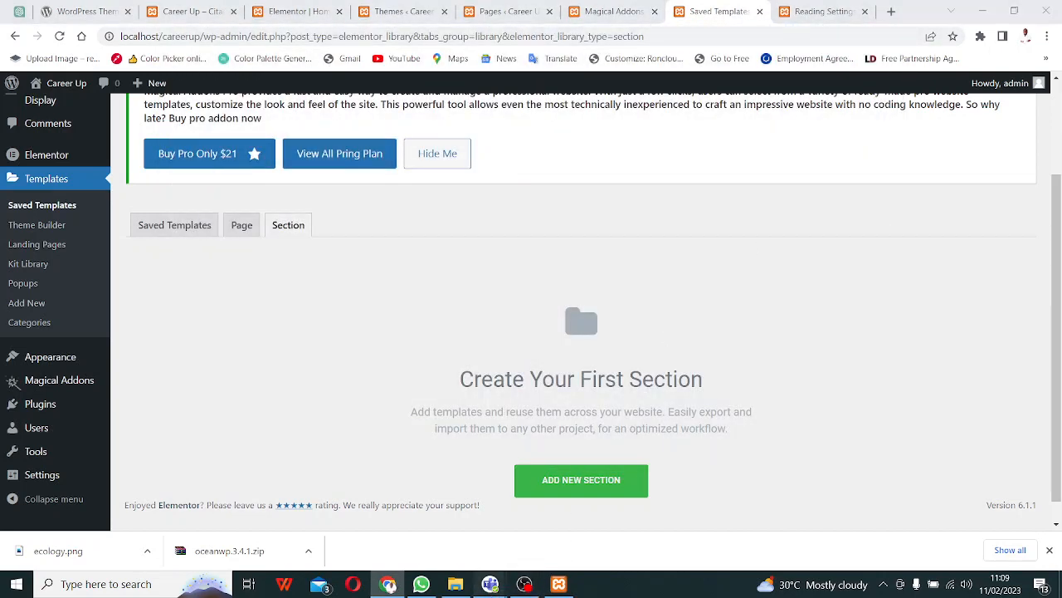
pyautogui.moveTo(490, 584)
pyautogui.click(478, 528)
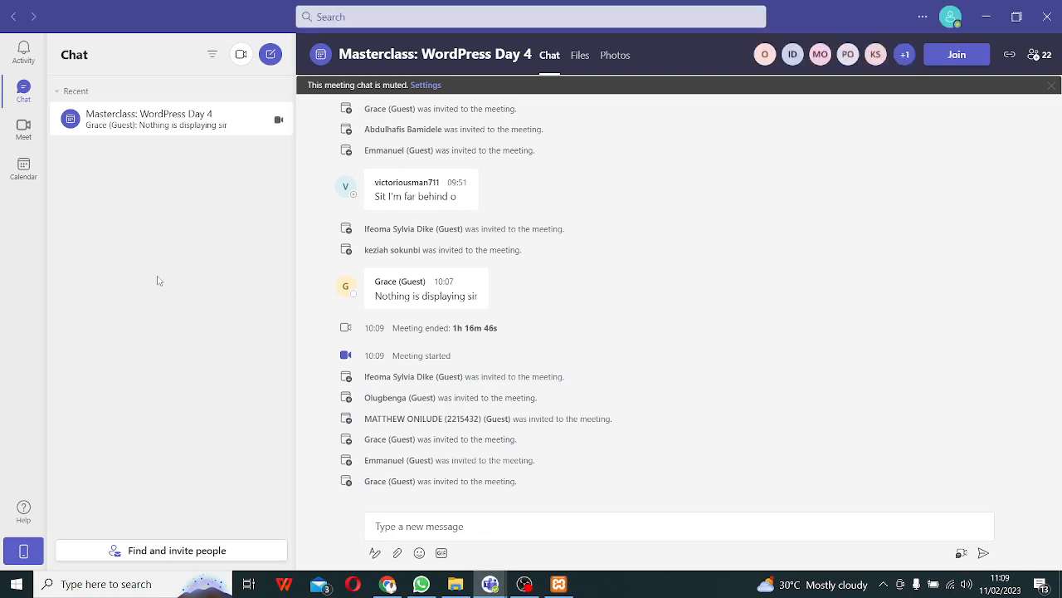
# - Rejoin the Masterclass: WordPress Day 4 meeting and admit the lobby guest
pyautogui.click(140, 122)
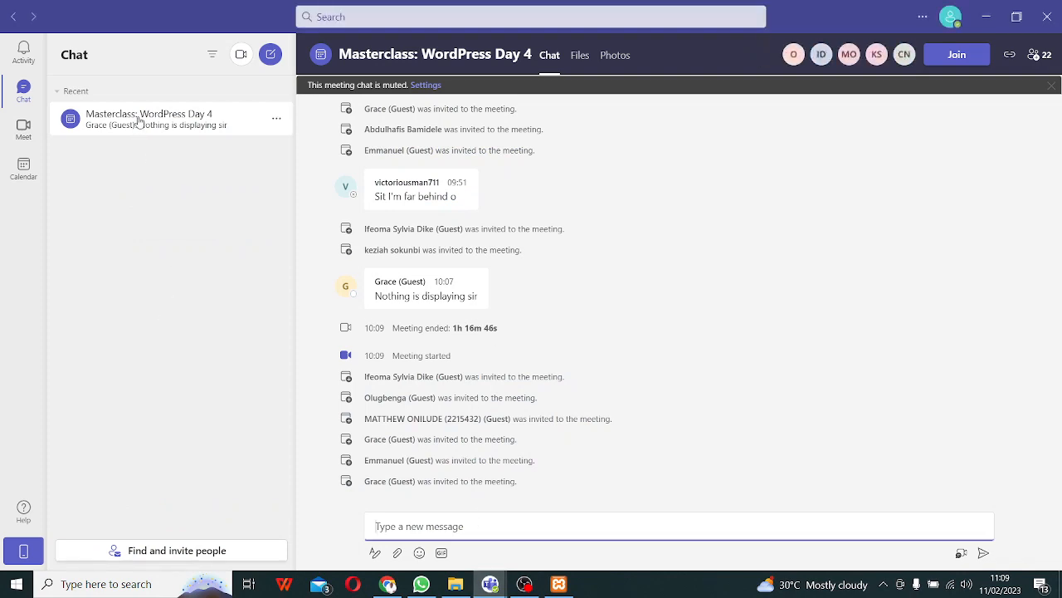
pyautogui.click(952, 58)
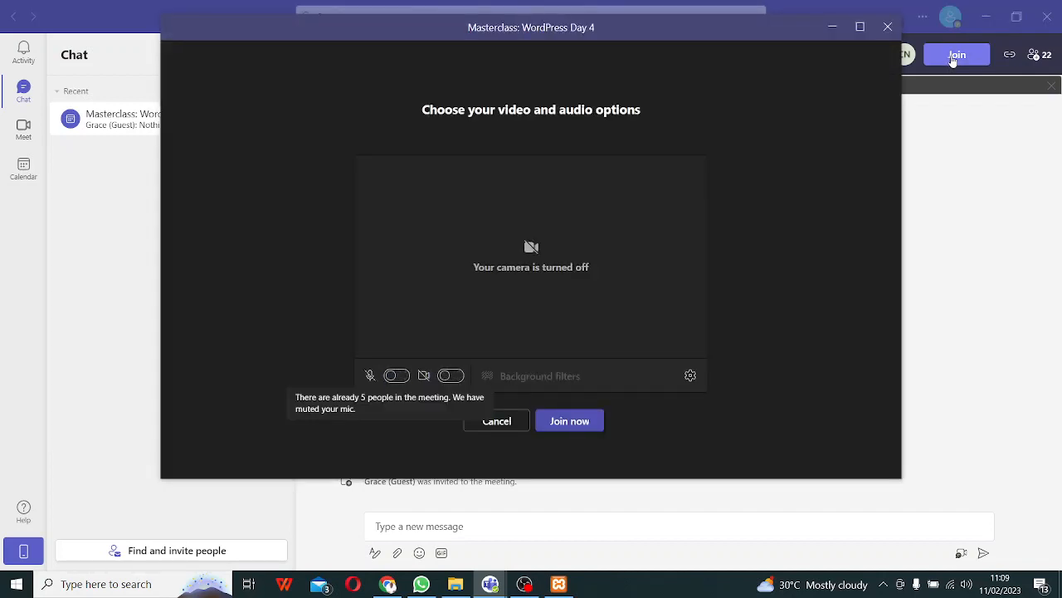
pyautogui.click(570, 421)
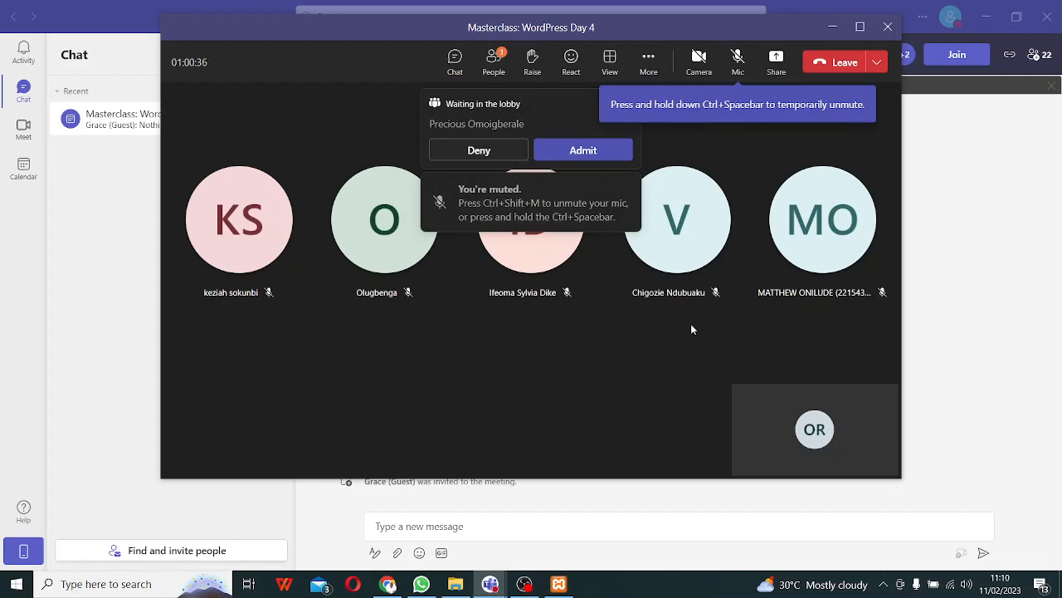
pyautogui.click(581, 151)
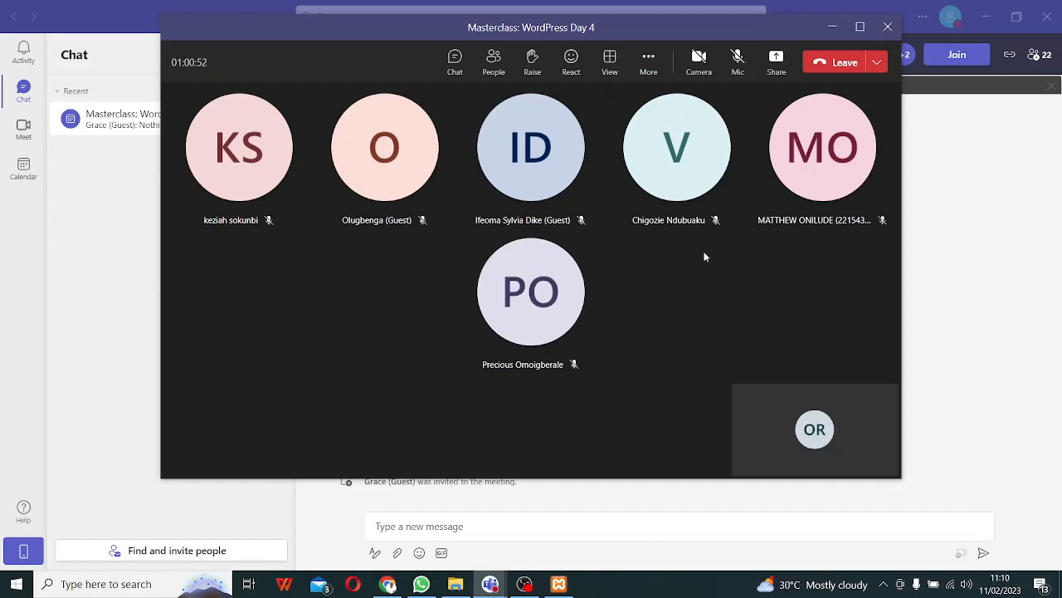
# - End the meeting for everyone and dismiss the call-quality rating
pyautogui.click(875, 65)
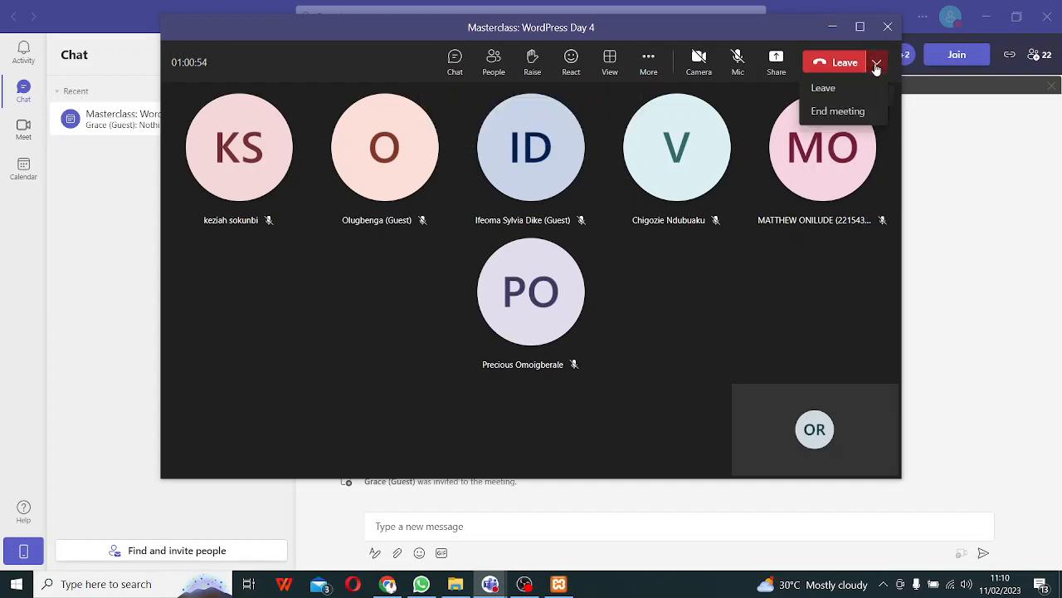
pyautogui.click(839, 113)
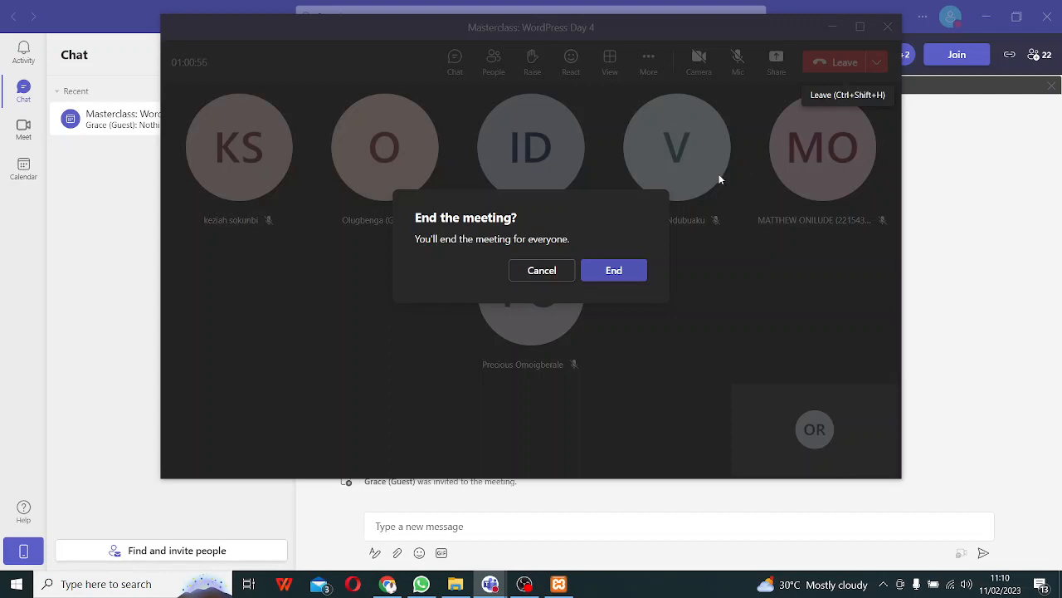
pyautogui.click(620, 272)
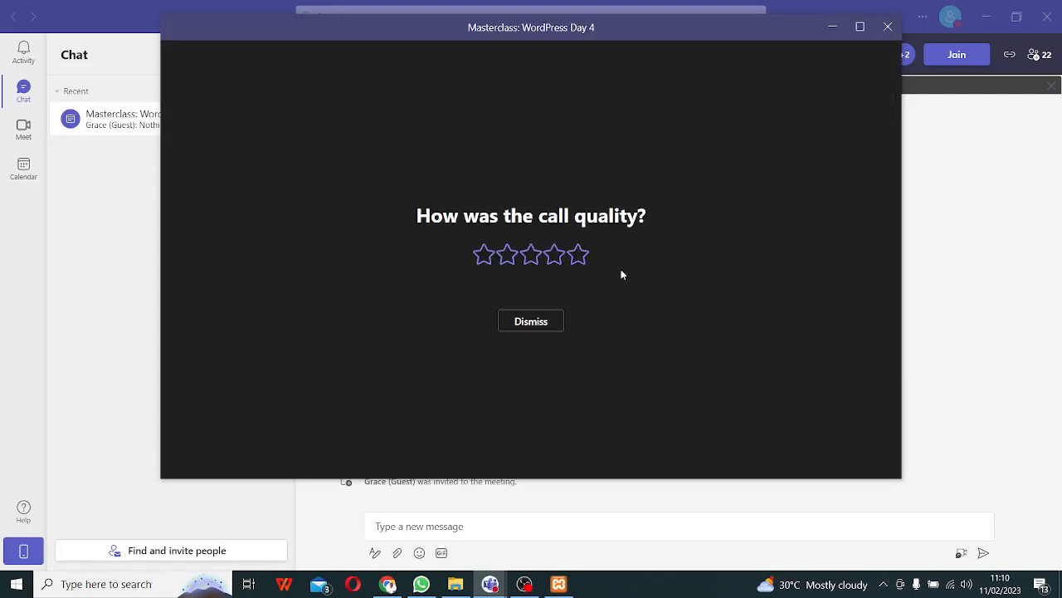
pyautogui.click(542, 324)
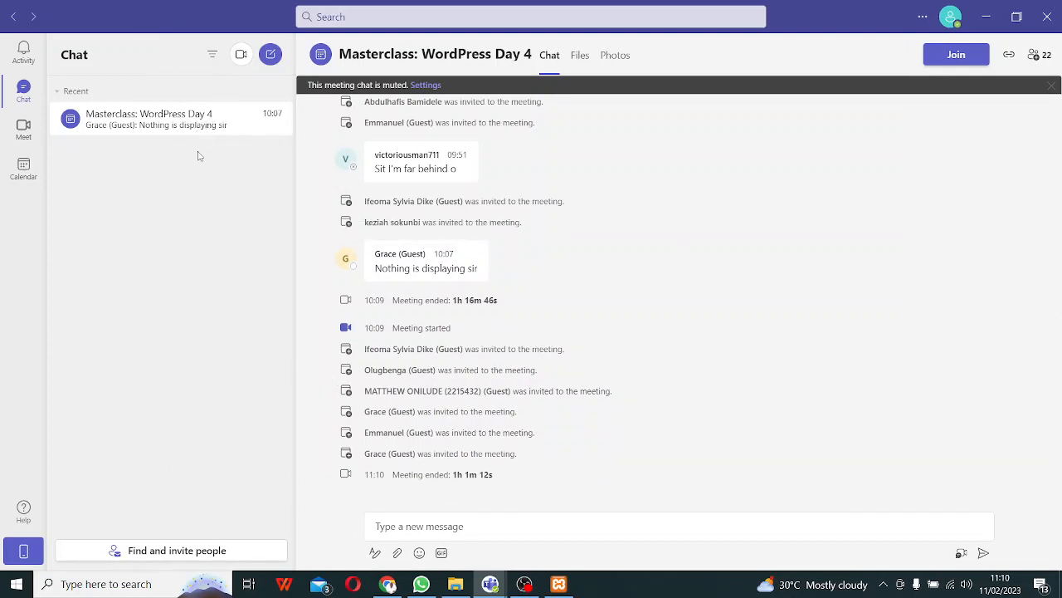
# - Join the Masterclass: WordPress Day 4 meeting again, setting WhatsApp aside
pyautogui.click(959, 59)
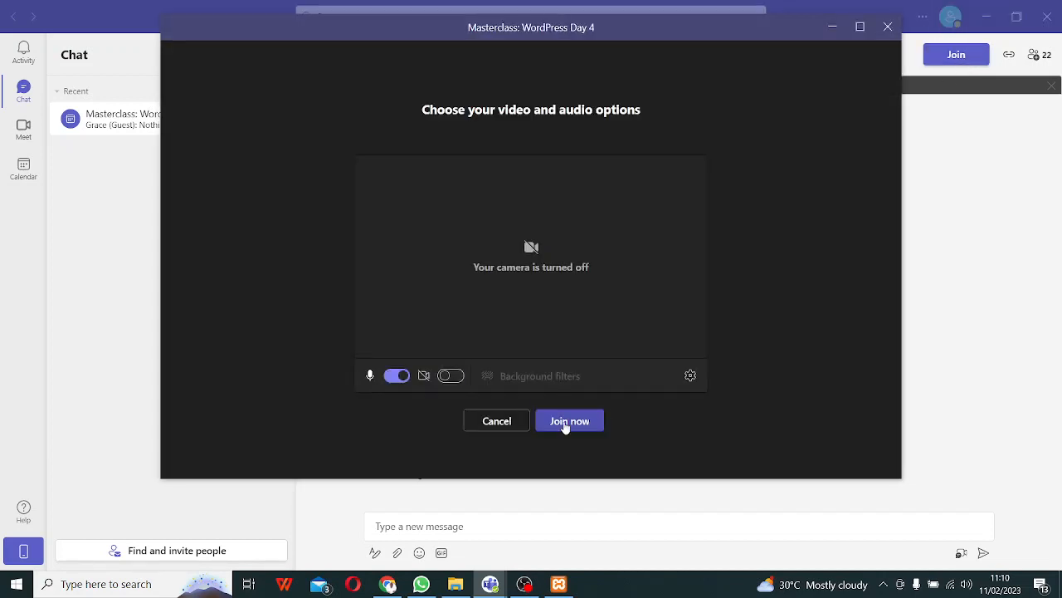
pyautogui.click(561, 421)
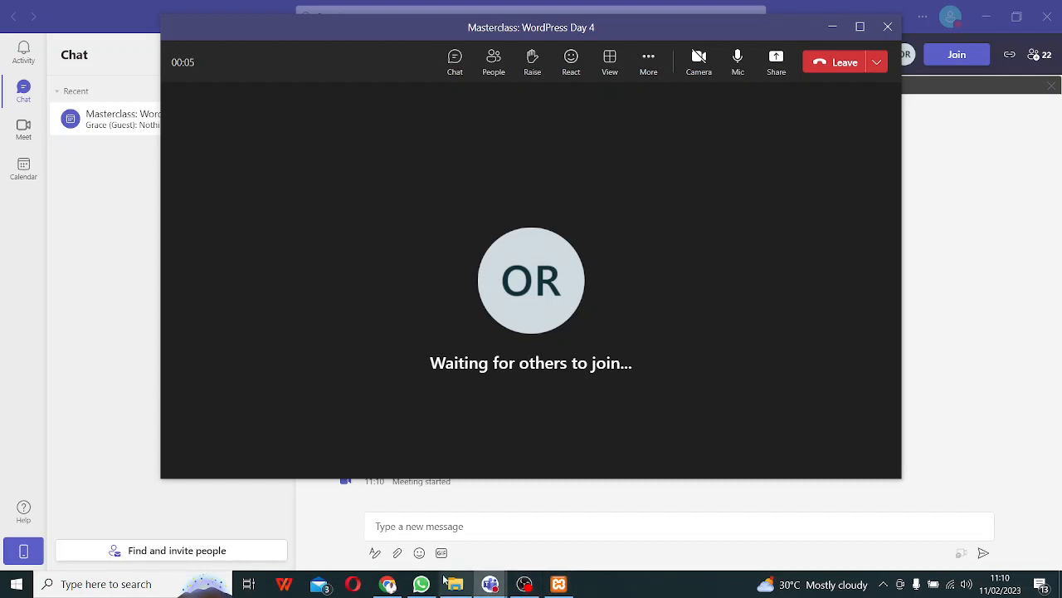
pyautogui.click(421, 584)
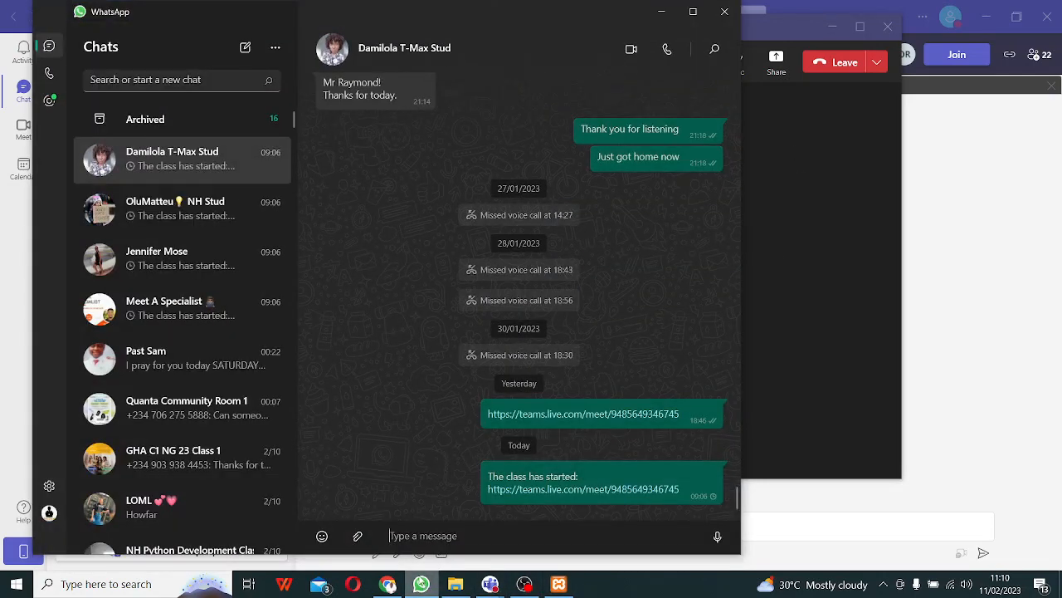
pyautogui.click(422, 584)
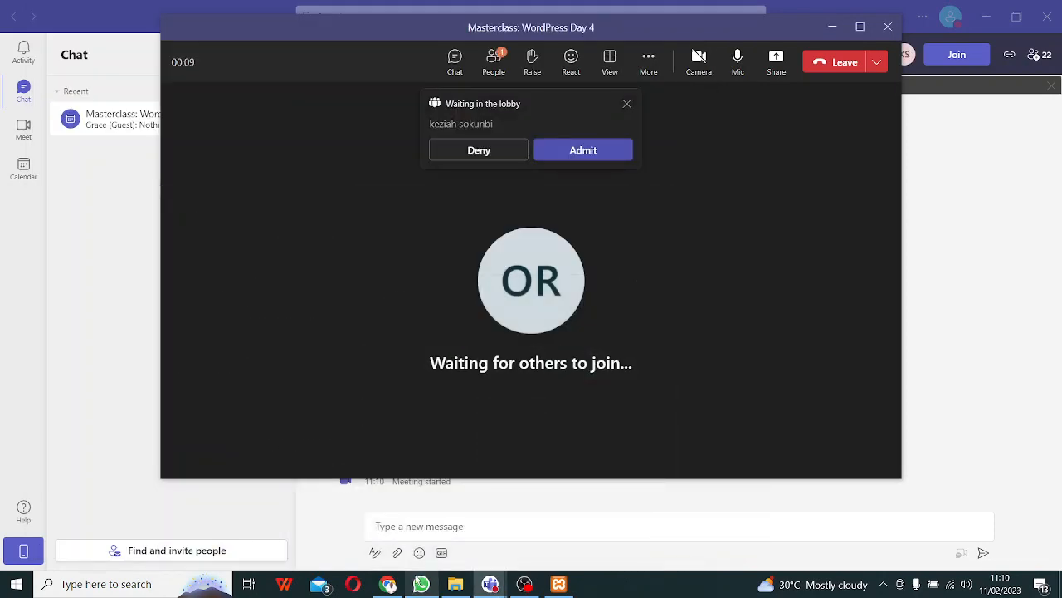
# - Admit both lobby guests and check the meeting time-limit details
pyautogui.click(576, 156)
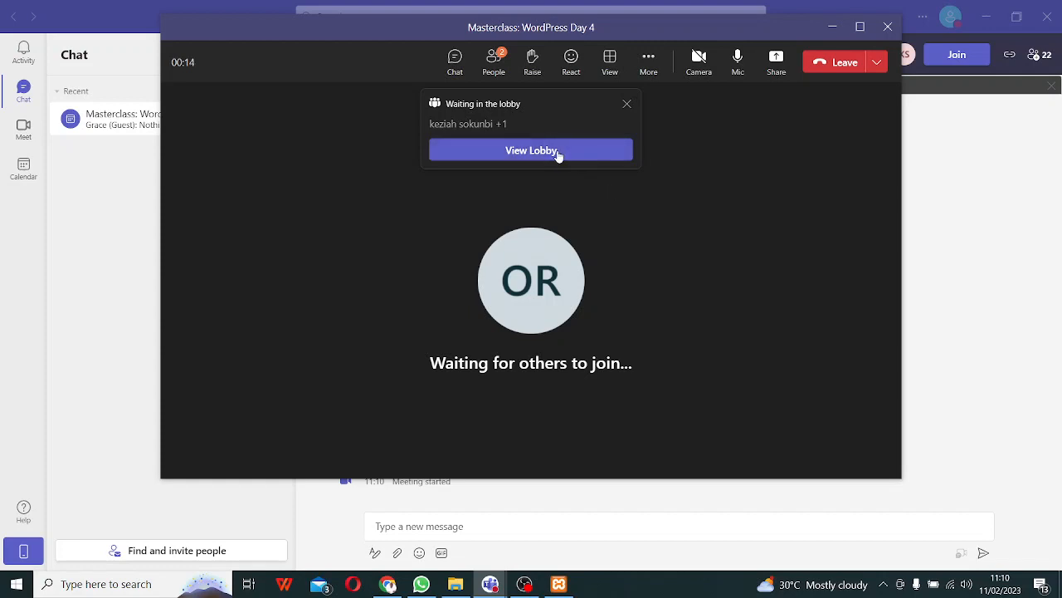
pyautogui.click(558, 153)
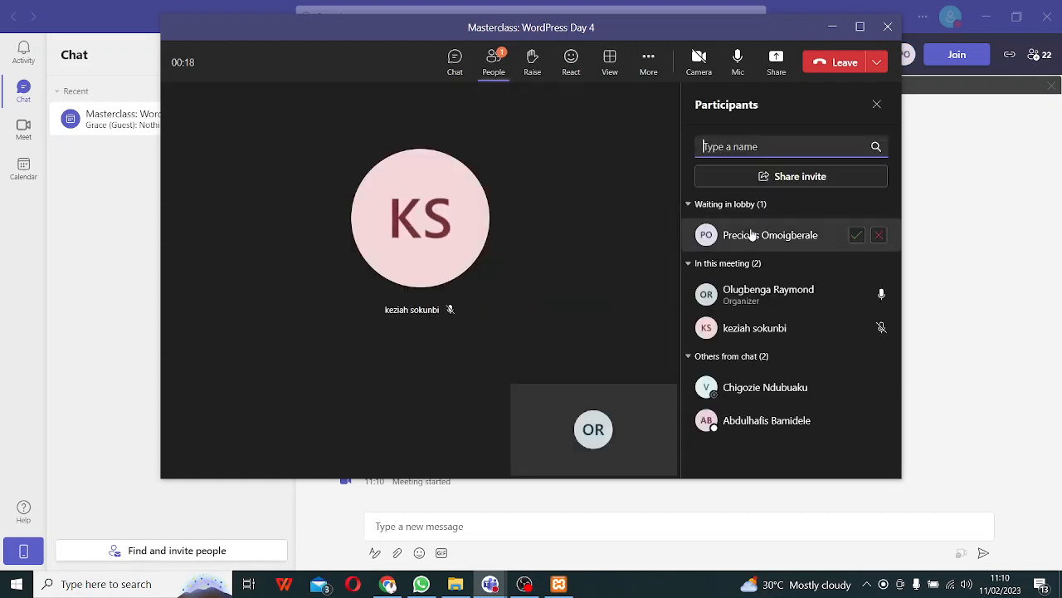
pyautogui.click(856, 236)
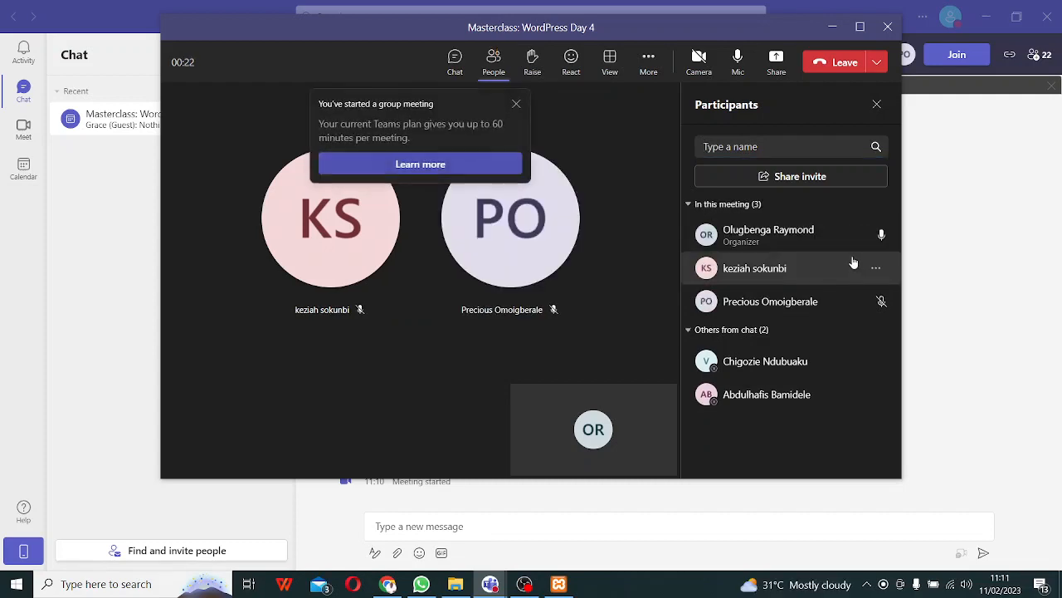
pyautogui.click(412, 165)
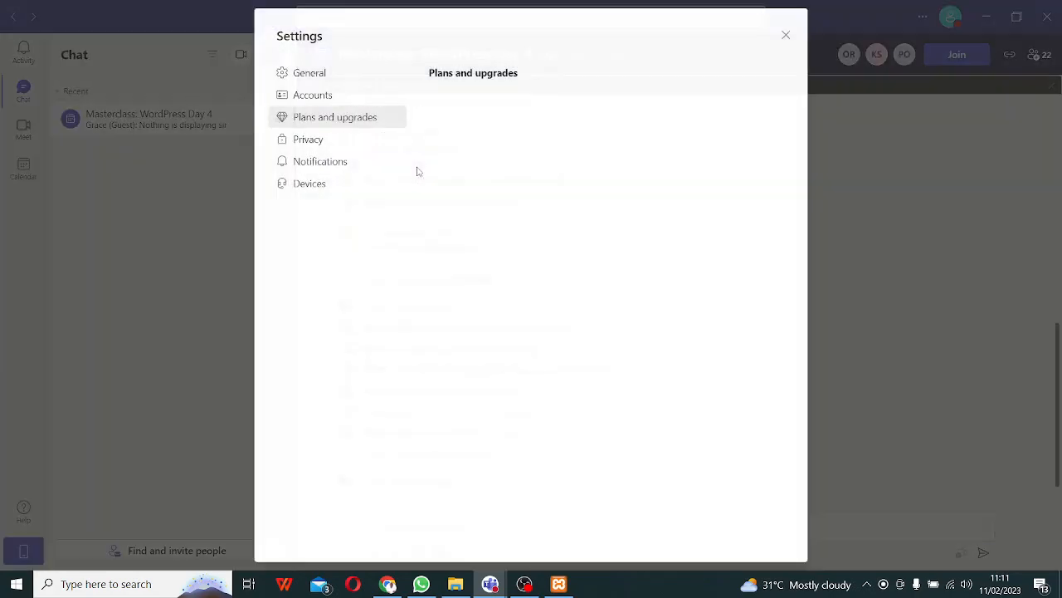
pyautogui.click(786, 35)
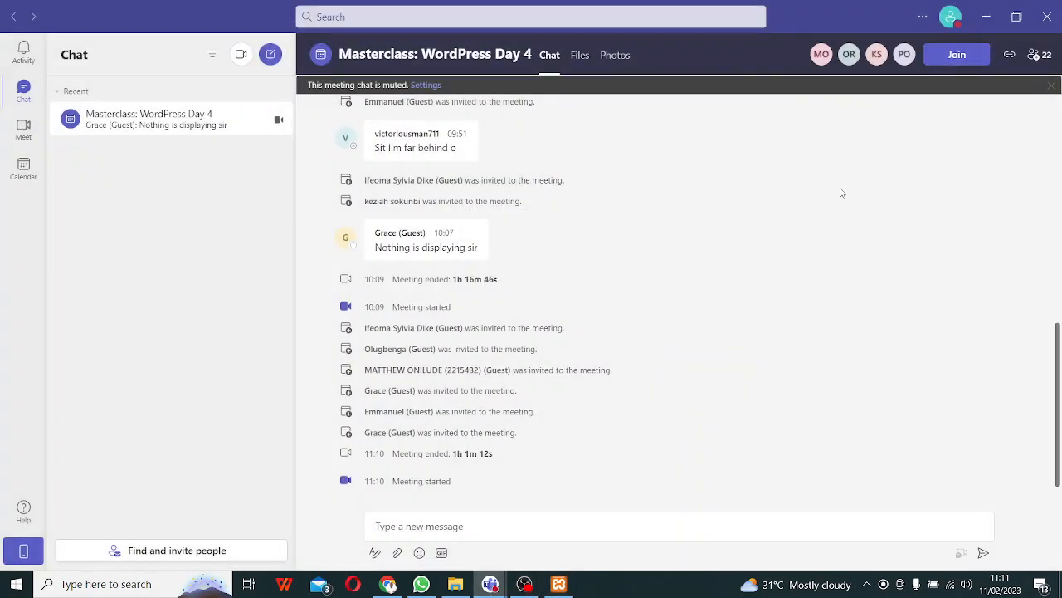
# - Post 'Join again' in the meeting chat
pyautogui.click(957, 53)
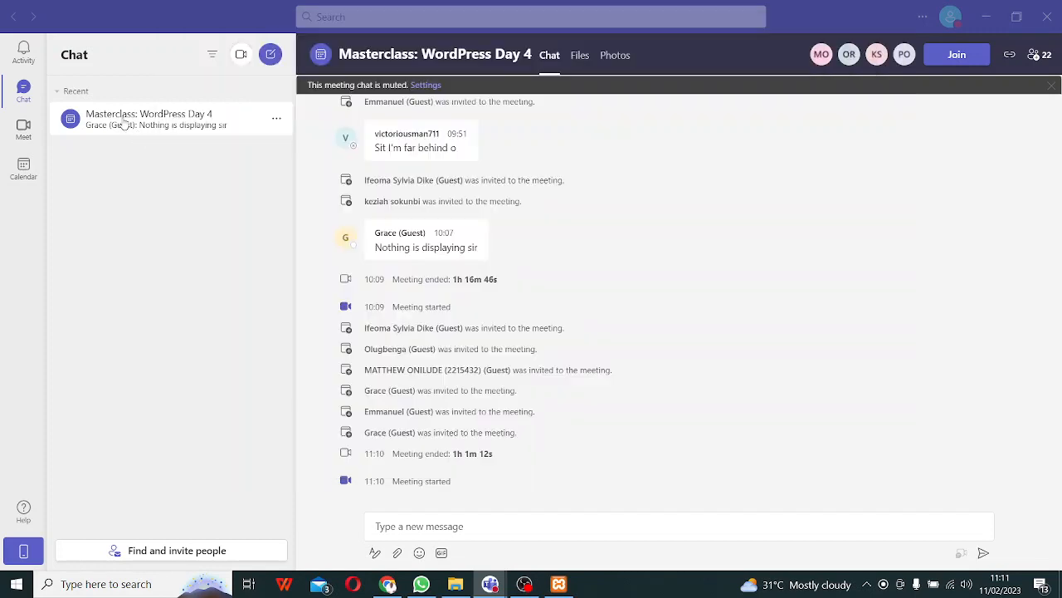
pyautogui.click(125, 123)
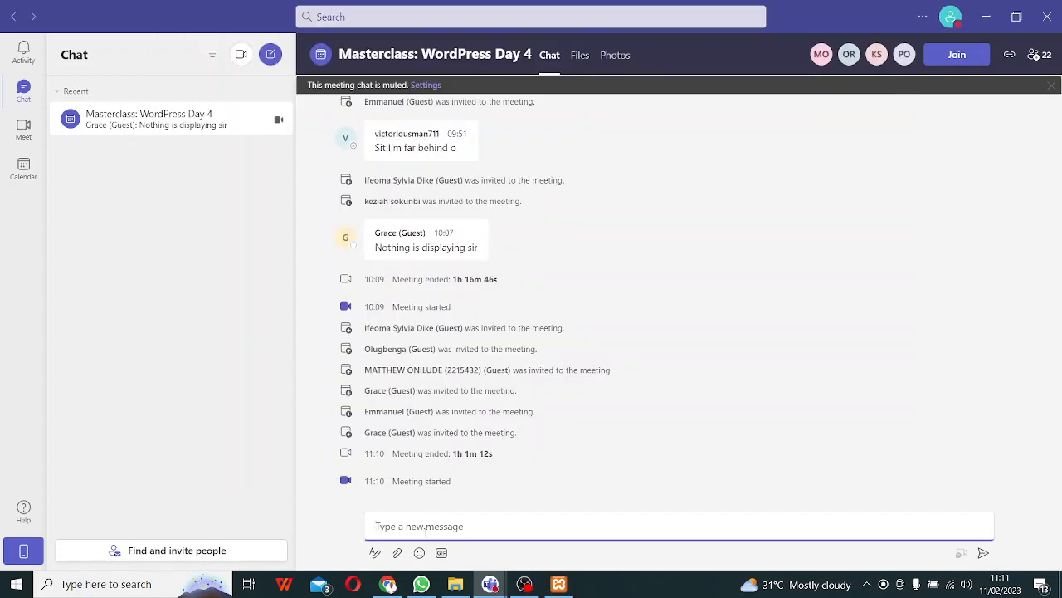
pyautogui.write('Join again')
pyautogui.press('Return')
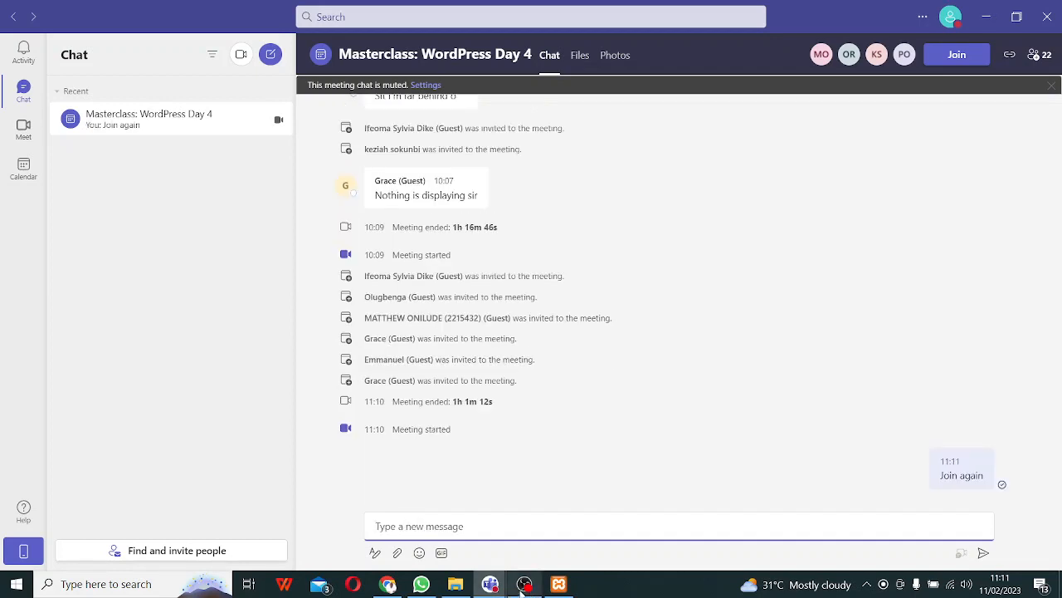
# - Bring the call window back and admit the guest waiting in the lobby
pyautogui.moveTo(522, 589)
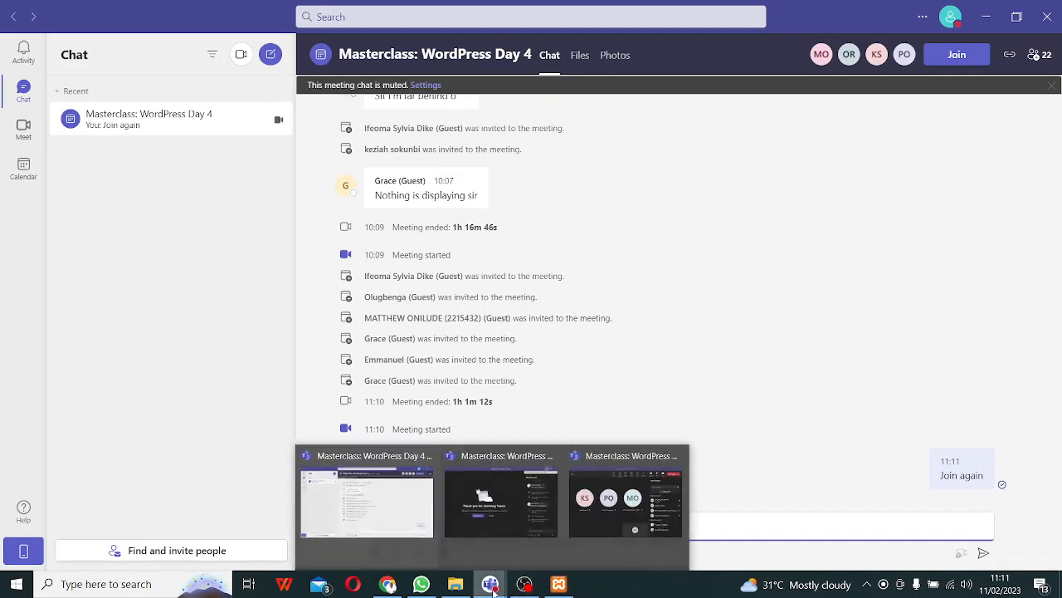
pyautogui.click(491, 587)
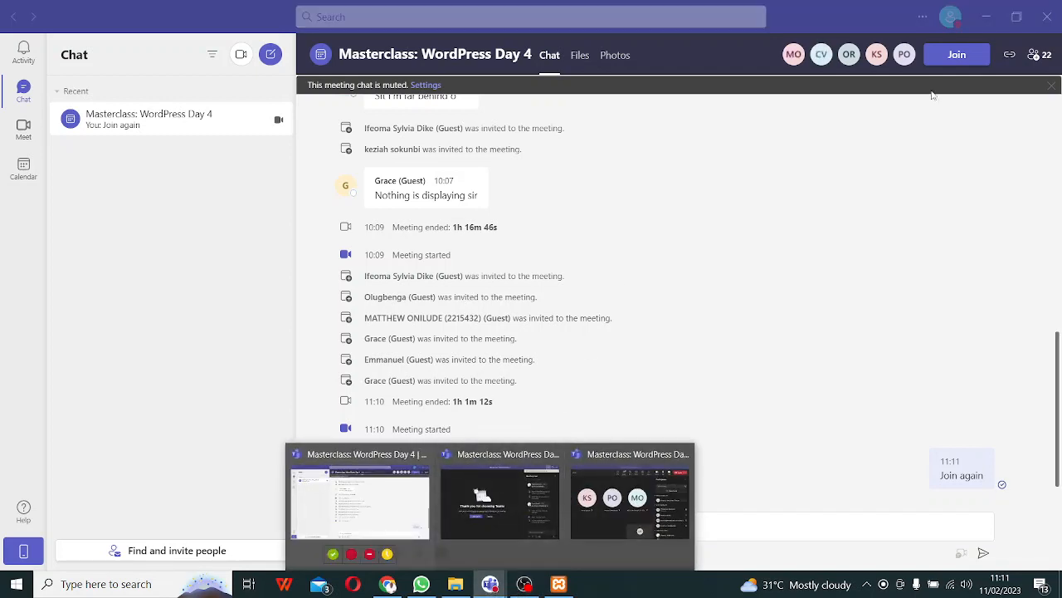
pyautogui.click(959, 53)
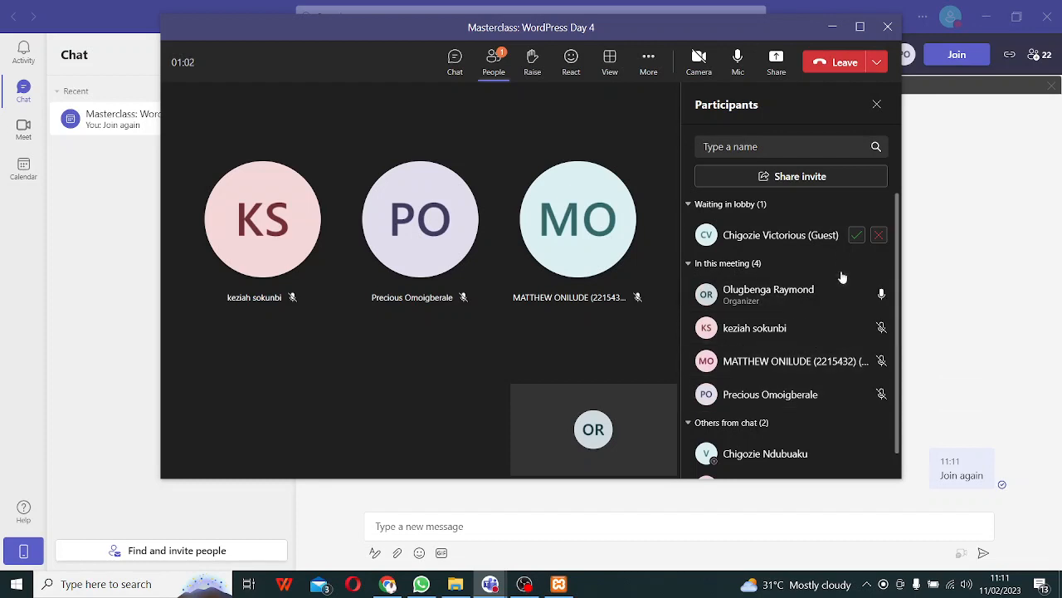
pyautogui.click(856, 236)
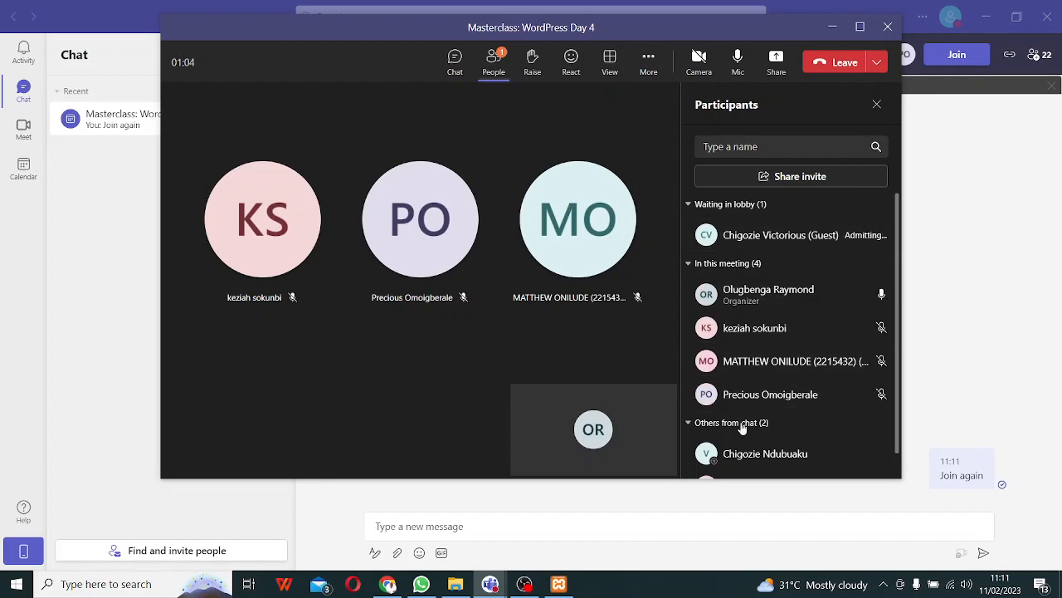
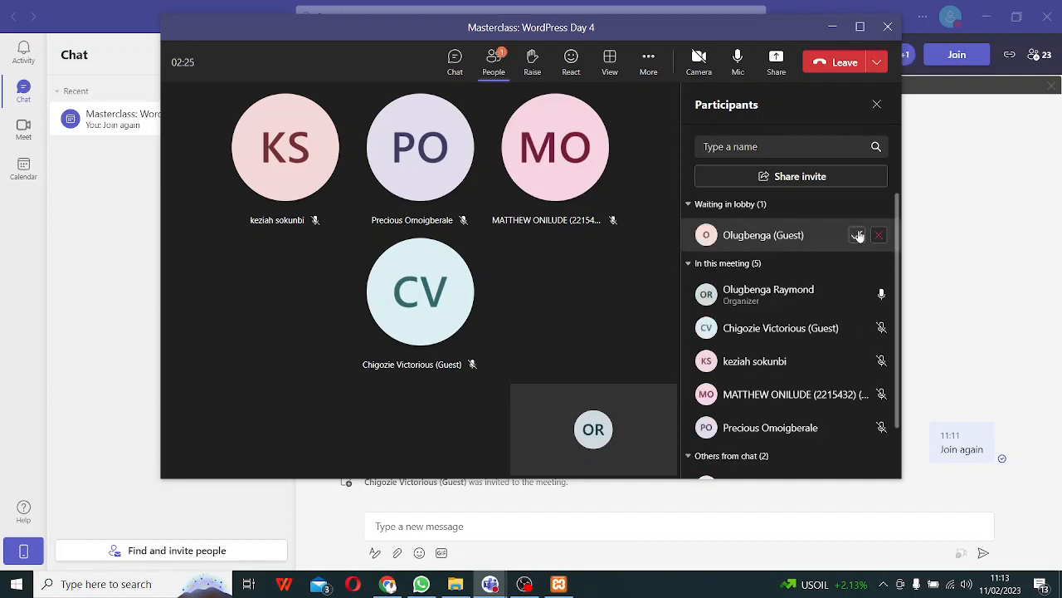
# - Admit the lobby guest, share the whole screen, and minimize Teams to reveal the browser
pyautogui.click(859, 235)
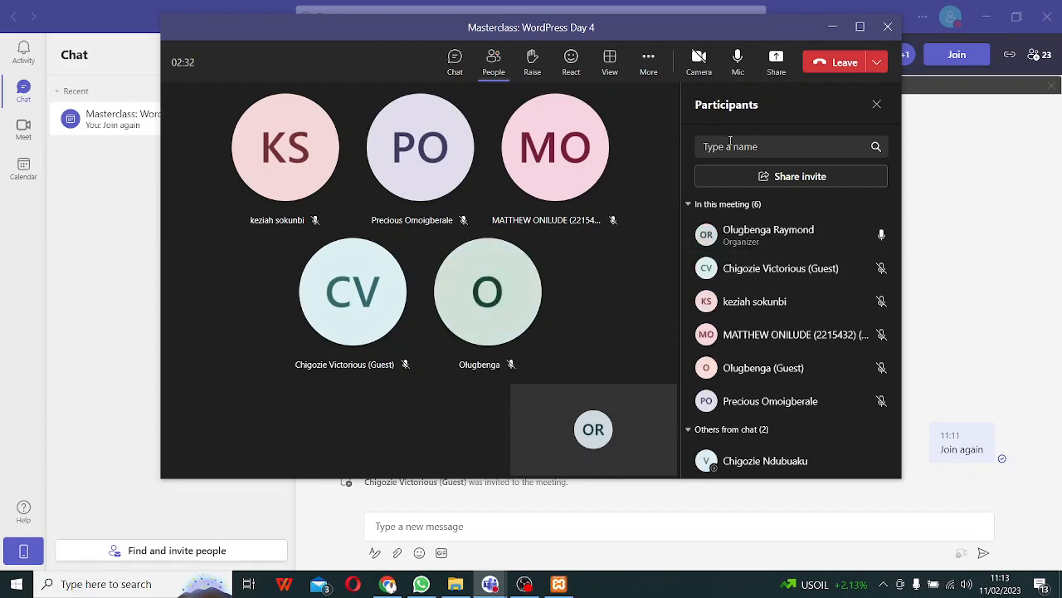
pyautogui.click(775, 69)
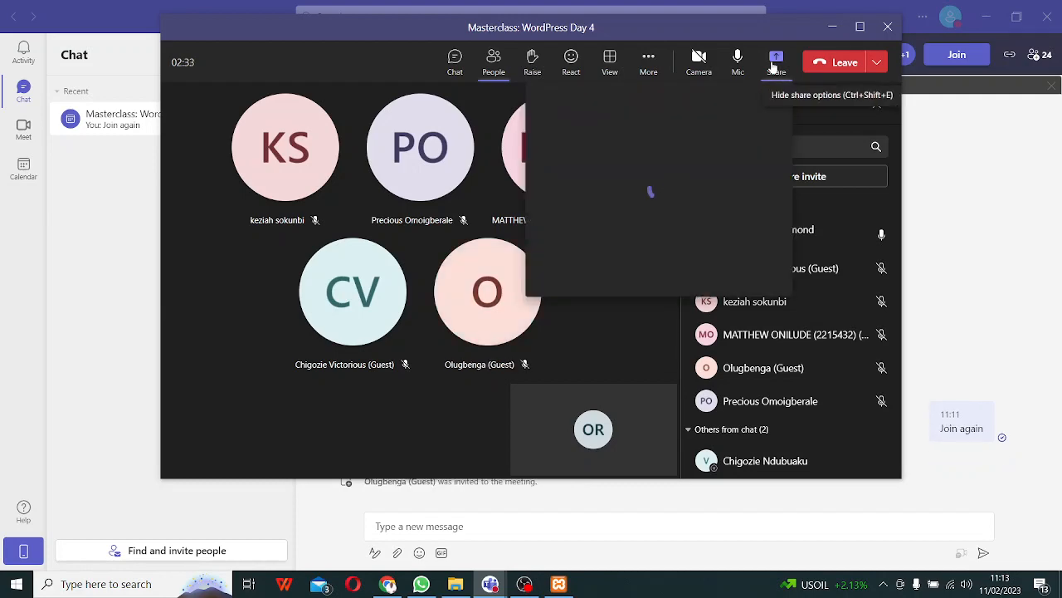
pyautogui.click(598, 257)
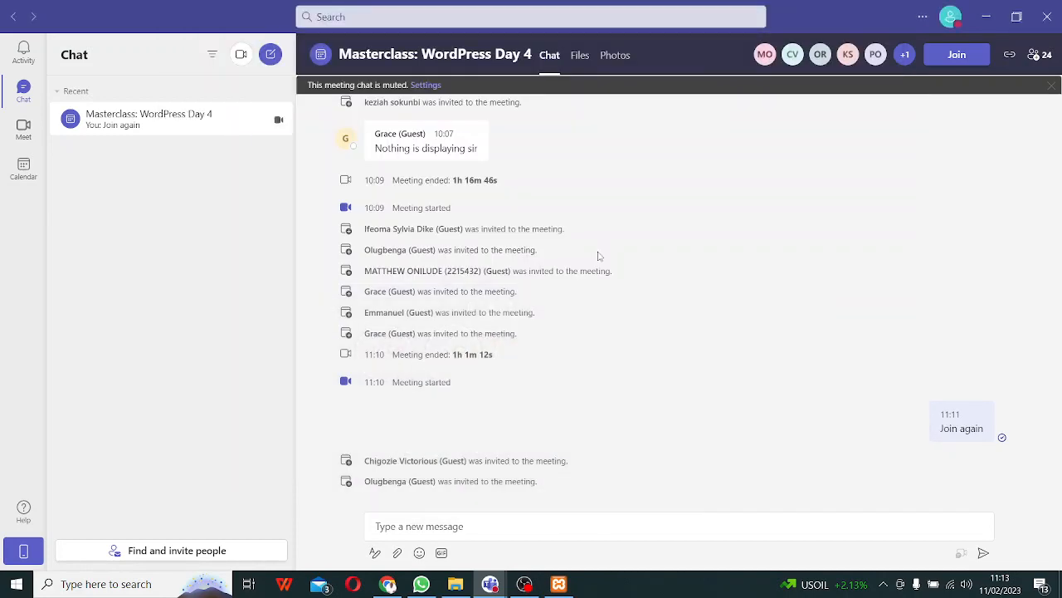
pyautogui.click(987, 19)
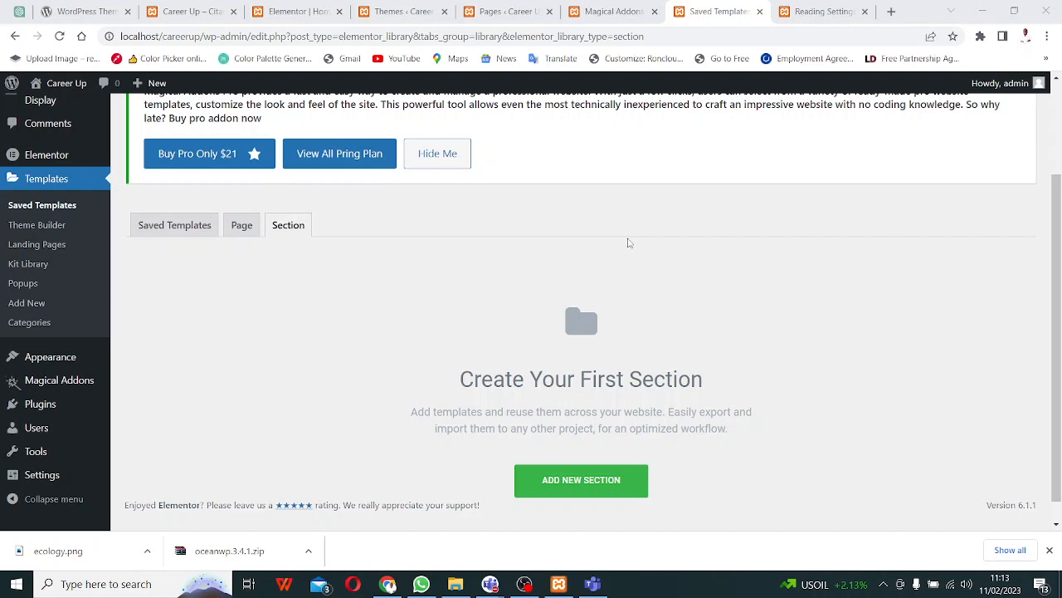
# - Return to Elementor's saved Section templates and start a new Section template named Header
pyautogui.click(303, 13)
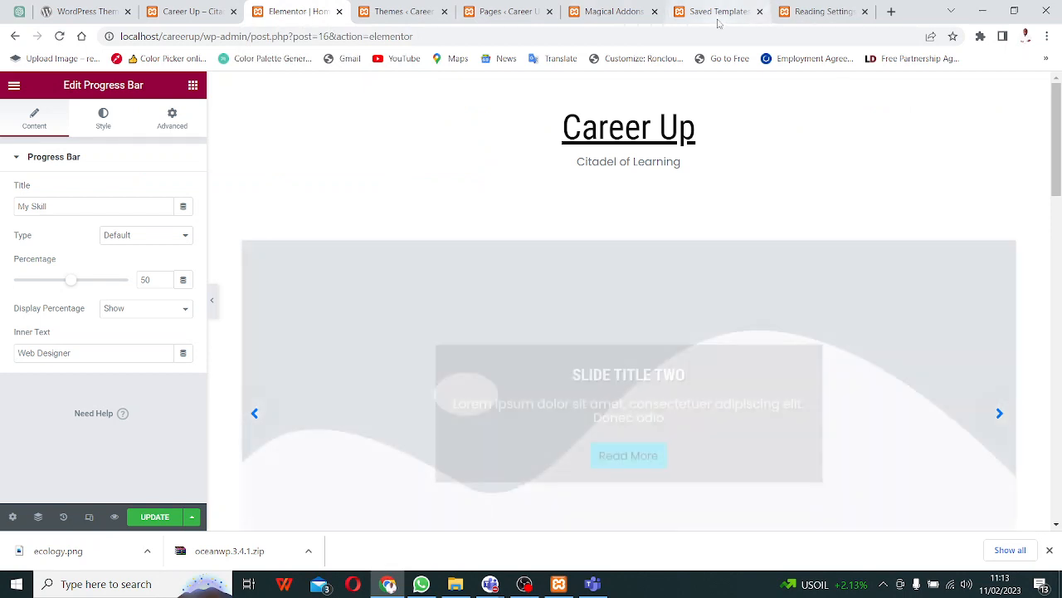
pyautogui.click(718, 20)
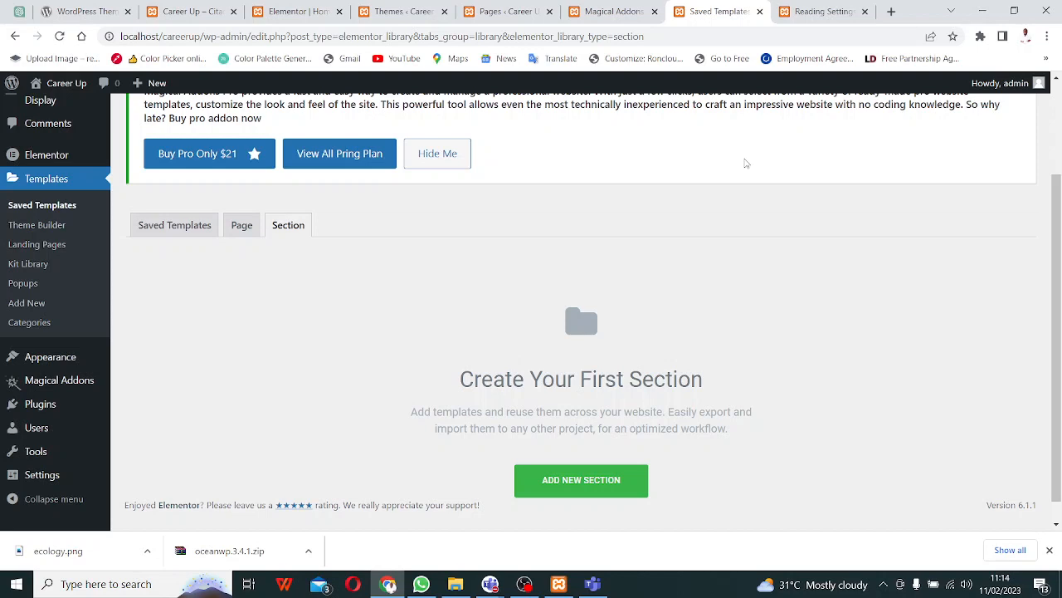
pyautogui.click(561, 483)
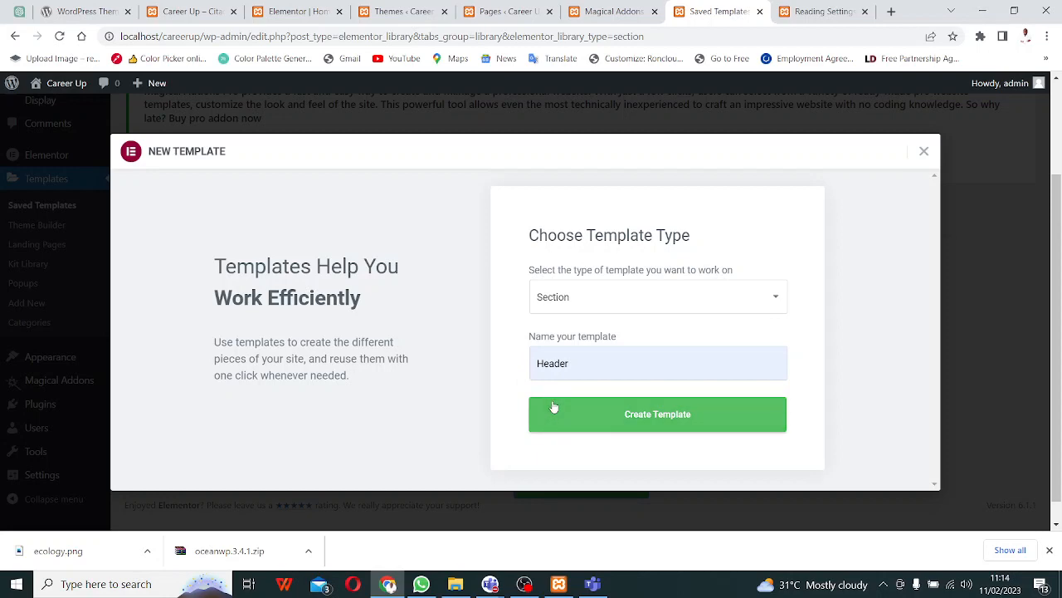
# - Check the Magical Addons Header & Footer settings, then create the Header section template
pyautogui.click(602, 12)
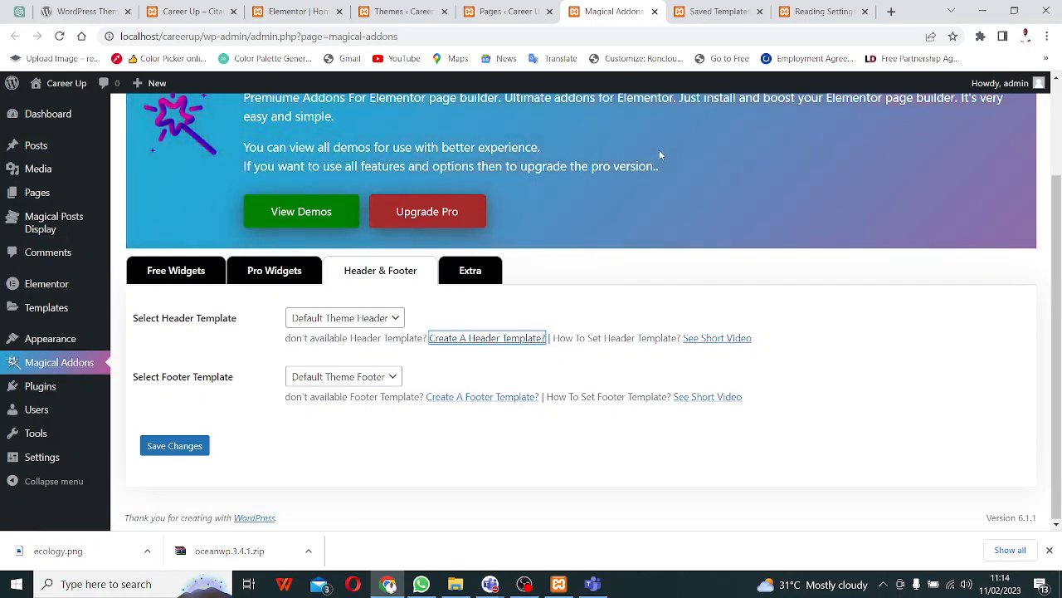
pyautogui.click(719, 11)
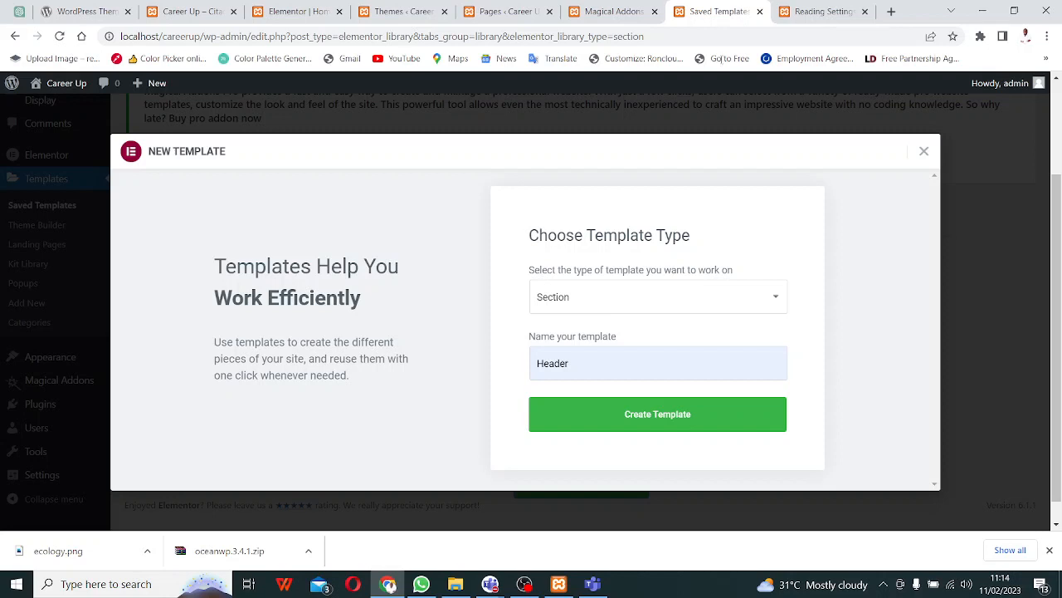
pyautogui.click(687, 422)
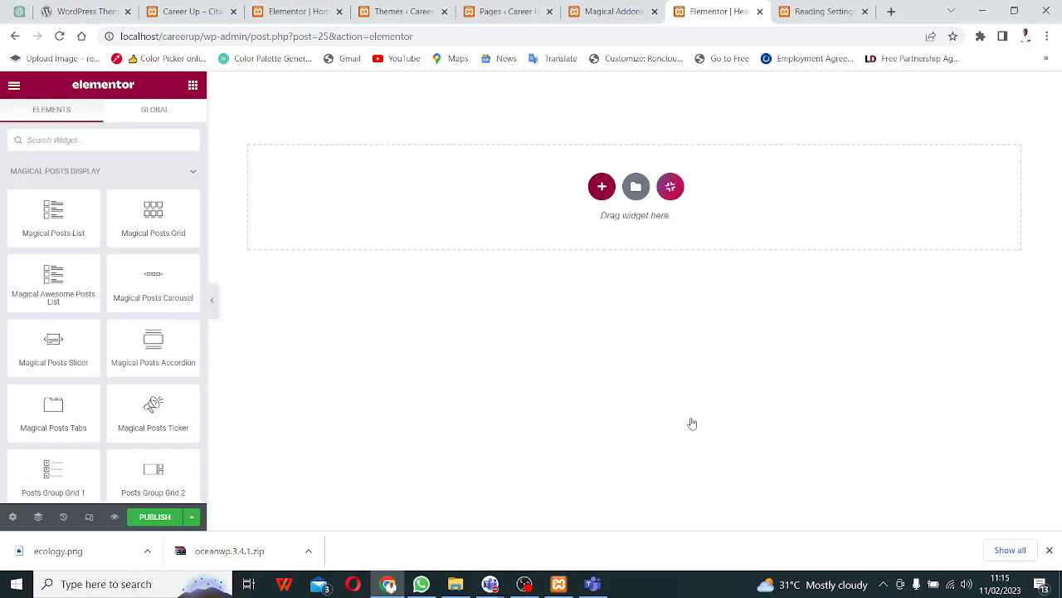
# - Open the Magical Addons template library from the empty Header template's add-section area
pyautogui.click(603, 191)
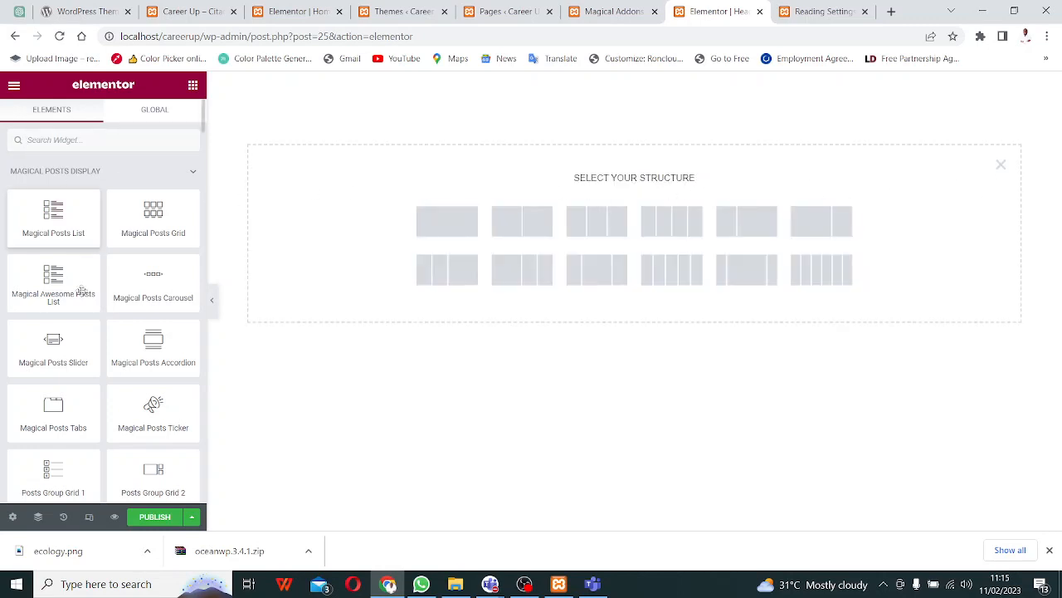
pyautogui.click(1001, 166)
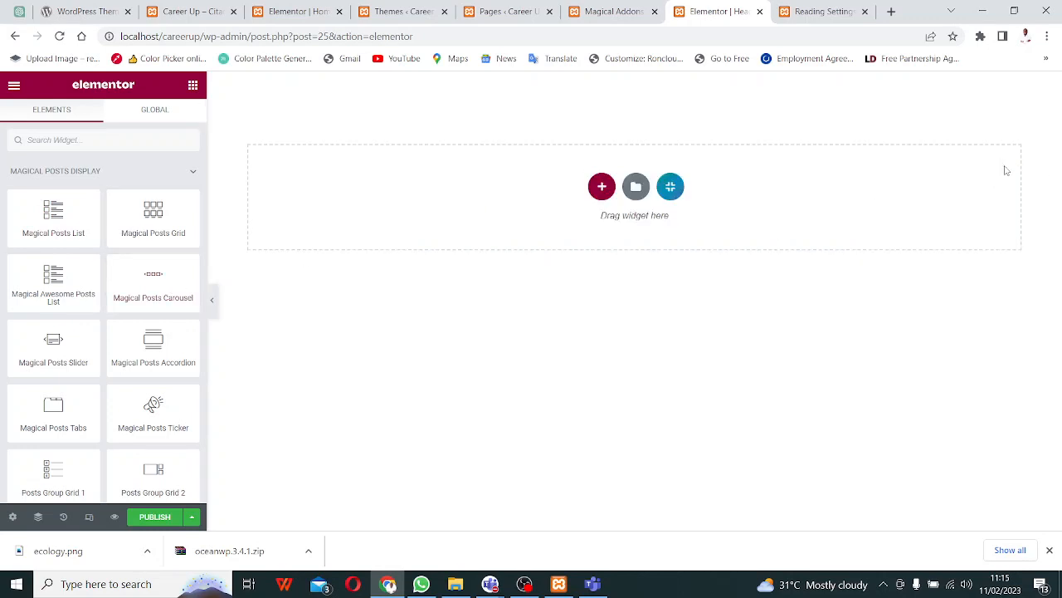
pyautogui.click(673, 193)
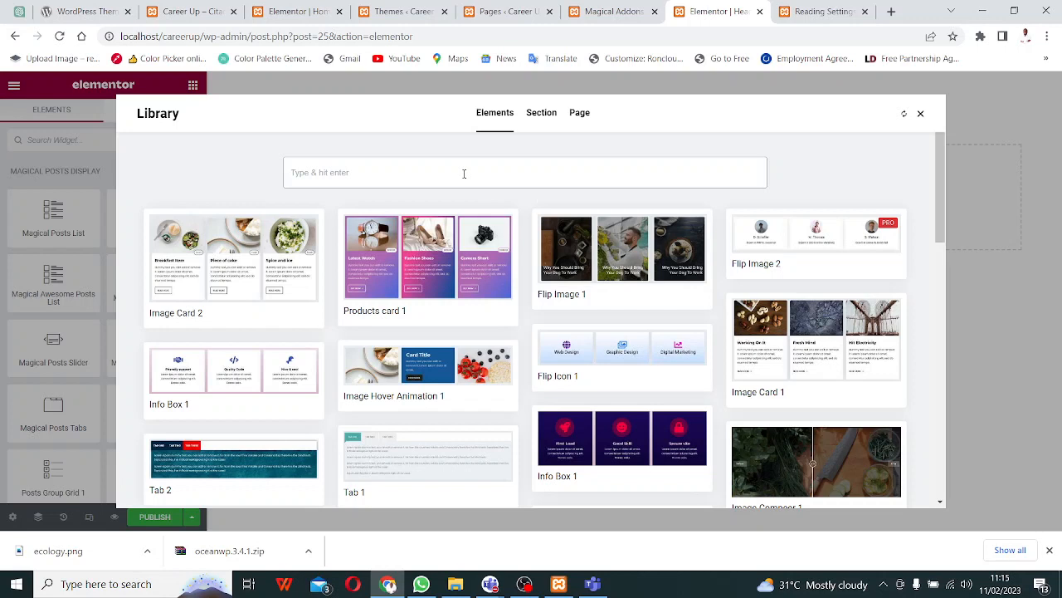
# - Search the library's section templates for 'header' and insert Header Style Two
pyautogui.write('header')
pyautogui.click(398, 233)
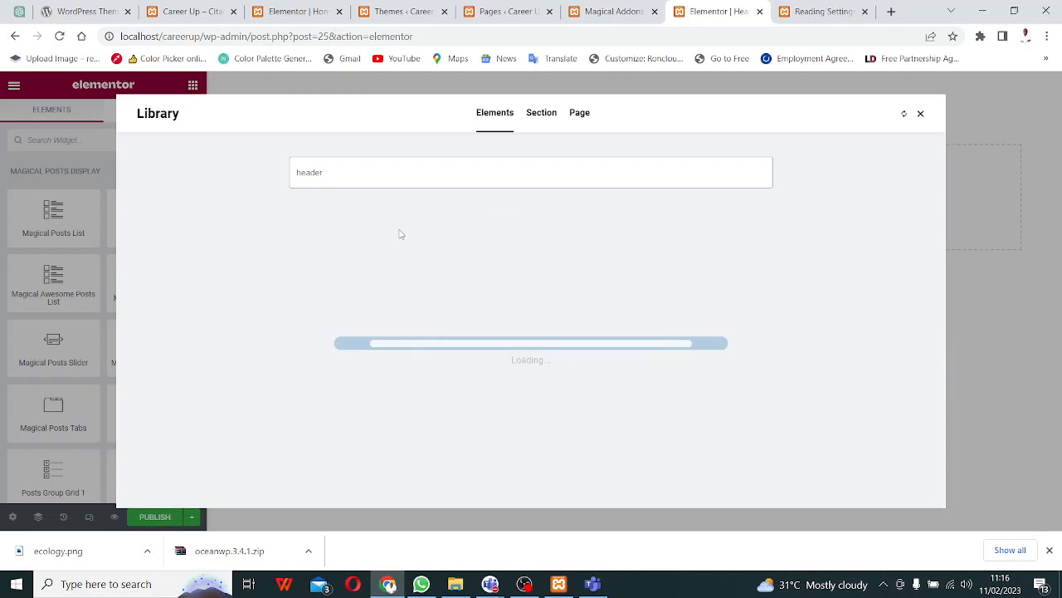
pyautogui.click(545, 122)
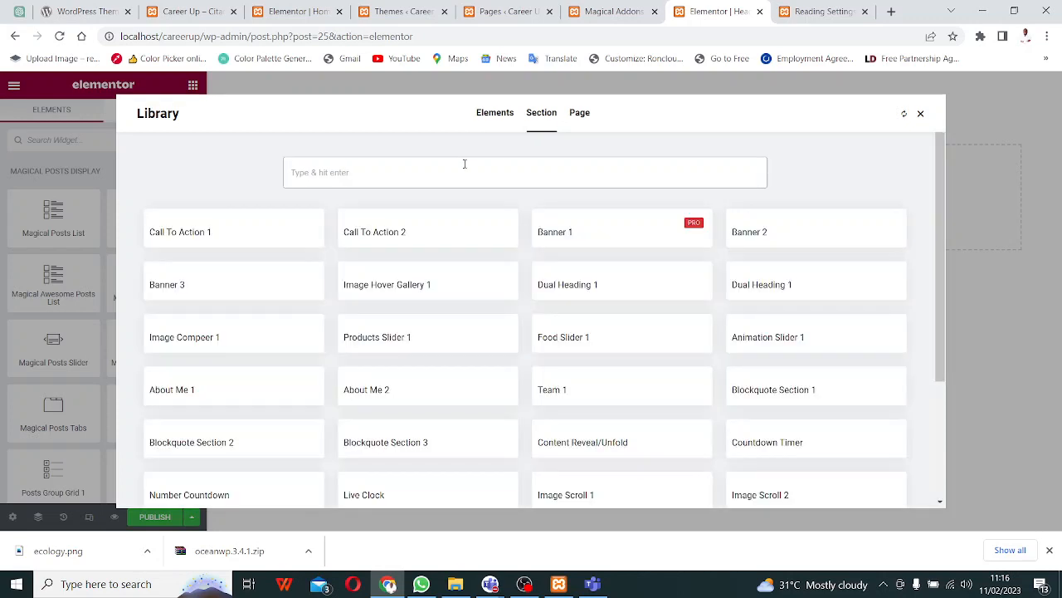
pyautogui.write('head')
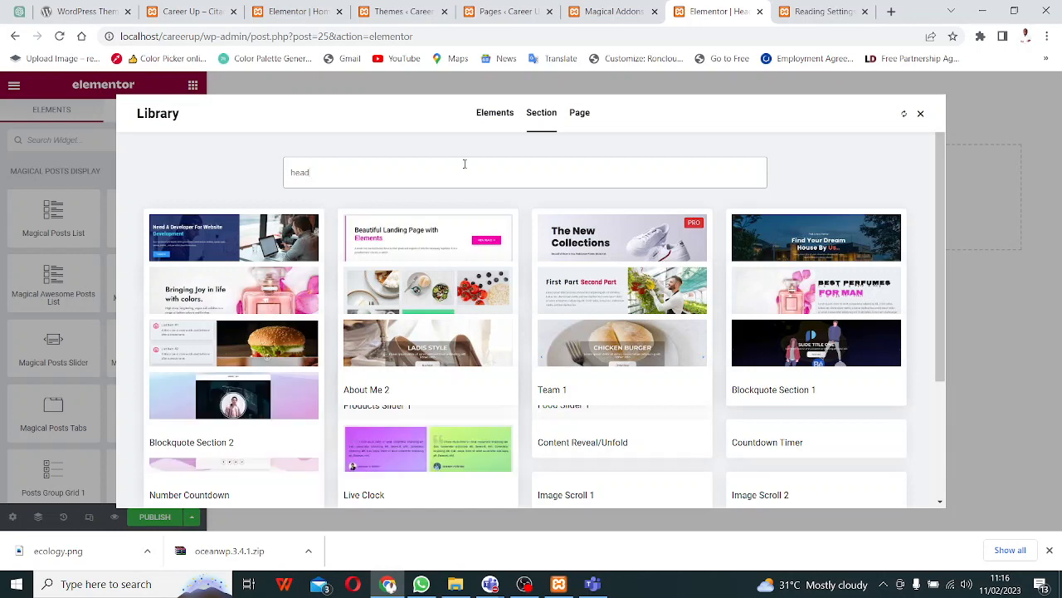
pyautogui.write('er')
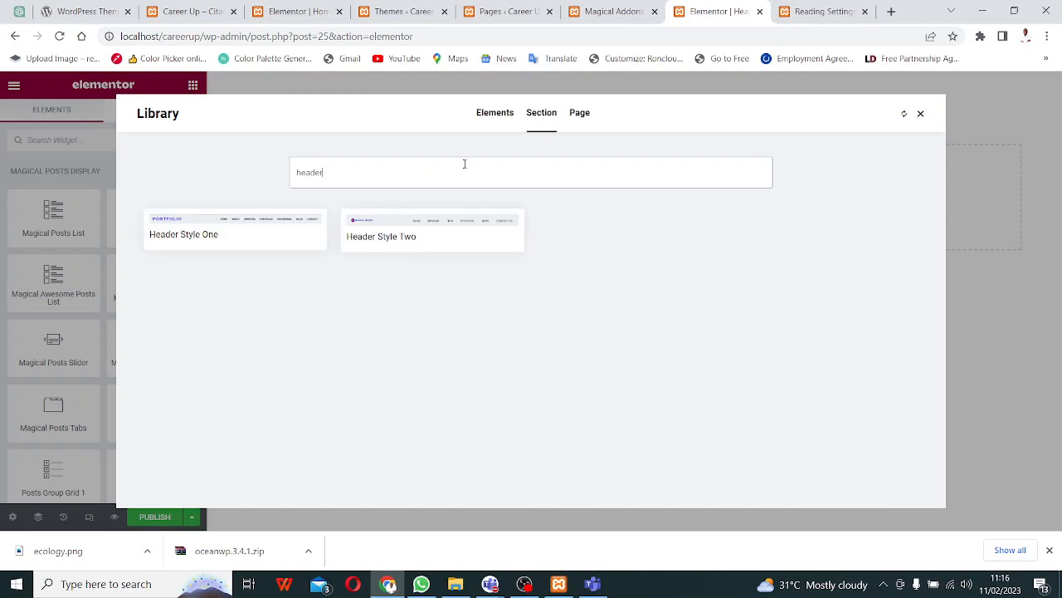
pyautogui.click(397, 247)
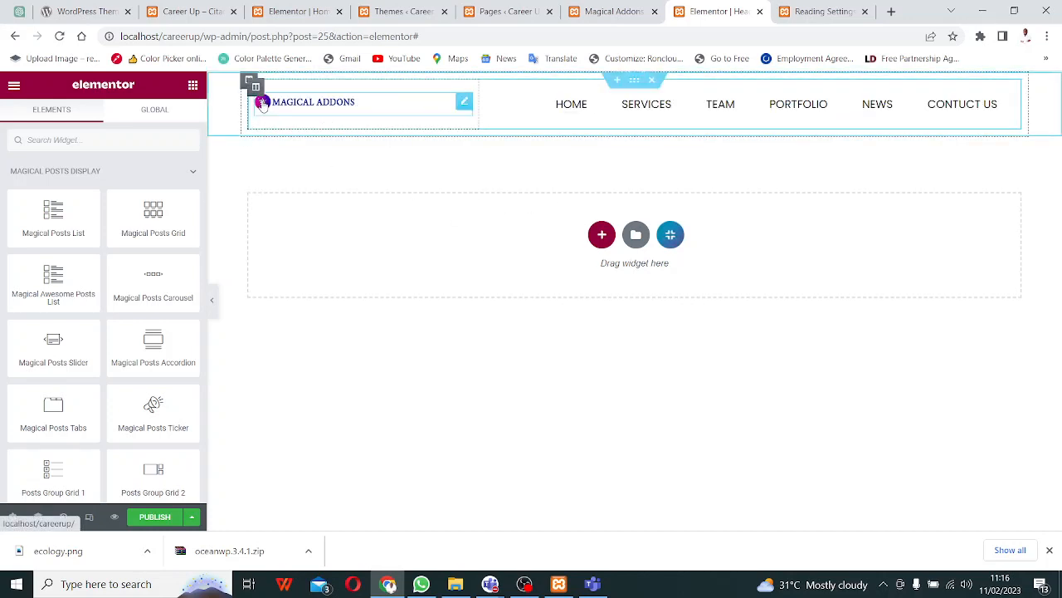
# - Replace the header logo with the ecology.png image
pyautogui.click(263, 103)
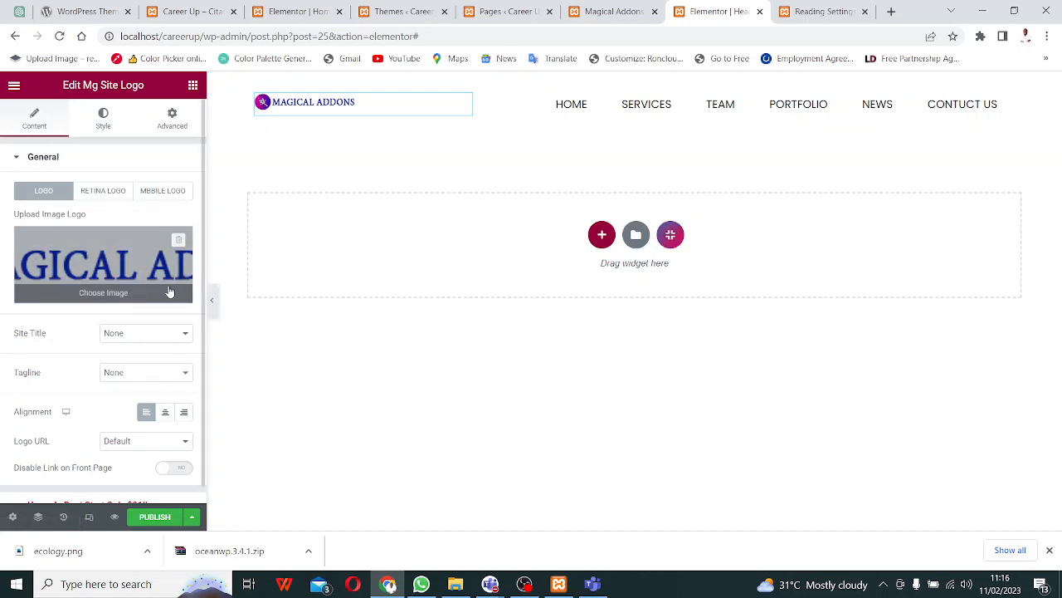
pyautogui.click(108, 297)
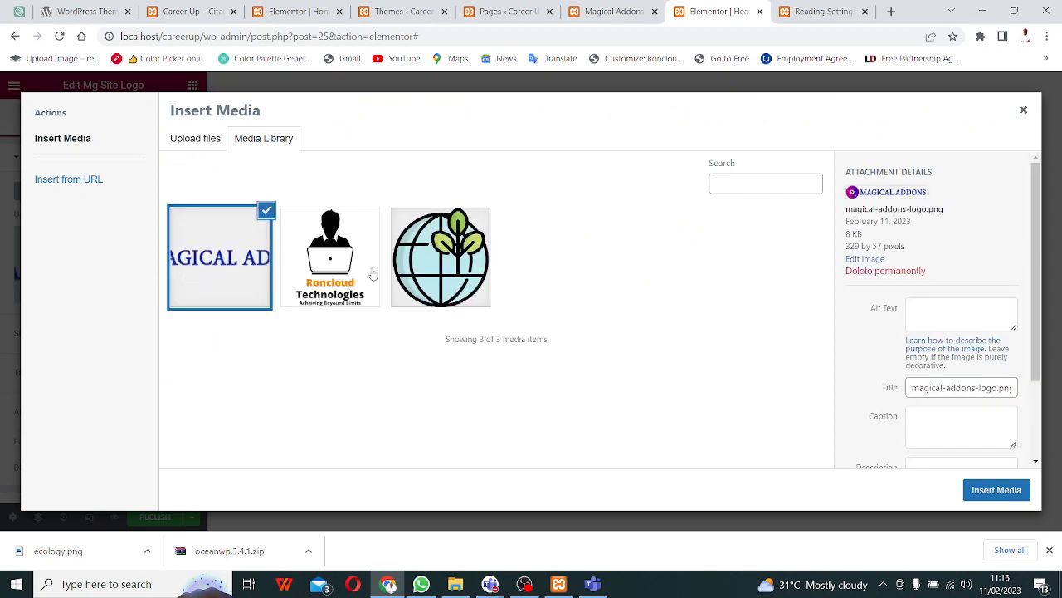
pyautogui.click(440, 274)
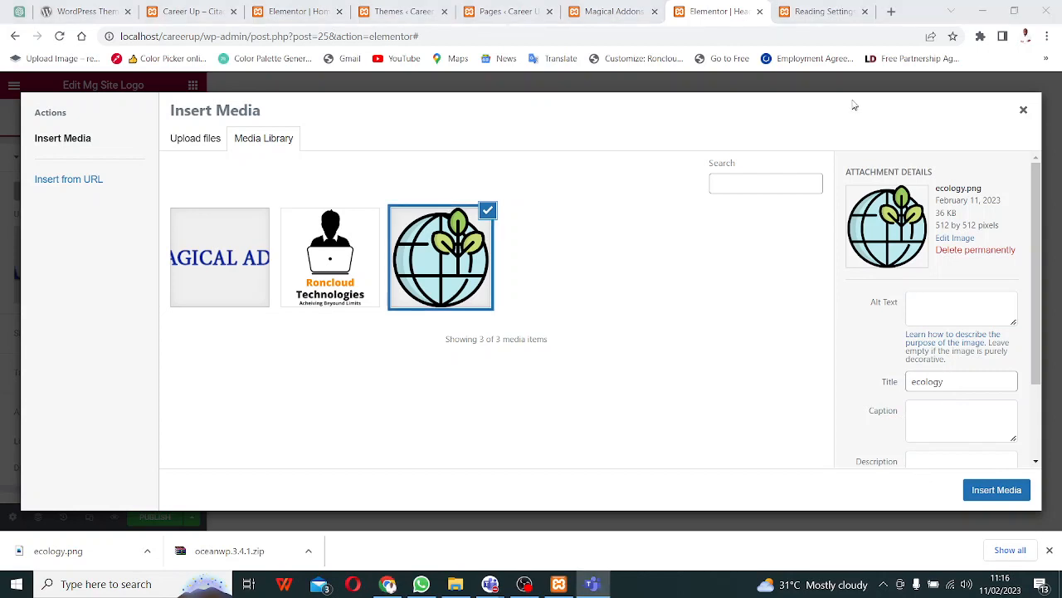
pyautogui.click(986, 496)
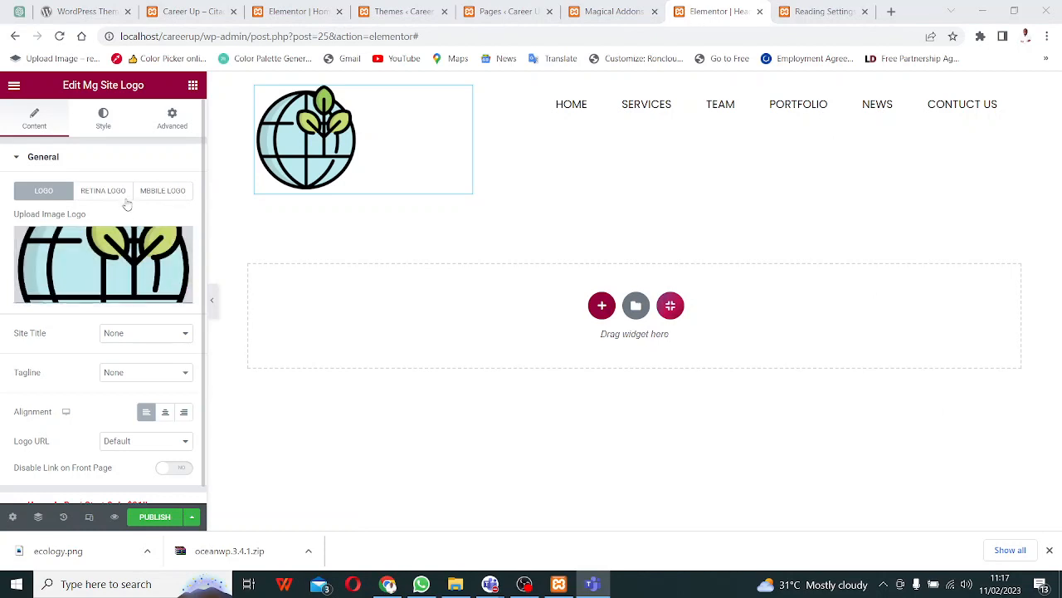
# - Show the default site title 'Career Up' and tagline 'Citadel of Learning' under the logo
pyautogui.click(173, 334)
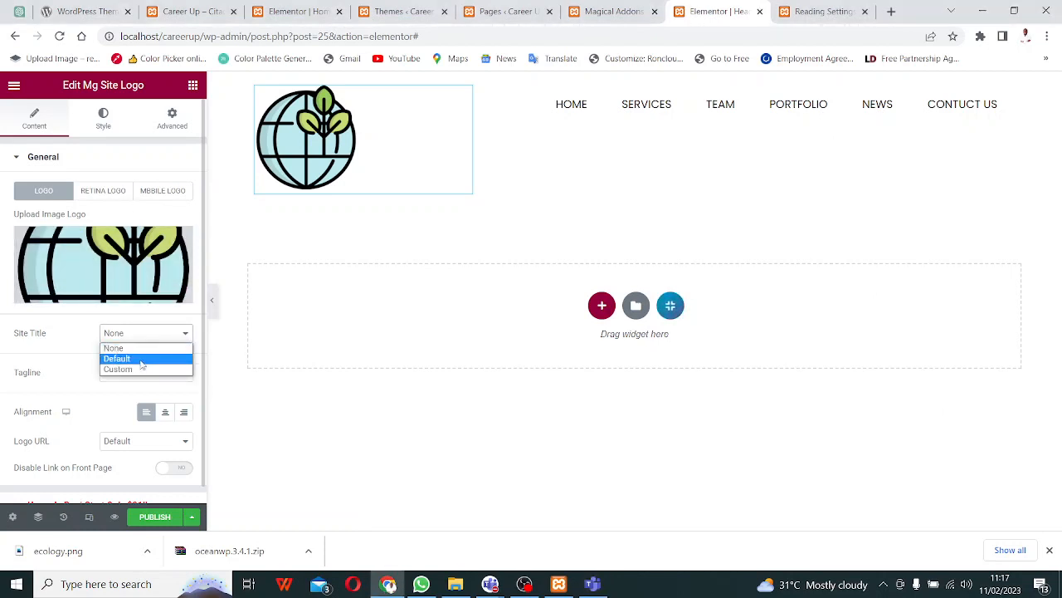
pyautogui.click(132, 358)
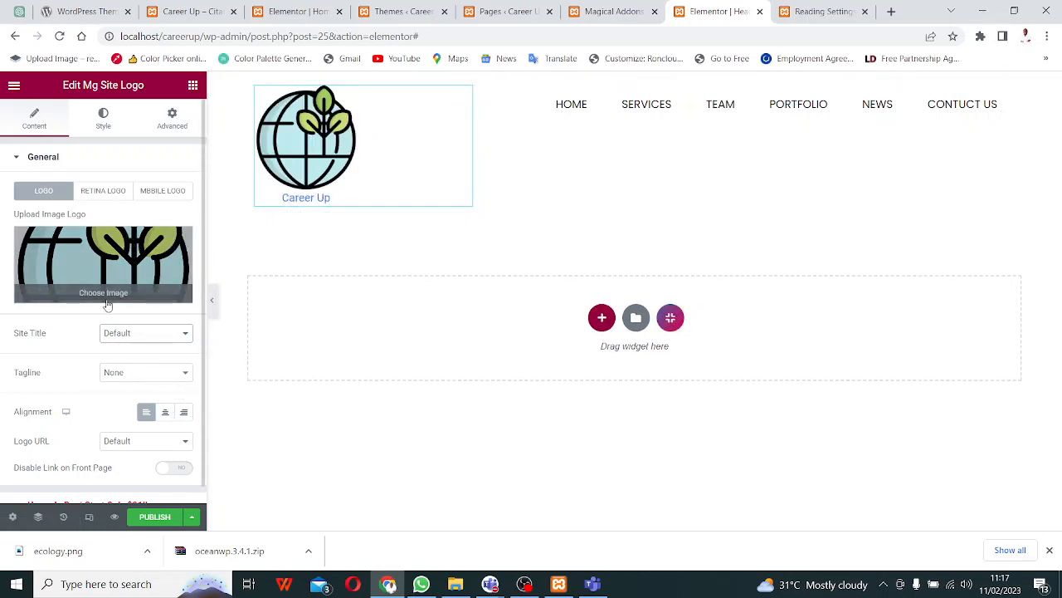
pyautogui.click(149, 371)
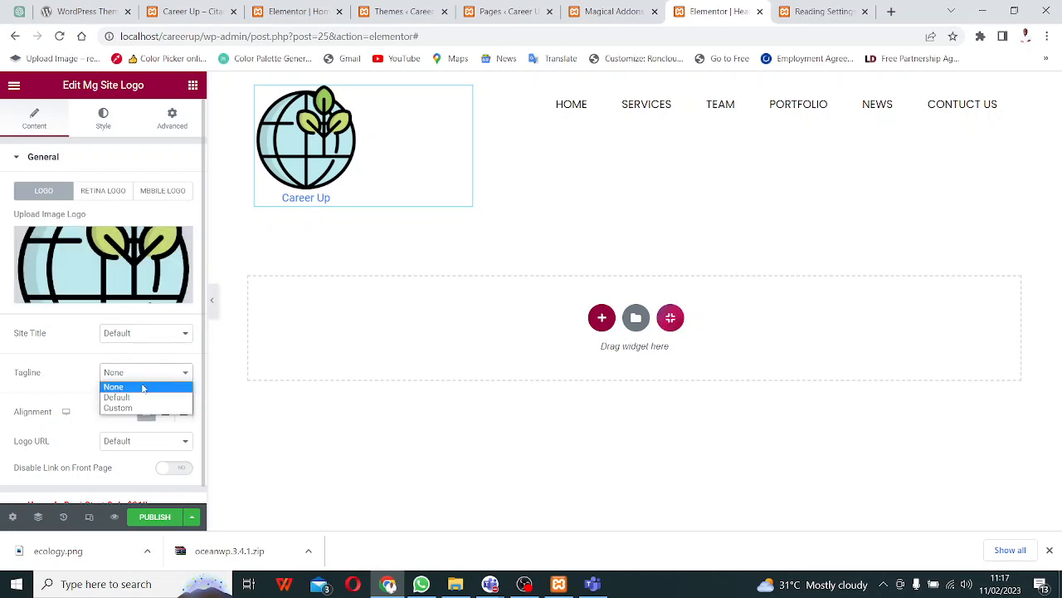
pyautogui.click(132, 398)
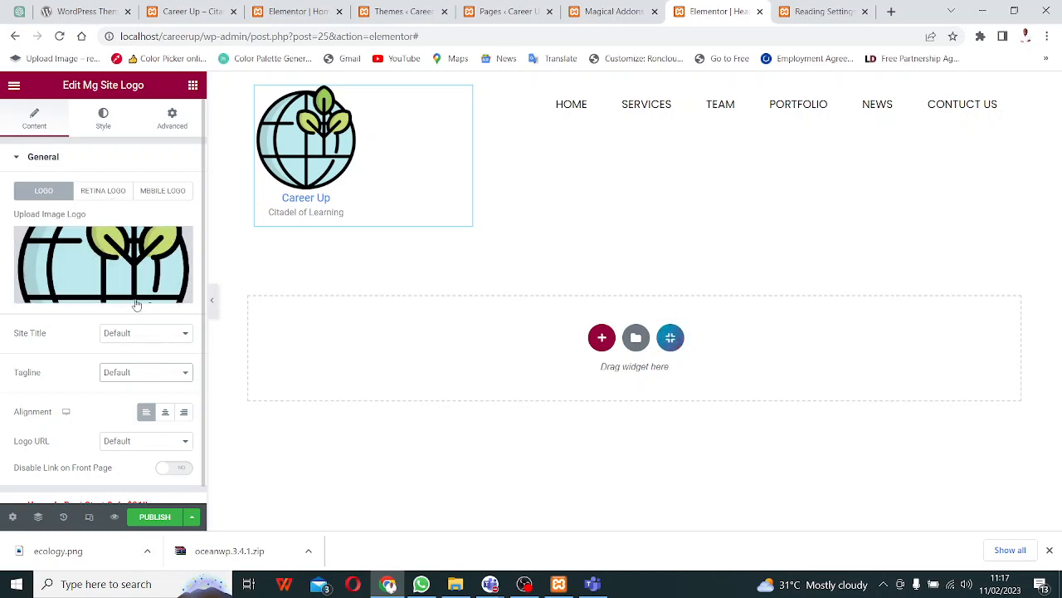
pyautogui.click(106, 189)
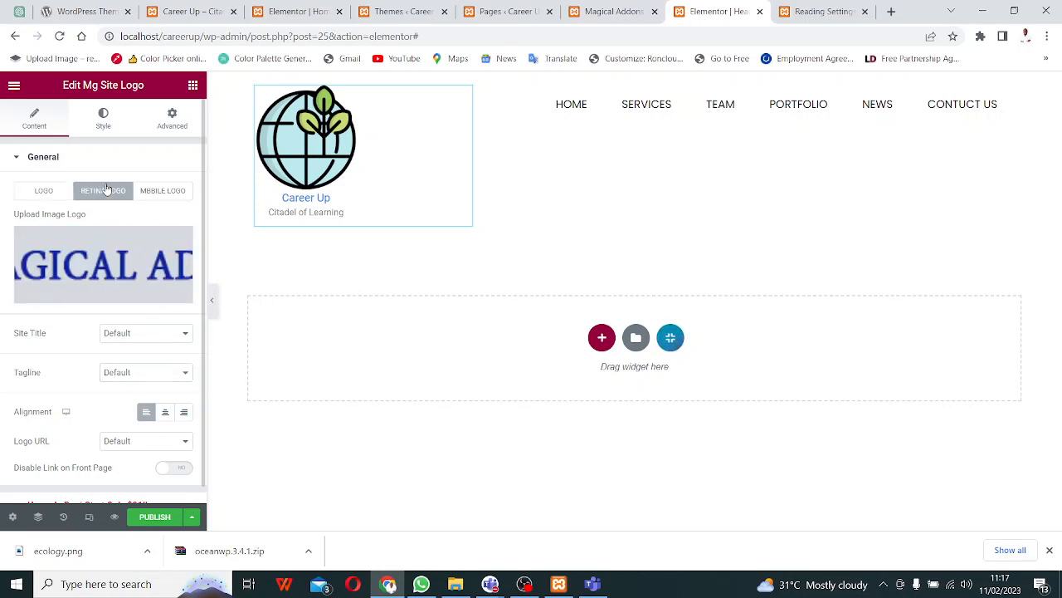
pyautogui.click(164, 337)
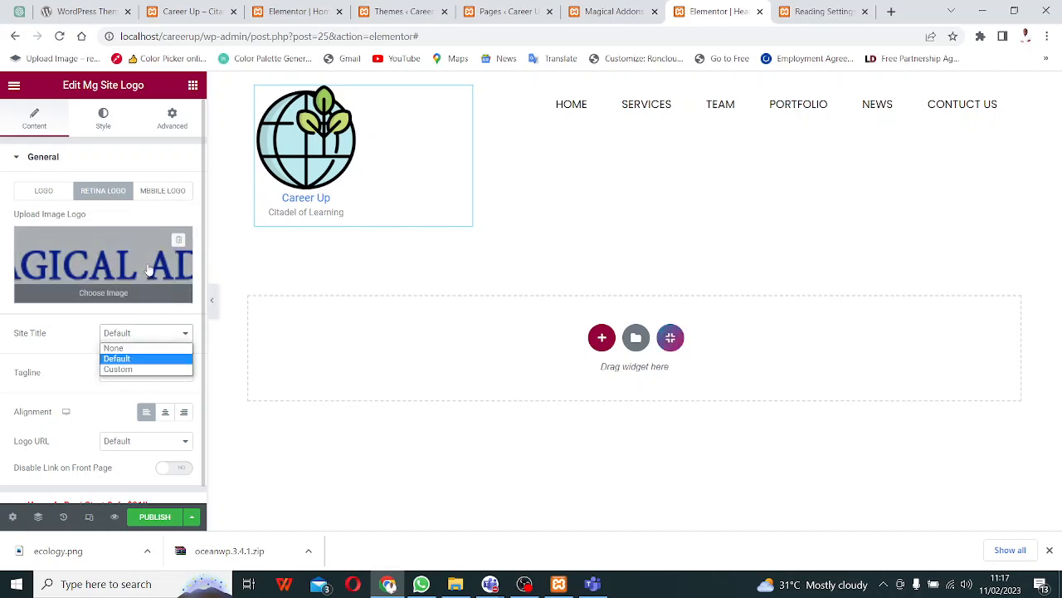
pyautogui.click(159, 191)
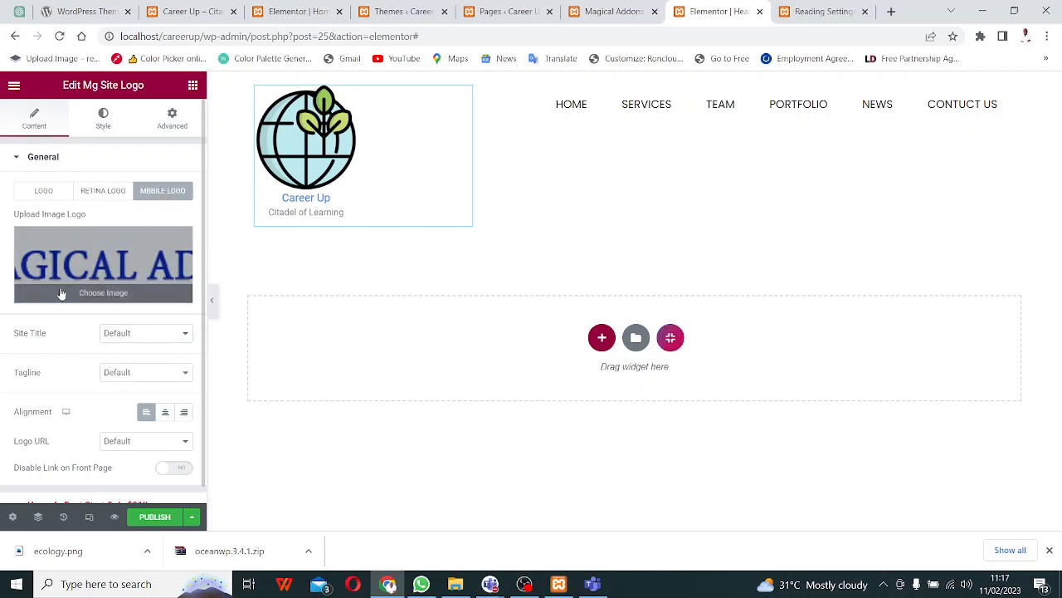
pyautogui.click(44, 191)
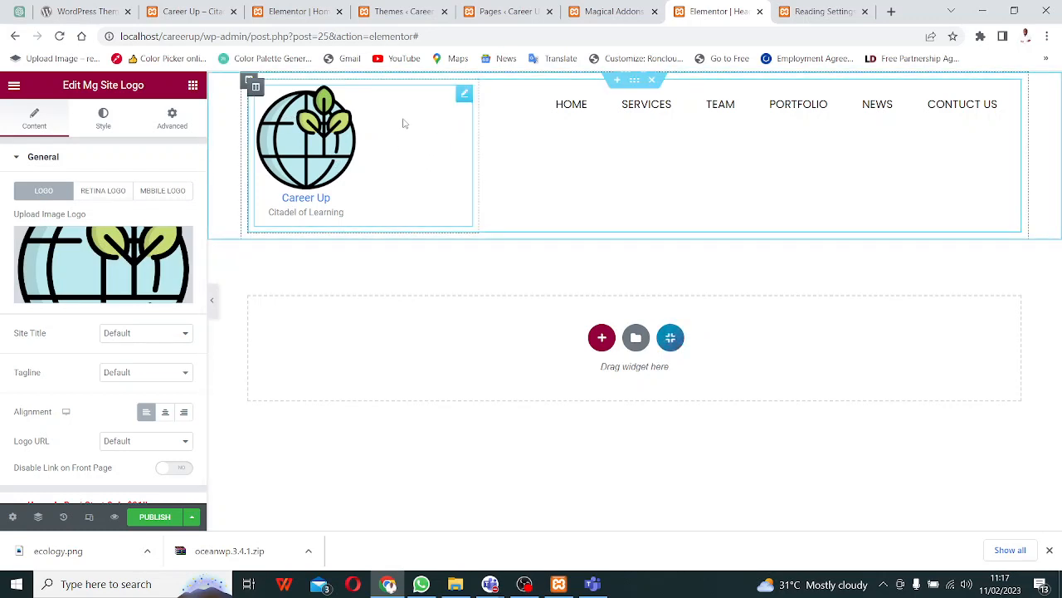
# - Shrink the logo image to width 44 and align it left
pyautogui.click(103, 120)
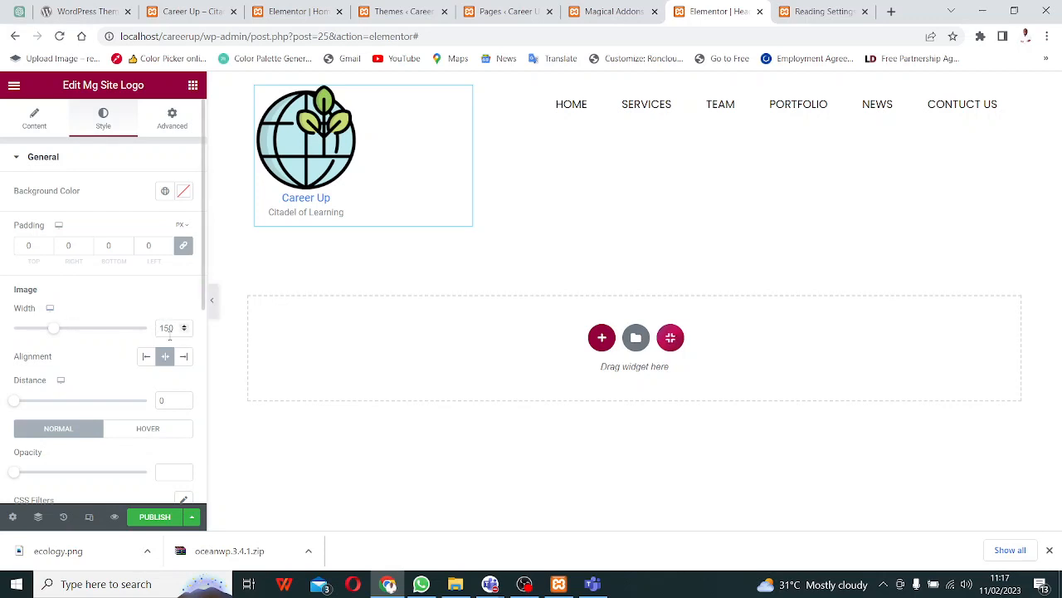
pyautogui.moveTo(56, 333); pyautogui.dragTo(39, 332)
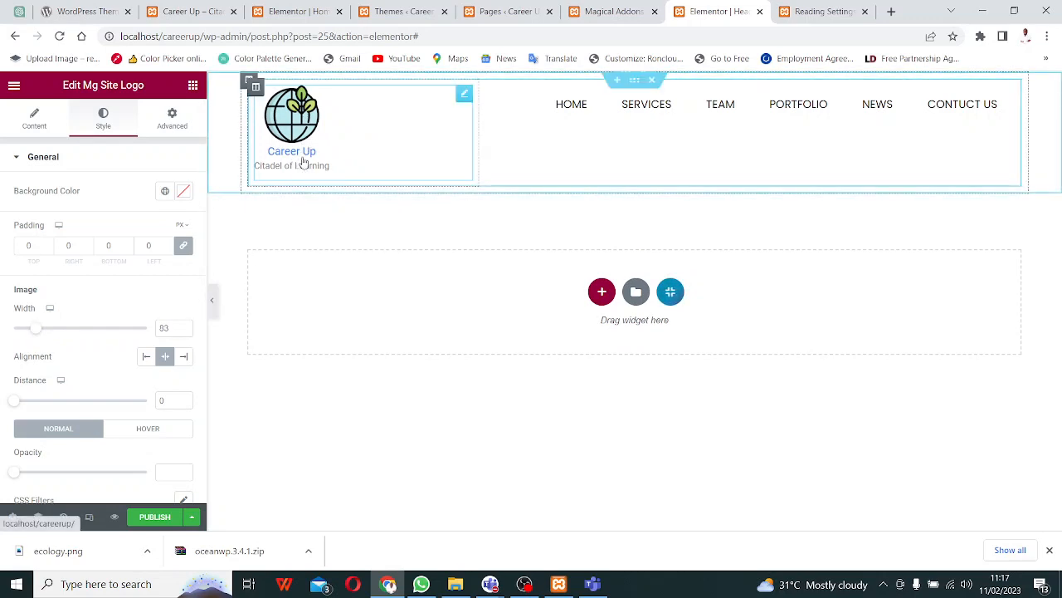
pyautogui.click(146, 356)
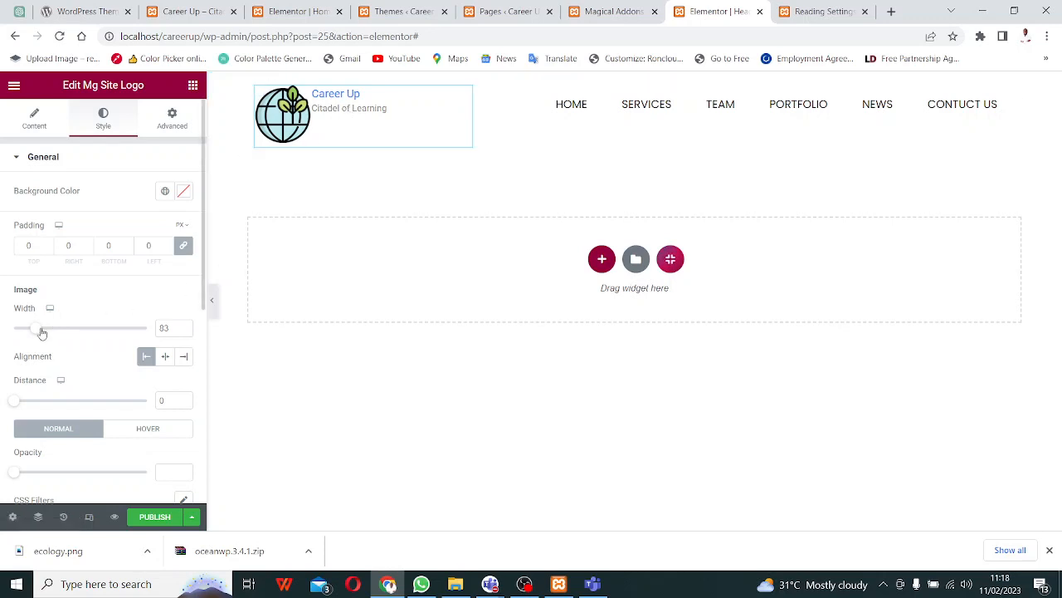
pyautogui.moveTo(37, 331); pyautogui.dragTo(28, 333)
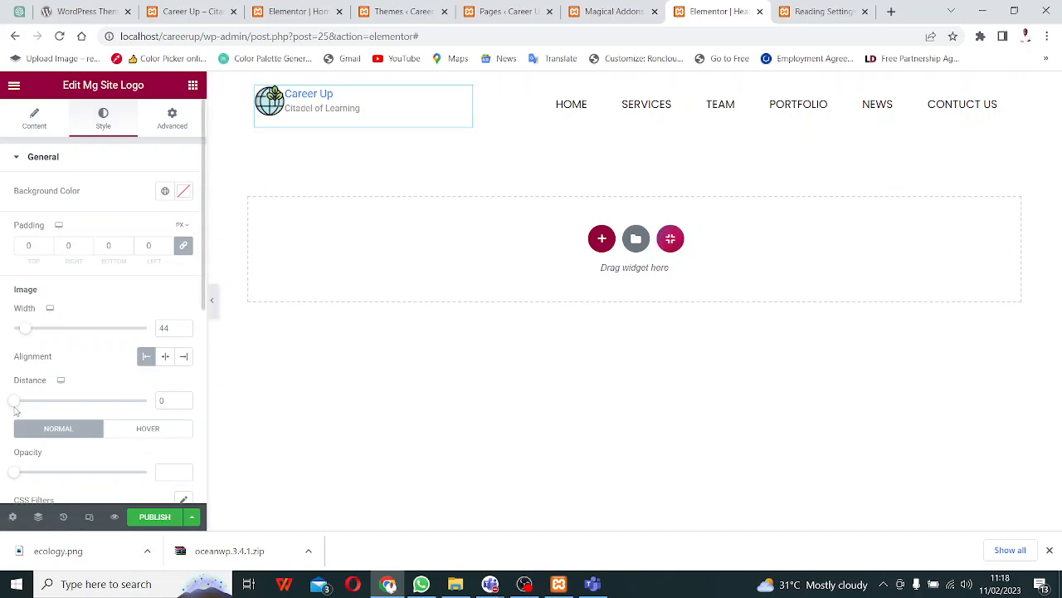
# - Space the logo text 12 from the icon and bring the Teams meeting window forward
pyautogui.moveTo(19, 407); pyautogui.dragTo(50, 410)
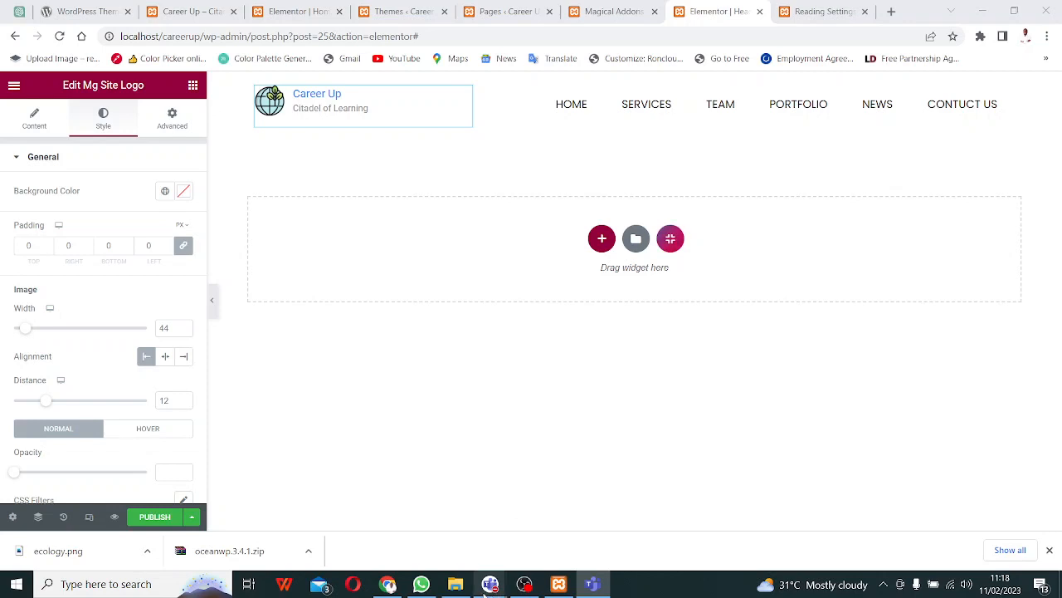
pyautogui.moveTo(485, 586)
pyautogui.click(605, 495)
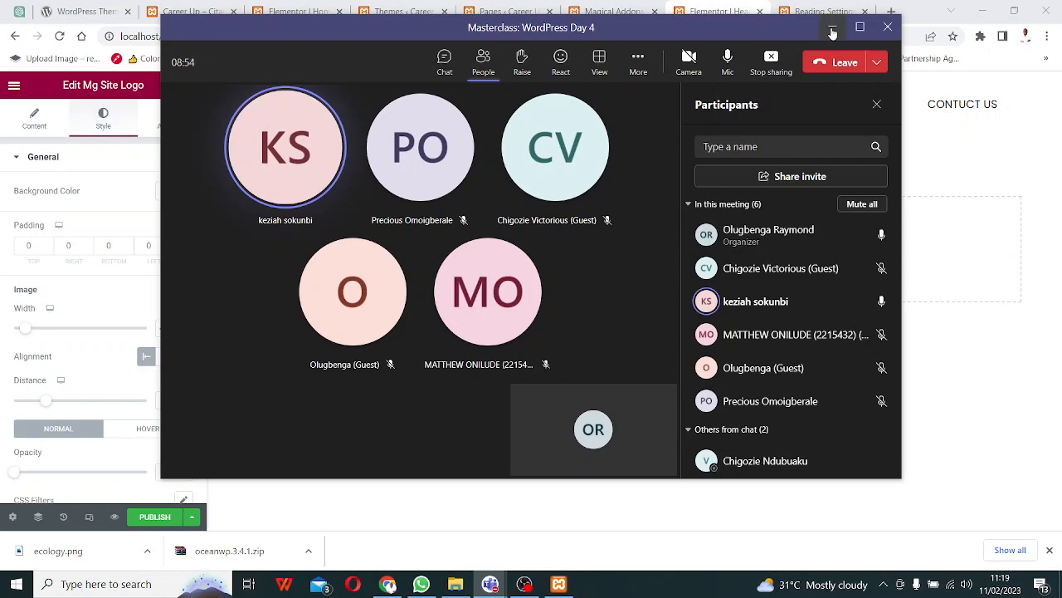
# - Minimize the Teams meeting window to get back to the Elementor editor
pyautogui.click(833, 32)
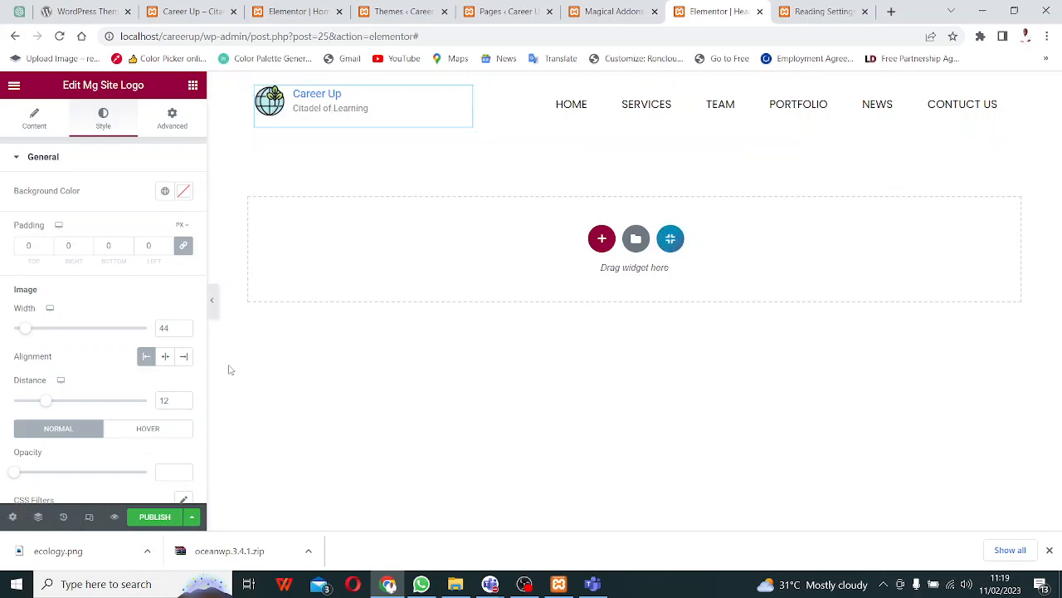
# - Set the logo text distance to 16 so Career Up sits slightly further from the icon
pyautogui.moveTo(46, 401); pyautogui.dragTo(190, 395)
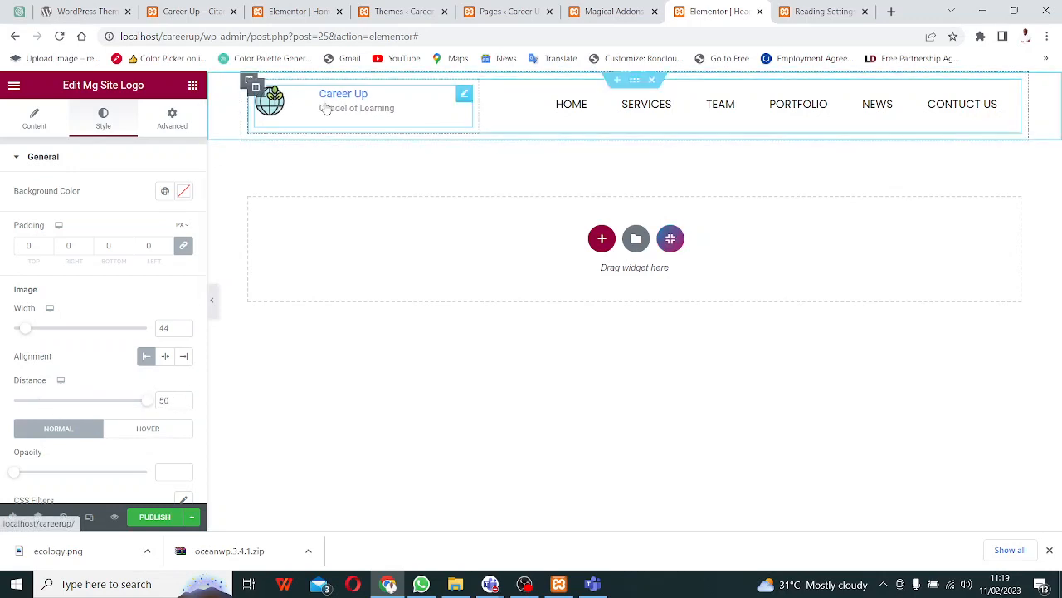
pyautogui.moveTo(147, 405); pyautogui.dragTo(59, 410)
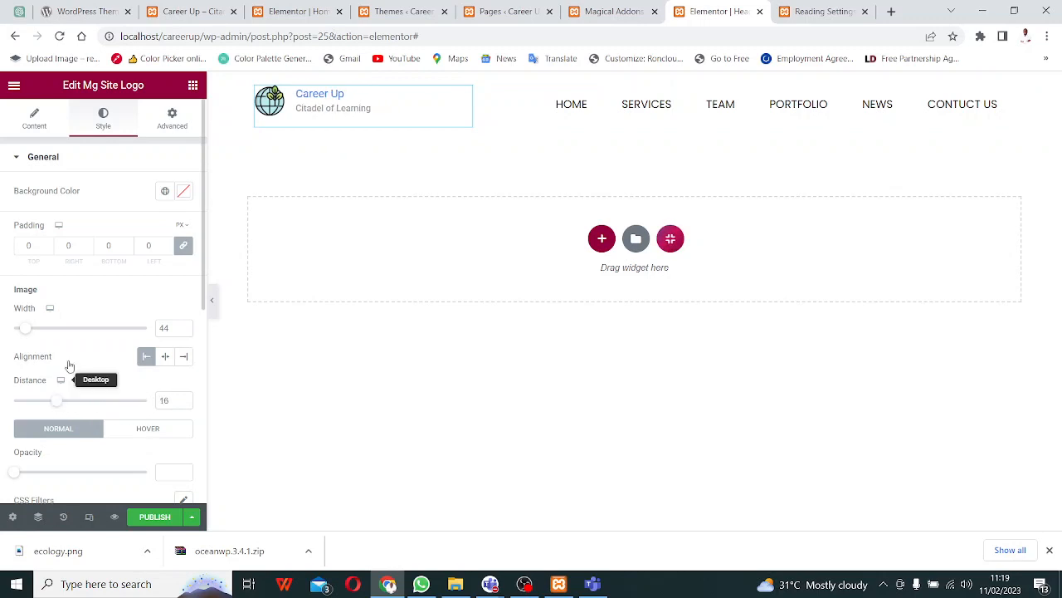
pyautogui.moveTo(27, 336)
pyautogui.mouseDown()
pyautogui.moveTo(207, 334)
pyautogui.moveTo(27, 336)
pyautogui.mouseUp()
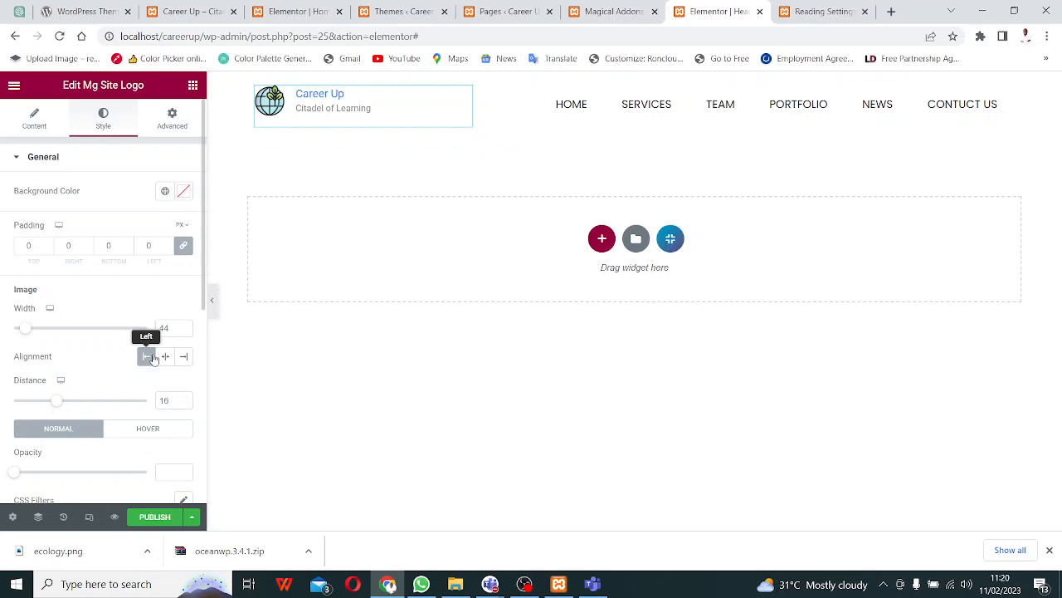
pyautogui.scroll(-2, 155, 355)
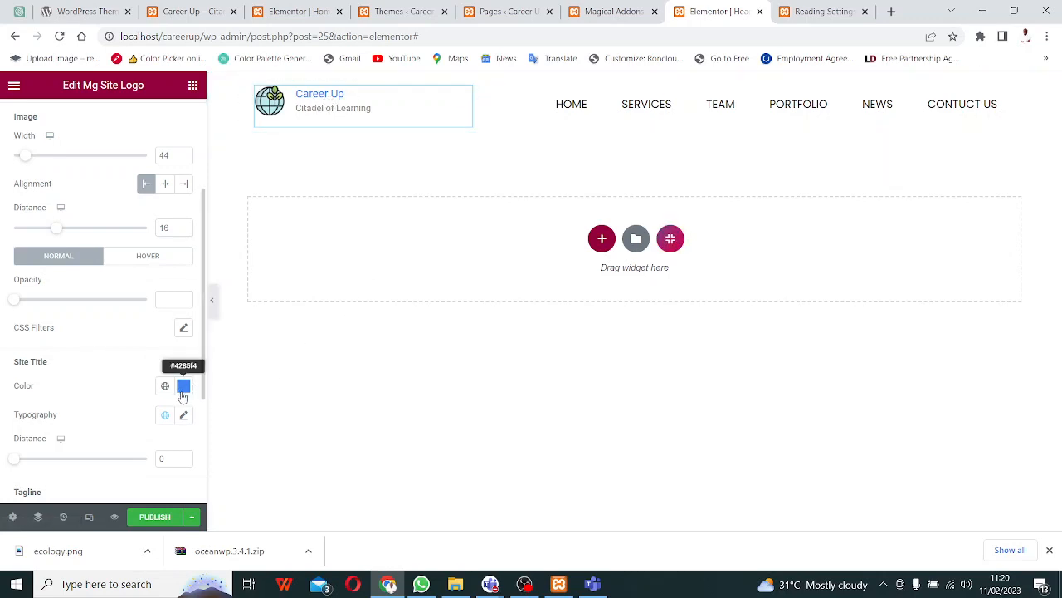
# - Colour the Career Up site title pink, #F22A84
pyautogui.scroll(3, 60, 216)
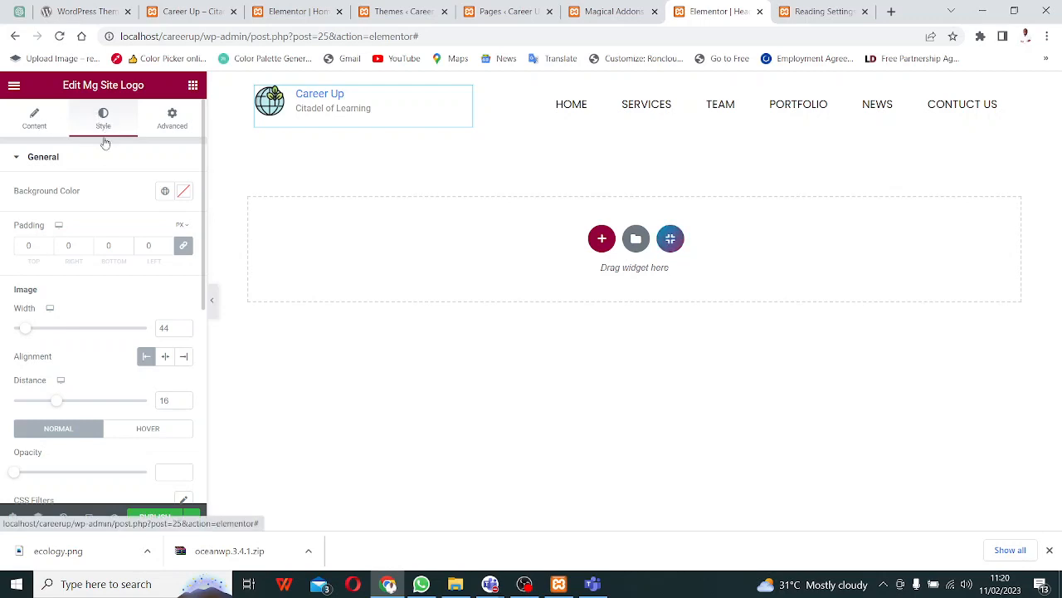
pyautogui.scroll(-5, 75, 246)
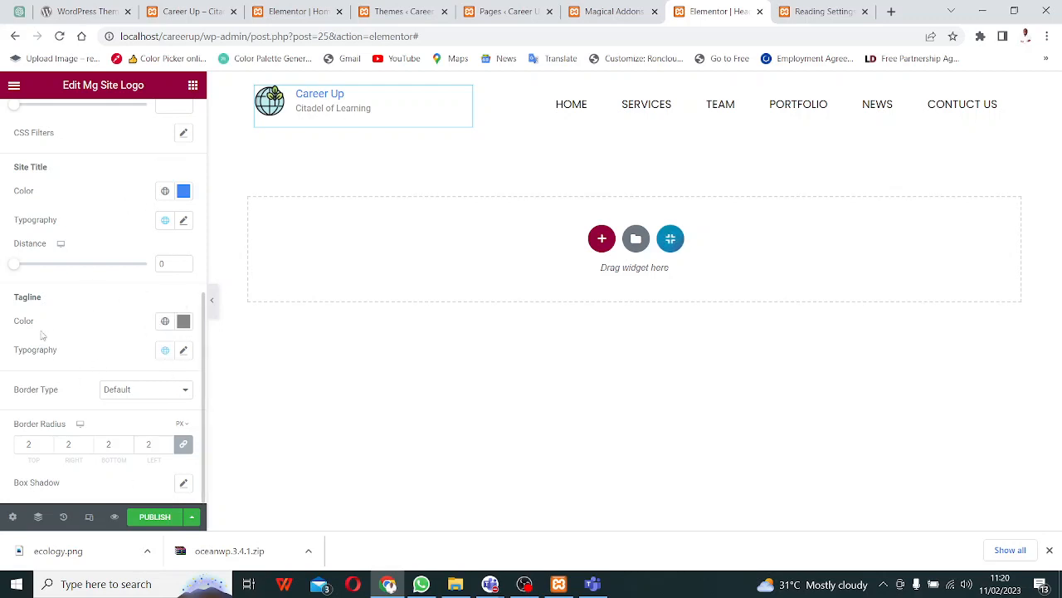
pyautogui.scroll(1, 124, 389)
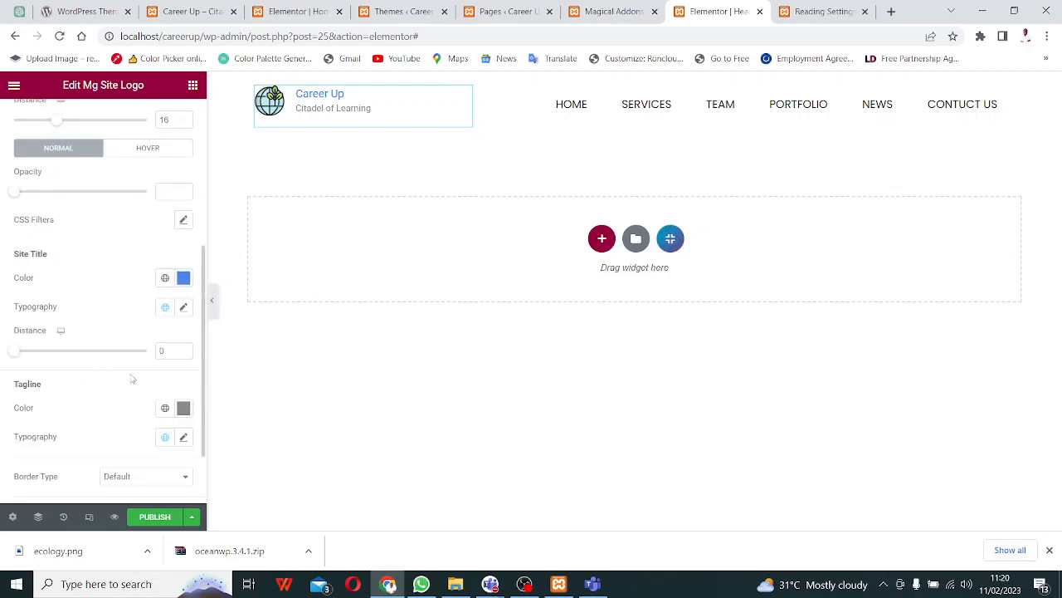
pyautogui.click(182, 280)
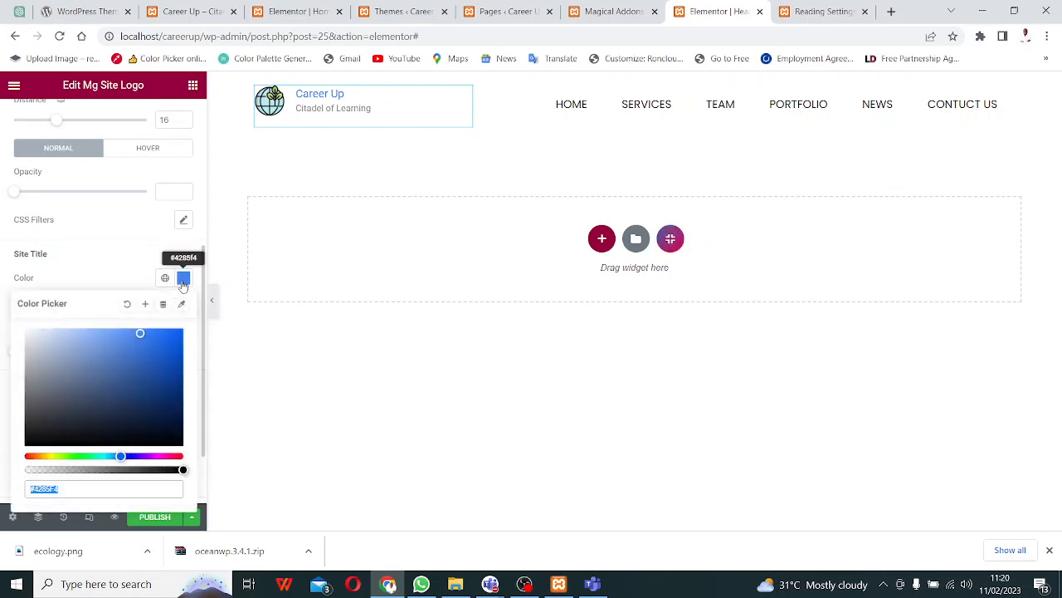
pyautogui.write('#F442DC')
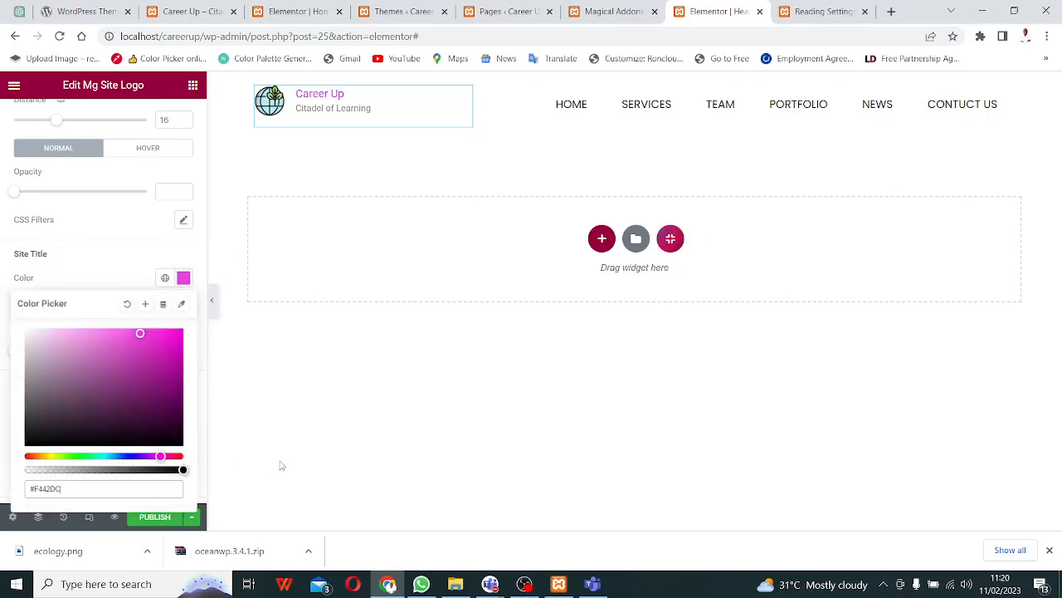
pyautogui.click(171, 455)
pyautogui.click(171, 345)
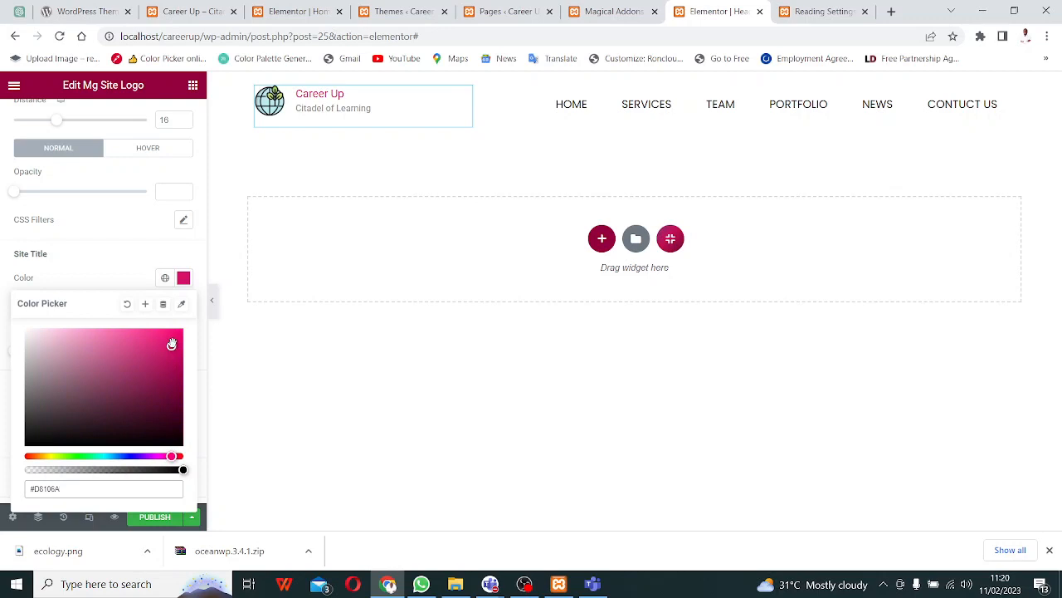
pyautogui.moveTo(171, 346); pyautogui.dragTo(199, 315)
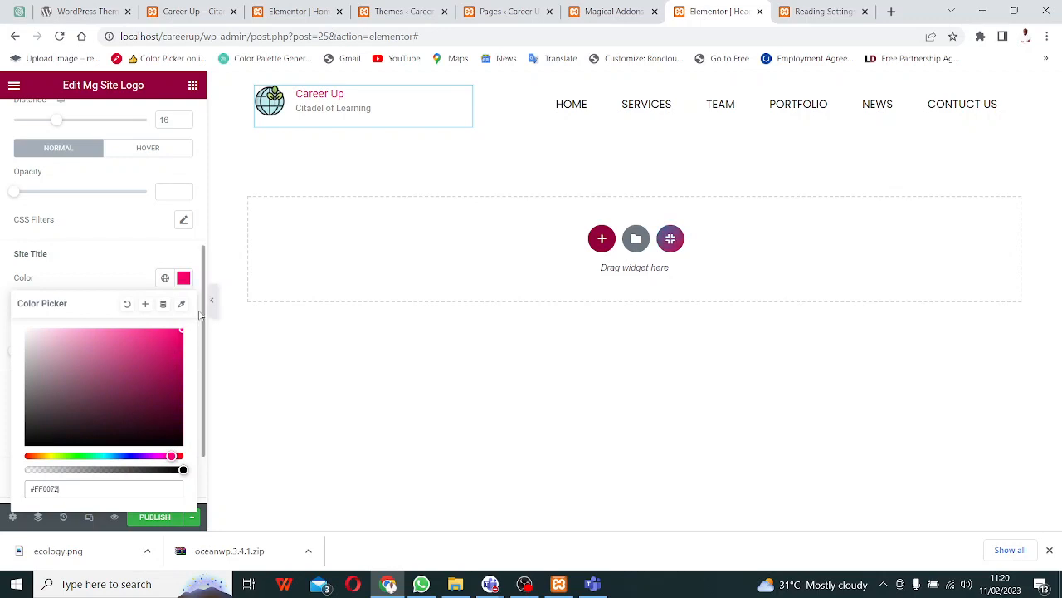
pyautogui.click(133, 348)
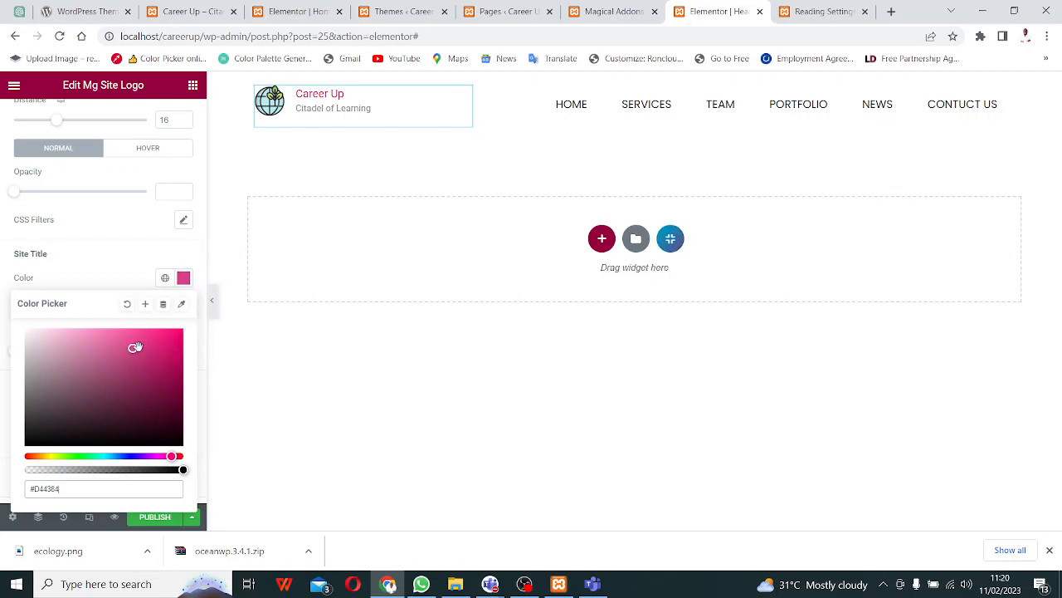
pyautogui.moveTo(133, 347); pyautogui.dragTo(155, 333)
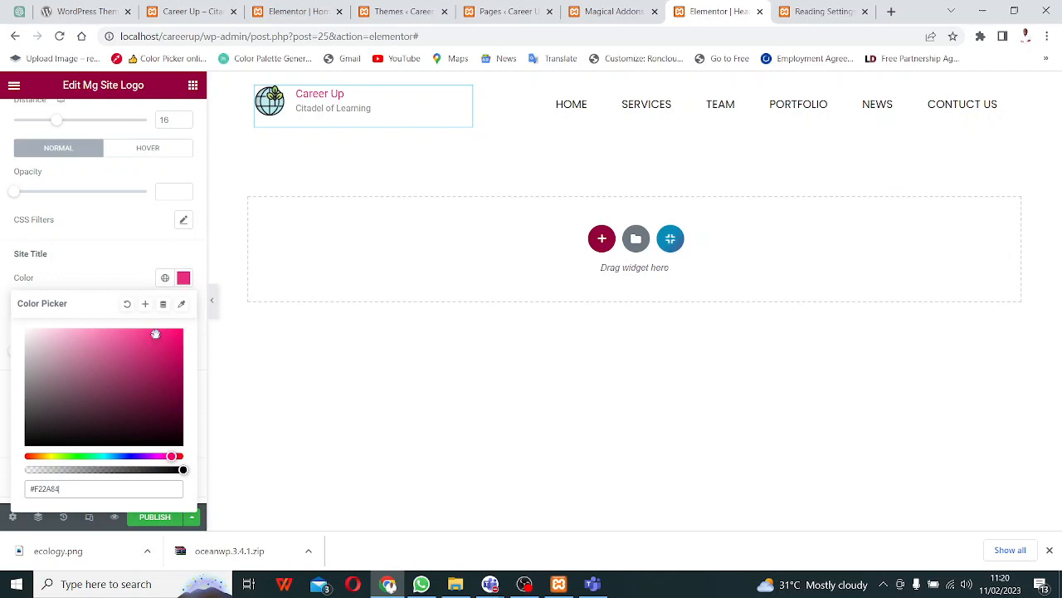
pyautogui.click(138, 244)
pyautogui.scroll(3, 106, 353)
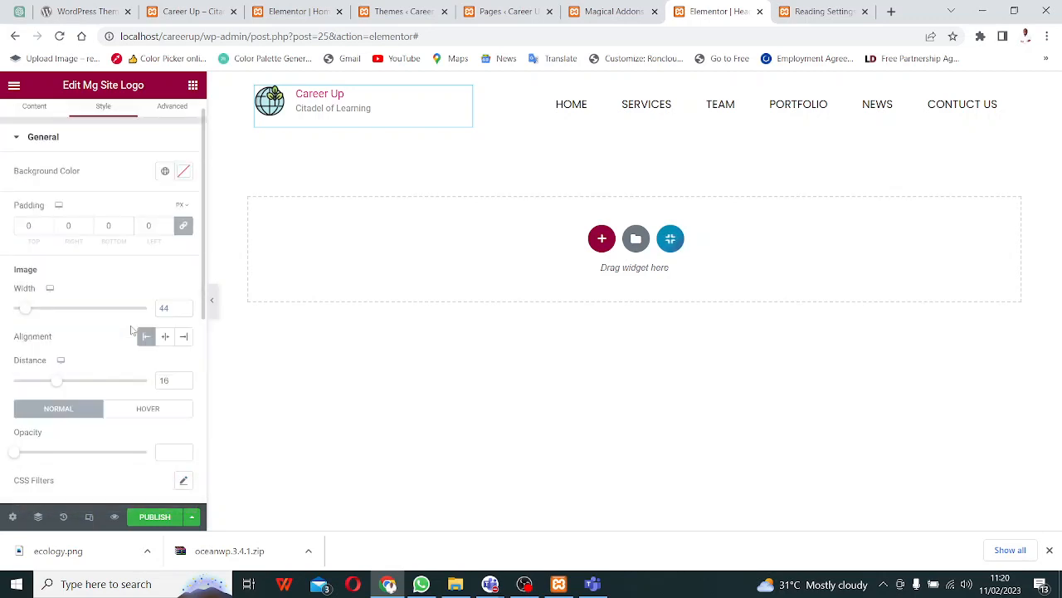
pyautogui.scroll(-2, 131, 330)
pyautogui.scroll(-1, 121, 431)
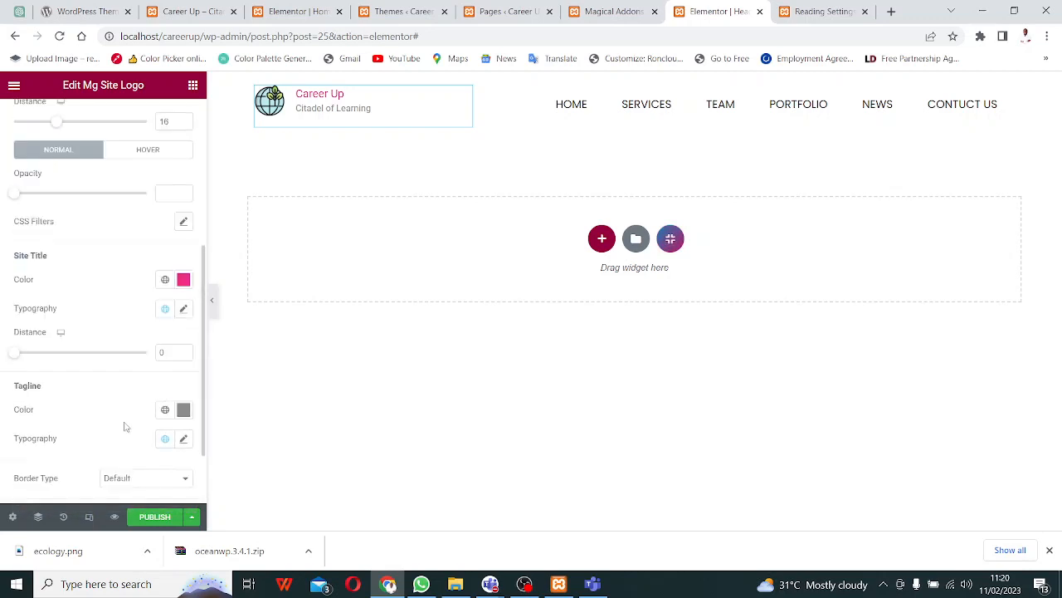
# - Try black and red, then settle on dark green #358D0D for the 'Citadel of Learning' tagline
pyautogui.click(183, 409)
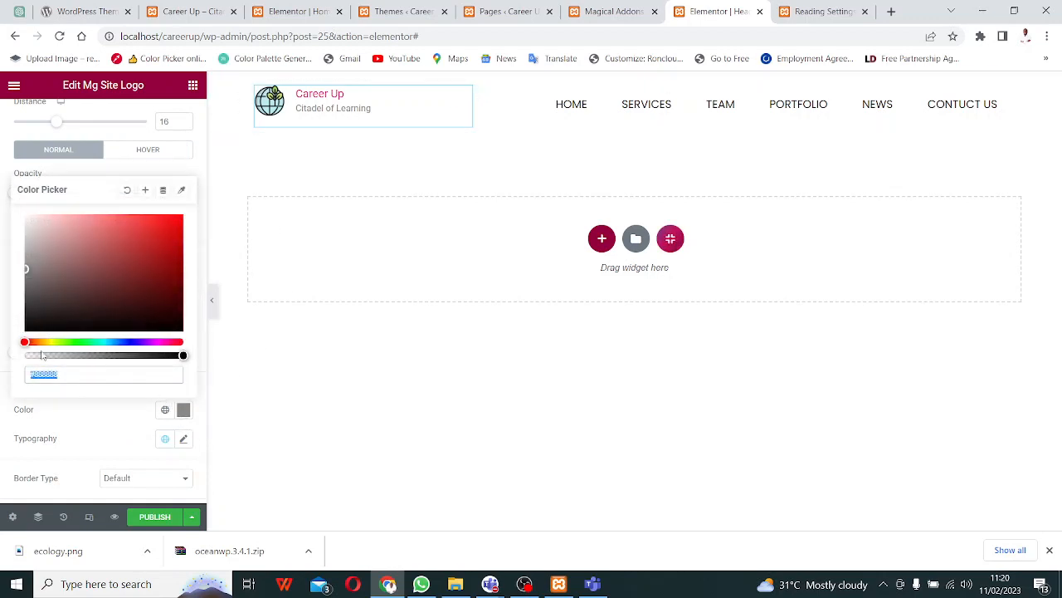
pyautogui.moveTo(26, 270); pyautogui.dragTo(12, 361)
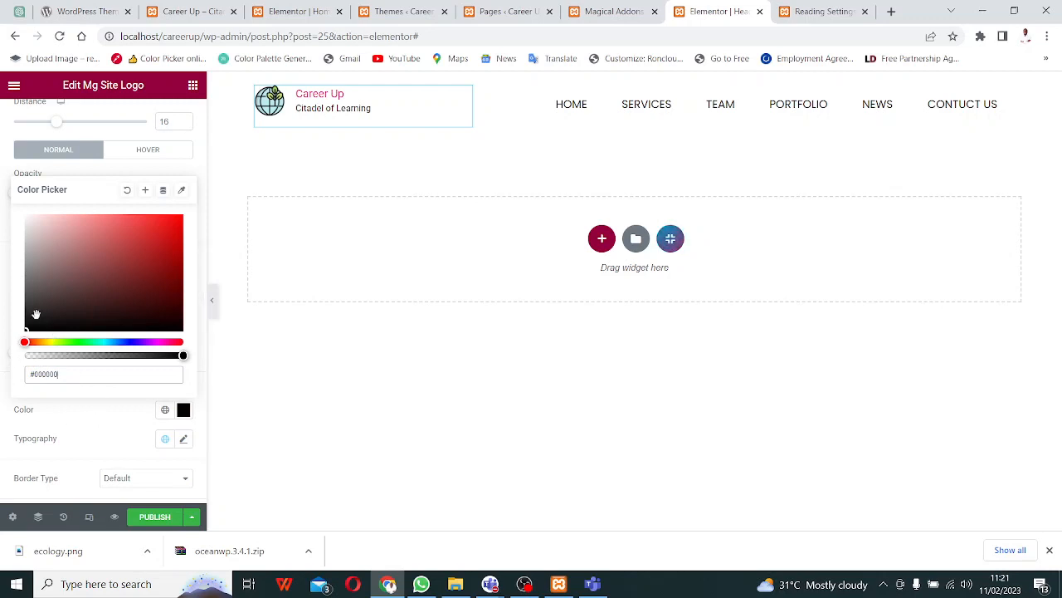
pyautogui.click(62, 318)
pyautogui.click(126, 287)
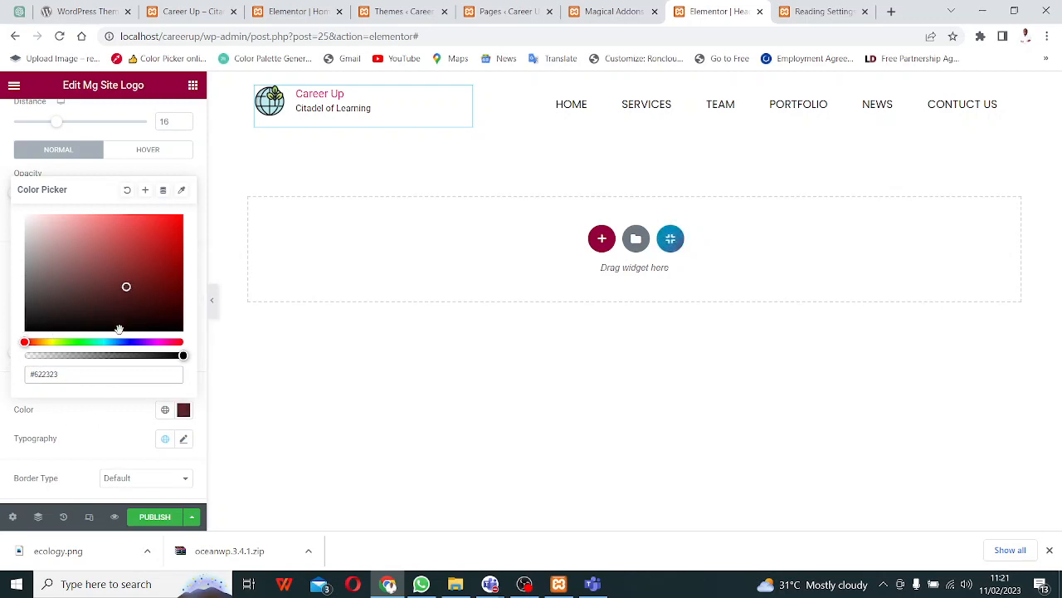
pyautogui.click(153, 262)
pyautogui.click(166, 240)
pyautogui.click(159, 259)
pyautogui.click(69, 342)
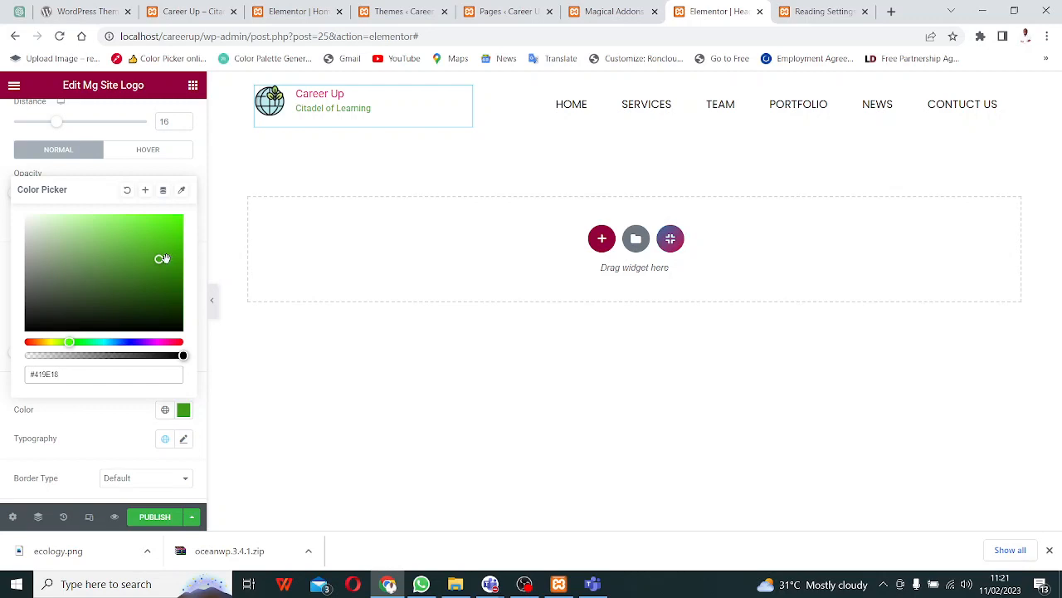
pyautogui.moveTo(159, 257)
pyautogui.mouseDown()
pyautogui.moveTo(141, 285)
pyautogui.moveTo(145, 263)
pyautogui.moveTo(168, 267)
pyautogui.mouseUp()
# - Search Google for 'image color picker' in a new tab and open the Image Color Picker site
pyautogui.click(891, 12)
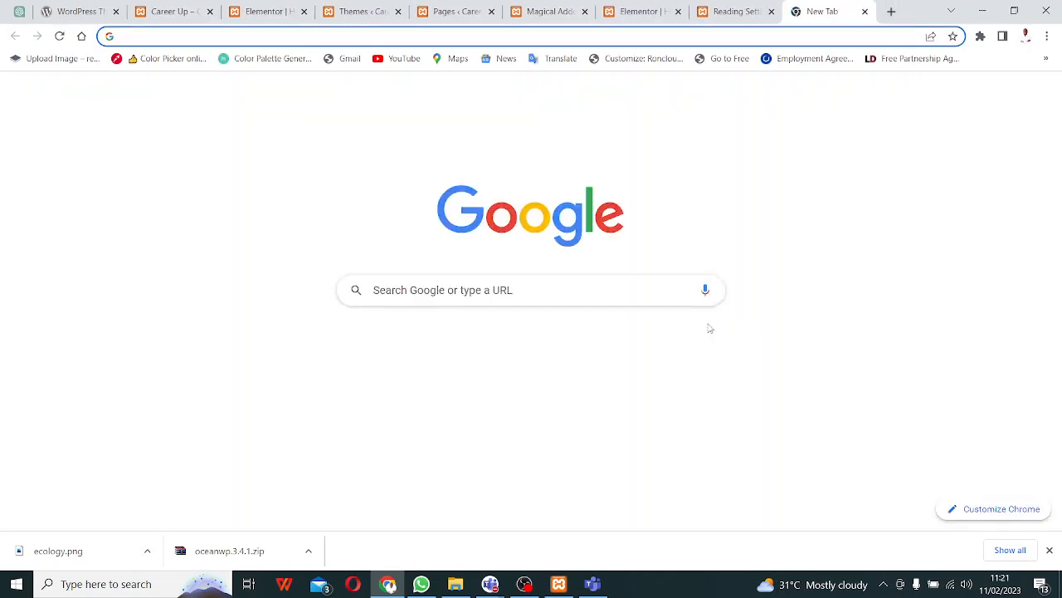
pyautogui.write('imag')
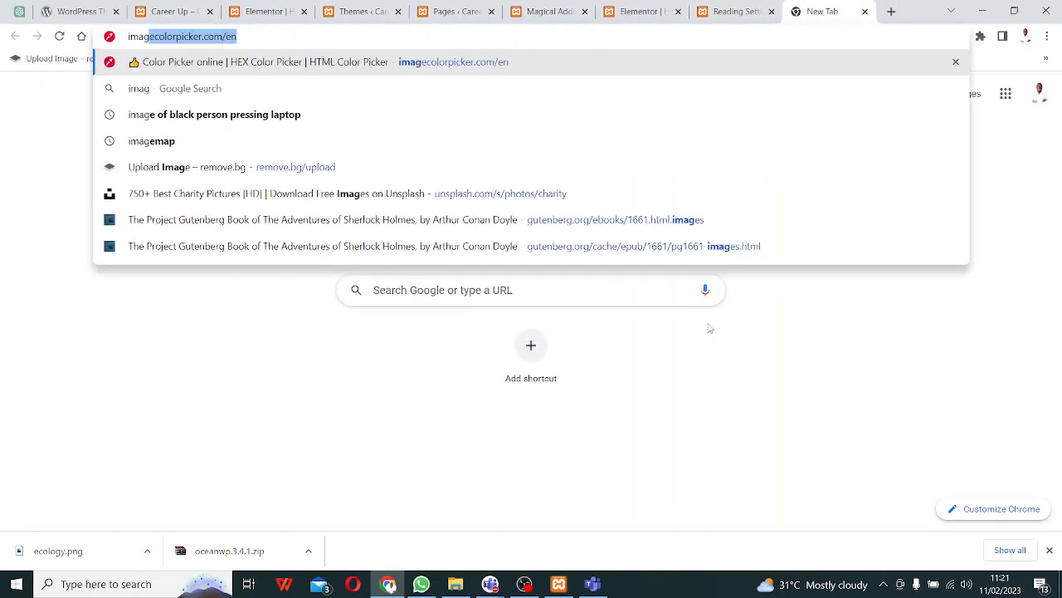
pyautogui.write('e')
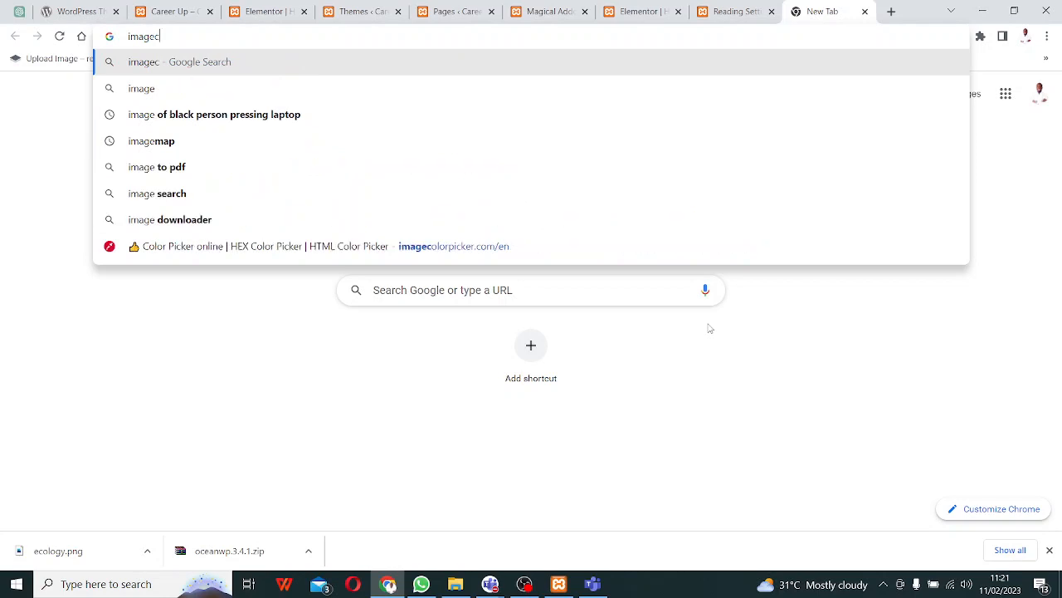
pyautogui.write('c')
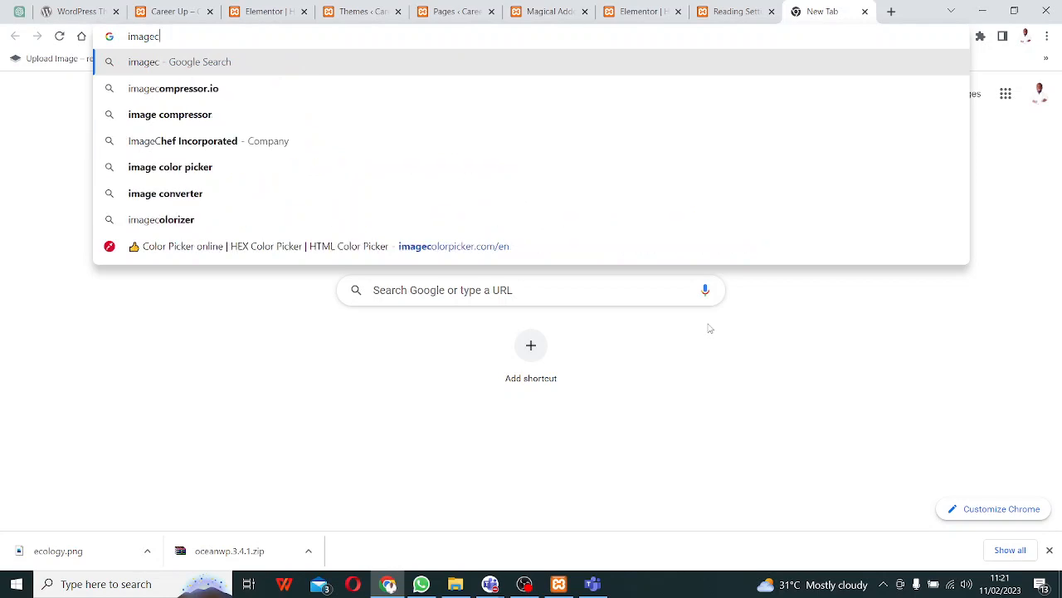
pyautogui.press('Down')
pyautogui.press('Down')
pyautogui.press('Down')
pyautogui.press('Down')
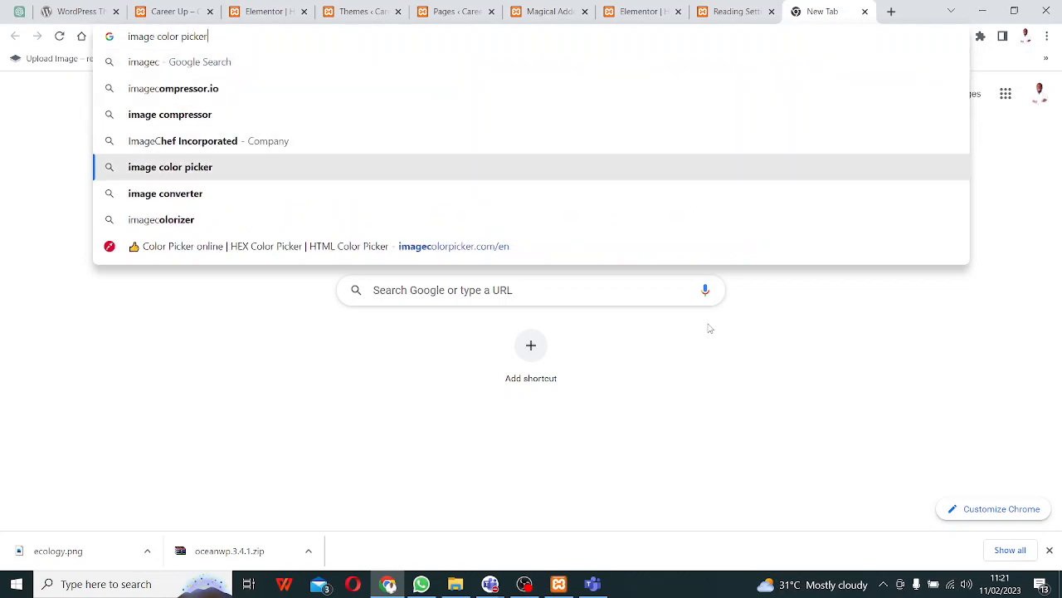
pyautogui.press('Return')
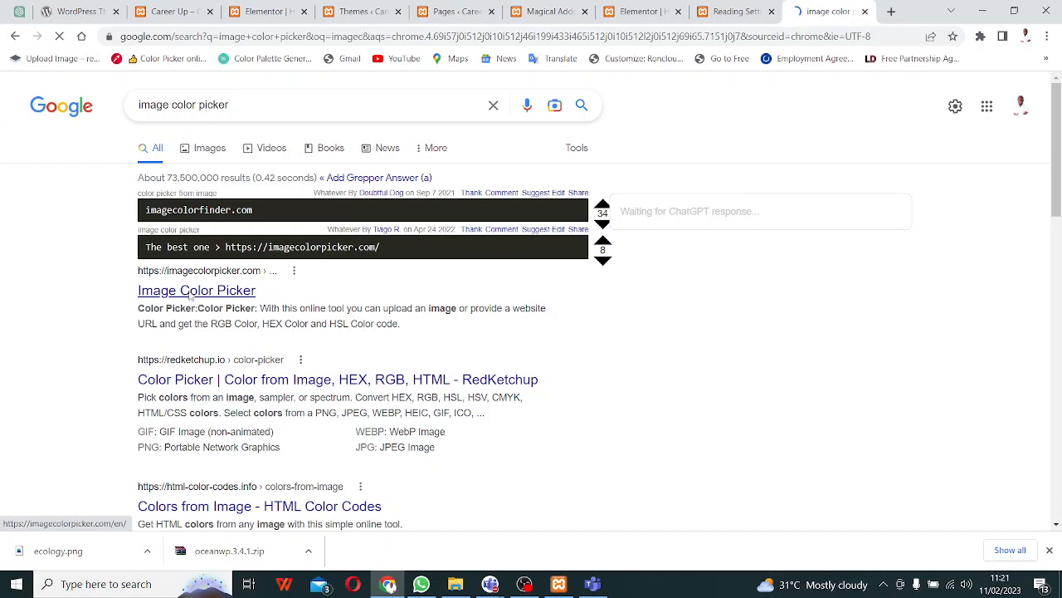
pyautogui.click(190, 292)
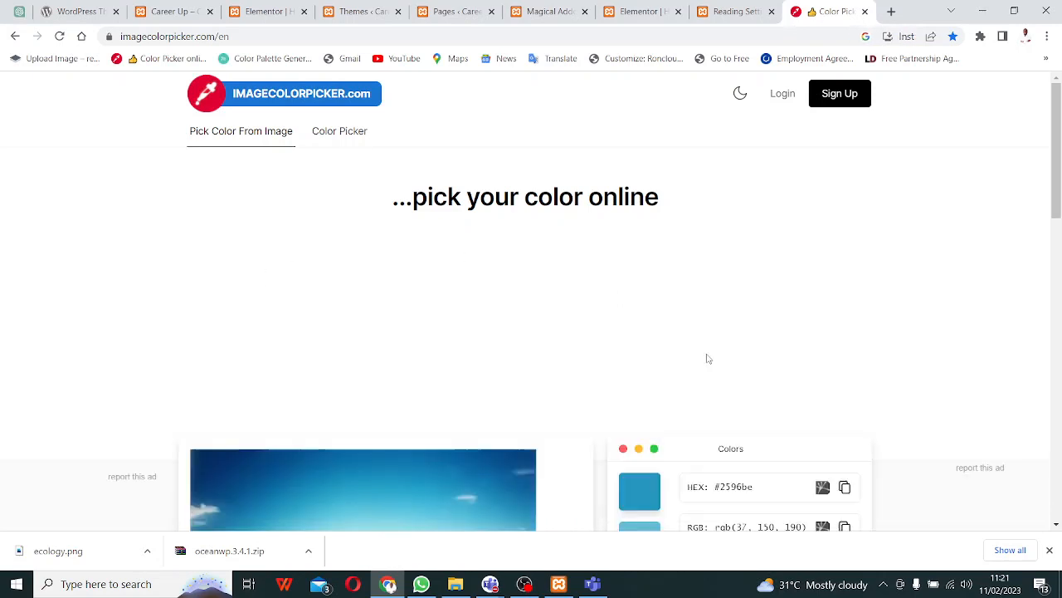
# - Load ecology.png into ImageColorPicker.com as your own image
pyautogui.scroll(-4, 706, 358)
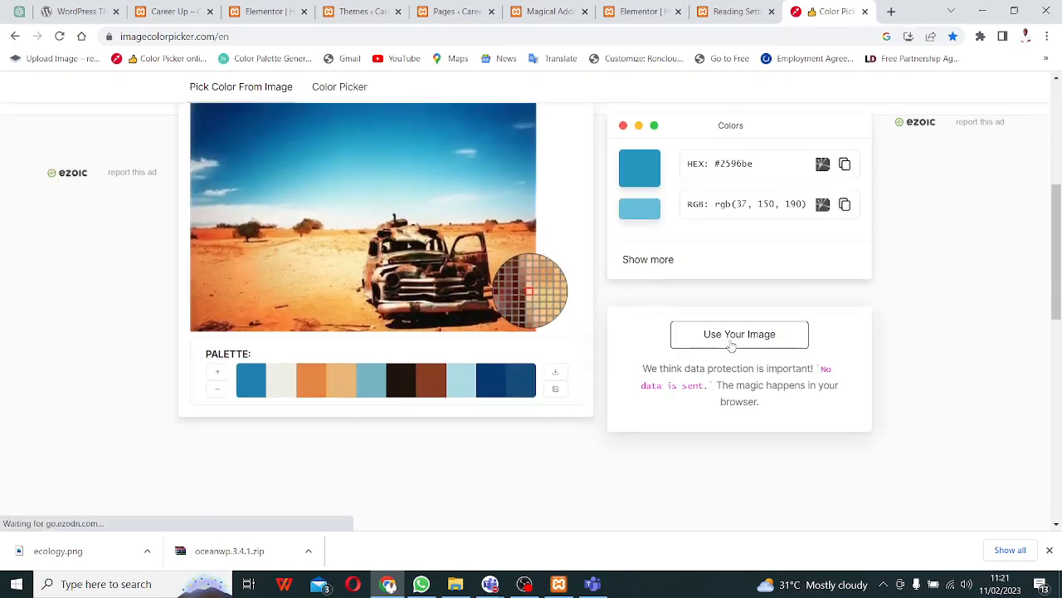
pyautogui.click(724, 342)
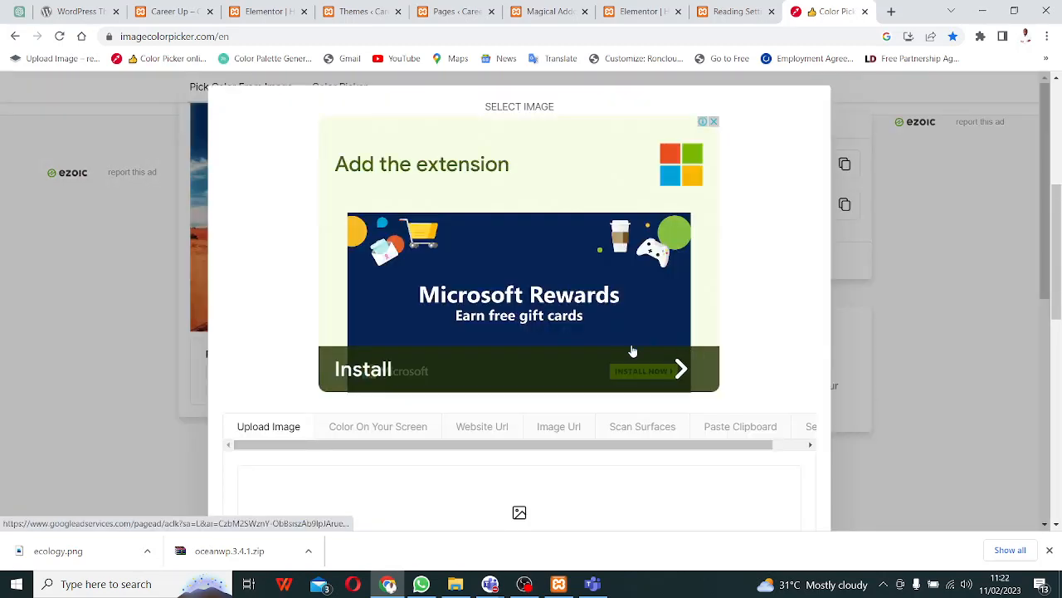
pyautogui.scroll(-3, 381, 431)
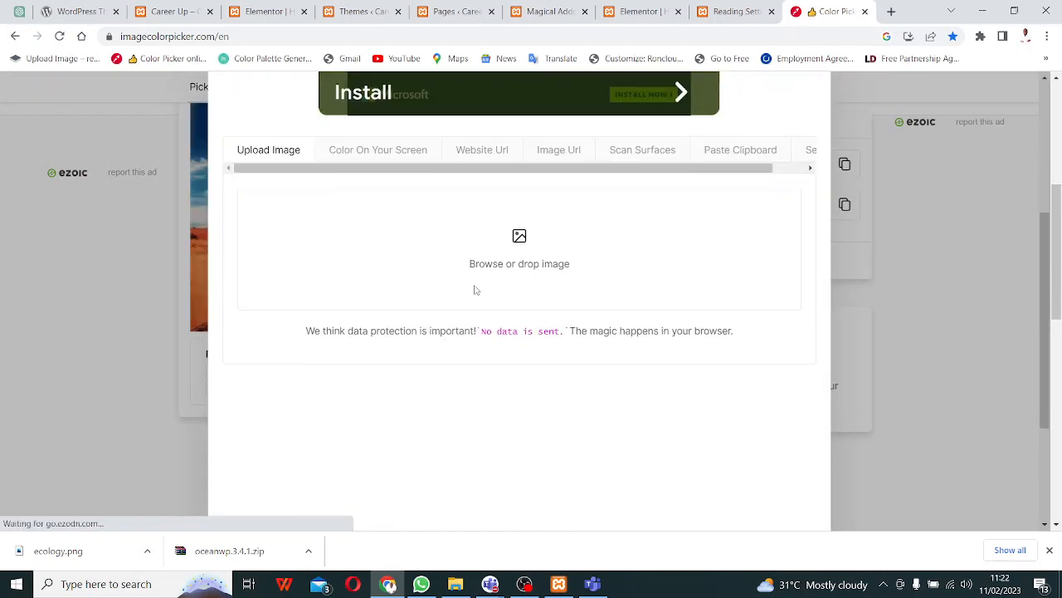
pyautogui.click(509, 254)
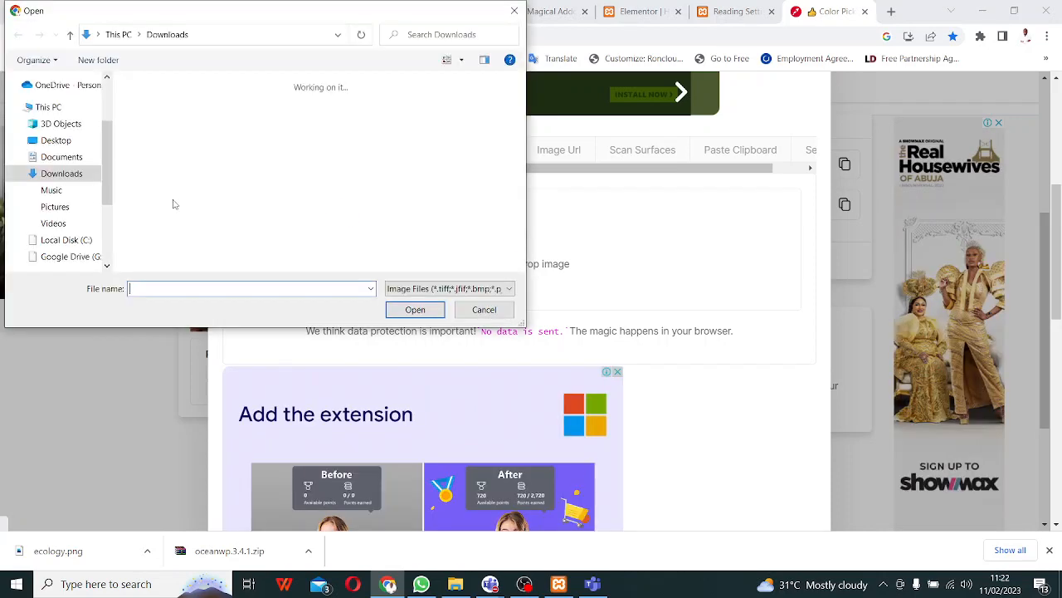
pyautogui.click(153, 114)
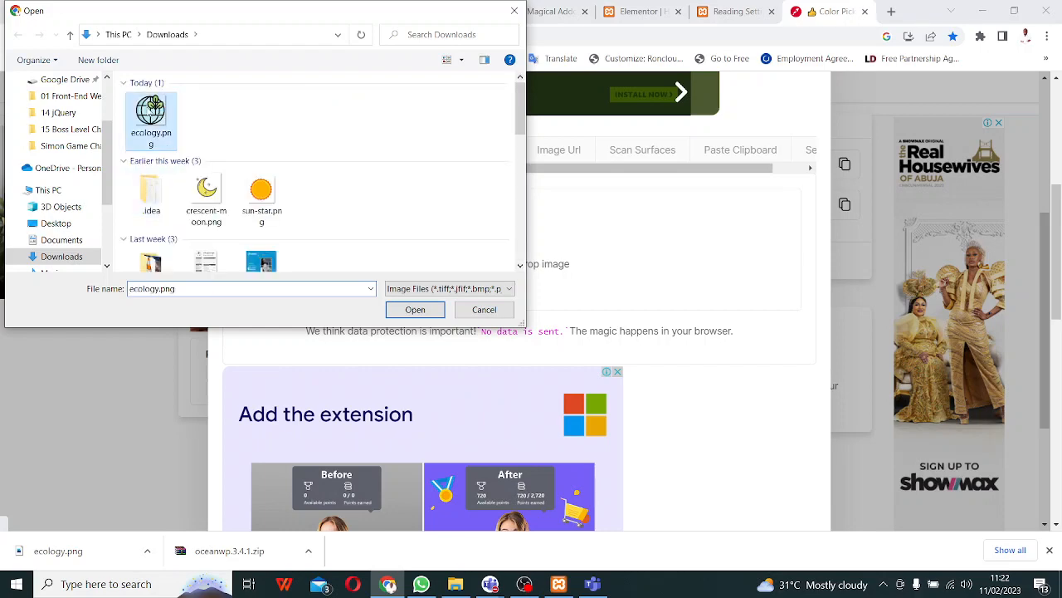
pyautogui.click(403, 305)
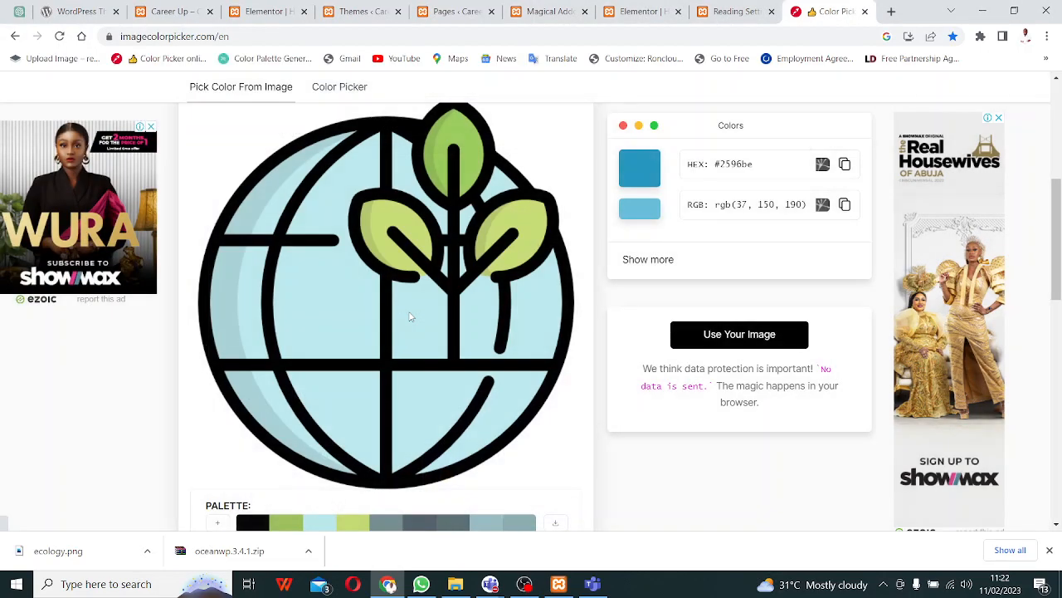
# - Sample the globe's light blue #bdeaef and copy its hex value
pyautogui.scroll(-1, 407, 326)
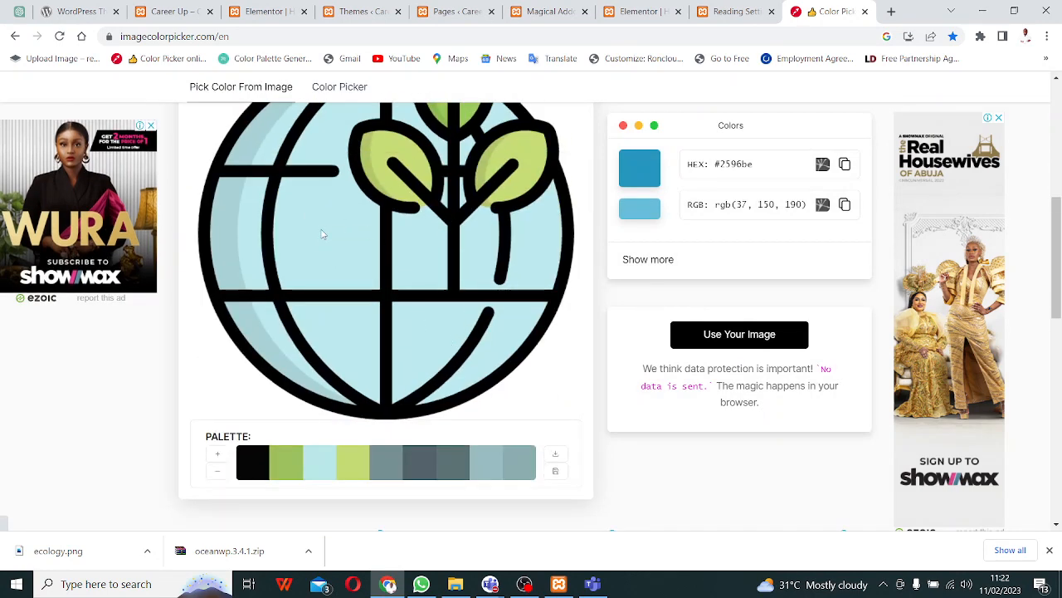
pyautogui.scroll(-1, 608, 483)
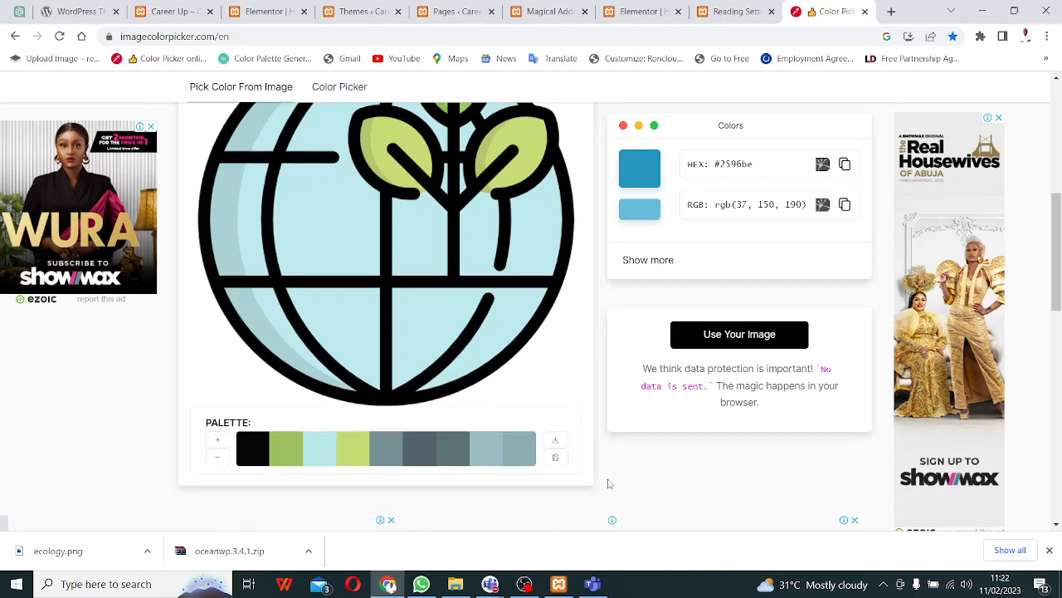
pyautogui.scroll(2, 409, 286)
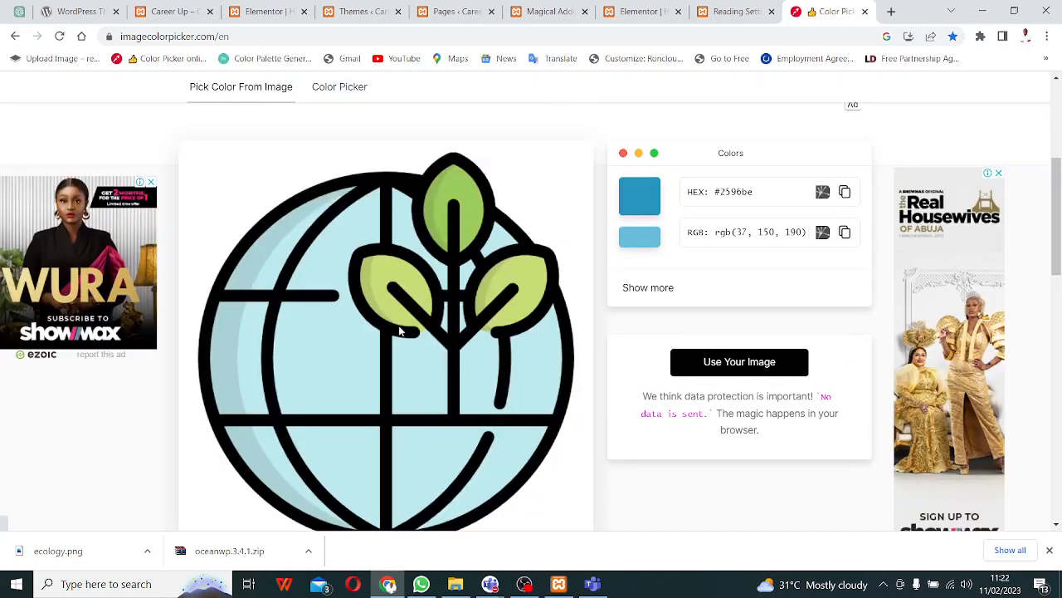
pyautogui.scroll(-2, 349, 349)
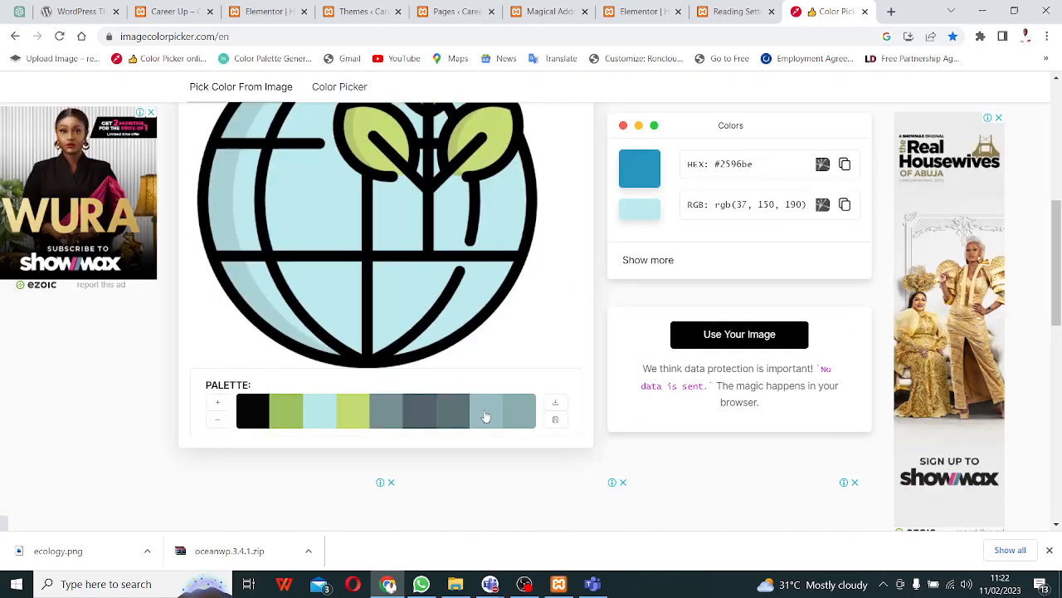
pyautogui.click(388, 229)
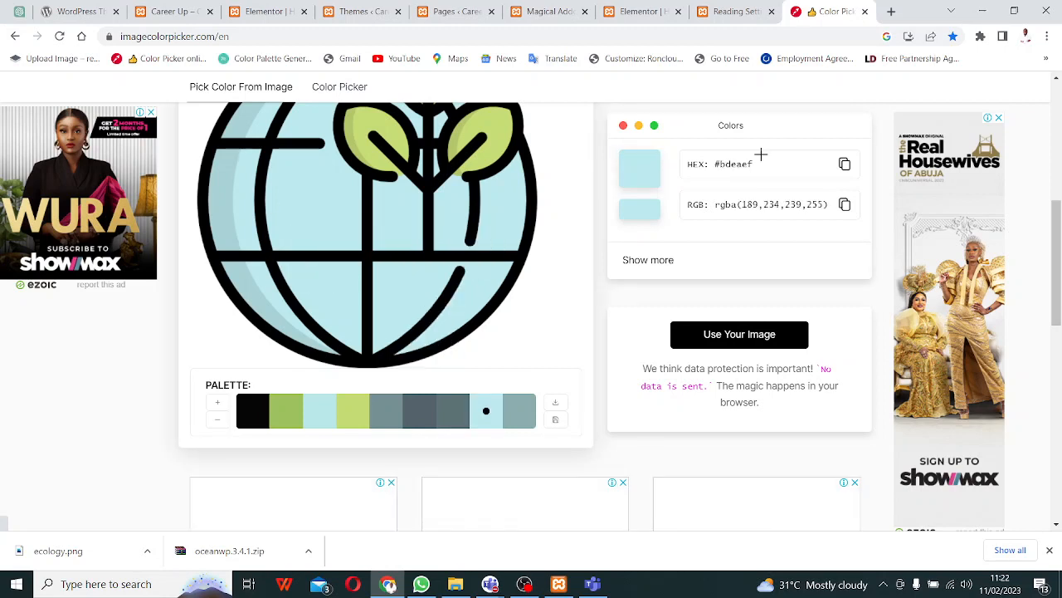
pyautogui.click(845, 165)
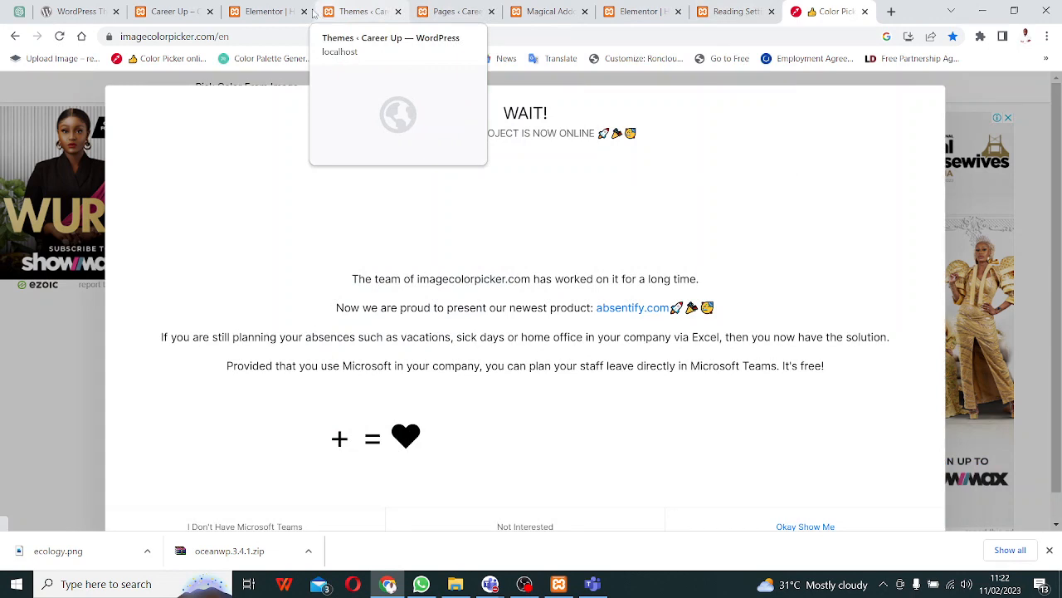
pyautogui.click(281, 12)
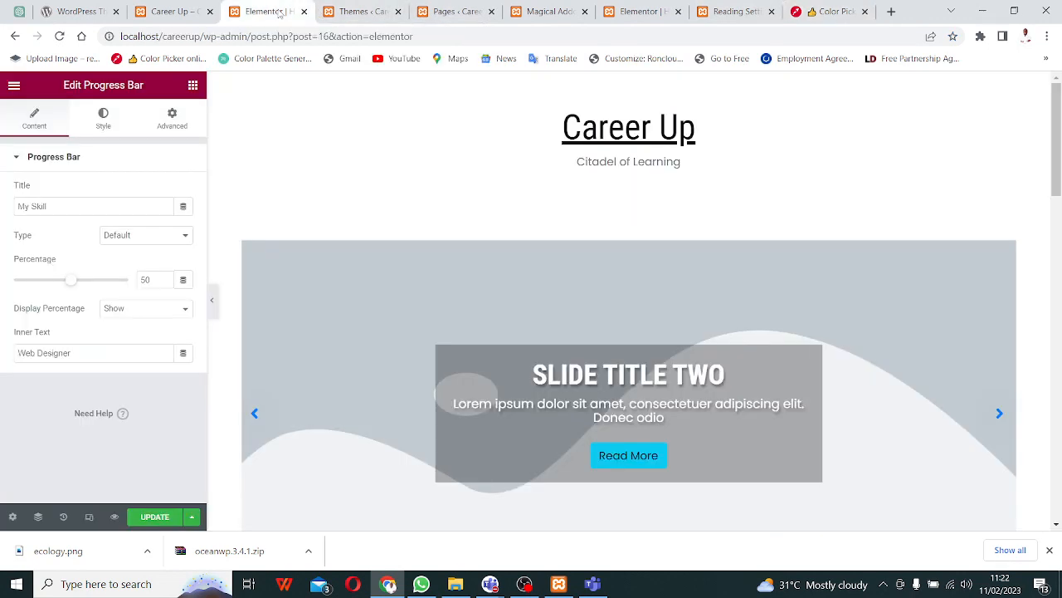
# - Open the Site Title colour picker, currently pink #F22A84, in the Site Logo Style panel
pyautogui.click(653, 12)
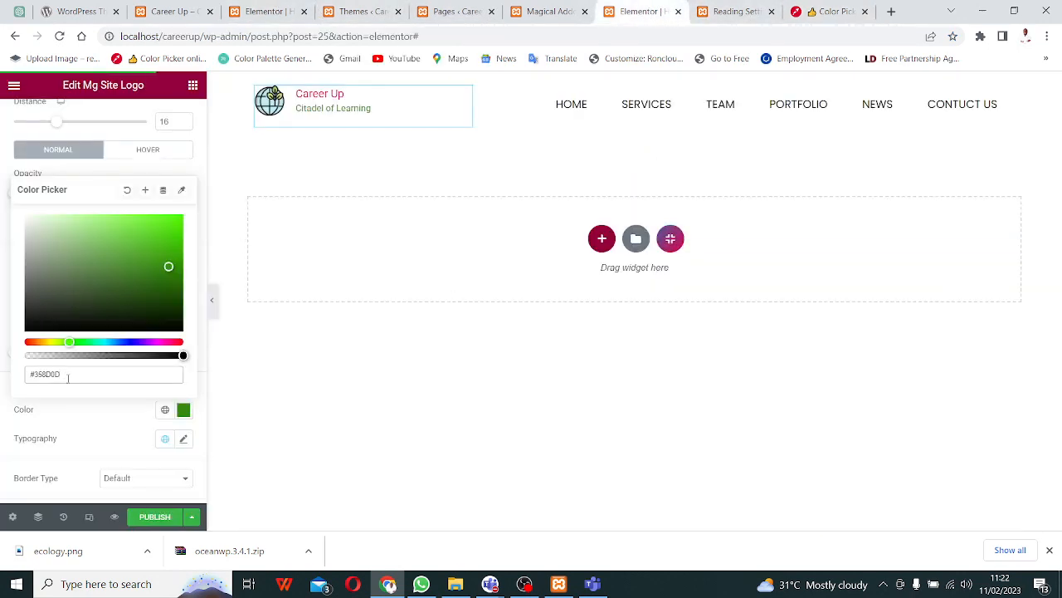
pyautogui.scroll(1, 110, 402)
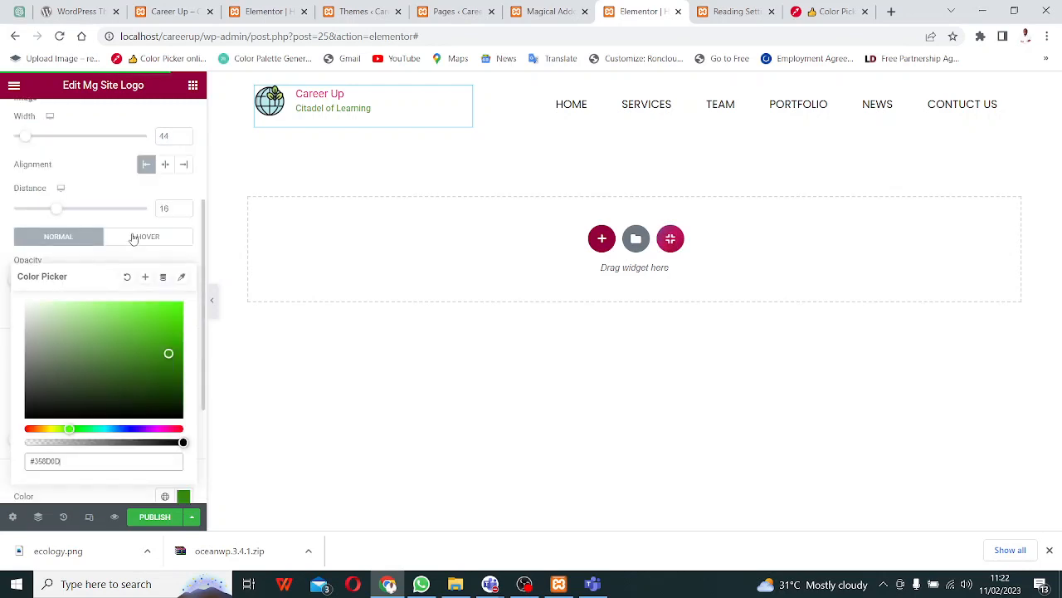
pyautogui.scroll(2, 134, 239)
pyautogui.scroll(-2, 148, 311)
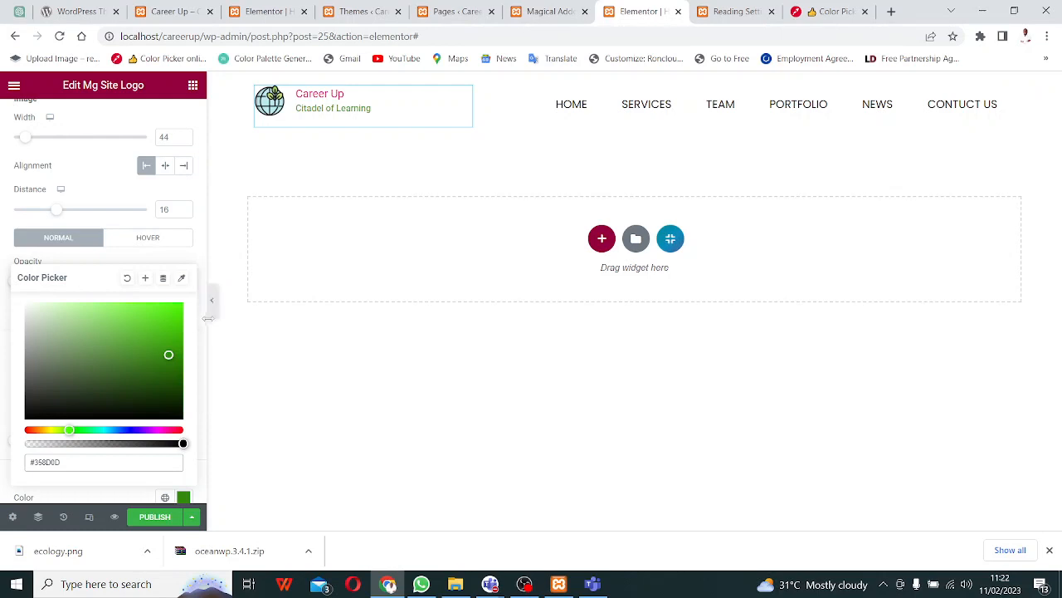
pyautogui.scroll(-5, 201, 335)
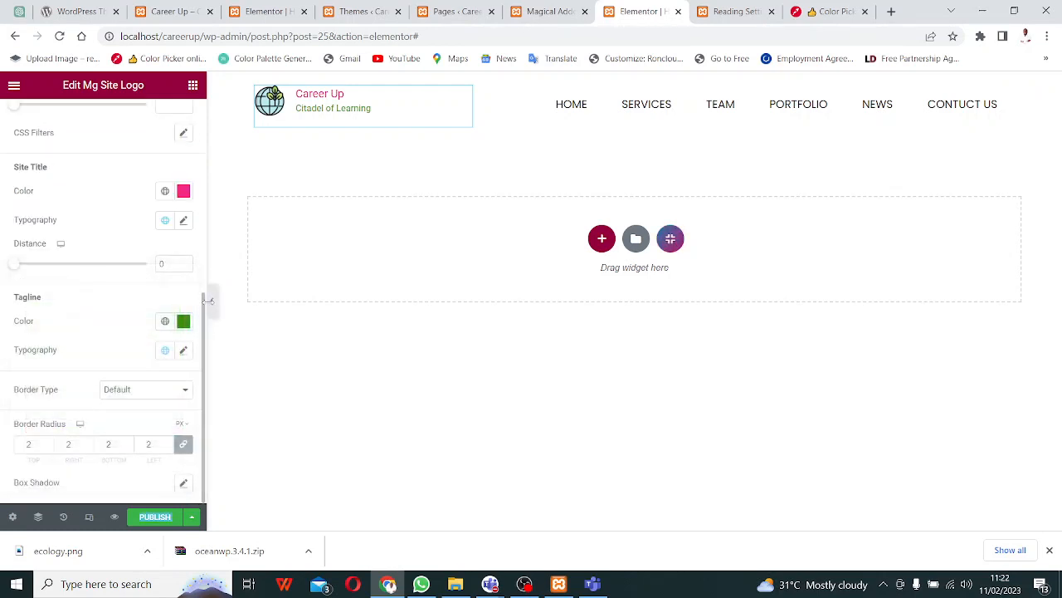
pyautogui.click(183, 192)
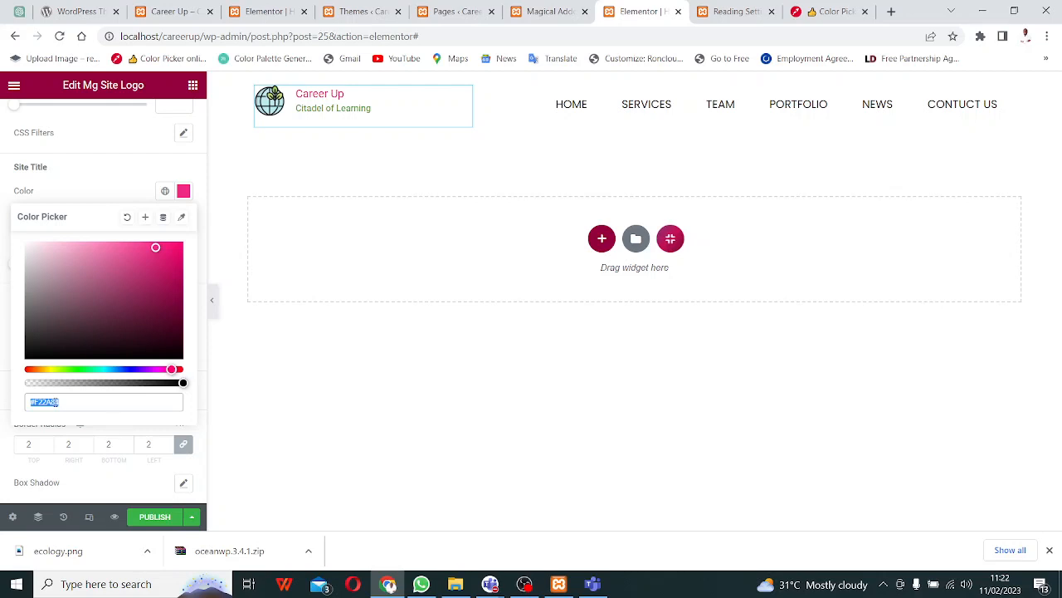
# - Paste #bdeaef as the Career Up site title colour
pyautogui.hotkey('ctrl', 'v')
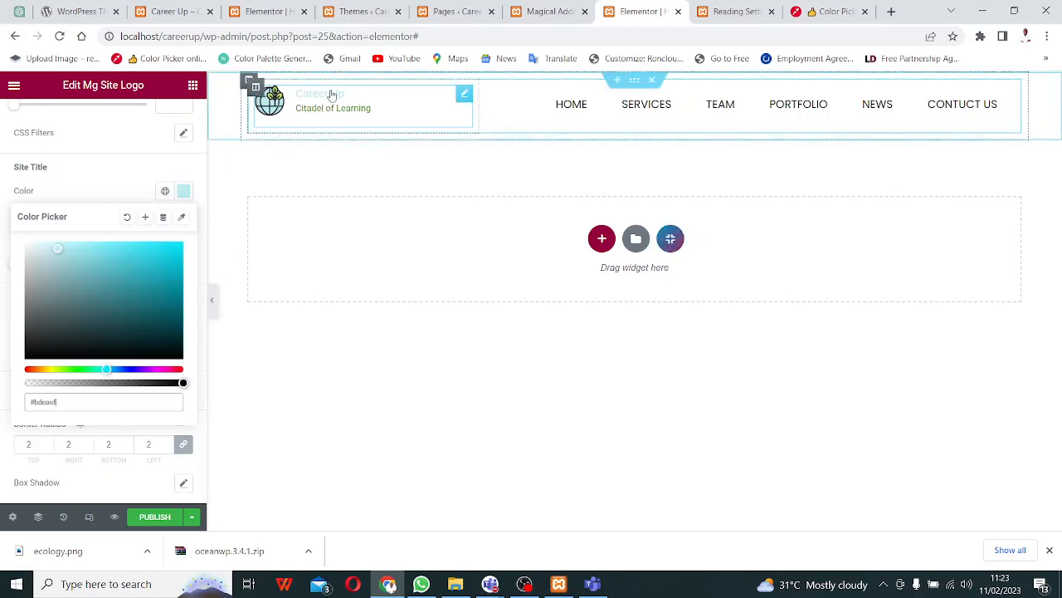
pyautogui.click(833, 11)
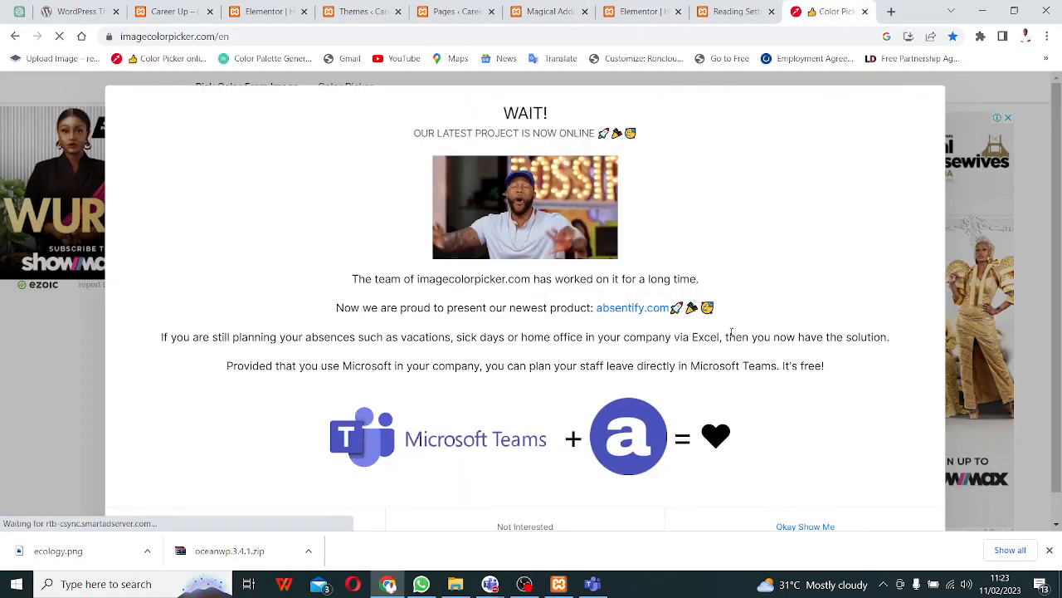
# - Dismiss the promo popup and copy the darker globe blue #aad2d7
pyautogui.scroll(-1, 733, 322)
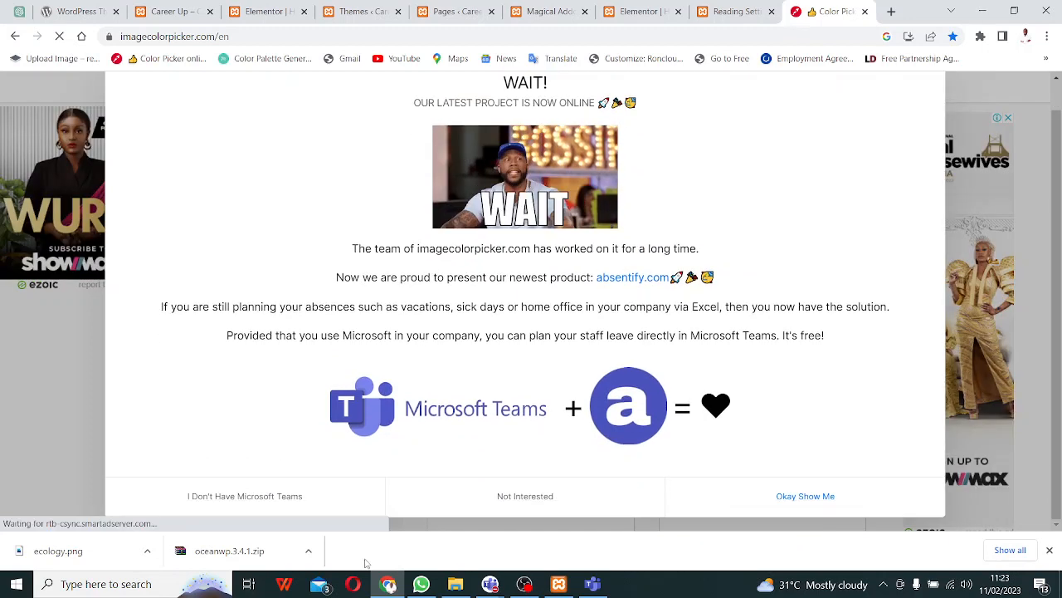
pyautogui.click(486, 493)
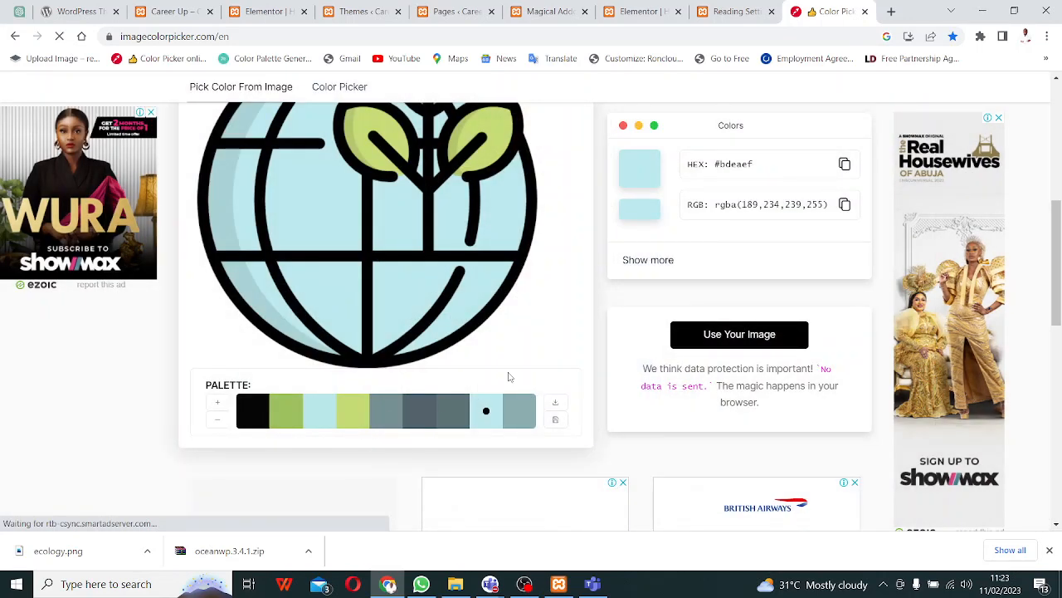
pyautogui.click(219, 220)
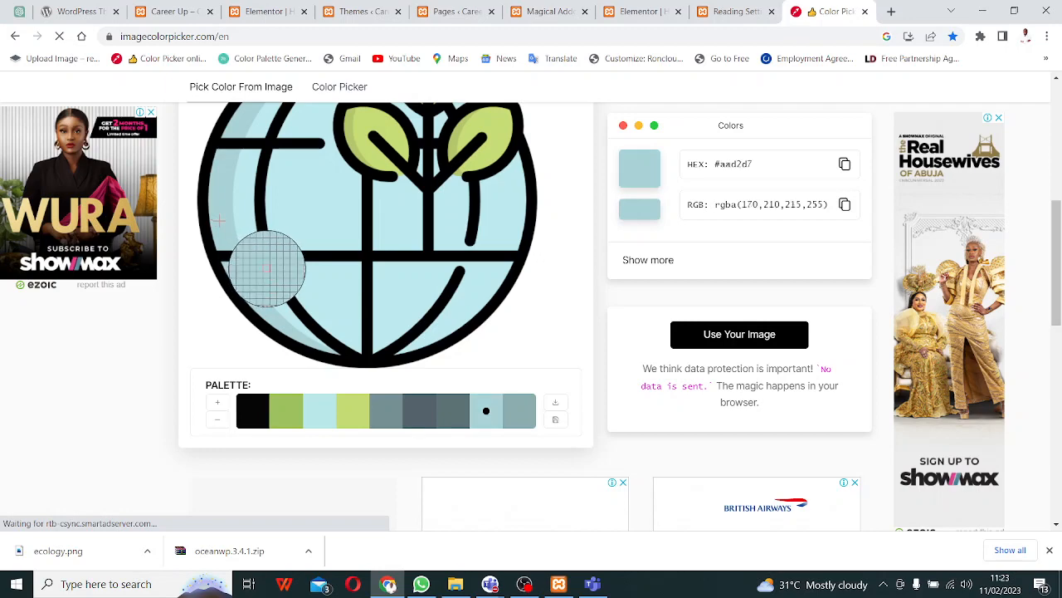
pyautogui.click(845, 166)
pyautogui.click(639, 12)
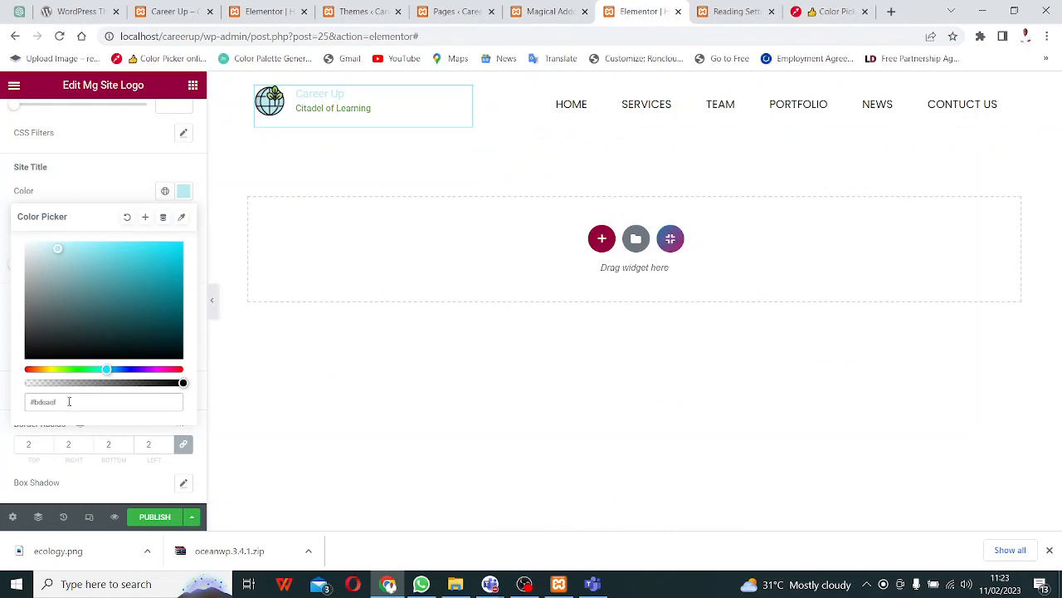
# - Replace the site title's hex colour with #aad2d7
pyautogui.moveTo(69, 402); pyautogui.dragTo(17, 403)
pyautogui.hotkey('ctrl', 'v')
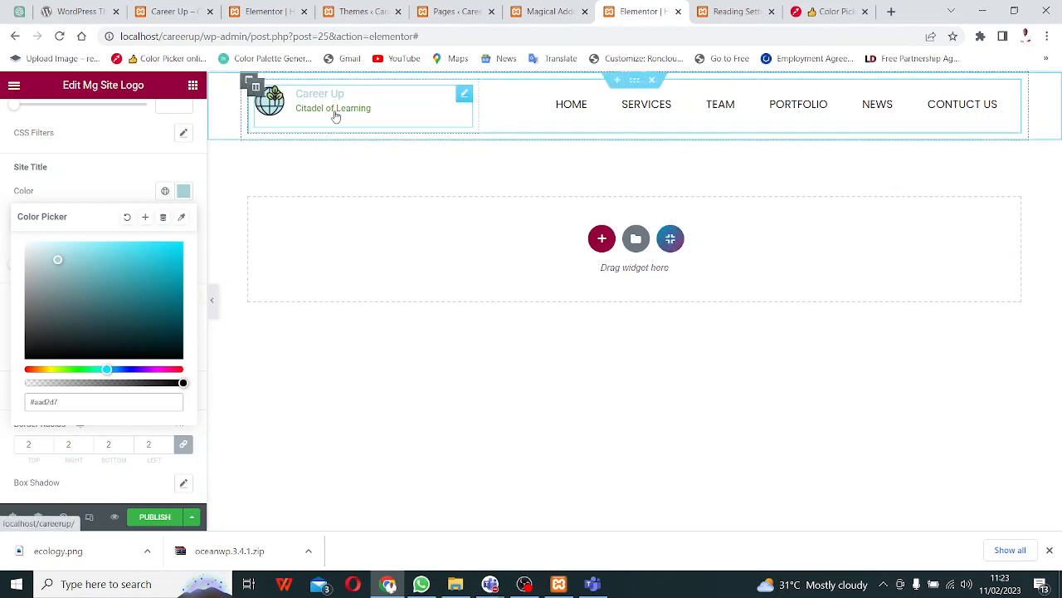
pyautogui.click(819, 12)
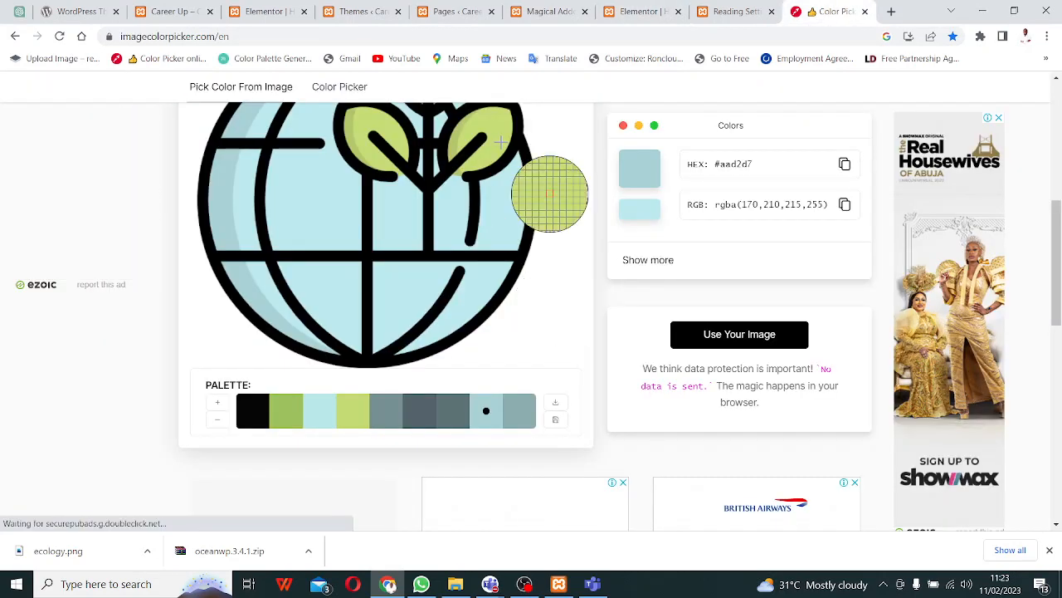
# - Sample the globe's leaf green #b2c66a and copy its hex value
pyautogui.click(479, 123)
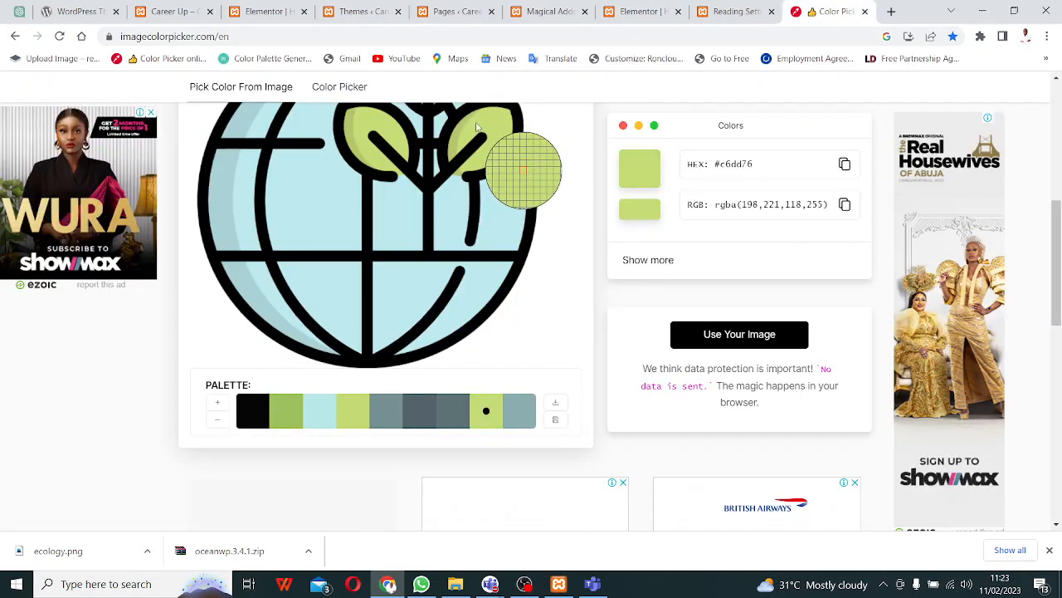
pyautogui.click(501, 191)
pyautogui.click(845, 164)
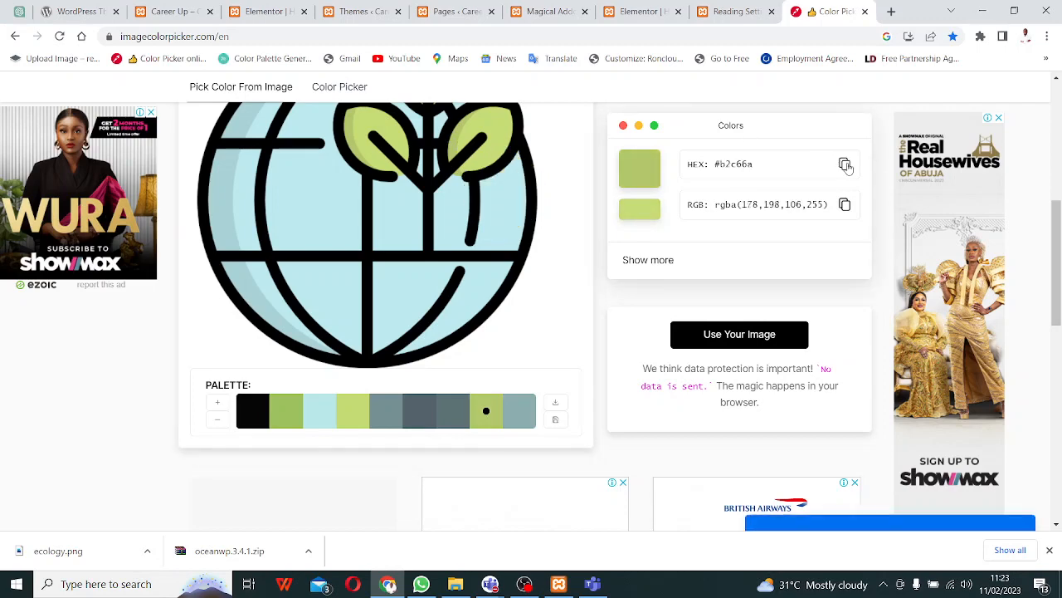
pyautogui.click(737, 12)
pyautogui.click(643, 12)
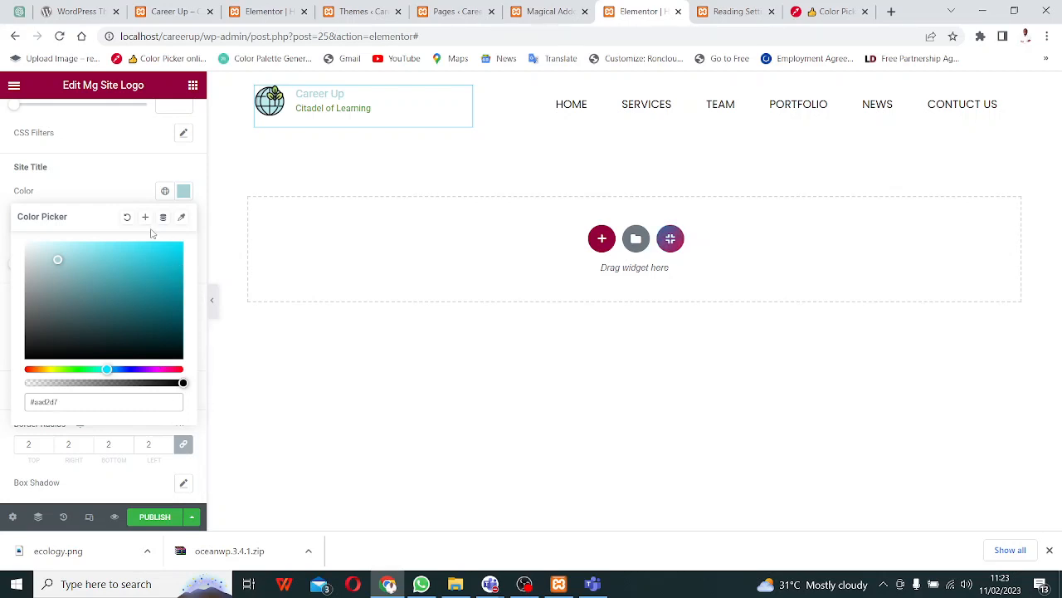
# - Set the 'Citadel of Learning' tagline colour to #b2c66a and deselect the logo widget
pyautogui.click(107, 171)
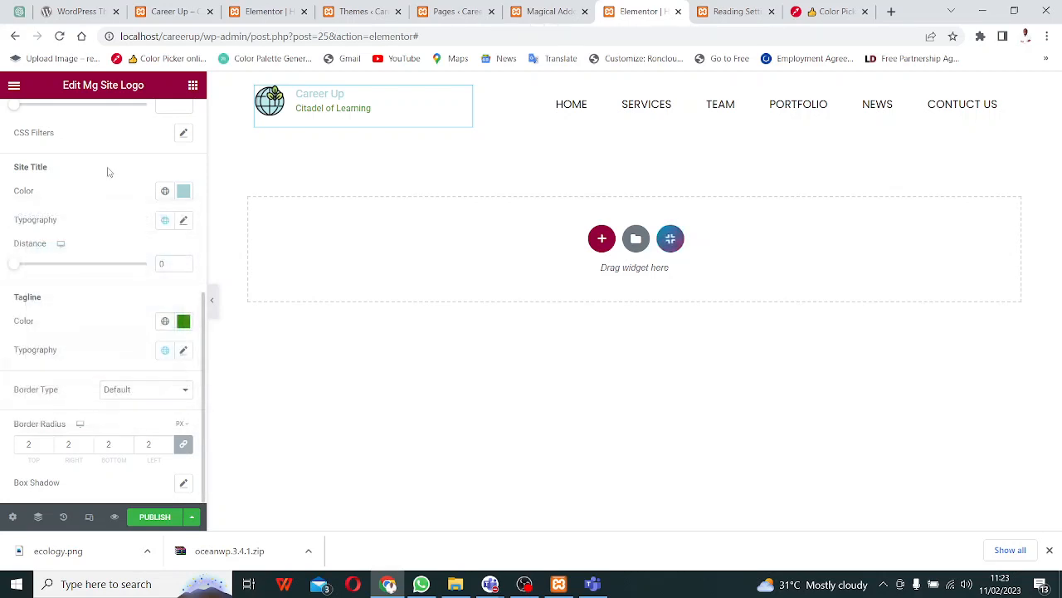
pyautogui.click(183, 321)
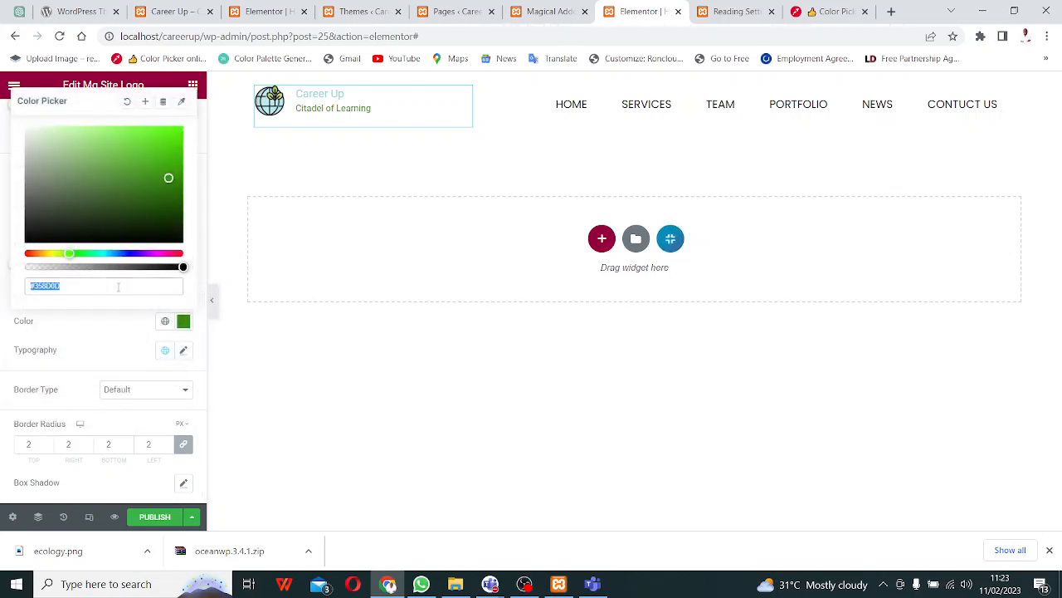
pyautogui.hotkey('ctrl', 'v')
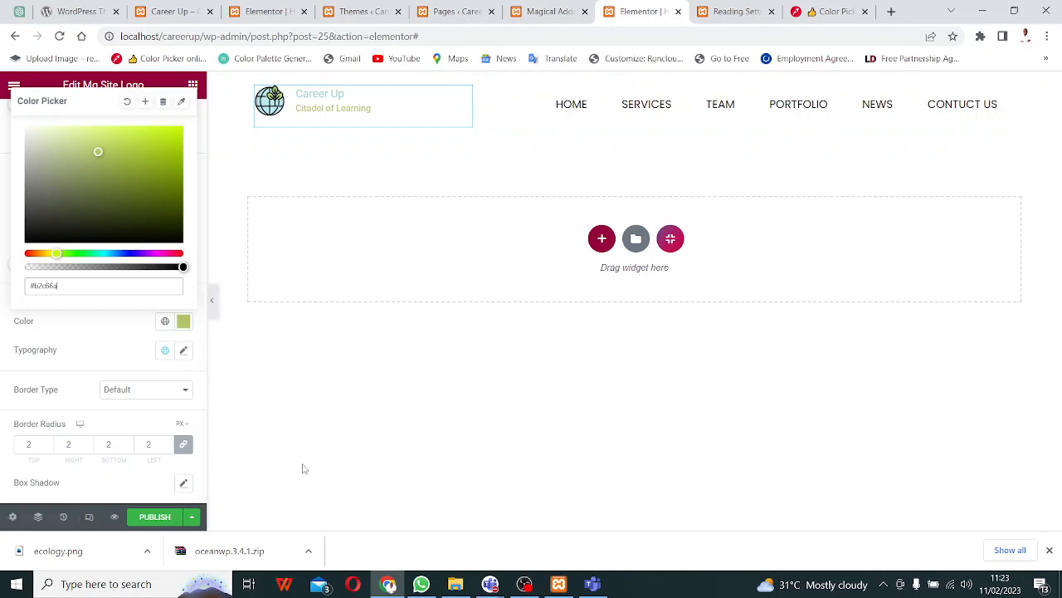
pyautogui.click(315, 423)
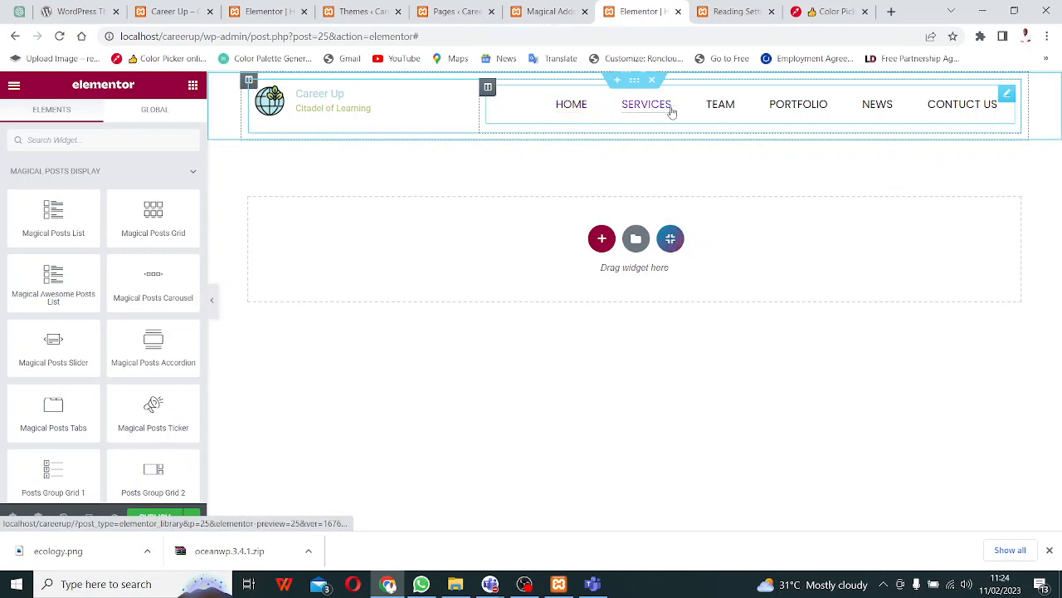
# - Remove the News item from the header's MG Nav Menu widget
pyautogui.click(537, 112)
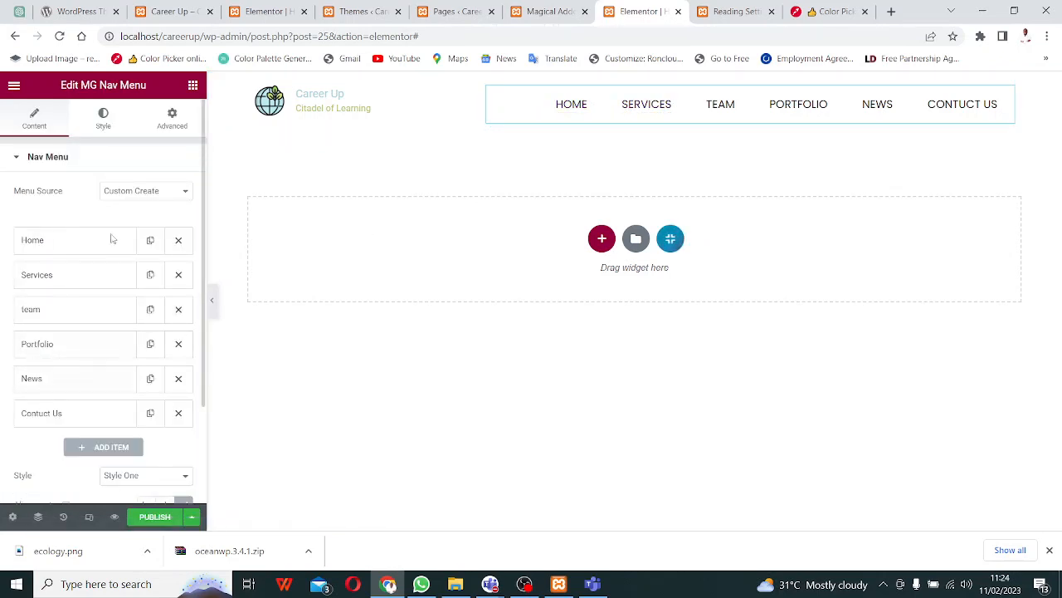
pyautogui.scroll(-2, 134, 343)
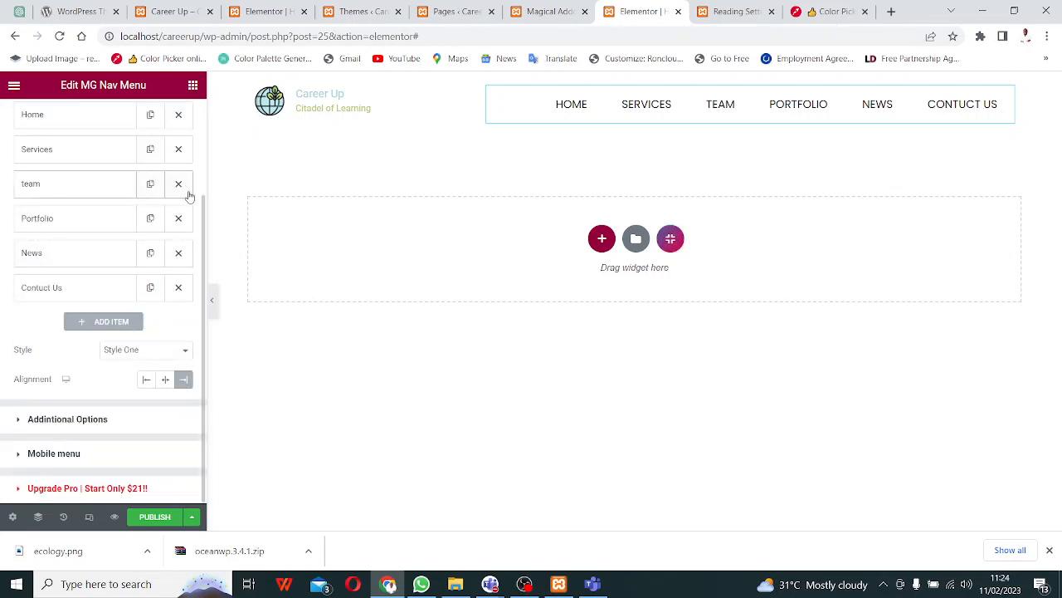
pyautogui.click(178, 254)
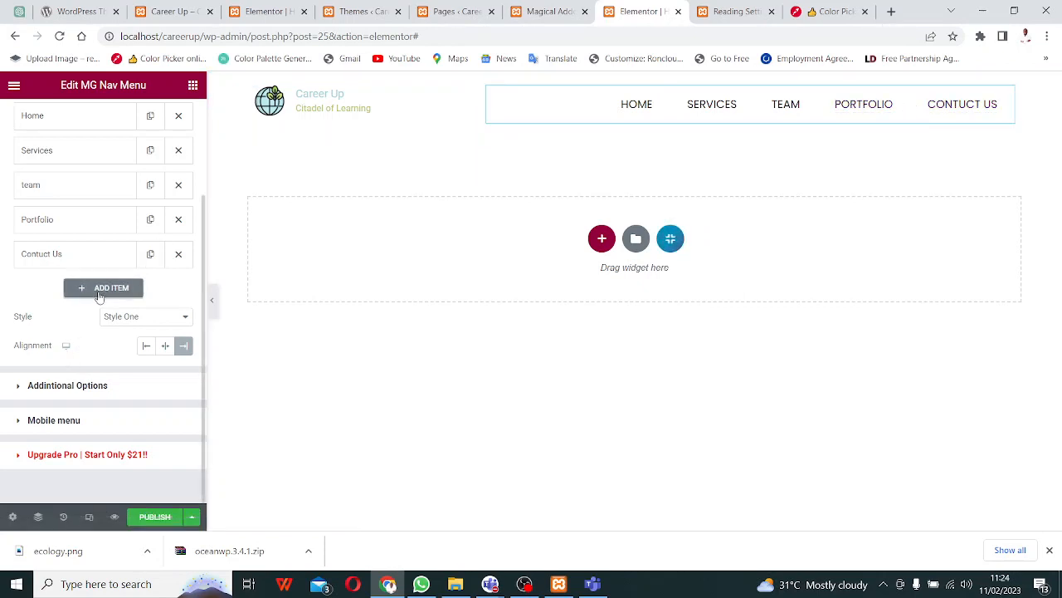
pyautogui.scroll(3, 101, 296)
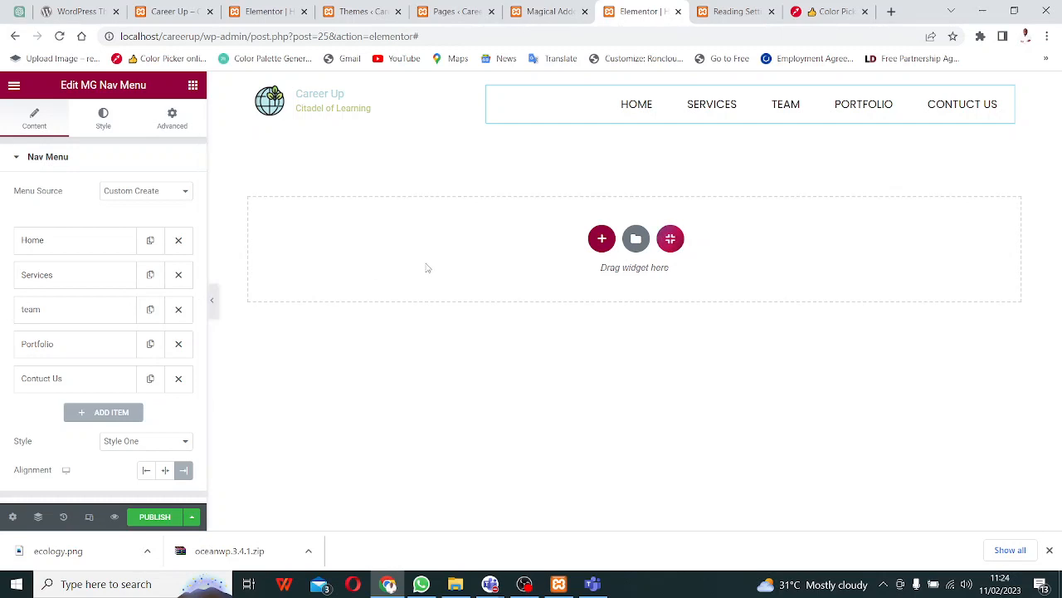
pyautogui.click(548, 13)
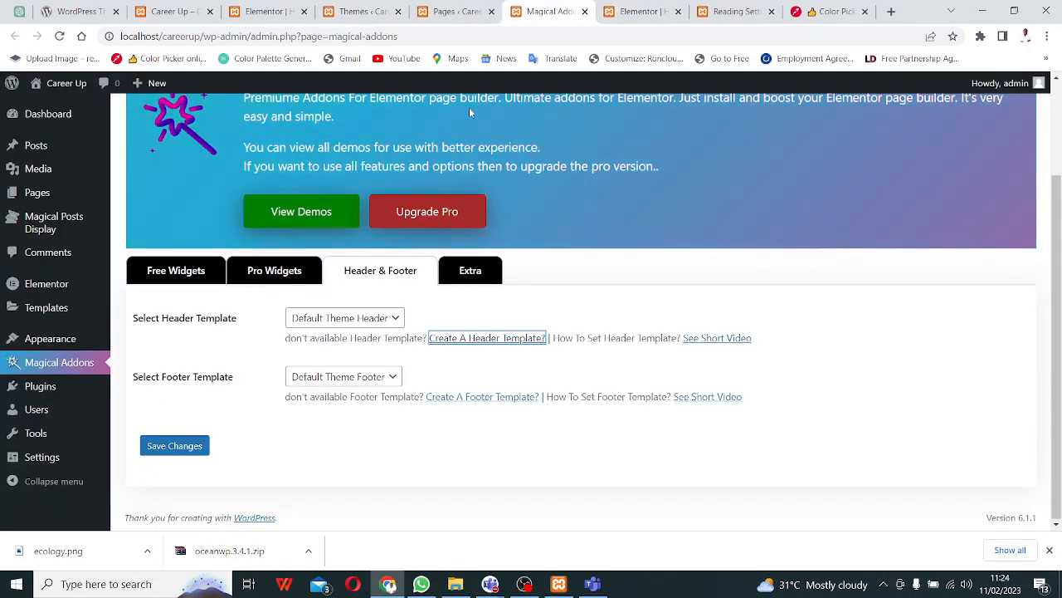
# - Publish the edited Header section template, then return to the All Pages list
pyautogui.click(633, 12)
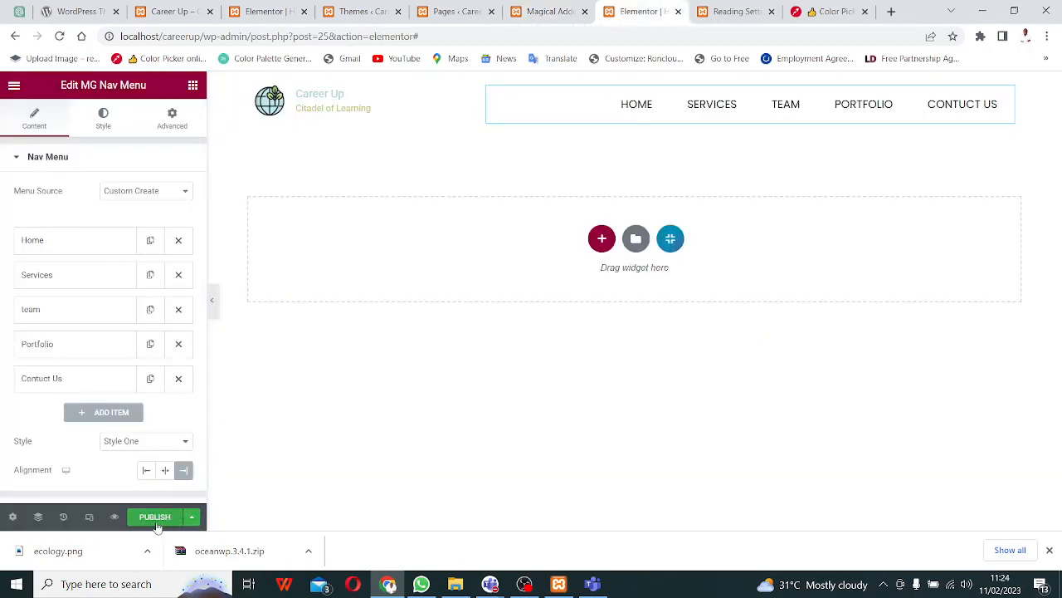
pyautogui.click(156, 523)
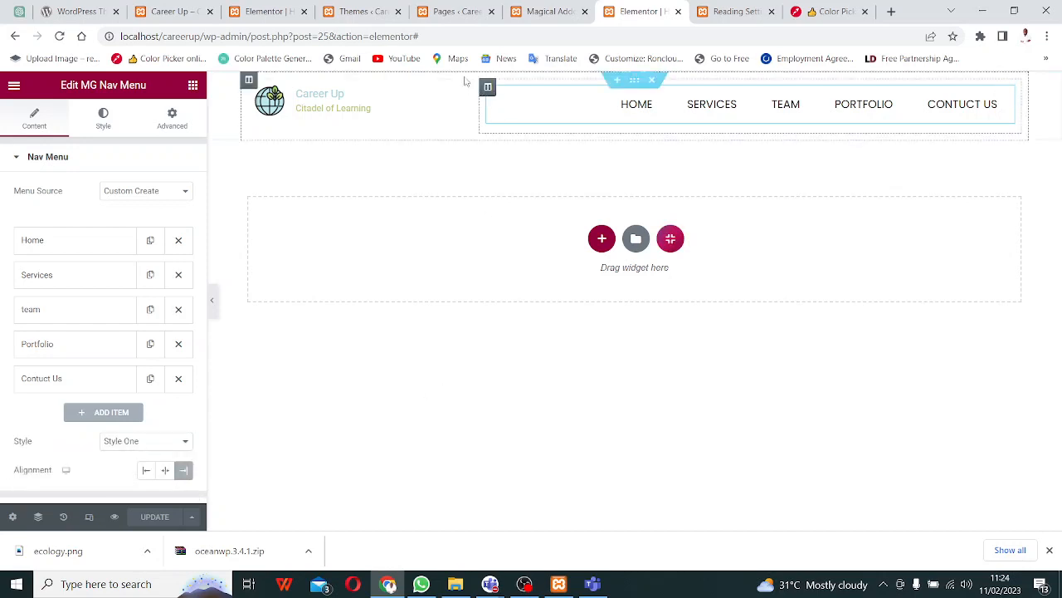
pyautogui.click(456, 11)
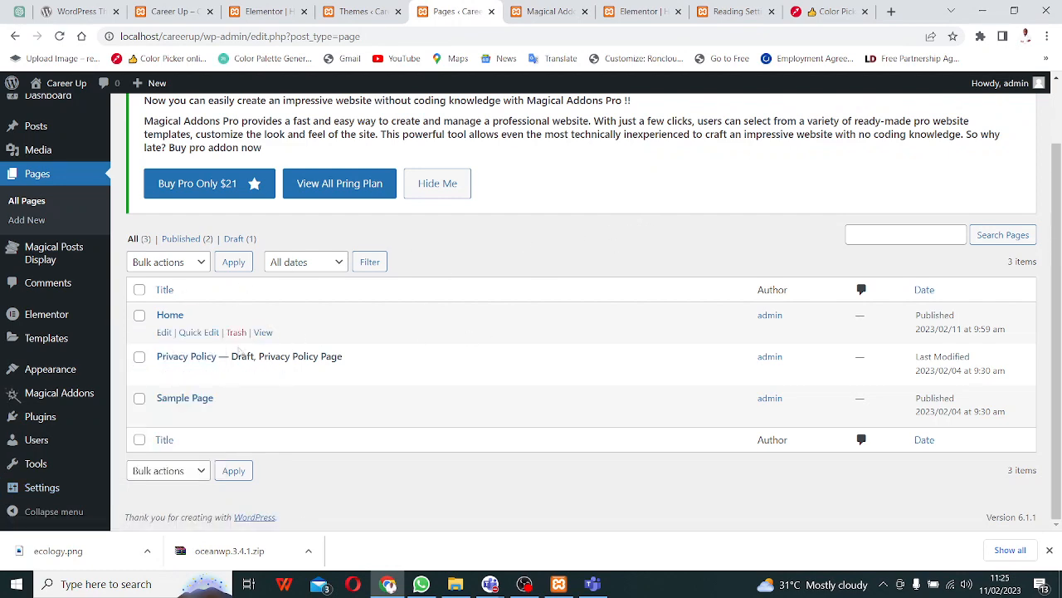
# - Close the Elementor Home page editor, leaving without saving changes
pyautogui.click(264, 11)
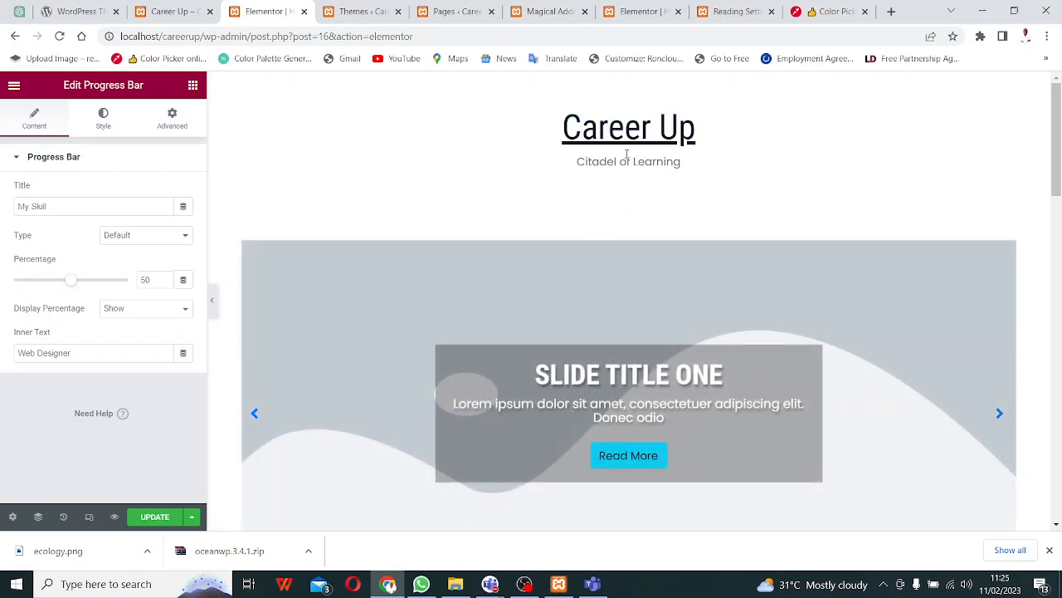
pyautogui.click(303, 11)
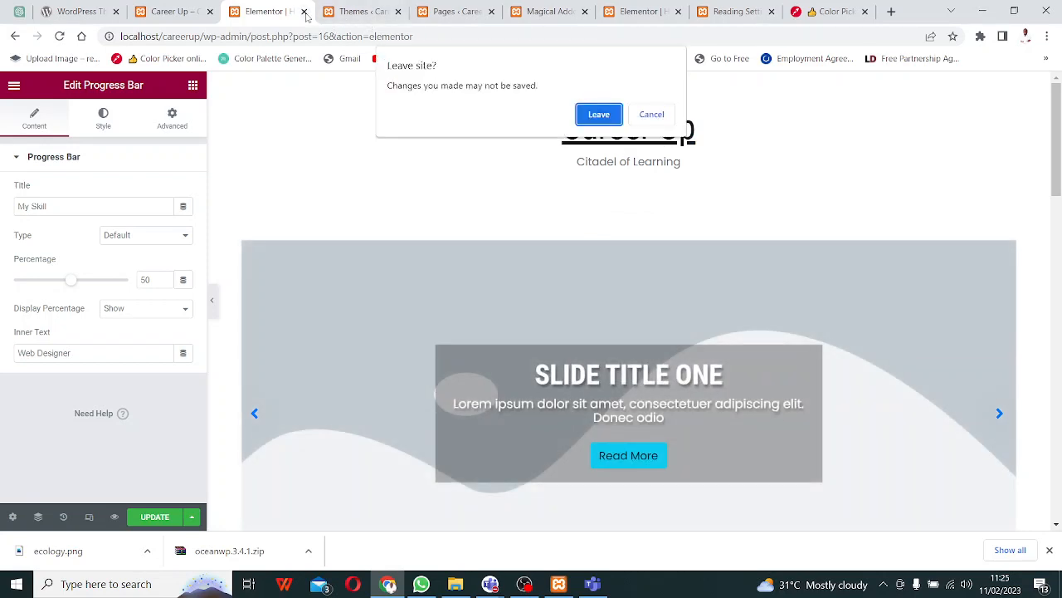
pyautogui.click(610, 121)
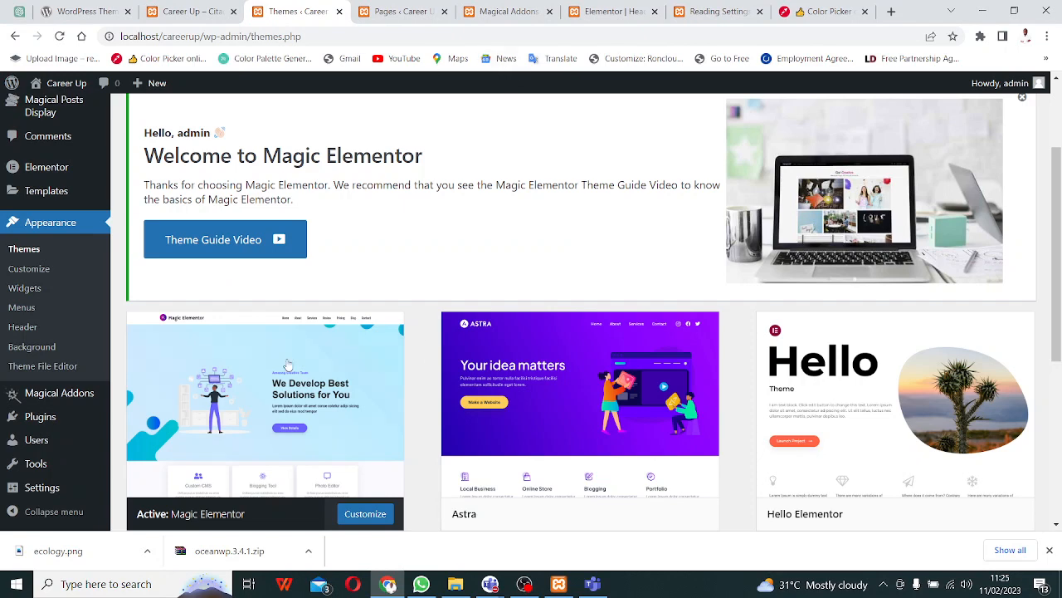
# - Close the Reading Settings tab and return to the Themes page with Magic Elementor active
pyautogui.click(407, 12)
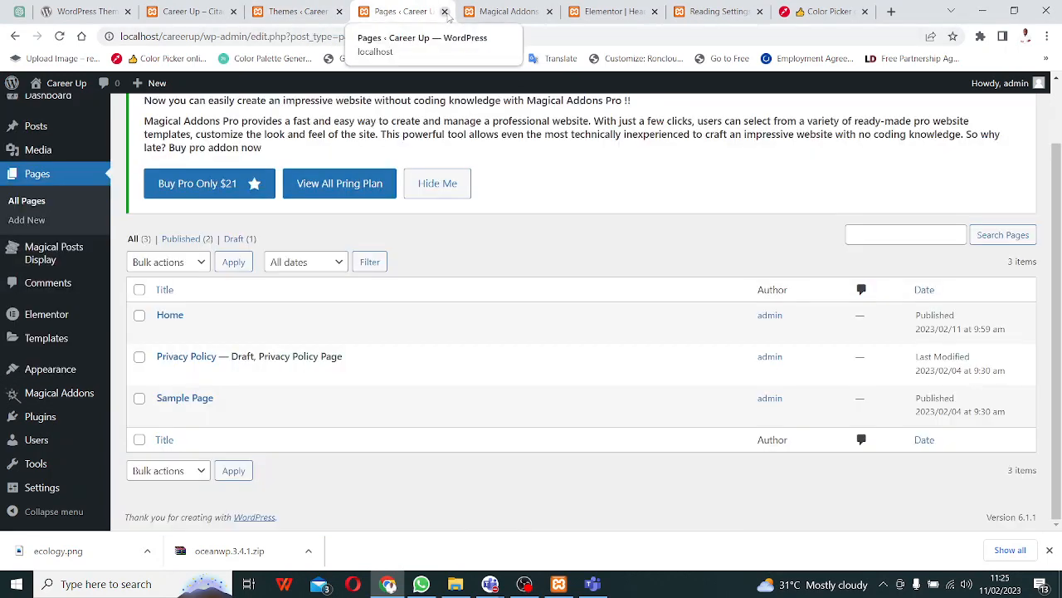
pyautogui.click(741, 14)
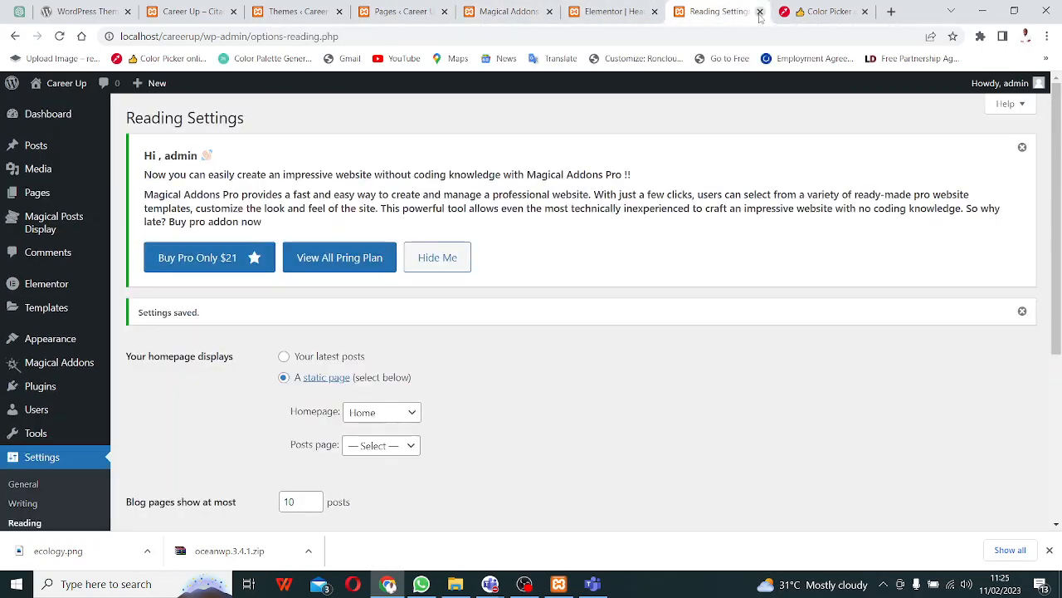
pyautogui.click(759, 11)
pyautogui.click(298, 12)
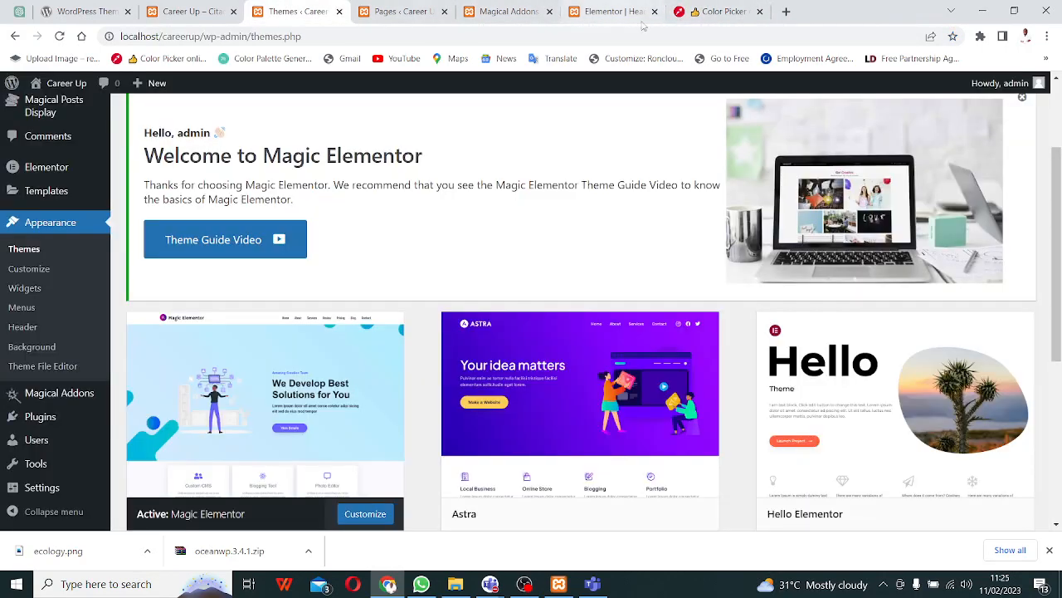
pyautogui.click(604, 18)
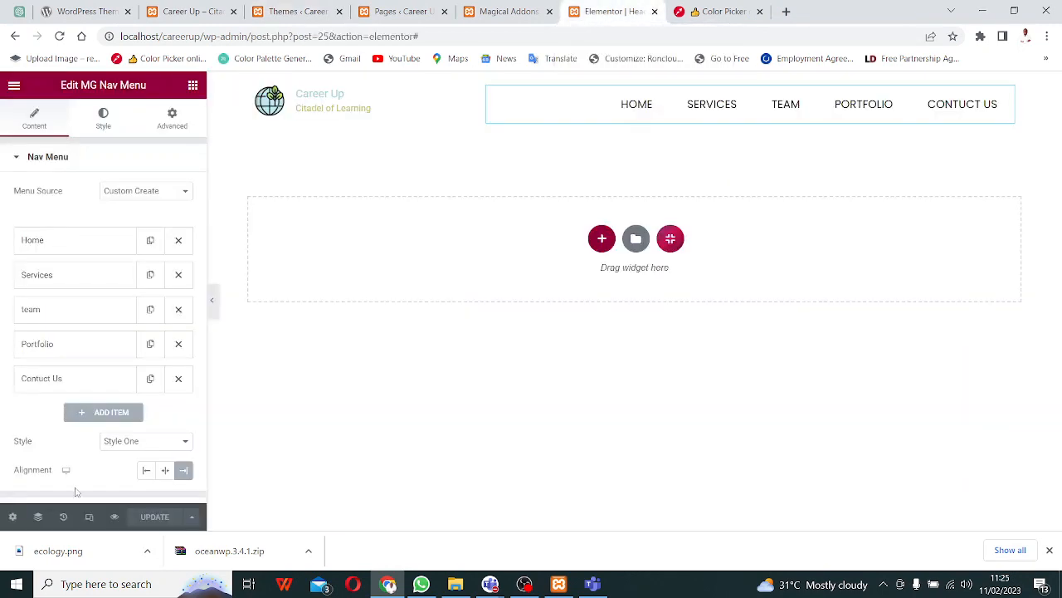
pyautogui.click(586, 11)
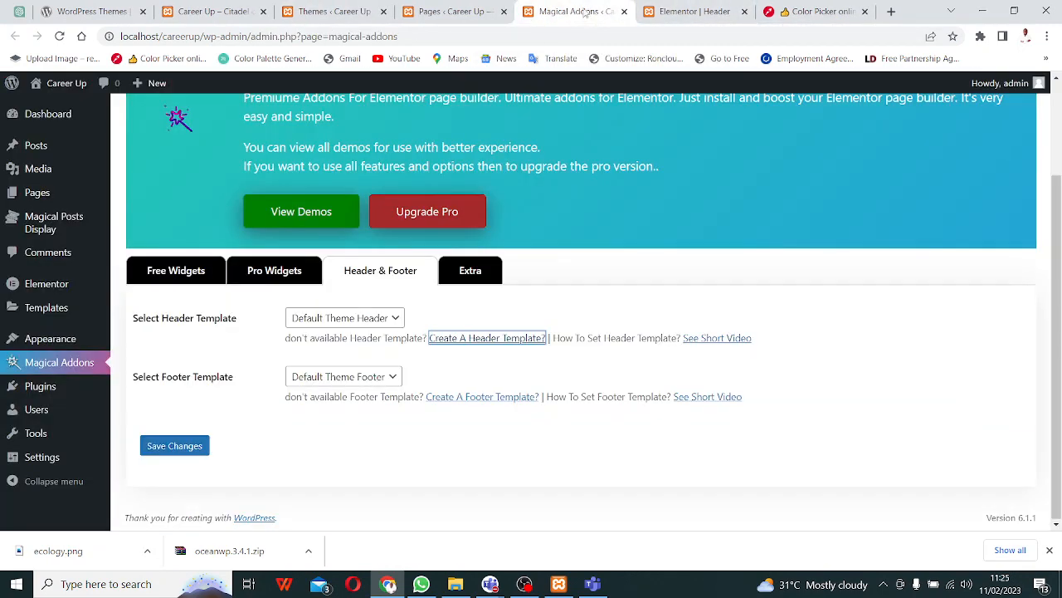
pyautogui.click(467, 12)
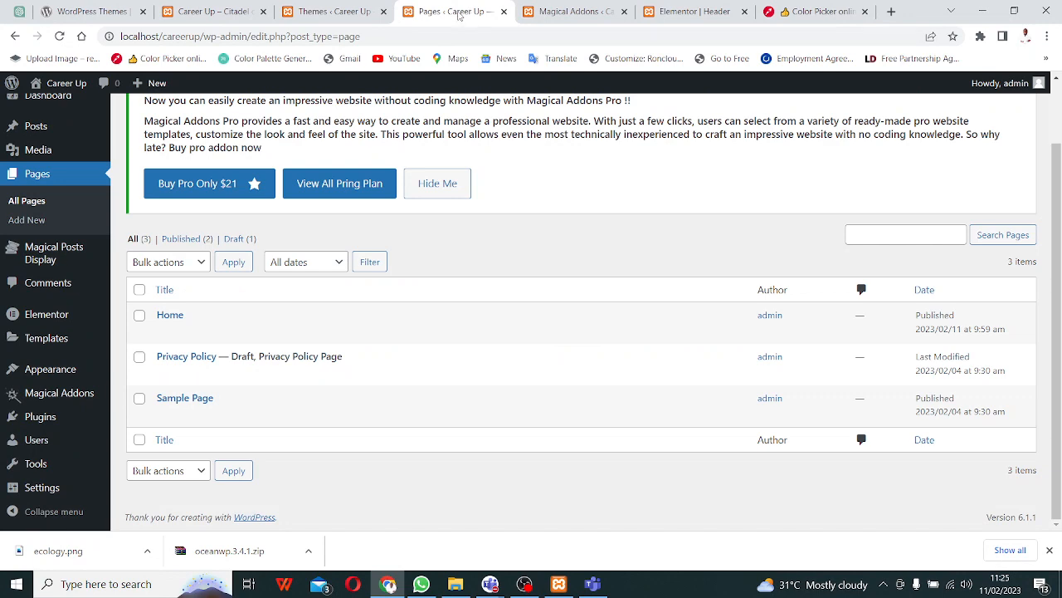
pyautogui.click(336, 11)
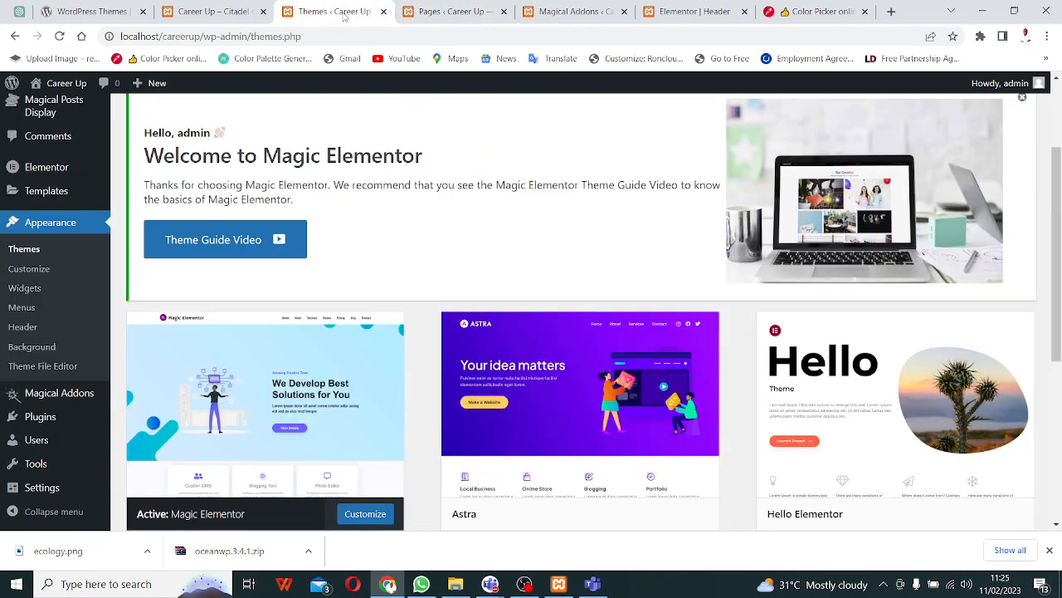
# - Open the active theme's Customizer in a new tab and go to Site Identity
pyautogui.rightClick(368, 518)
pyautogui.click(427, 385)
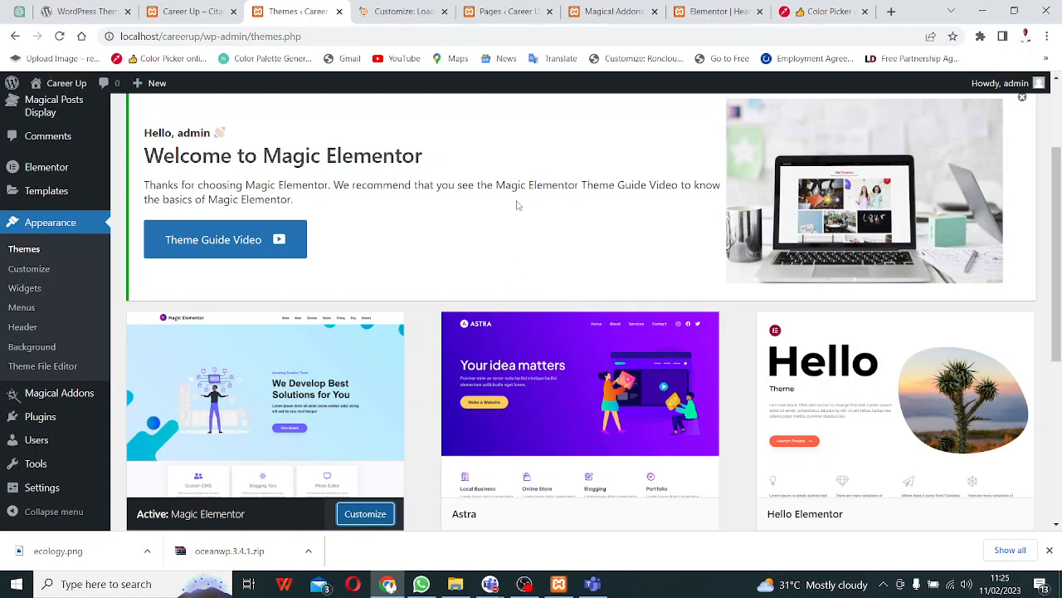
pyautogui.click(378, 11)
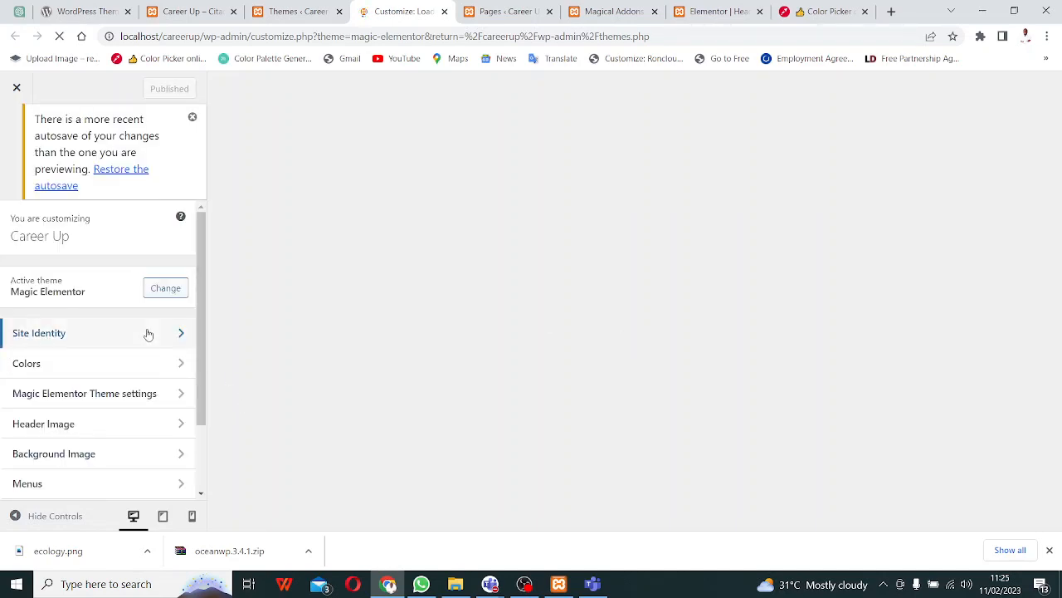
pyautogui.click(147, 333)
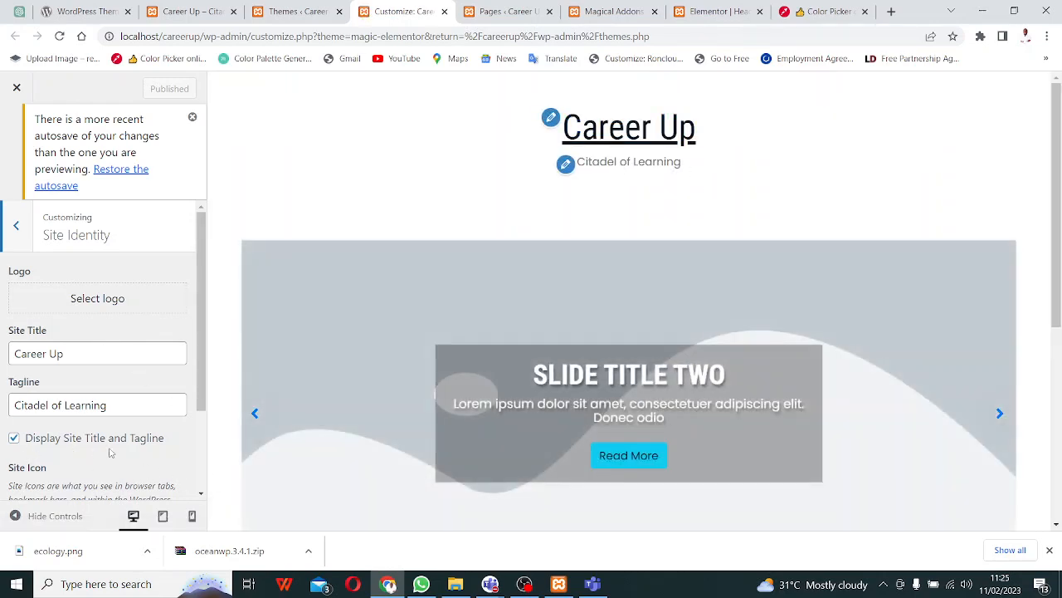
# - Hide the site title and tagline, publish, and choose the ecology globe image as site icon
pyautogui.click(13, 440)
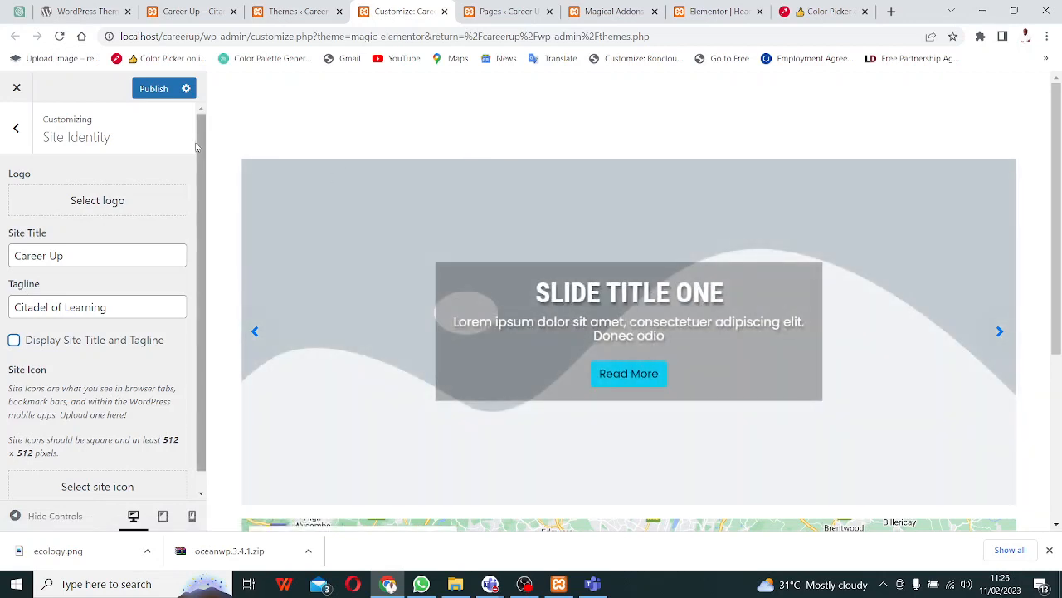
pyautogui.click(158, 92)
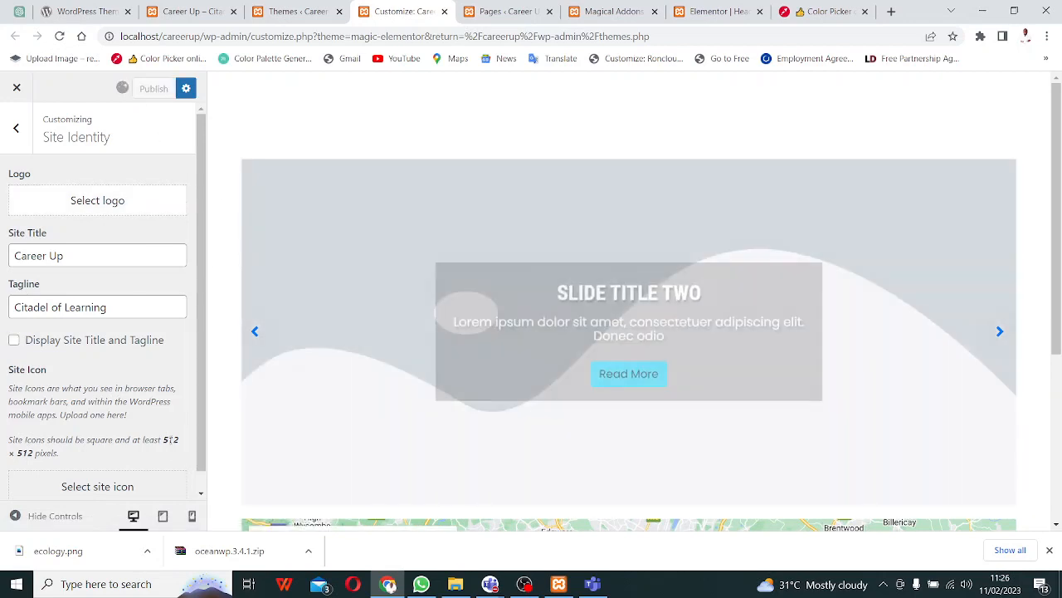
pyautogui.click(84, 488)
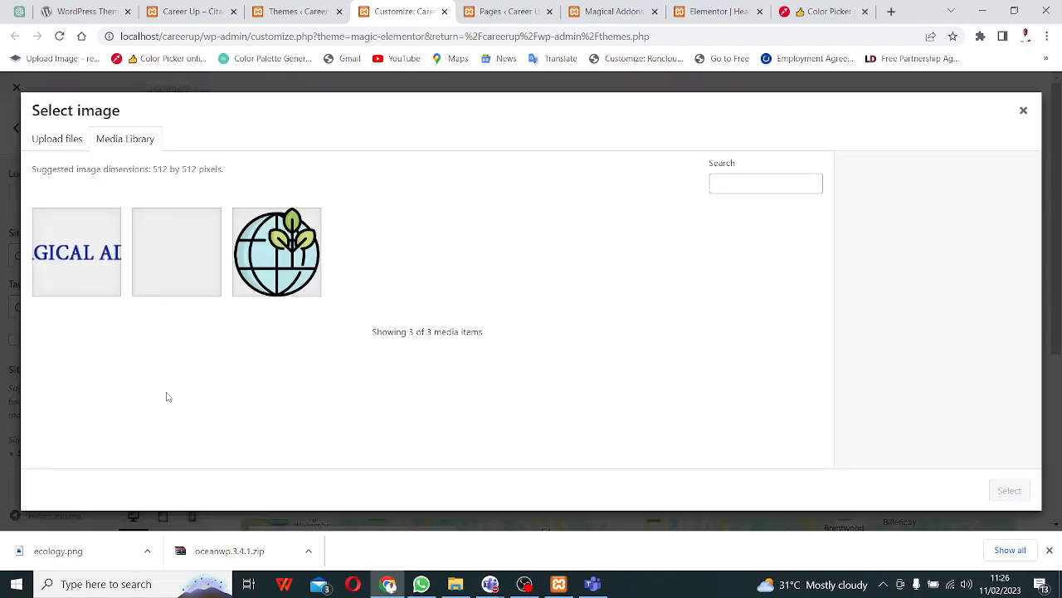
pyautogui.click(266, 281)
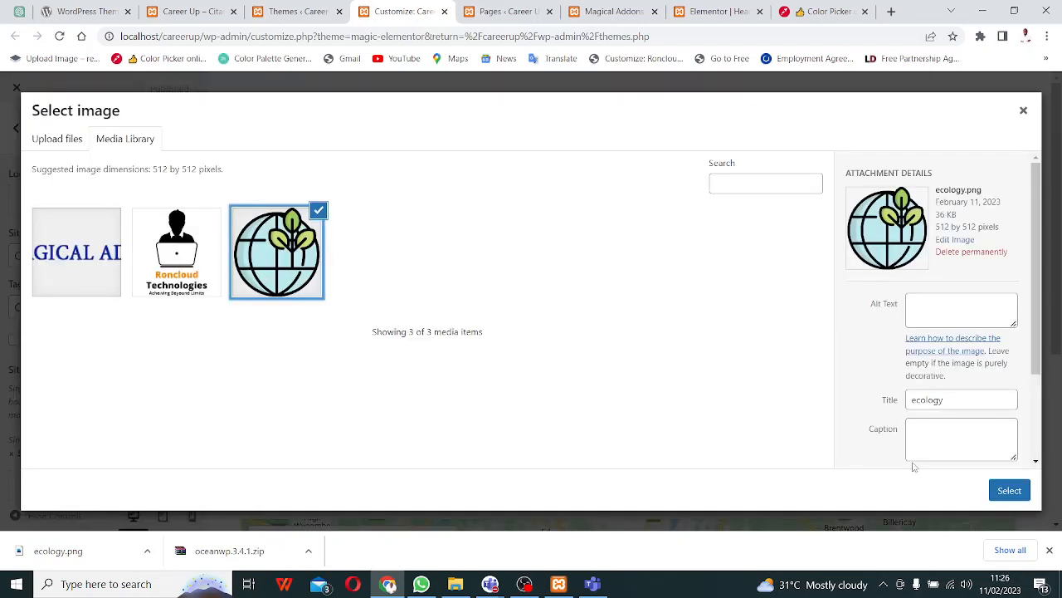
pyautogui.click(1009, 491)
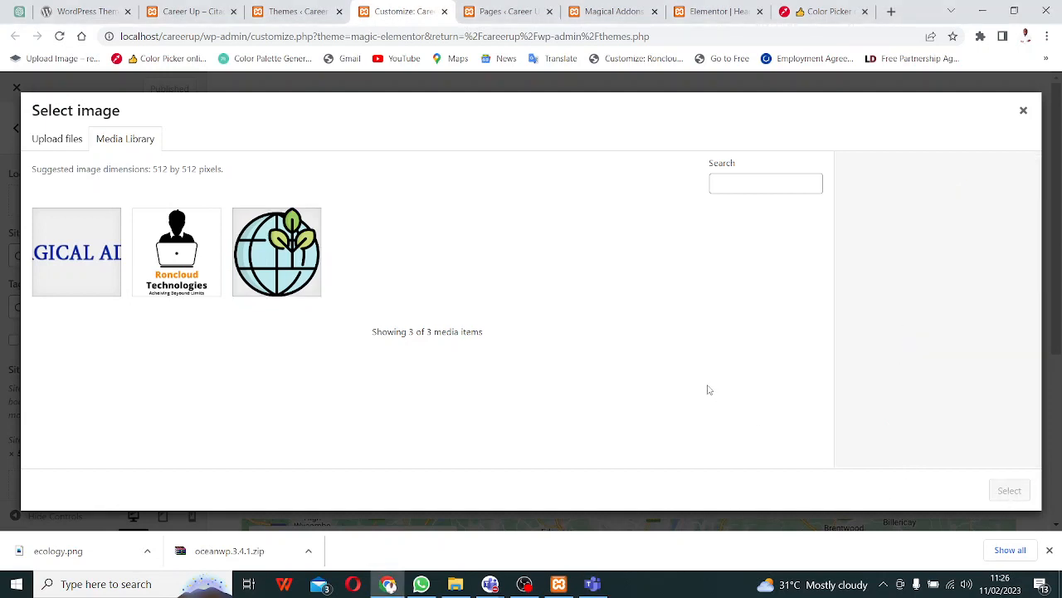
pyautogui.click(242, 269)
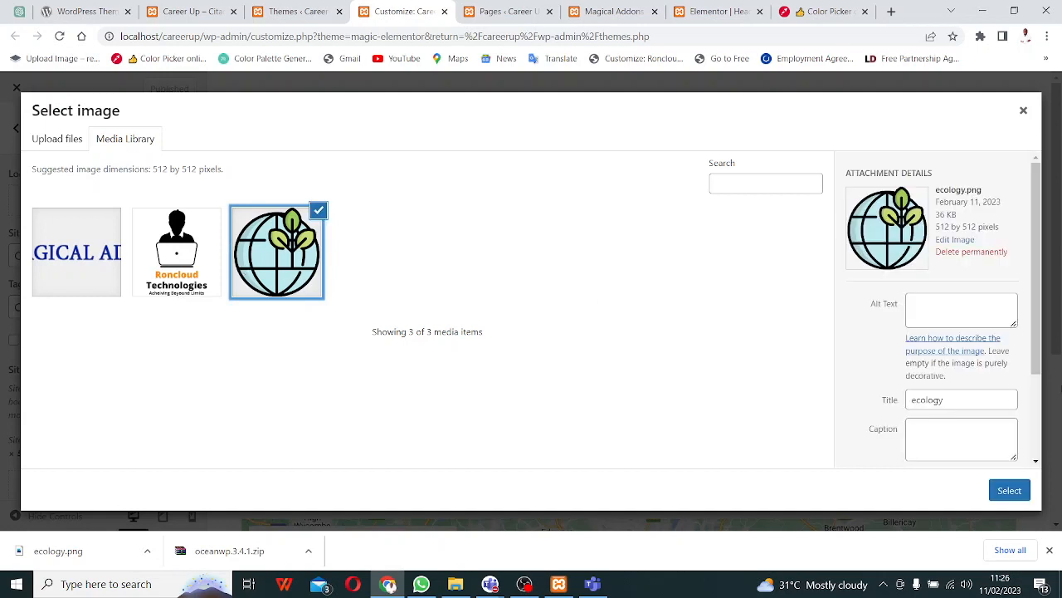
pyautogui.click(1007, 495)
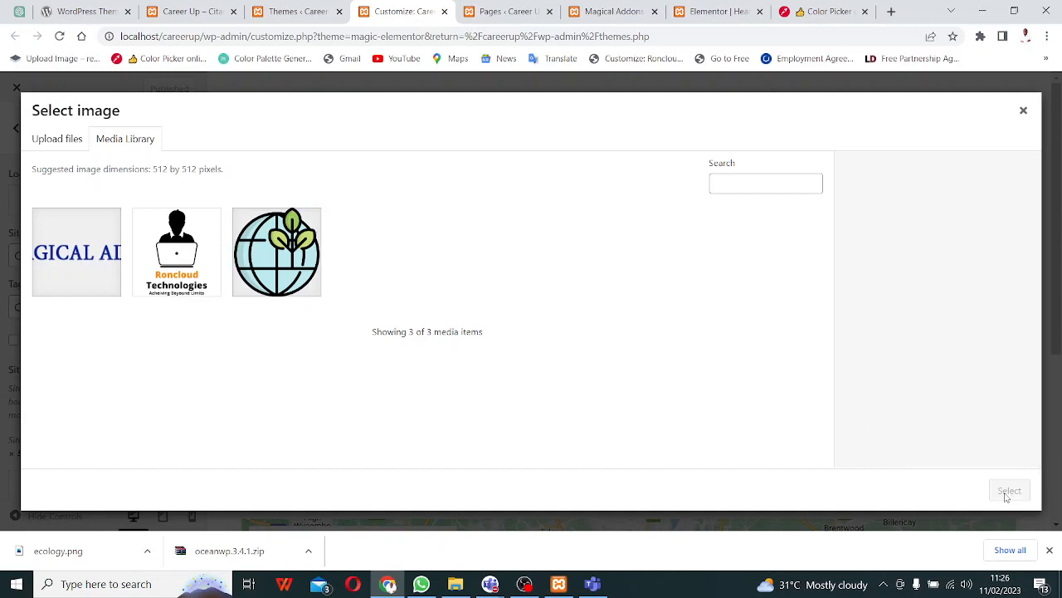
# - Close the image picker, back out of Site Identity, and return to the Pages list
pyautogui.click(1026, 113)
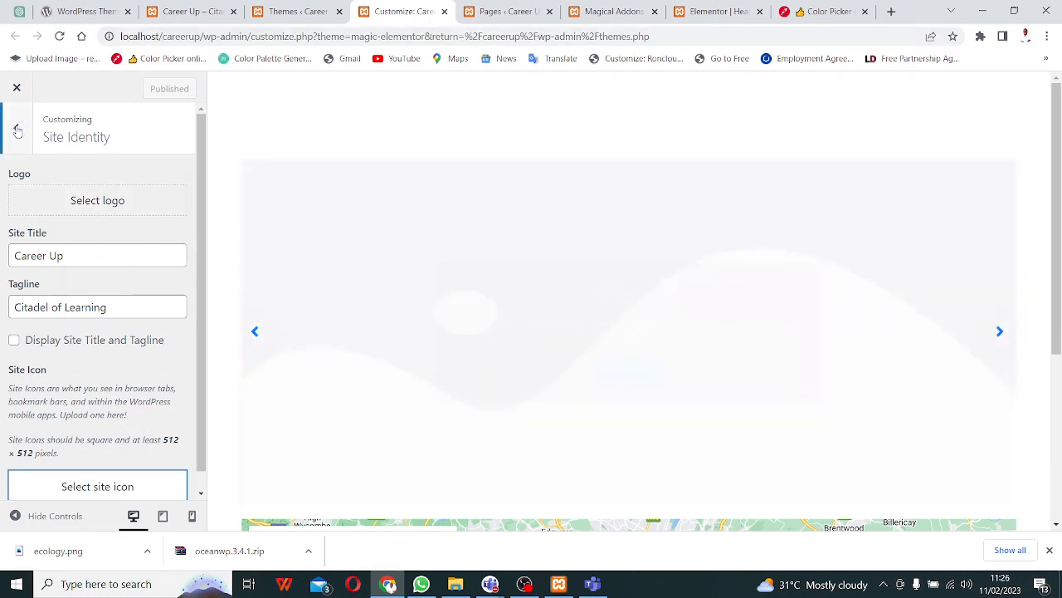
pyautogui.click(17, 131)
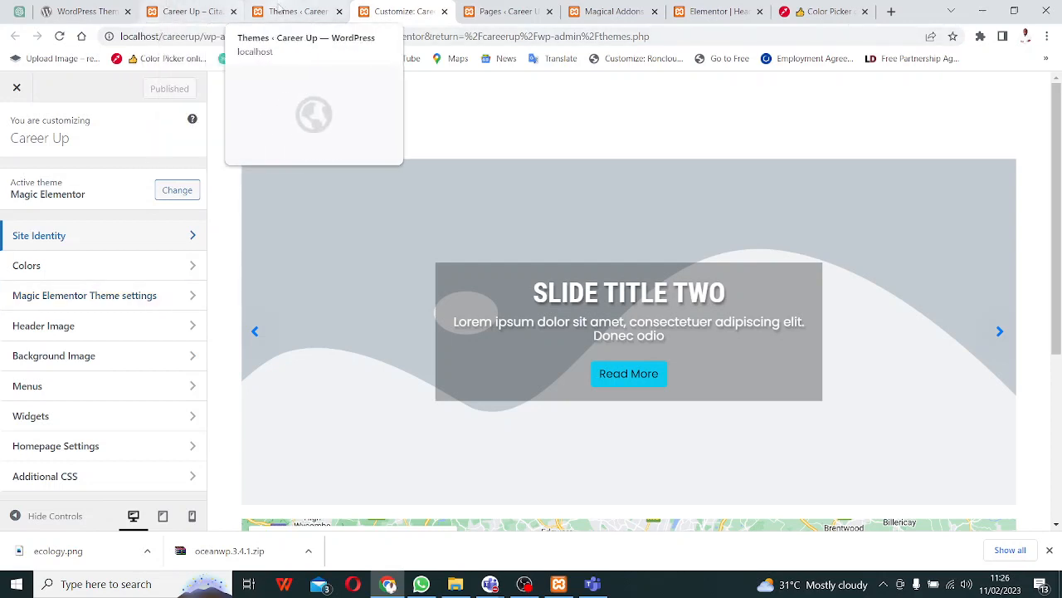
pyautogui.click(286, 11)
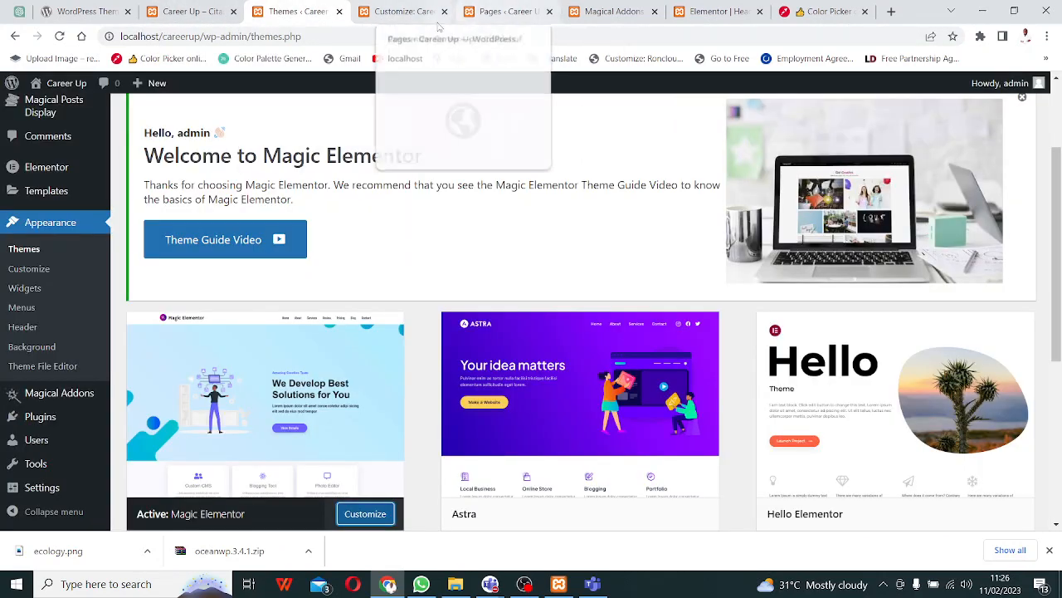
pyautogui.click(508, 13)
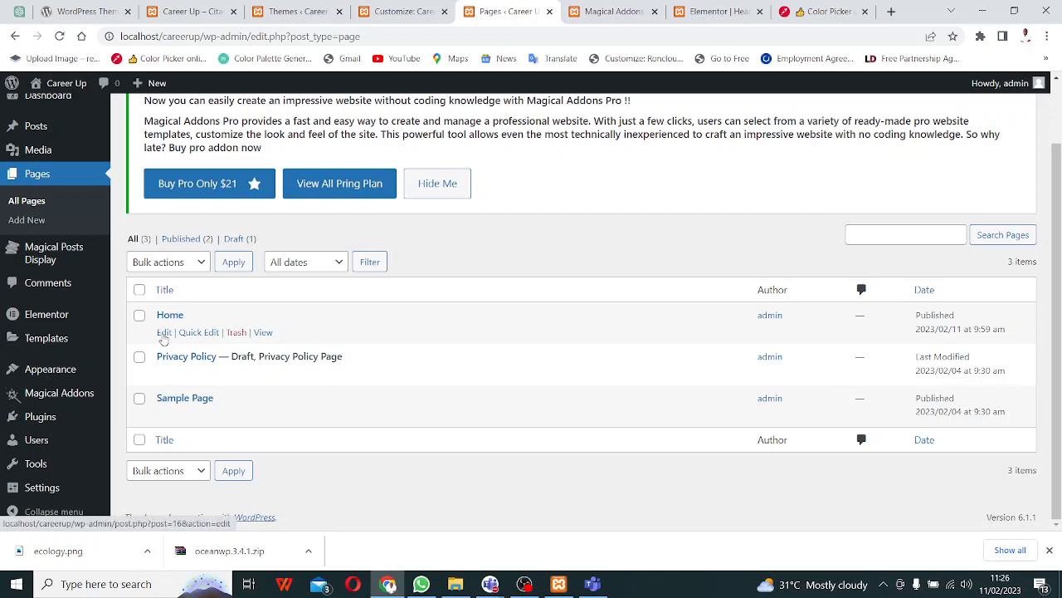
# - Open the Home page in Elementor in a new tab, then bring up the Teams meeting window
pyautogui.rightClick(165, 333)
pyautogui.click(220, 343)
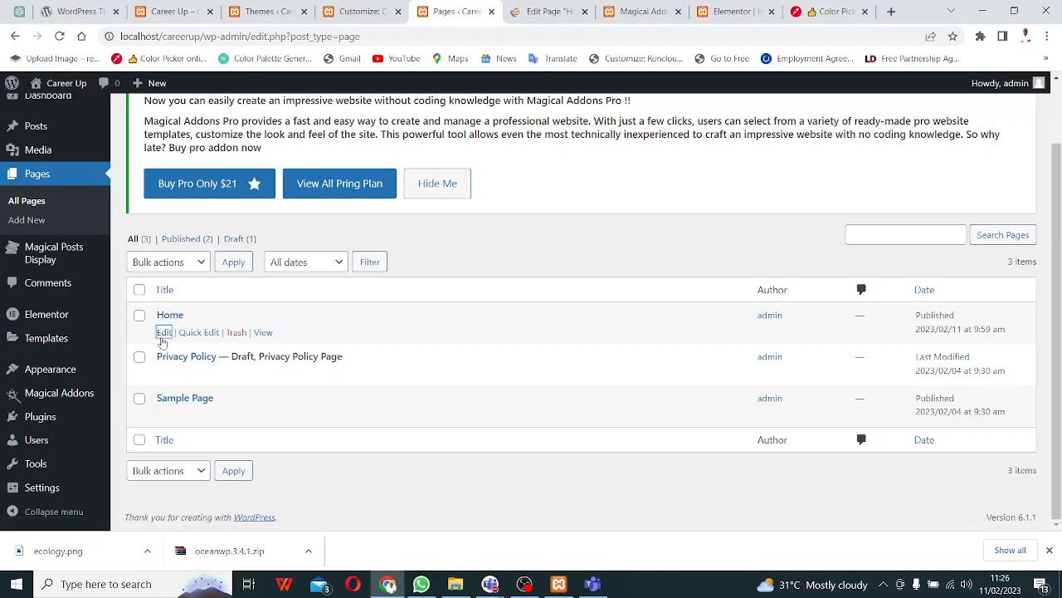
pyautogui.click(538, 8)
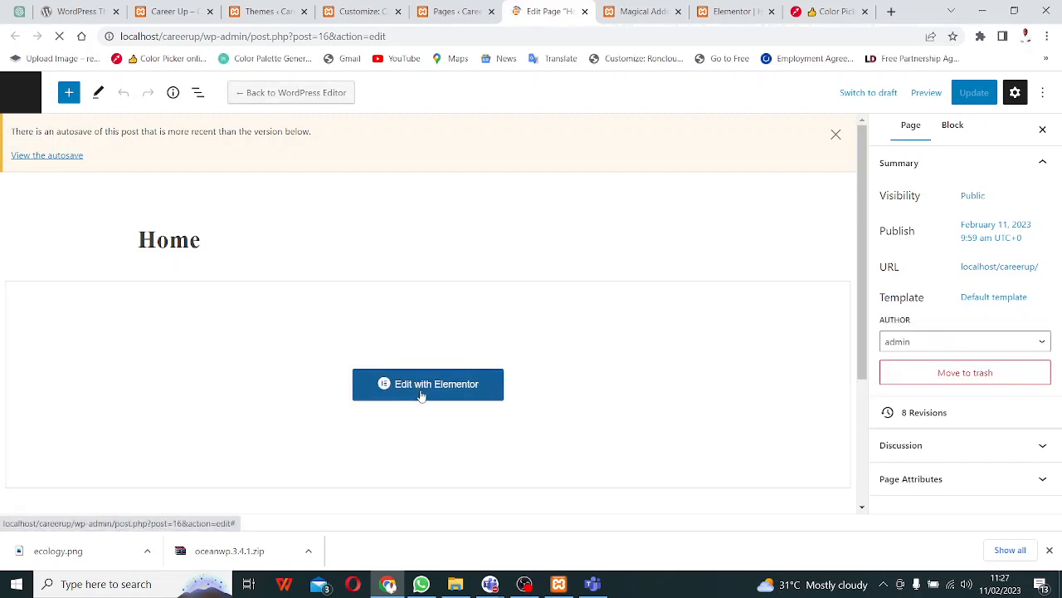
pyautogui.click(423, 390)
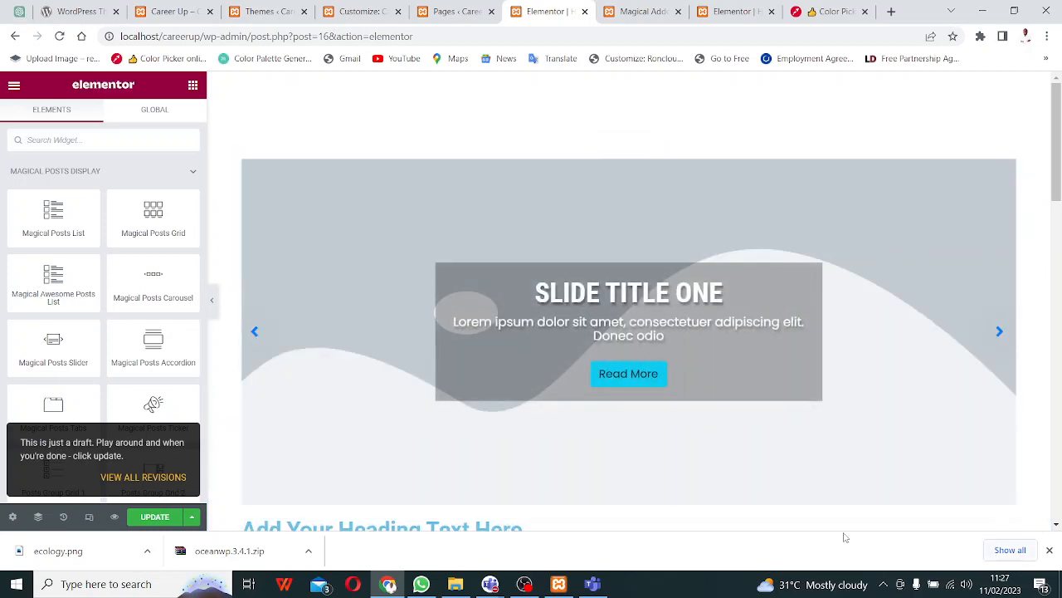
pyautogui.click(795, 536)
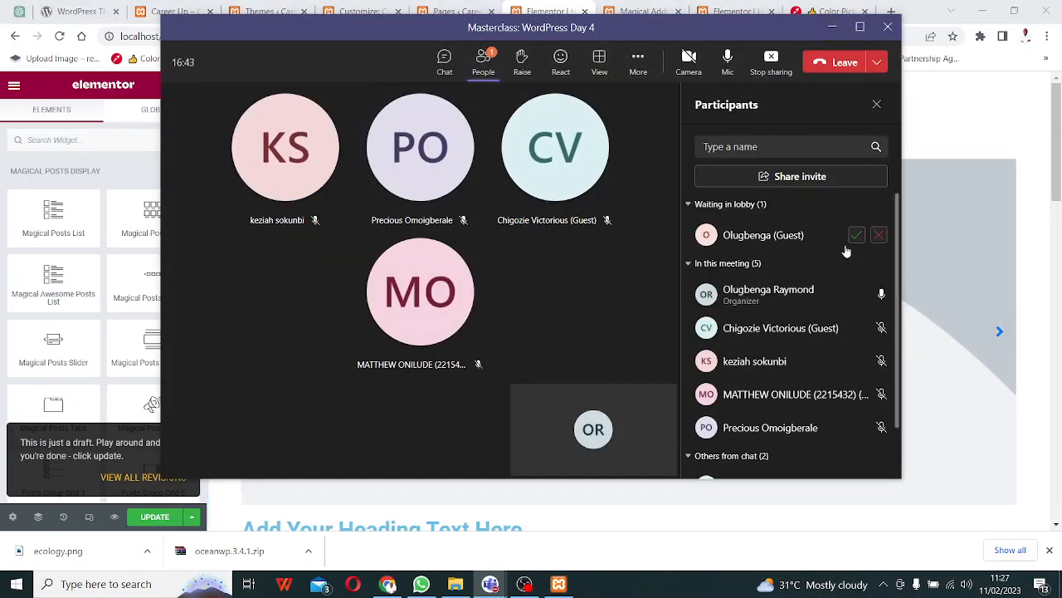
# - Admit the guest waiting in the Teams lobby and minimize the meeting window
pyautogui.click(856, 236)
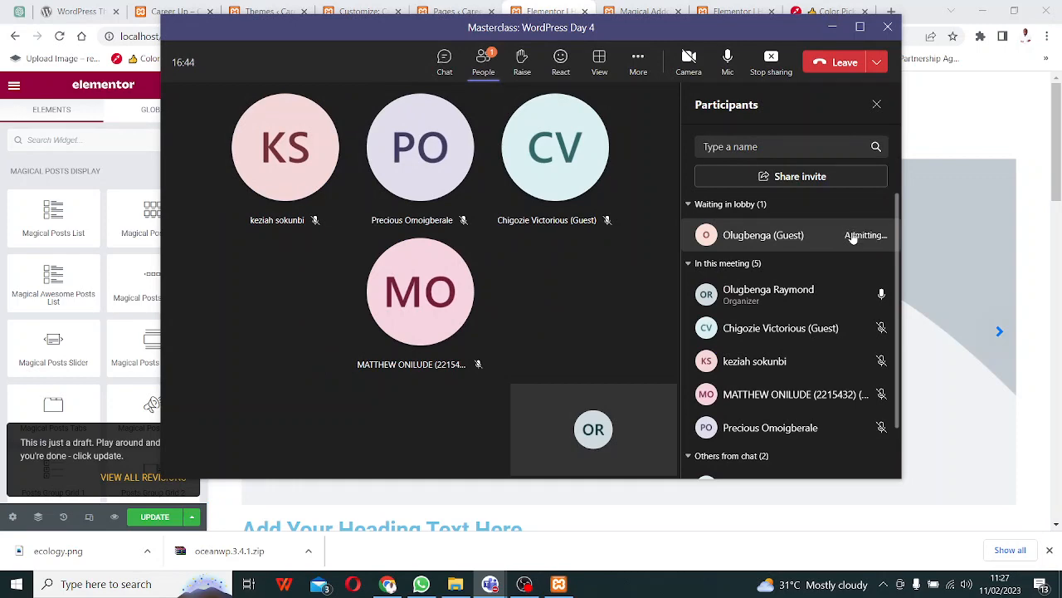
pyautogui.click(832, 27)
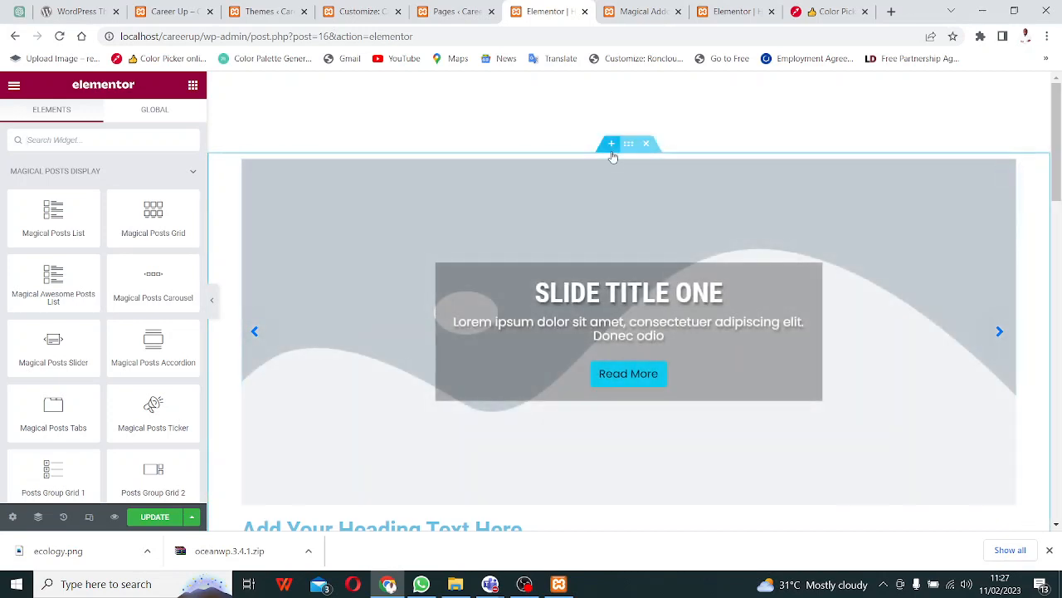
# - Add an empty section above the Home page slider, skipping the column layout choice
pyautogui.click(613, 155)
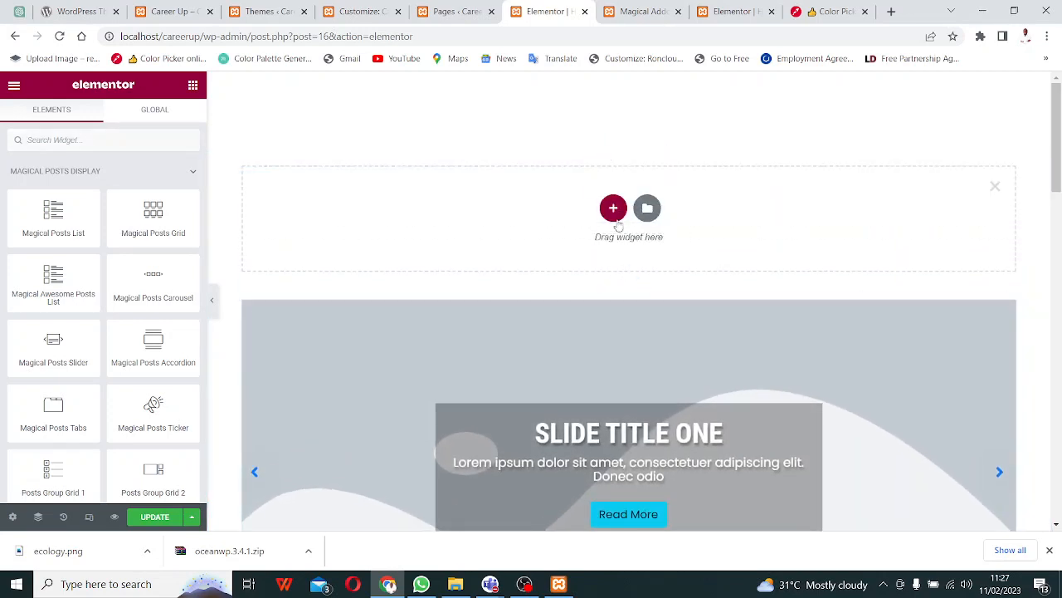
pyautogui.click(613, 209)
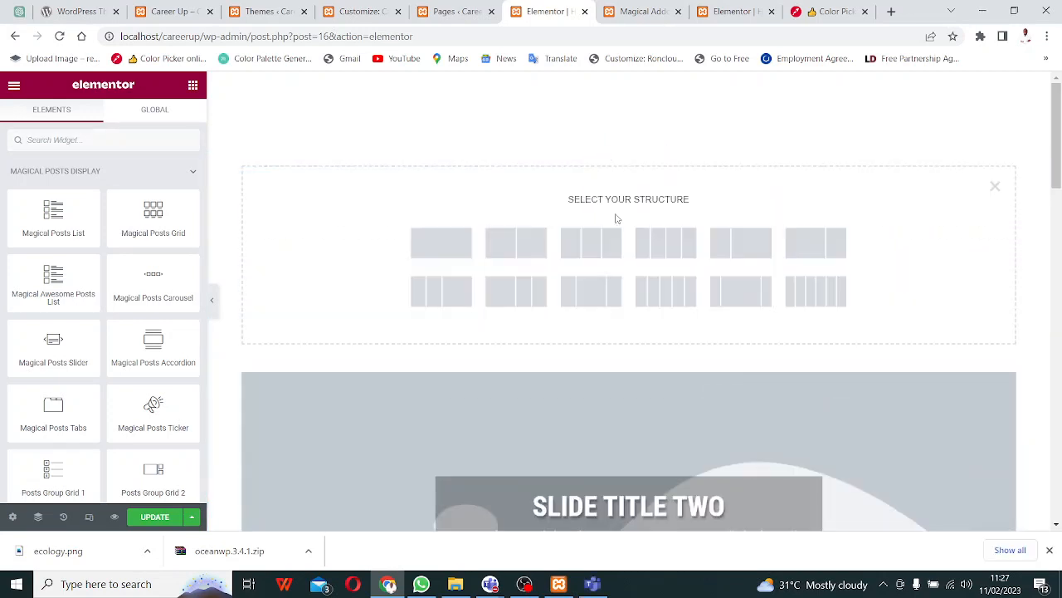
pyautogui.click(995, 186)
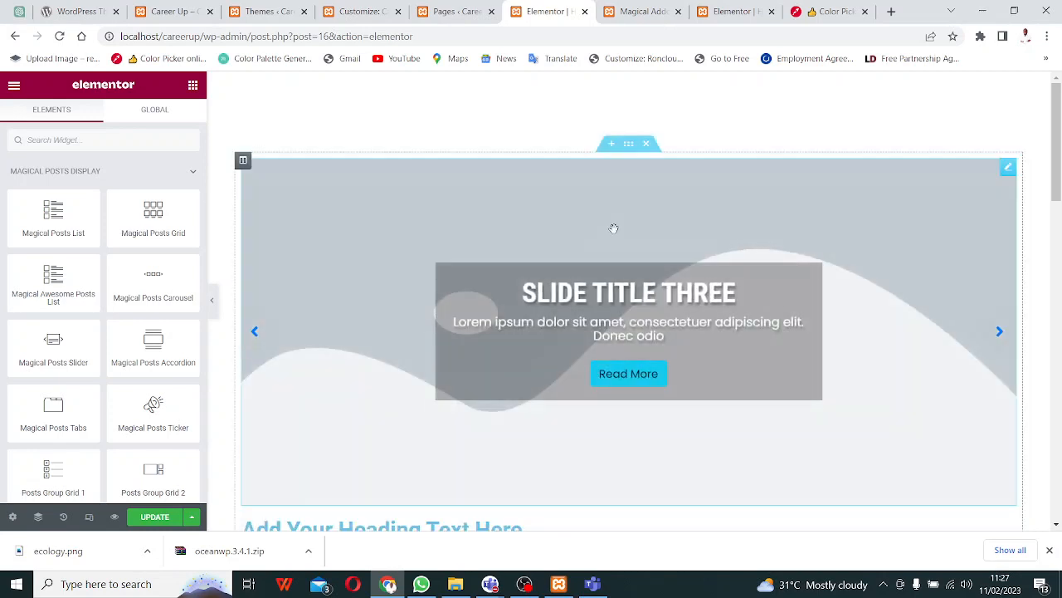
pyautogui.click(612, 145)
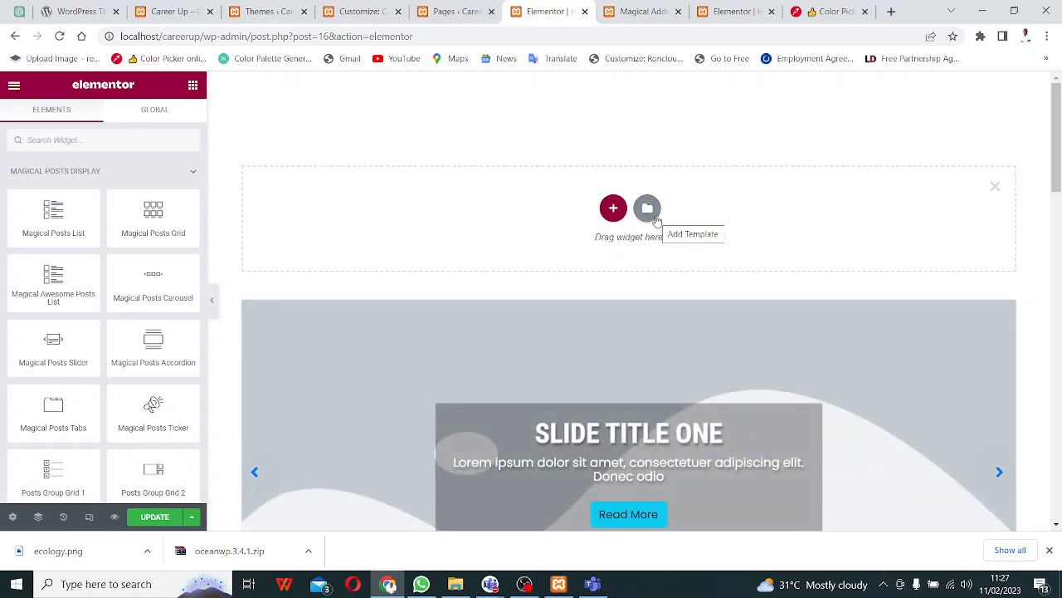
pyautogui.click(648, 210)
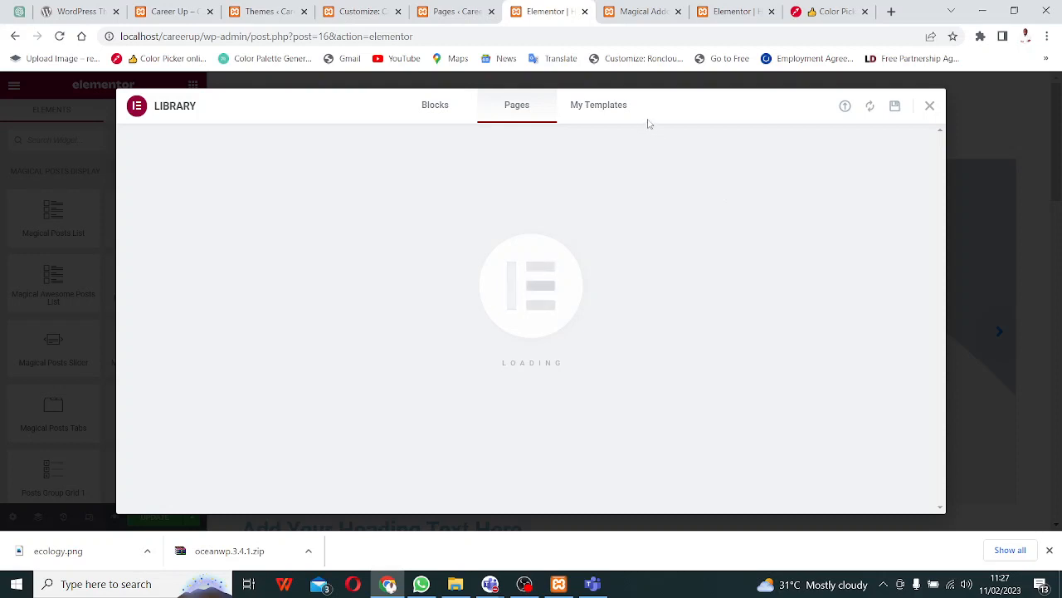
# - Insert the saved Header template from My Templates above the slider, applying its settings
pyautogui.click(603, 109)
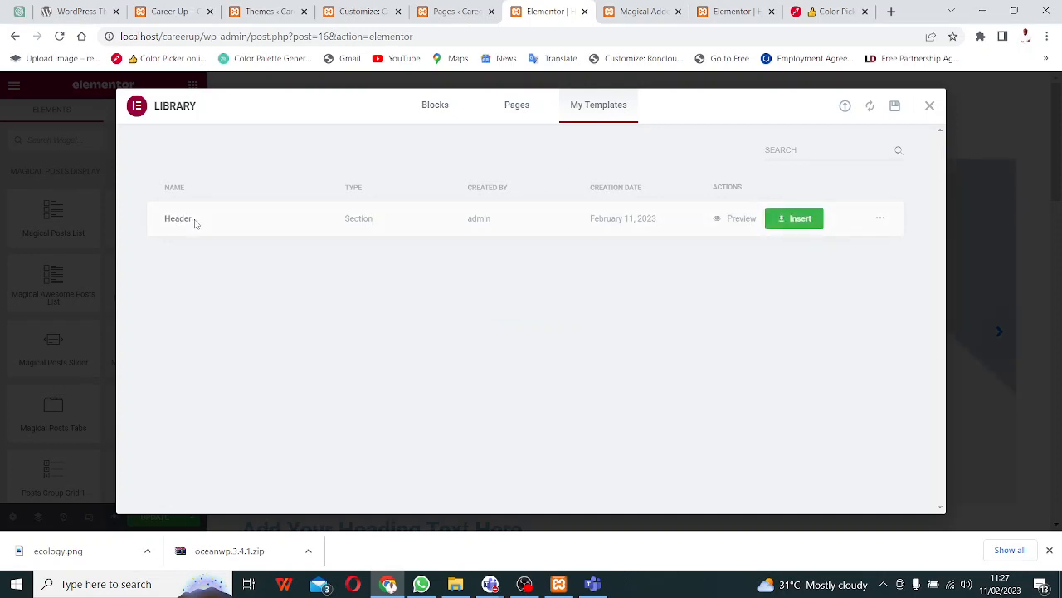
pyautogui.click(785, 220)
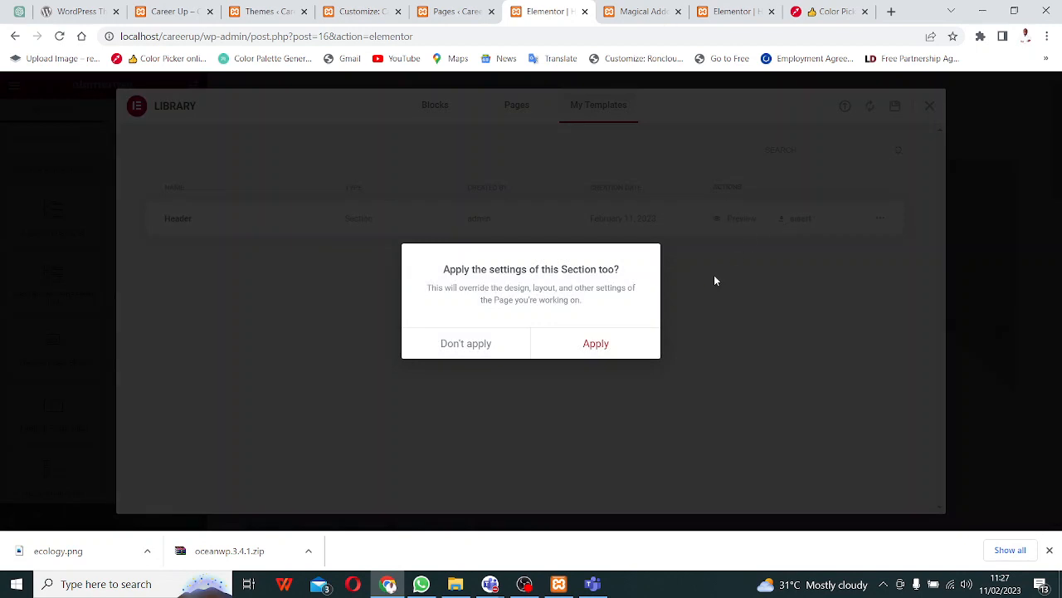
pyautogui.click(590, 349)
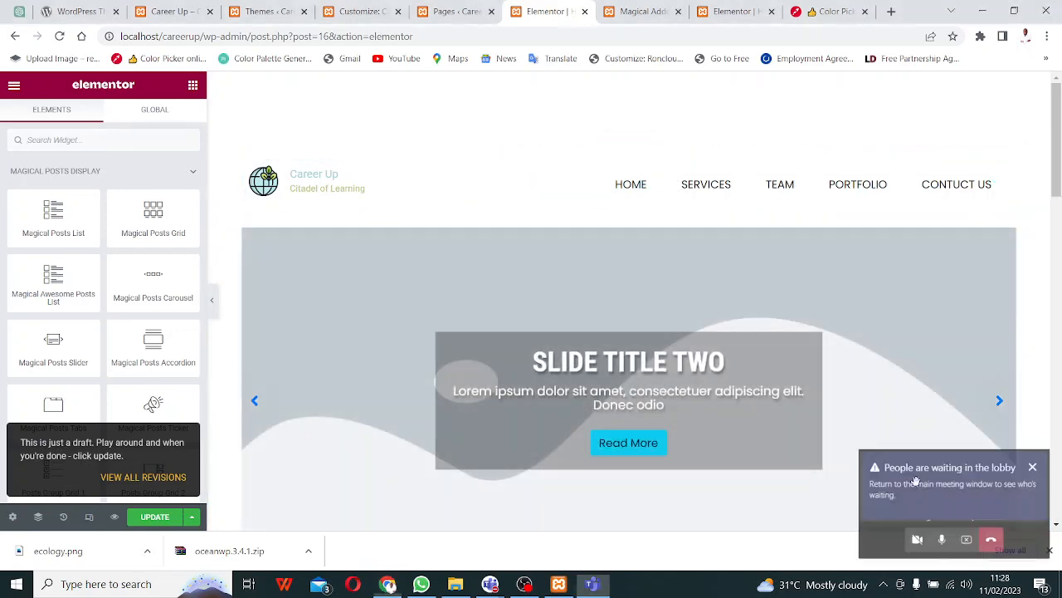
# - Admit another guest from the Teams lobby and minimize the meeting window
pyautogui.click(916, 480)
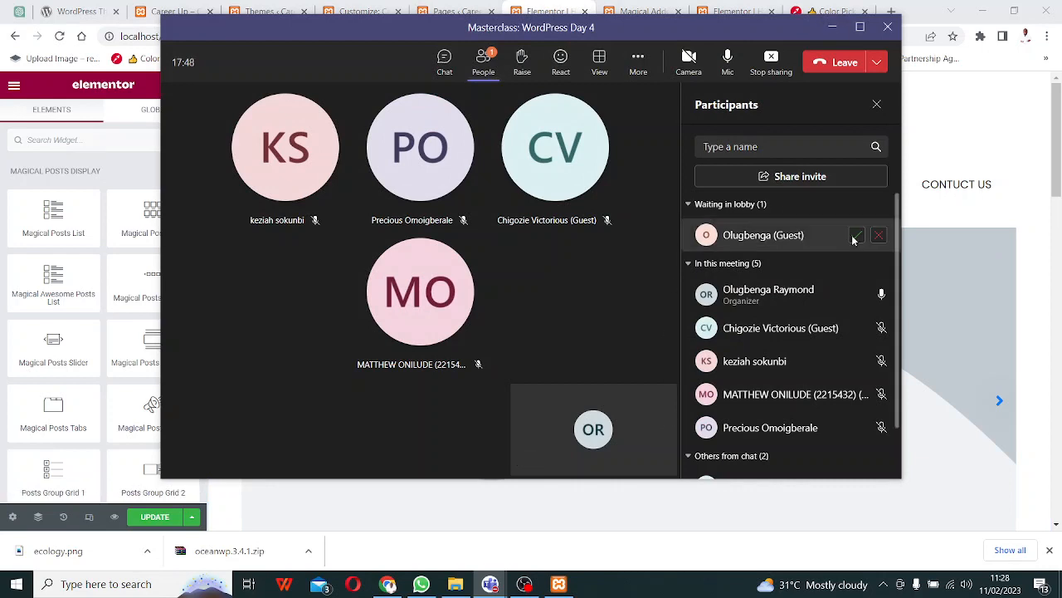
pyautogui.click(857, 235)
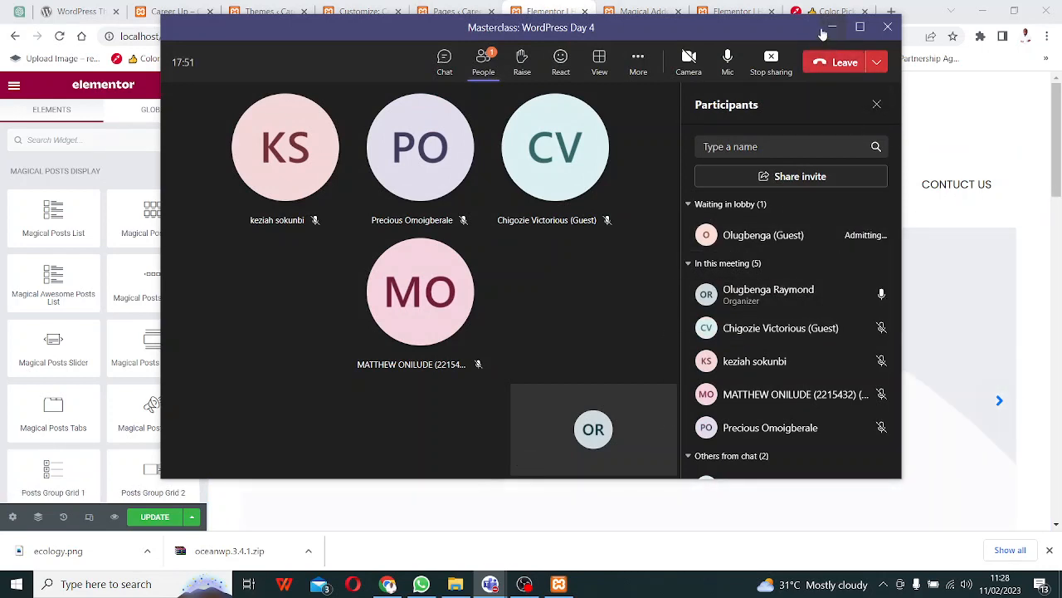
pyautogui.click(829, 28)
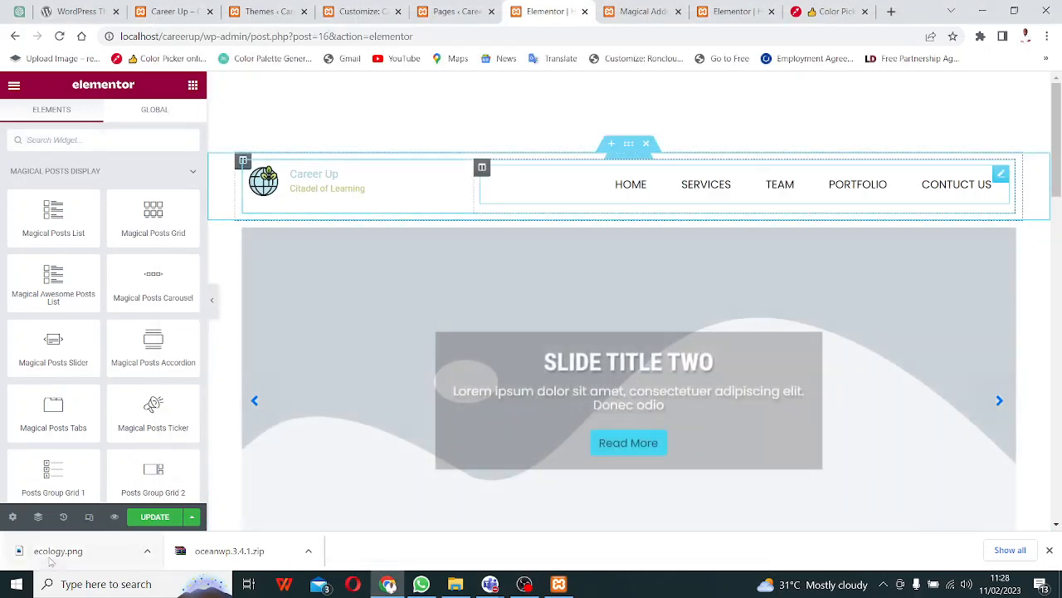
# - Update the Home page in Elementor and reload the live Career Up site to check it
pyautogui.click(159, 520)
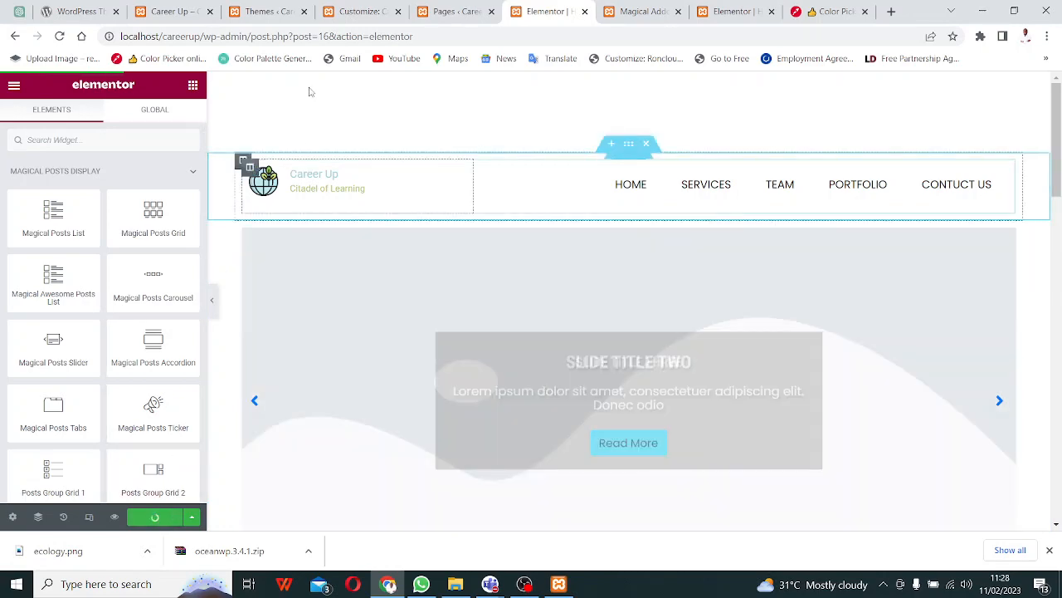
pyautogui.click(170, 11)
pyautogui.scroll(10, 552, 237)
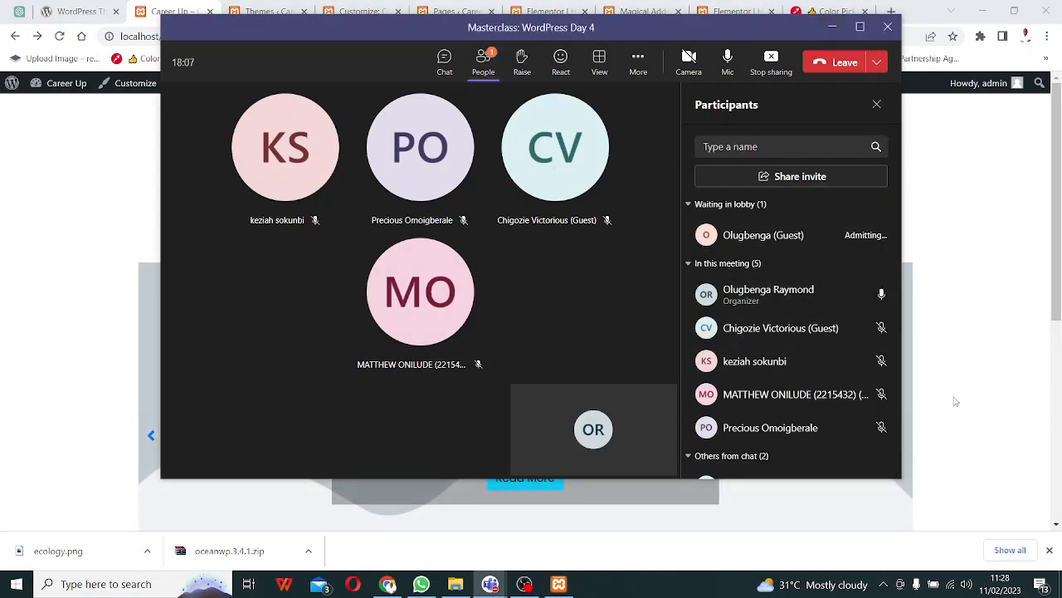
pyautogui.hotkey('alt', 'Tab')
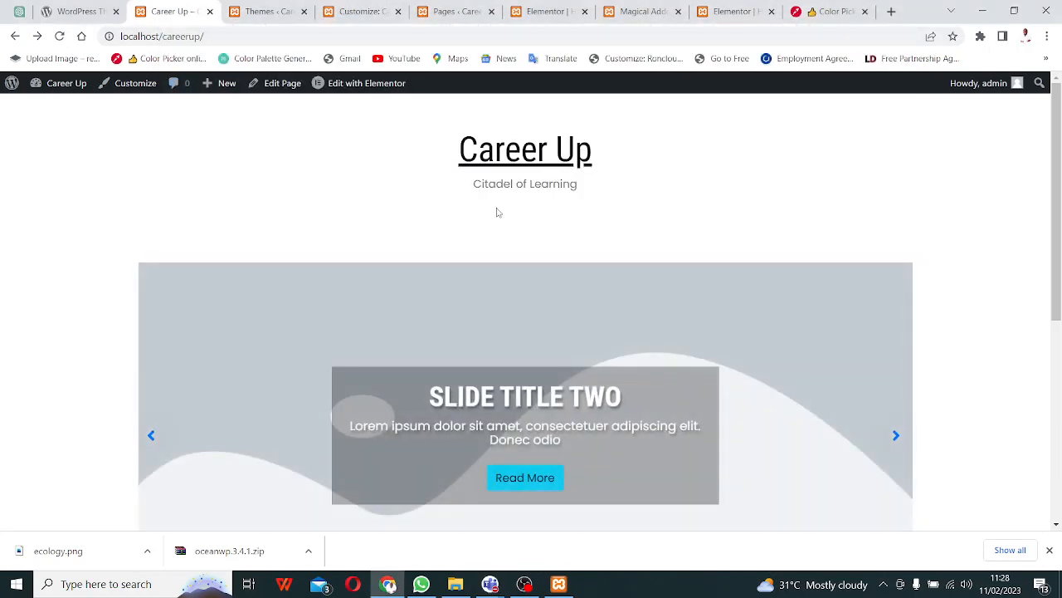
pyautogui.press('F5')
pyautogui.press('F6')
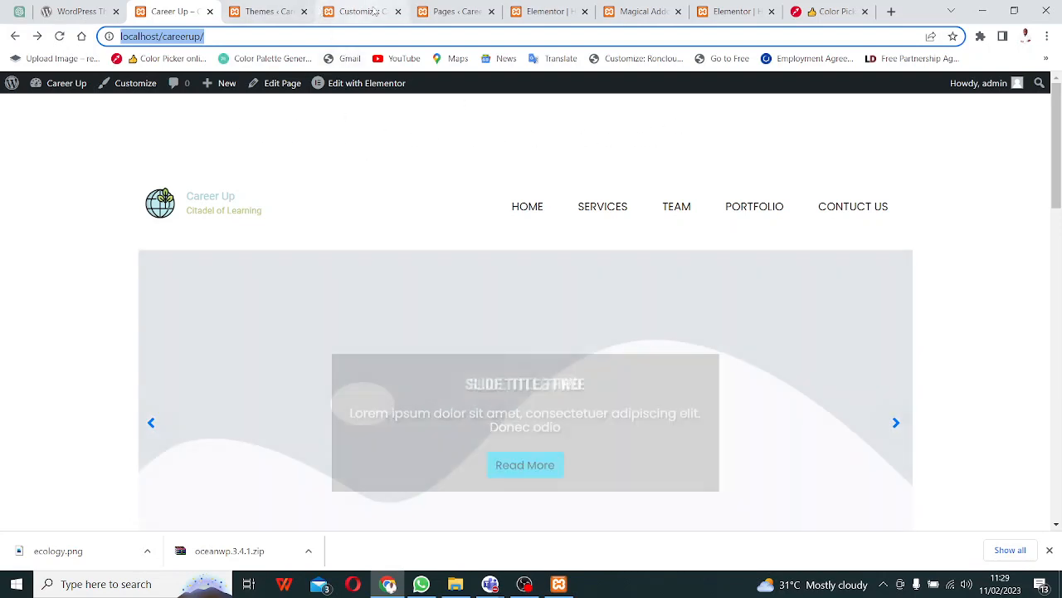
# - Open Site Identity in the Customizer and clear the Career Up site title
pyautogui.click(356, 12)
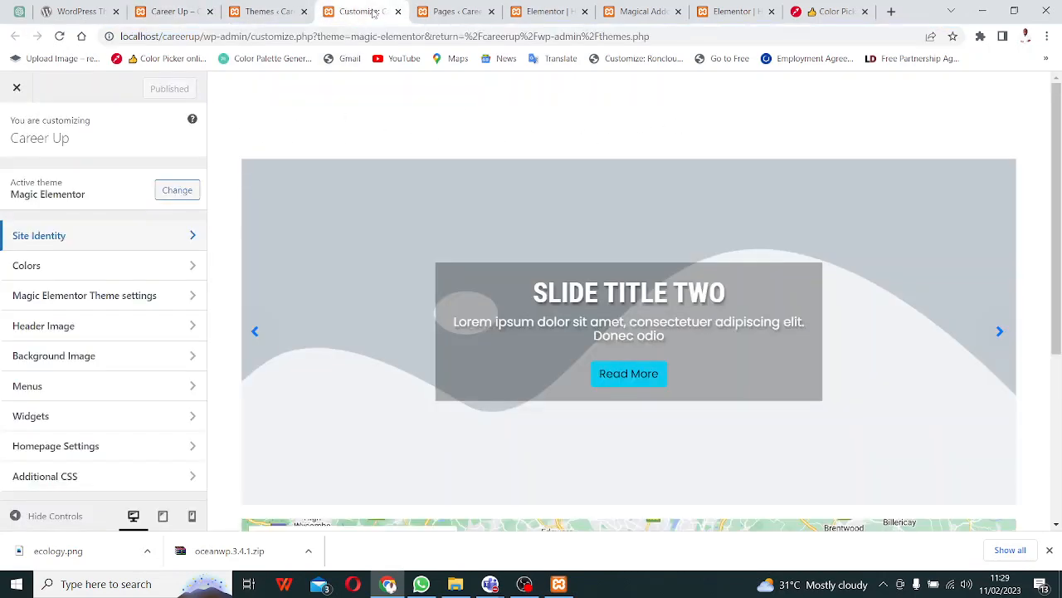
pyautogui.click(177, 238)
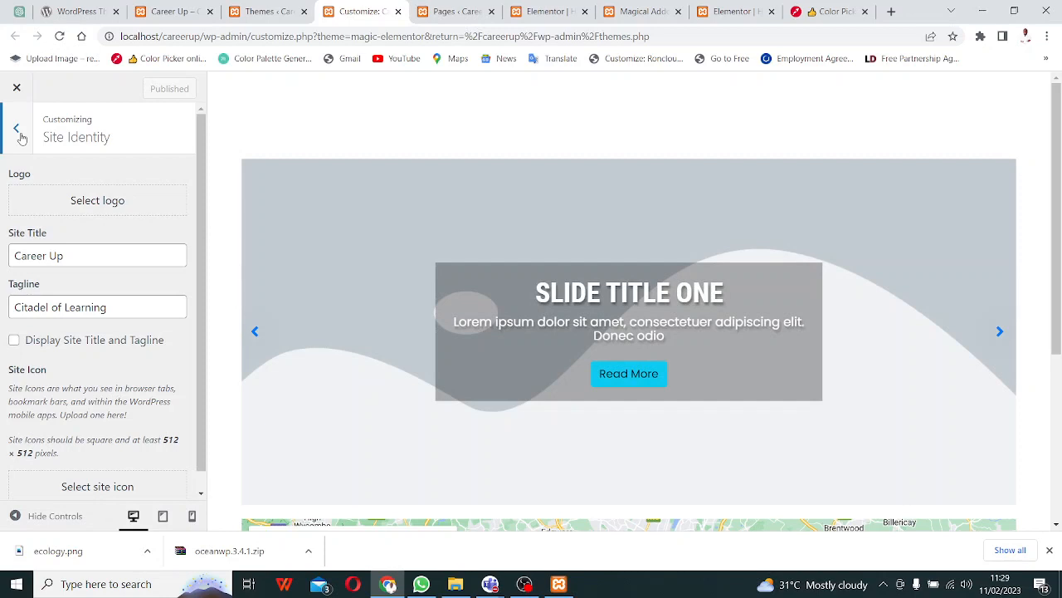
pyautogui.click(84, 255)
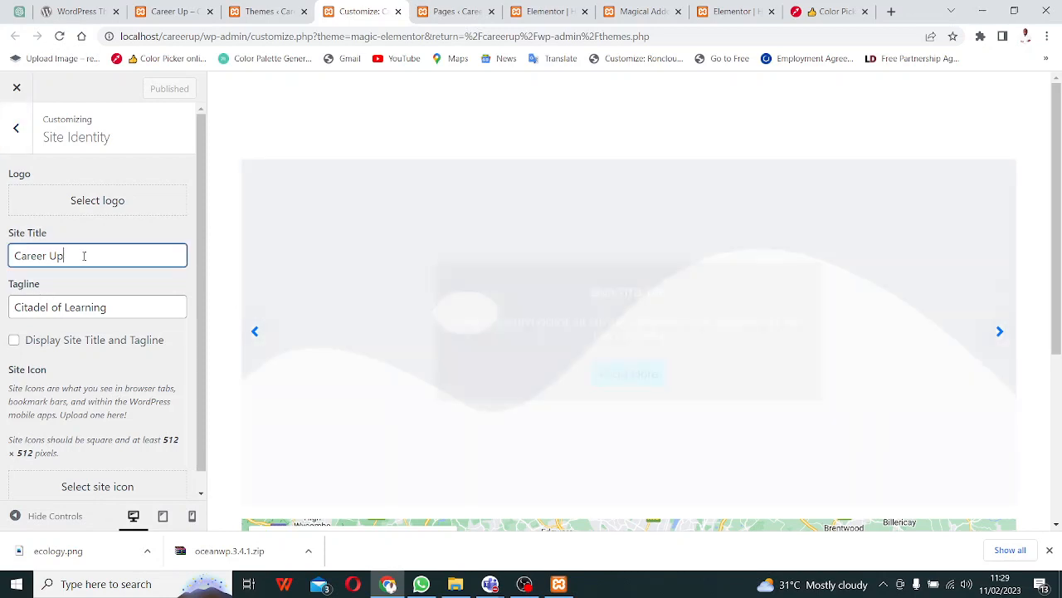
pyautogui.moveTo(80, 256); pyautogui.dragTo(2, 259)
pyautogui.press('BackSpace')
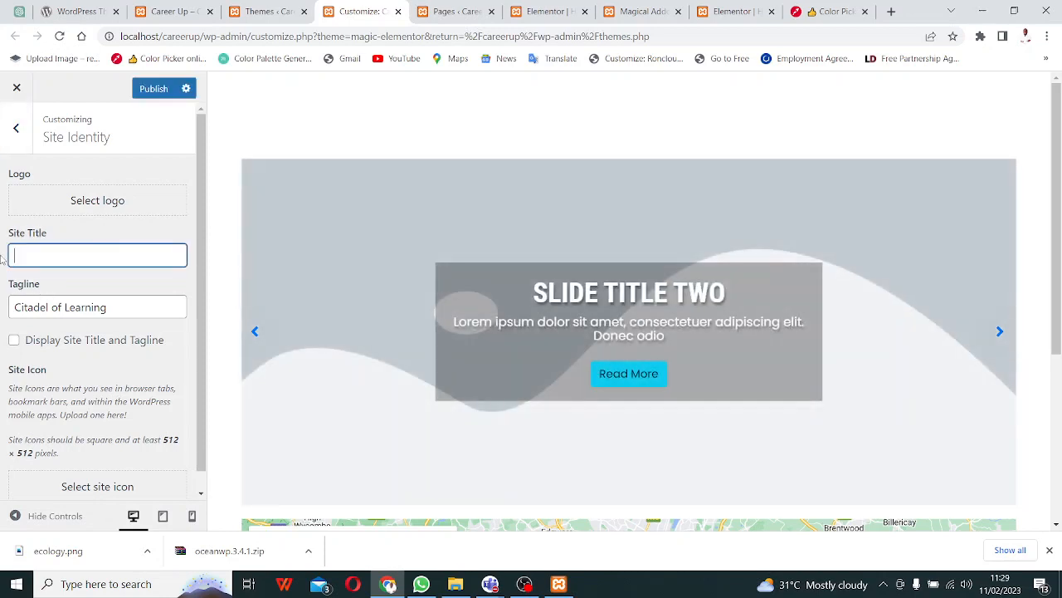
# - Delete the 'Citadel of Learning' tagline, undo the deletion, and go back to the main Customizer menu
pyautogui.click(126, 311)
pyautogui.moveTo(124, 307); pyautogui.dragTo(12, 306)
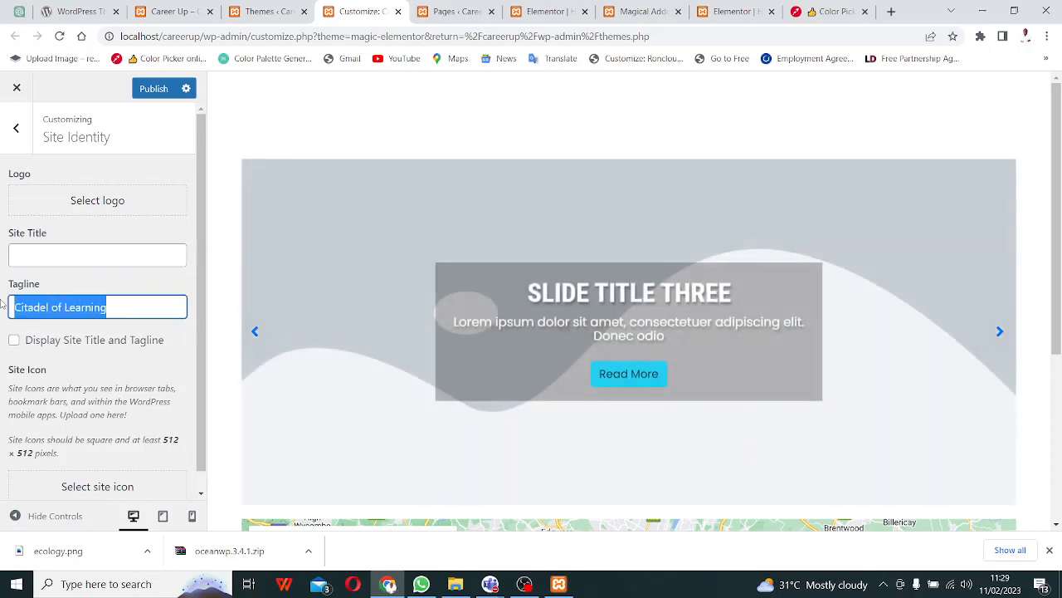
pyautogui.press('BackSpace')
pyautogui.click(113, 359)
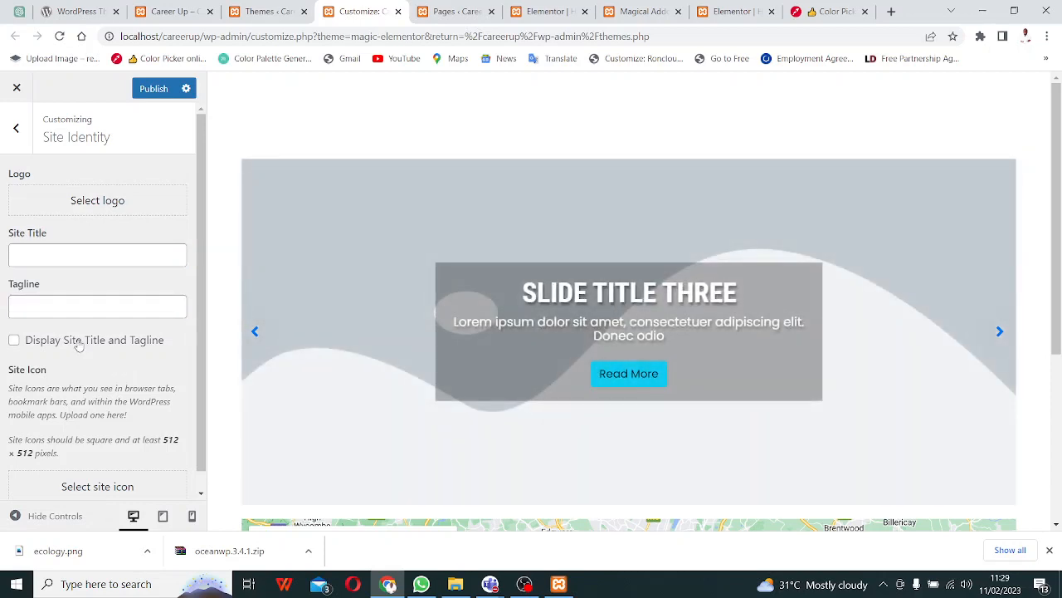
pyautogui.click(83, 306)
pyautogui.hotkey('ctrl', 'z')
pyautogui.hotkey('ctrl', 'z')
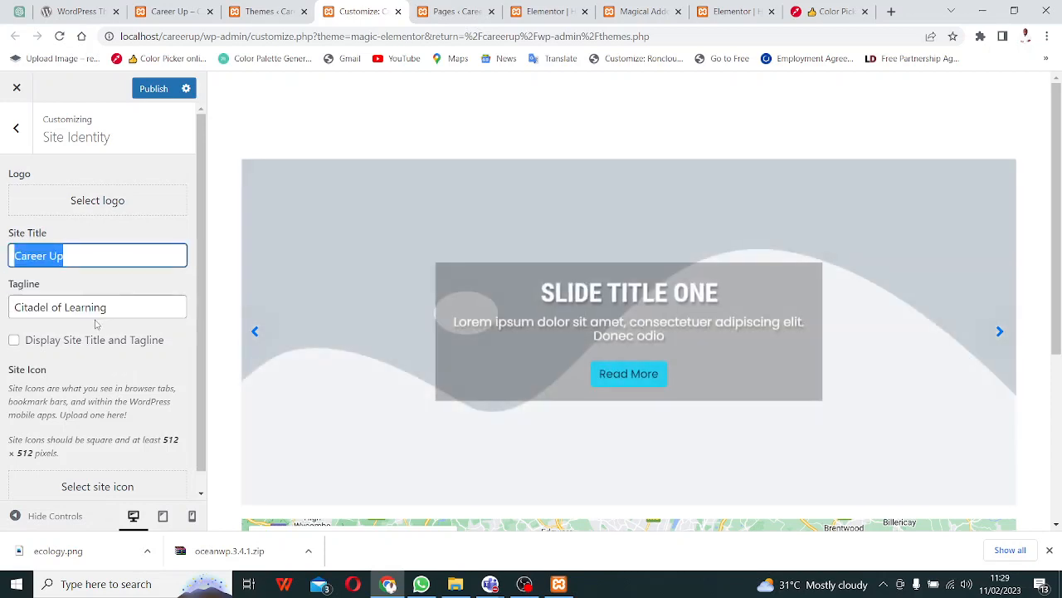
pyautogui.click(20, 132)
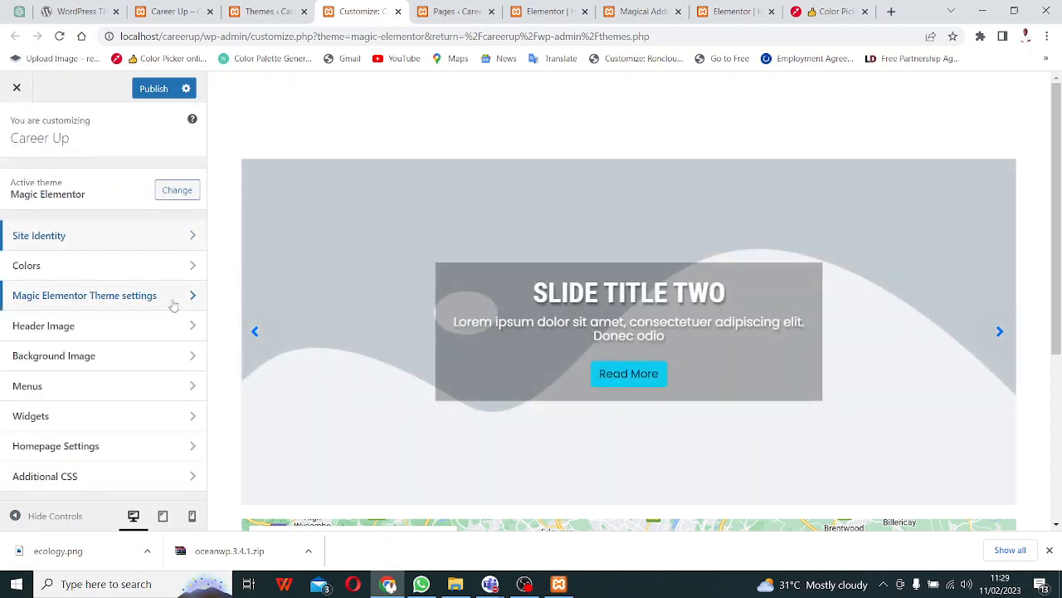
# - Turn on Use Elementor Template In Header in Magic Elementor Header Settings, choose 'Header', and publish
pyautogui.click(125, 296)
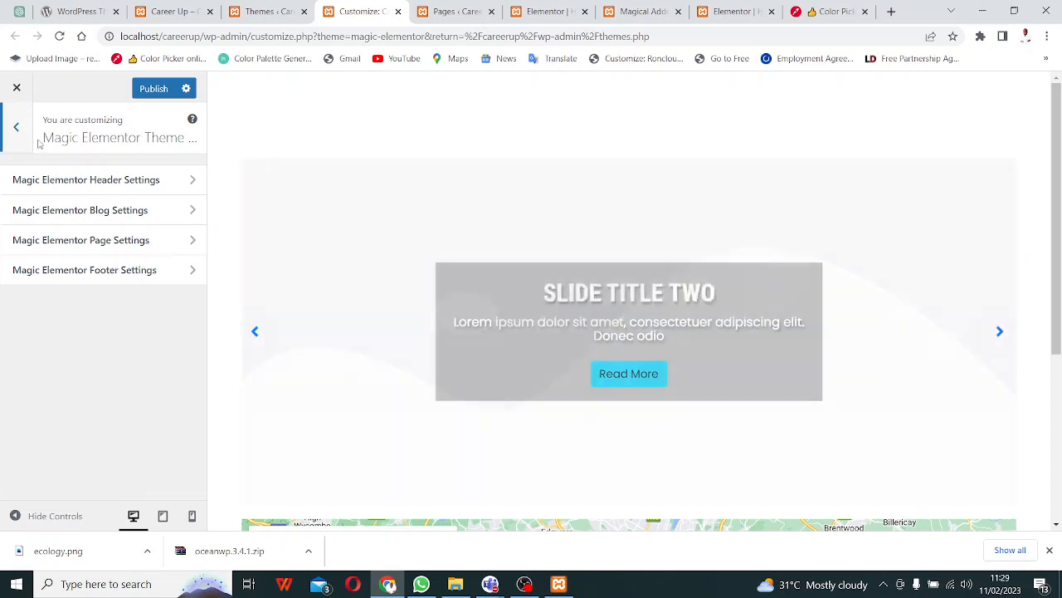
pyautogui.click(16, 129)
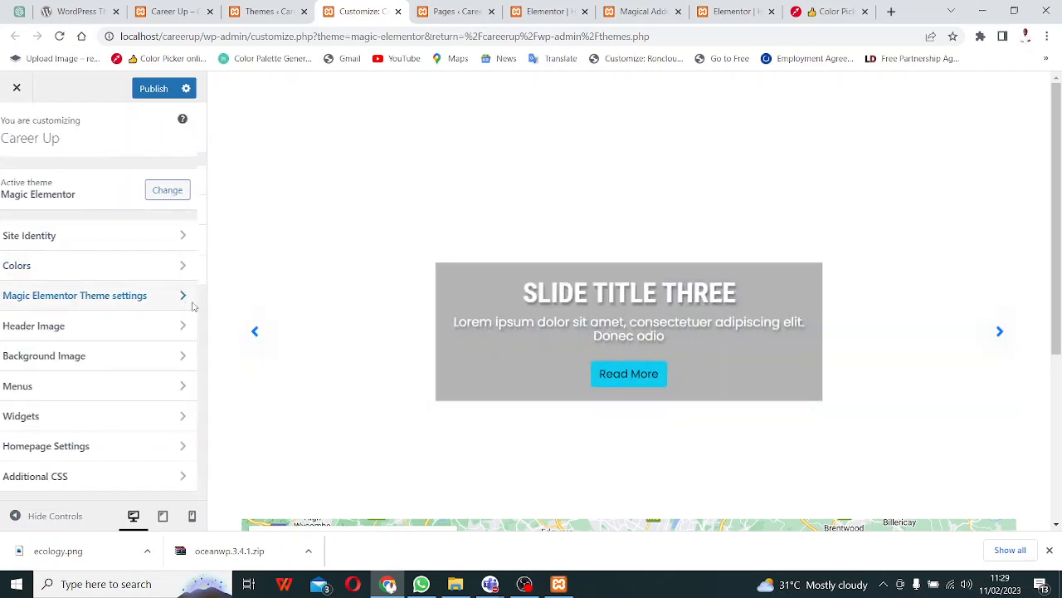
pyautogui.click(190, 302)
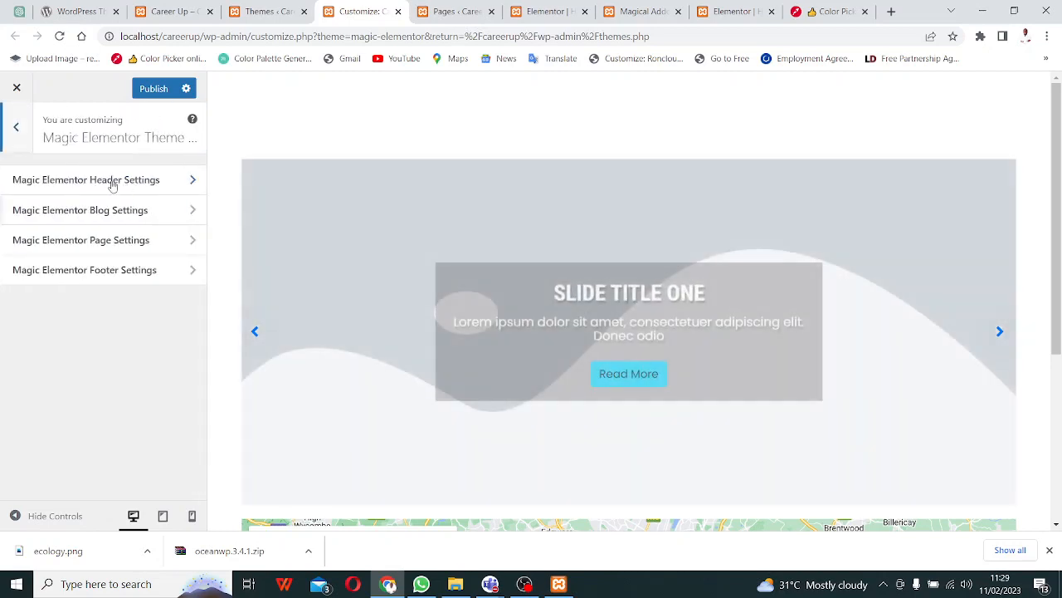
pyautogui.click(172, 193)
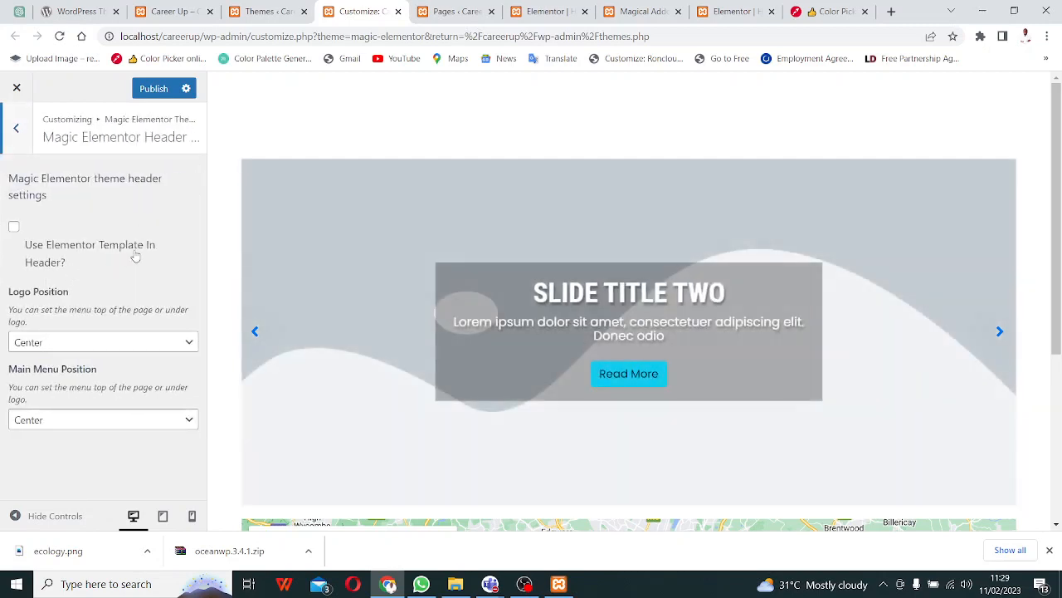
pyautogui.click(14, 229)
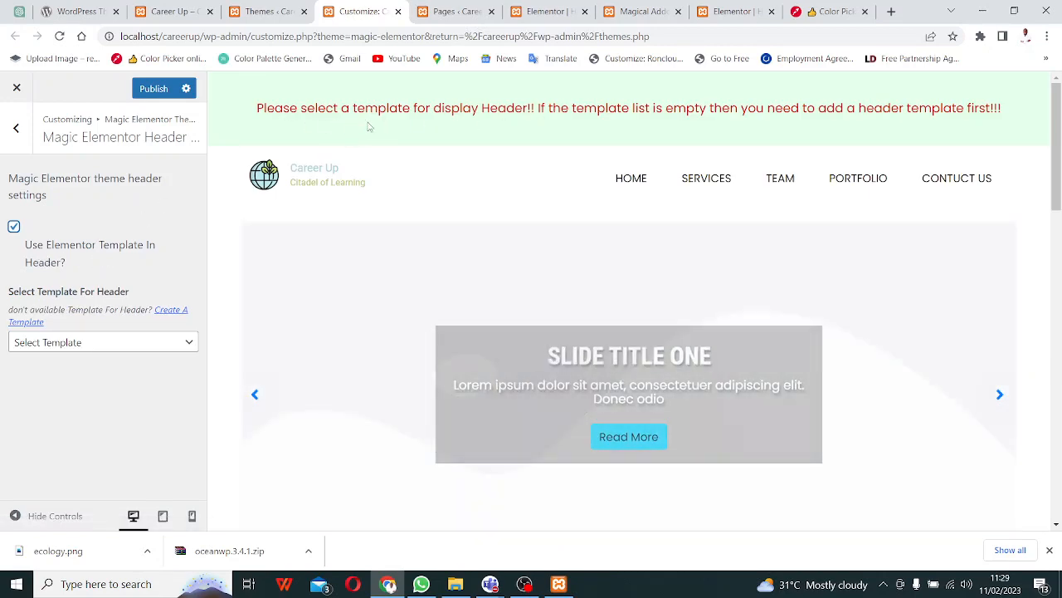
pyautogui.click(164, 347)
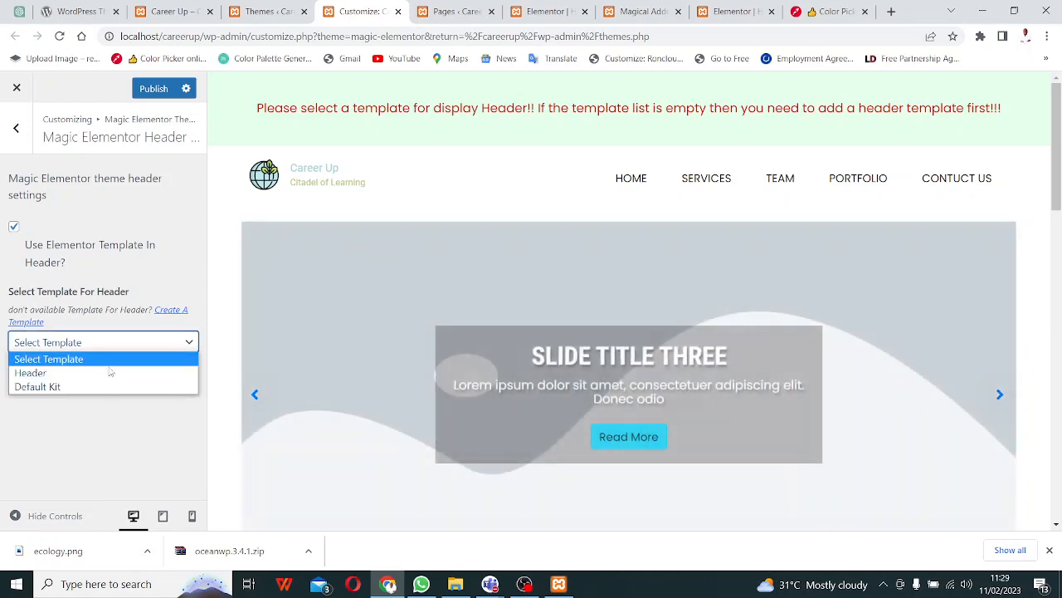
pyautogui.click(67, 373)
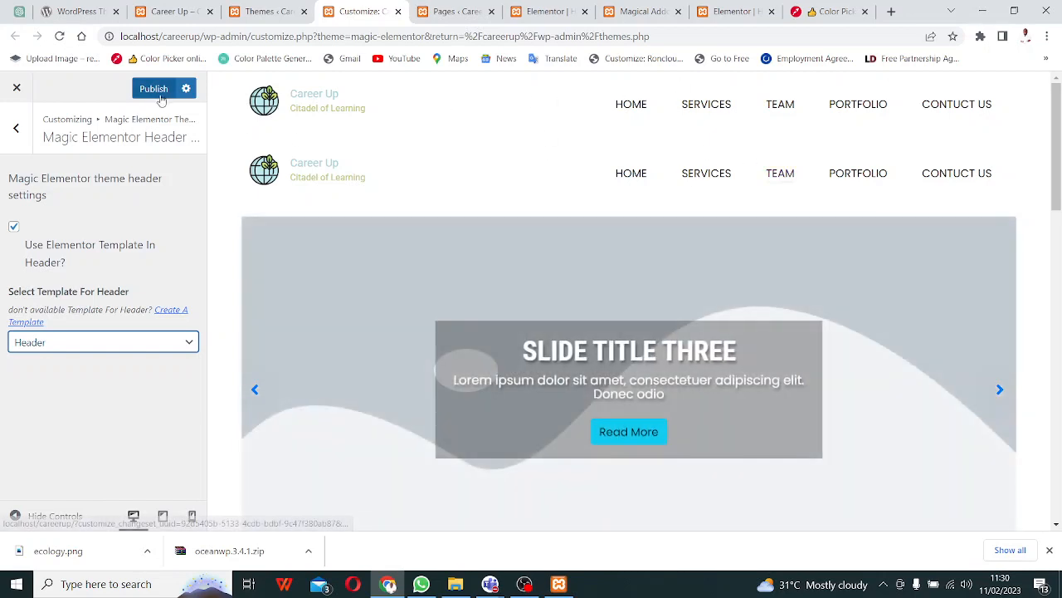
pyautogui.click(160, 95)
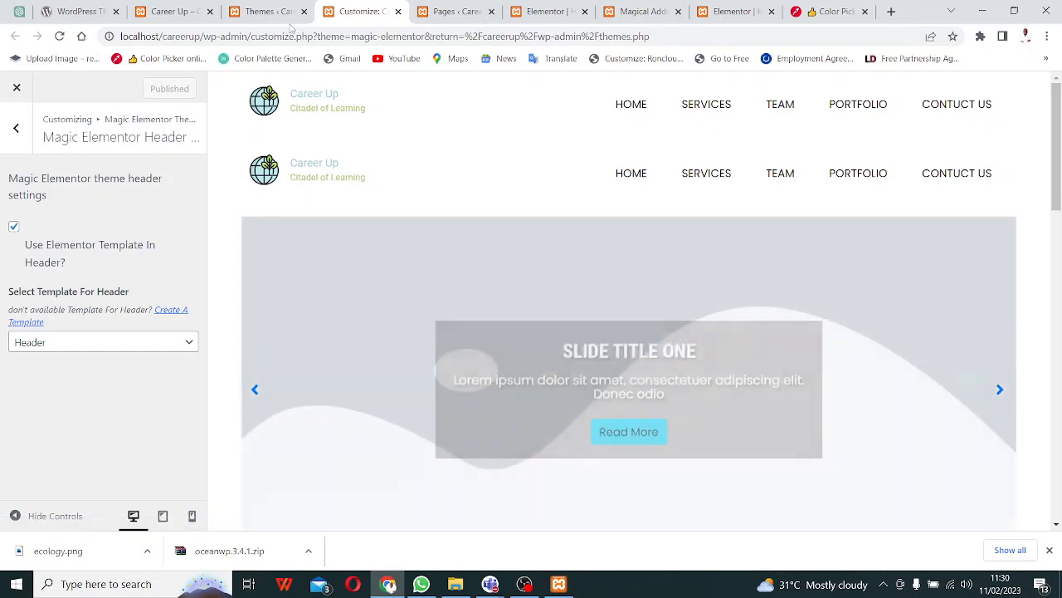
# - Reload the live Career Up site to check the doubled header, then go to the Themes page
pyautogui.click(177, 11)
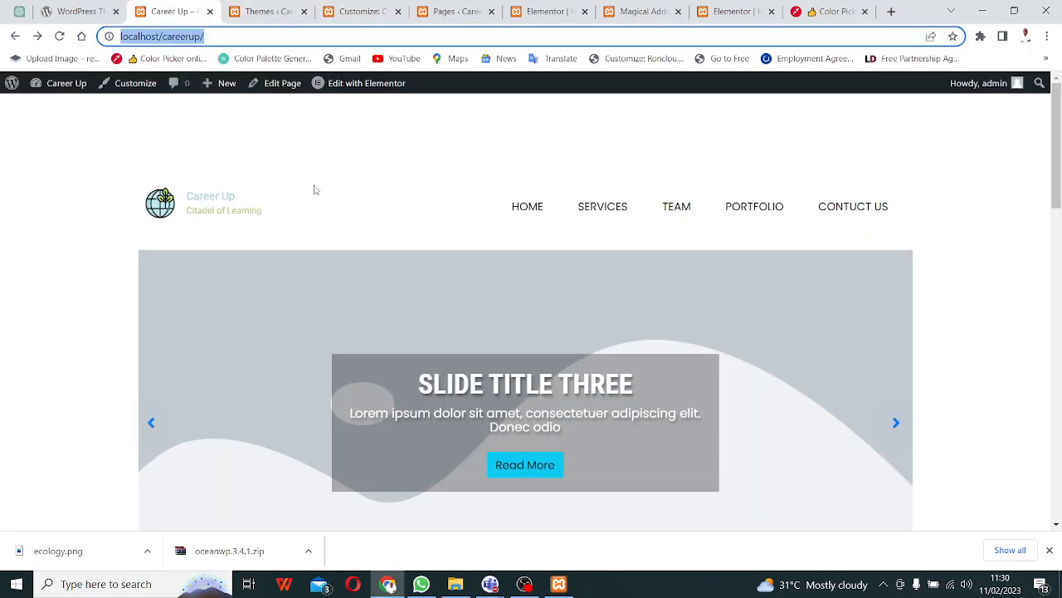
pyautogui.press('F5')
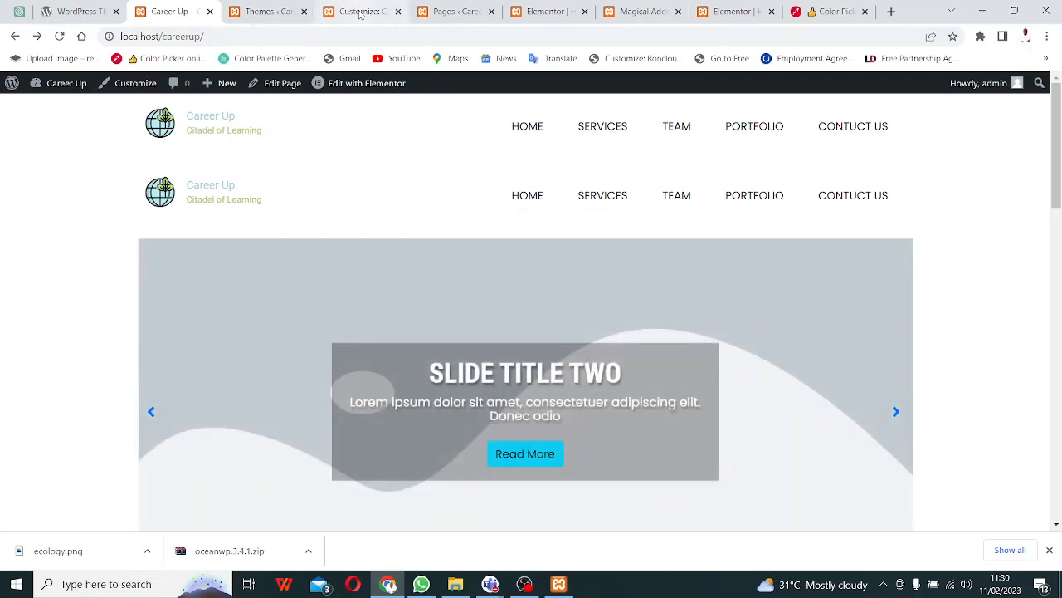
pyautogui.click(360, 13)
pyautogui.click(274, 14)
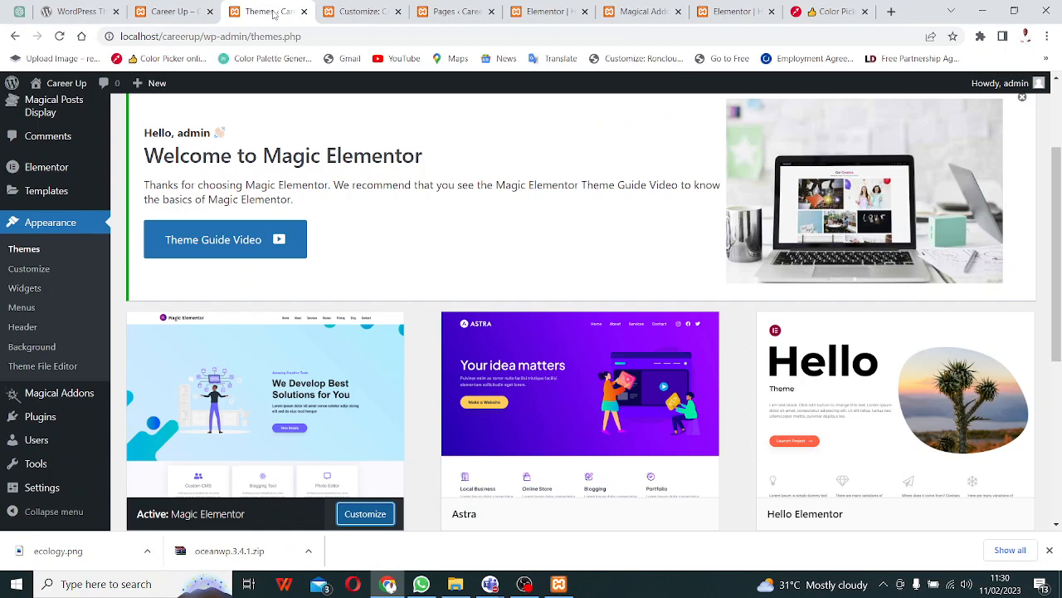
# - Delete the header section from the home page layout, close the Header template tab, and go to Magical Addons
pyautogui.click(564, 14)
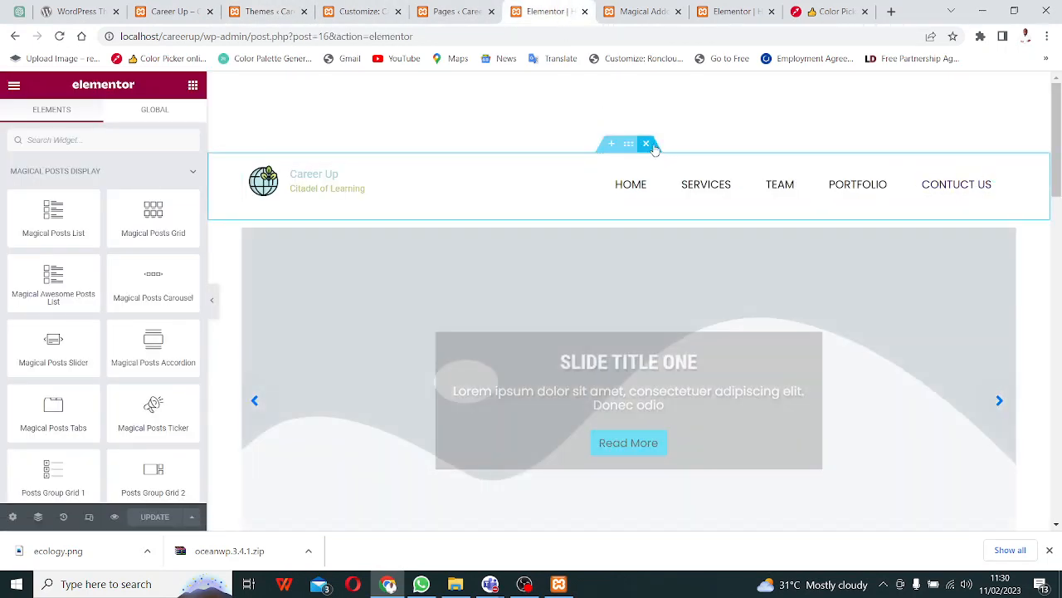
pyautogui.click(647, 144)
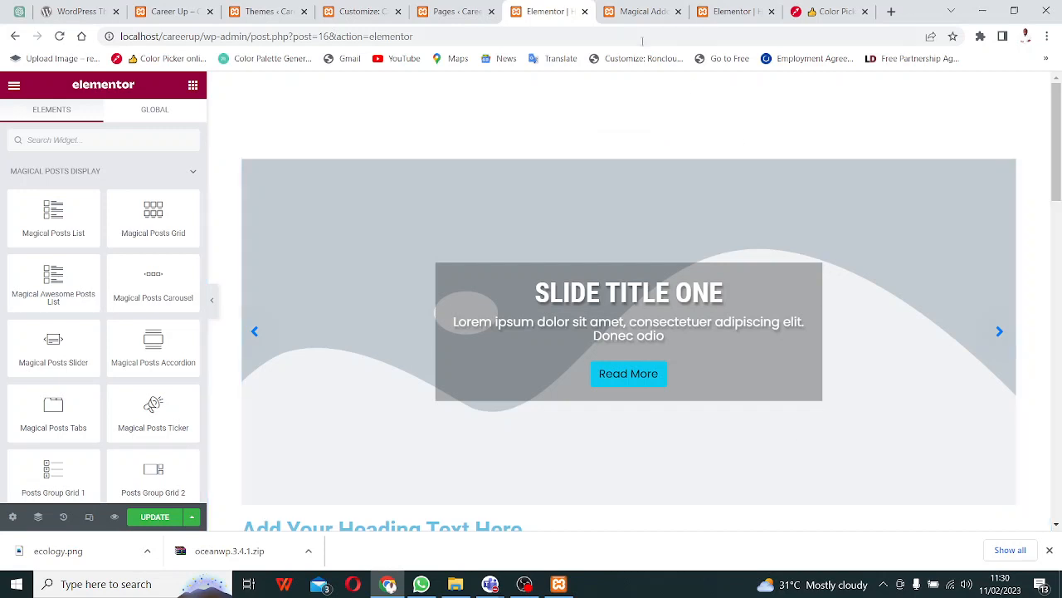
pyautogui.click(741, 10)
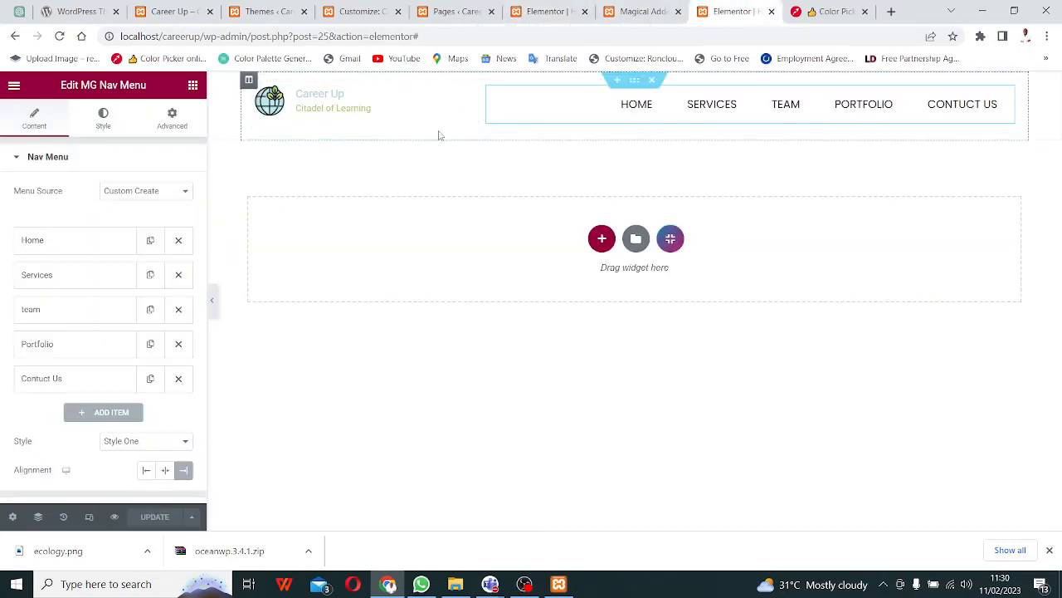
pyautogui.click(771, 12)
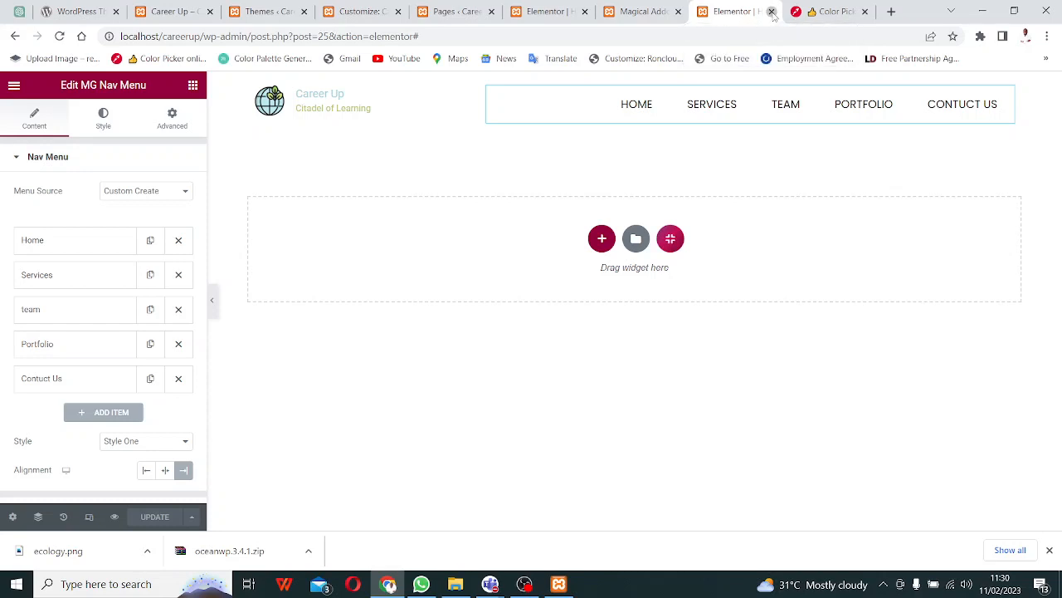
pyautogui.click(632, 13)
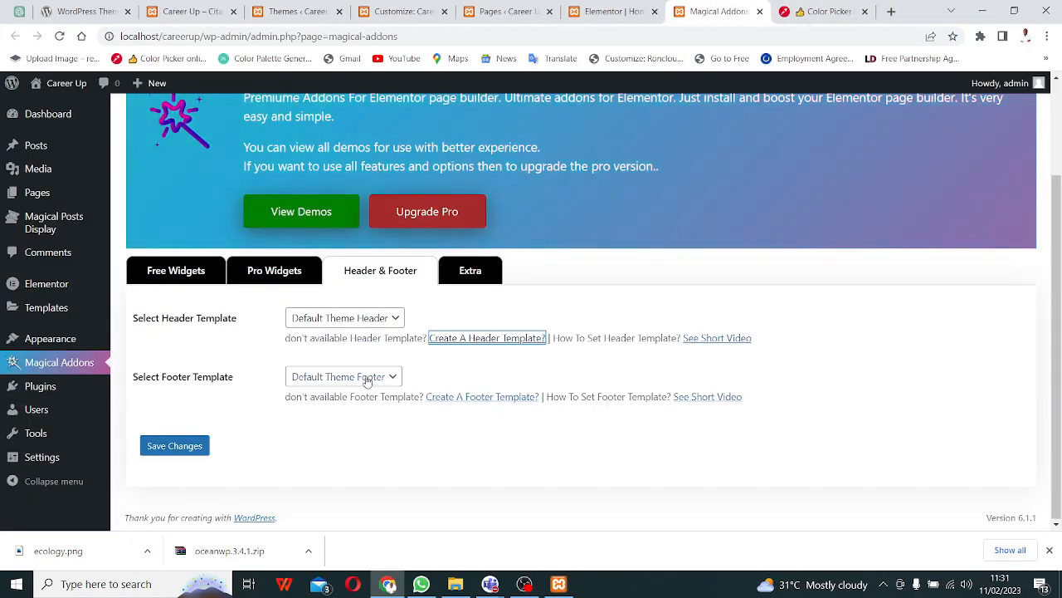
# - Follow the 'Create A Footer Template?' link to the Saved Templates Section list
pyautogui.click(503, 401)
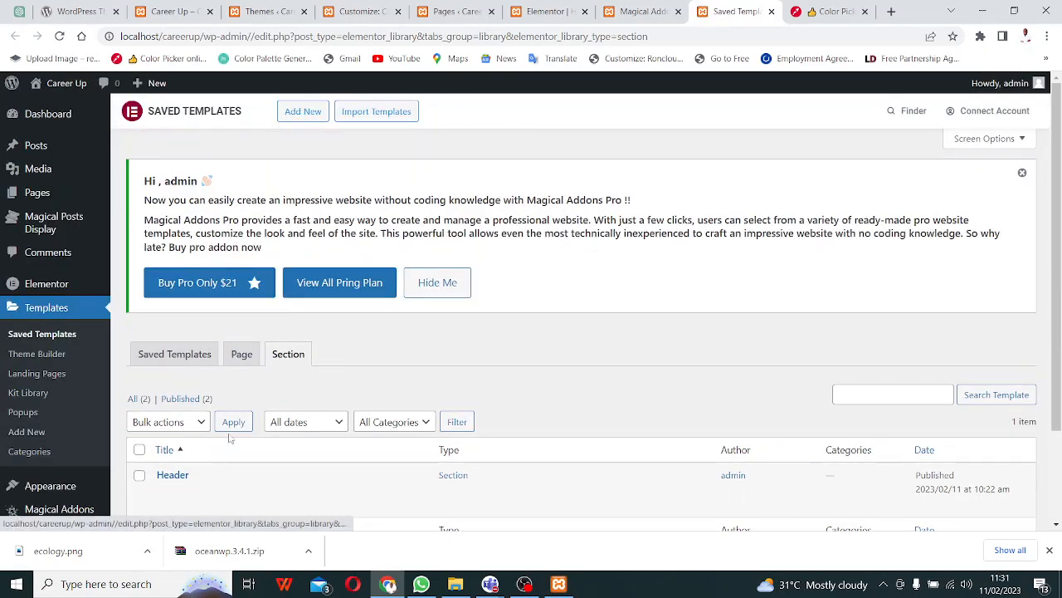
pyautogui.scroll(-3, 224, 440)
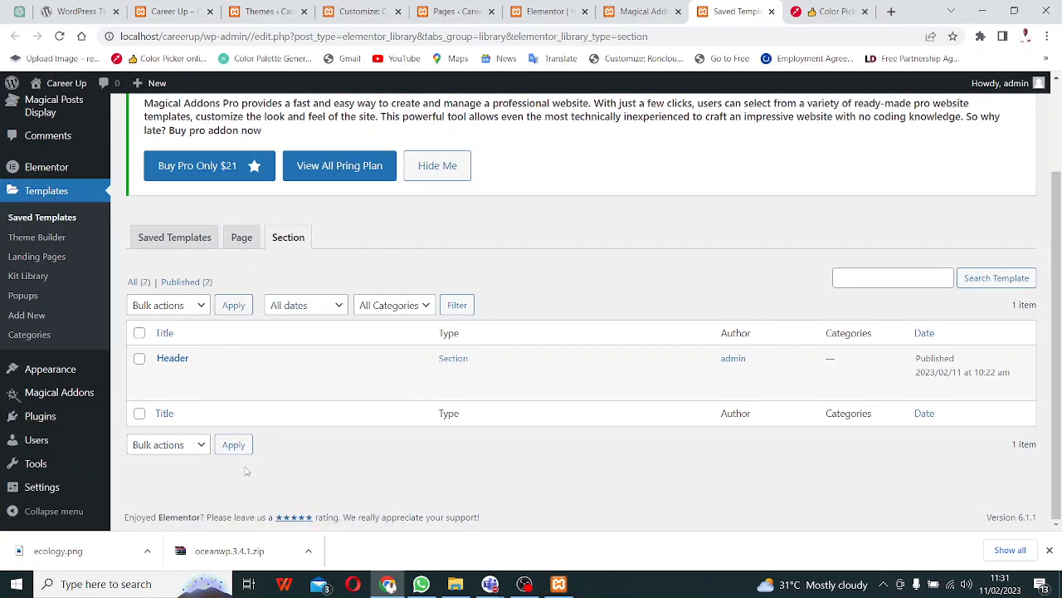
pyautogui.scroll(3, 223, 289)
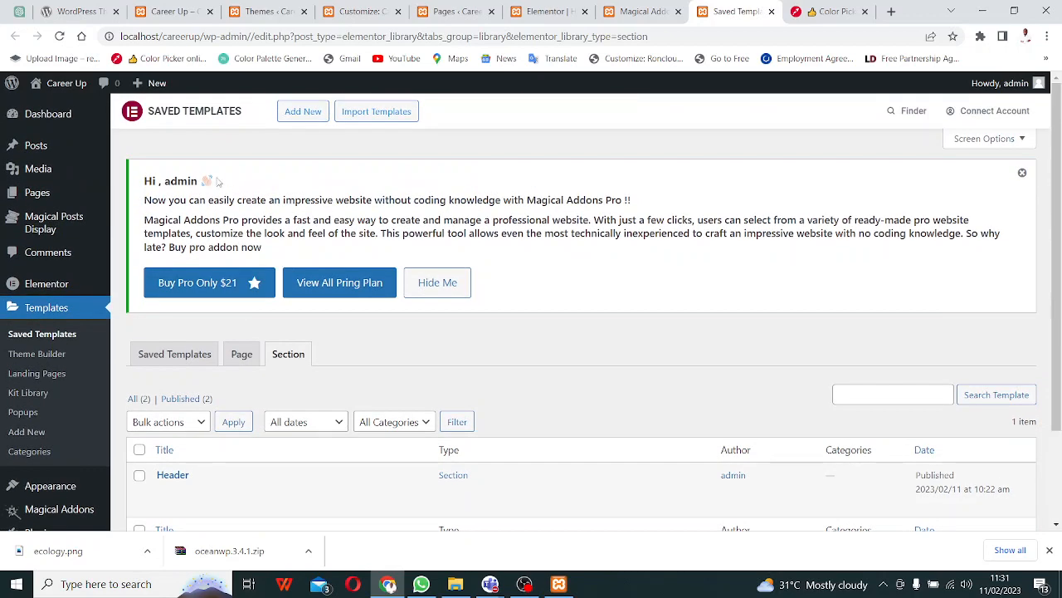
# - Add a new Section template named 'Footer' and create it
pyautogui.click(303, 113)
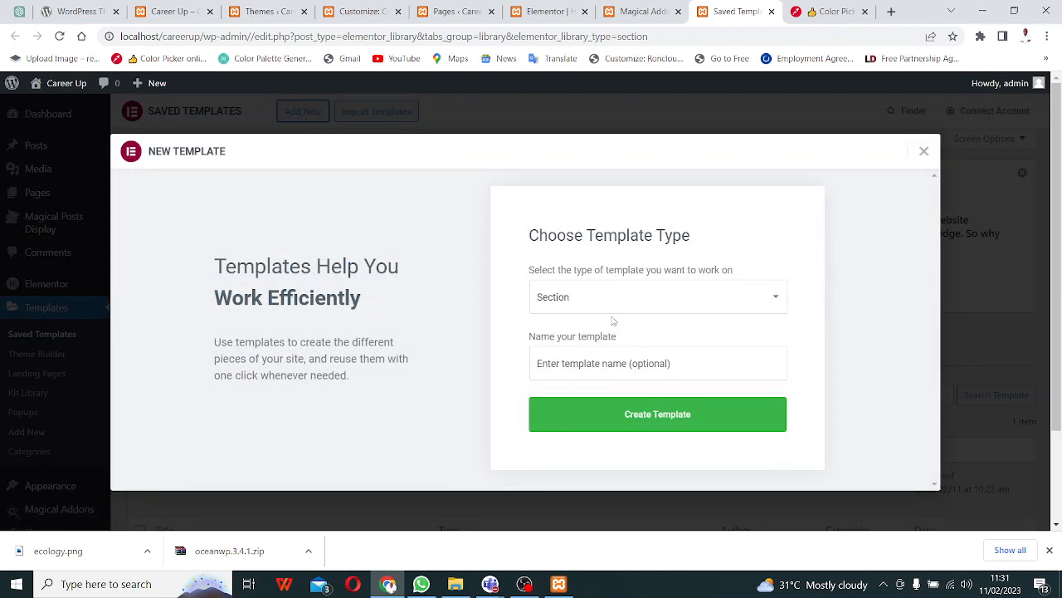
pyautogui.click(633, 359)
pyautogui.click(628, 427)
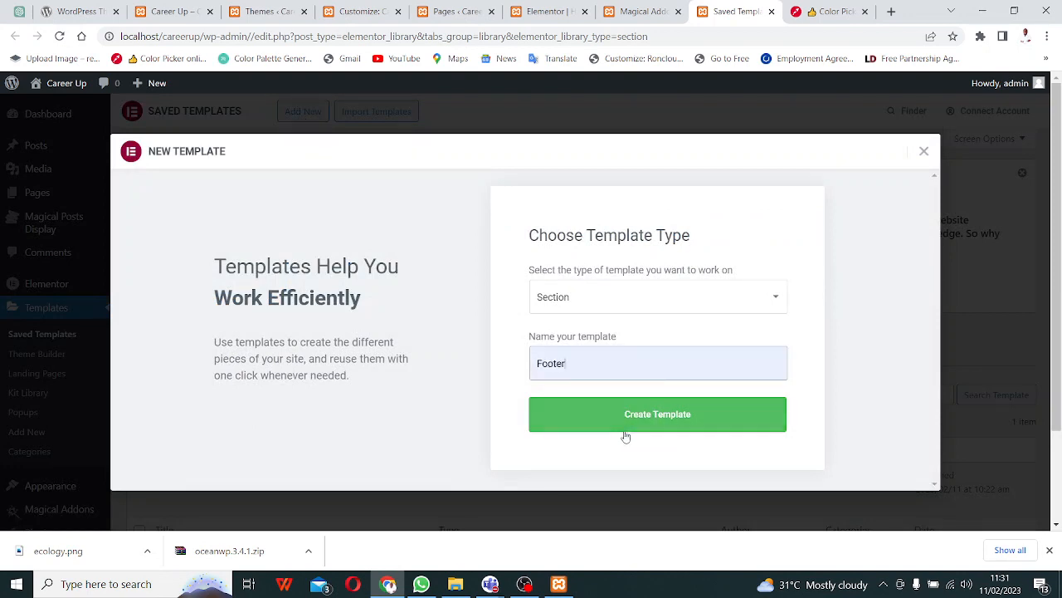
pyautogui.click(664, 425)
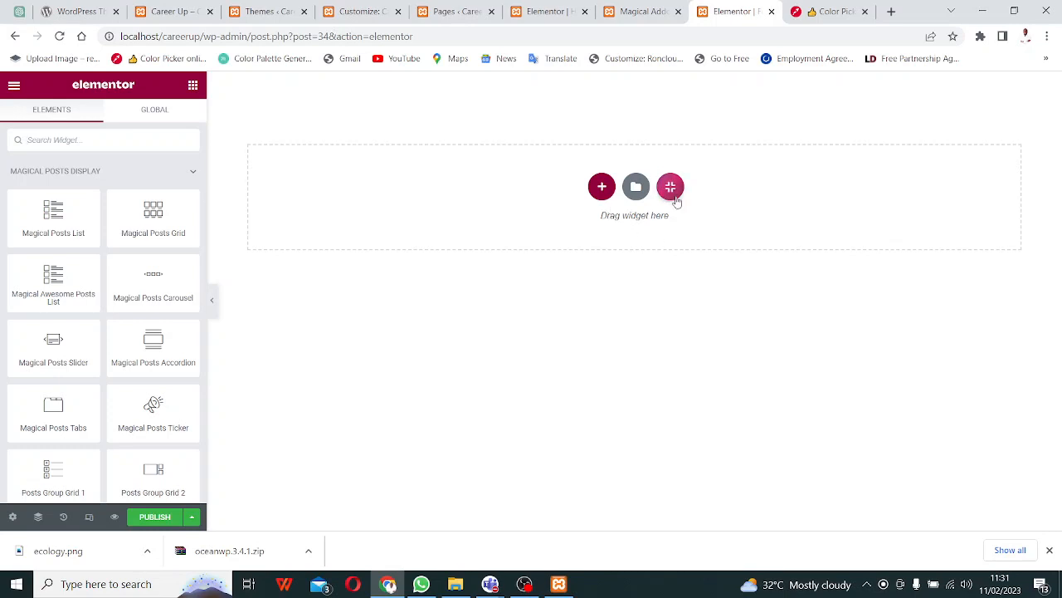
# - Search the library's sections for 'footer' and insert the Footer Style 2 section
pyautogui.click(670, 188)
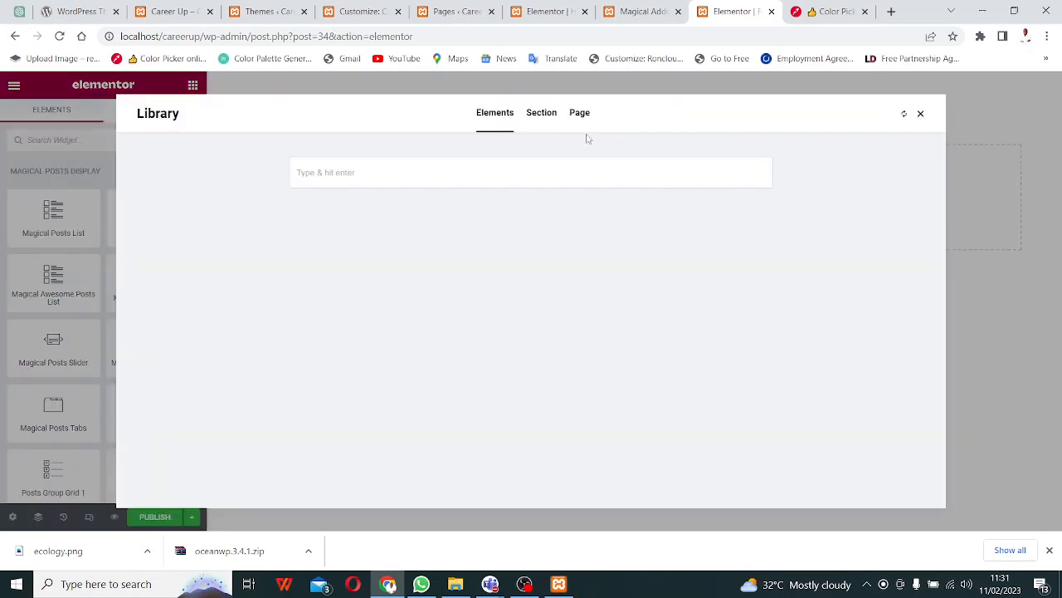
pyautogui.click(540, 116)
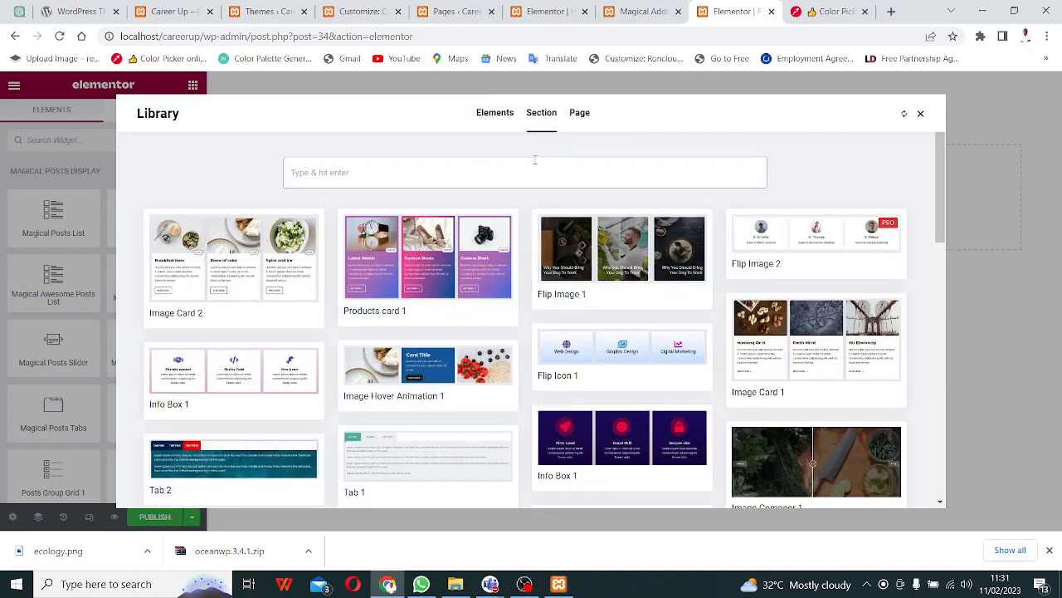
pyautogui.write('footer')
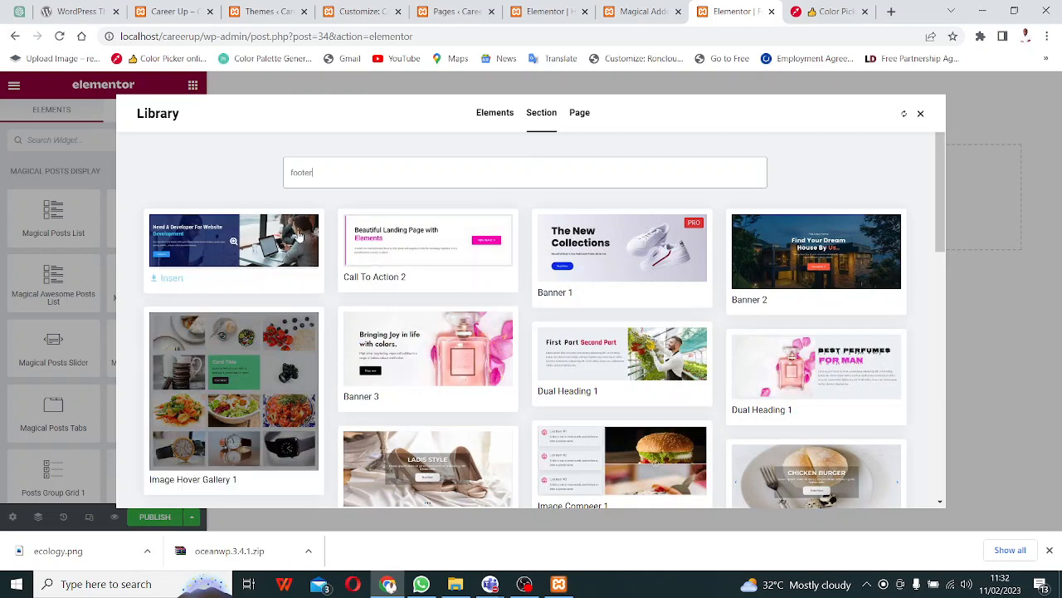
pyautogui.press('Return')
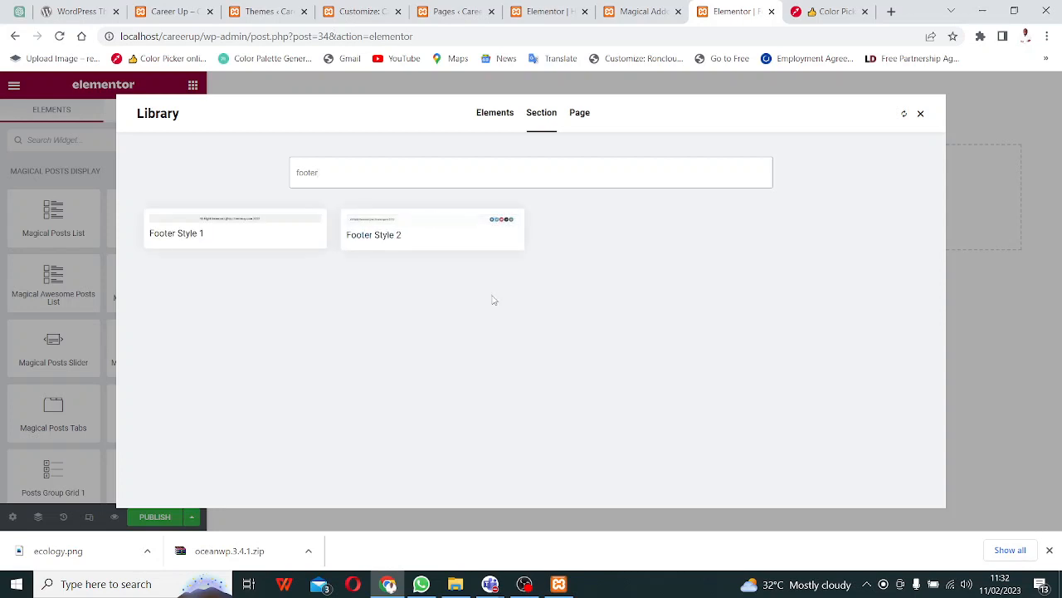
pyautogui.moveTo(295, 236)
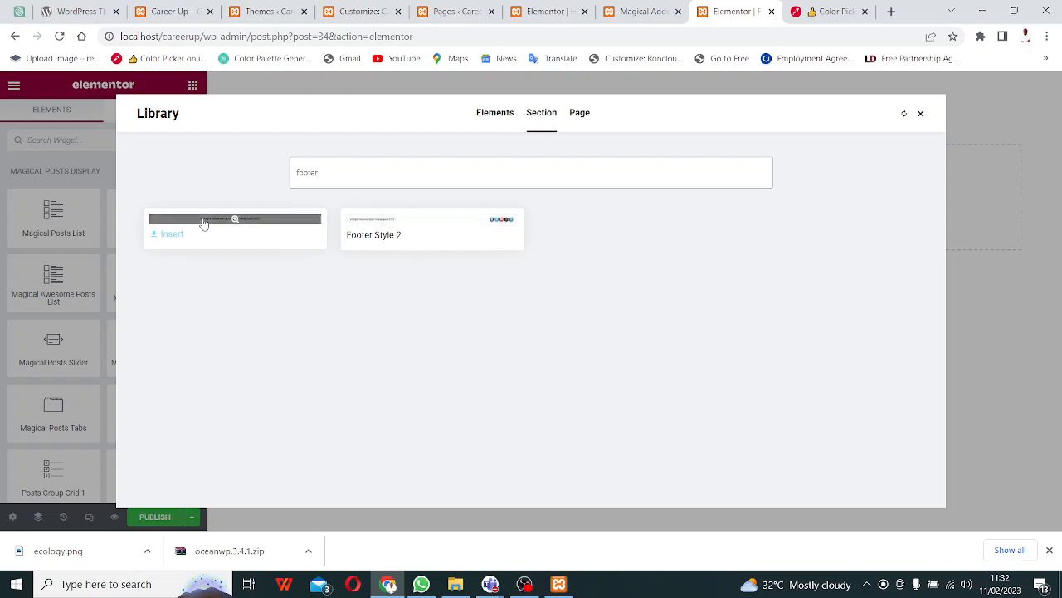
pyautogui.moveTo(389, 230)
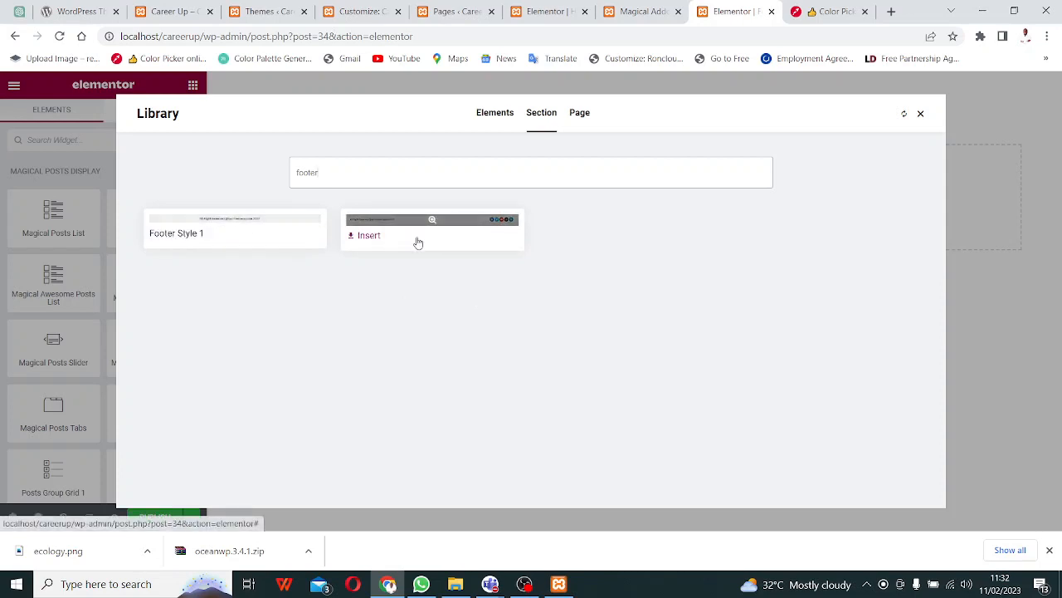
pyautogui.click(361, 238)
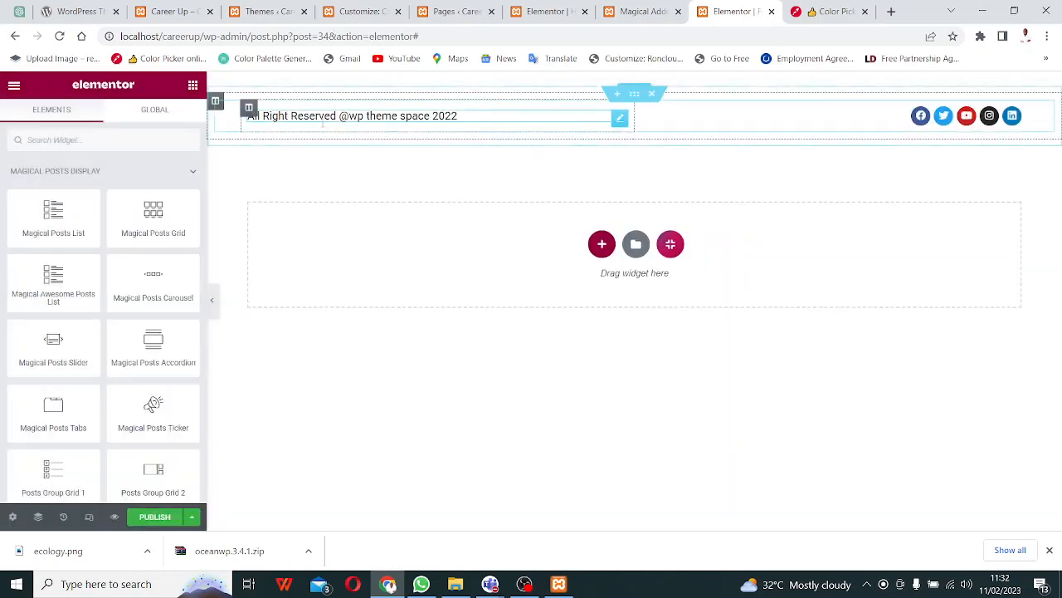
# - Replace the footer heading's copyright text with '&copy; Career Up 2023 &trade;'
pyautogui.click(620, 120)
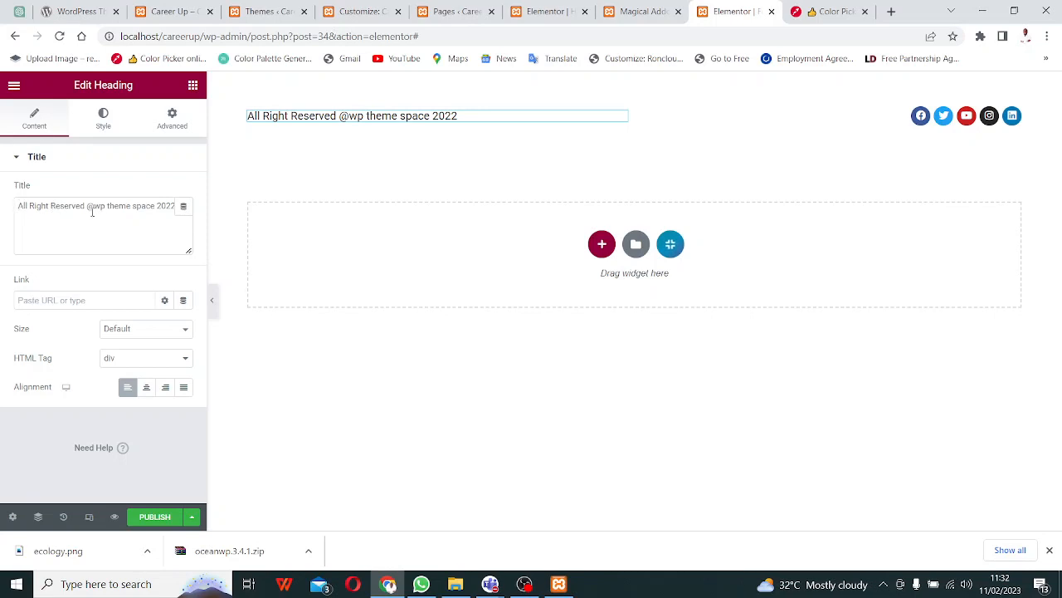
pyautogui.moveTo(88, 206); pyautogui.dragTo(127, 206)
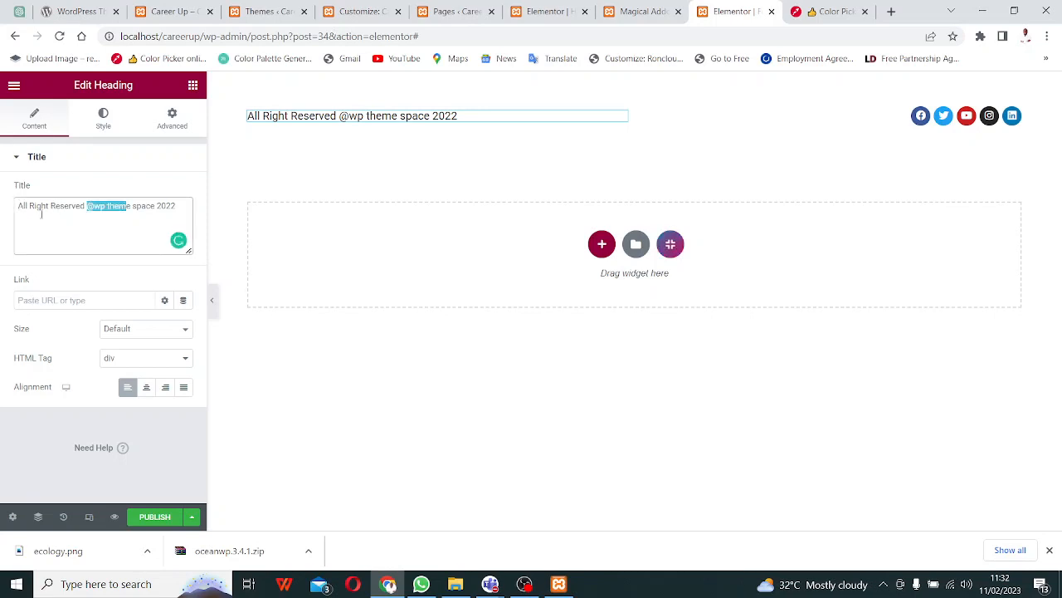
pyautogui.moveTo(19, 206); pyautogui.dragTo(196, 215)
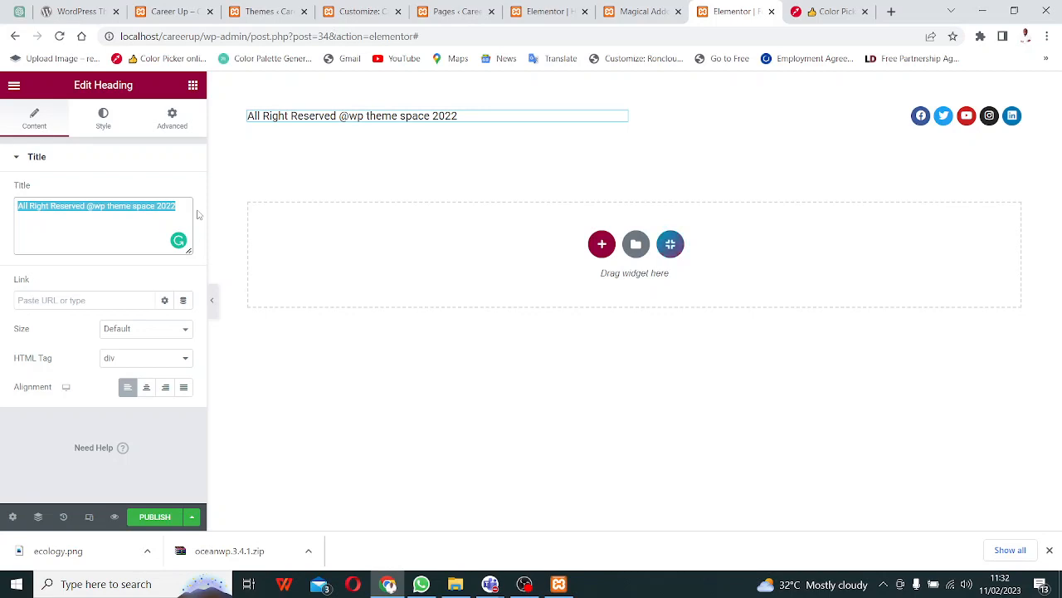
pyautogui.write('&')
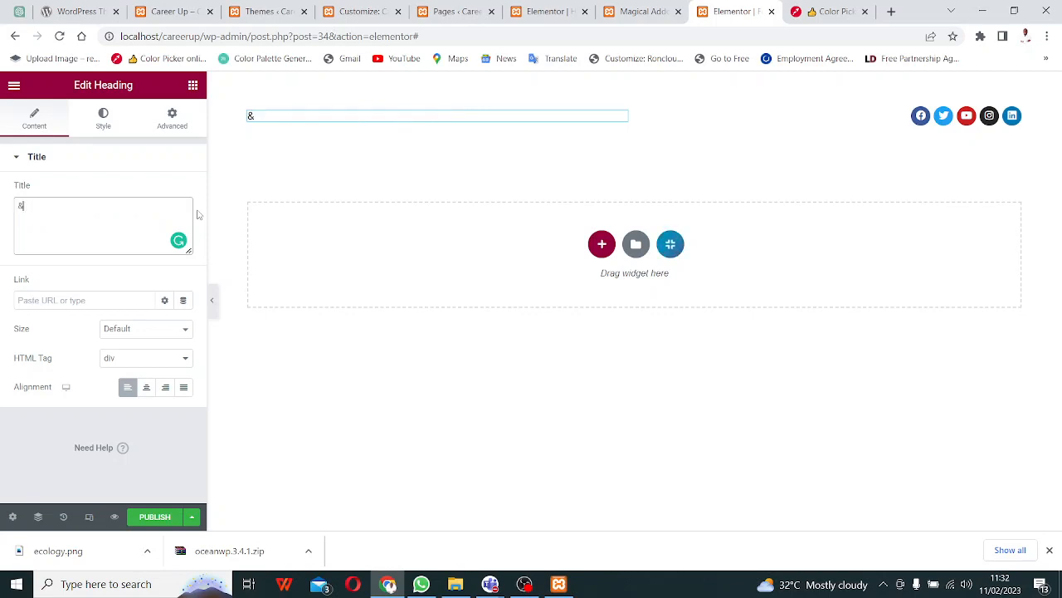
pyautogui.write('copy')
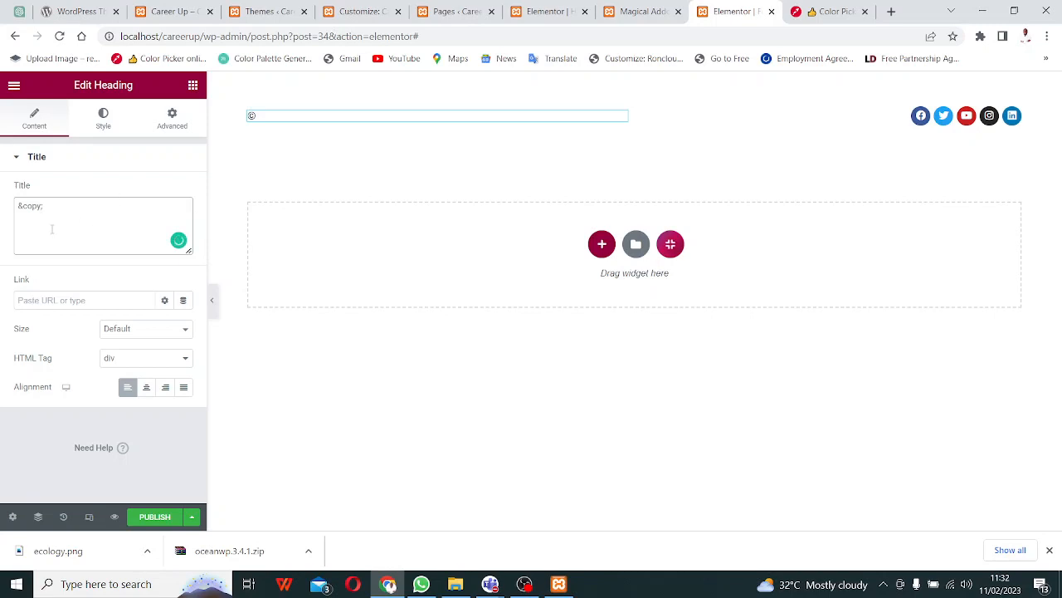
pyautogui.write(';')
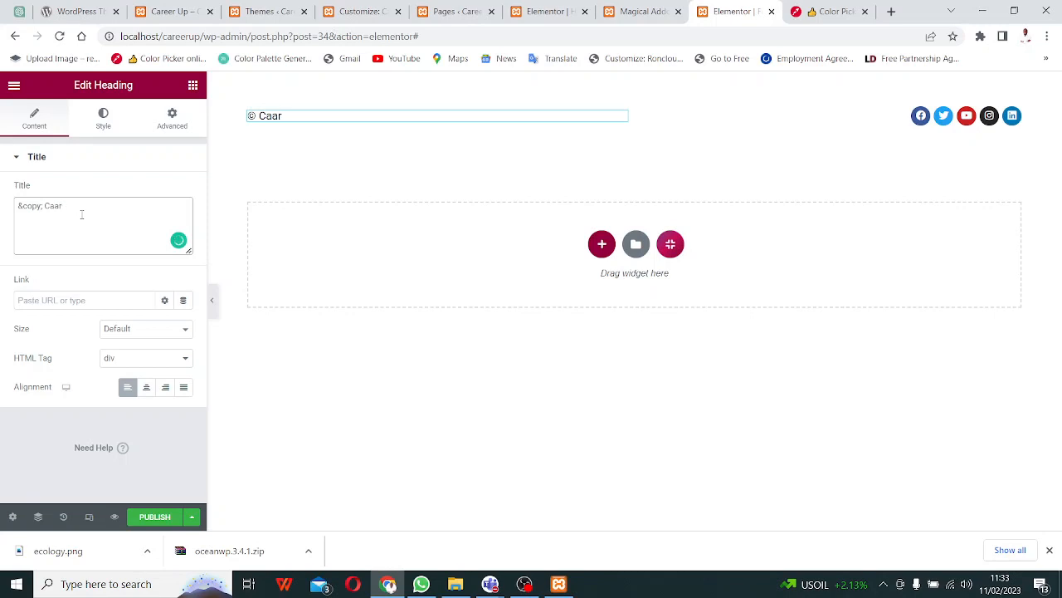
pyautogui.write('er Up 2023 &trade;')
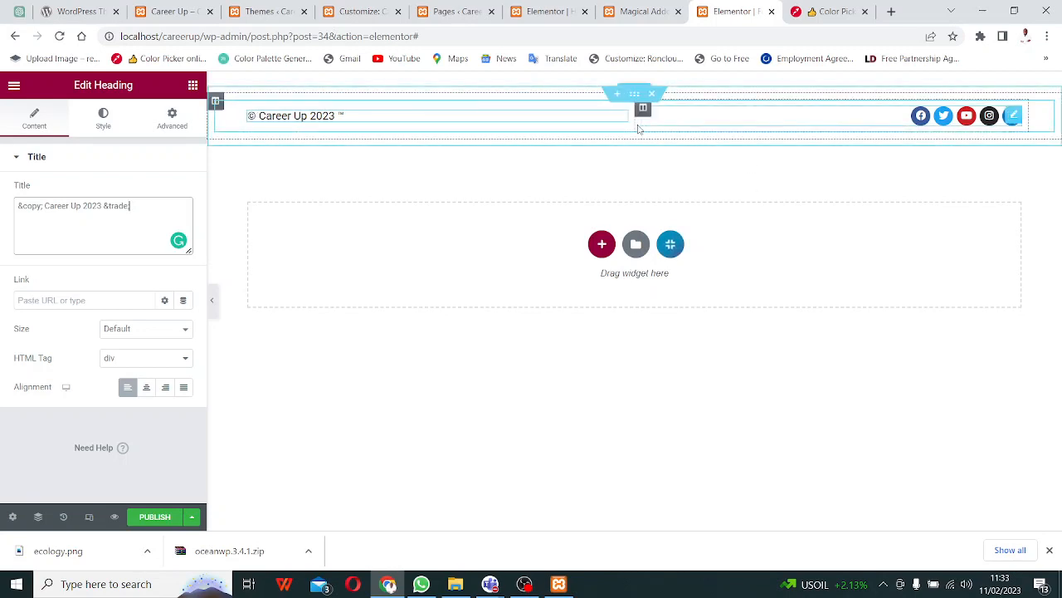
# - Expand the Facebook item of the footer Social Icons widget and open a new browser tab
pyautogui.click(945, 121)
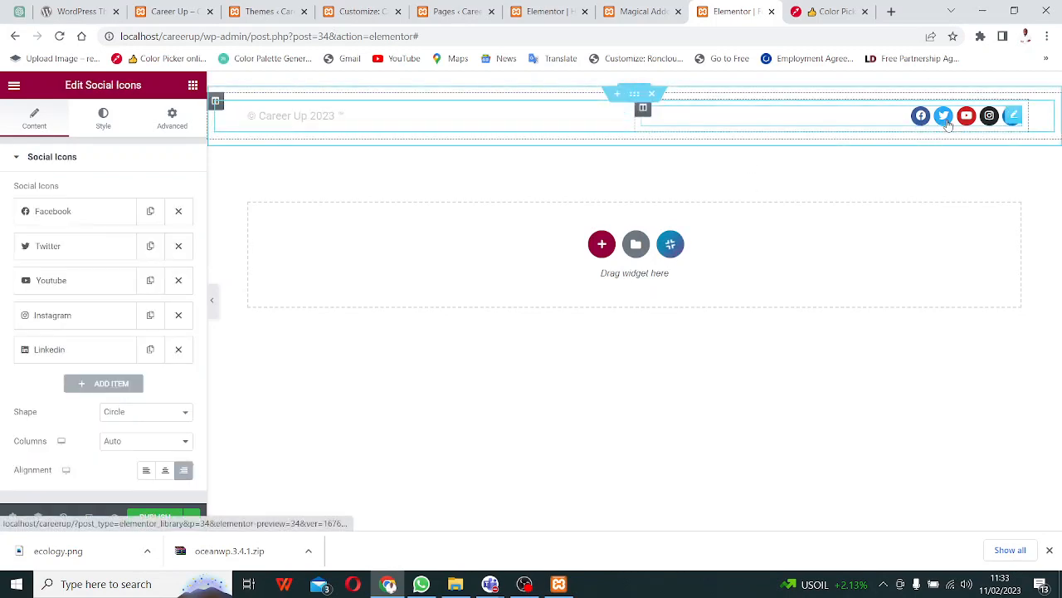
pyautogui.click(79, 214)
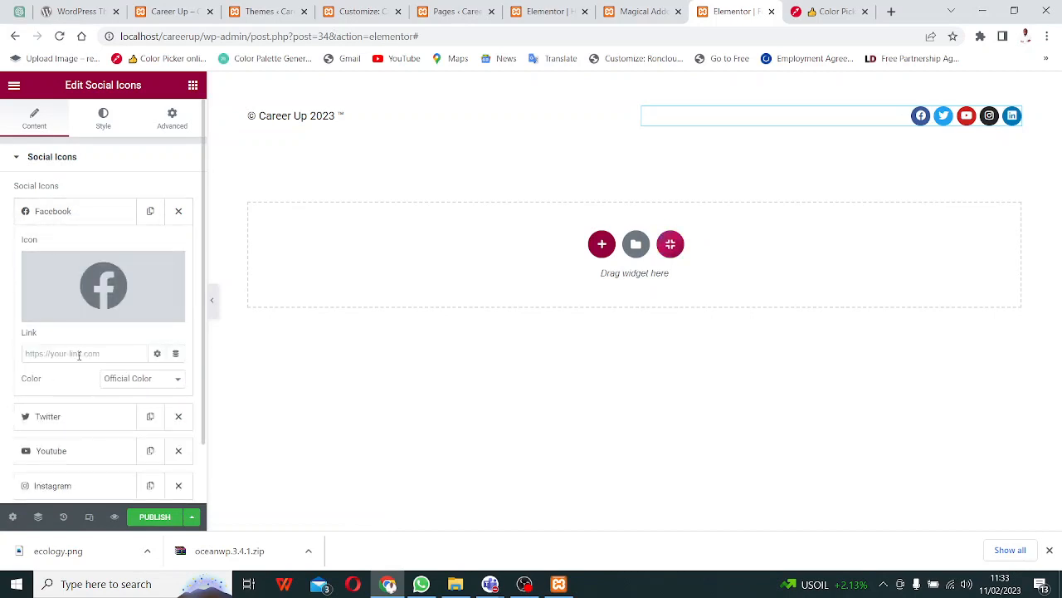
pyautogui.click(891, 11)
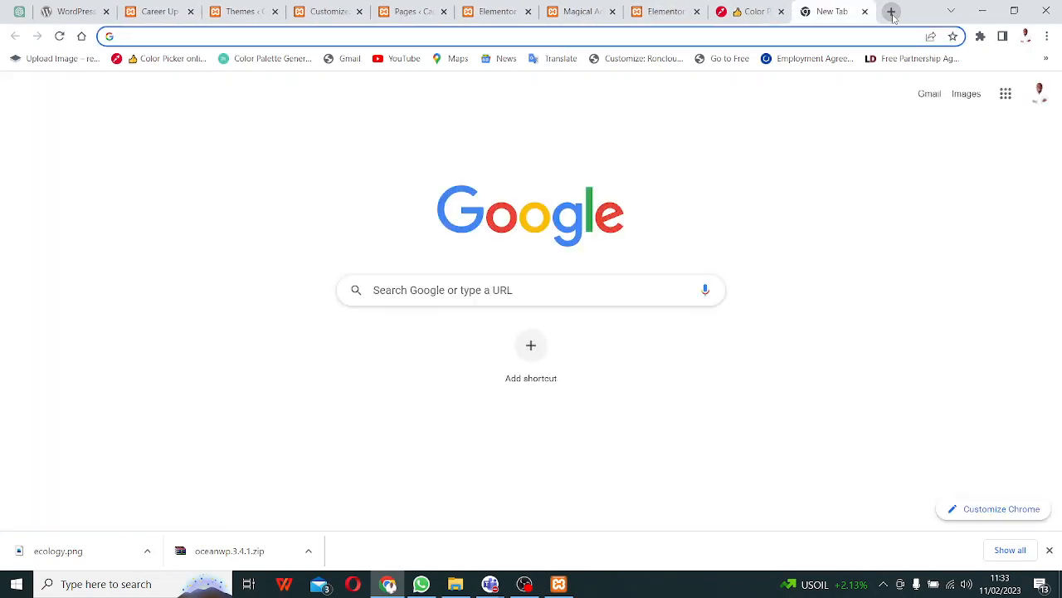
# - Search for 'facebook' and open the Facebook site from the results
pyautogui.write('face')
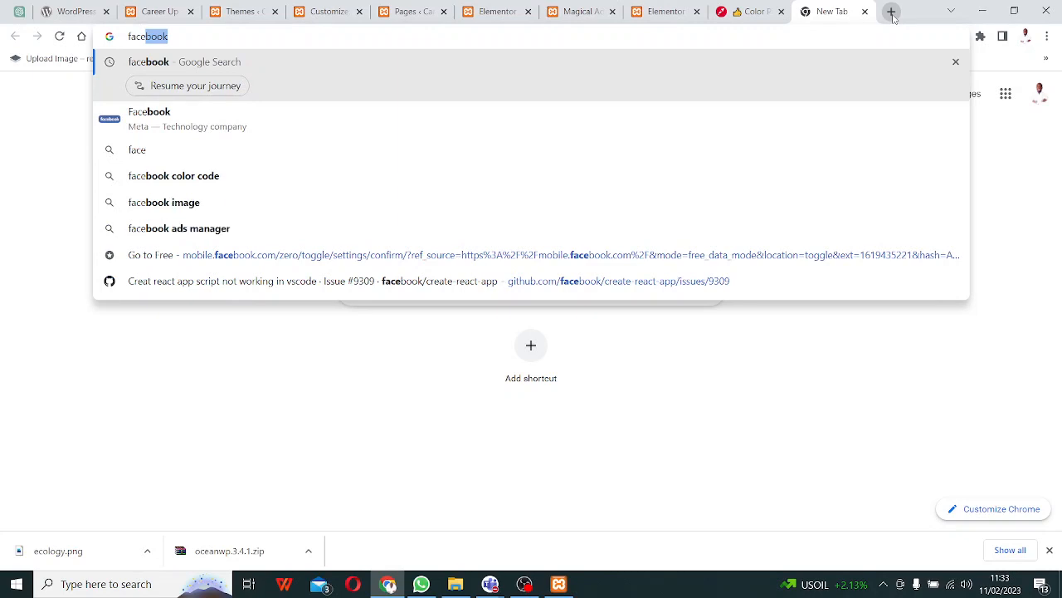
pyautogui.press('Return')
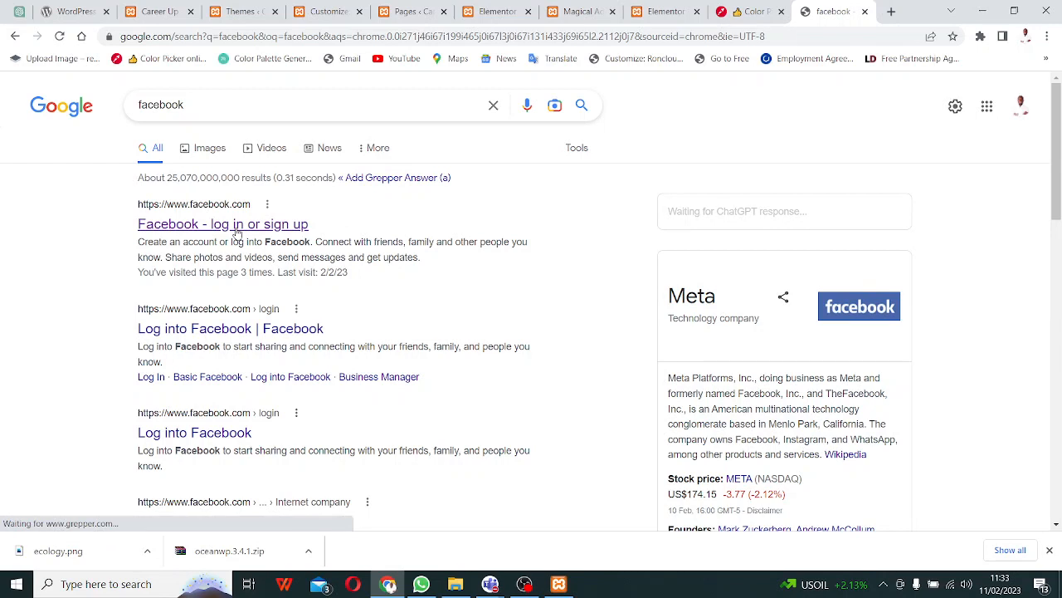
pyautogui.click(236, 224)
# - Admit the waiting guest into the Masterclass meeting
pyautogui.moveTo(489, 585)
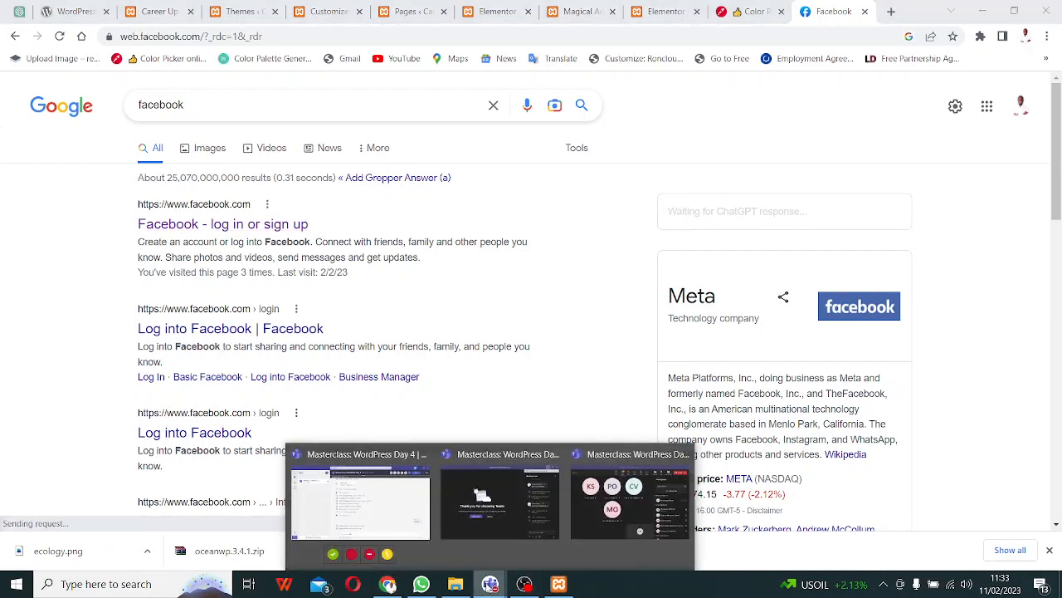
pyautogui.click(618, 502)
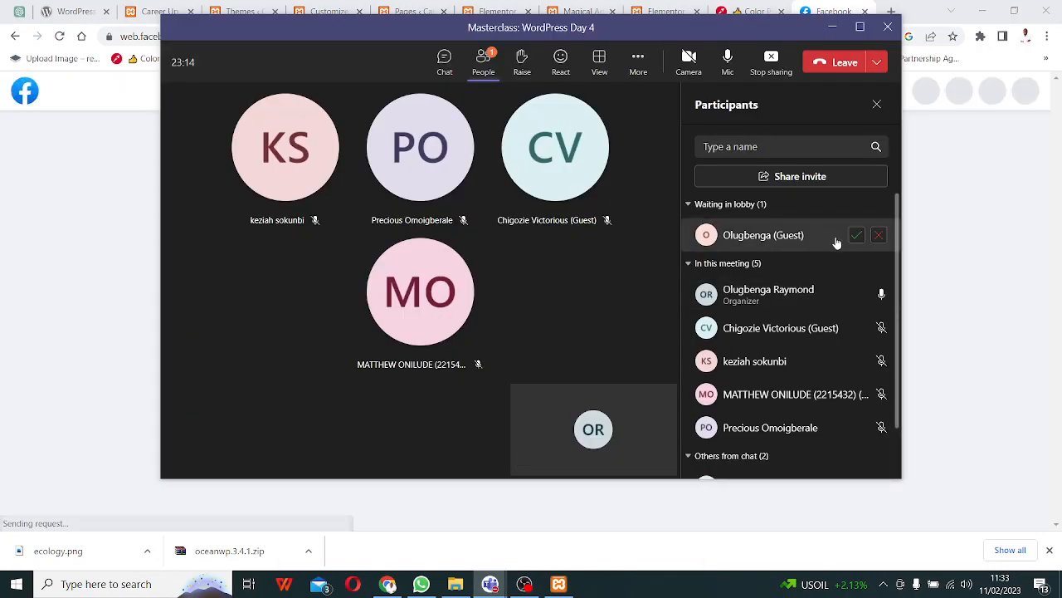
pyautogui.click(856, 237)
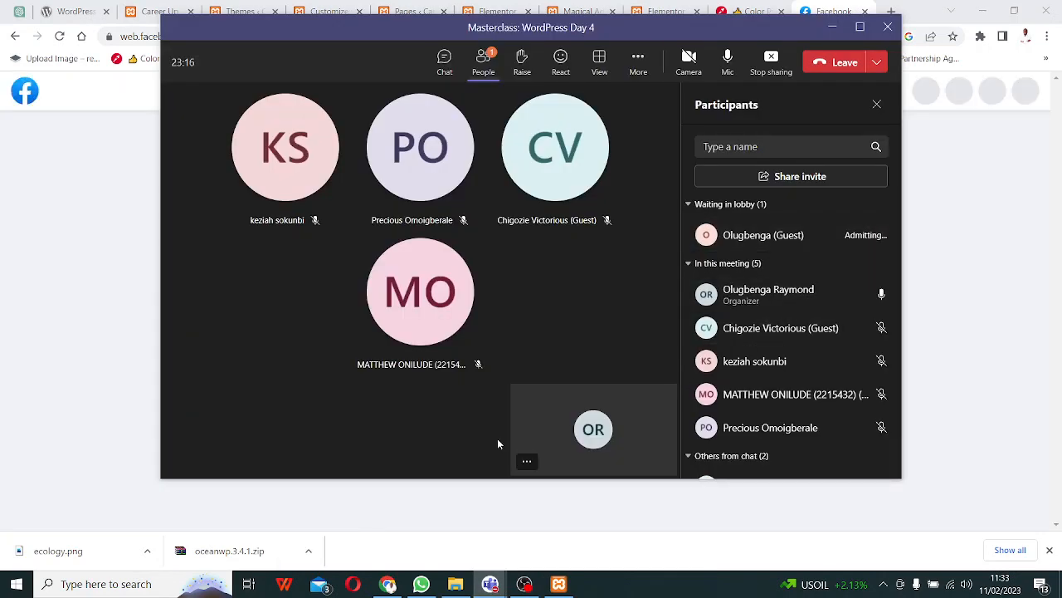
# - Back on Facebook, open your own profile from the sidebar
pyautogui.click(77, 291)
pyautogui.click(78, 286)
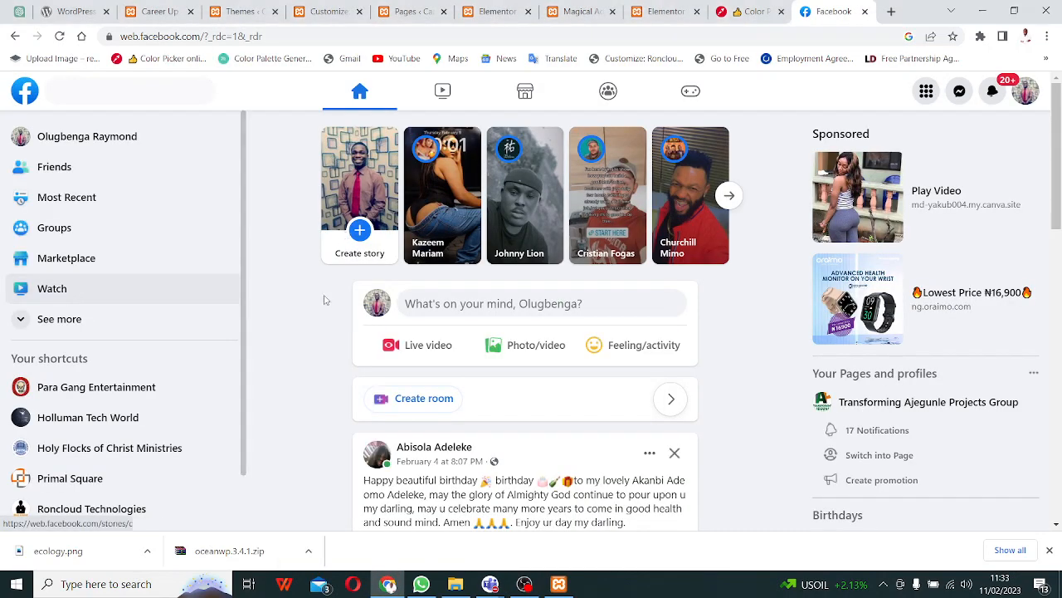
pyautogui.scroll(-2, 315, 337)
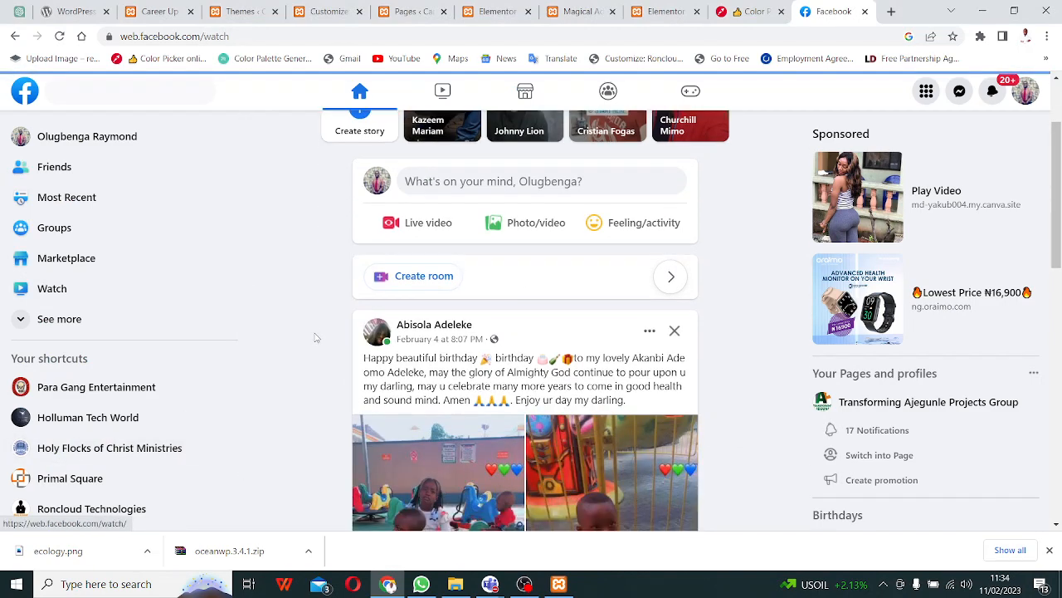
pyautogui.scroll(-1, 276, 239)
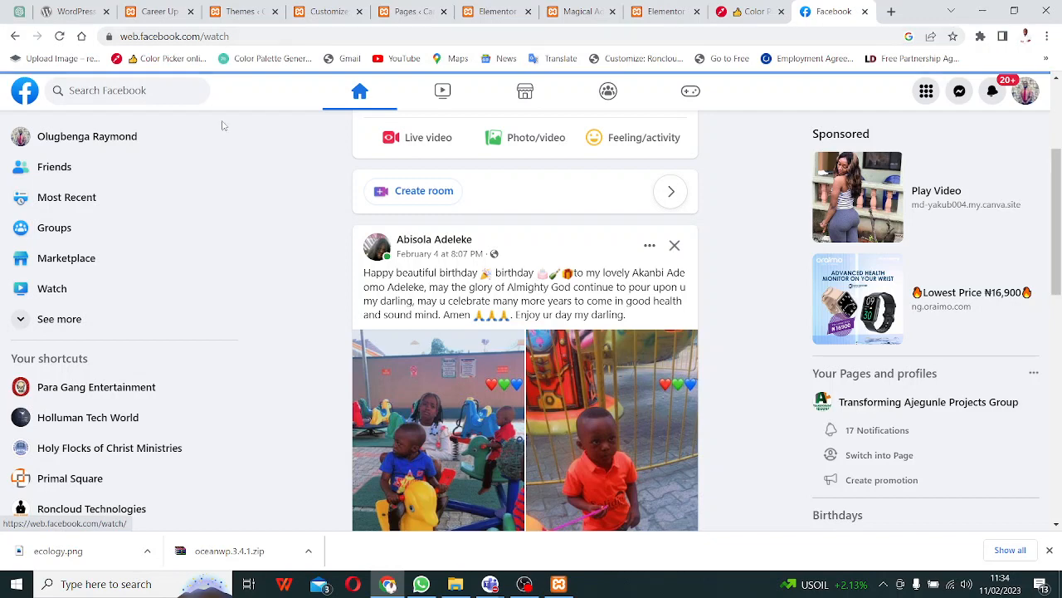
pyautogui.click(114, 144)
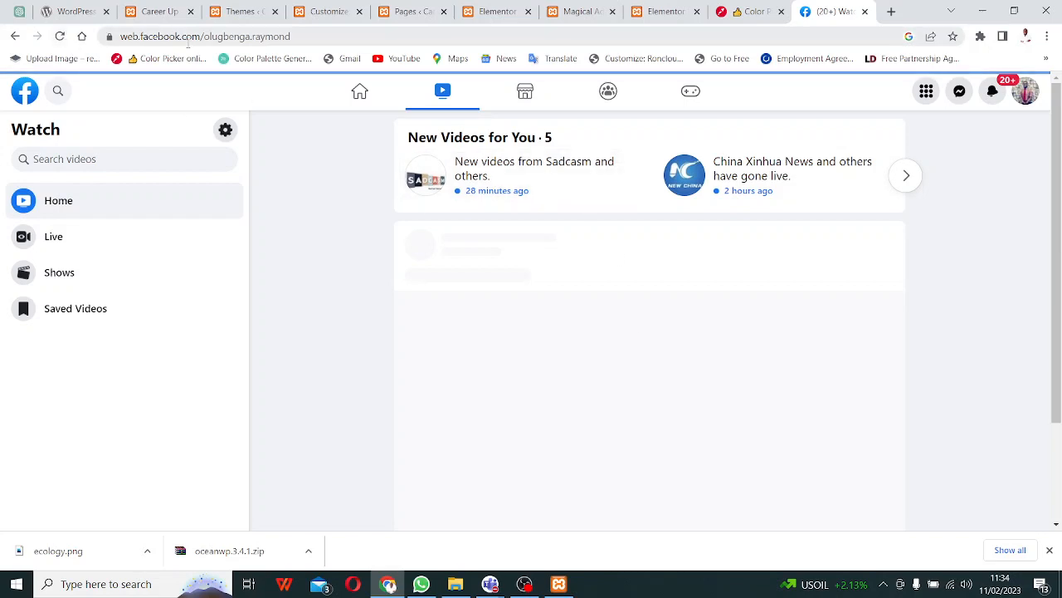
# - Copy the Facebook profile page's web address and return to the Elementor footer editor
pyautogui.click(240, 37)
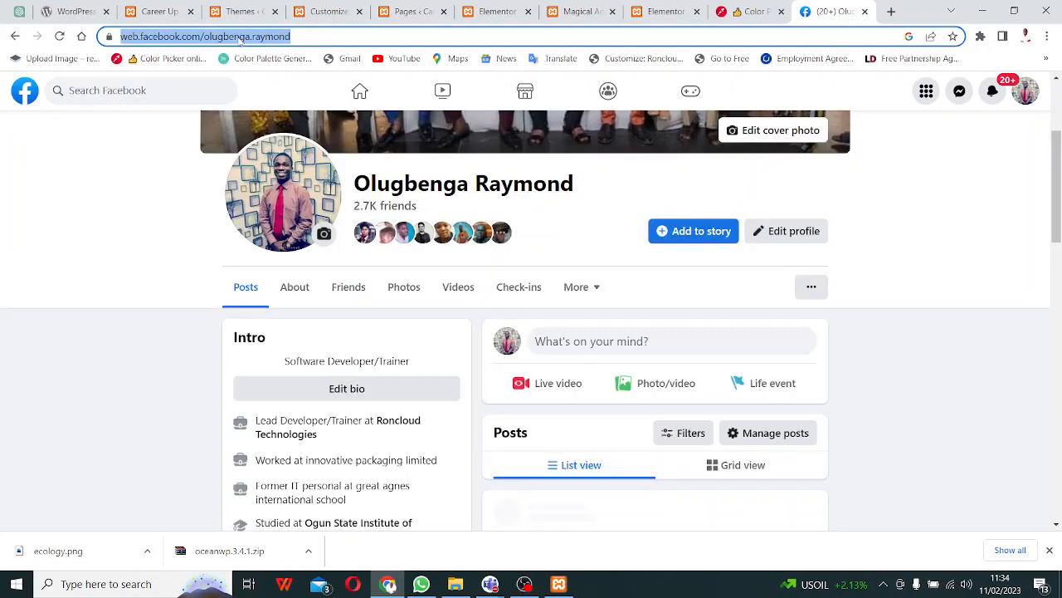
pyautogui.rightClick(240, 38)
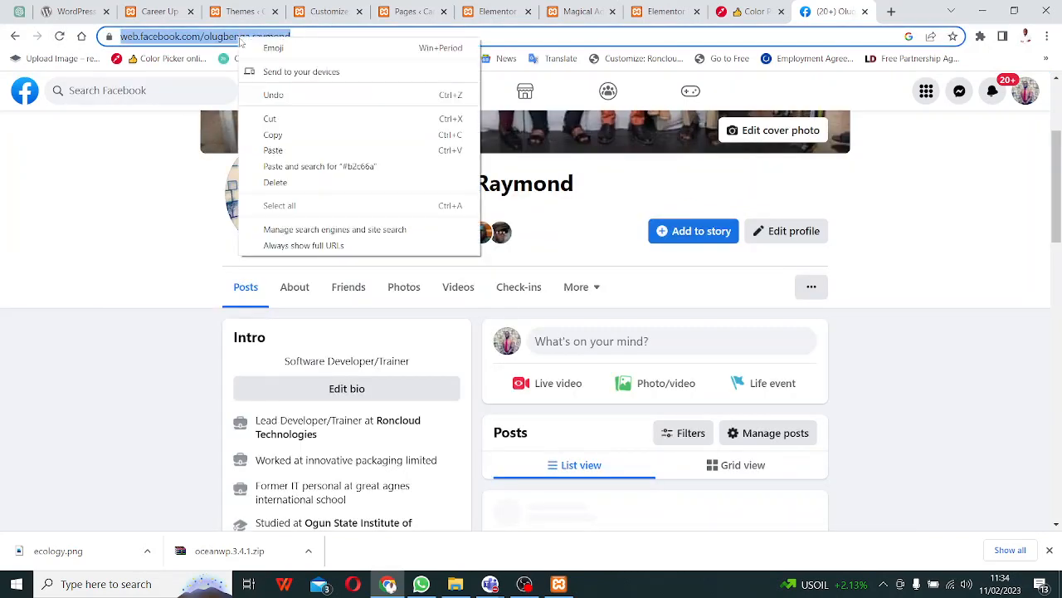
pyautogui.click(298, 135)
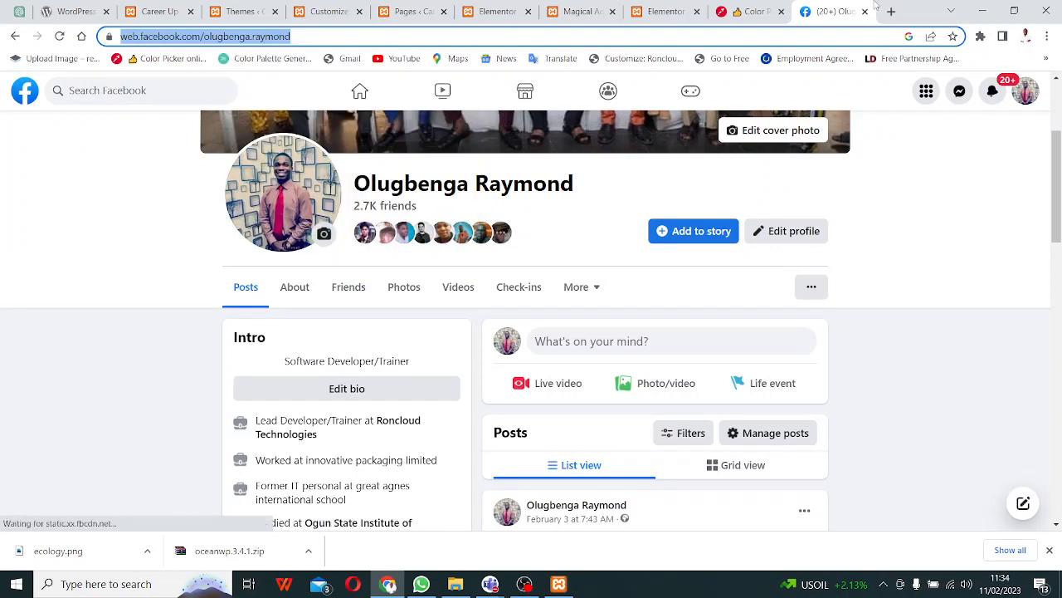
pyautogui.click(666, 11)
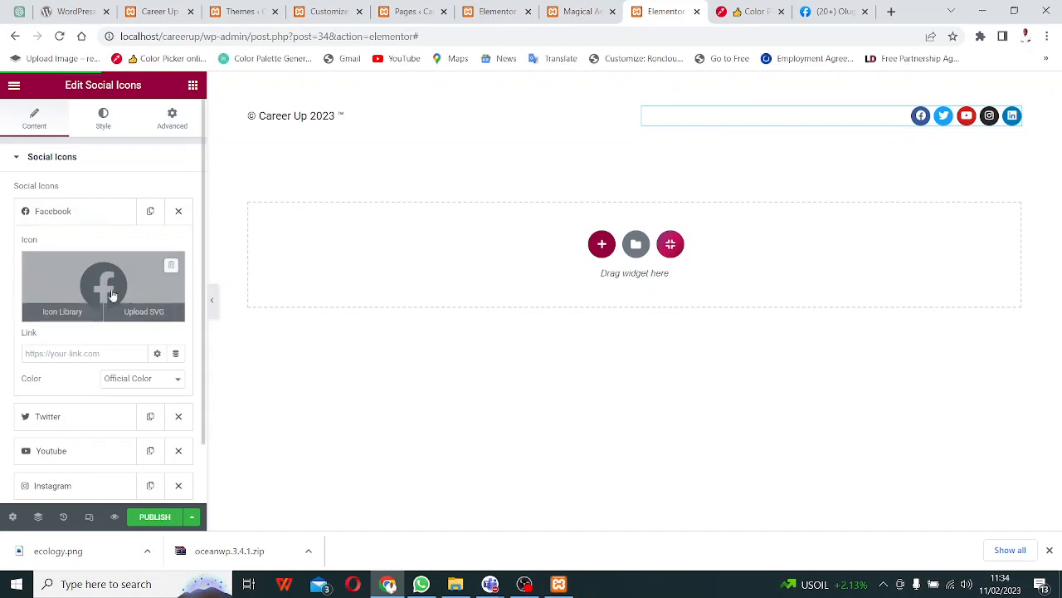
# - Paste the copied Facebook profile address into the Facebook icon's Link field and publish the footer template
pyautogui.click(42, 353)
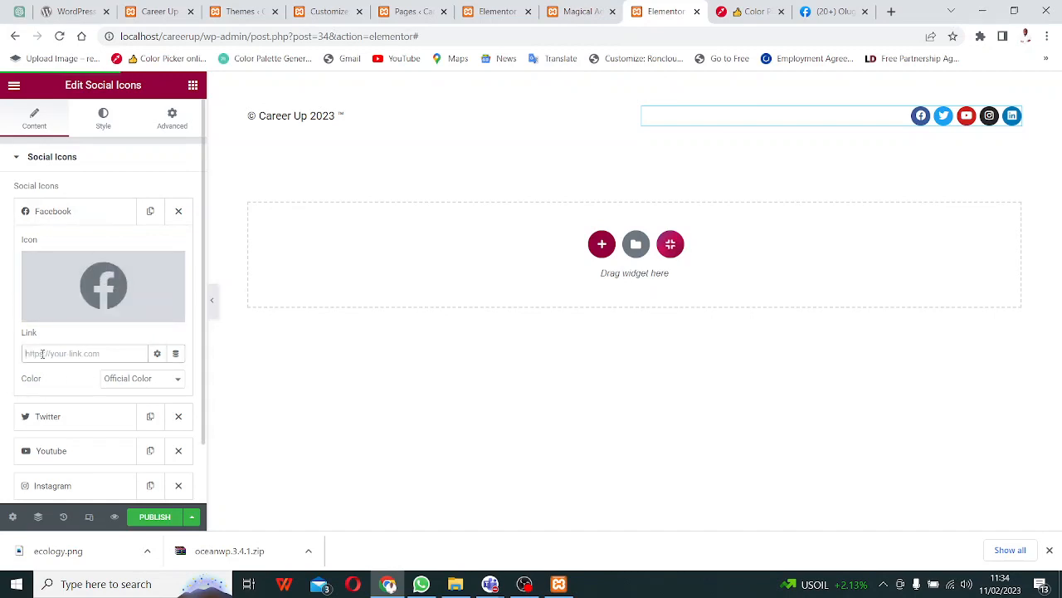
pyautogui.rightClick(43, 353)
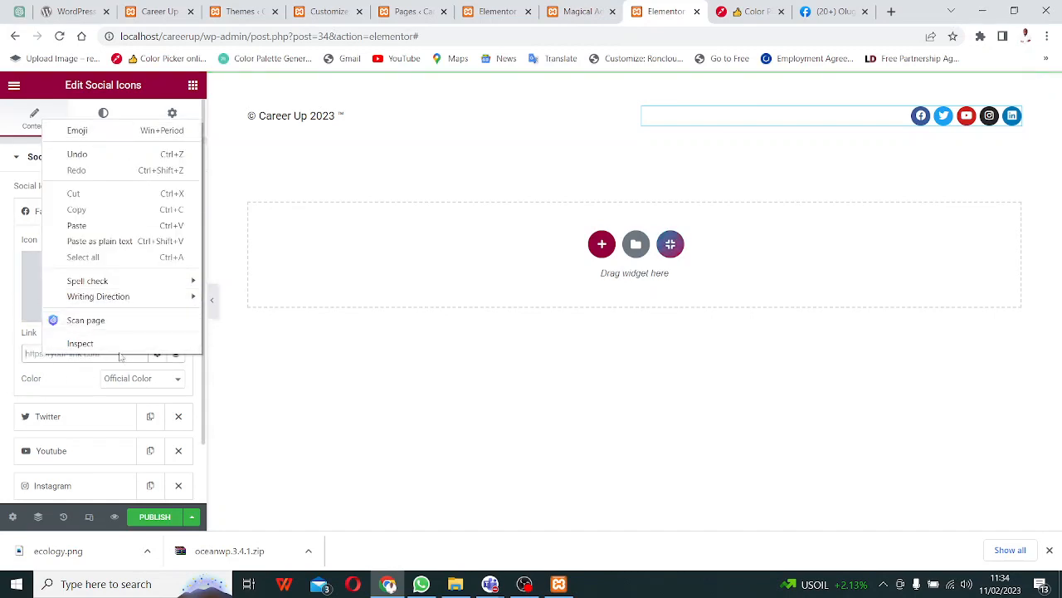
pyautogui.click(99, 241)
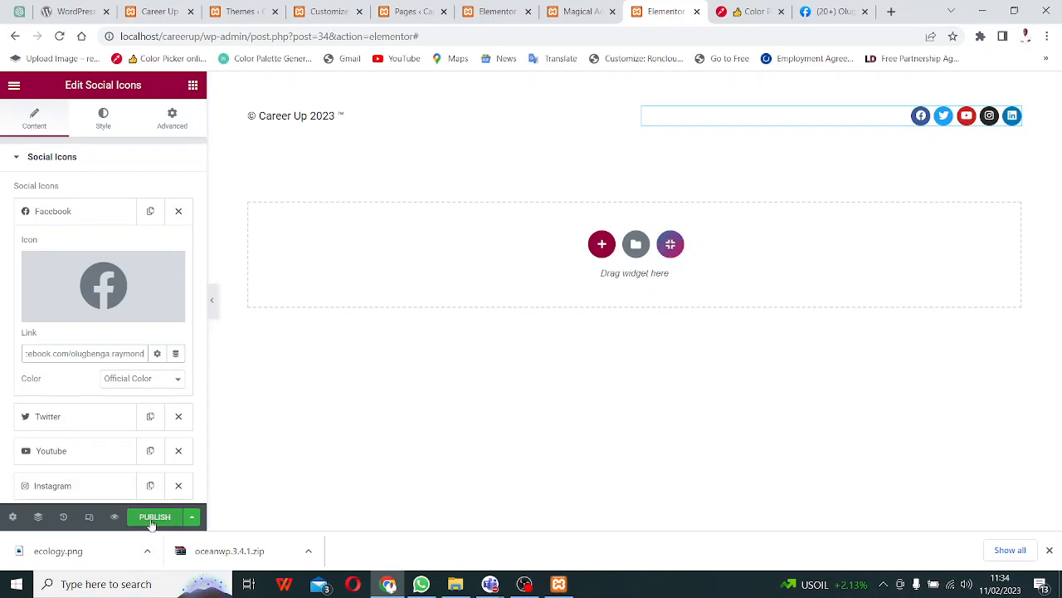
pyautogui.click(152, 518)
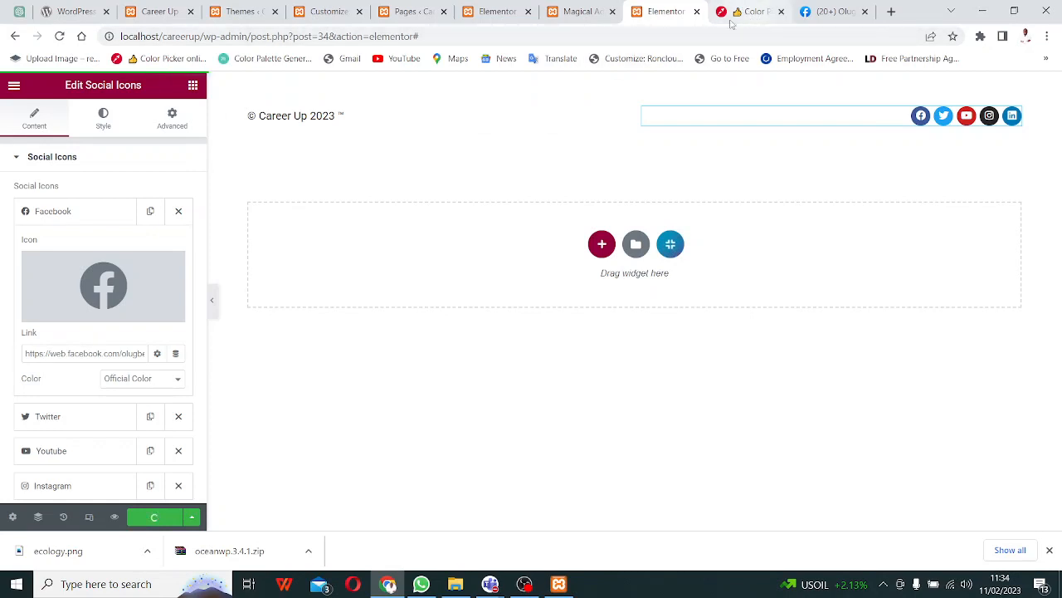
# - In Magic Elementor Footer Settings, enable Use Elementor Template In Footer, keeping footer text position at Center
pyautogui.click(578, 11)
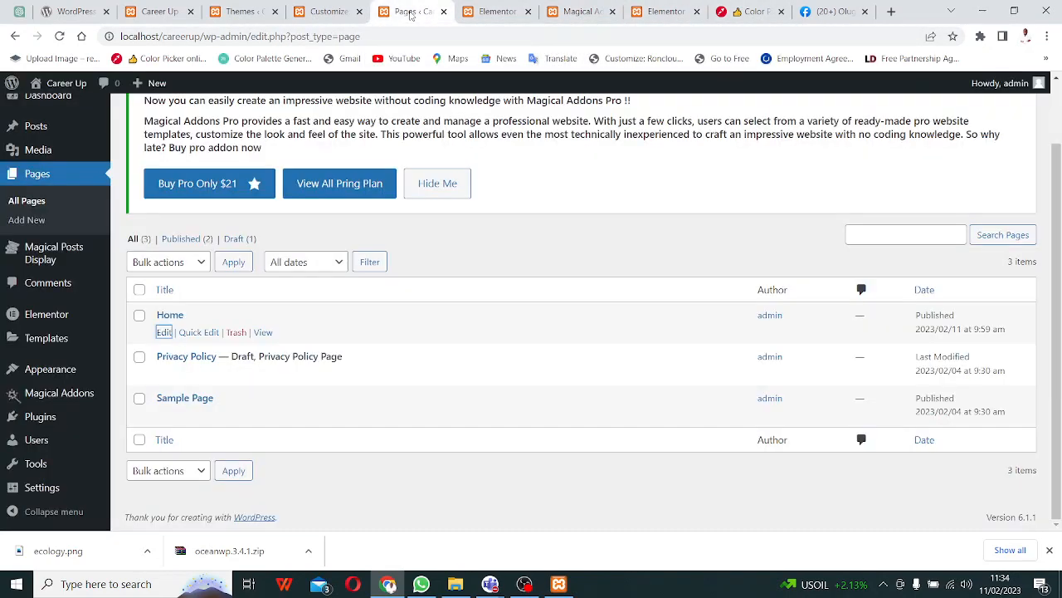
pyautogui.click(411, 13)
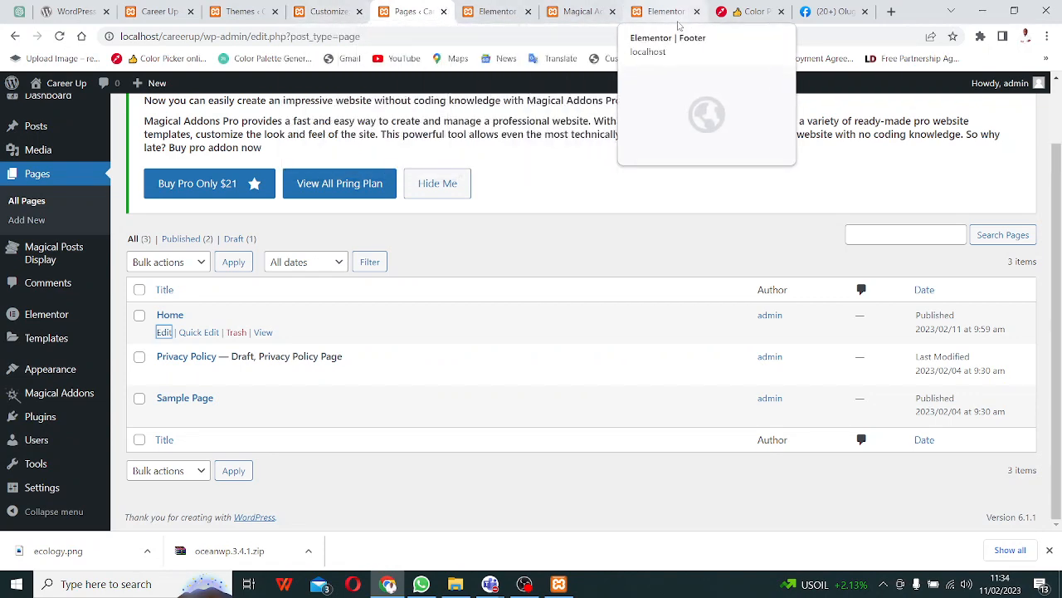
pyautogui.click(250, 12)
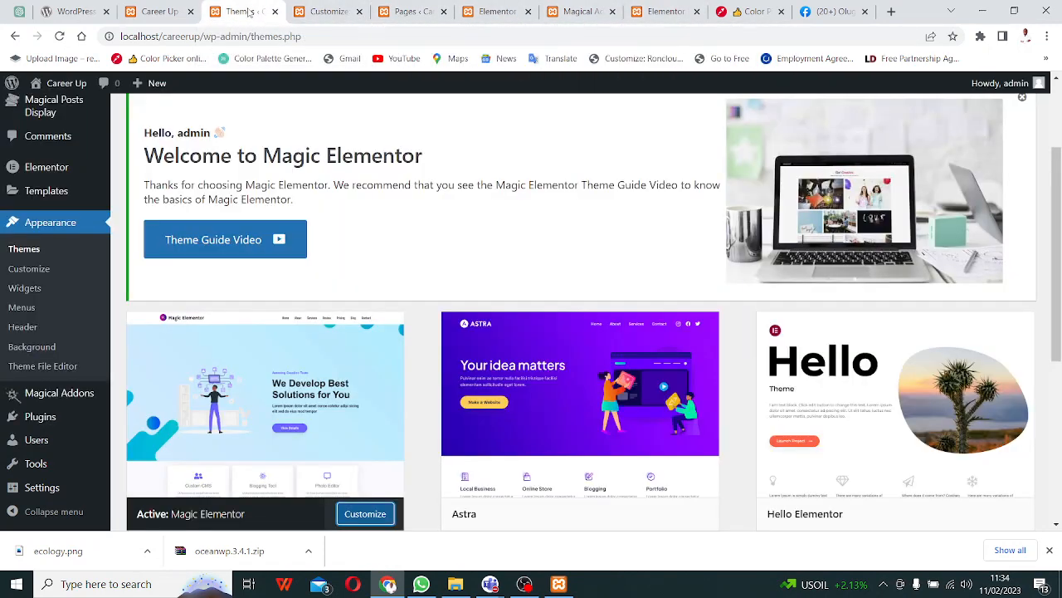
pyautogui.click(330, 12)
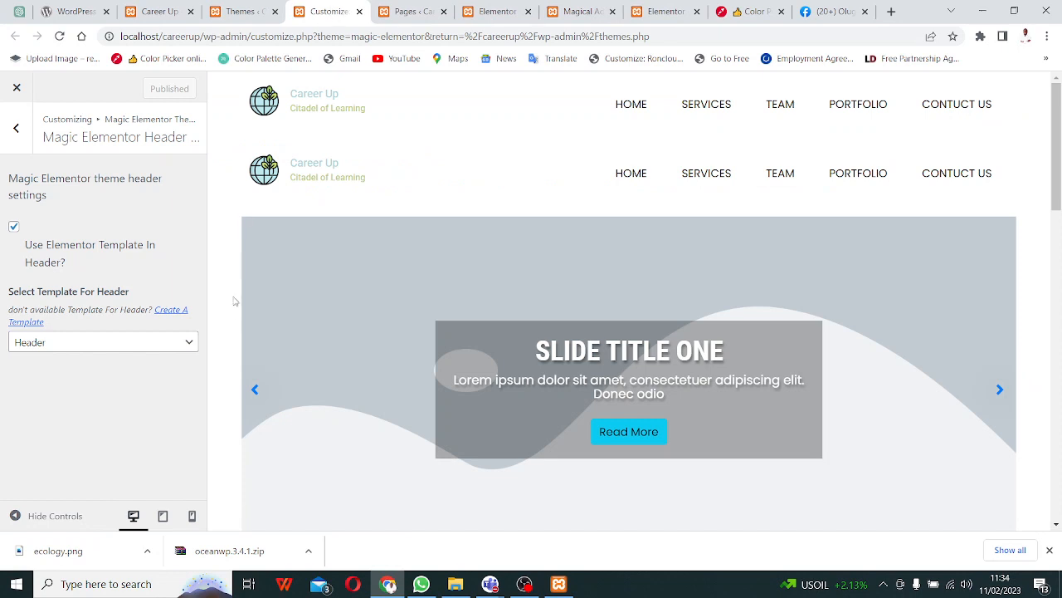
pyautogui.click(16, 128)
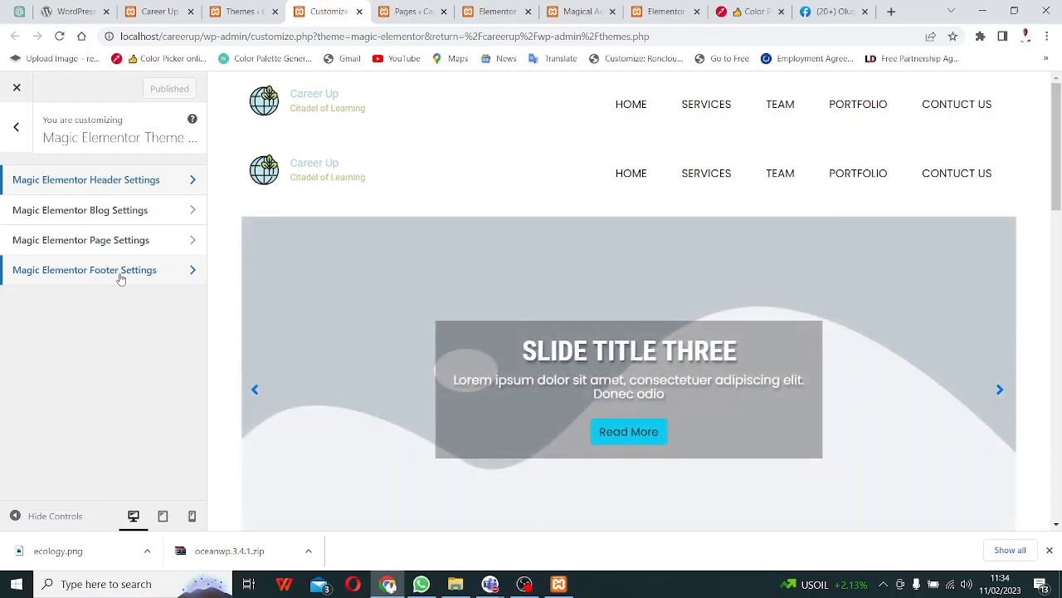
pyautogui.click(120, 274)
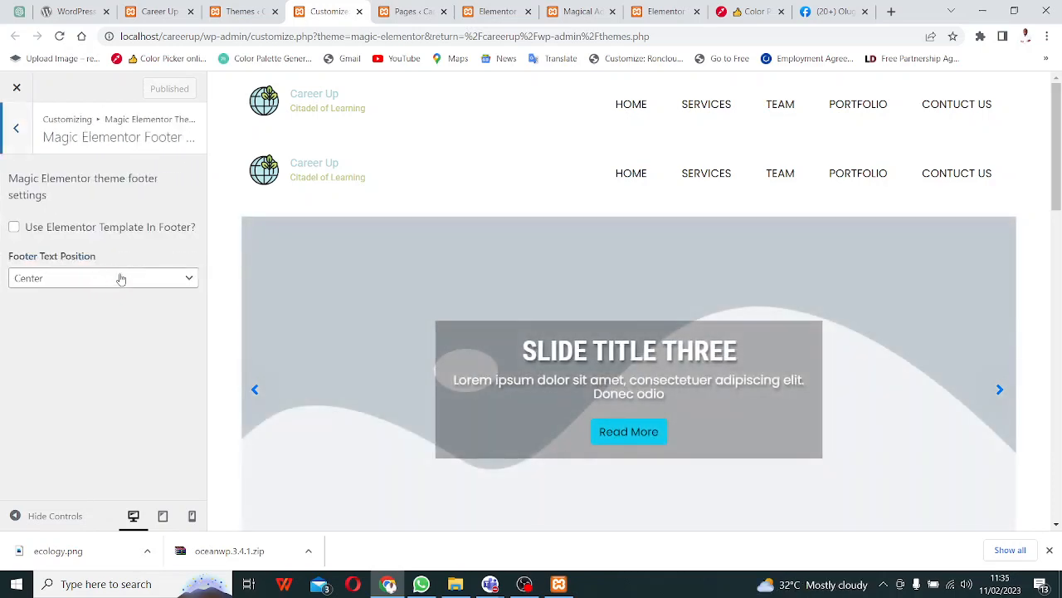
pyautogui.click(14, 226)
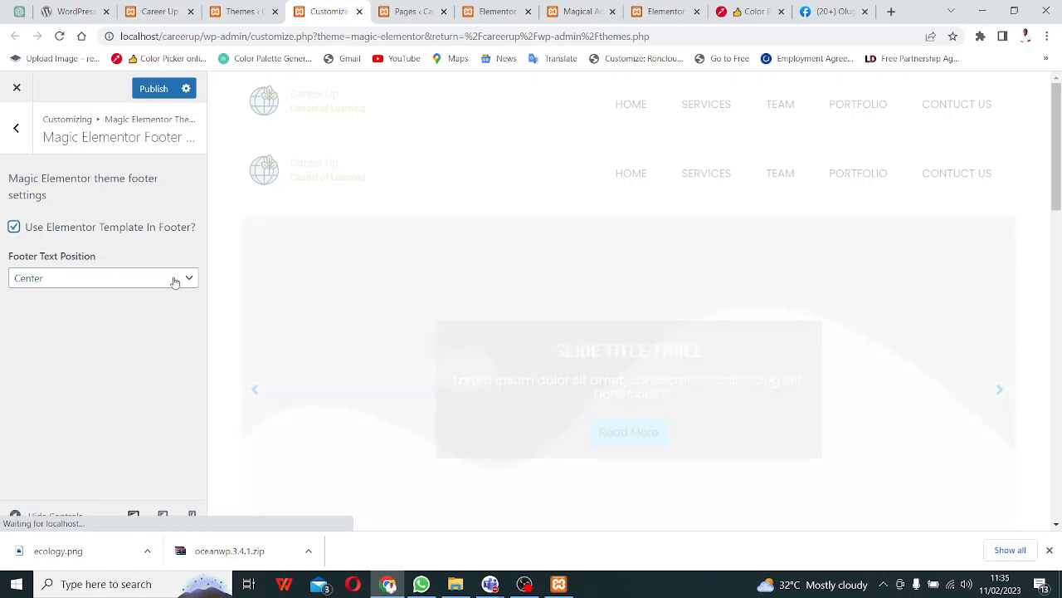
pyautogui.click(173, 277)
pyautogui.click(173, 277)
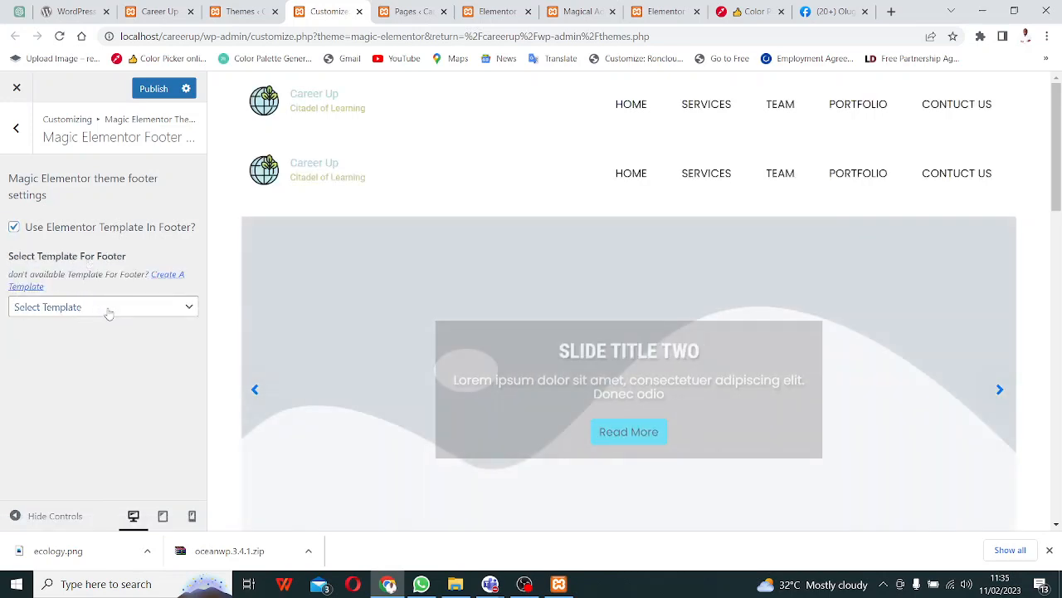
# - Look over the footer template editor and other open tabs, staying in Elementor, then return to the Customizer
pyautogui.click(668, 18)
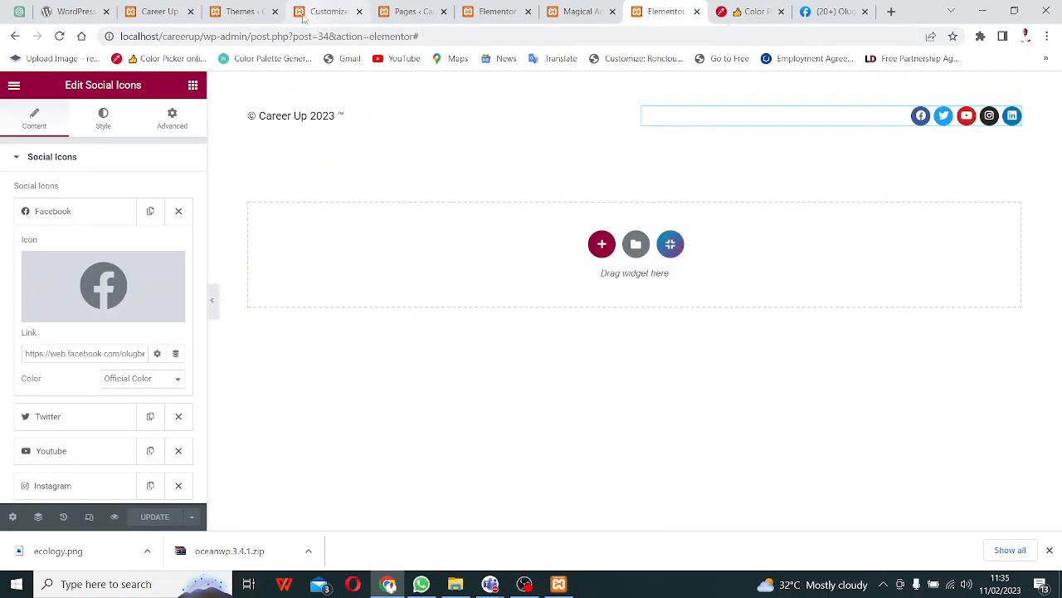
pyautogui.click(173, 19)
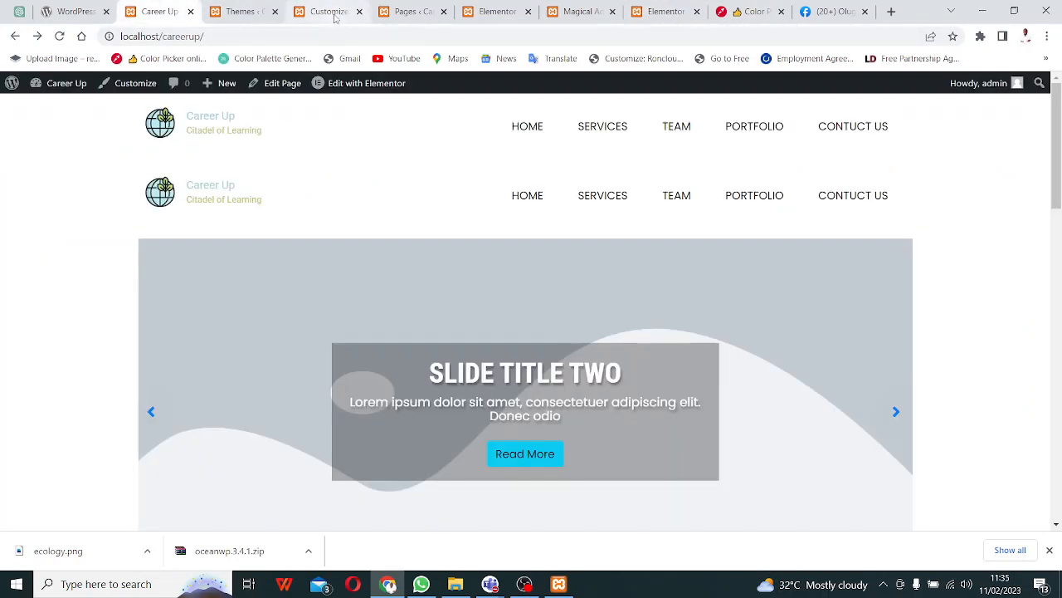
pyautogui.click(400, 13)
pyautogui.click(255, 15)
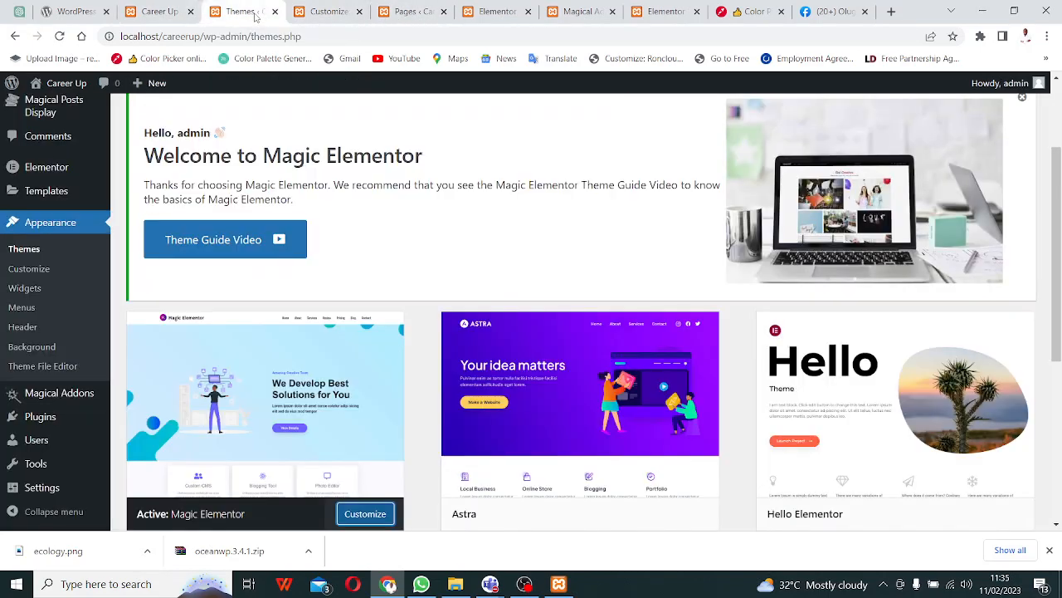
pyautogui.click(528, 11)
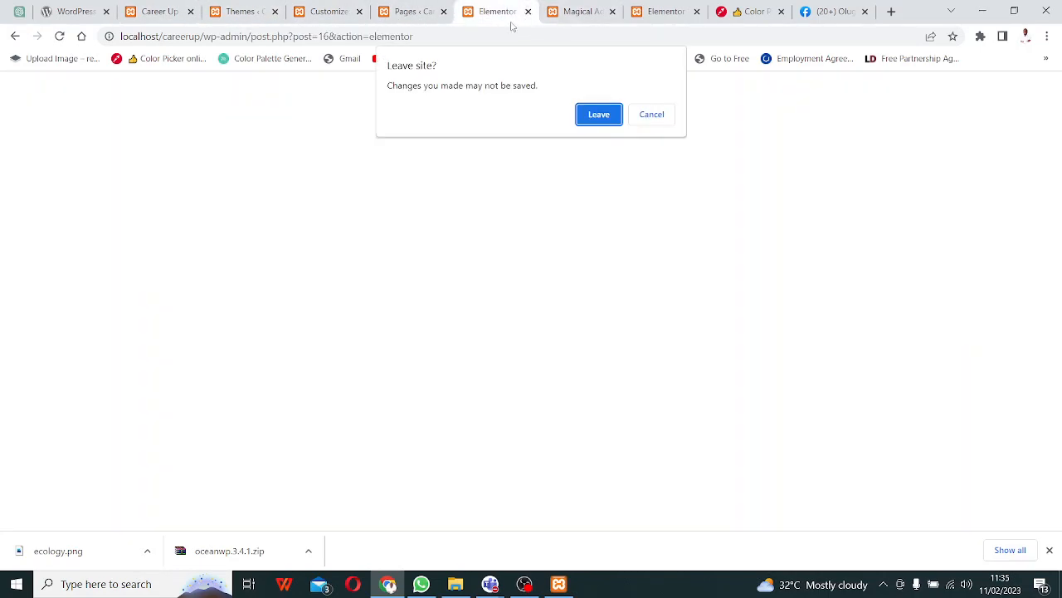
pyautogui.click(653, 117)
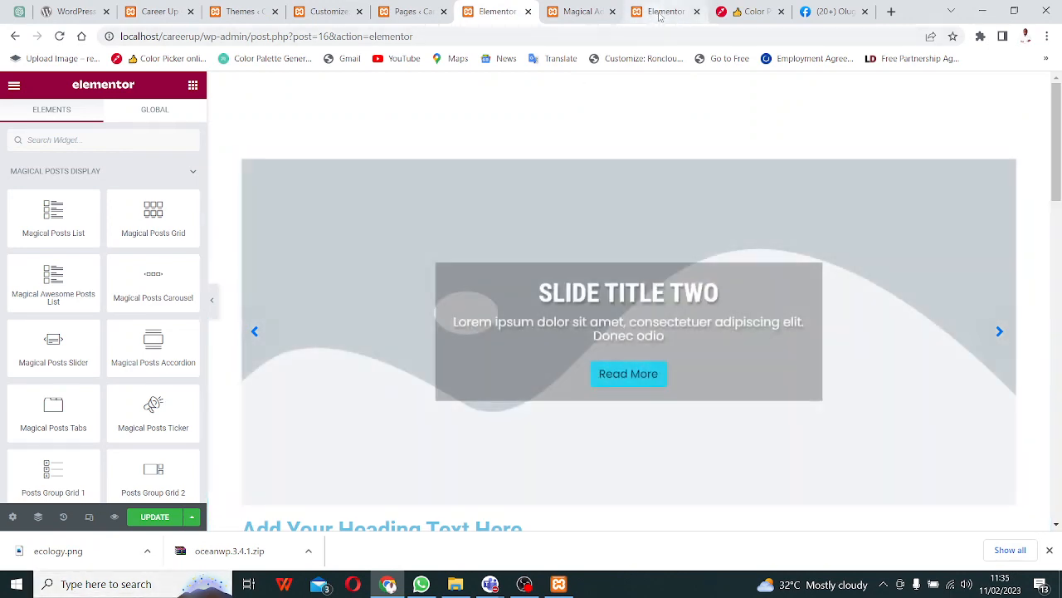
pyautogui.click(659, 15)
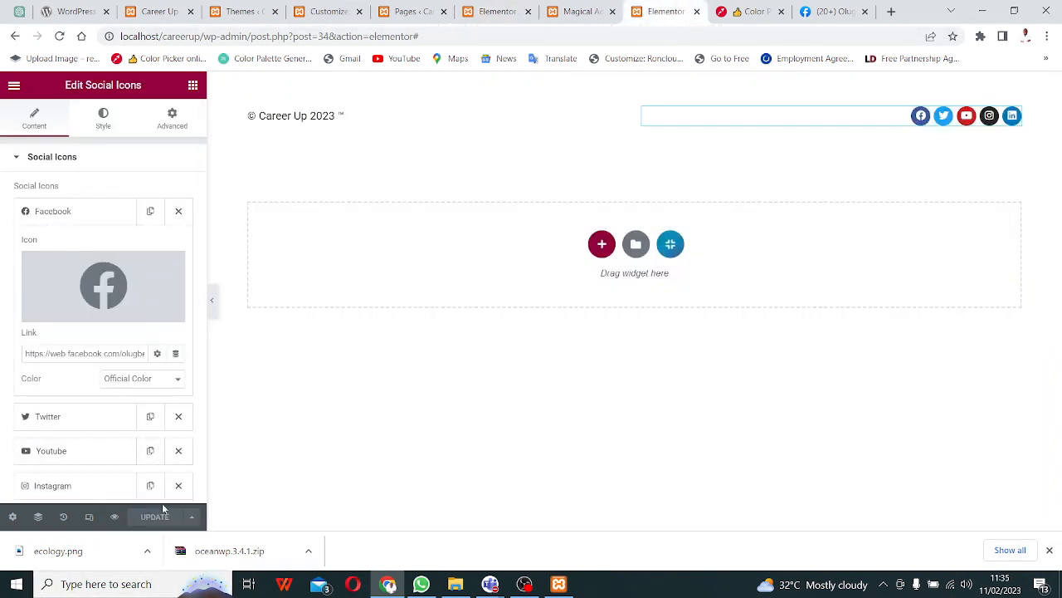
pyautogui.click(578, 13)
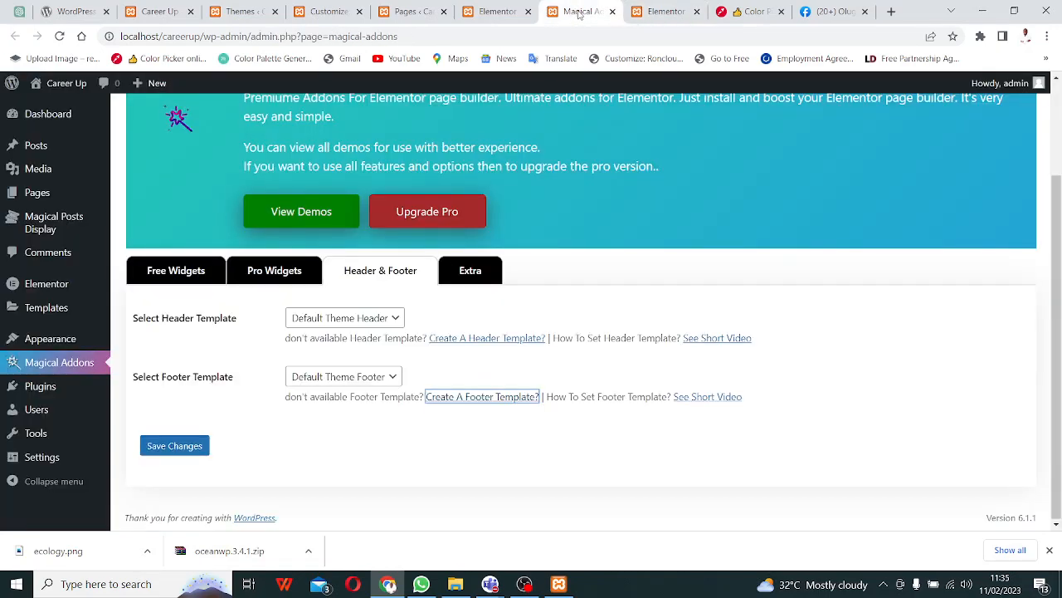
pyautogui.click(486, 17)
pyautogui.click(407, 15)
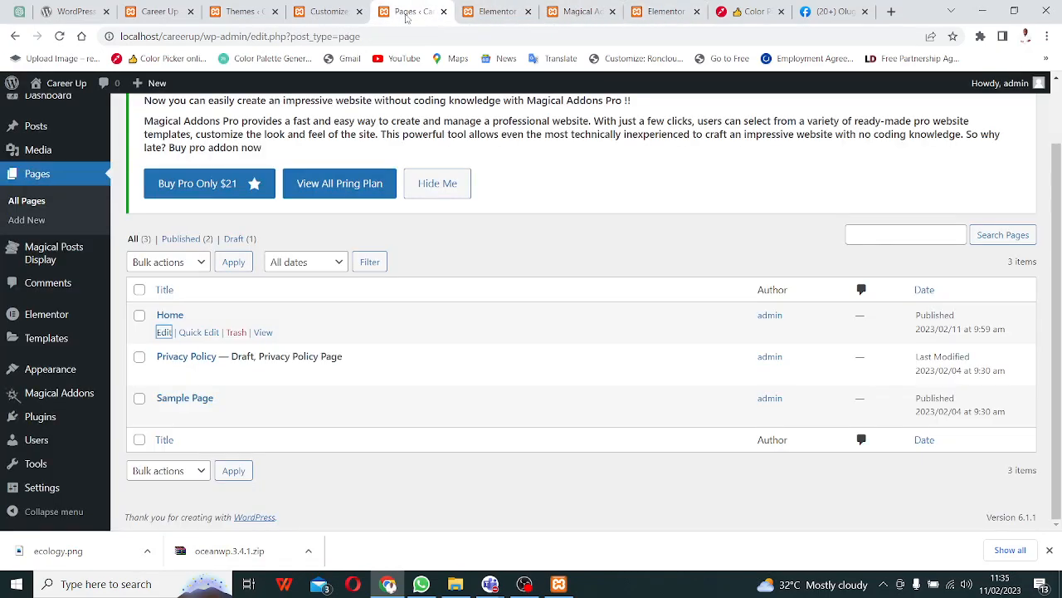
pyautogui.click(315, 19)
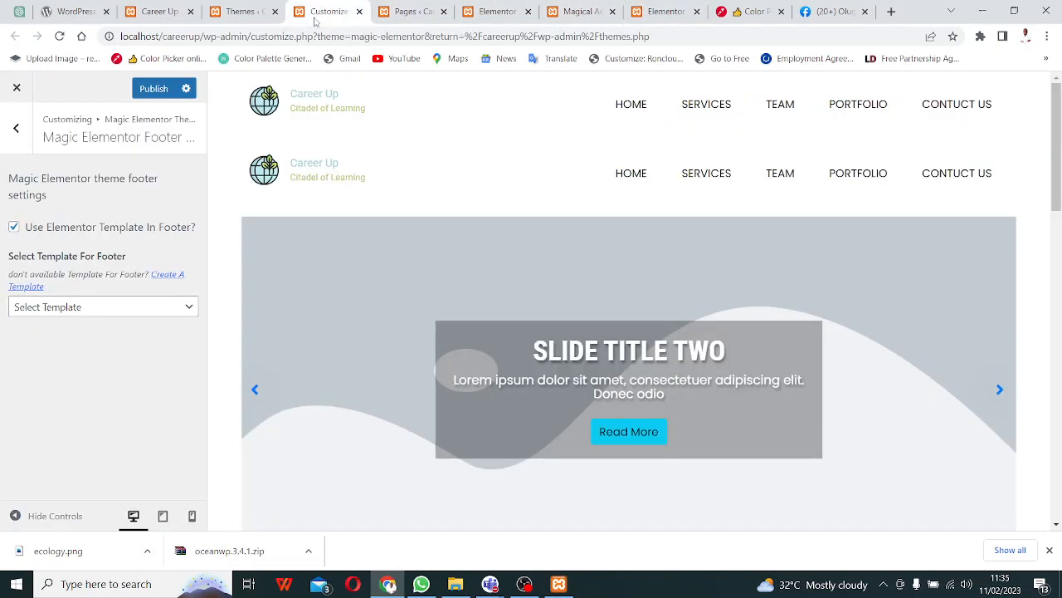
# - Check the Select Template dropdown, find no footer template listed, and reload the Customizer
pyautogui.click(148, 315)
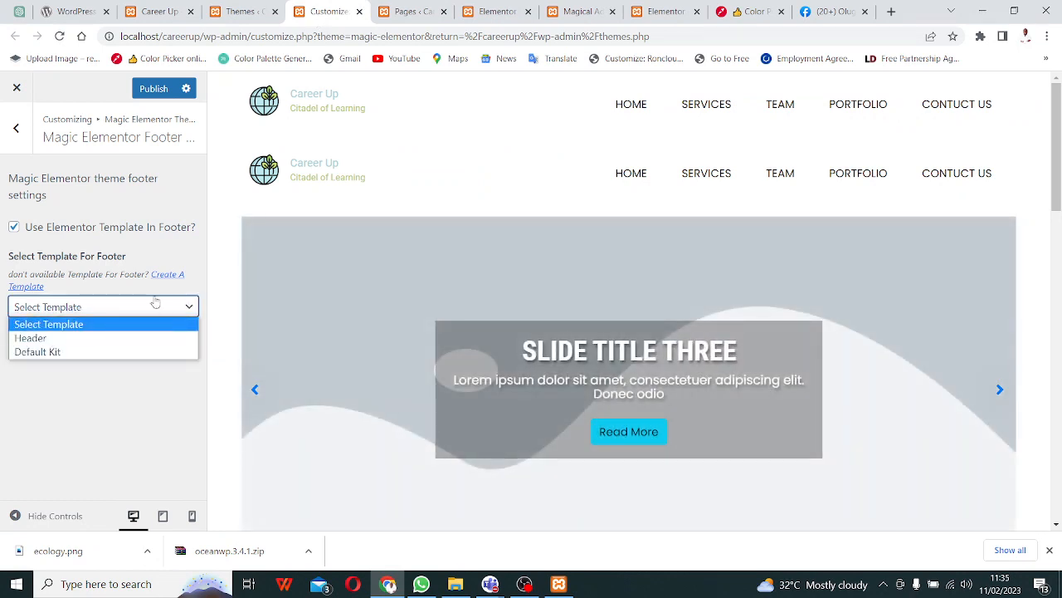
pyautogui.click(114, 480)
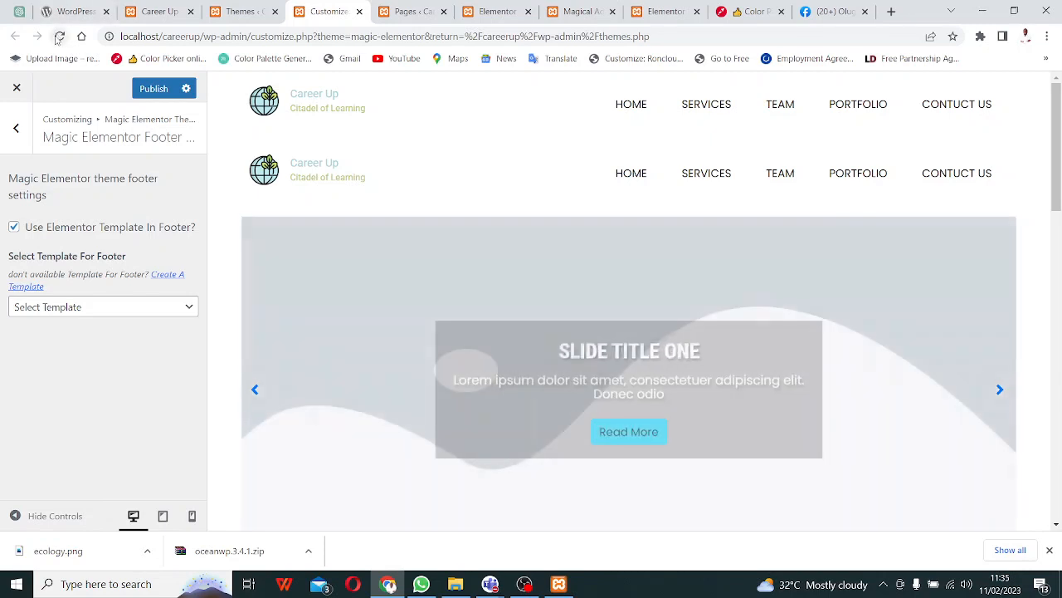
pyautogui.click(59, 37)
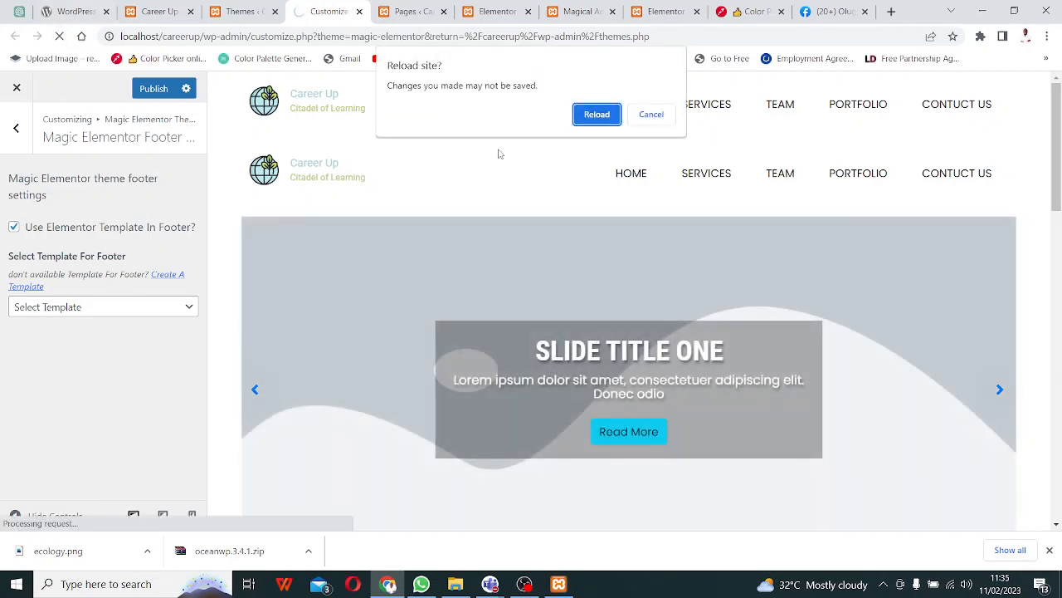
# - After the reload, select the Footer template in Magic Elementor Footer Settings' Select Template For Footer dropdown
pyautogui.click(650, 116)
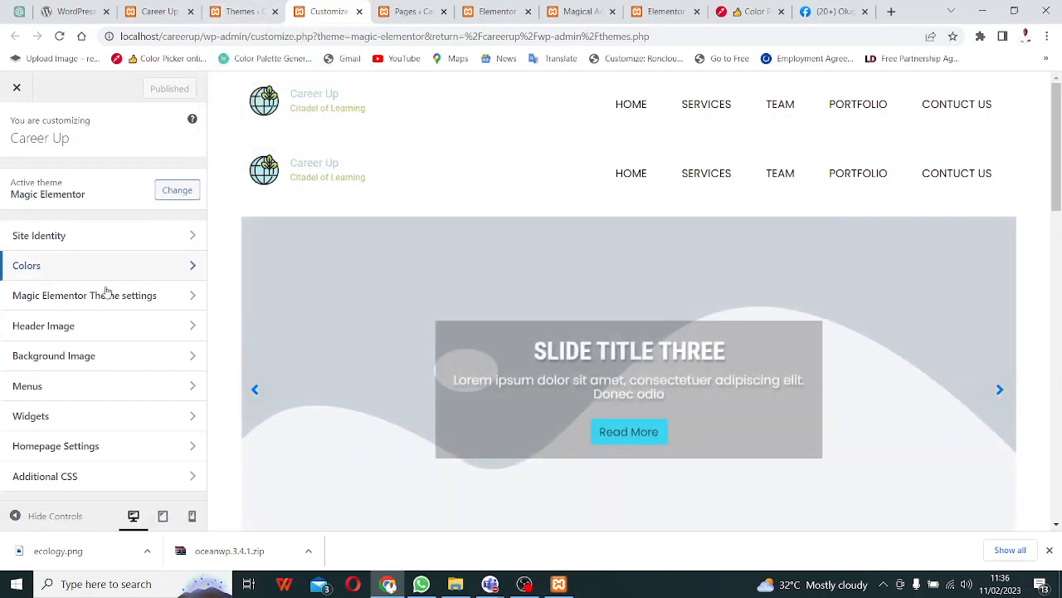
pyautogui.click(116, 300)
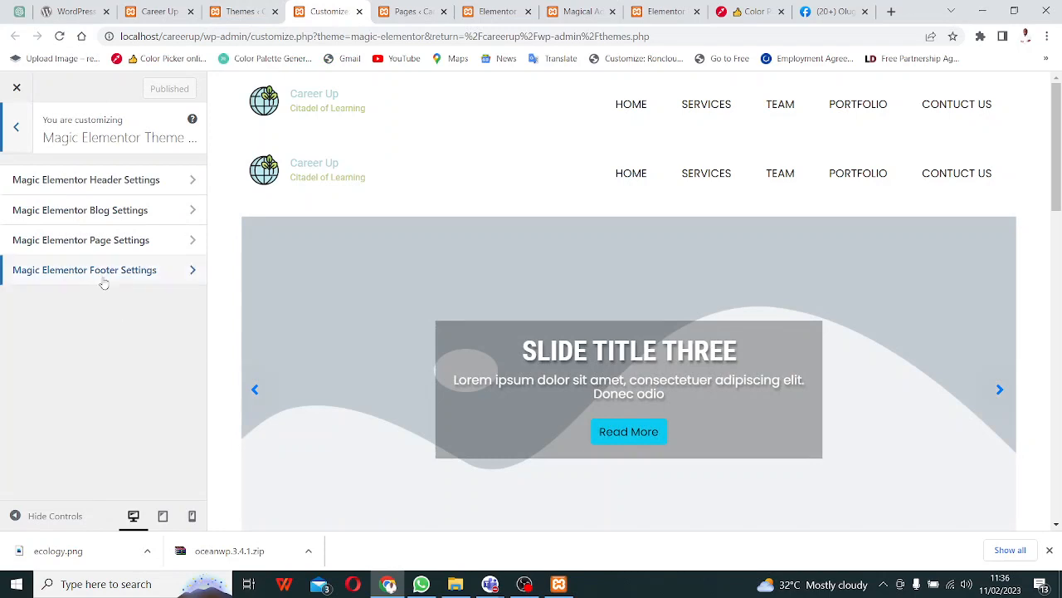
pyautogui.click(102, 276)
pyautogui.click(118, 308)
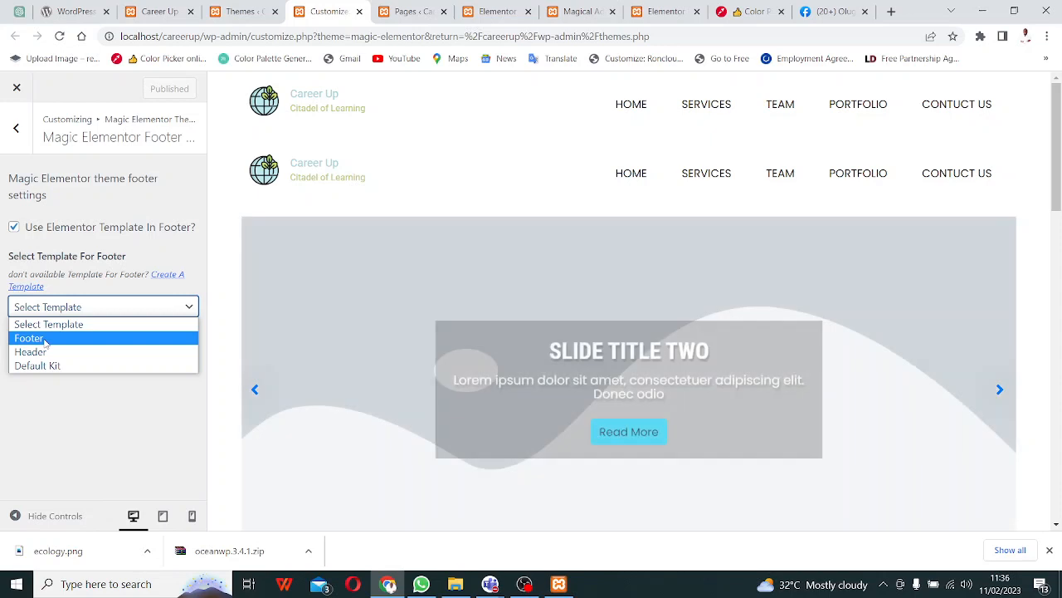
pyautogui.click(45, 340)
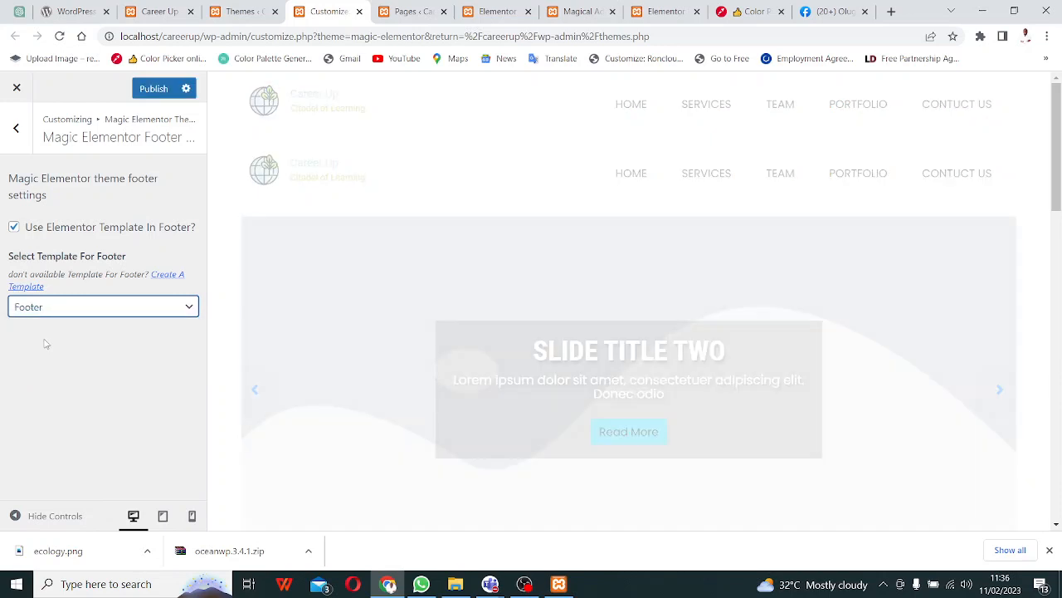
pyautogui.click(491, 583)
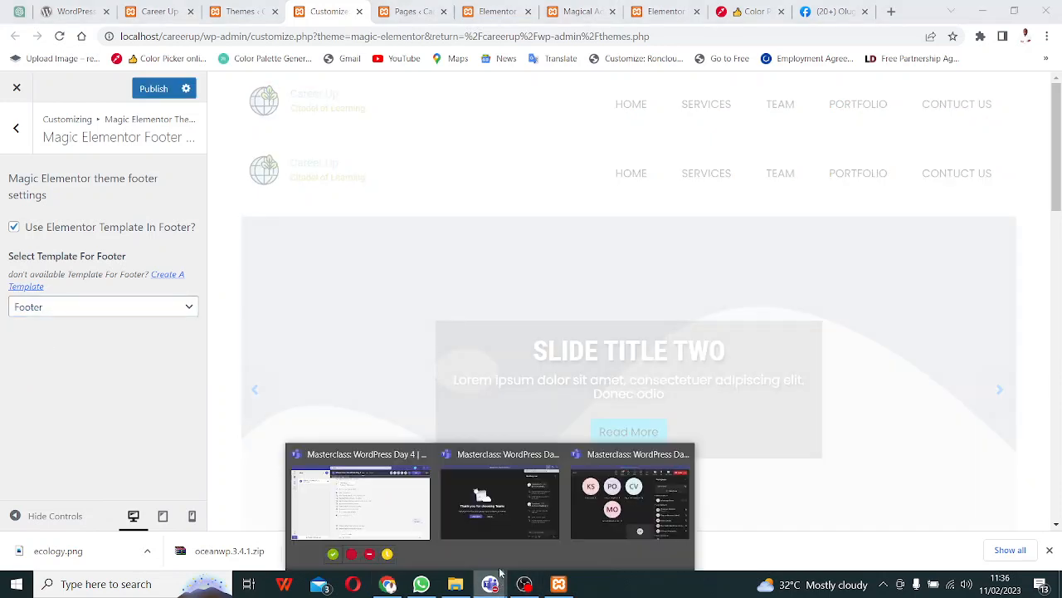
# - Admit the waiting lobby guest into the WordPress Day 4 Teams meeting, then bring OBS Studio forward
pyautogui.click(479, 542)
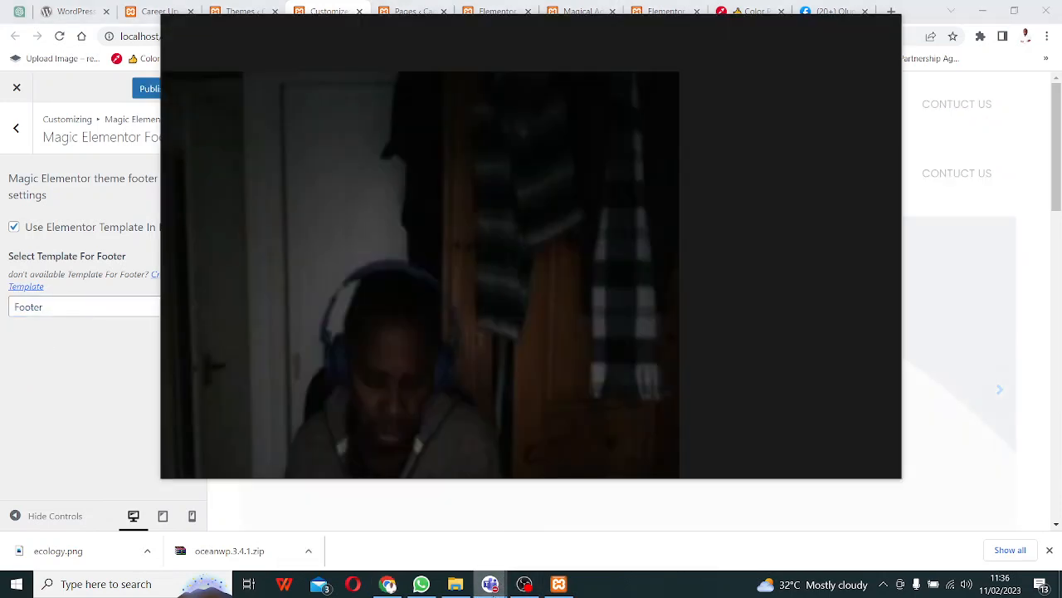
pyautogui.click(495, 590)
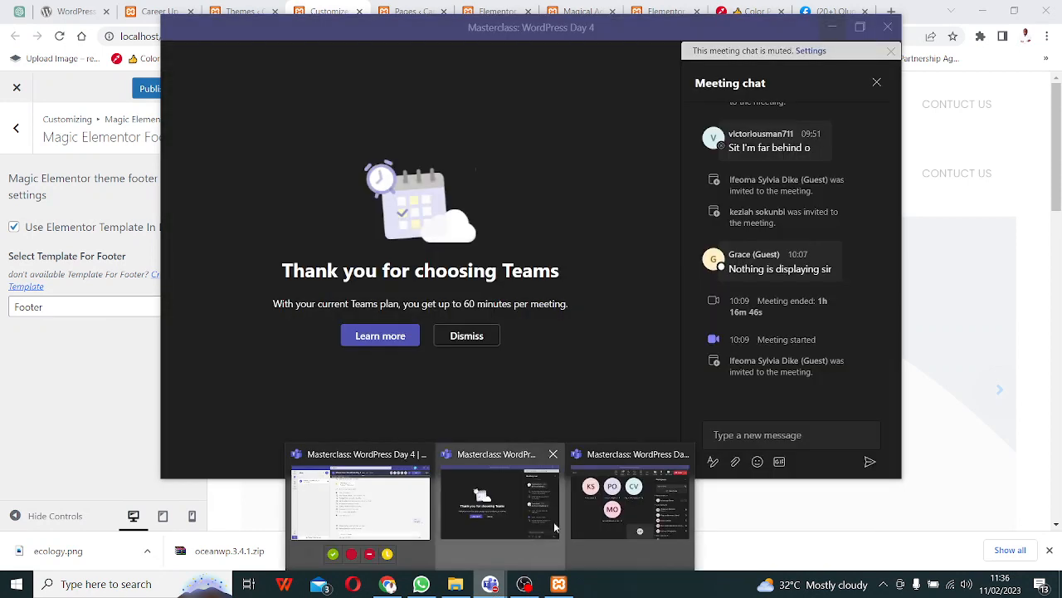
pyautogui.click(620, 502)
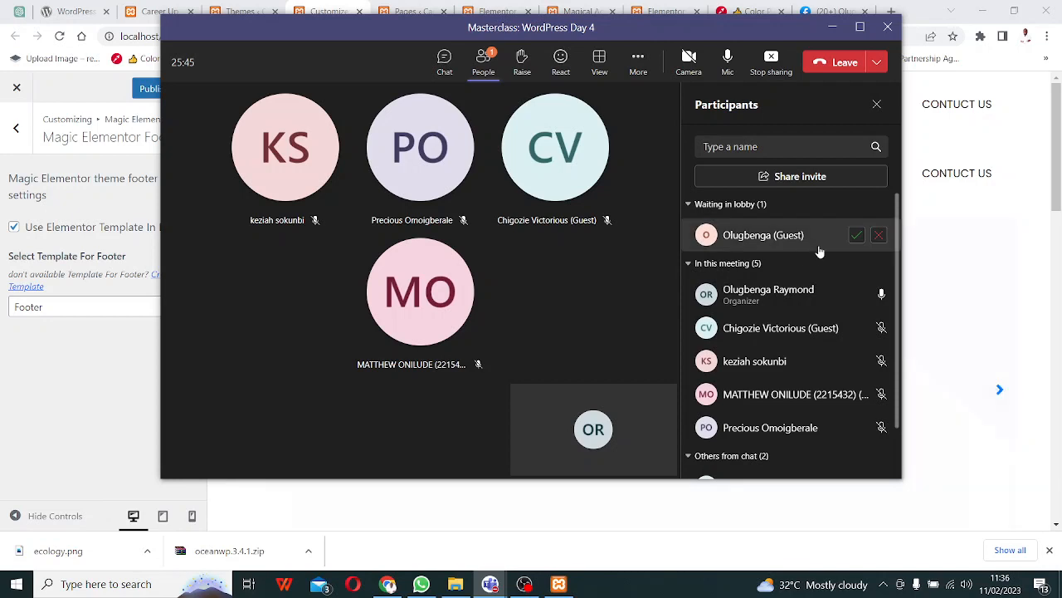
pyautogui.click(855, 236)
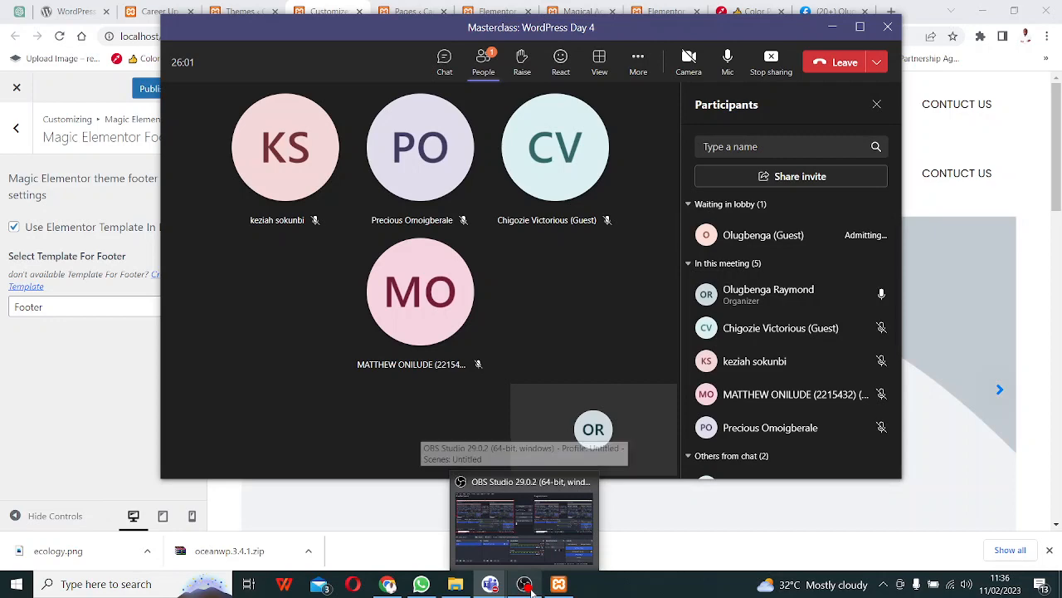
pyautogui.click(531, 588)
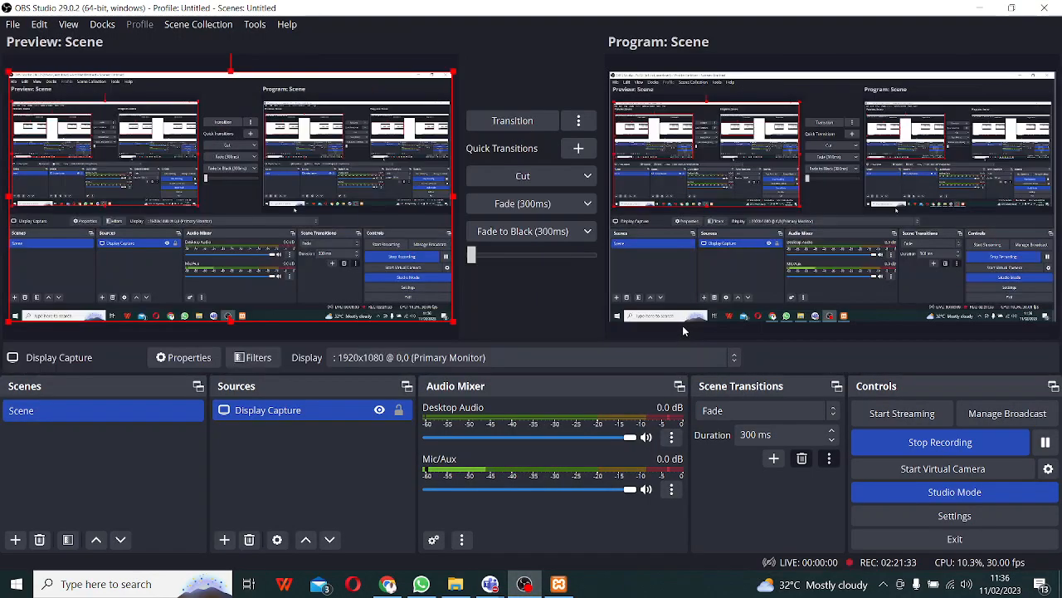